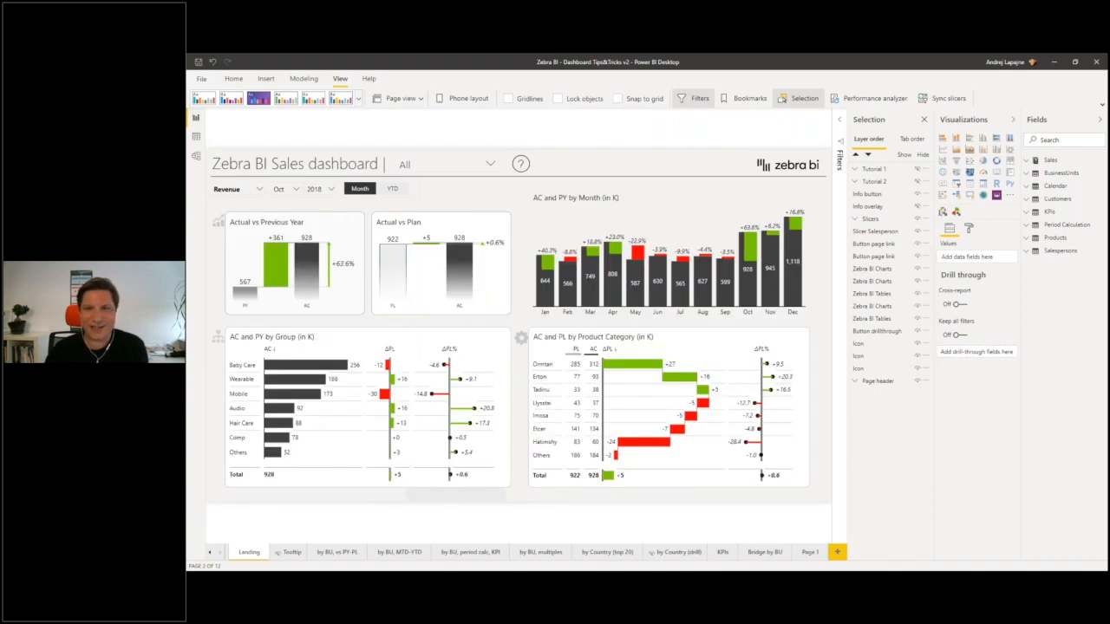
# - Close the Selection pane and page through both help tips on the Sales dashboard until the overlay closes
pyautogui.click(923, 119)
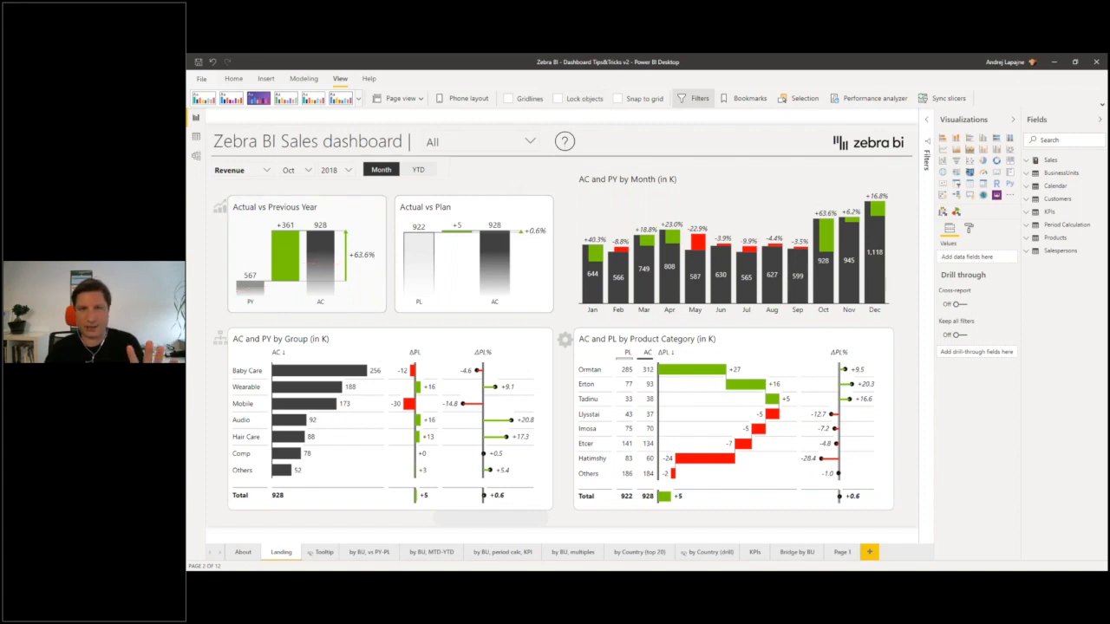
pyautogui.click(564, 143)
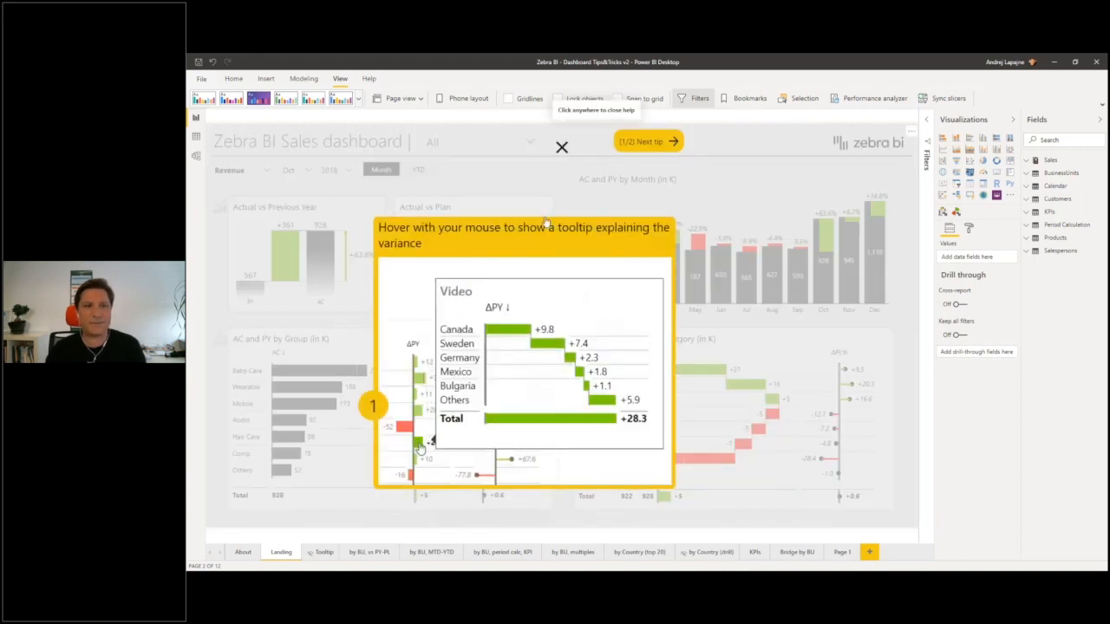
pyautogui.click(639, 144)
pyautogui.click(639, 144)
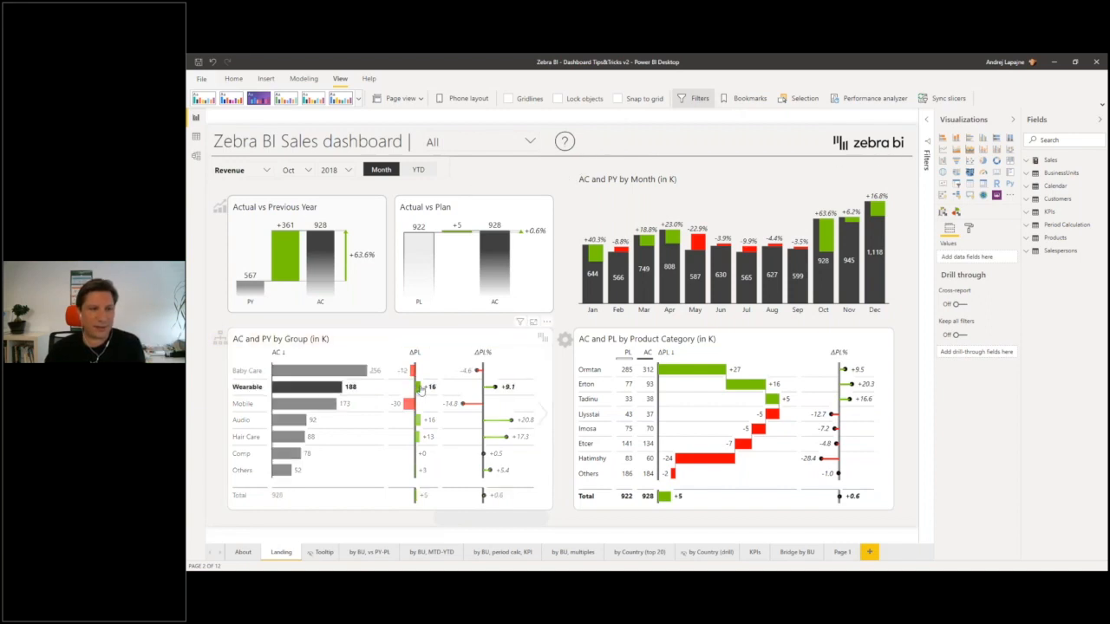
# - Cross-filter the dashboard by the Mobile group, inspect its plan variance by country, and clear the selection
pyautogui.moveTo(408, 412)
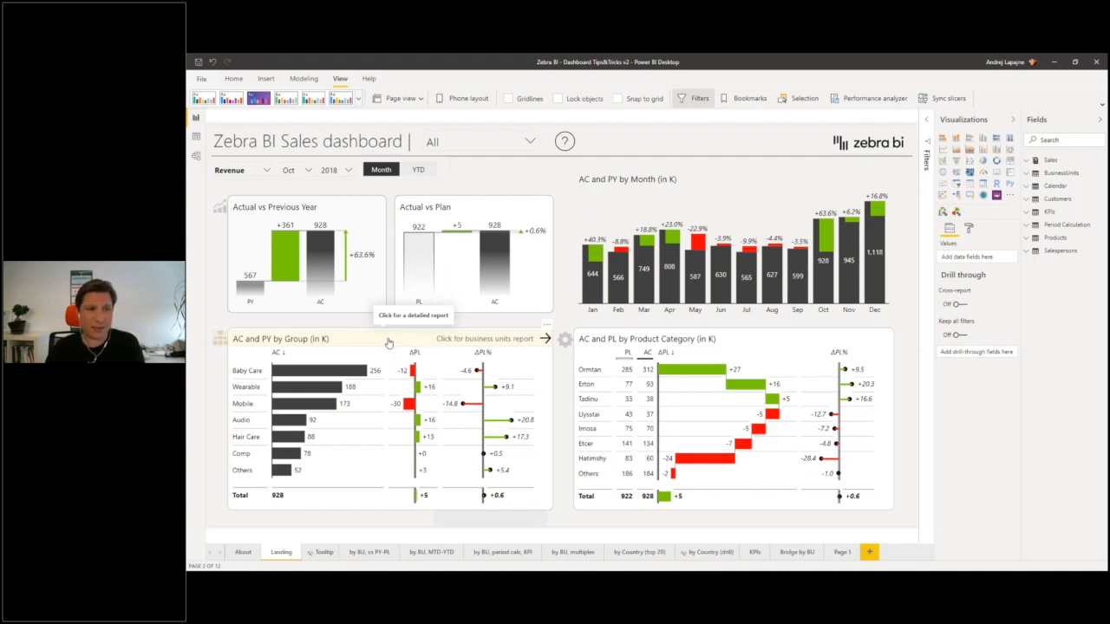
pyautogui.click(292, 406)
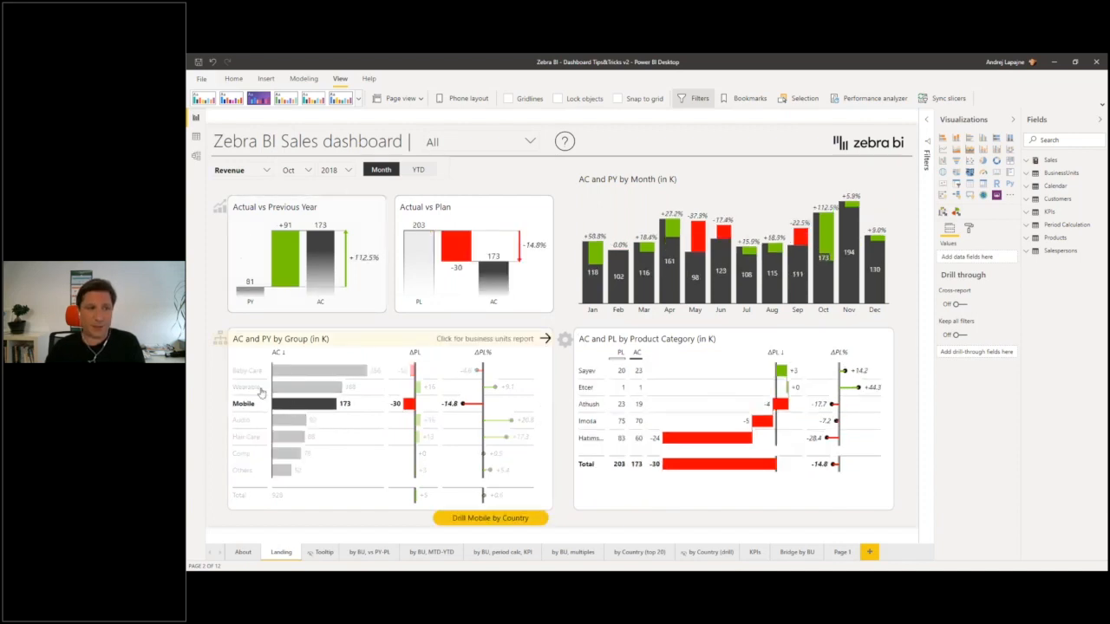
pyautogui.moveTo(284, 407)
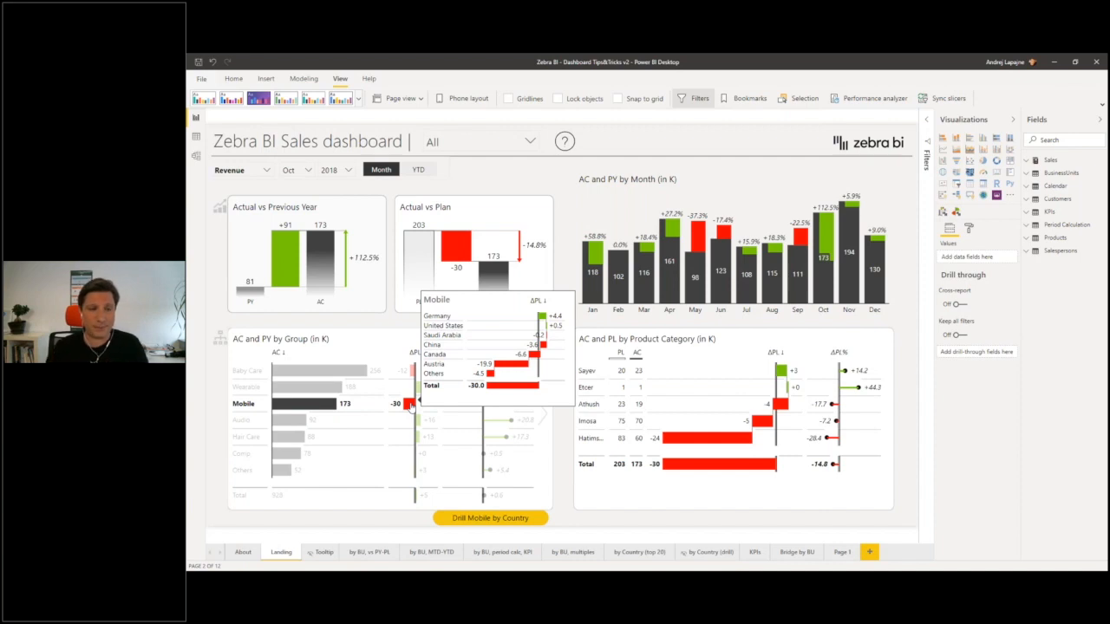
pyautogui.click(326, 409)
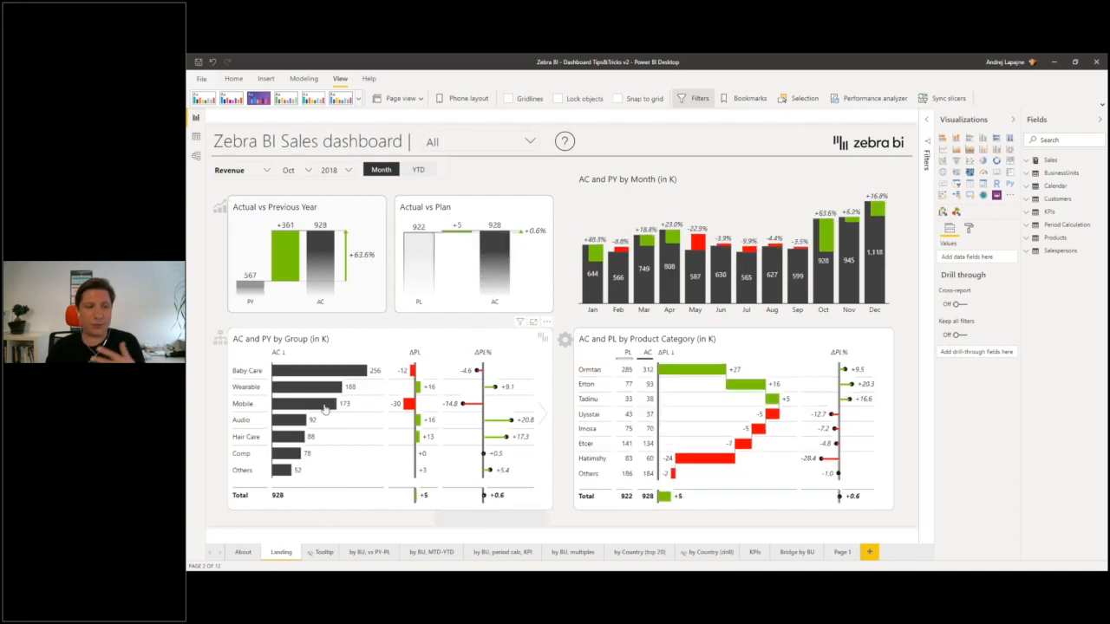
# - Select the Mobile group again and drill through to its Sales by Country page
pyautogui.click(326, 409)
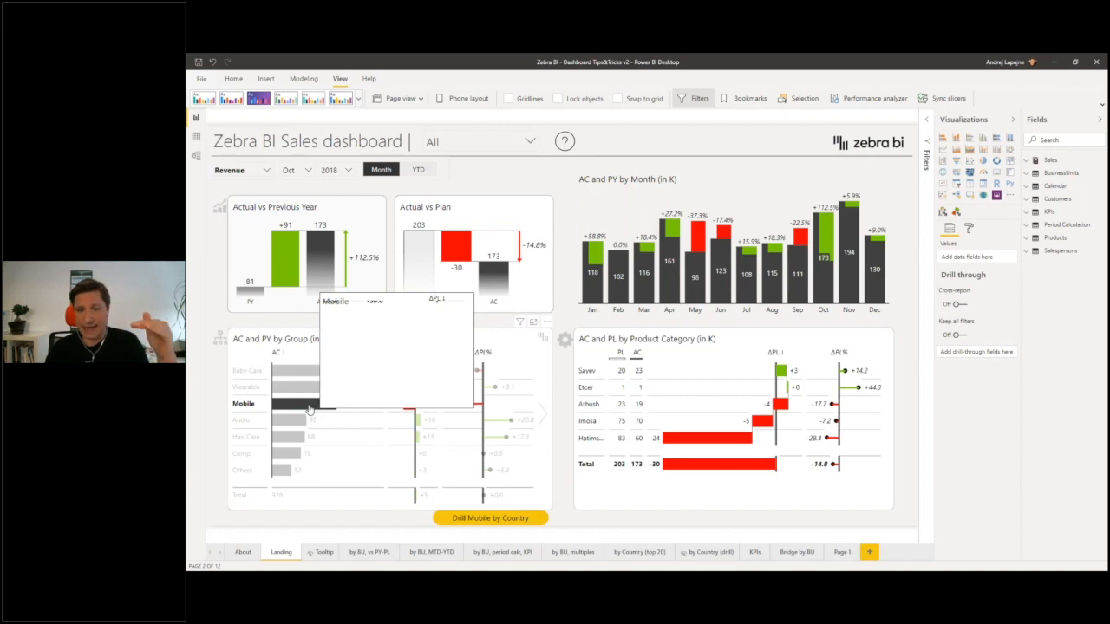
pyautogui.click(470, 520)
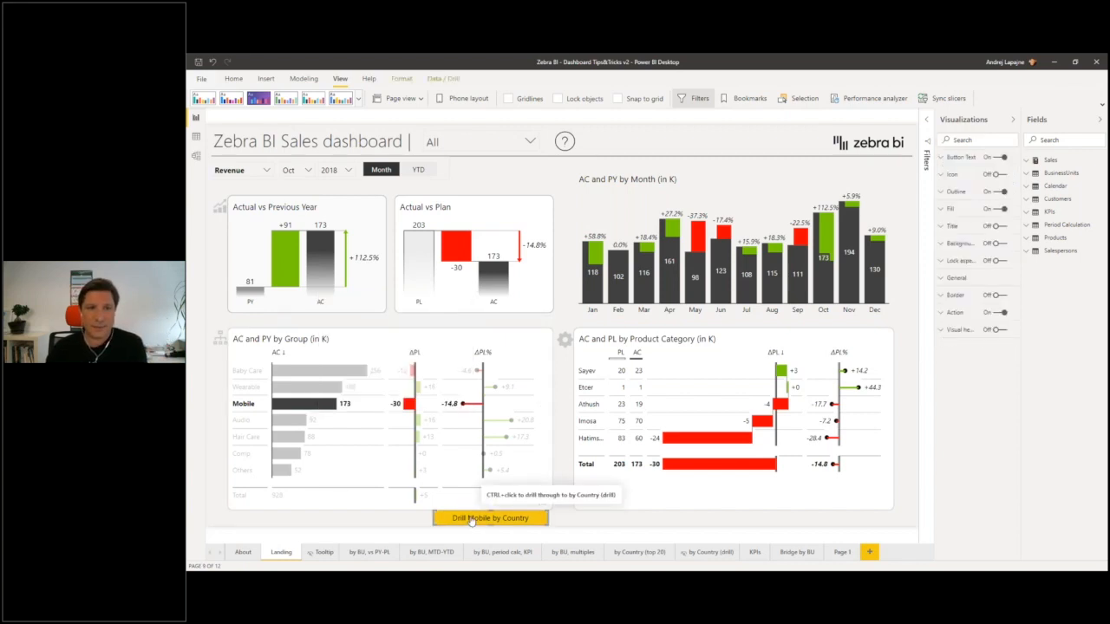
pyautogui.keyDown('ctrl'); pyautogui.click(471, 520); pyautogui.keyUp('ctrl')
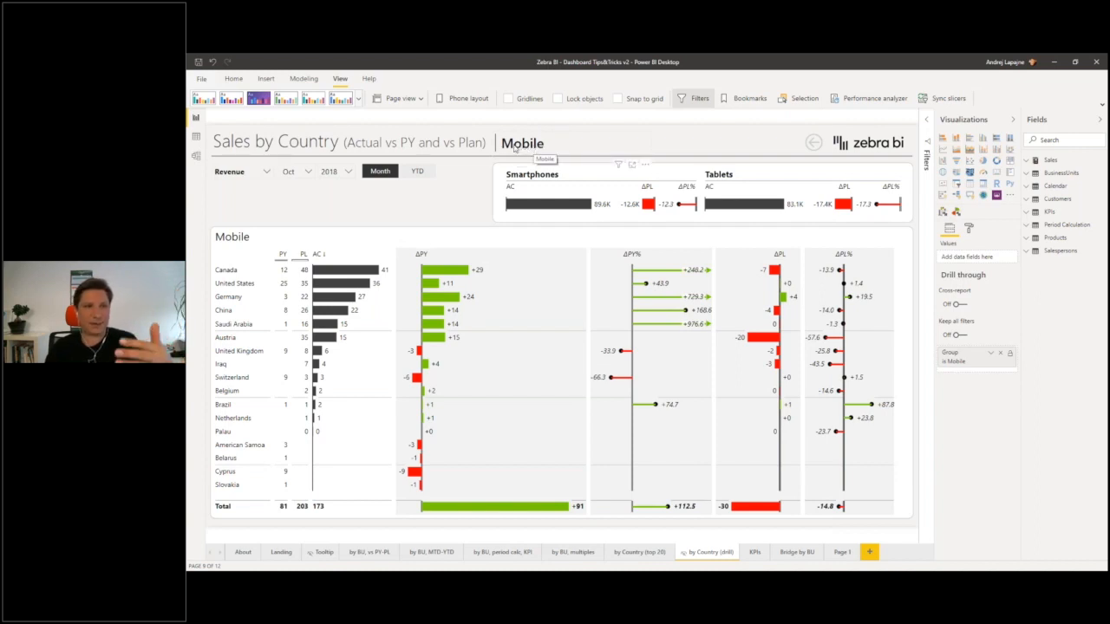
# - Filter the country table by Smartphones, and switch the filter to Tablets to compare the two business units
pyautogui.click(555, 203)
pyautogui.moveTo(555, 204)
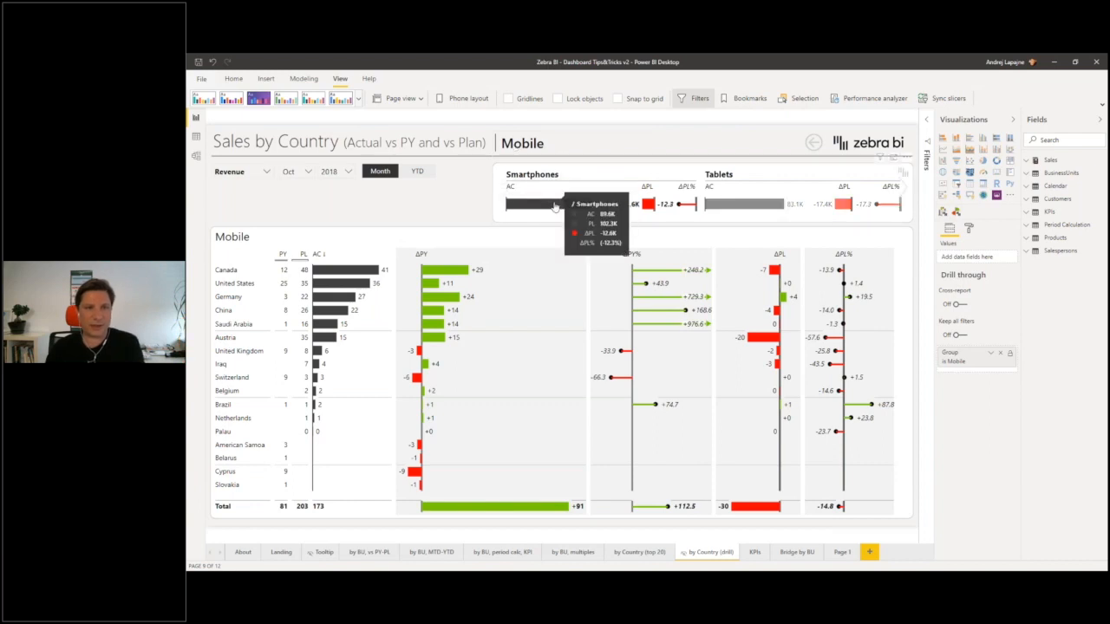
pyautogui.click(555, 205)
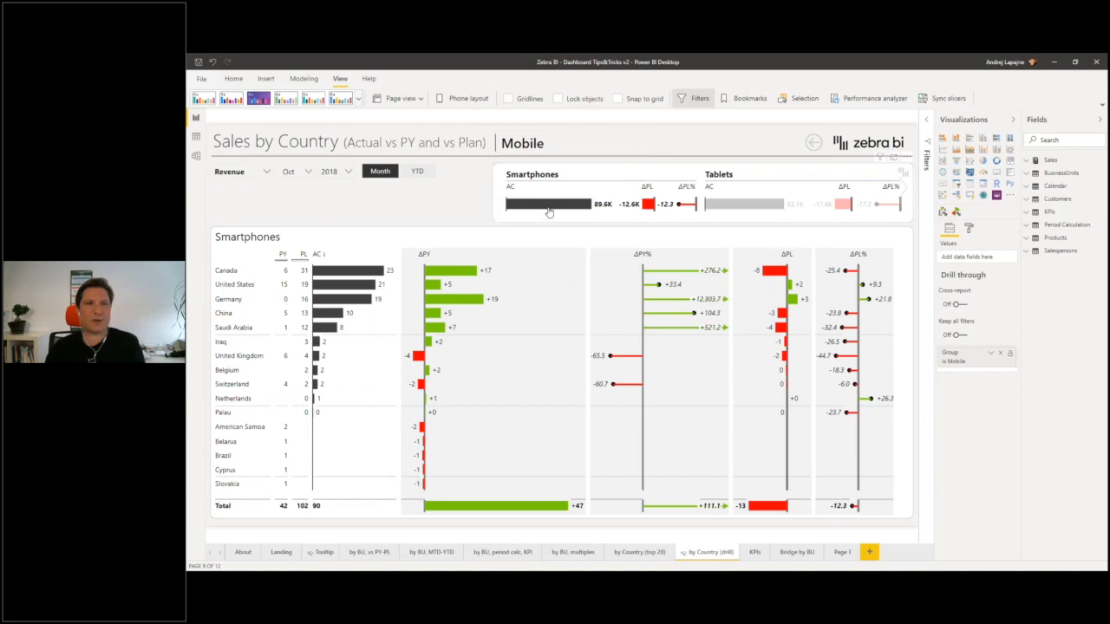
pyautogui.moveTo(548, 212)
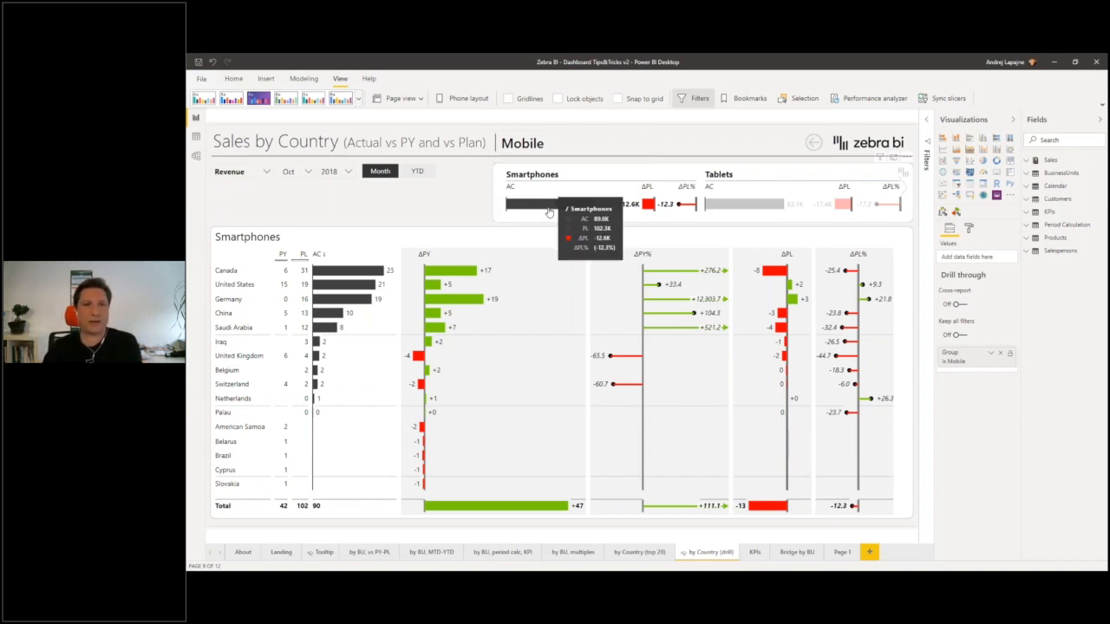
pyautogui.moveTo(721, 208)
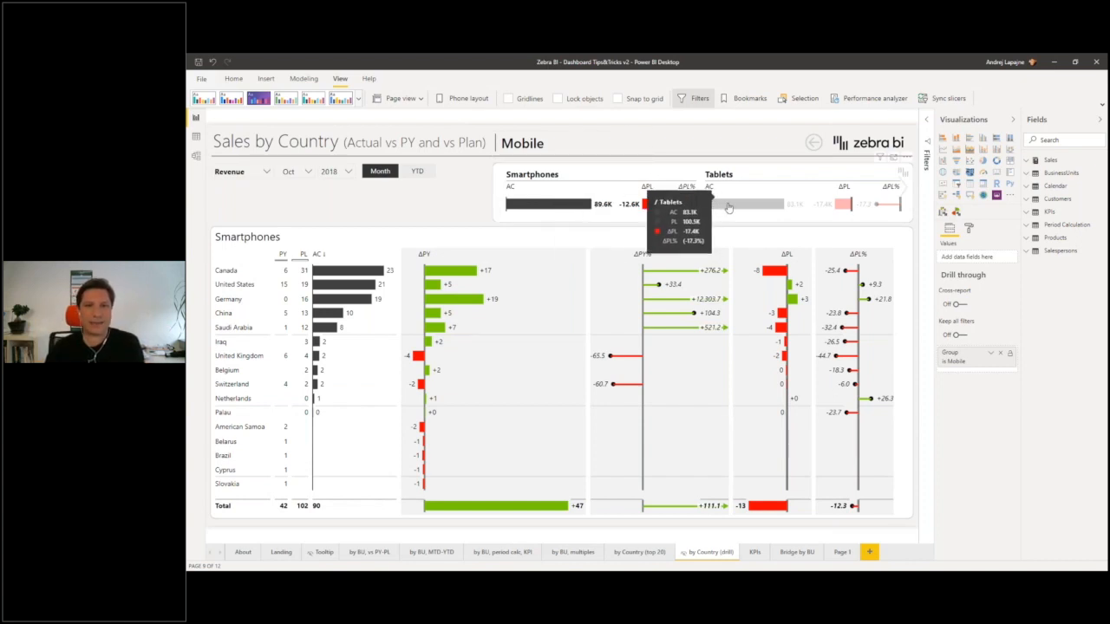
pyautogui.click(728, 209)
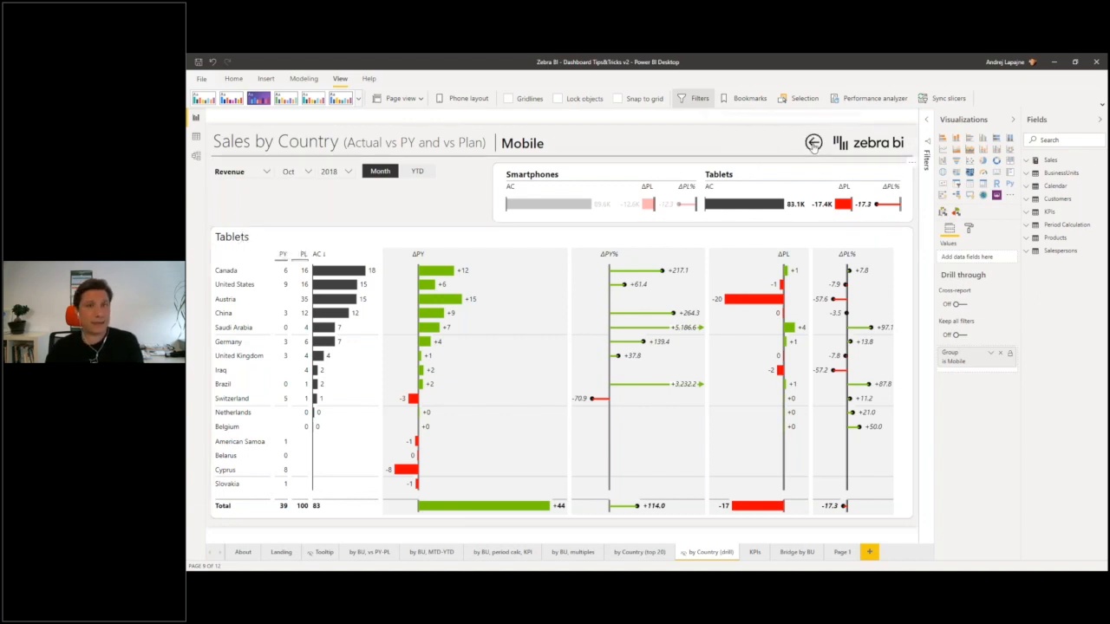
# - Return to the landing page and open the detailed business units report from the AC and PY by Group chart
pyautogui.keyDown('ctrl'); pyautogui.click(815, 145); pyautogui.keyUp('ctrl')
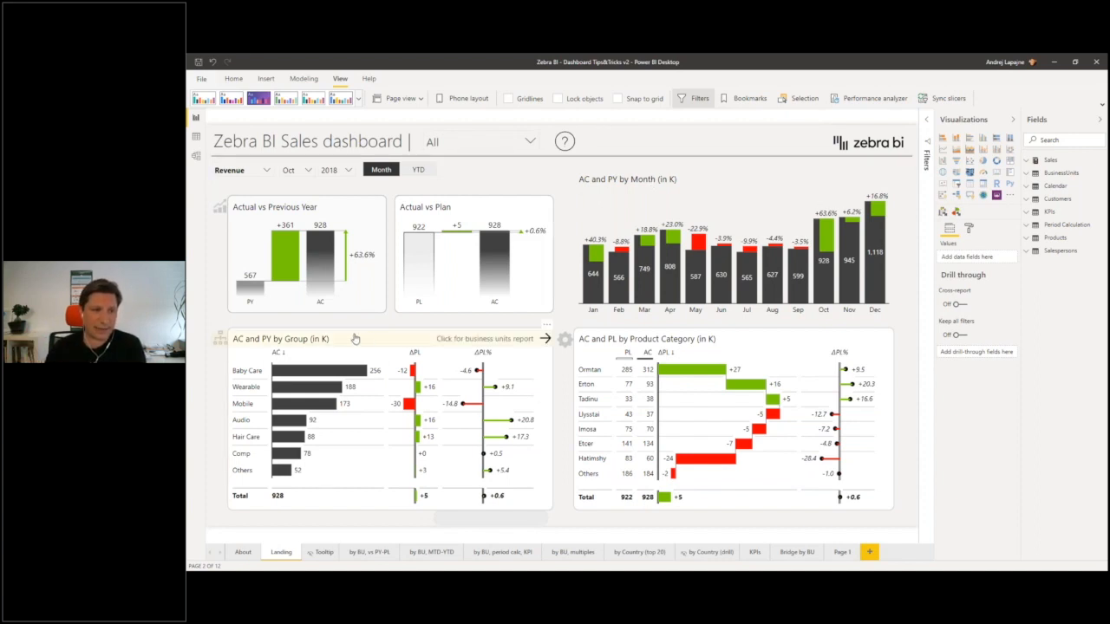
pyautogui.click(351, 369)
pyautogui.click(393, 349)
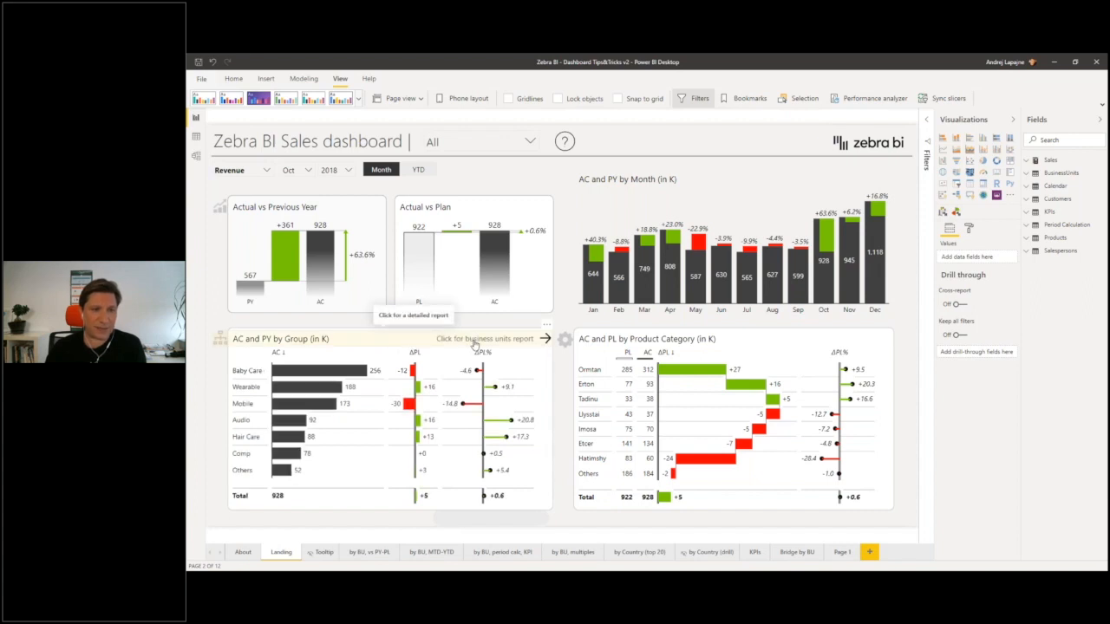
pyautogui.click(483, 345)
pyautogui.keyDown('ctrl'); pyautogui.click(483, 345); pyautogui.keyUp('ctrl')
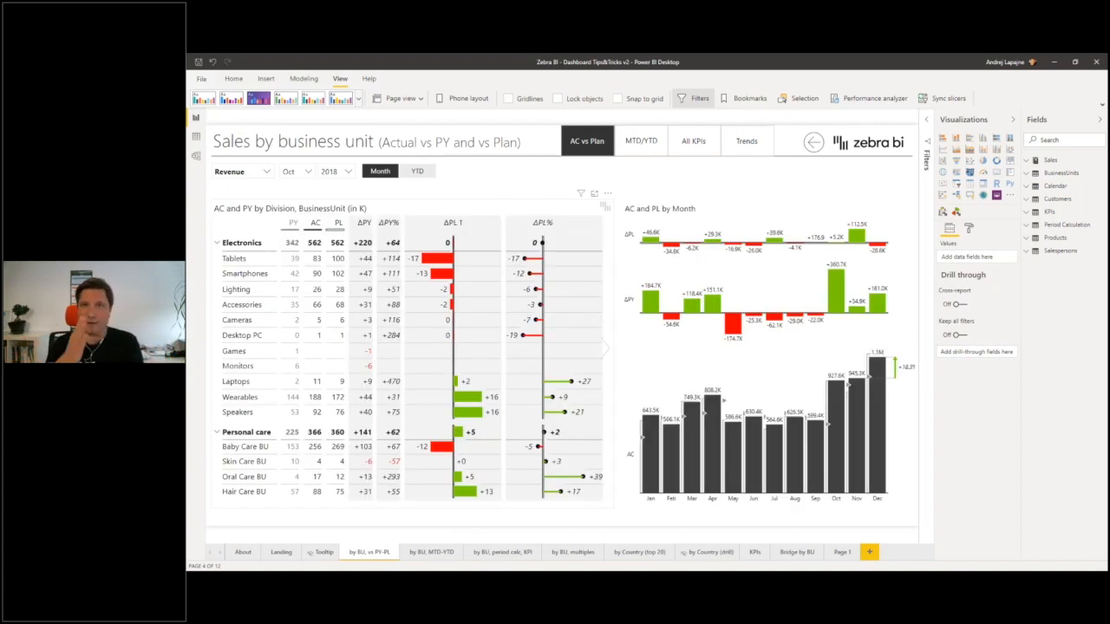
# - Go through the MTD/YTD, All KPIs and Trends pages of the business unit report and return to AC vs Plan
pyautogui.click(641, 141)
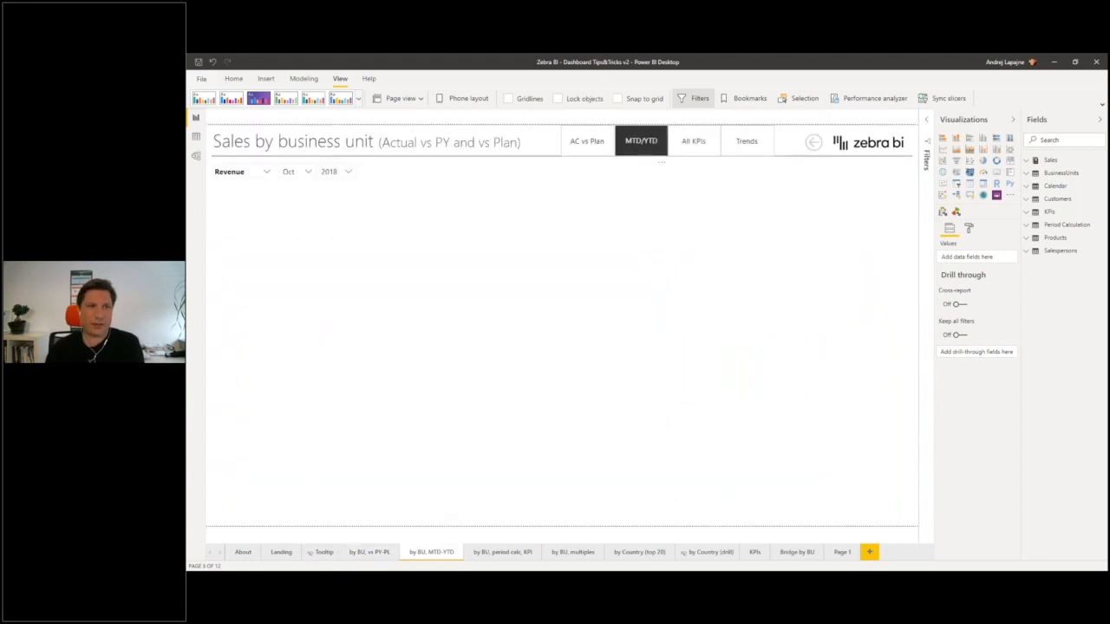
pyautogui.click(687, 141)
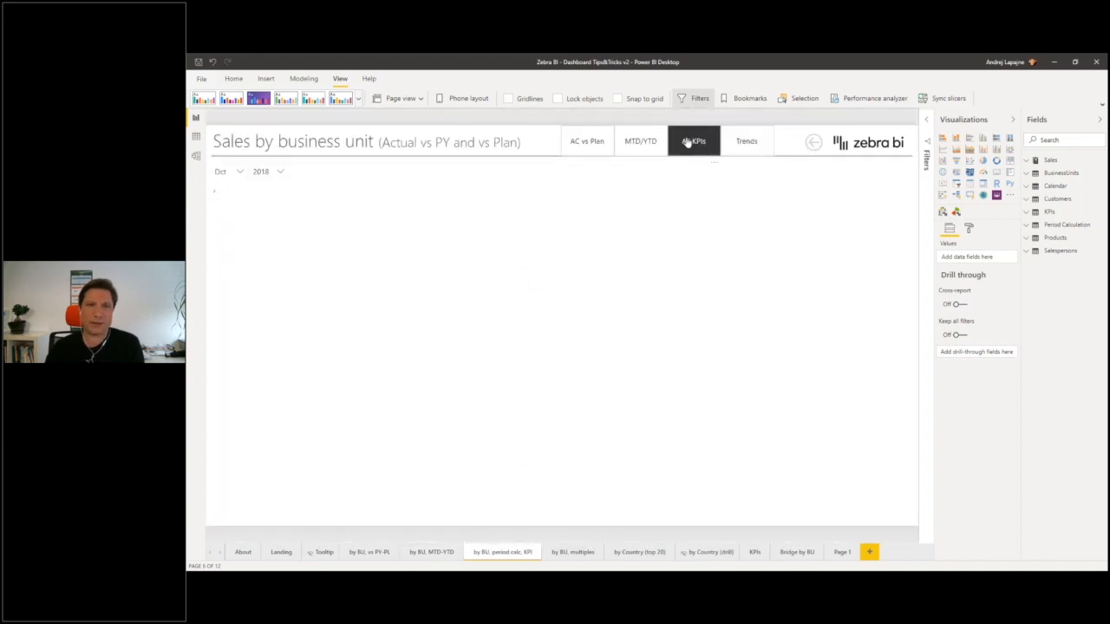
pyautogui.click(744, 142)
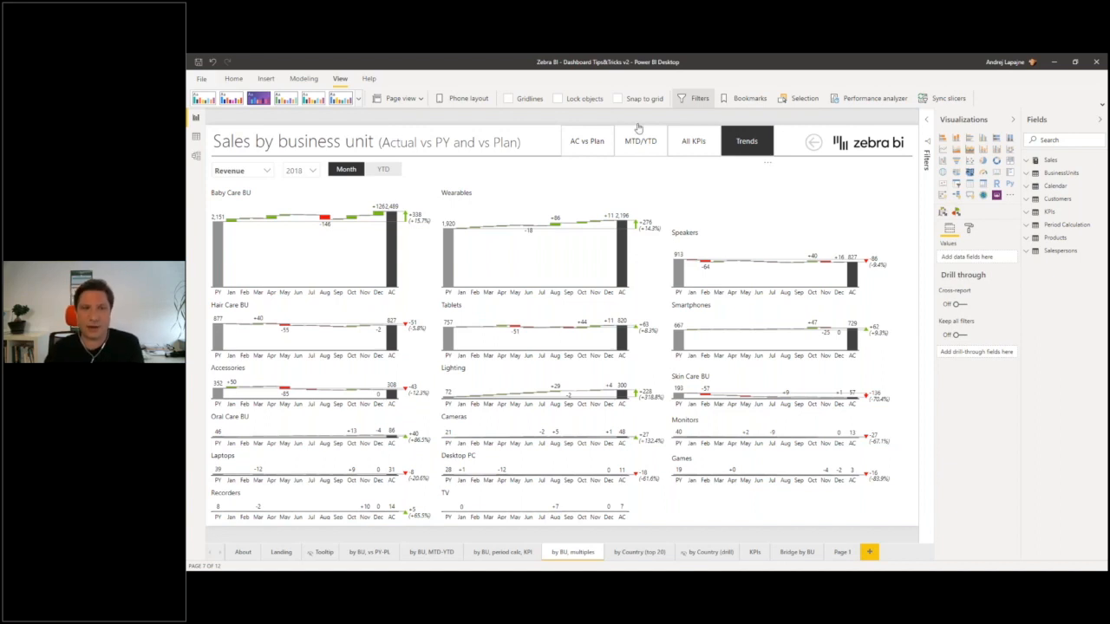
pyautogui.click(587, 142)
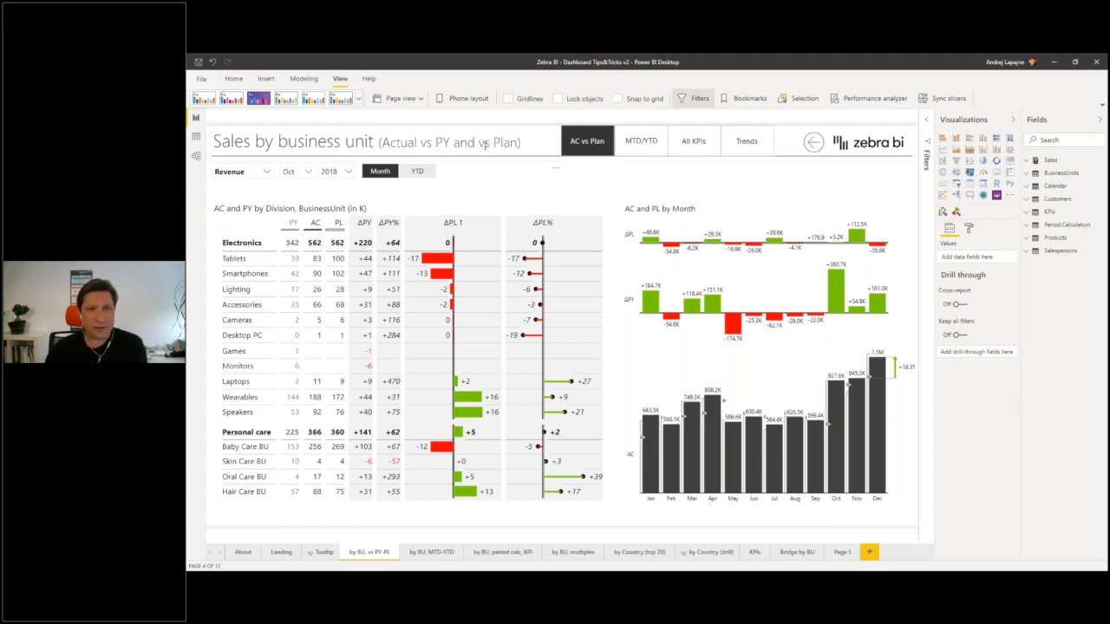
pyautogui.click(464, 139)
pyautogui.moveTo(326, 142); pyautogui.dragTo(509, 143)
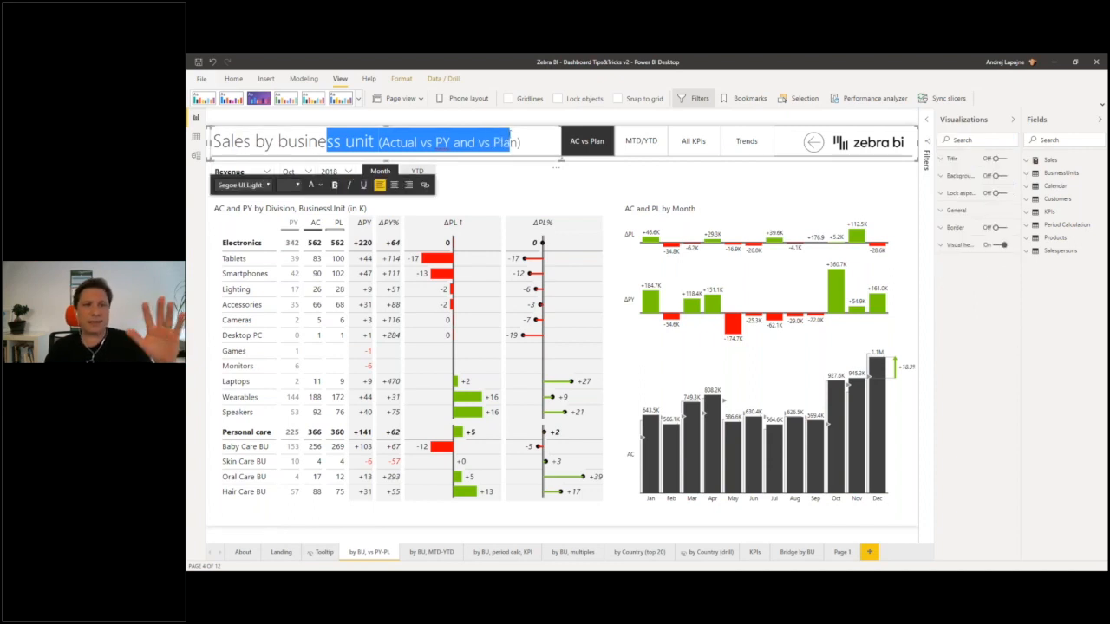
pyautogui.click(602, 146)
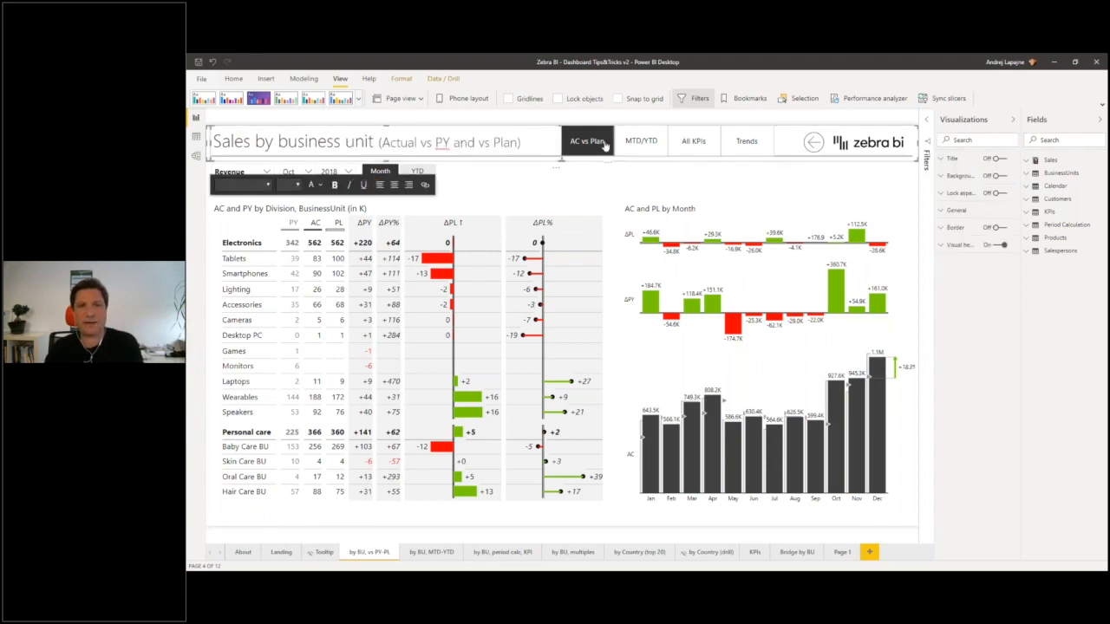
pyautogui.click(622, 145)
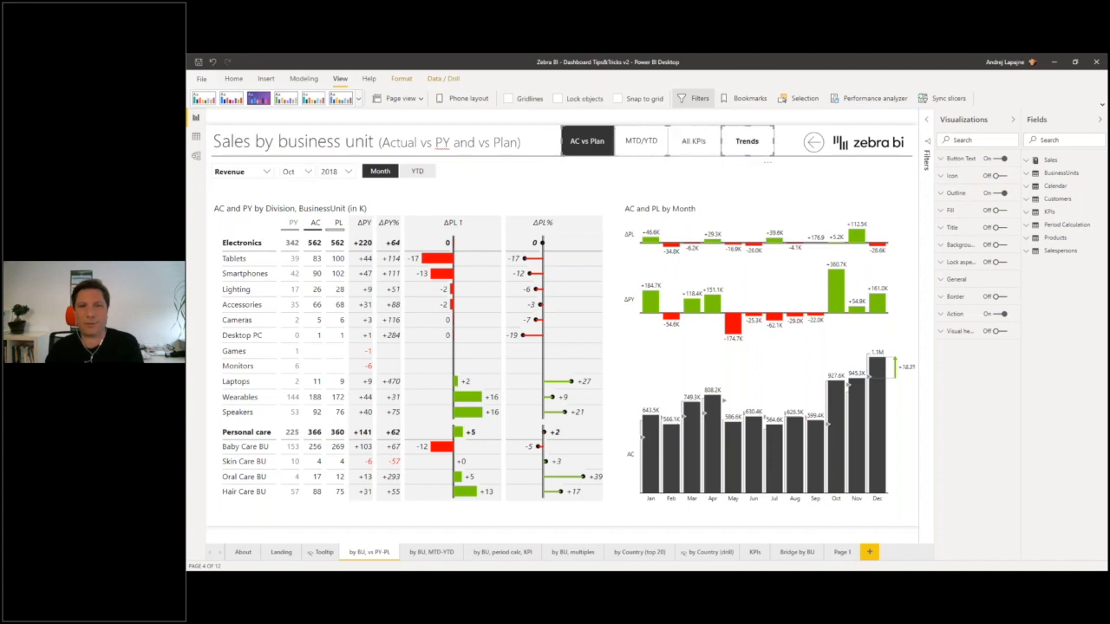
pyautogui.click(813, 143)
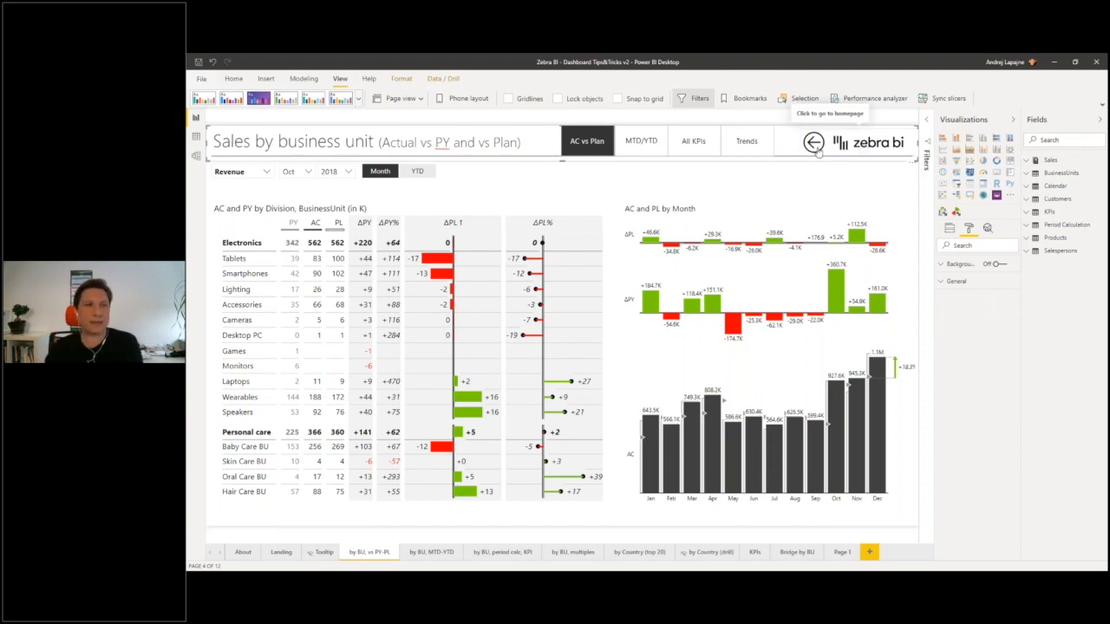
# - Switch the business unit report's period calculation to YTD and back to Month
pyautogui.click(434, 177)
pyautogui.click(388, 173)
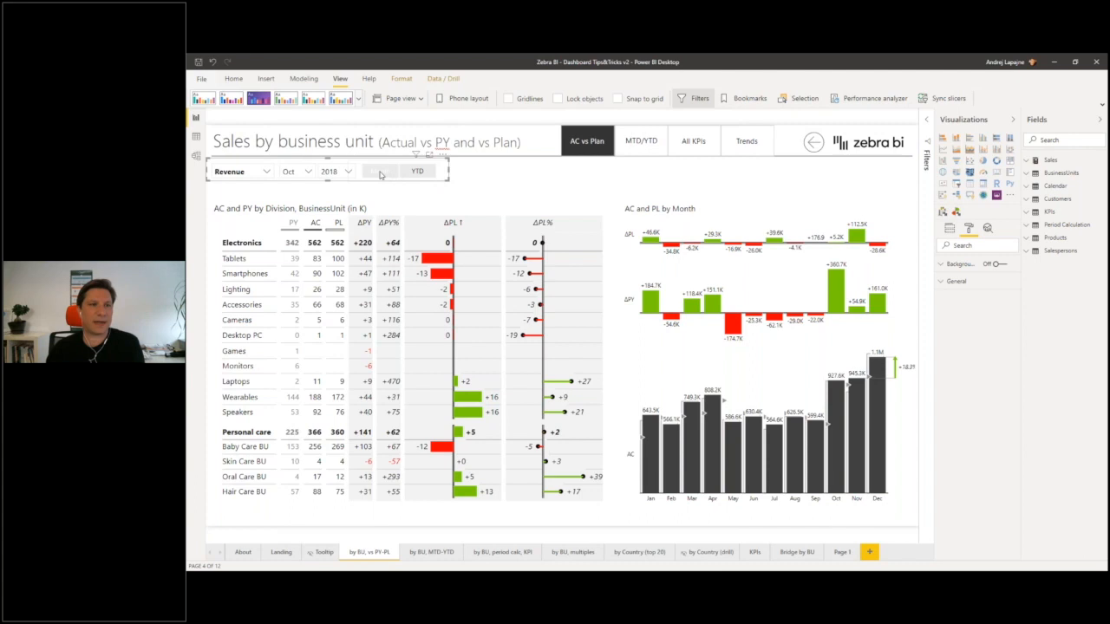
pyautogui.click(418, 172)
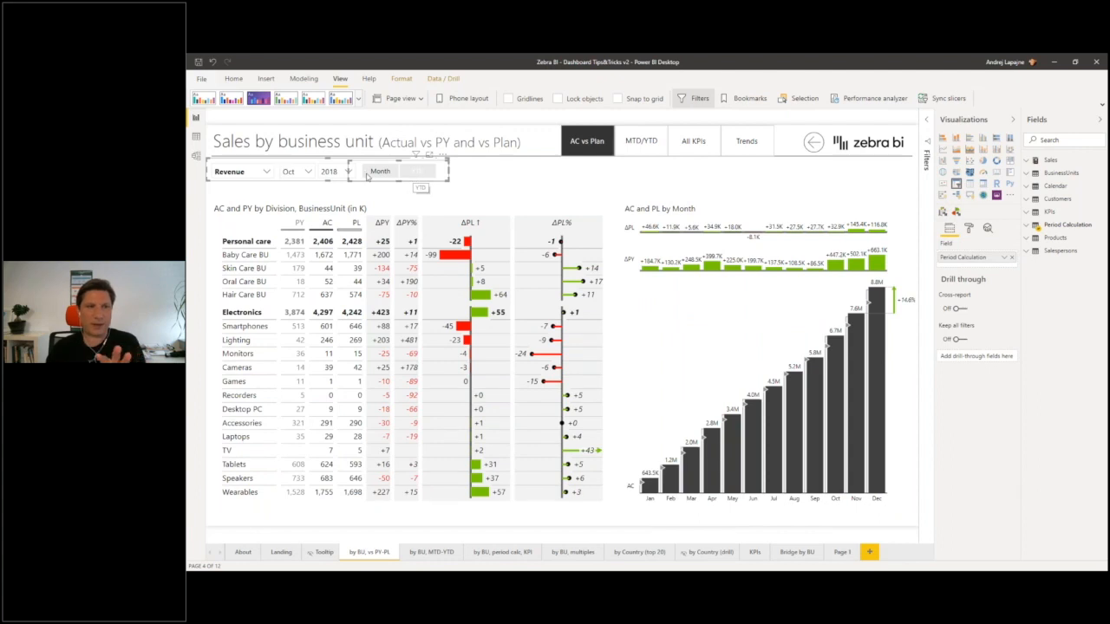
pyautogui.click(375, 171)
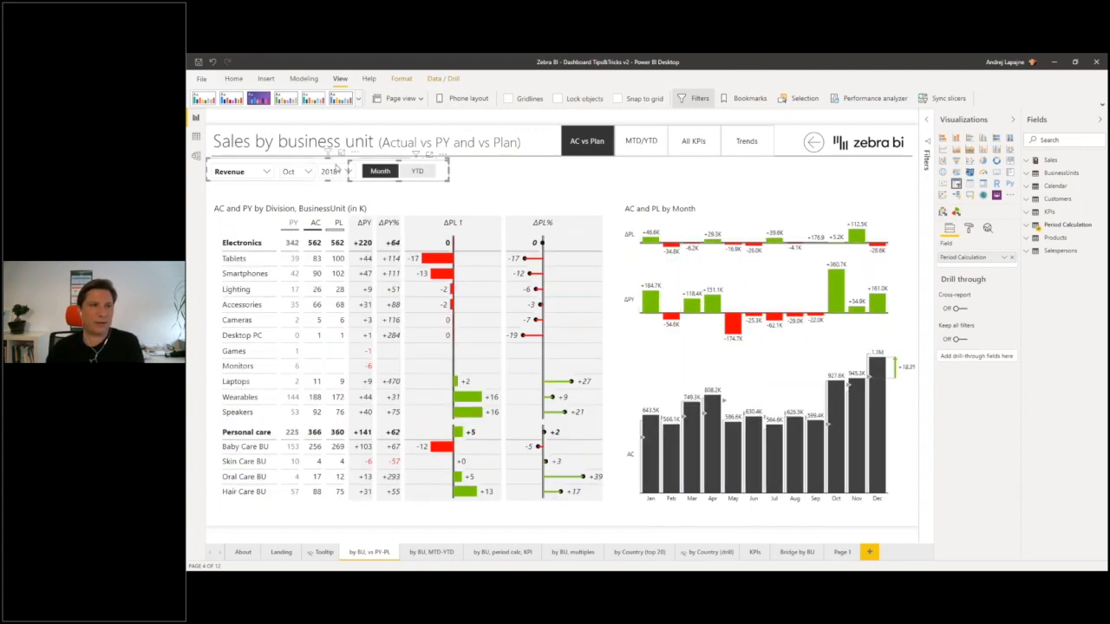
pyautogui.click(335, 161)
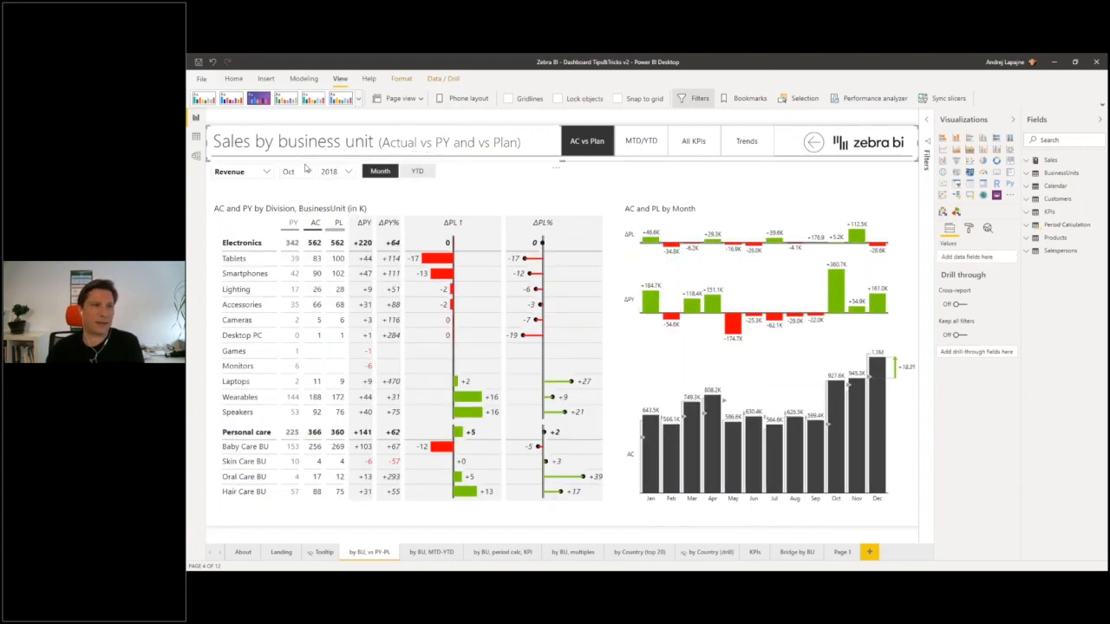
# - Change the report's measure to Gross Profit, restore Revenue, and collapse the measure list
pyautogui.click(265, 171)
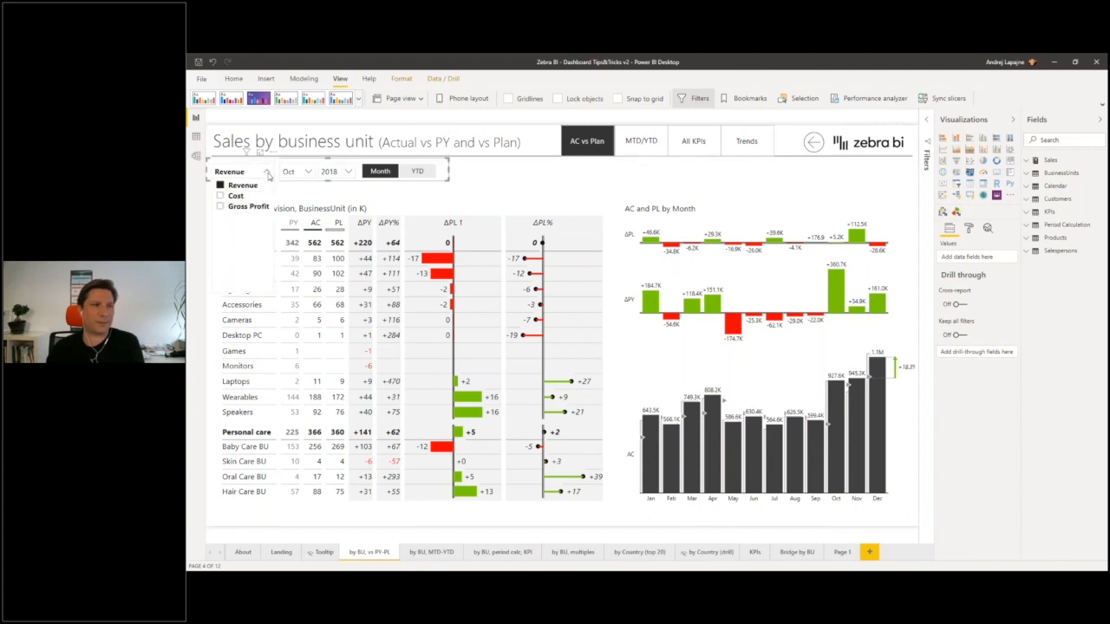
pyautogui.click(242, 207)
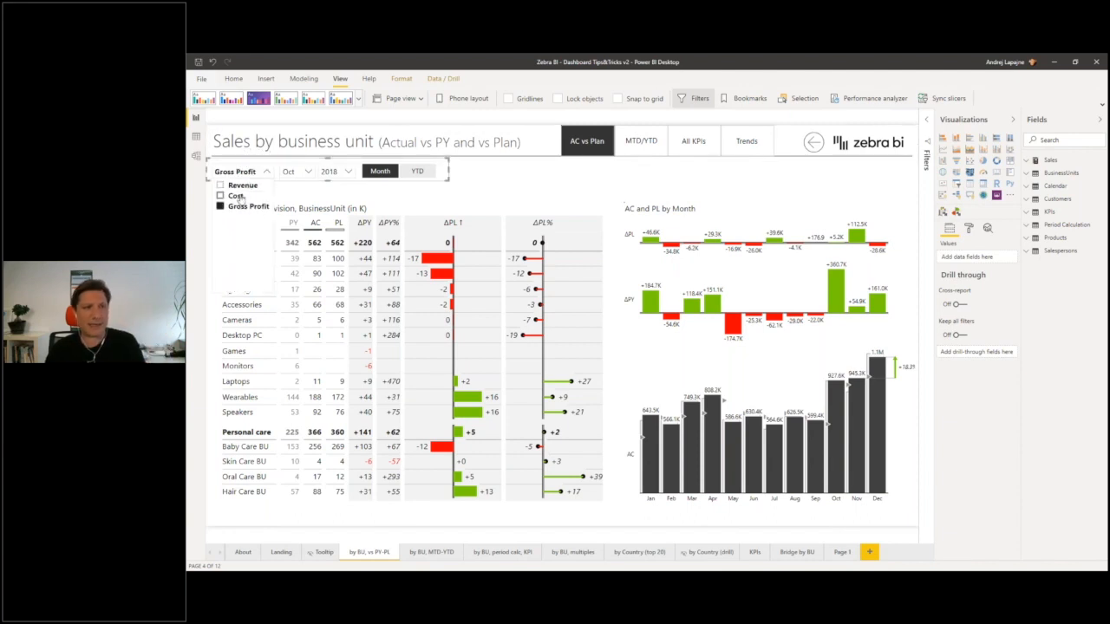
pyautogui.click(242, 185)
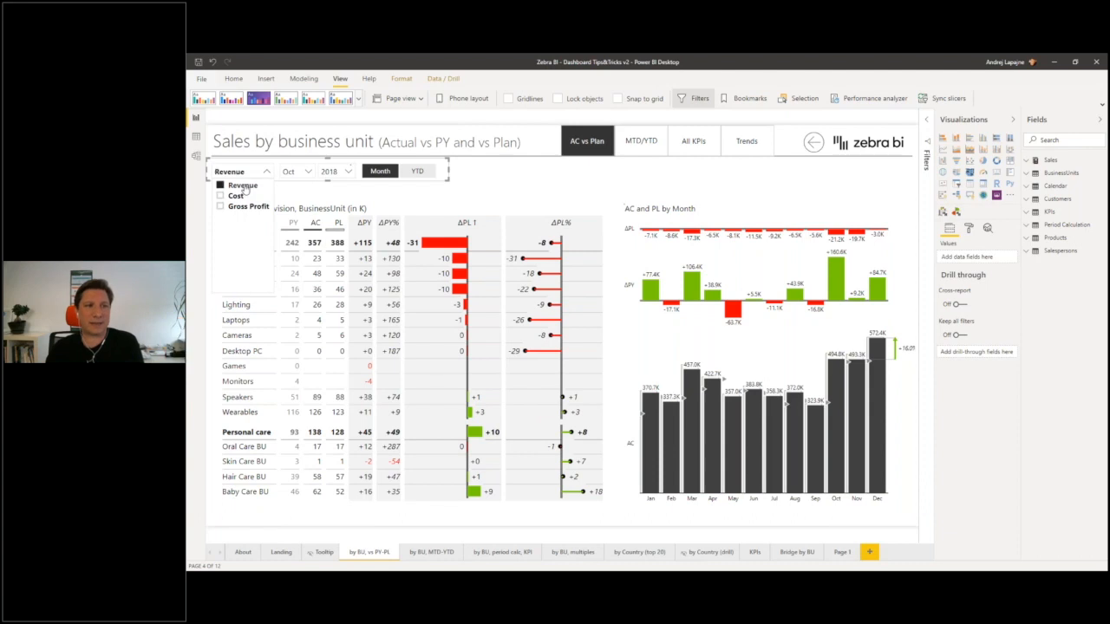
pyautogui.click(505, 210)
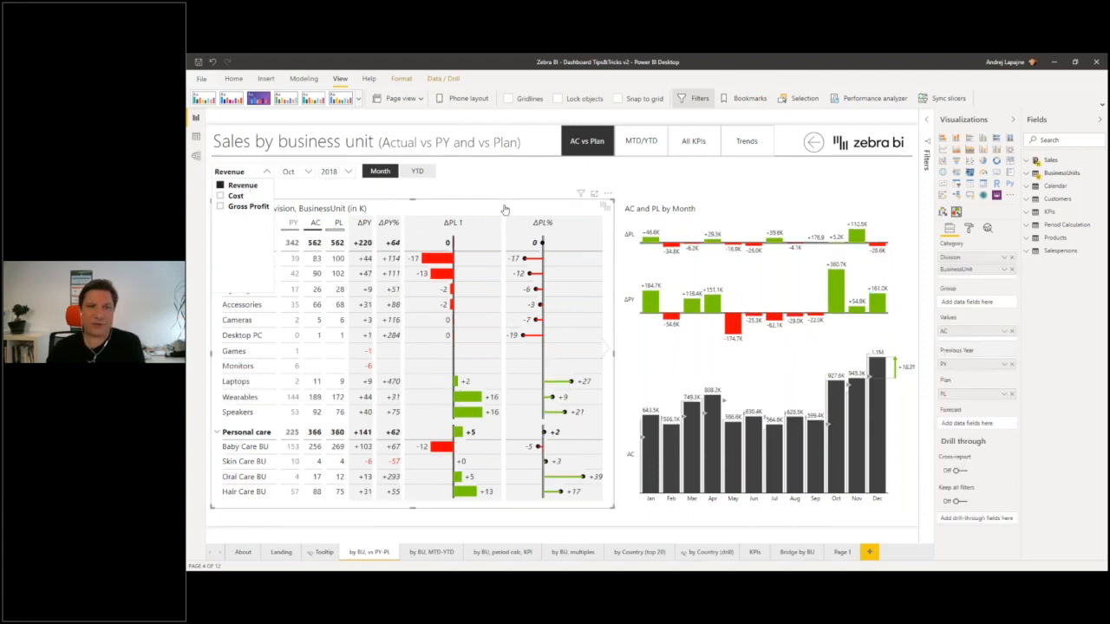
pyautogui.click(475, 205)
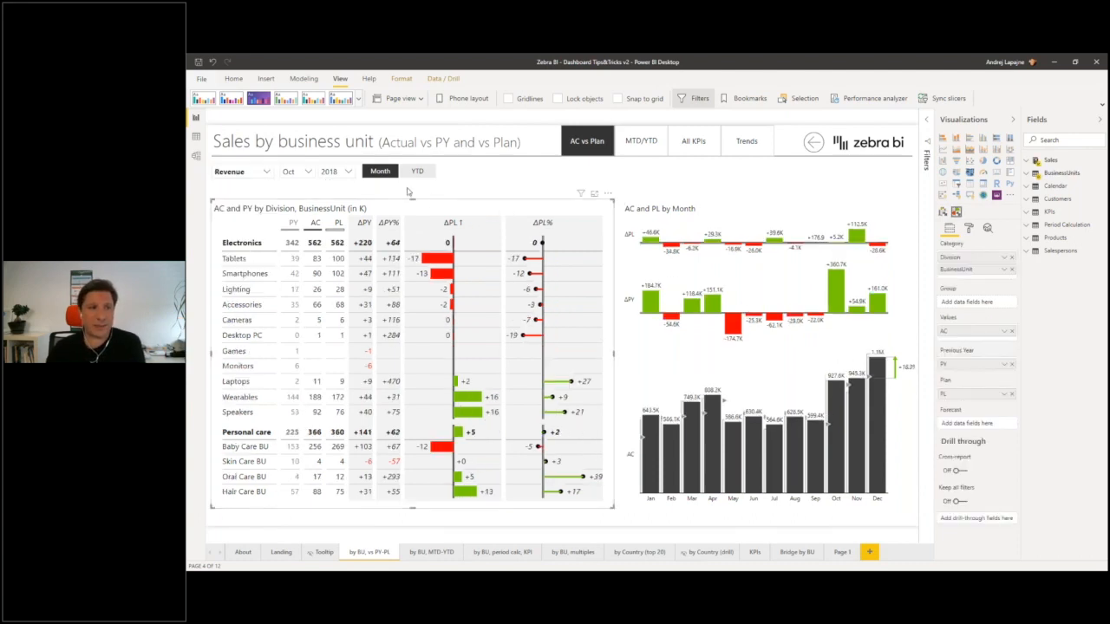
# - Select the AC and PY by Division, BusinessUnit table and show the Selection pane listing the page's objects
pyautogui.click(478, 205)
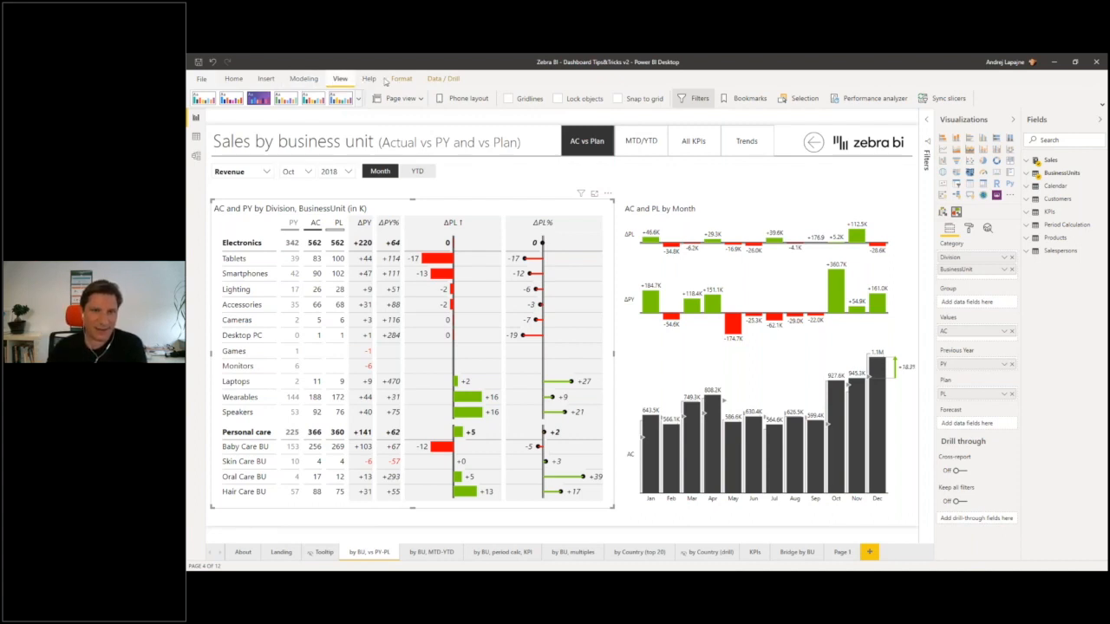
pyautogui.click(799, 100)
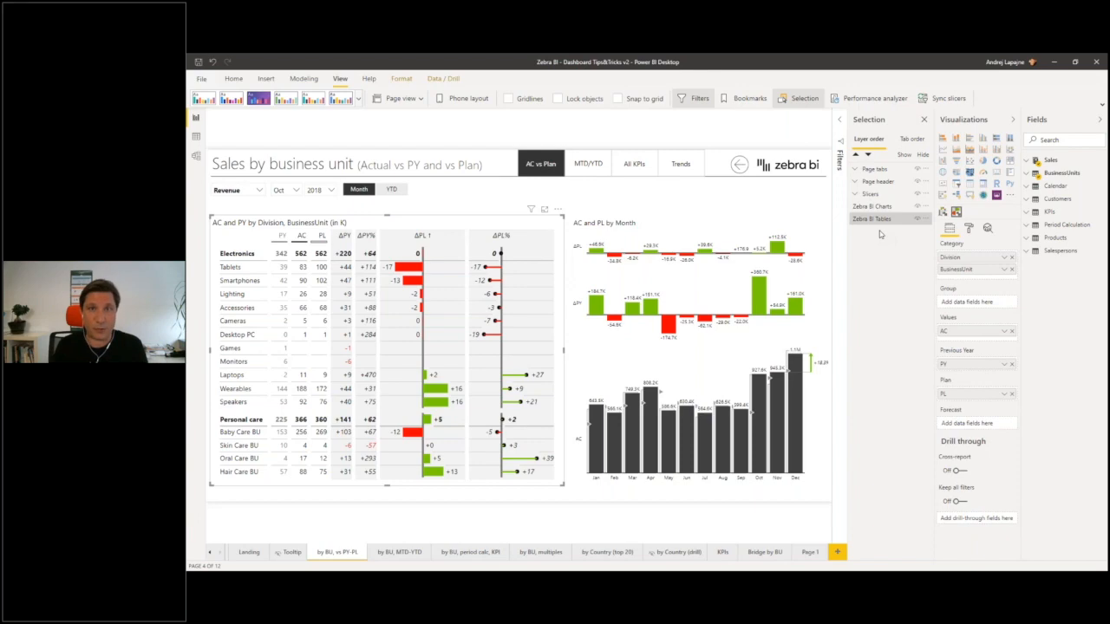
# - Switch to the PowerPoint slide show and advance to the Agenda slide
pyautogui.hotkey('alt', 'Tab')
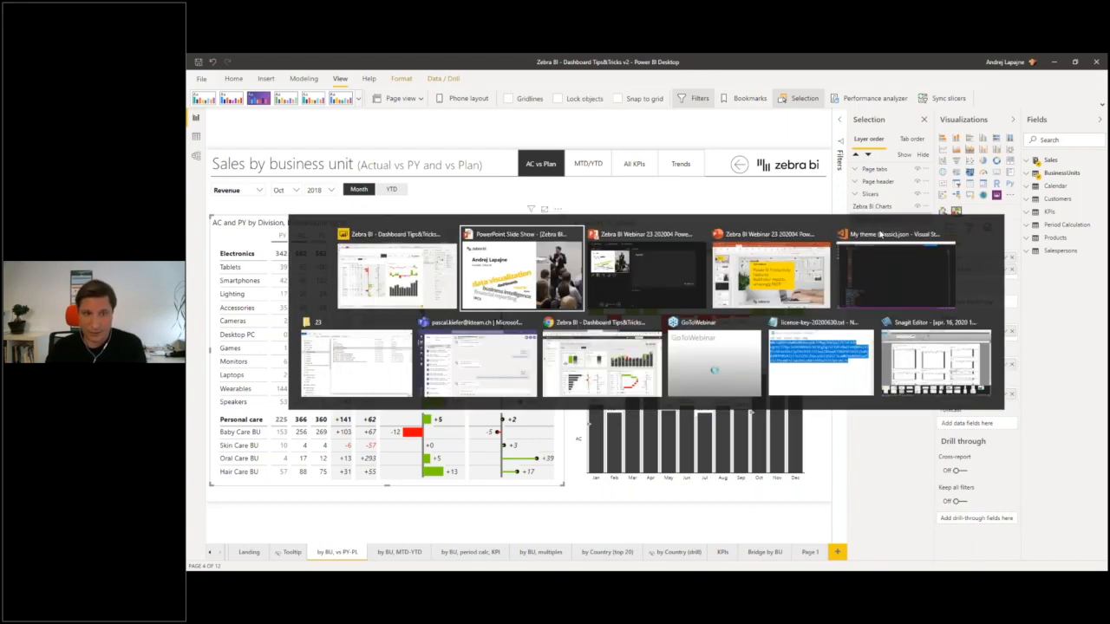
pyautogui.press('Right')
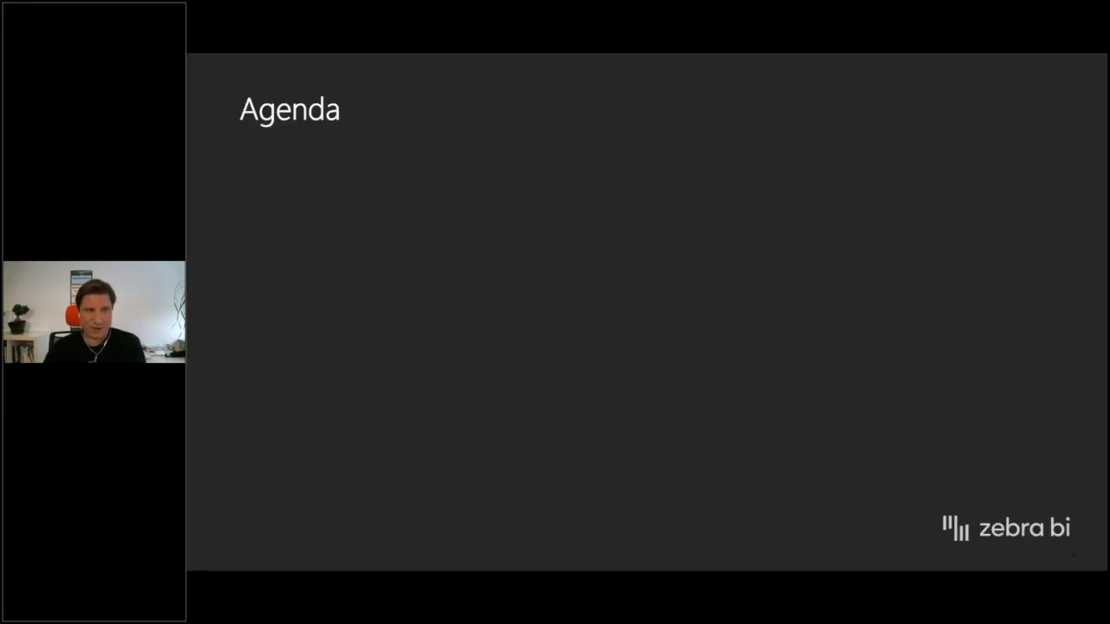
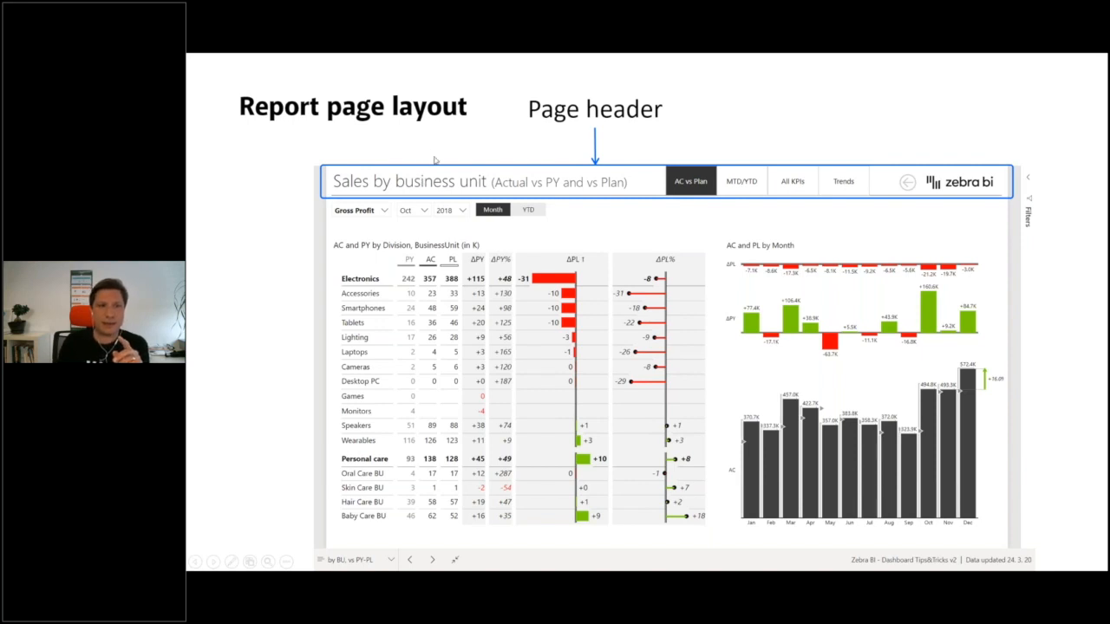
# - Turn on the laser pointer and reveal the Page tabs and Slicers callouts on the Report page layout slide
pyautogui.rightClick(434, 172)
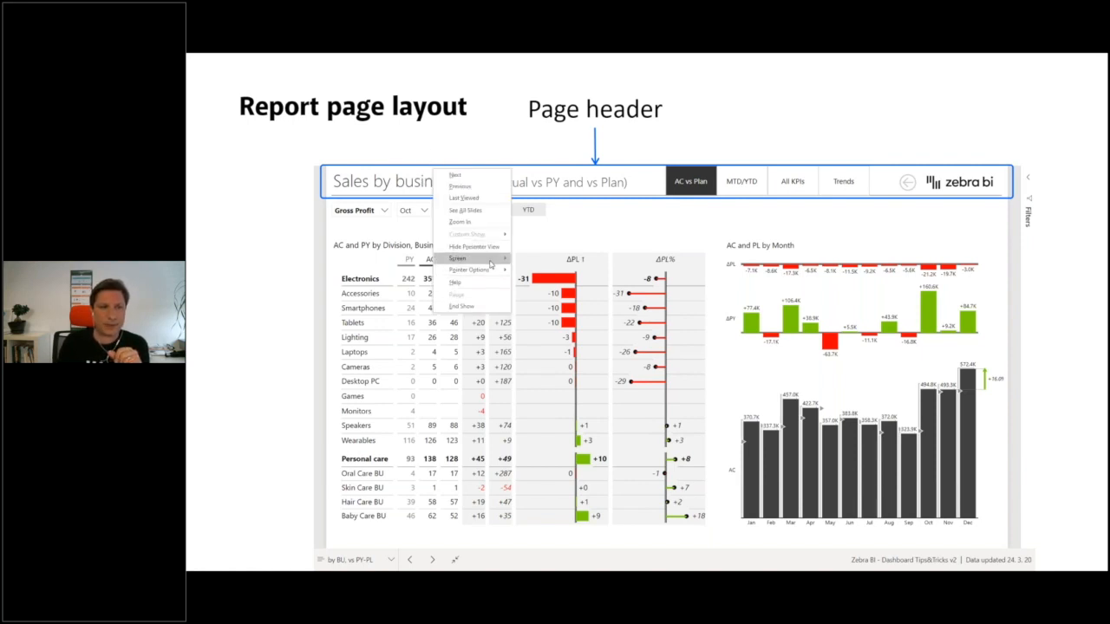
pyautogui.moveTo(492, 259)
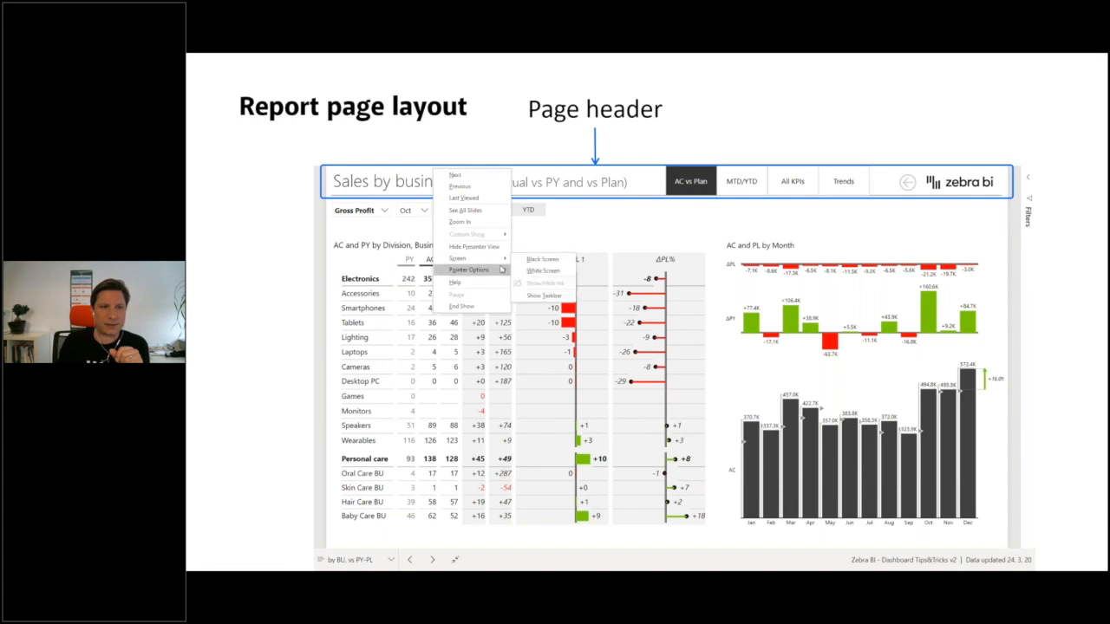
pyautogui.click(538, 271)
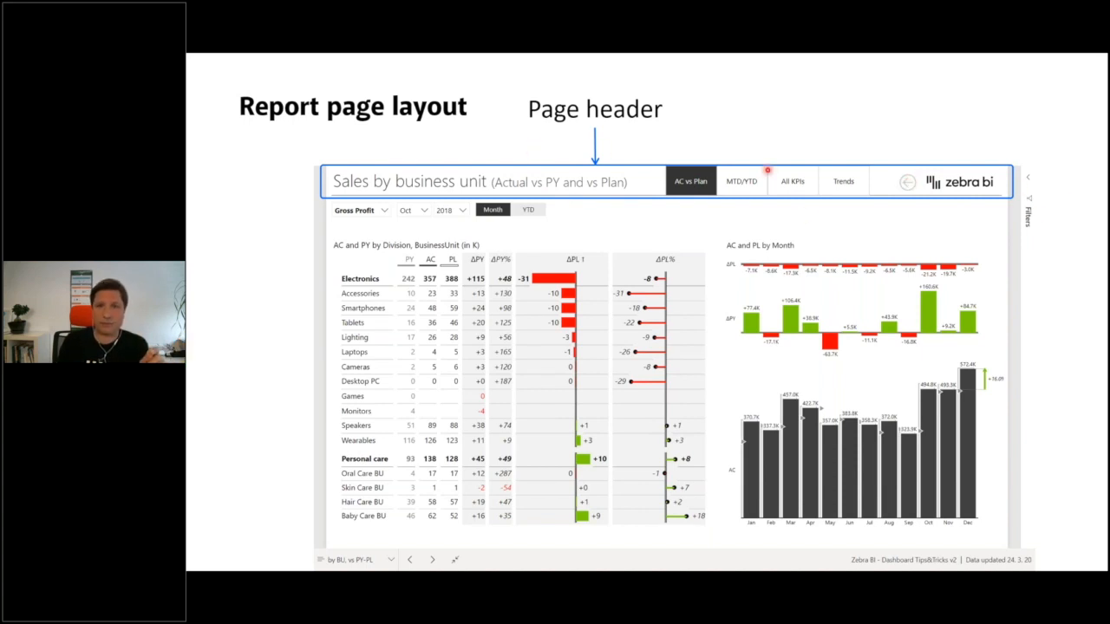
pyautogui.press('Right')
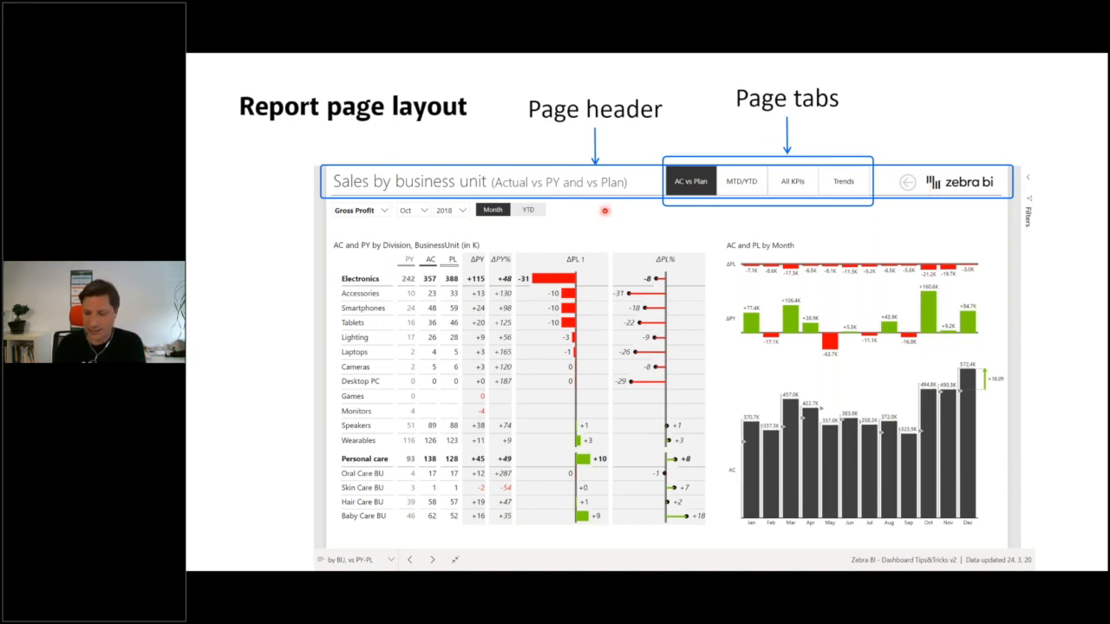
pyautogui.press('Right')
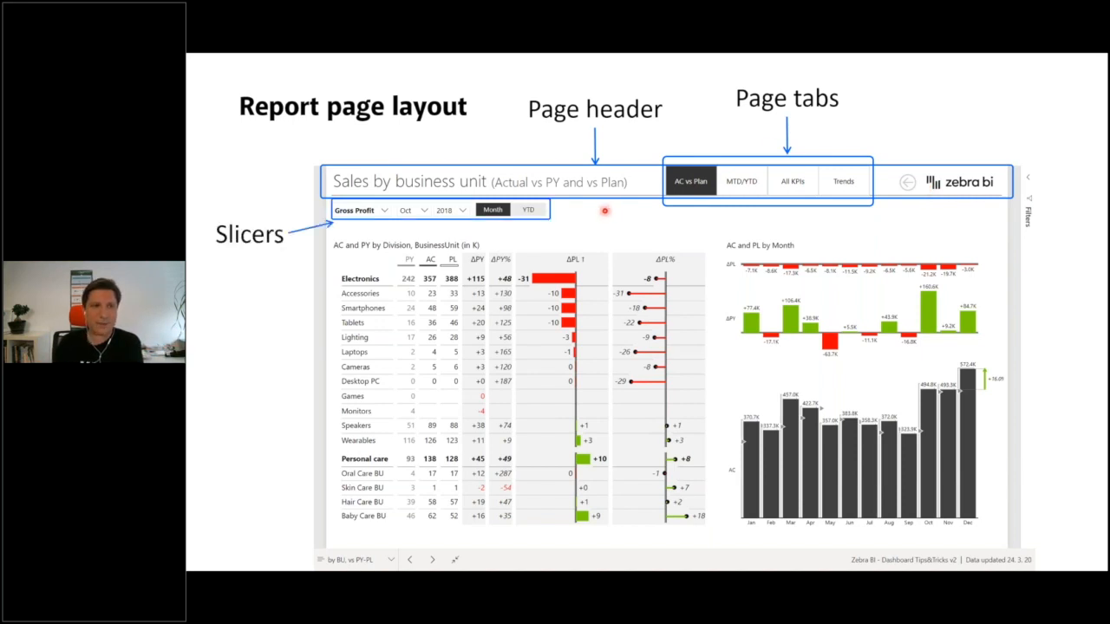
pyautogui.press('Right')
pyautogui.press('Left')
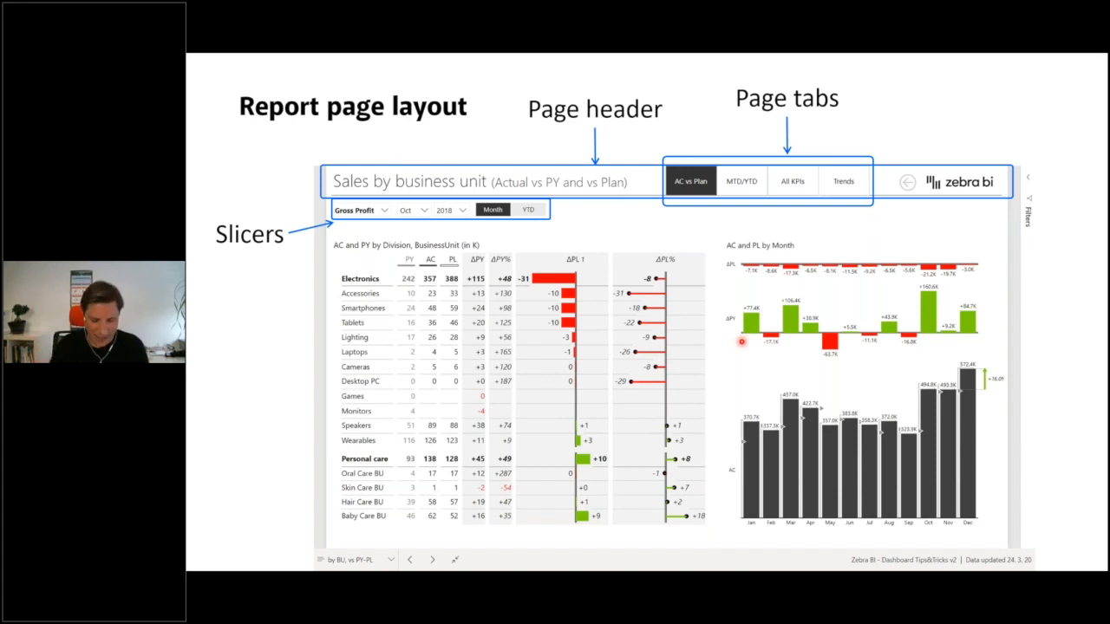
# - Switch back to the dashboard in Power BI Desktop and toggle the Selection pane off and on again
pyautogui.hotkey('alt', 'Tab')
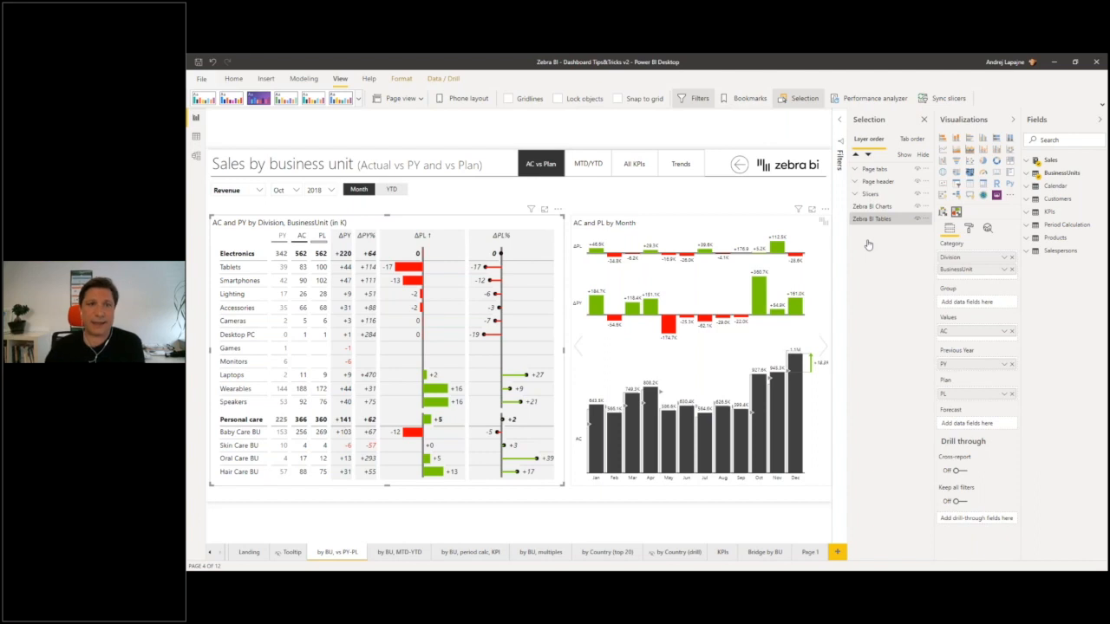
pyautogui.click(796, 100)
pyautogui.click(796, 100)
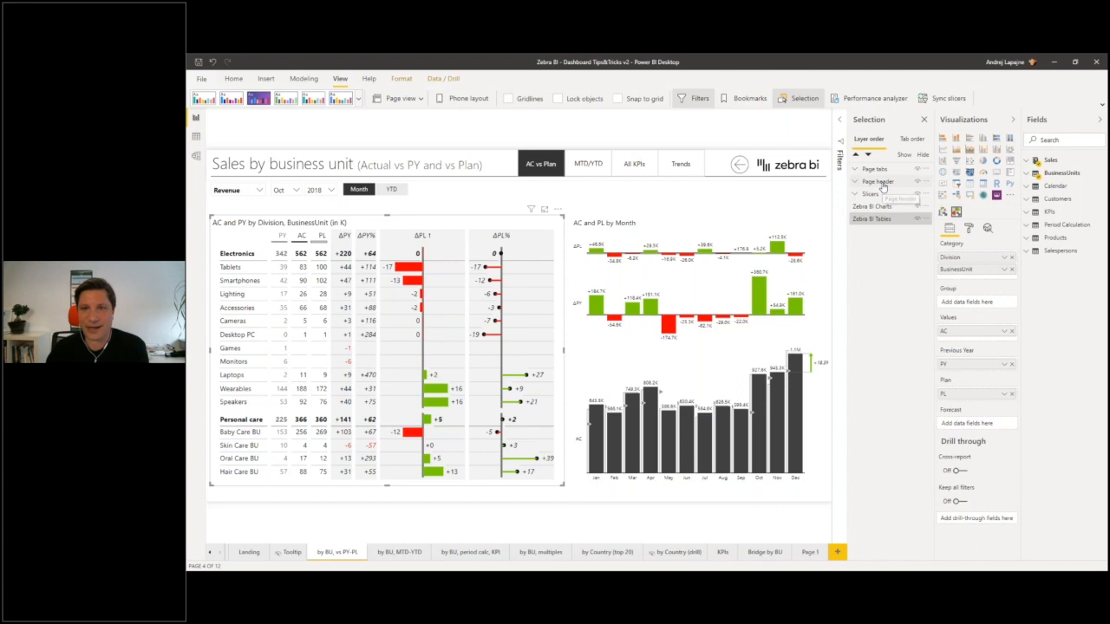
# - Expand the Page header group and examine its page title, page line, home button and logotype objects
pyautogui.click(881, 182)
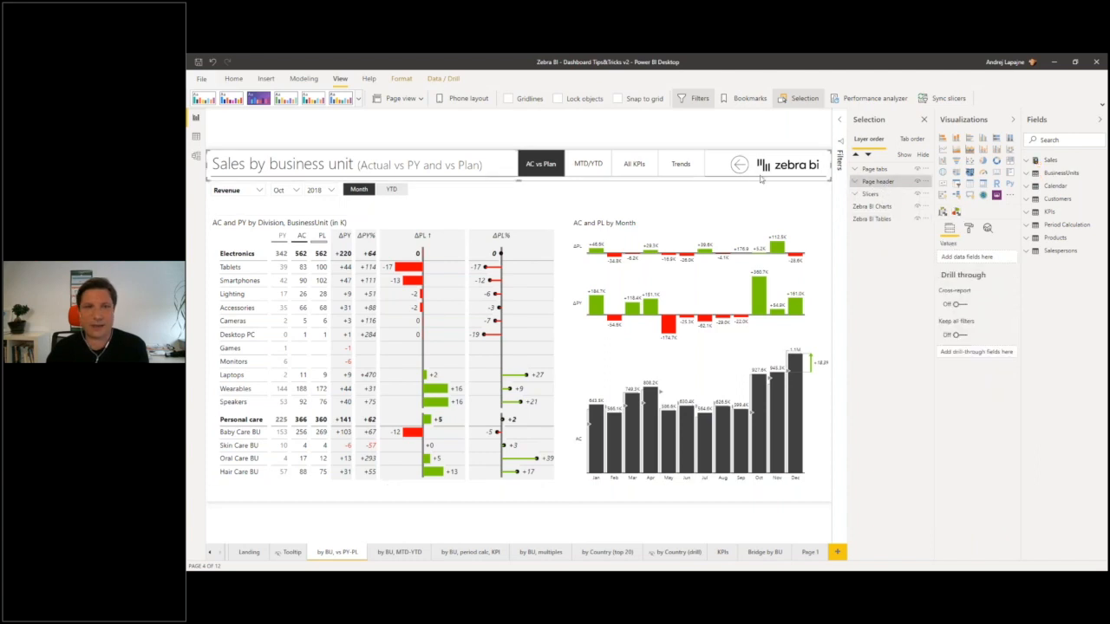
pyautogui.click(855, 183)
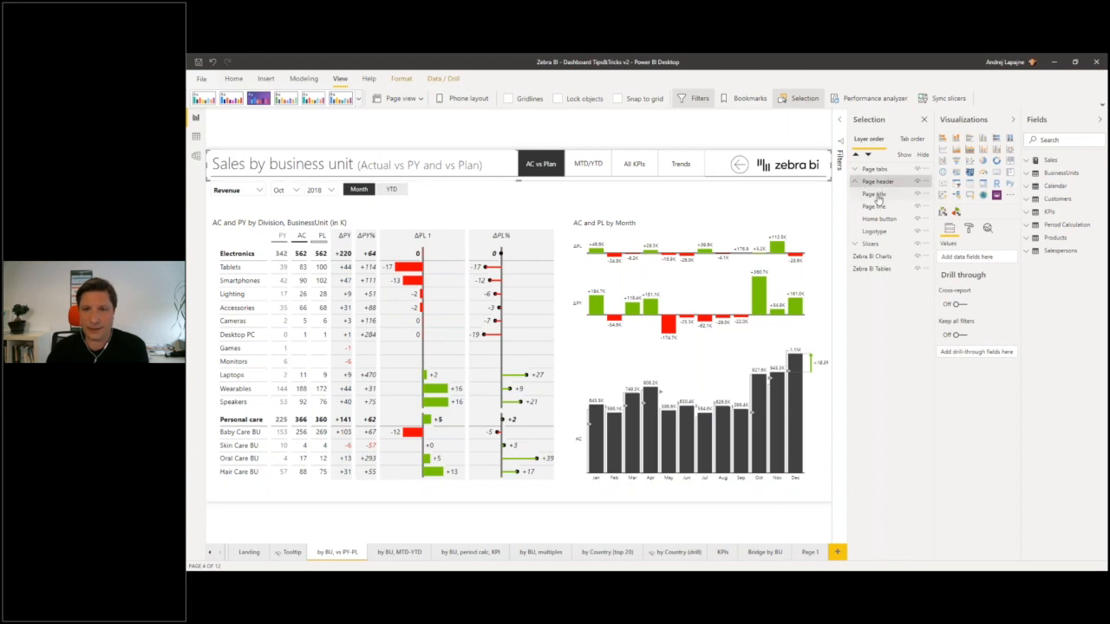
pyautogui.click(873, 196)
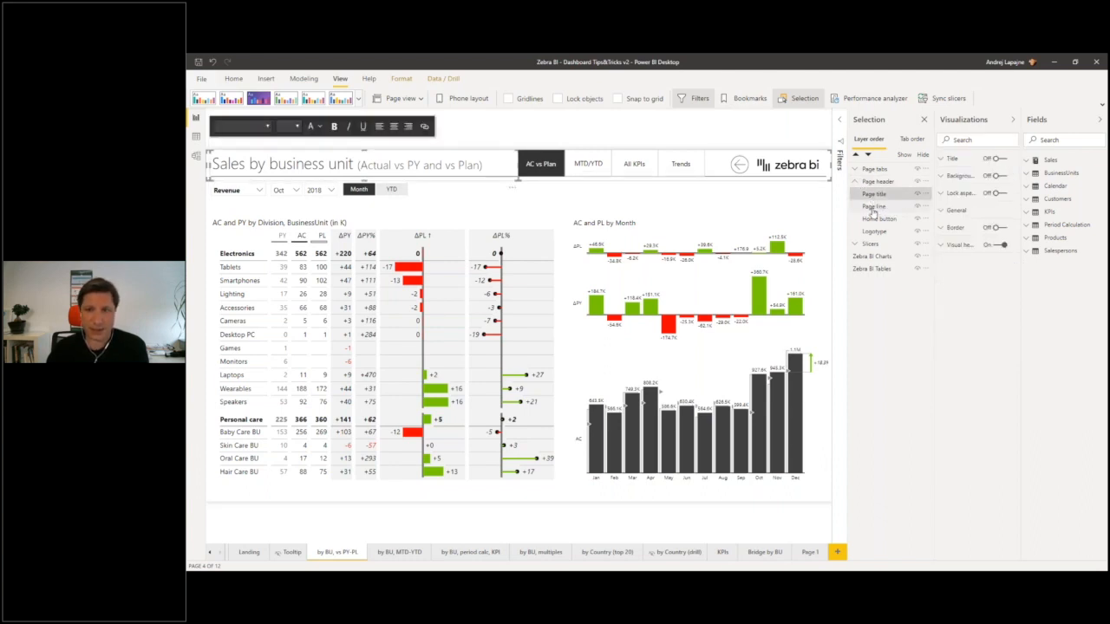
pyautogui.click(873, 208)
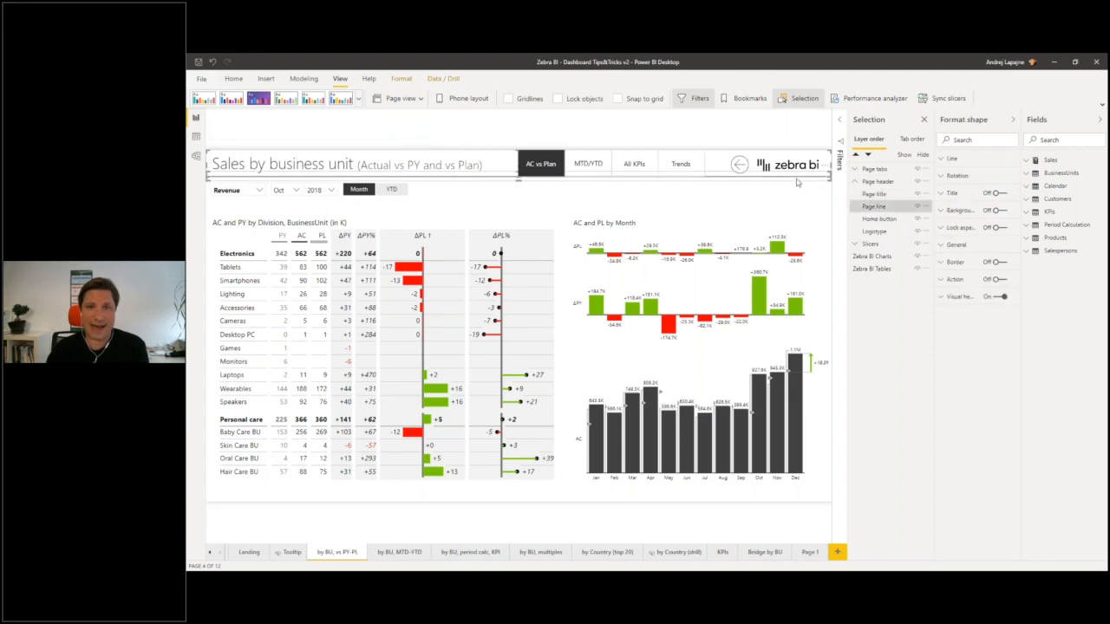
pyautogui.click(879, 220)
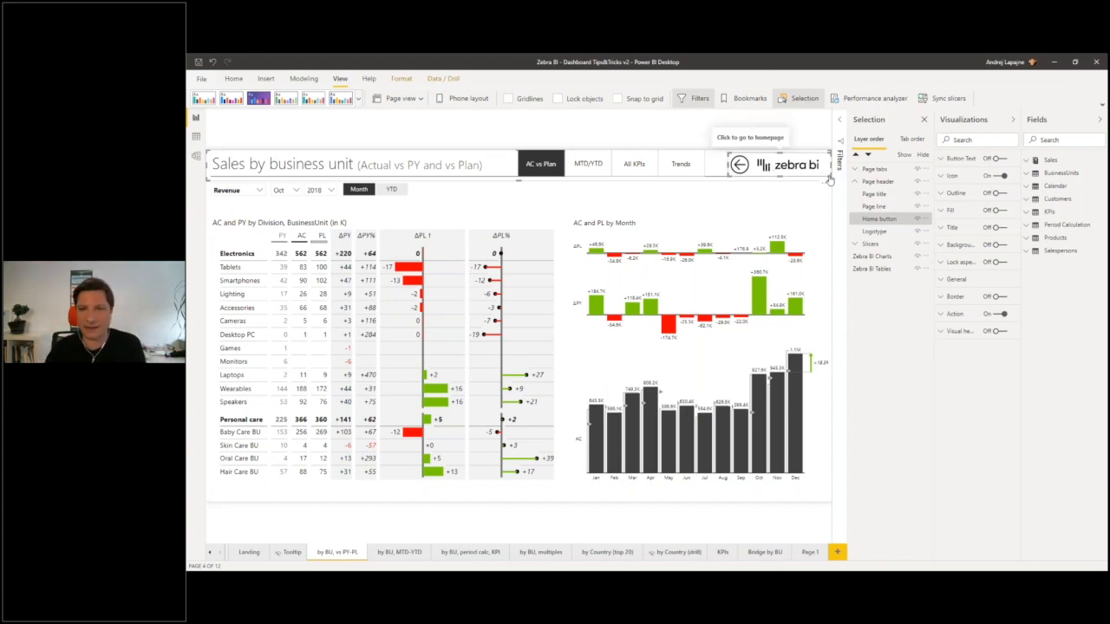
pyautogui.click(870, 231)
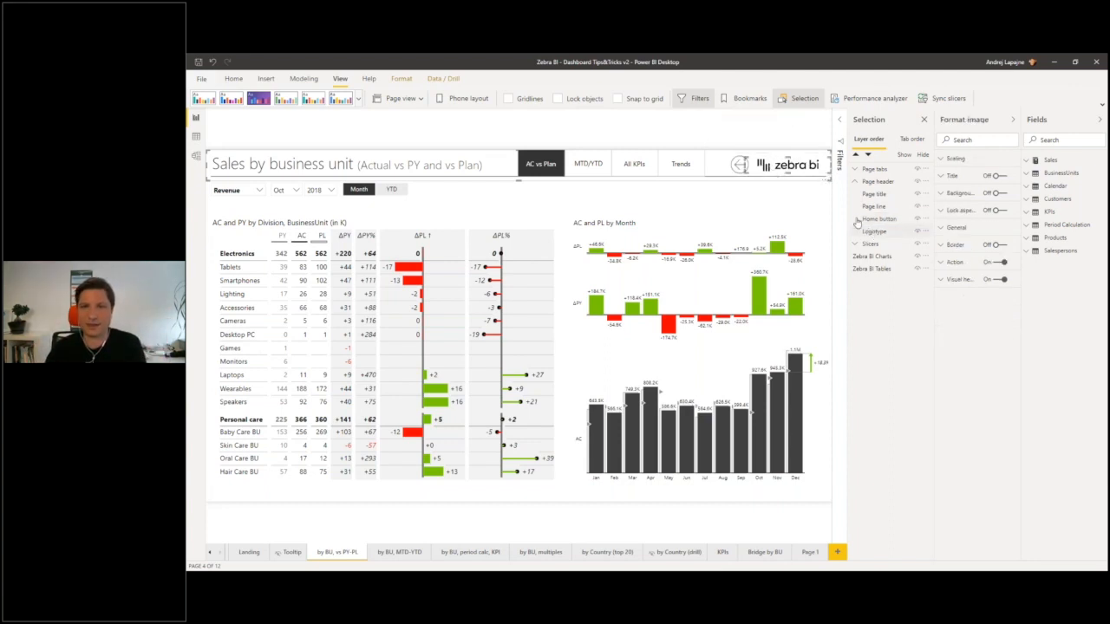
pyautogui.click(893, 220)
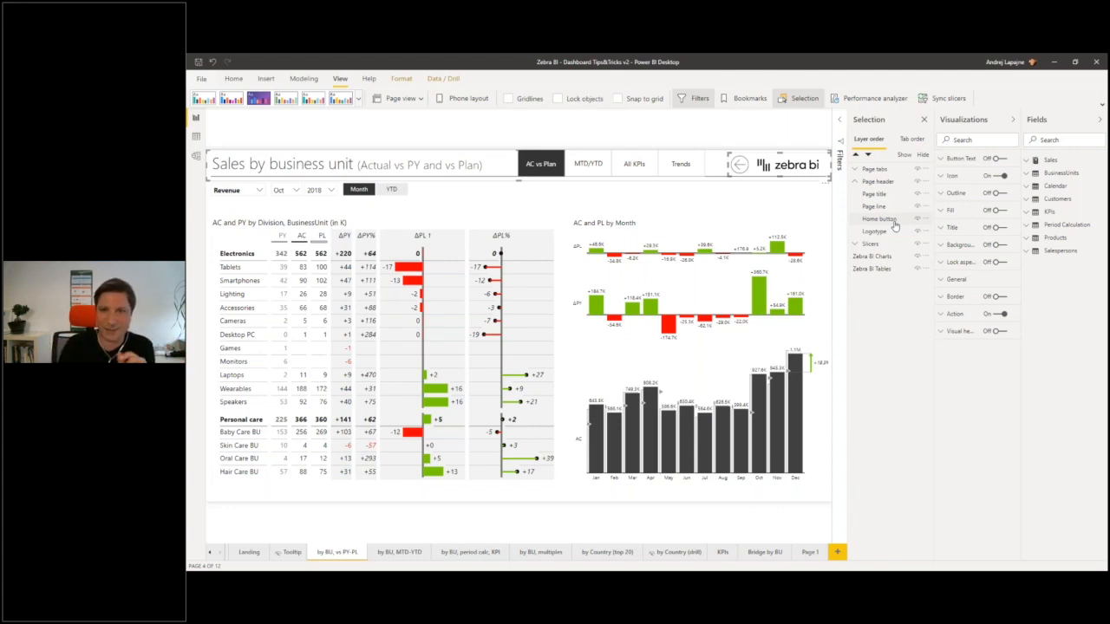
pyautogui.click(881, 182)
pyautogui.click(877, 195)
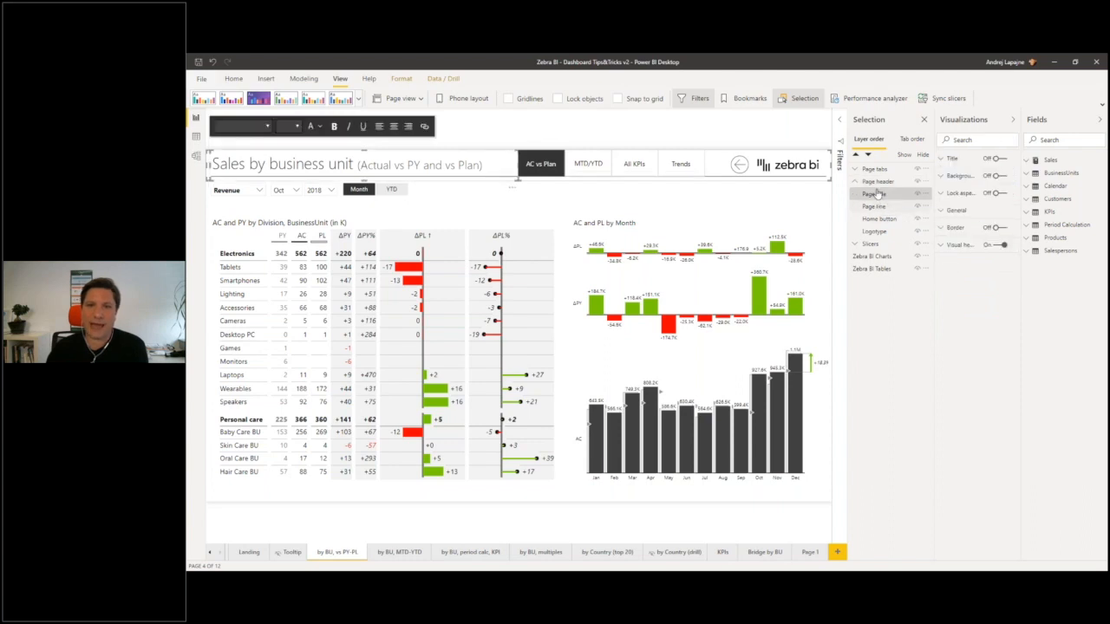
pyautogui.click(877, 182)
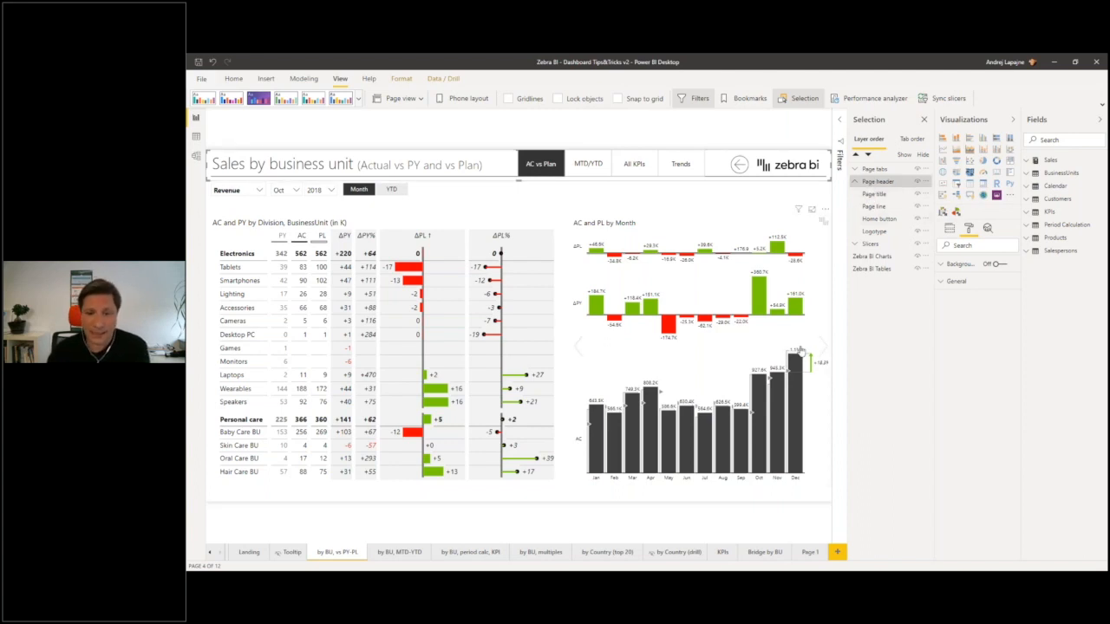
# - Expand the Page tabs group, inspect individual page tab buttons such as Page tab 1 and Page tab 2, and collapse it
pyautogui.click(871, 171)
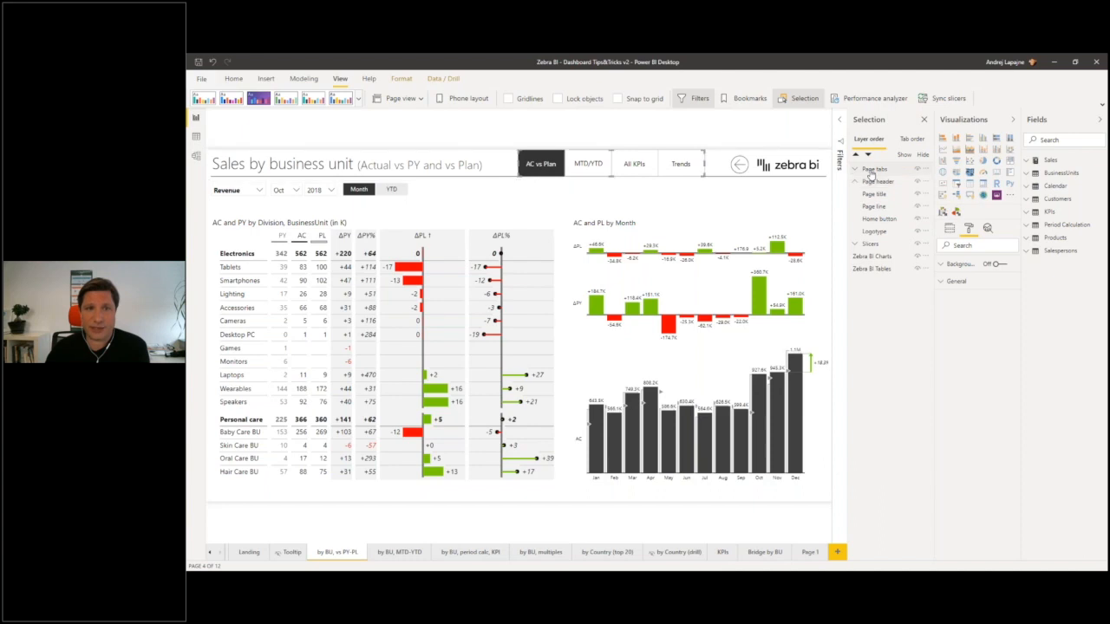
pyautogui.click(857, 171)
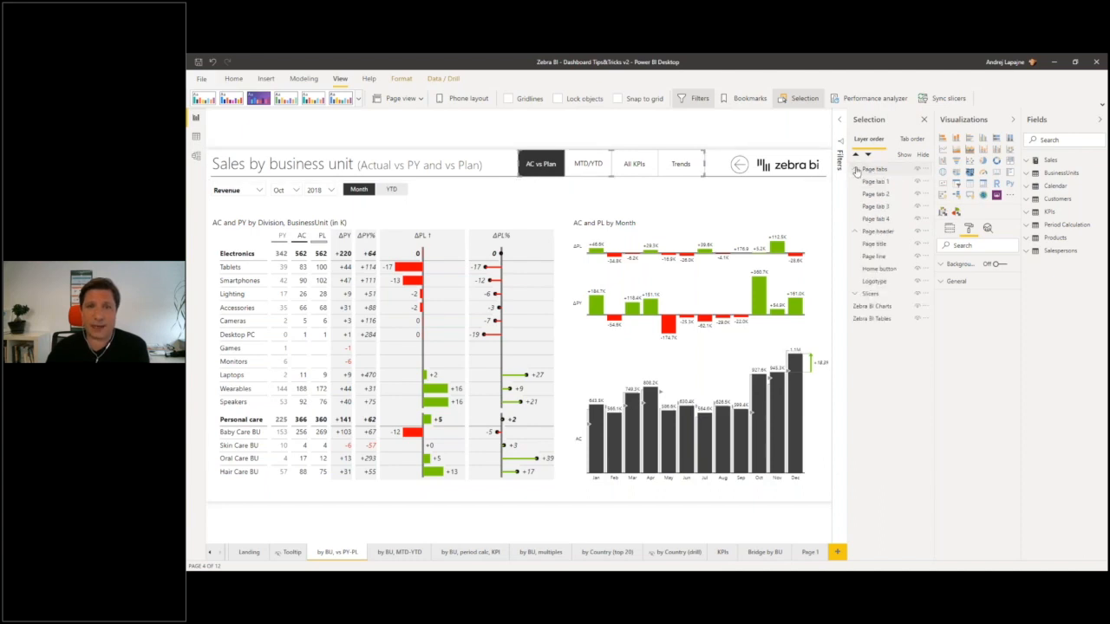
pyautogui.click(875, 183)
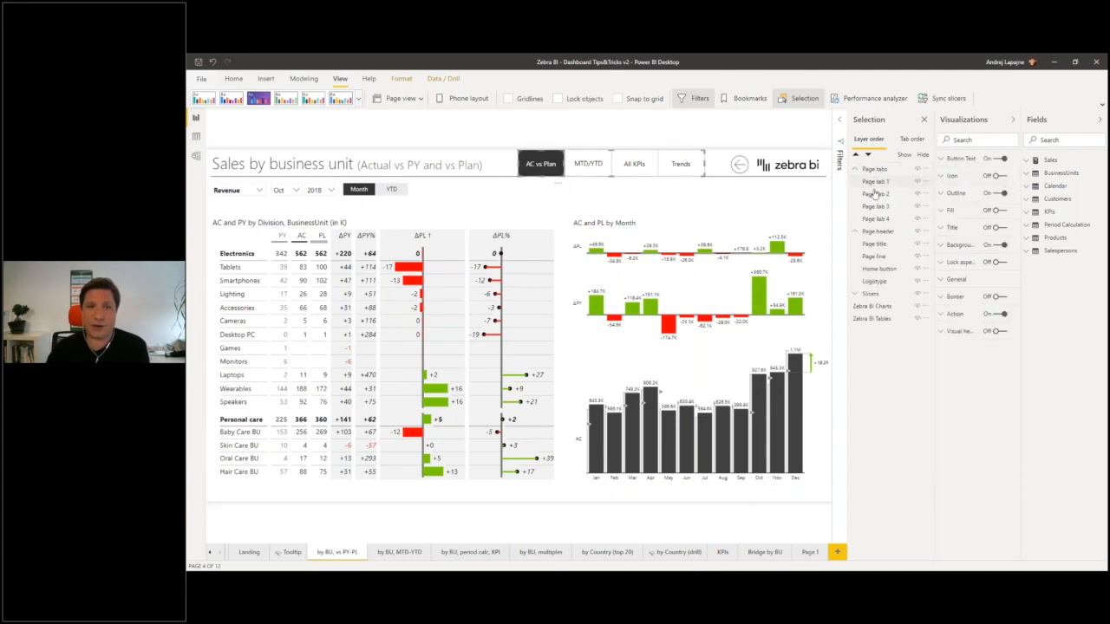
pyautogui.click(874, 195)
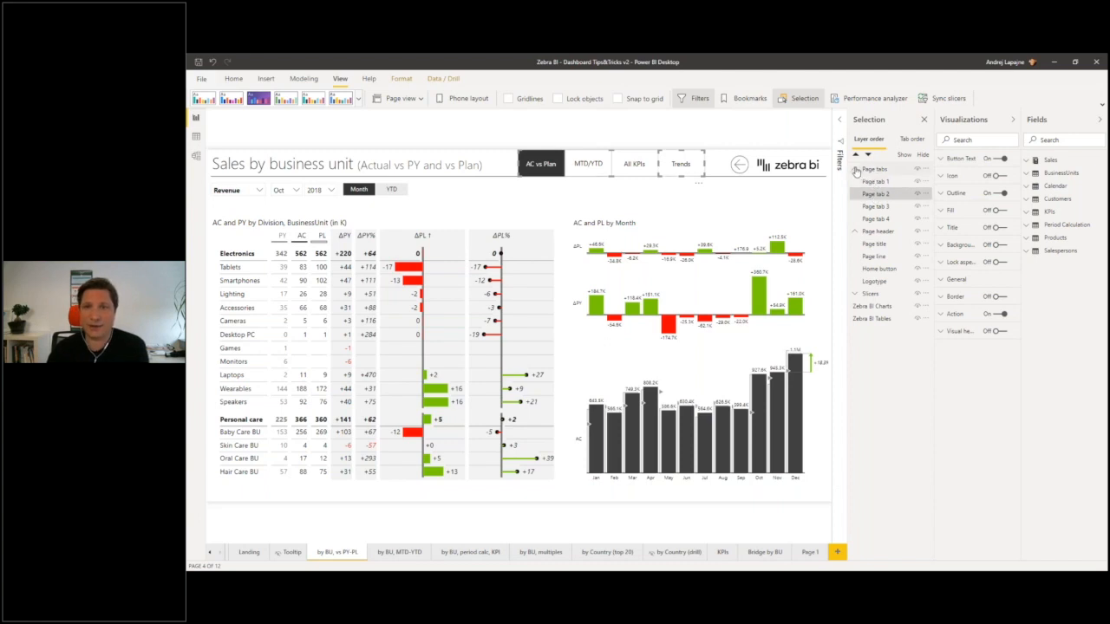
pyautogui.click(856, 170)
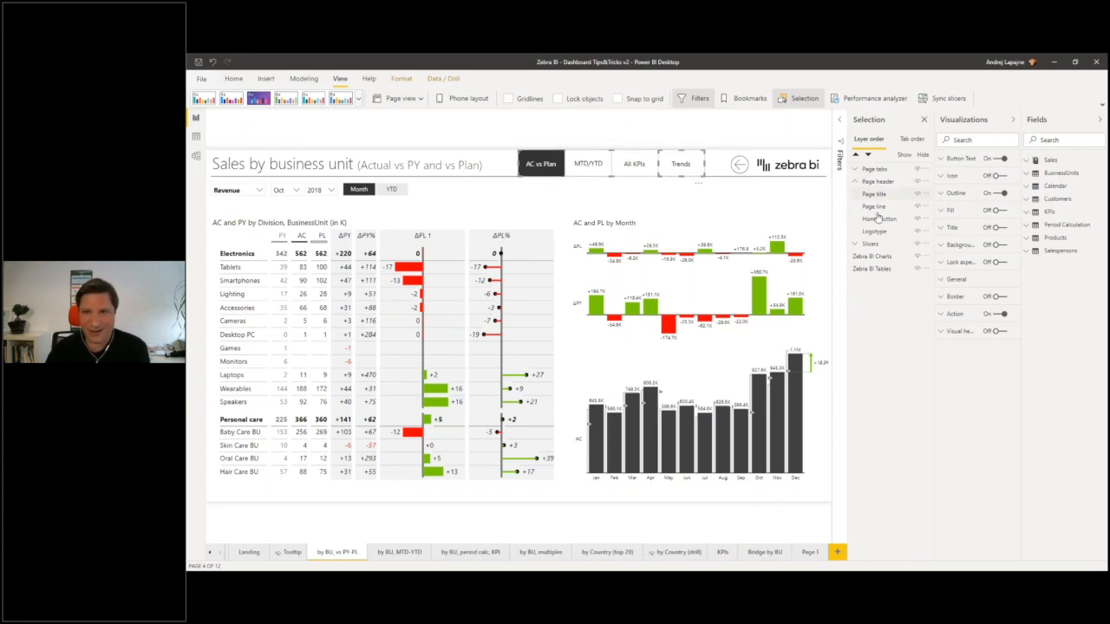
# - Expand the Slicers group, inspect the Slicer KPI object, and clear the selection
pyautogui.click(868, 245)
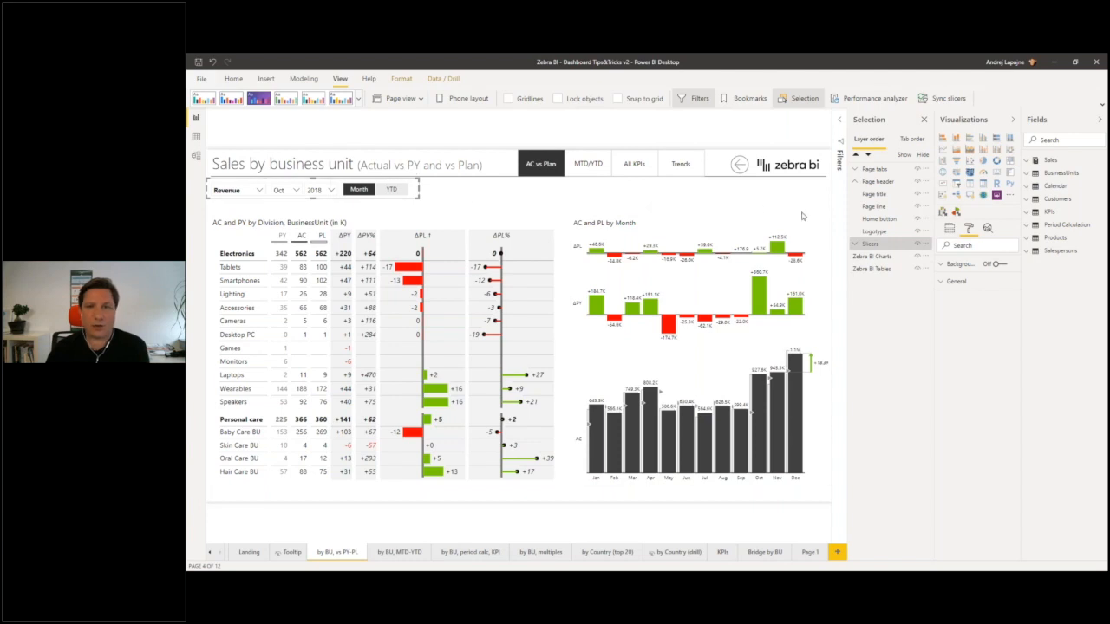
pyautogui.click(854, 244)
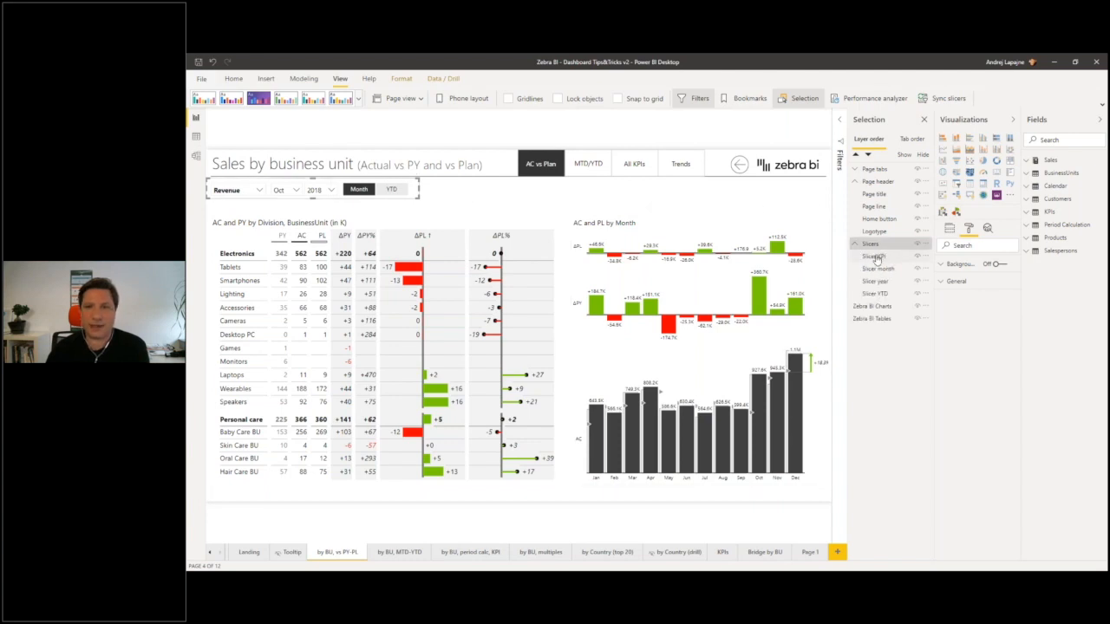
pyautogui.click(875, 257)
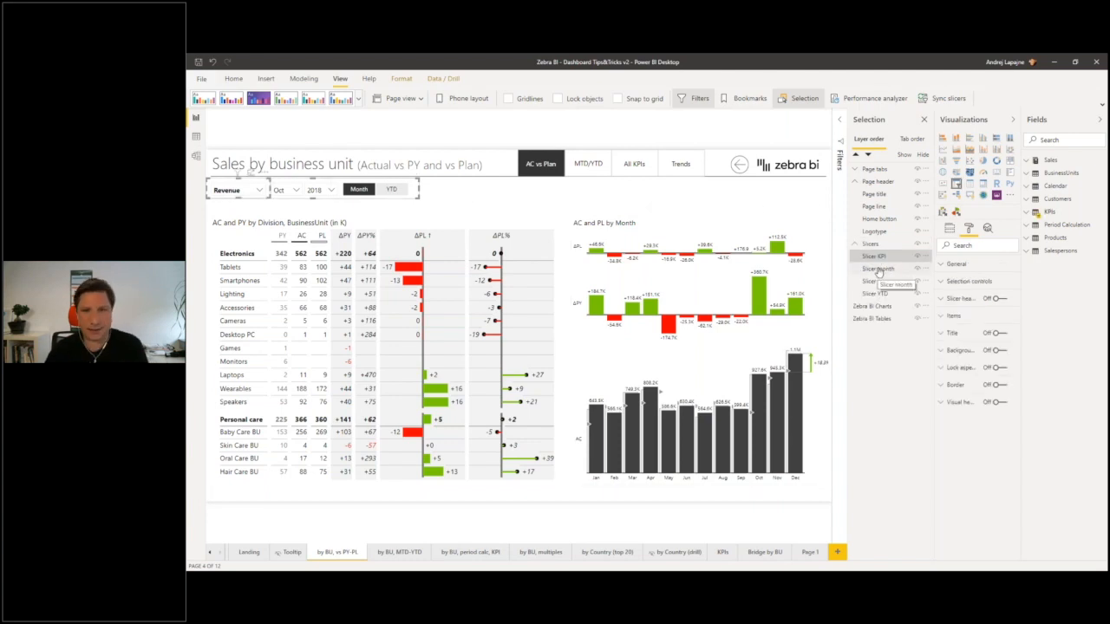
pyautogui.click(673, 210)
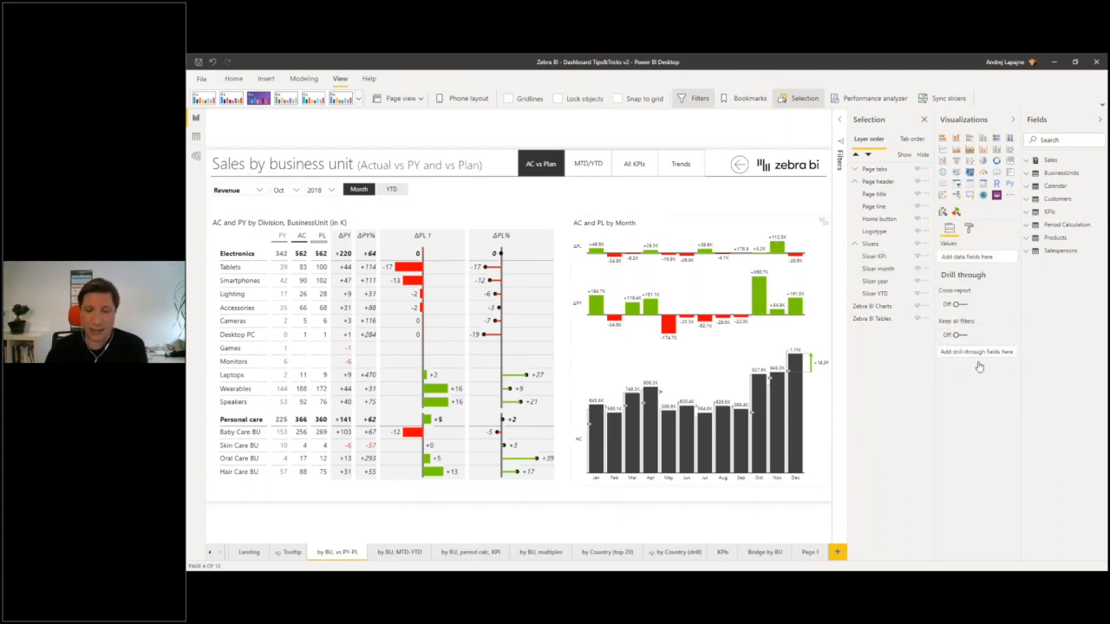
# - Add a new report page and place a small blank button at the upper edge of its canvas, right of centre
pyautogui.click(837, 553)
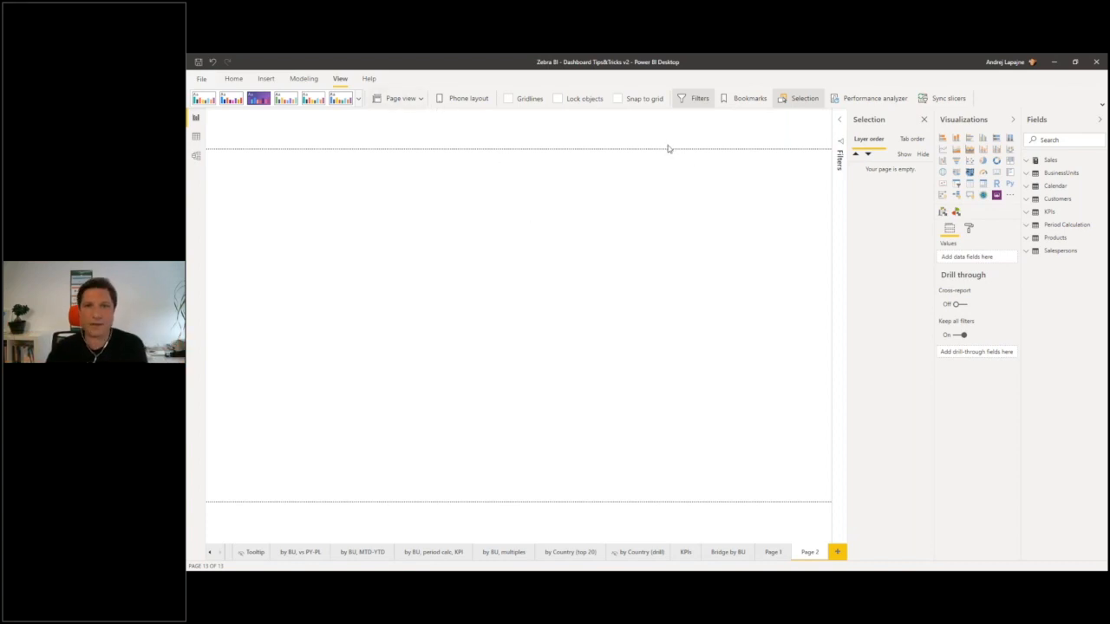
pyautogui.click(266, 78)
pyautogui.click(460, 98)
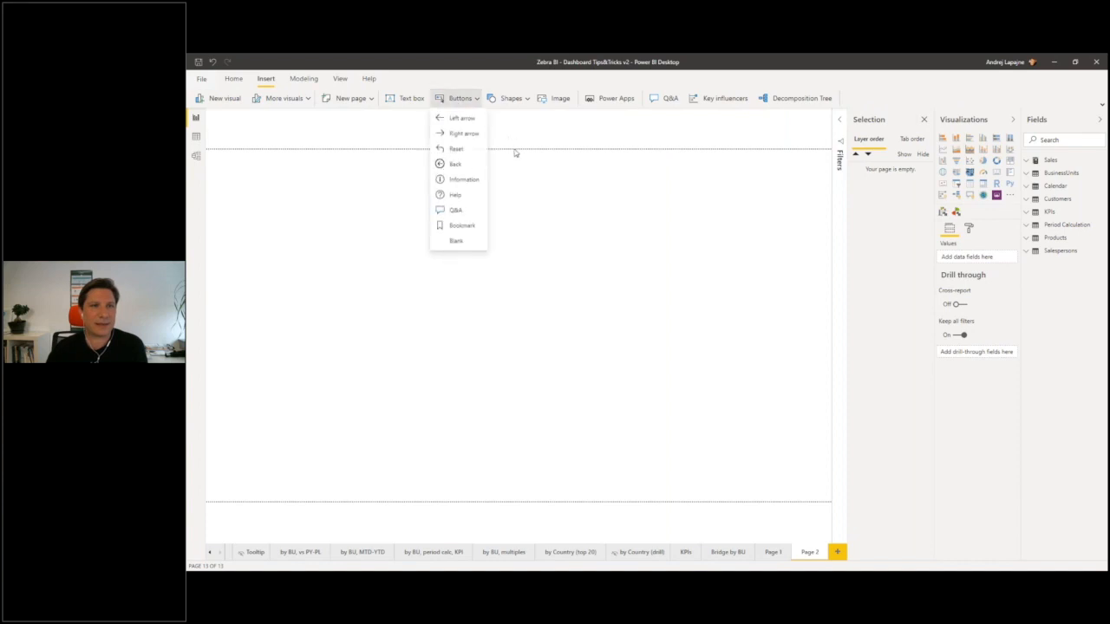
pyautogui.click(459, 241)
pyautogui.moveTo(249, 167); pyautogui.dragTo(597, 181)
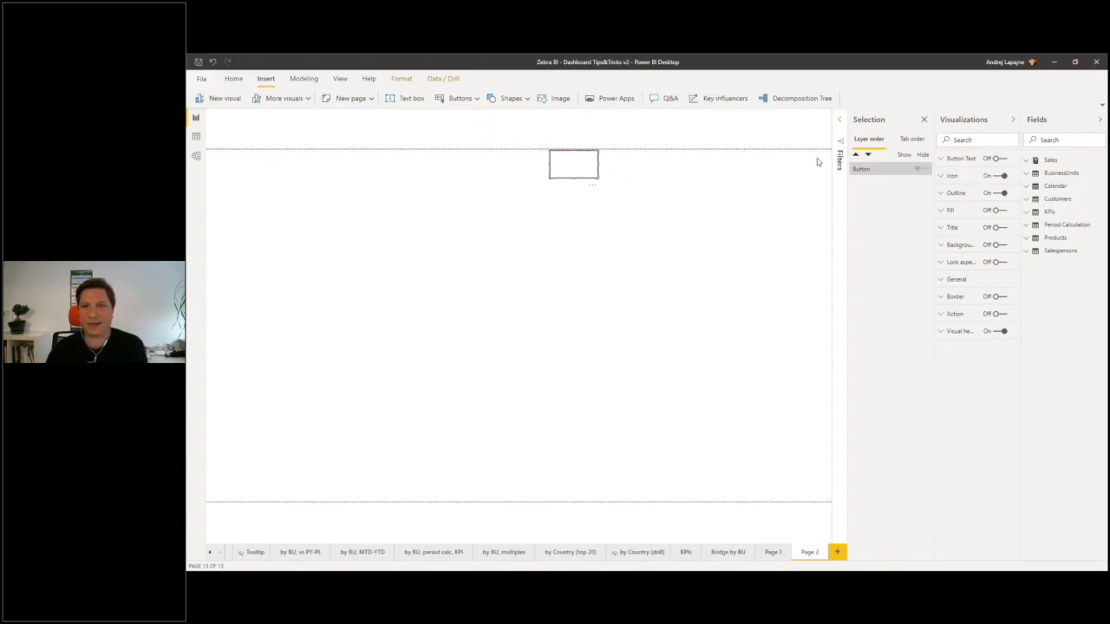
# - Turn on the new button's text and set it to "Page 1"
pyautogui.click(941, 159)
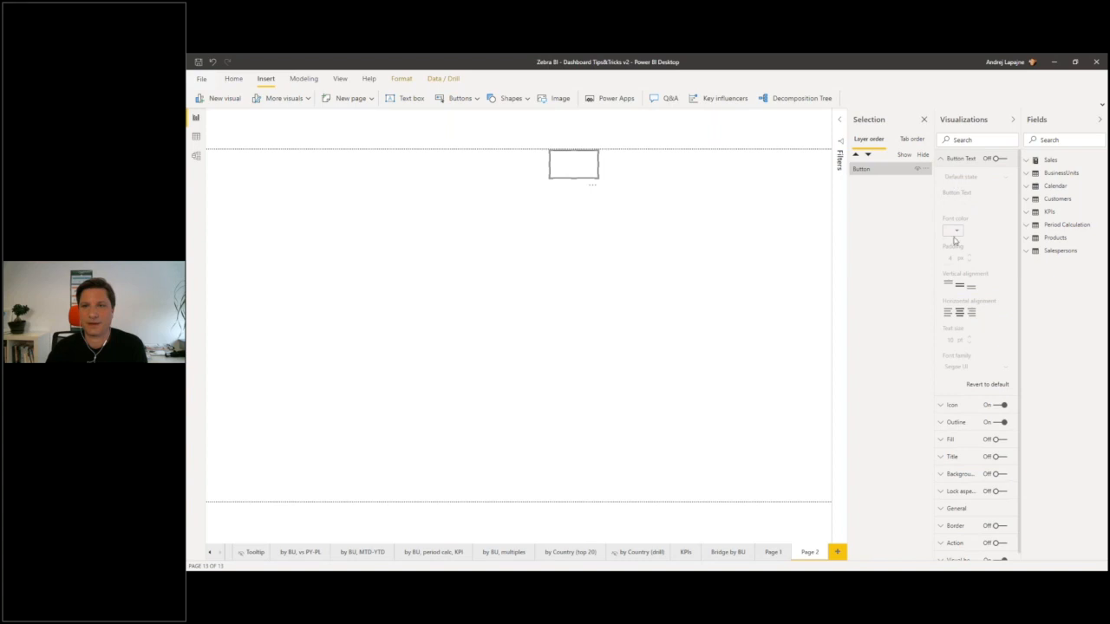
pyautogui.click(994, 159)
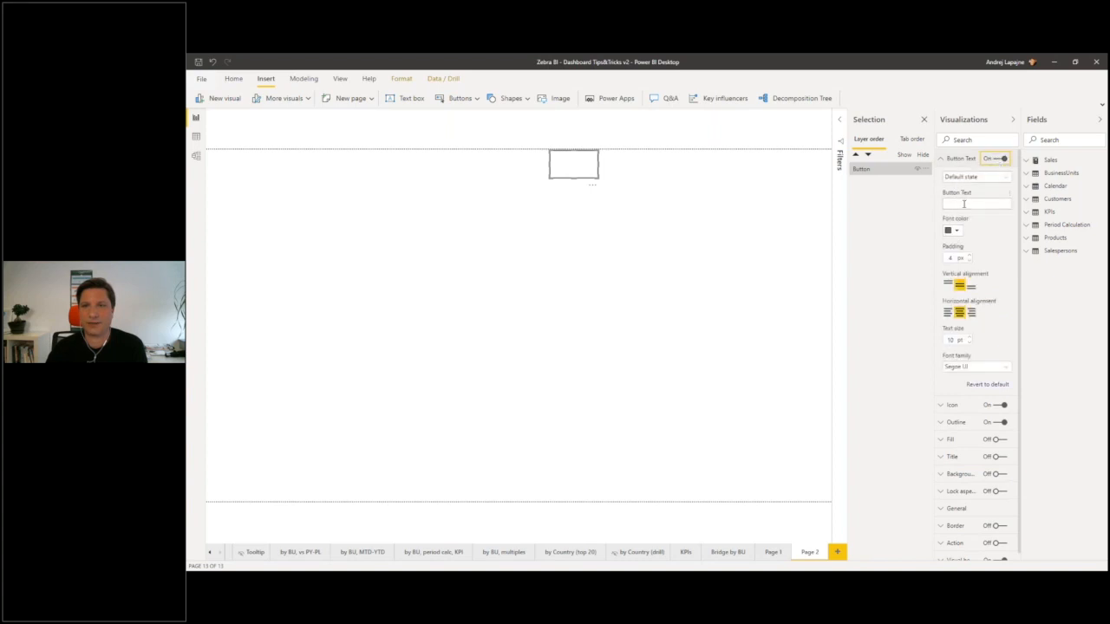
pyautogui.click(963, 203)
pyautogui.write('Page 1')
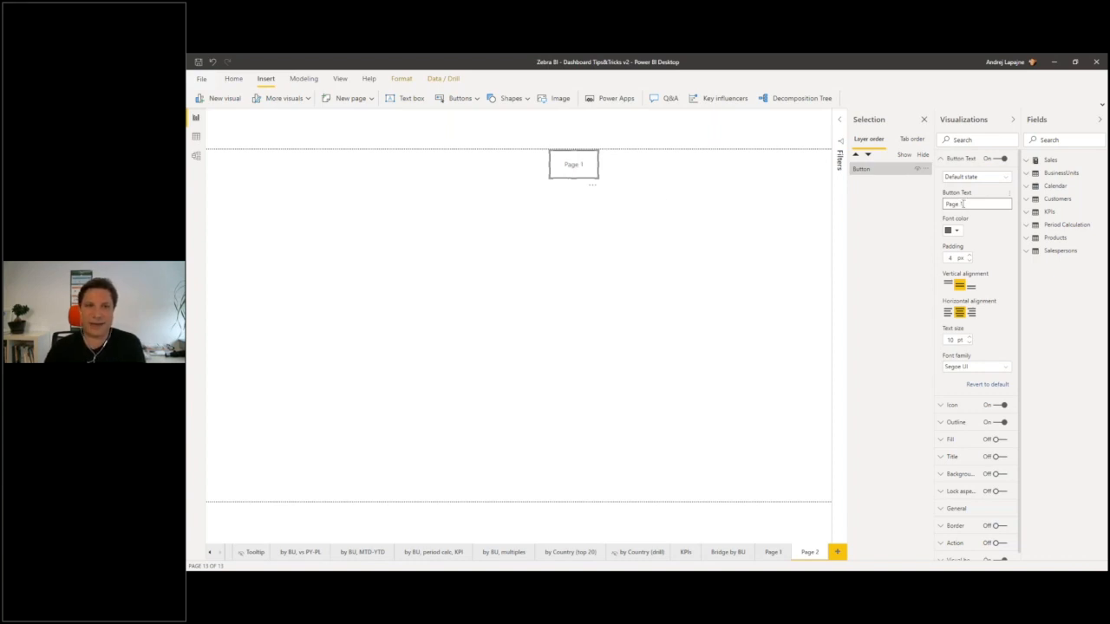
pyautogui.click(611, 169)
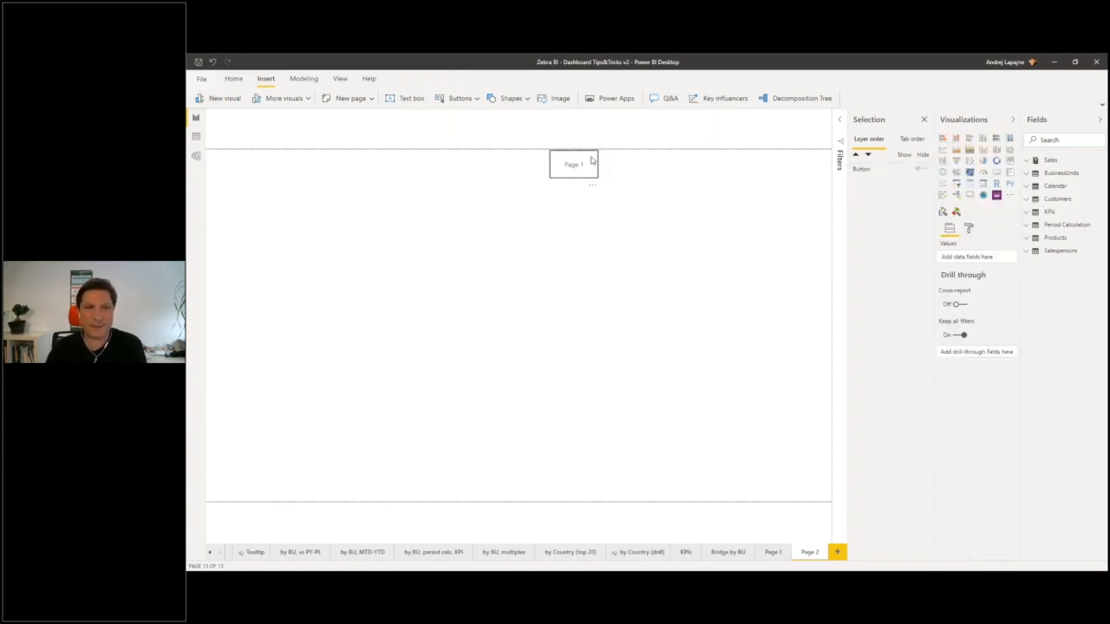
# - Duplicate the Page 1 button and place the copy directly beside the original on its right side
pyautogui.click(594, 158)
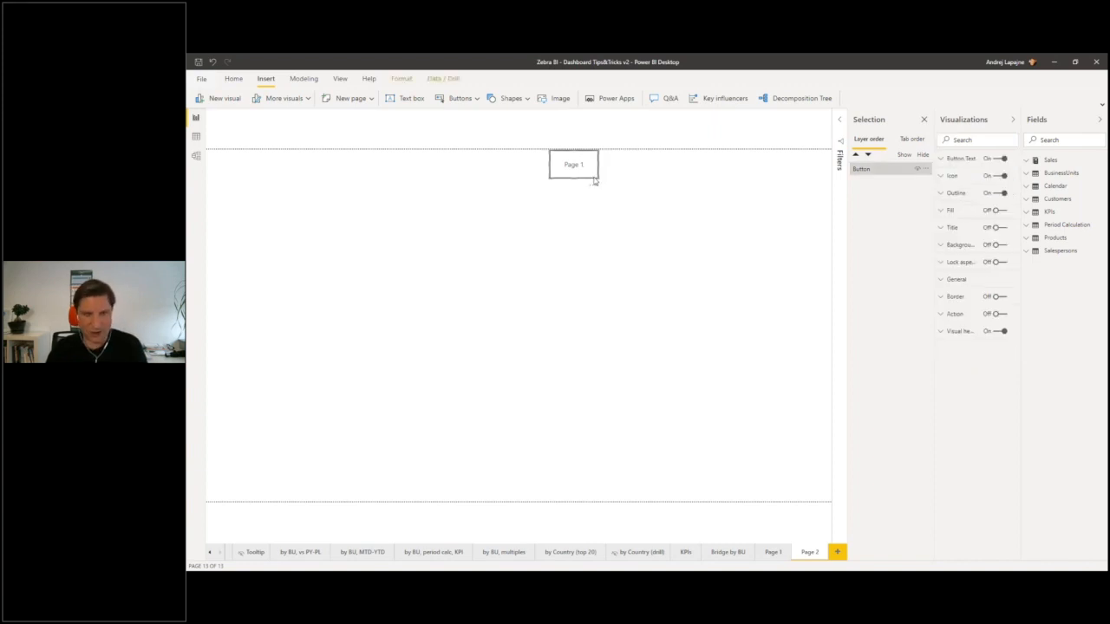
pyautogui.click(610, 182)
pyautogui.hotkey('ctrl', 'v')
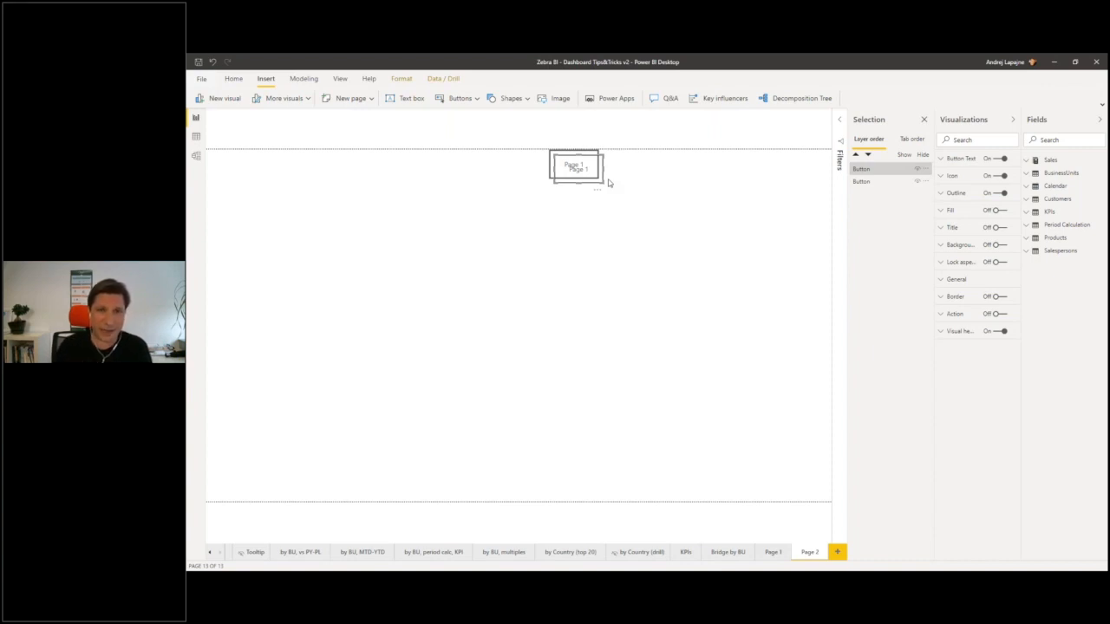
pyautogui.moveTo(597, 189); pyautogui.dragTo(647, 189)
pyautogui.click(647, 189)
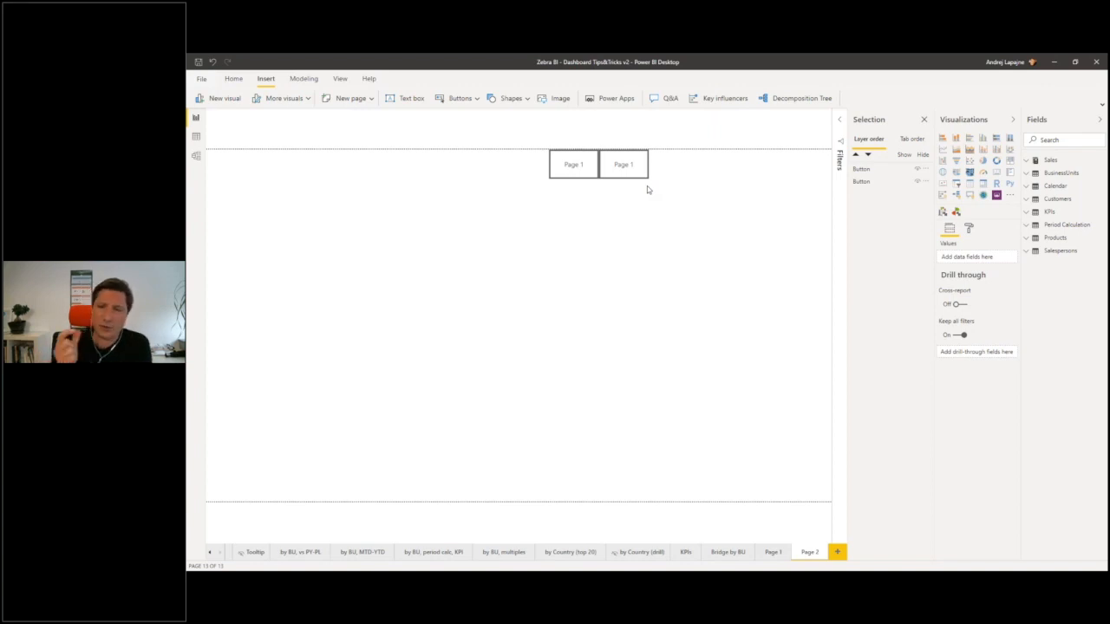
# - Paste two more copies of the page button and line them up to form a row of four adjoining buttons
pyautogui.click(869, 178)
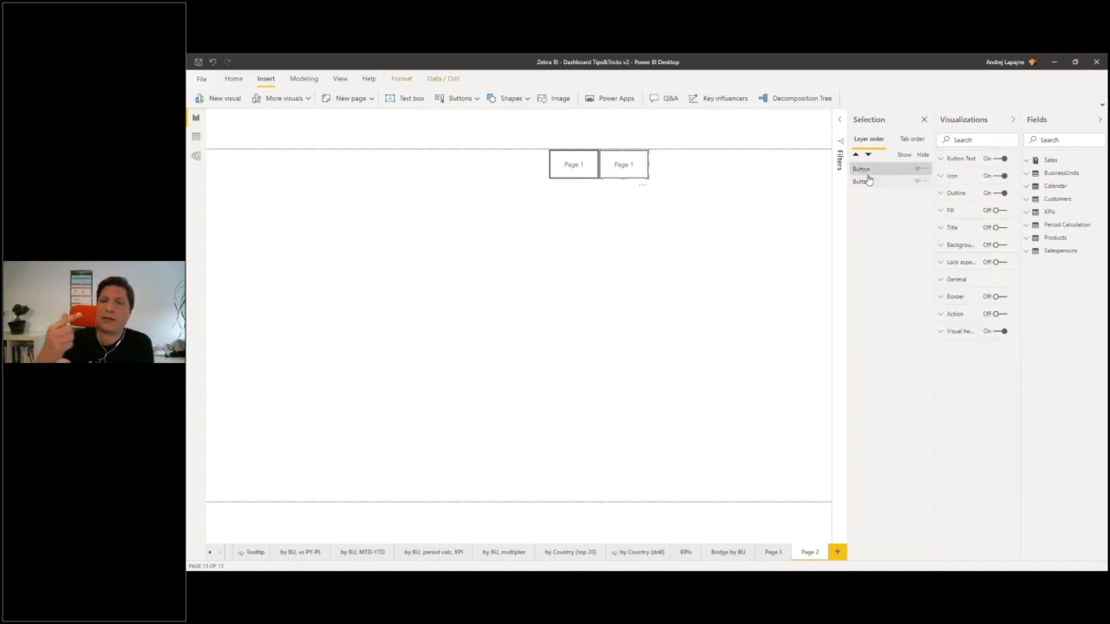
pyautogui.click(941, 161)
pyautogui.click(941, 160)
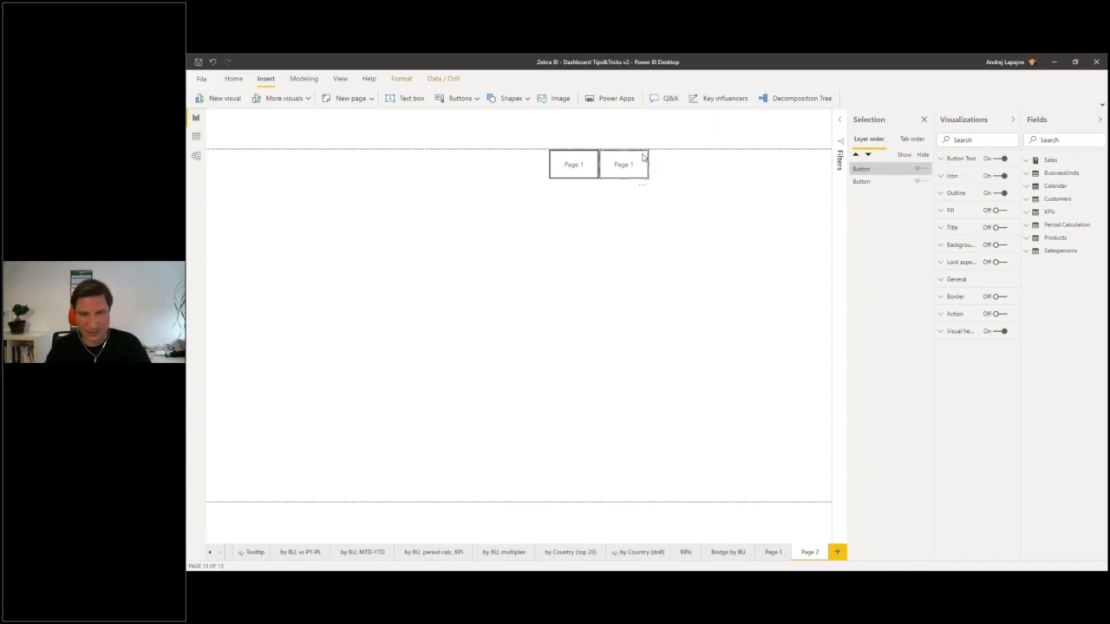
pyautogui.hotkey('ctrl', 'v')
pyautogui.moveTo(647, 174); pyautogui.dragTo(693, 177)
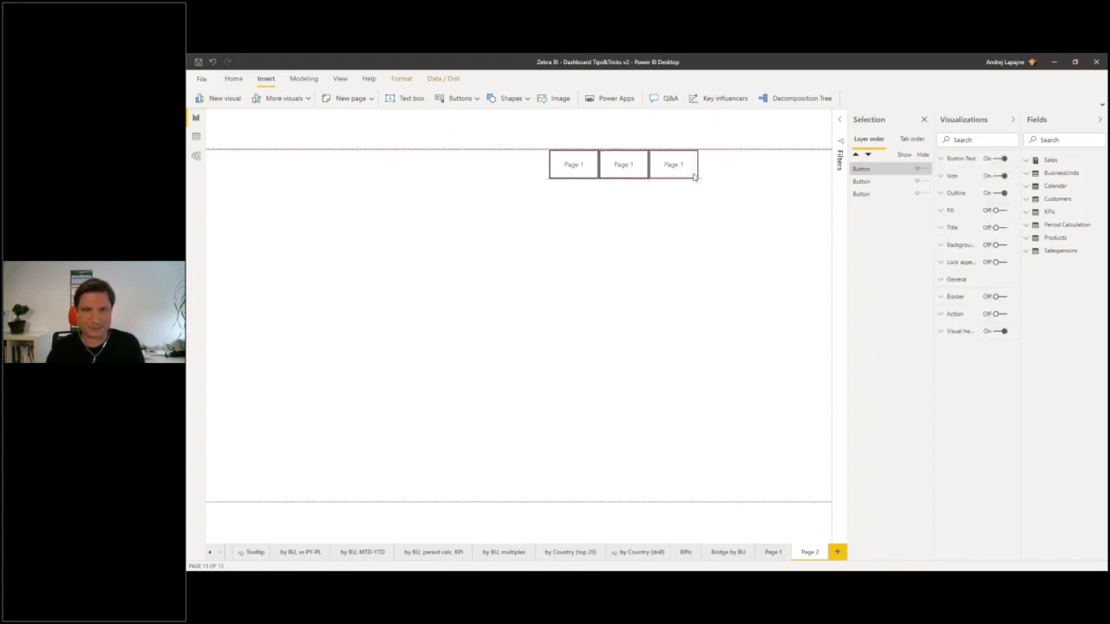
pyautogui.click(632, 169)
pyautogui.click(661, 168)
pyautogui.hotkey('ctrl', 'v')
pyautogui.moveTo(668, 168); pyautogui.dragTo(733, 168)
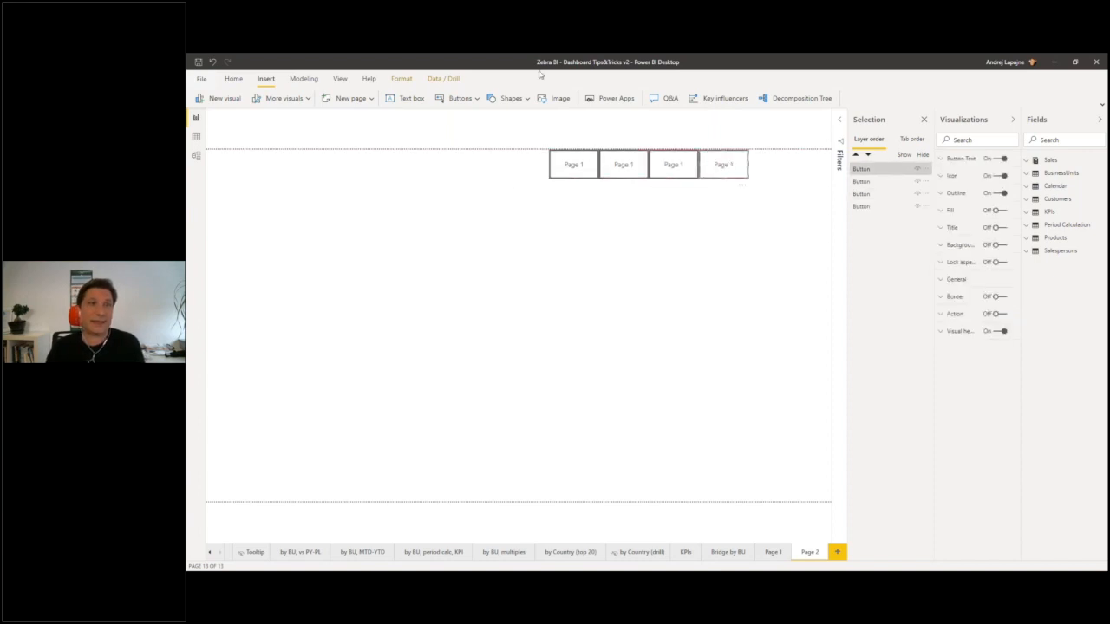
# - Insert a line shape and place it in the empty canvas area below the page buttons
pyautogui.click(511, 98)
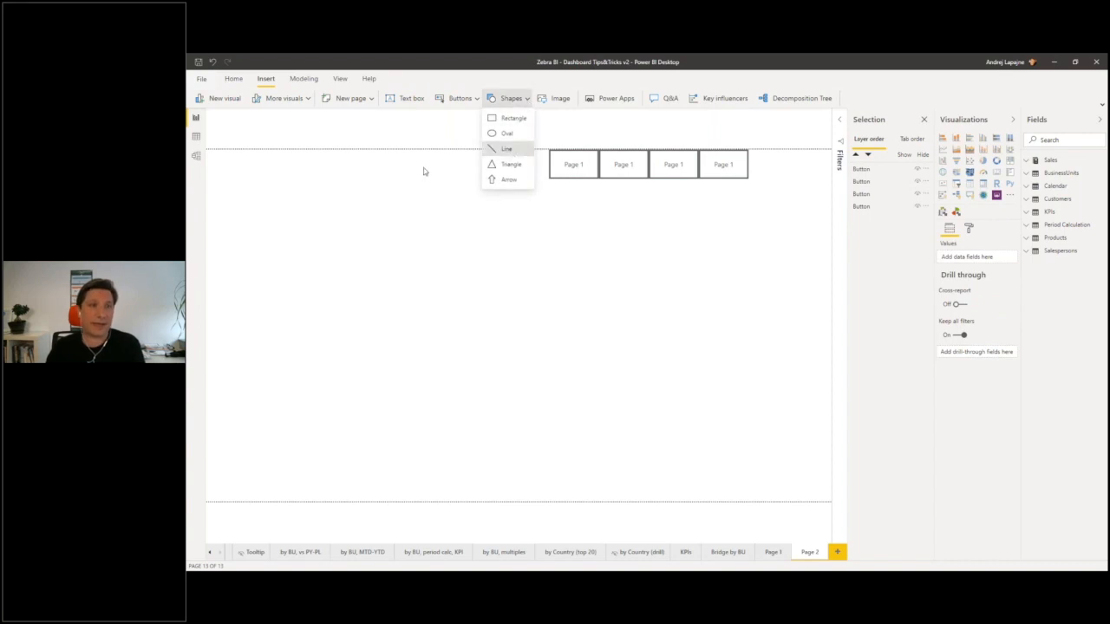
pyautogui.click(506, 148)
pyautogui.moveTo(421, 248); pyautogui.dragTo(582, 203)
pyautogui.click(730, 216)
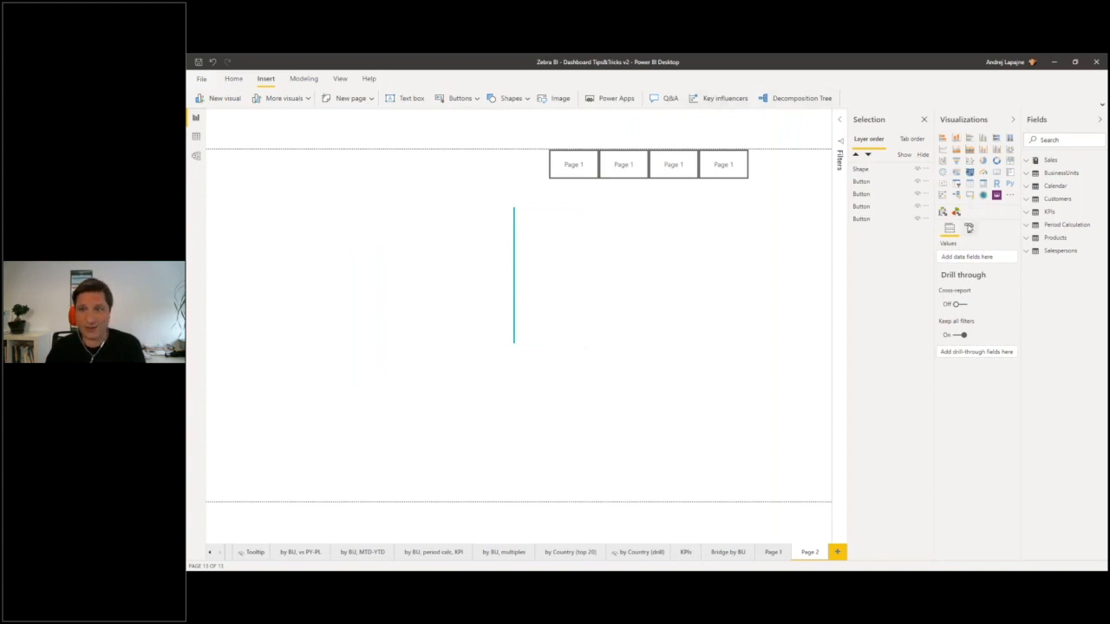
# - Set the line shape's rotation to 90 degrees so it lies horizontally
pyautogui.click(968, 227)
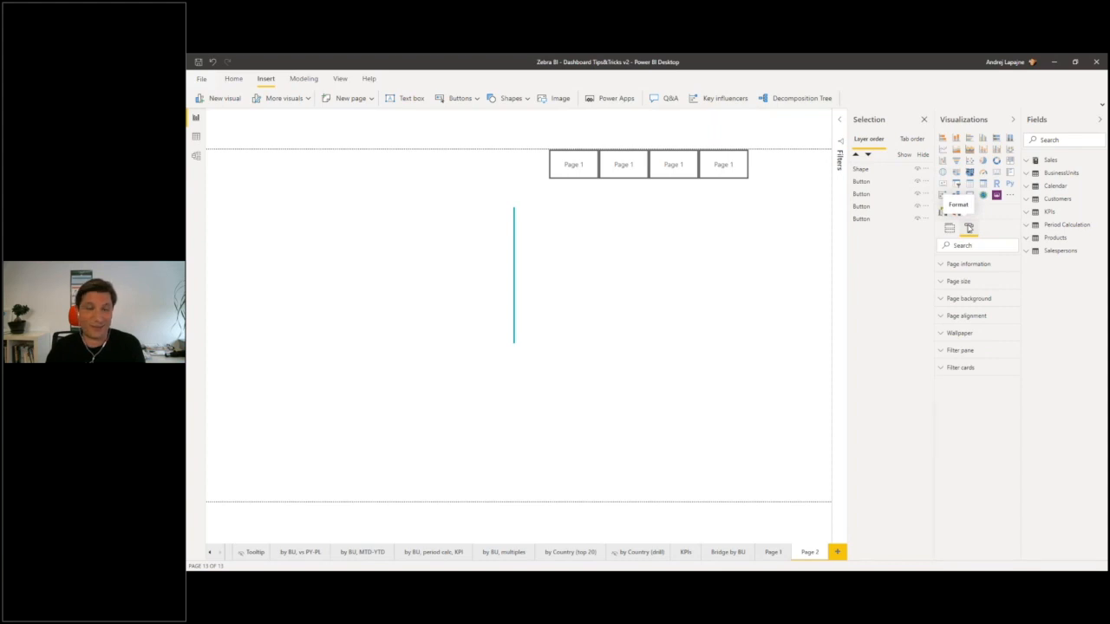
pyautogui.click(550, 245)
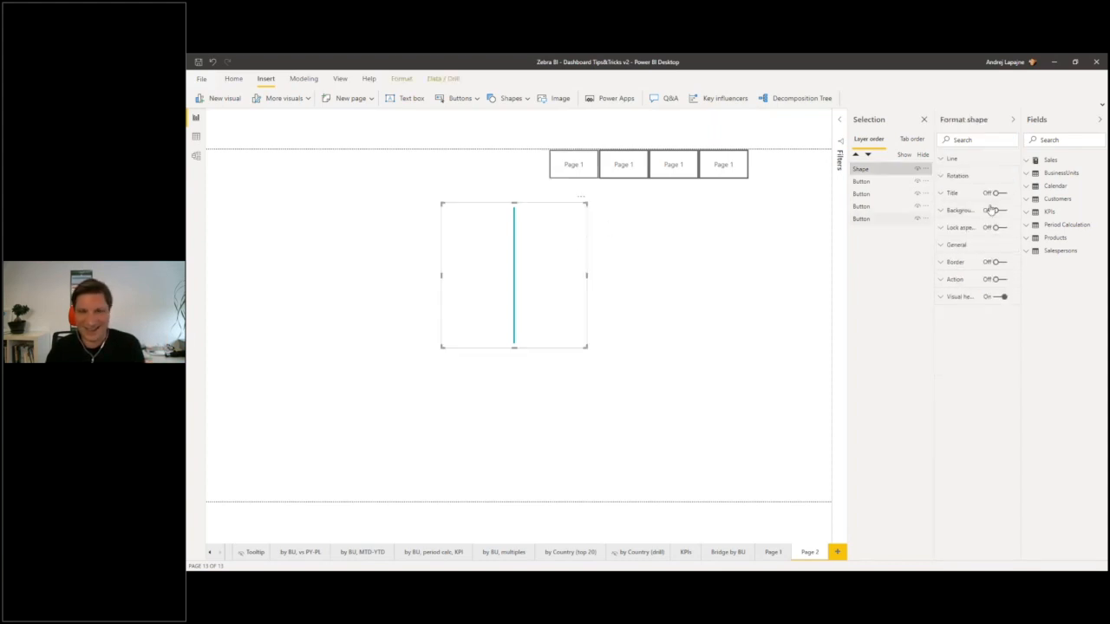
pyautogui.click(942, 165)
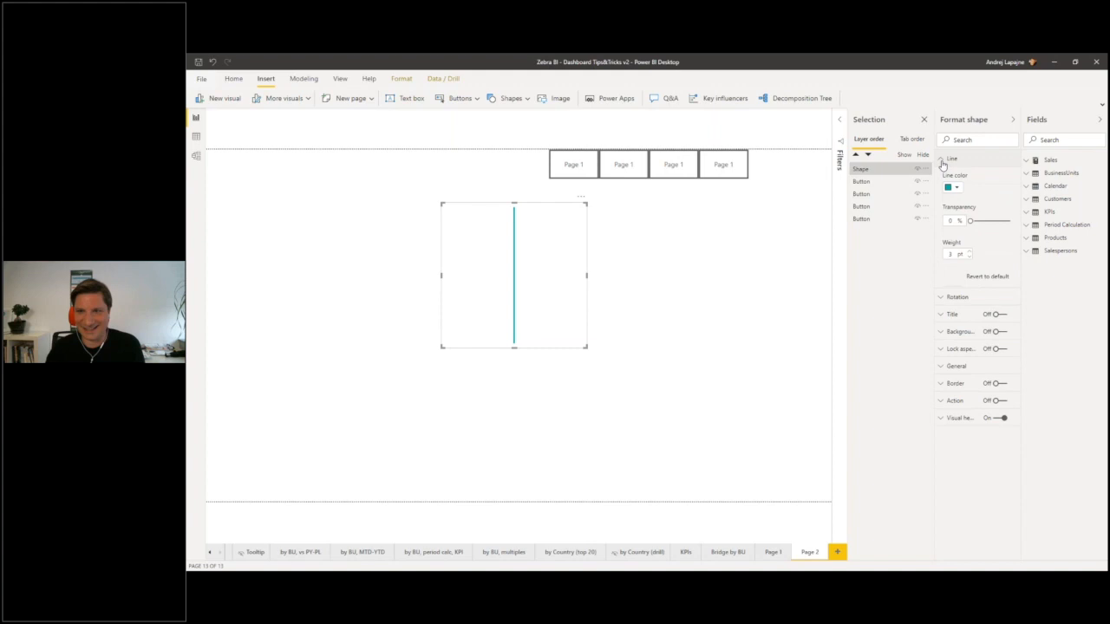
pyautogui.click(949, 296)
pyautogui.moveTo(970, 328); pyautogui.dragTo(979, 328)
pyautogui.doubleClick(949, 328)
pyautogui.write('90')
pyautogui.press('Return')
# - Position the horizontal line just beneath the page buttons and stretch it across the full page width
pyautogui.moveTo(584, 352); pyautogui.dragTo(521, 172)
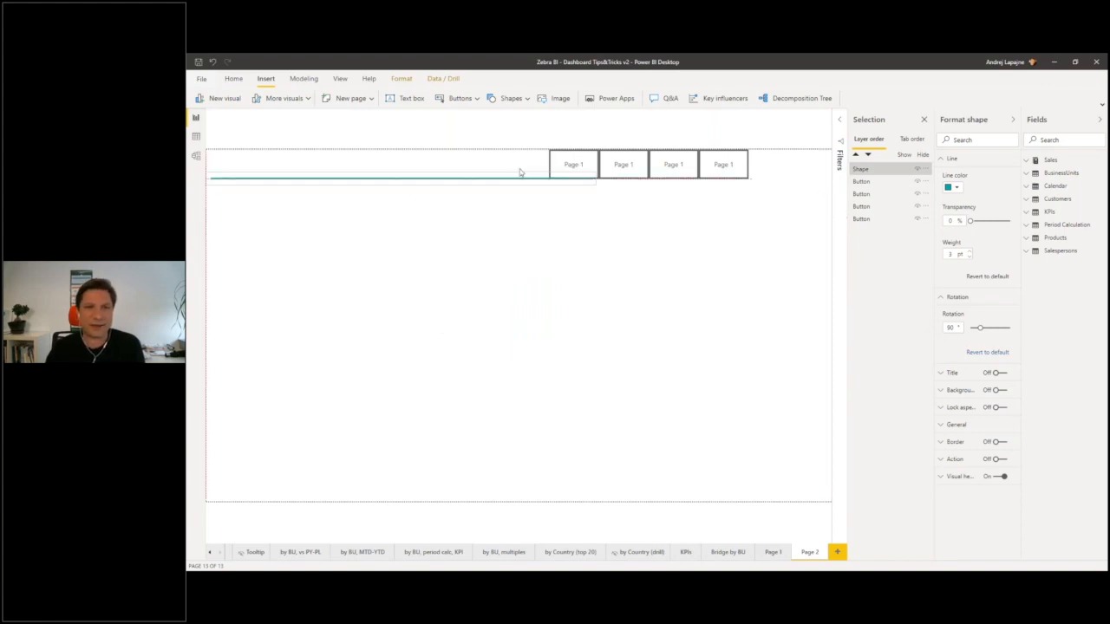
pyautogui.click(617, 198)
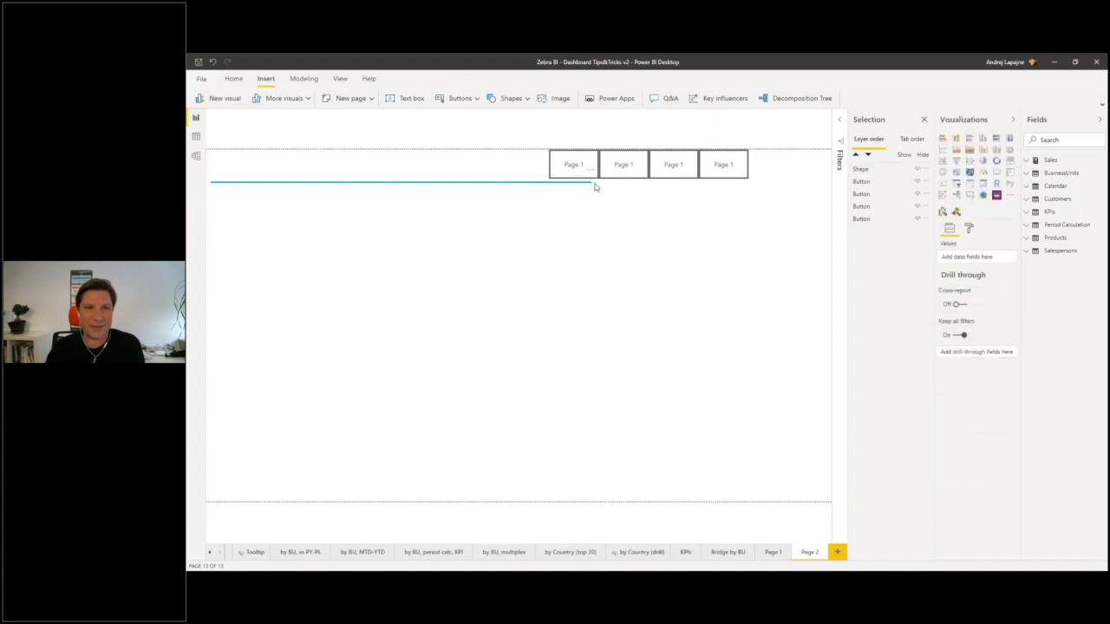
pyautogui.click(595, 185)
pyautogui.moveTo(594, 182); pyautogui.dragTo(839, 177)
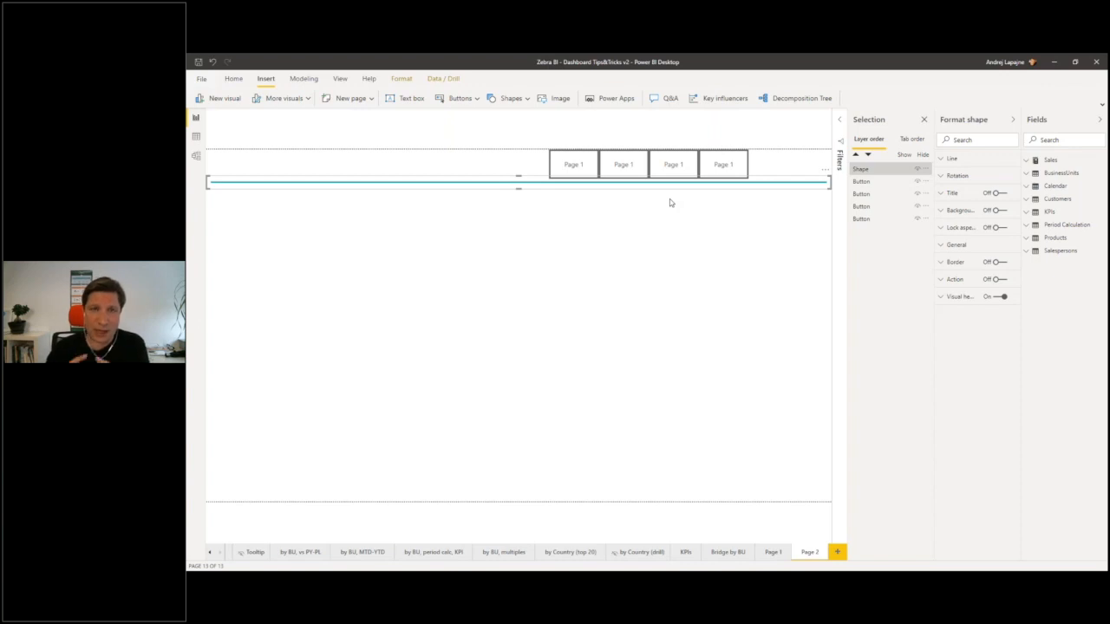
pyautogui.click(451, 158)
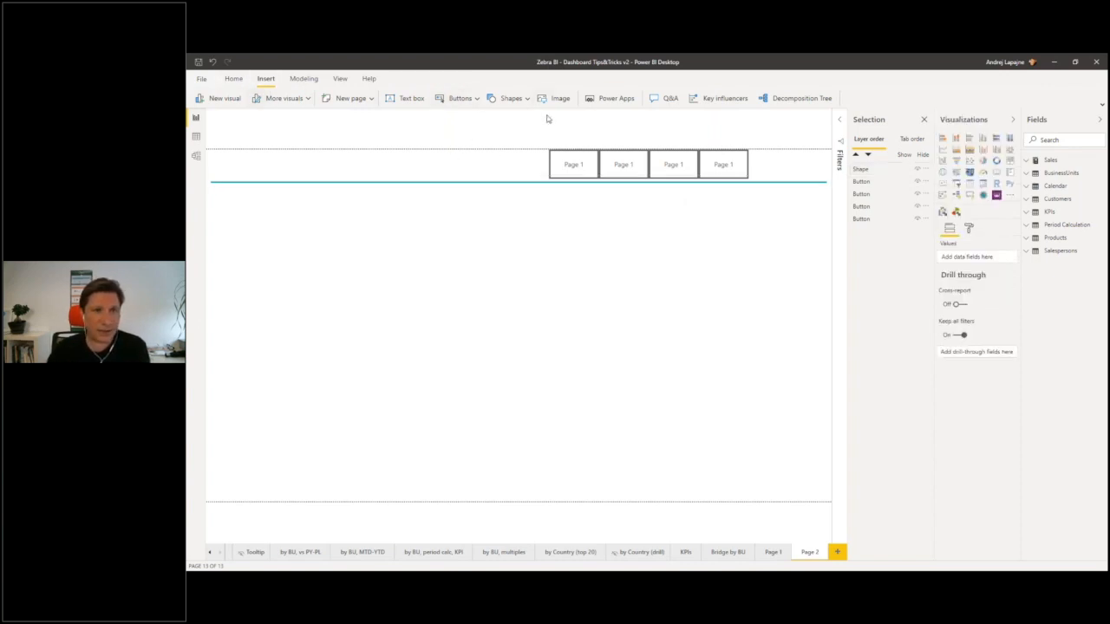
# - Add a text box reading "Report page title", shrink it, and place it above the line at the page's left edge
pyautogui.click(412, 99)
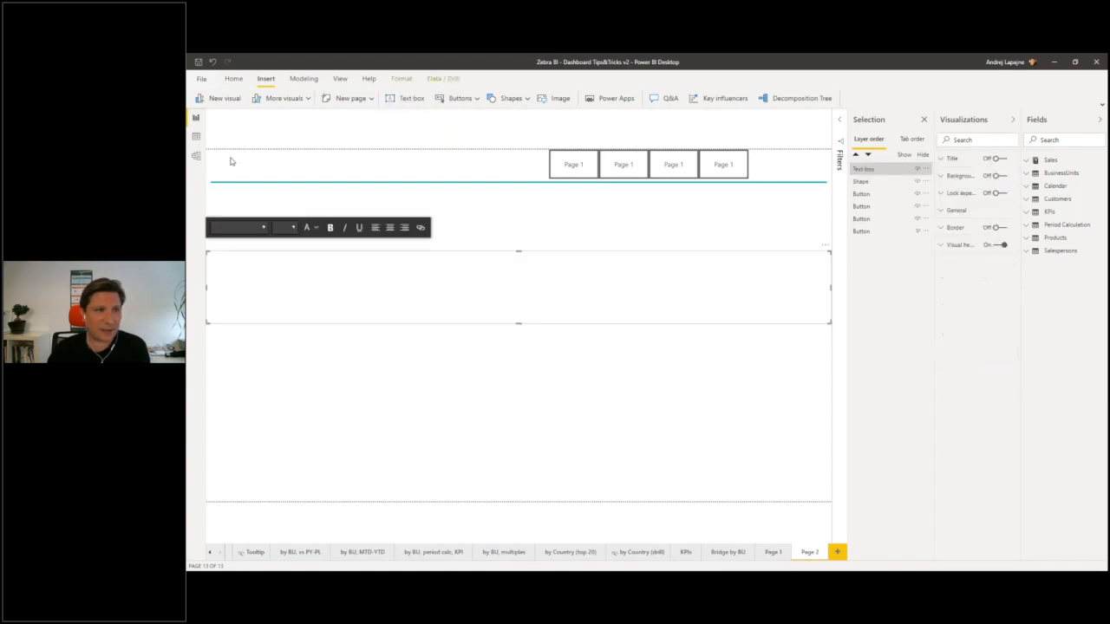
pyautogui.click(414, 271)
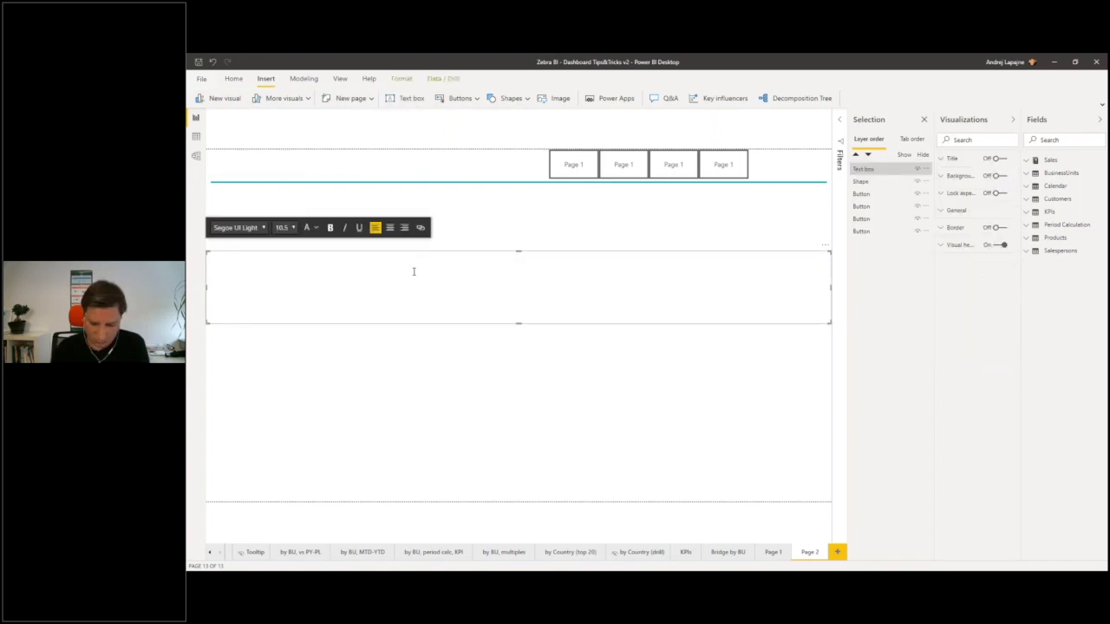
pyautogui.write('Report')
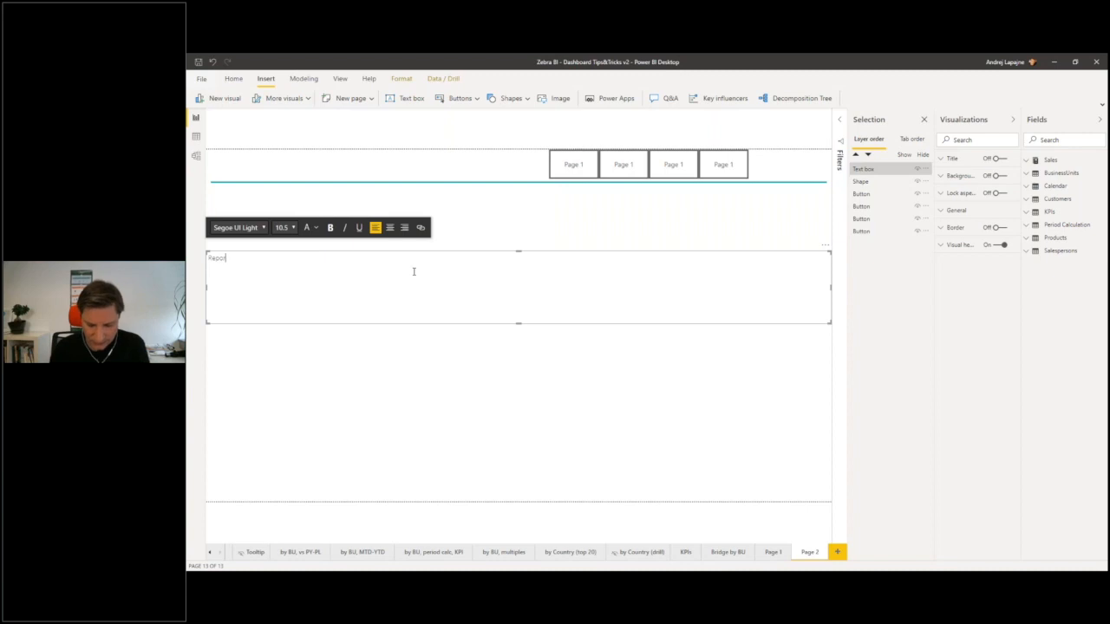
pyautogui.write(' page title')
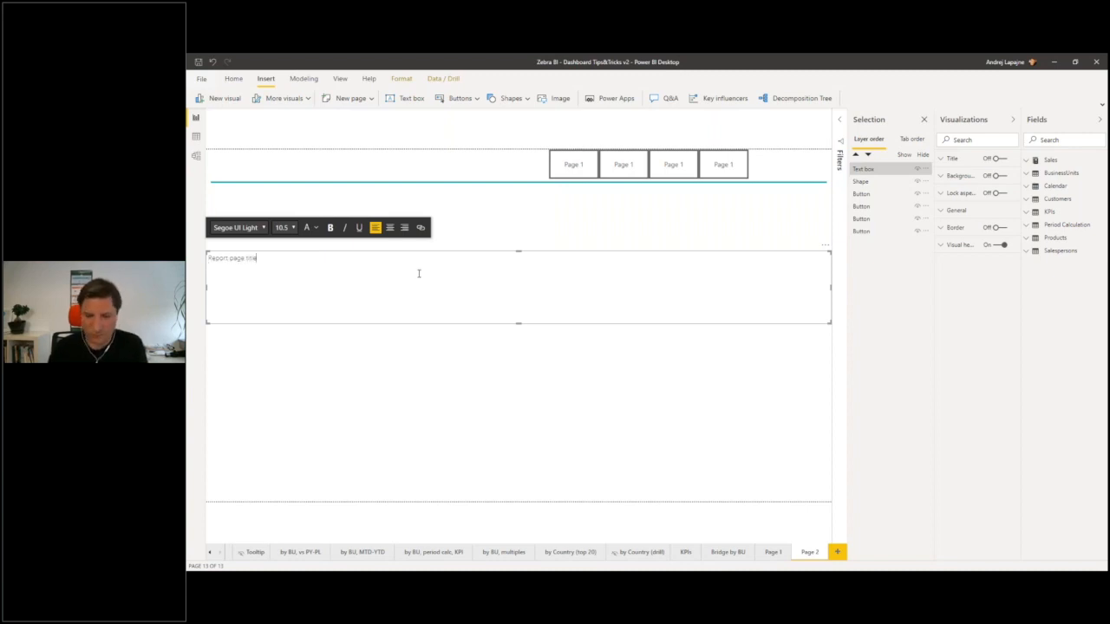
pyautogui.moveTo(830, 323); pyautogui.dragTo(384, 148)
pyautogui.press('Escape')
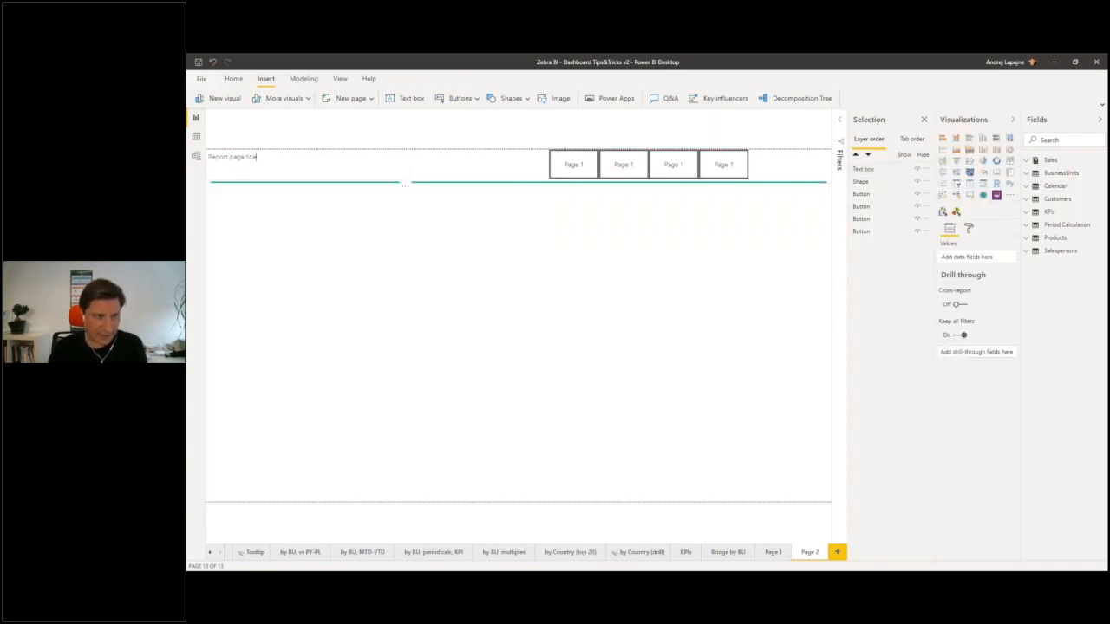
# - Set the font size of the "Report page title" text to 24
pyautogui.tripleClick(252, 157)
pyautogui.click(282, 127)
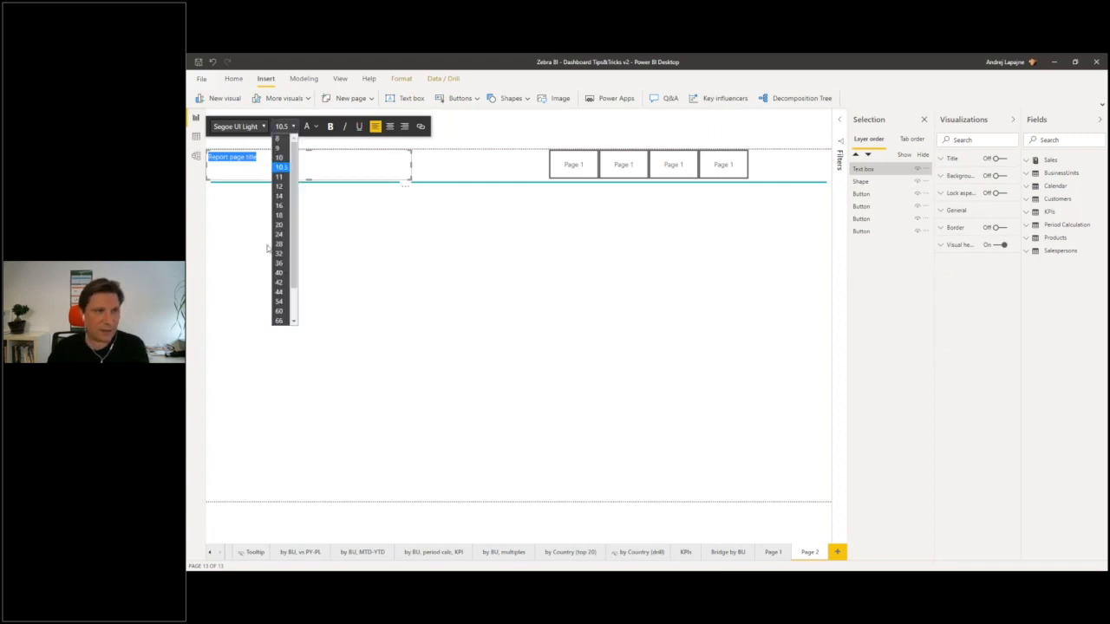
pyautogui.click(279, 235)
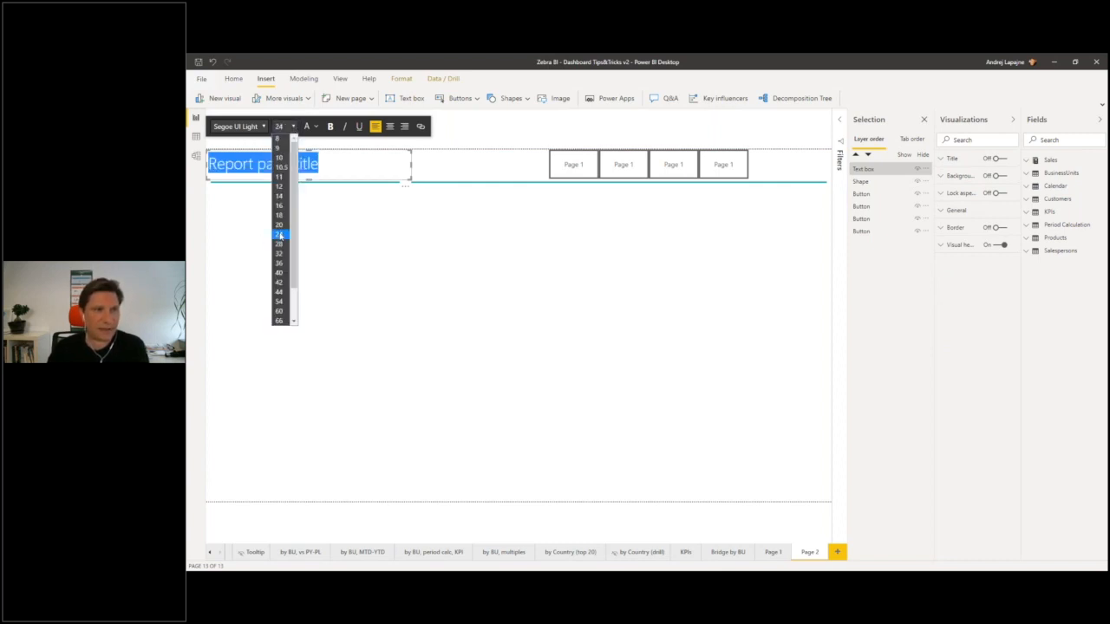
pyautogui.click(338, 211)
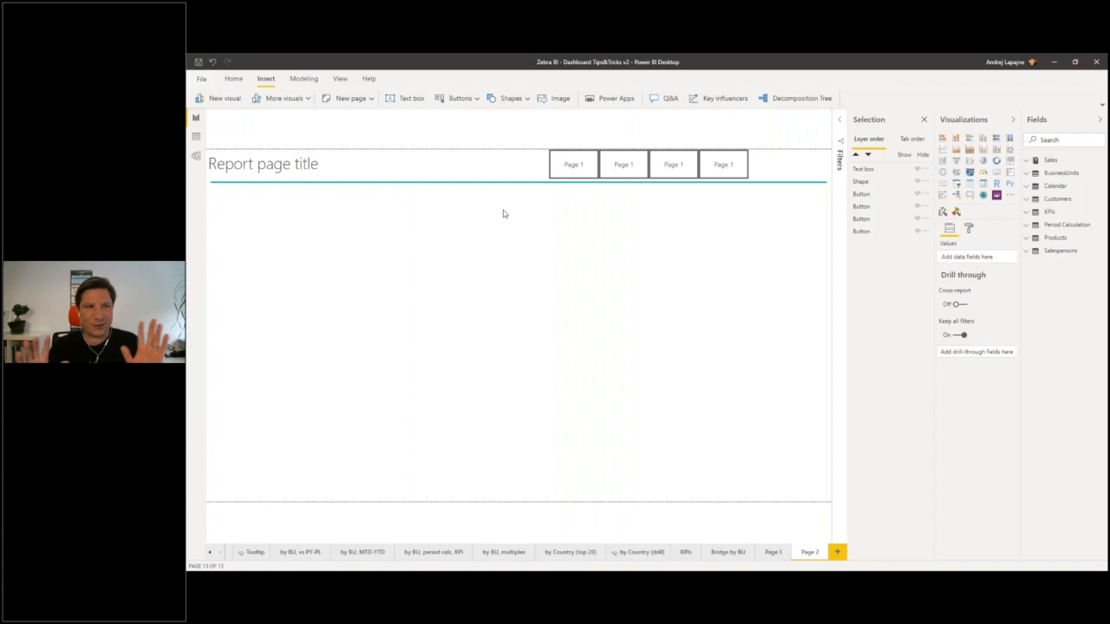
pyautogui.click(559, 165)
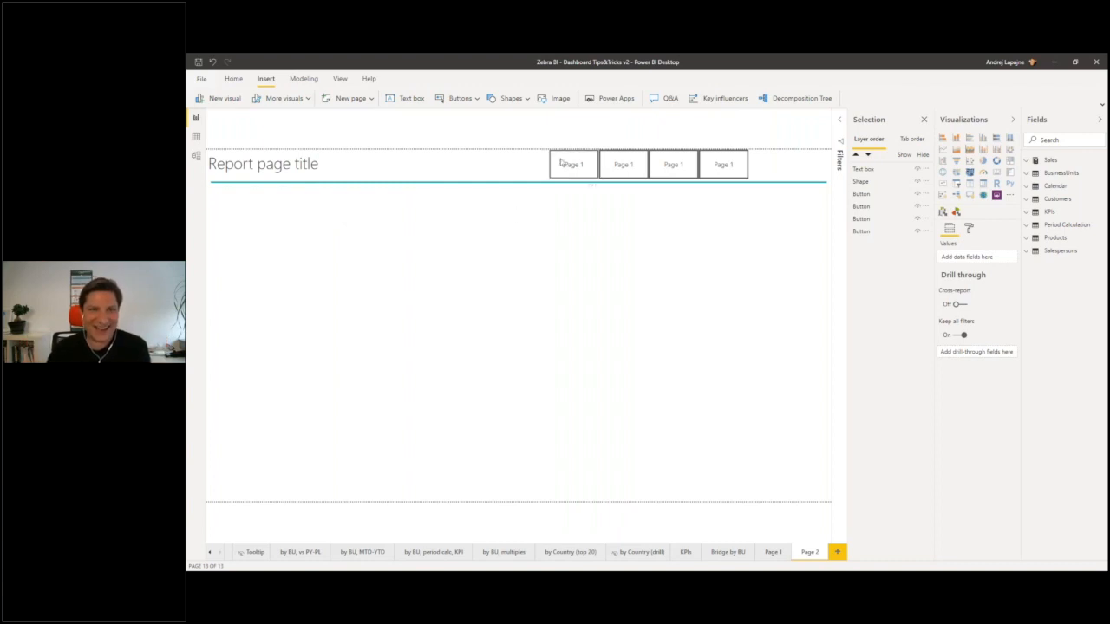
pyautogui.click(624, 166)
pyautogui.click(673, 166)
pyautogui.click(721, 164)
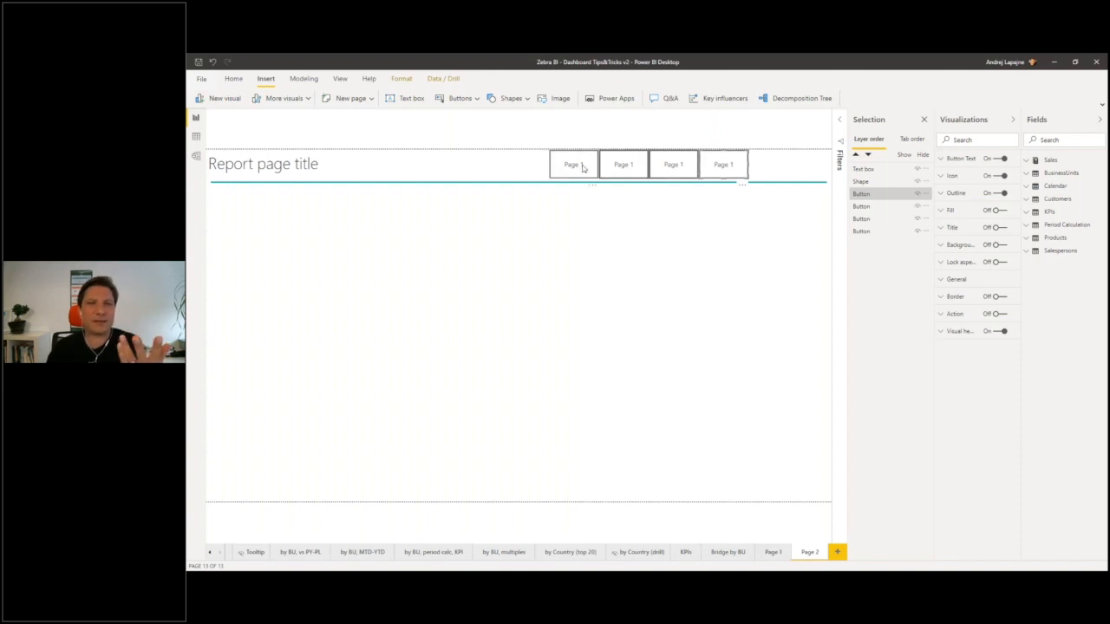
# - Turn on the fill of the first page button and switch its fill settings to the On hover state
pyautogui.click(580, 165)
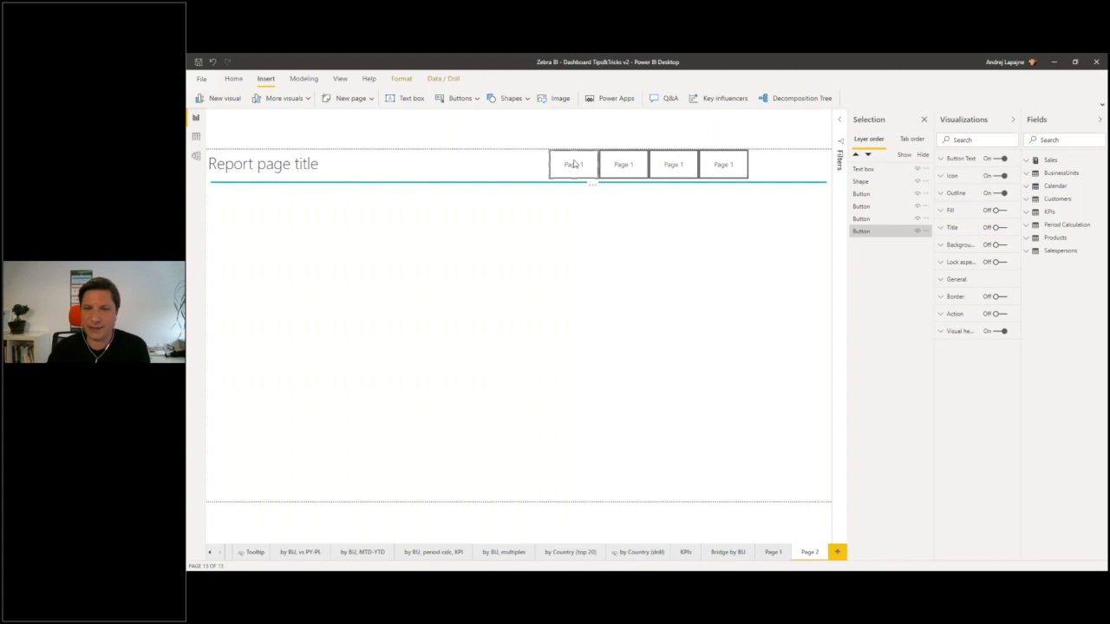
pyautogui.click(998, 213)
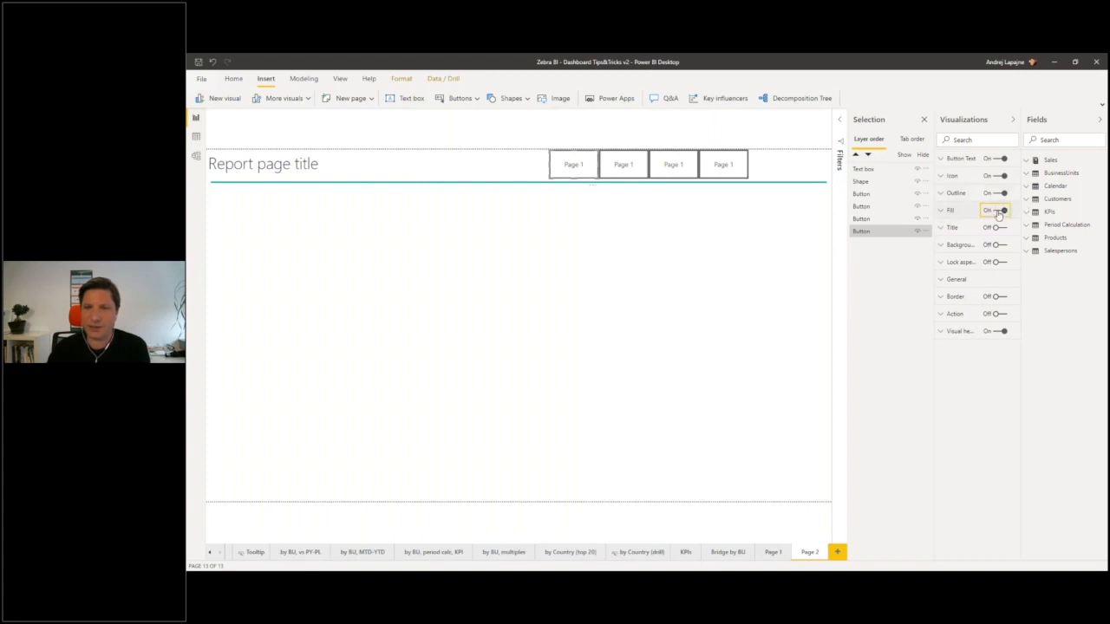
pyautogui.click(944, 213)
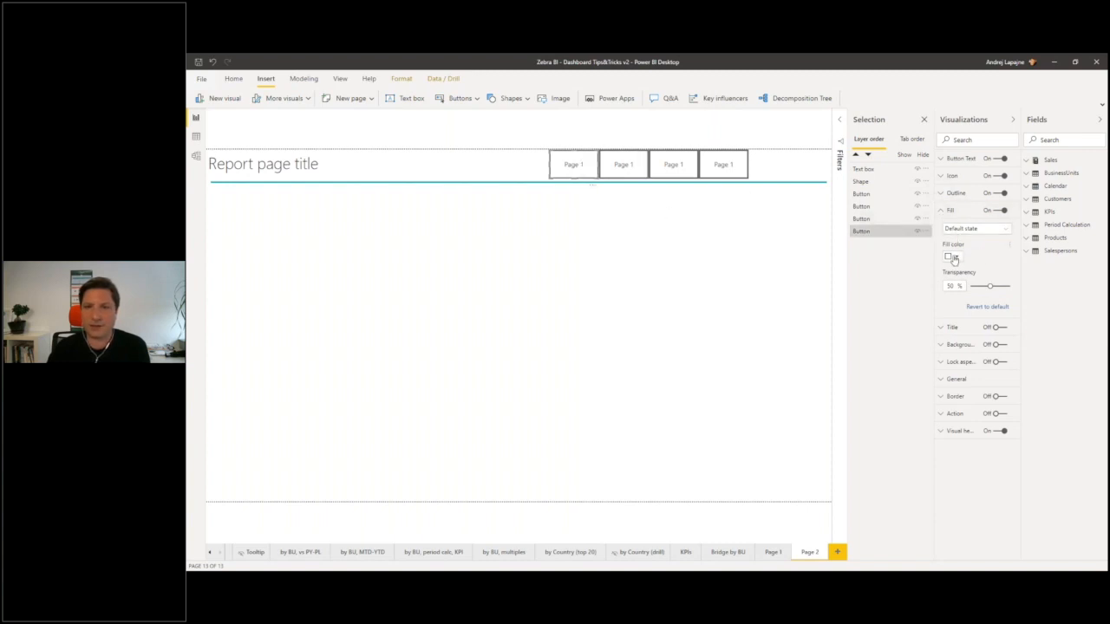
pyautogui.click(962, 229)
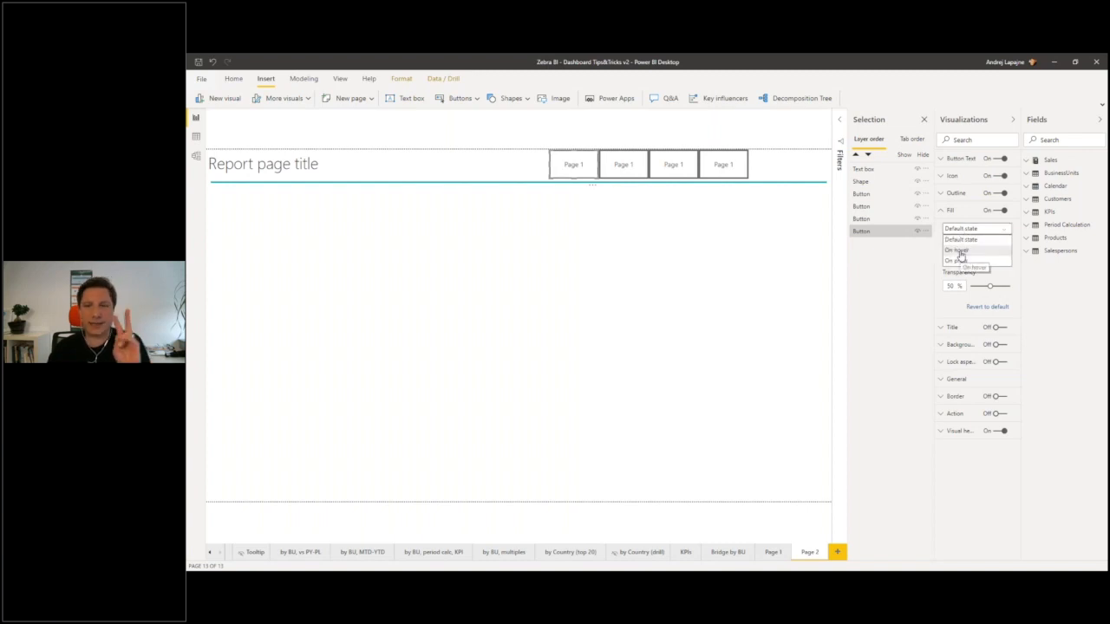
pyautogui.click(959, 251)
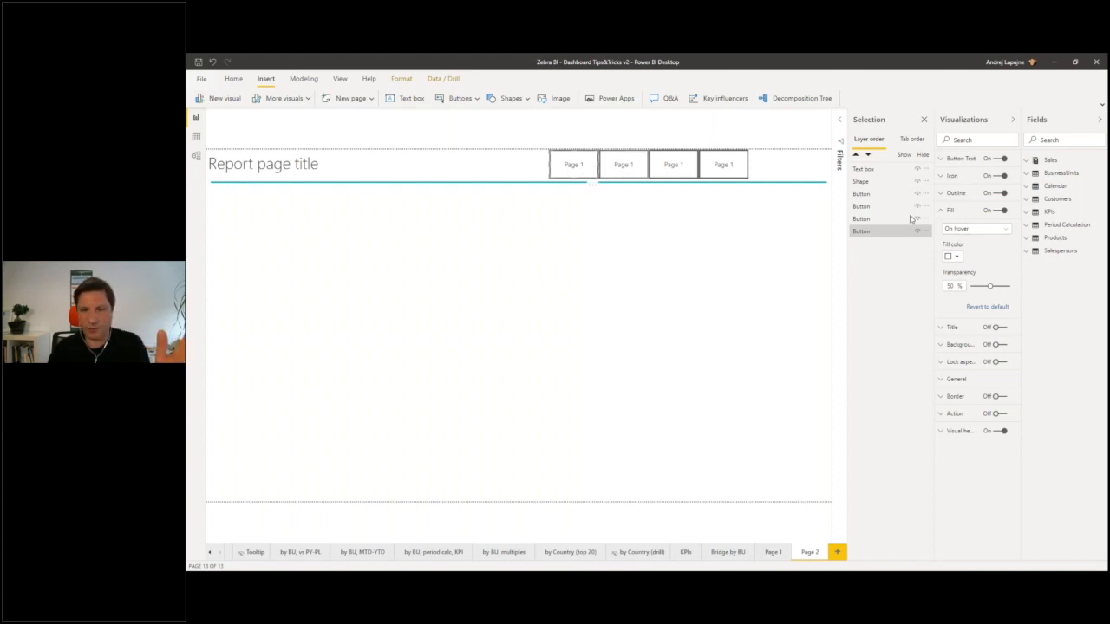
# - Give the first page button's hover fill a dark grey theme color at about 76% transparency
pyautogui.click(951, 259)
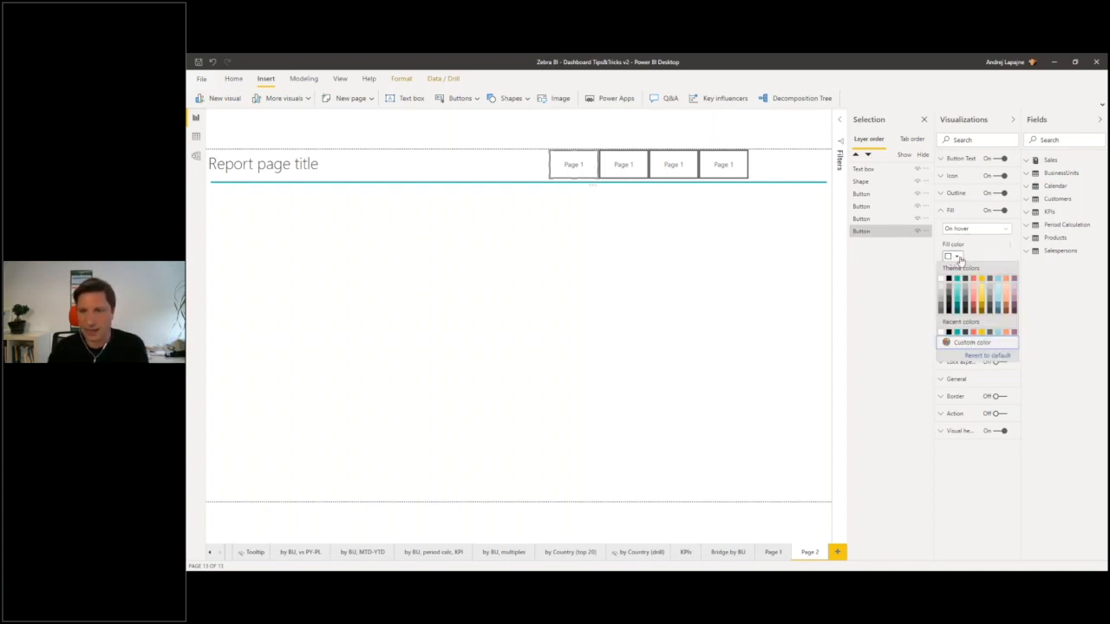
pyautogui.click(942, 291)
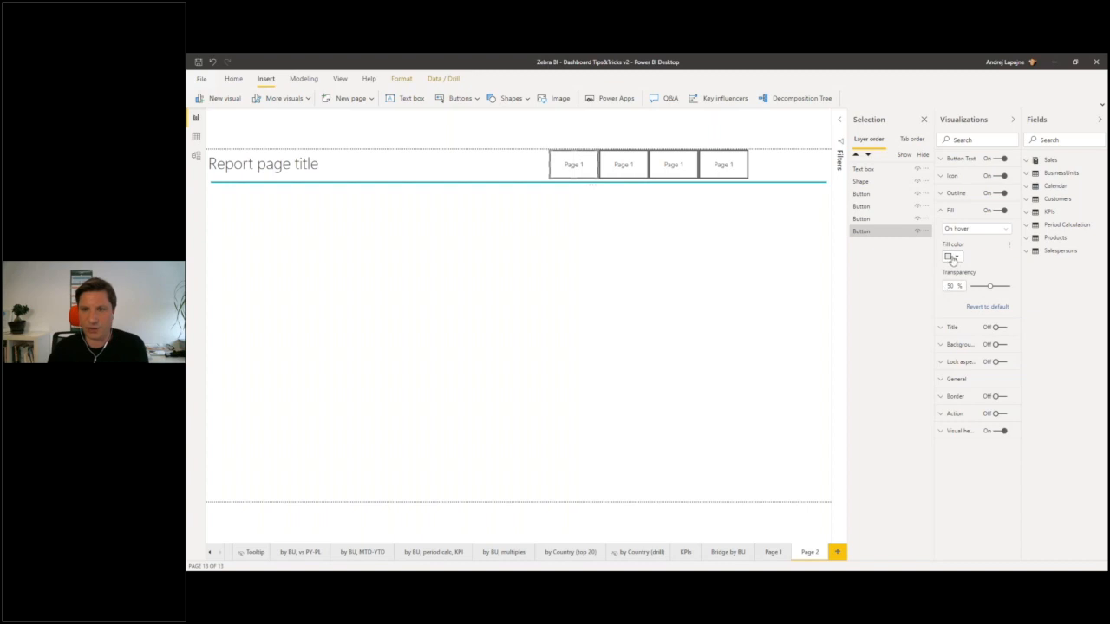
pyautogui.click(951, 257)
pyautogui.click(949, 295)
pyautogui.moveTo(989, 288); pyautogui.dragTo(984, 287)
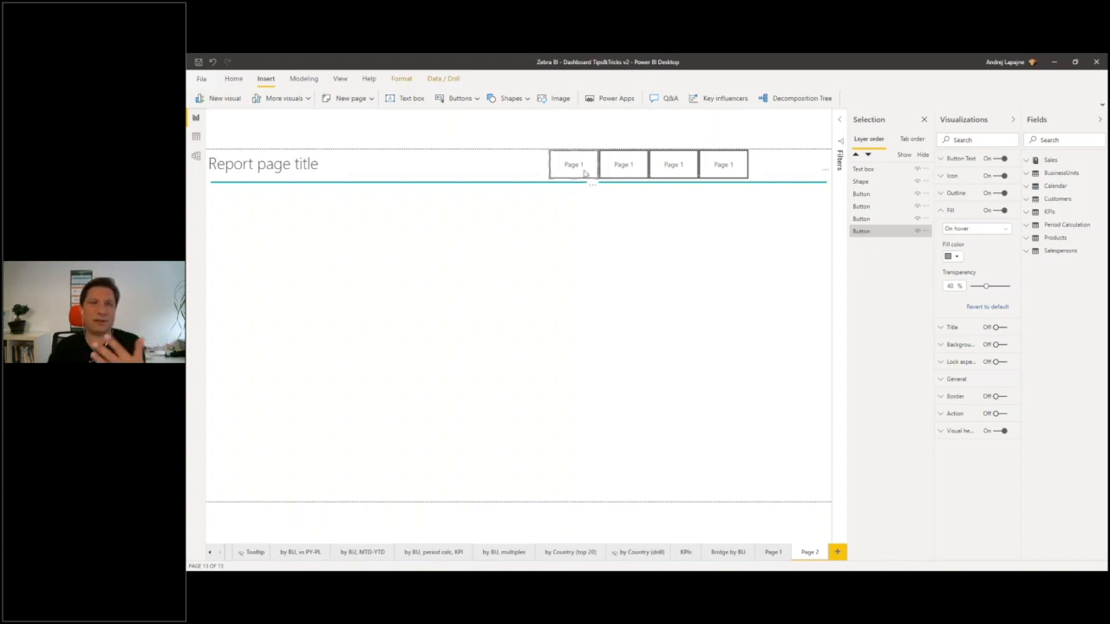
pyautogui.moveTo(986, 286); pyautogui.dragTo(981, 286)
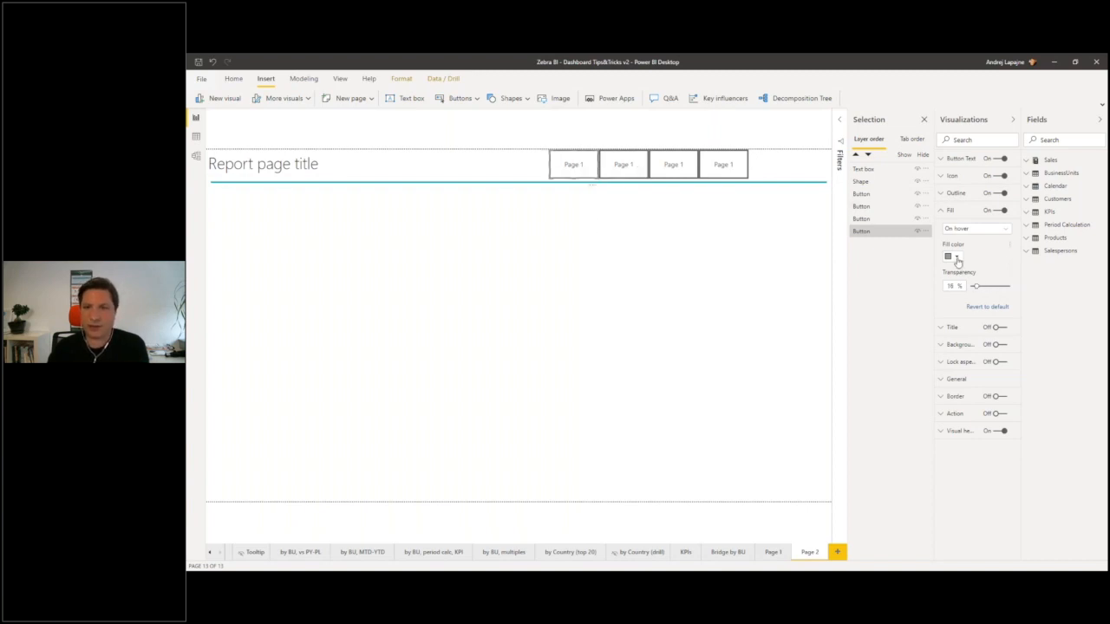
pyautogui.moveTo(975, 286); pyautogui.dragTo(998, 286)
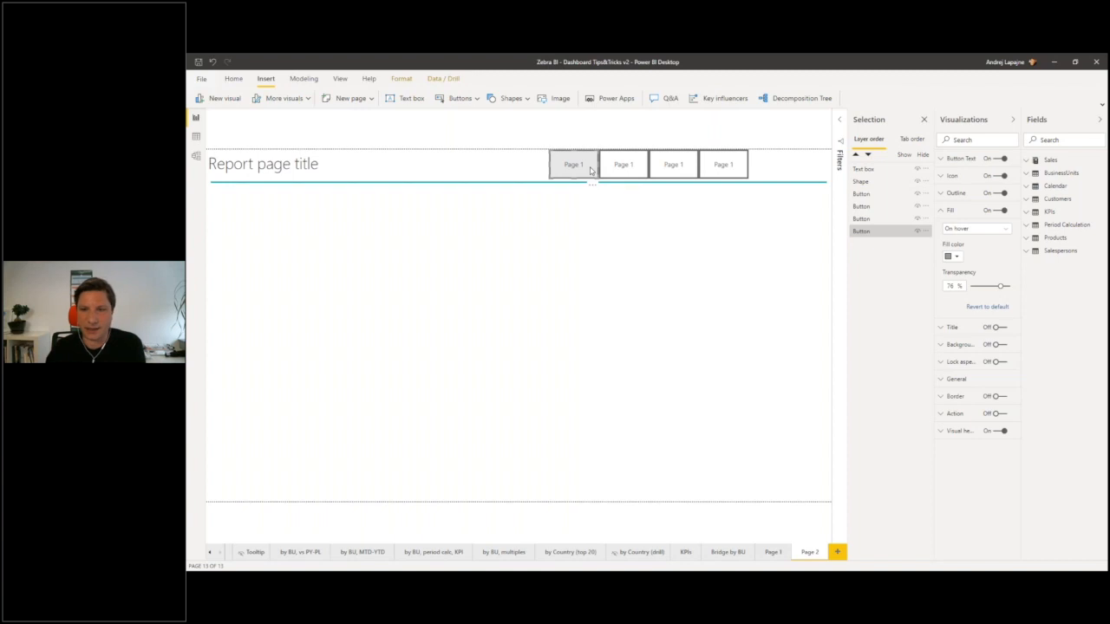
# - For the button's On press state, set a dark grey fill color with 61% transparency
pyautogui.click(971, 228)
pyautogui.click(961, 259)
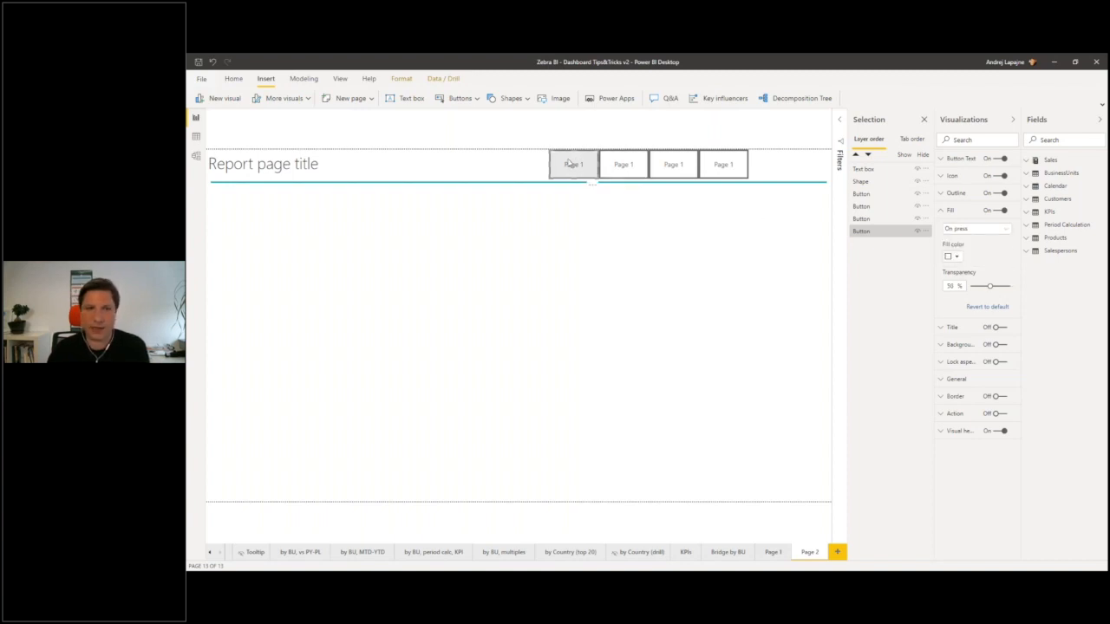
pyautogui.click(954, 257)
pyautogui.click(949, 289)
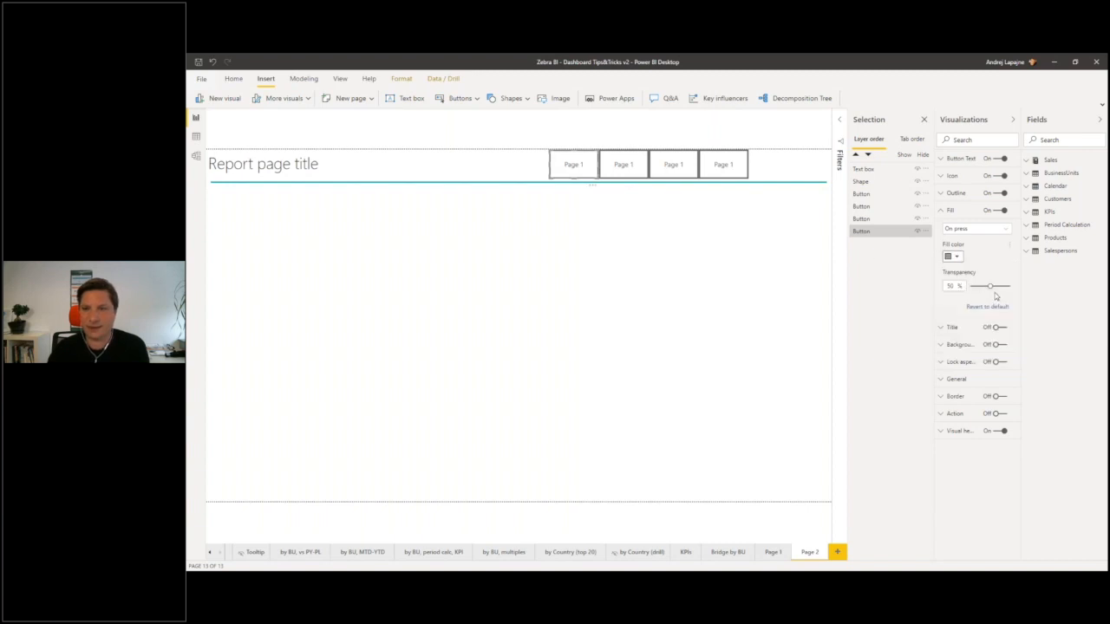
pyautogui.moveTo(993, 291); pyautogui.dragTo(995, 287)
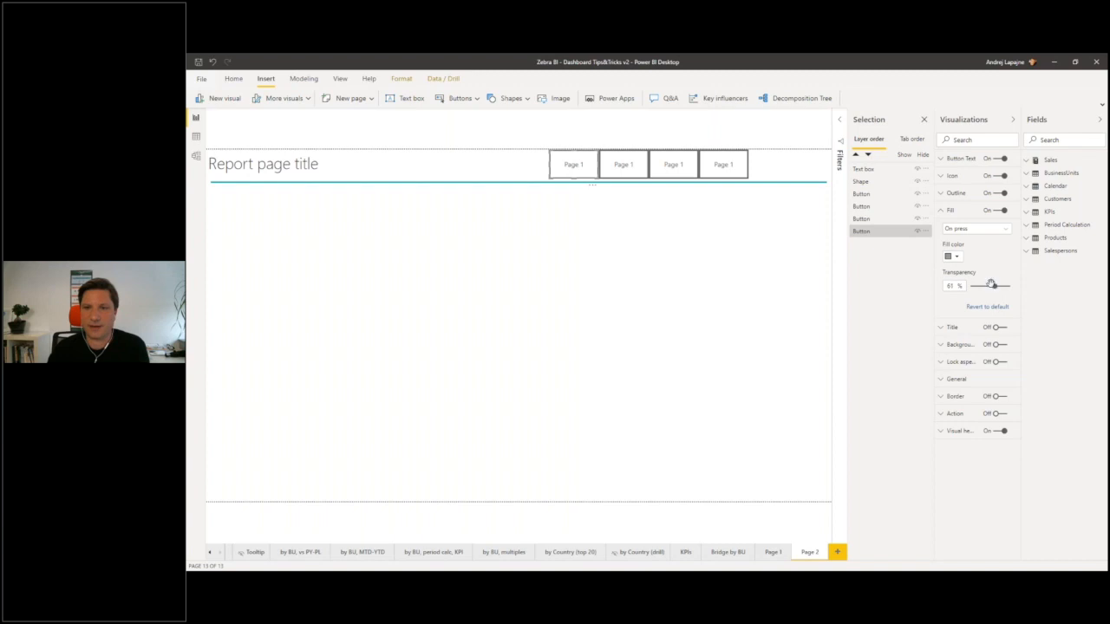
# - Delete the second page button and put a copy of the formatted first button in its place
pyautogui.click(623, 165)
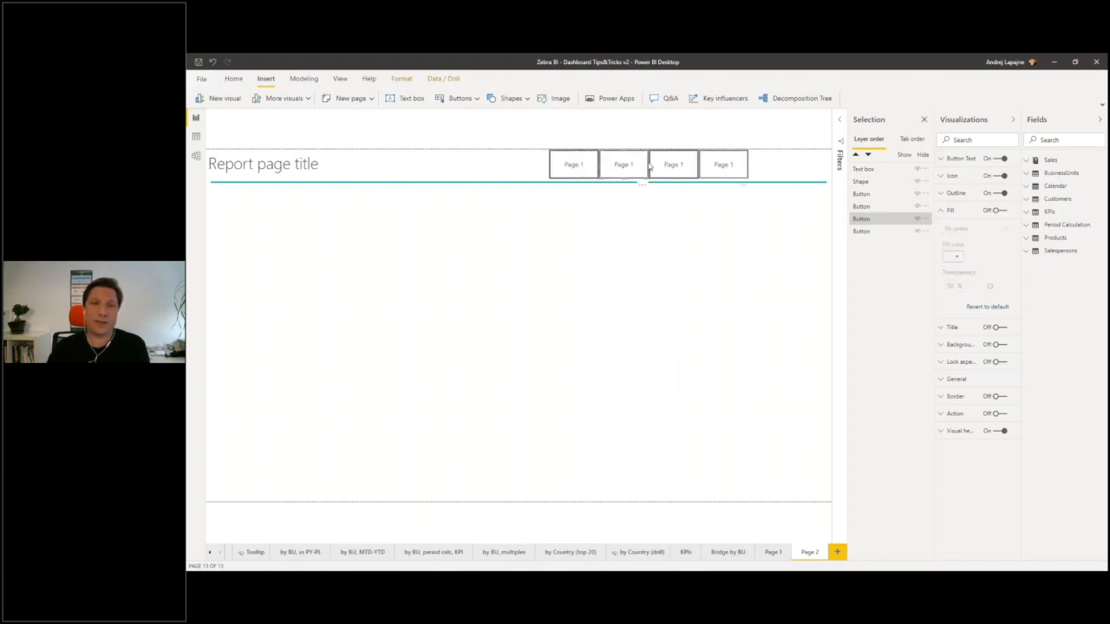
pyautogui.click(691, 165)
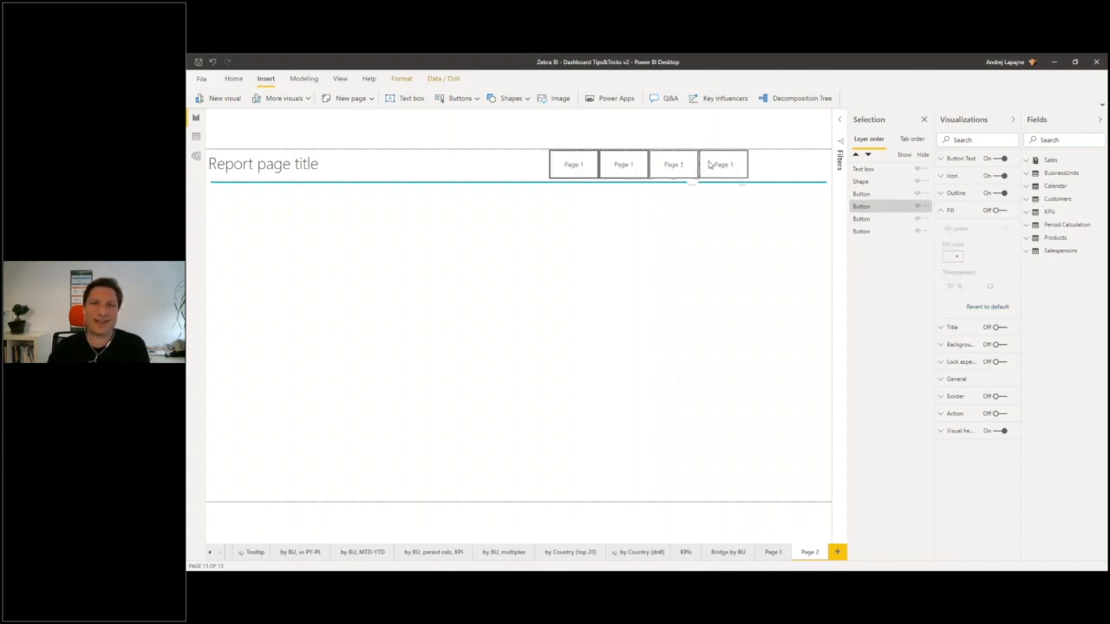
pyautogui.click(708, 165)
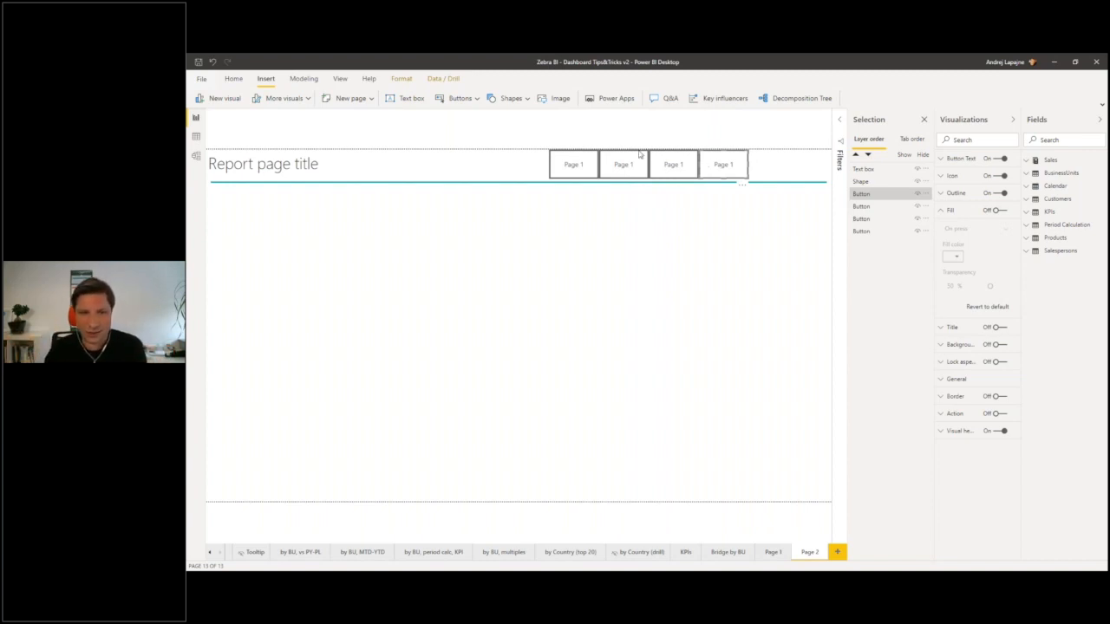
pyautogui.click(583, 166)
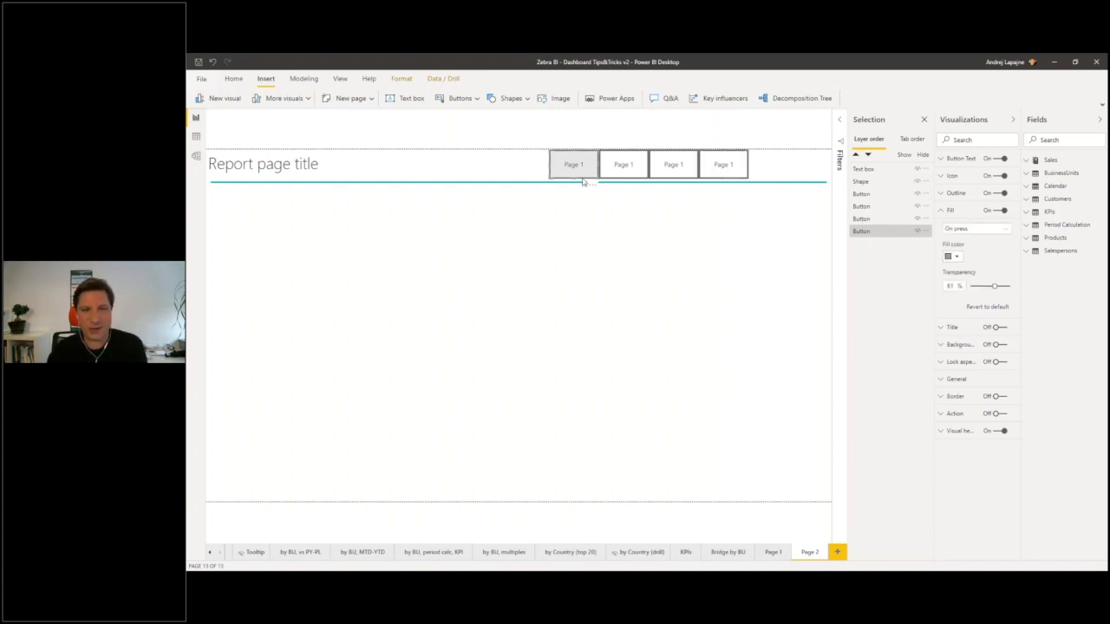
pyautogui.click(632, 166)
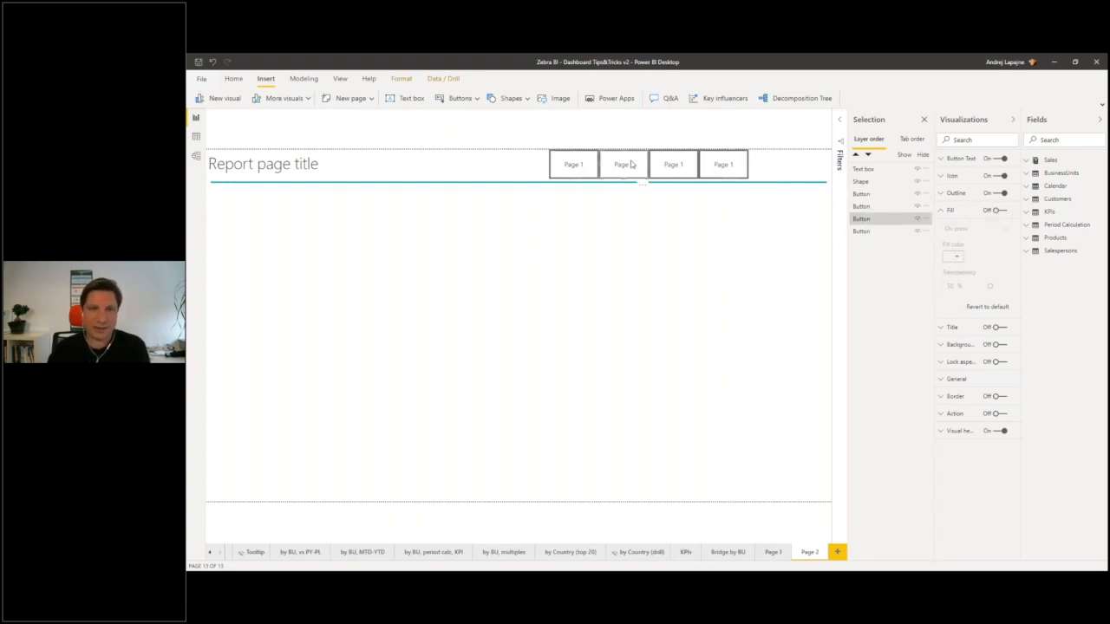
pyautogui.press('Delete')
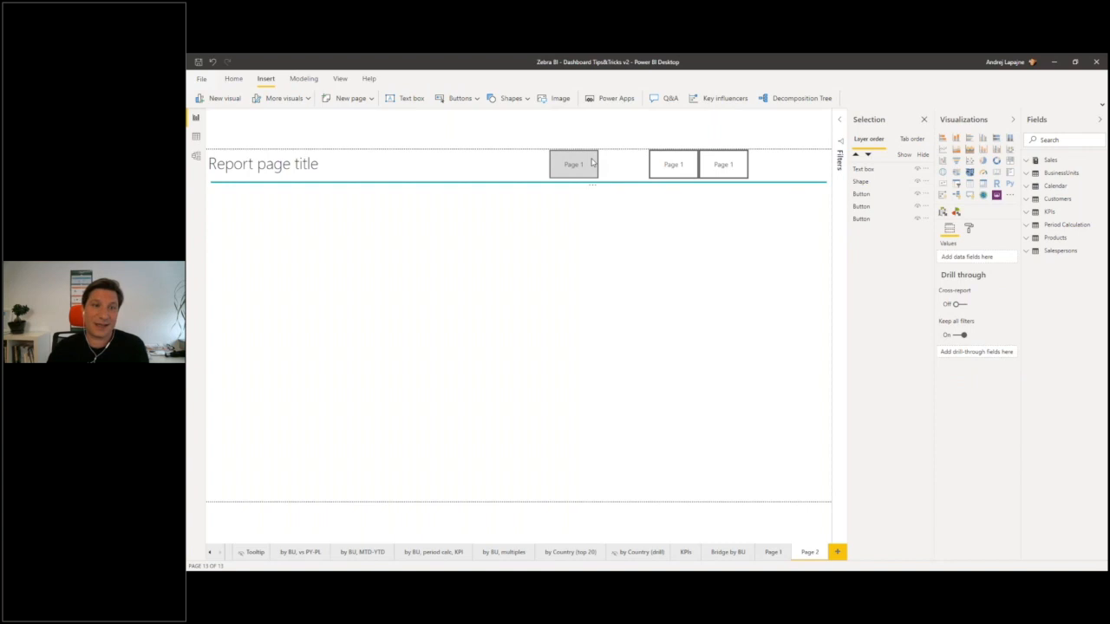
pyautogui.click(592, 164)
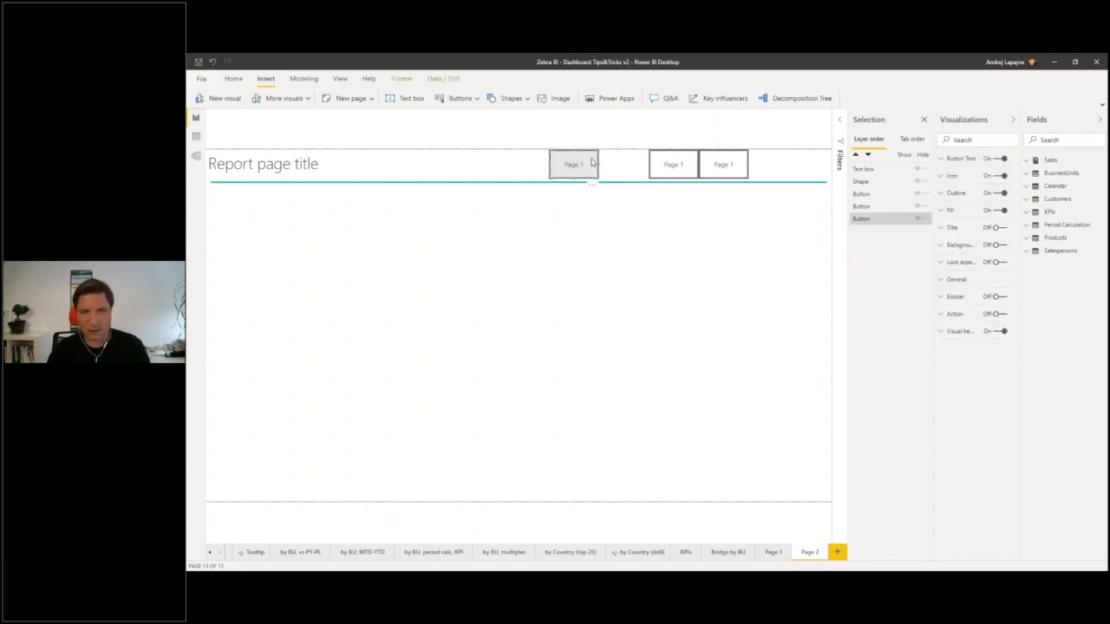
pyautogui.hotkey('ctrl', 'v')
pyautogui.moveTo(588, 170); pyautogui.dragTo(631, 157)
pyautogui.click(621, 201)
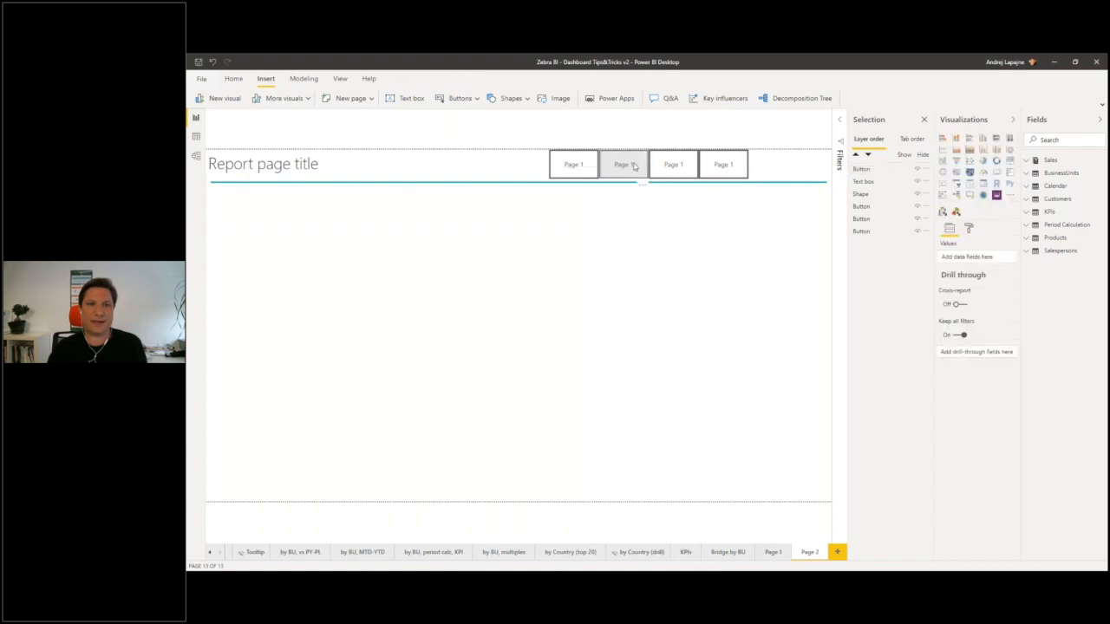
# - Change the text of the third button to "Page 3" and the second button to "Page 2"
pyautogui.click(621, 166)
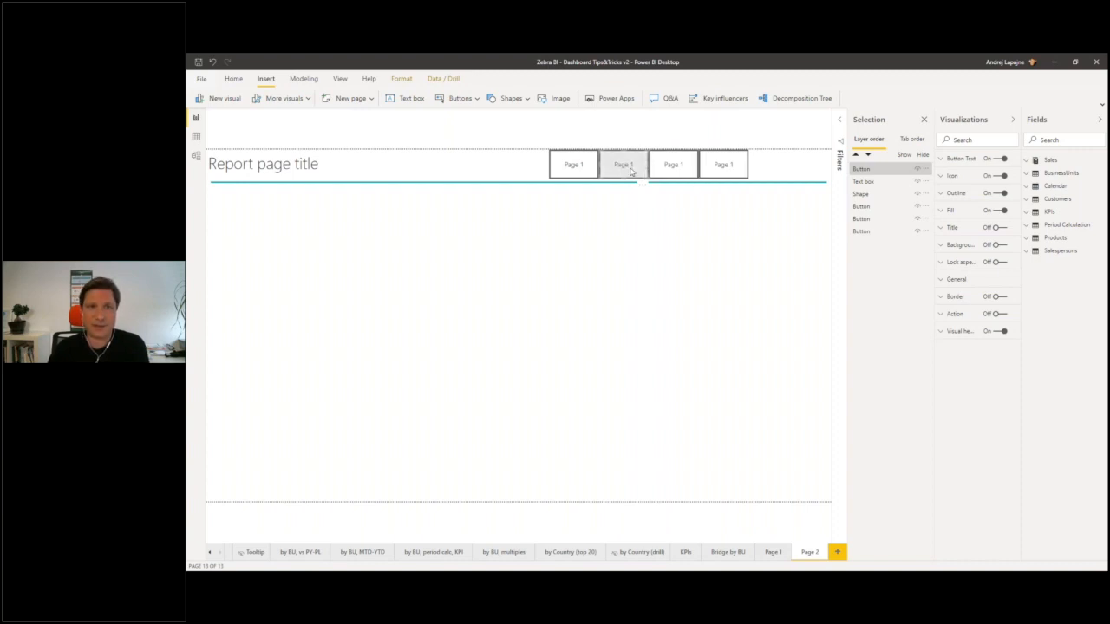
pyautogui.click(671, 165)
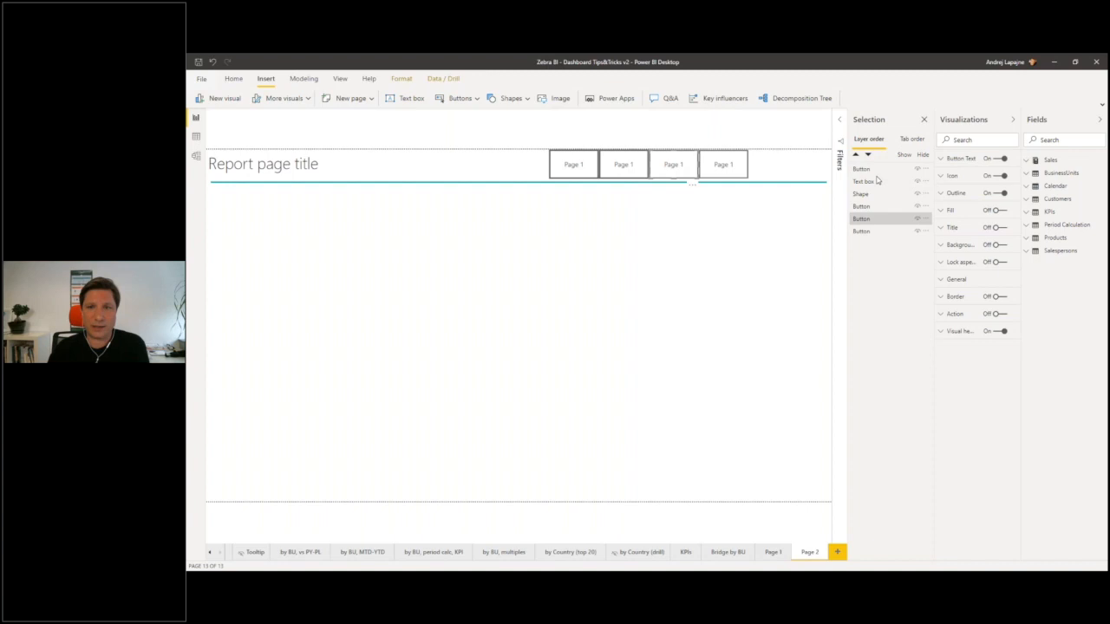
pyautogui.click(945, 159)
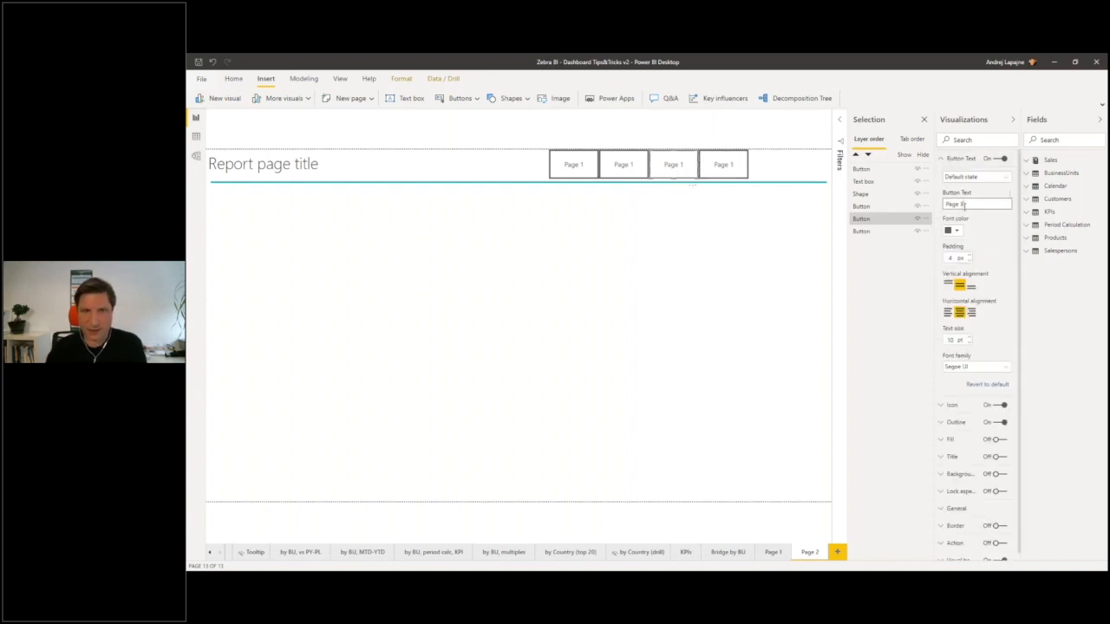
pyautogui.click(624, 168)
pyautogui.click(963, 203)
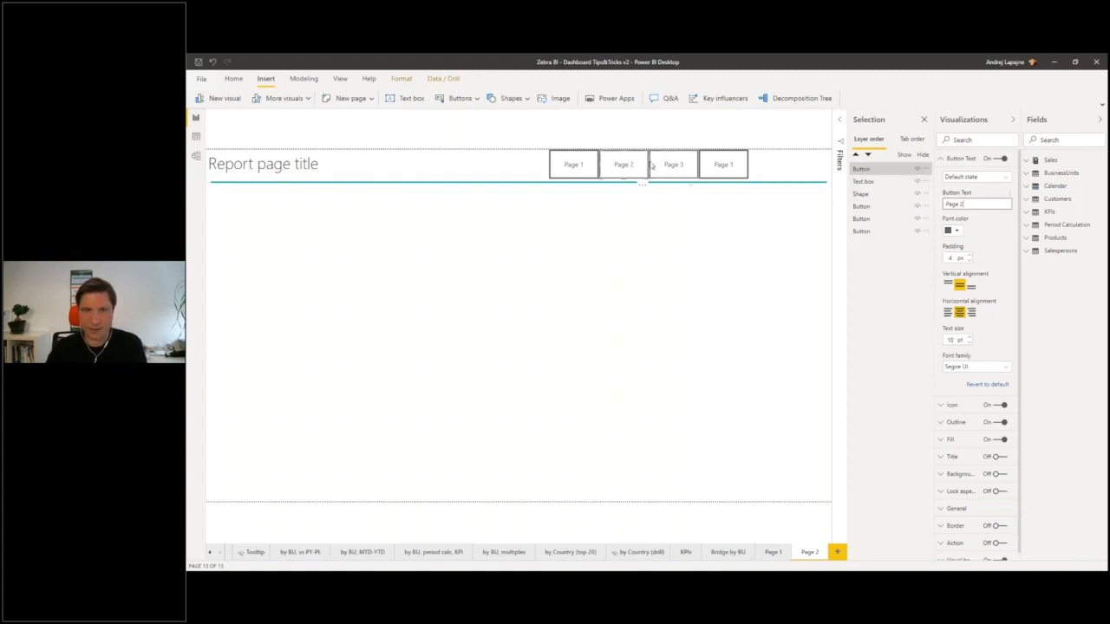
# - Use Format Painter to copy the Page 2 button's formatting to the Page 3 button, and from Page 3 to the last button
pyautogui.click(671, 165)
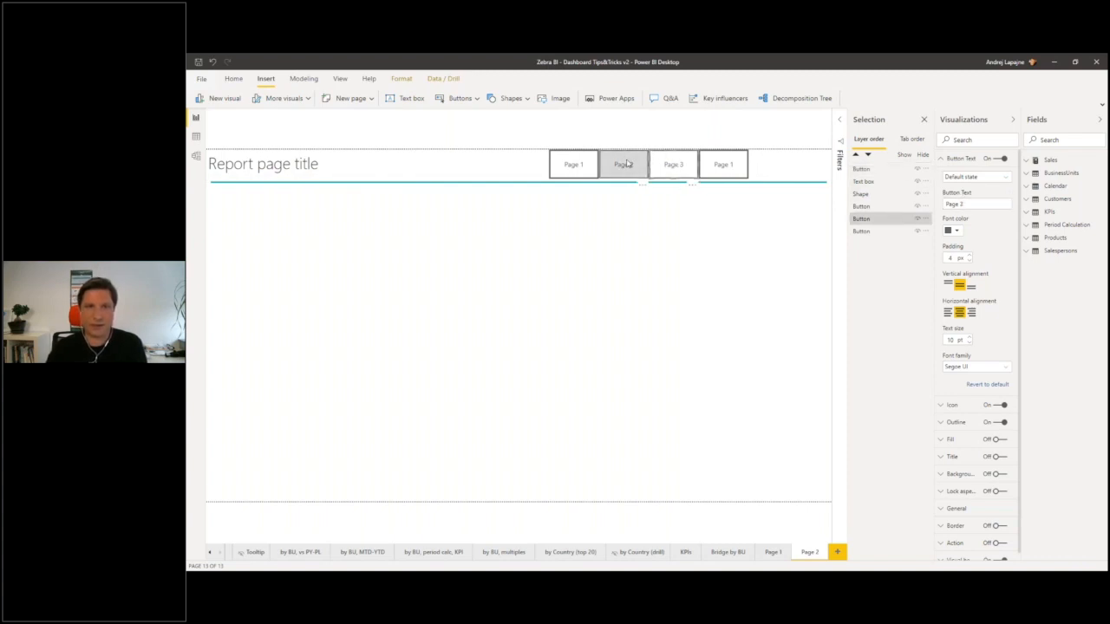
pyautogui.click(627, 164)
pyautogui.click(671, 165)
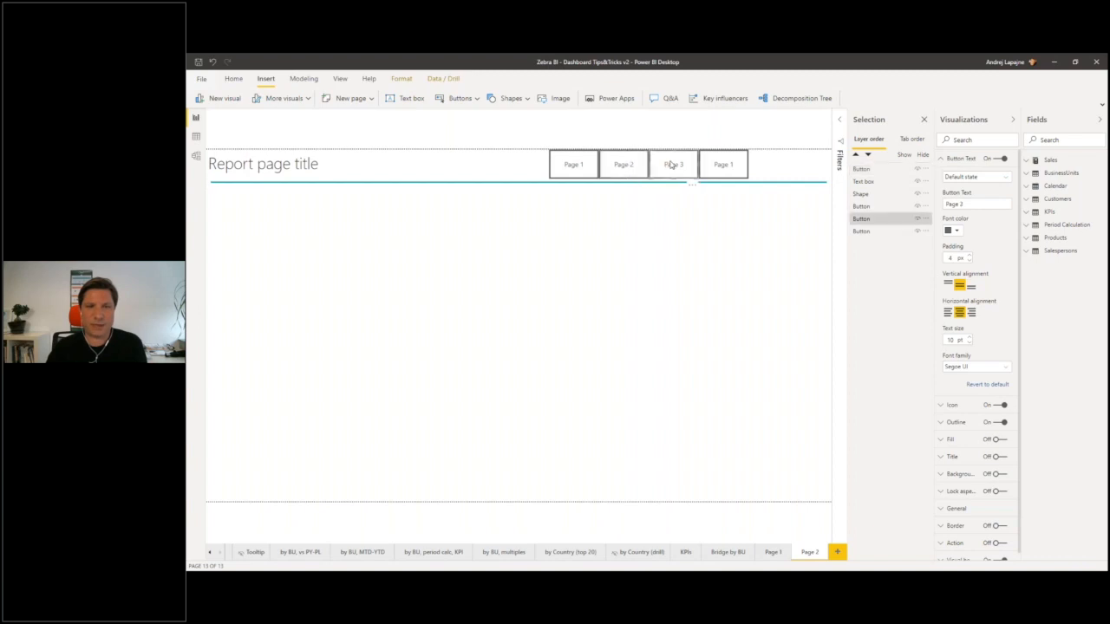
pyautogui.click(618, 164)
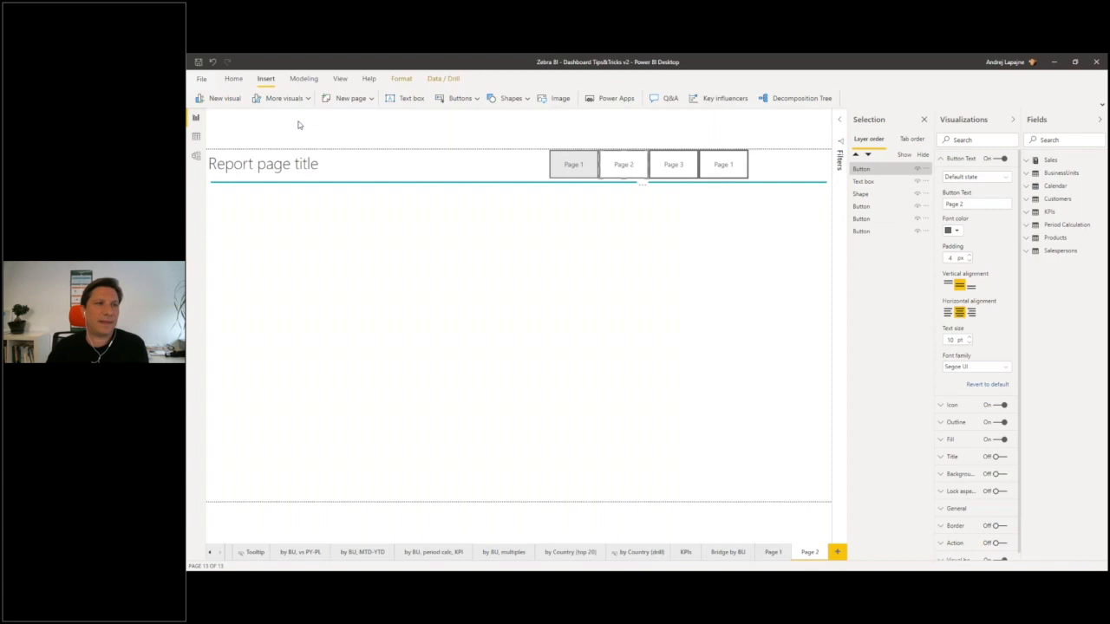
pyautogui.click(234, 79)
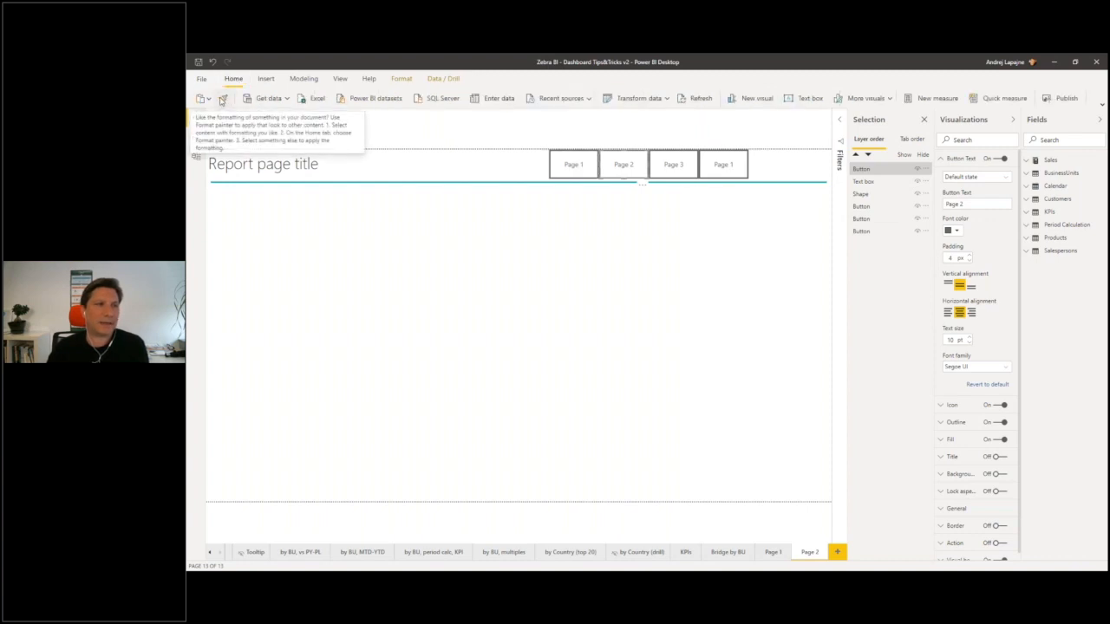
pyautogui.click(223, 100)
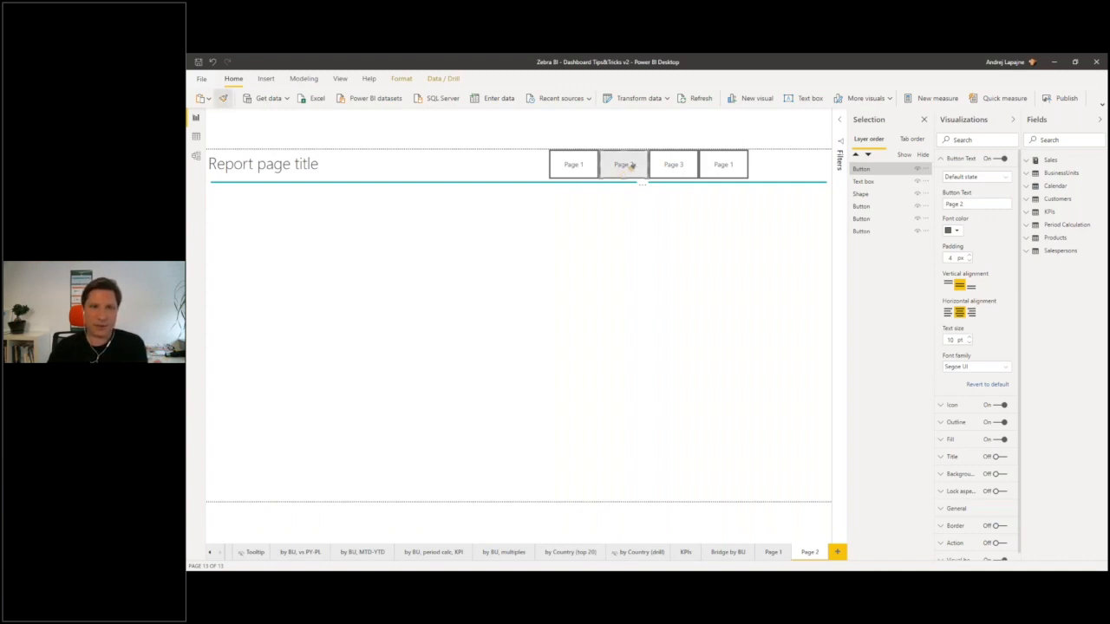
pyautogui.click(679, 159)
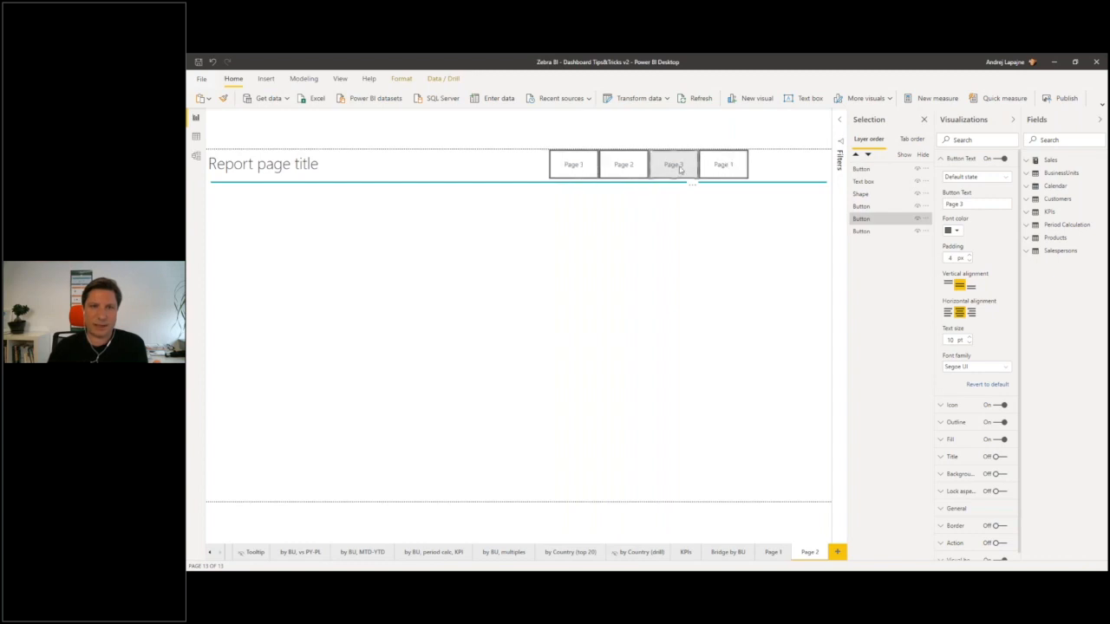
pyautogui.click(222, 99)
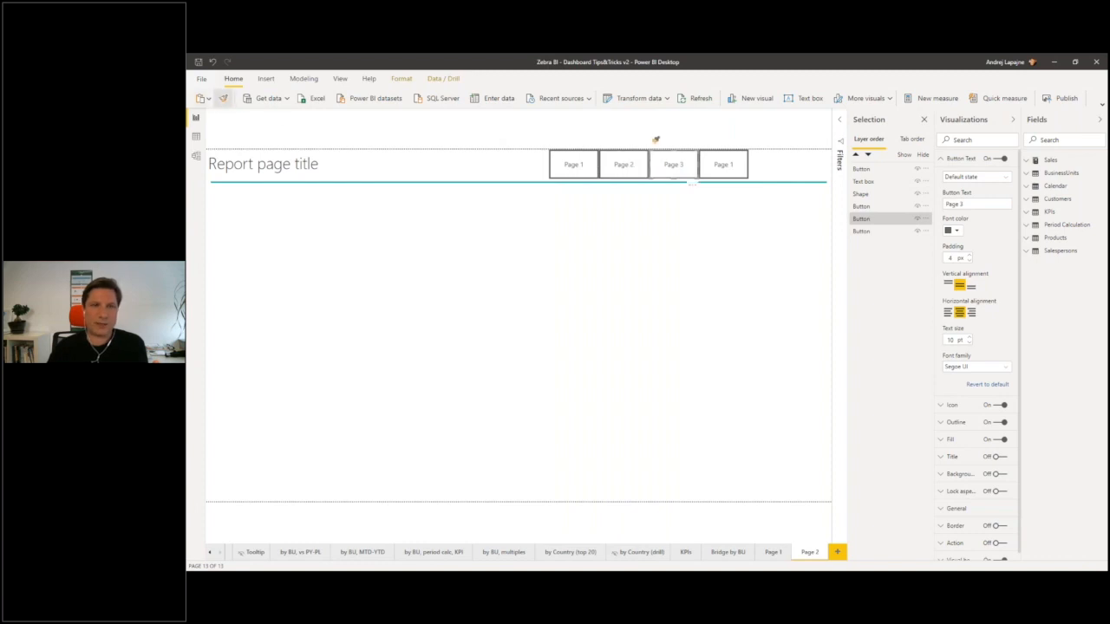
pyautogui.click(720, 161)
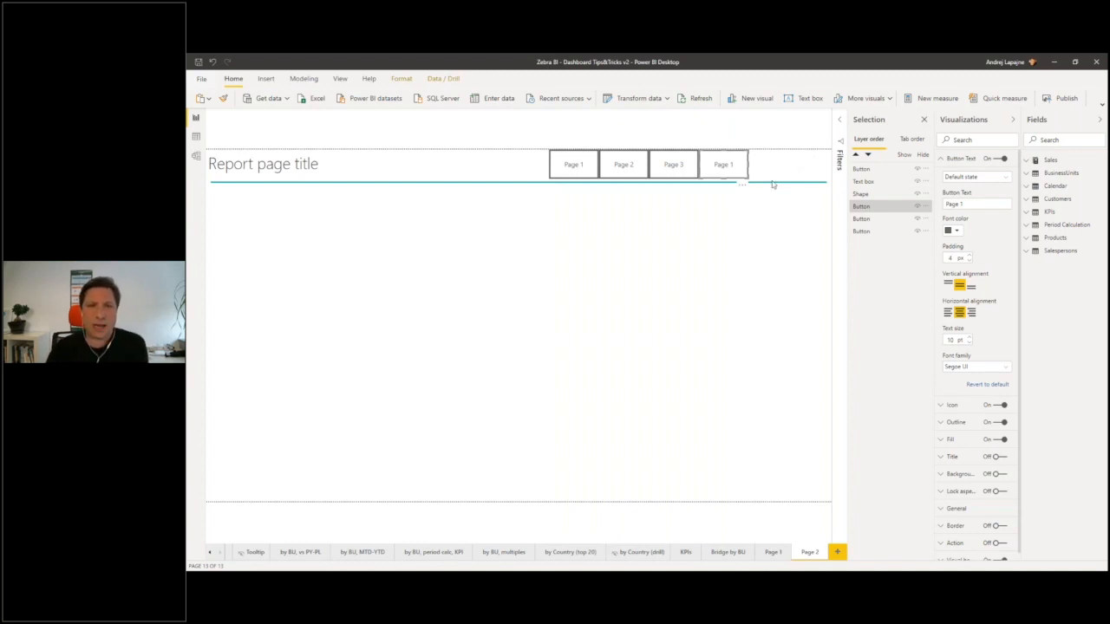
# - Set the outline weight of the first Page 1 button to 1 pt
pyautogui.click(588, 167)
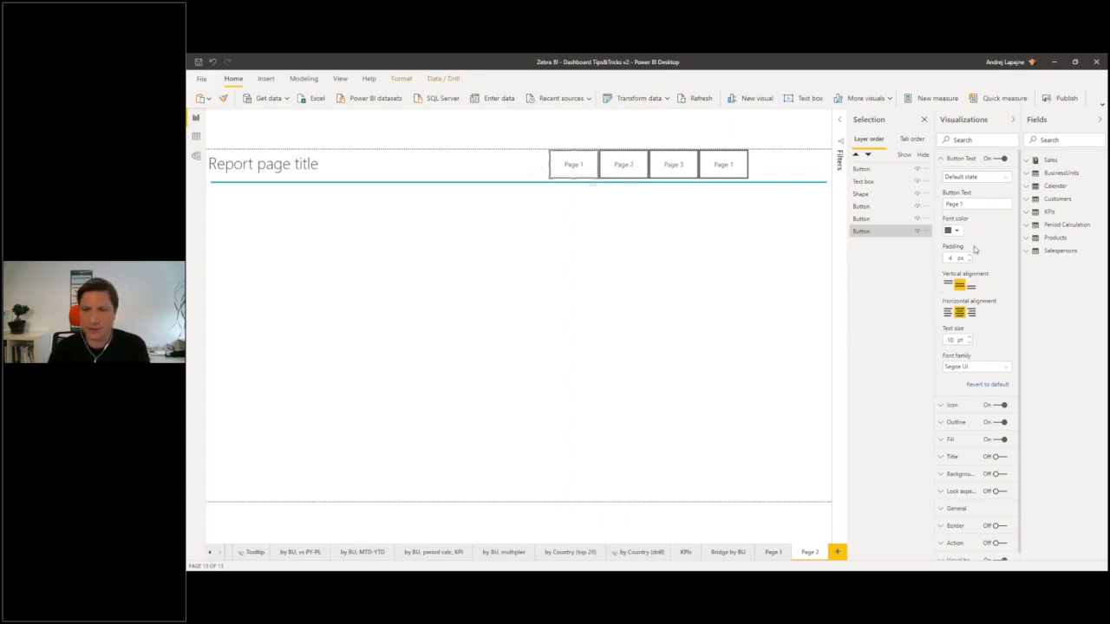
pyautogui.scroll(-1, 971, 407)
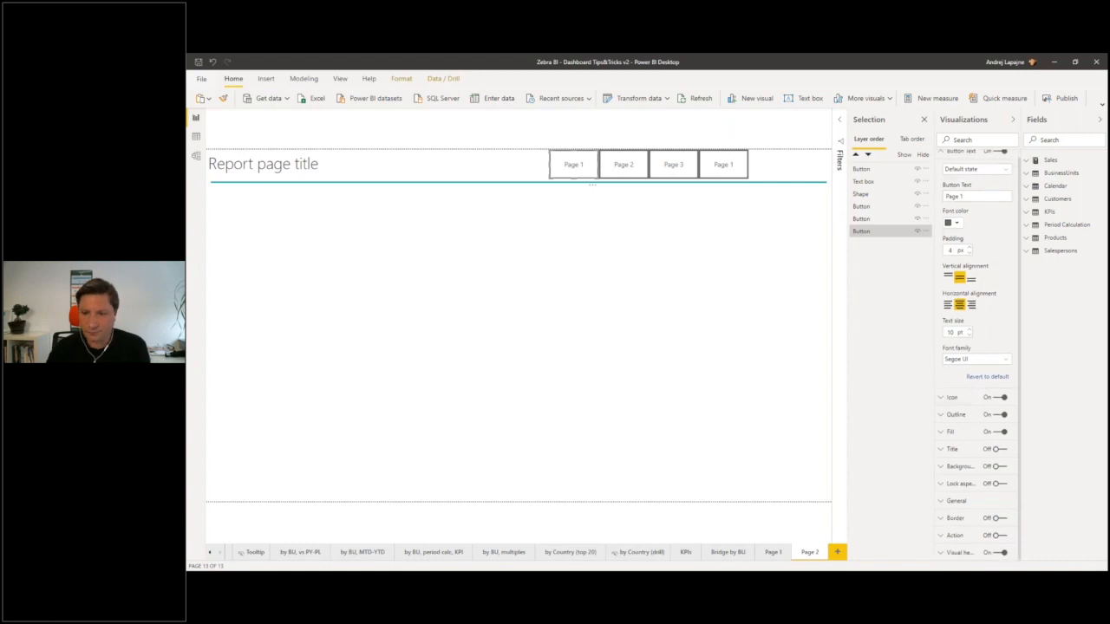
pyautogui.click(941, 415)
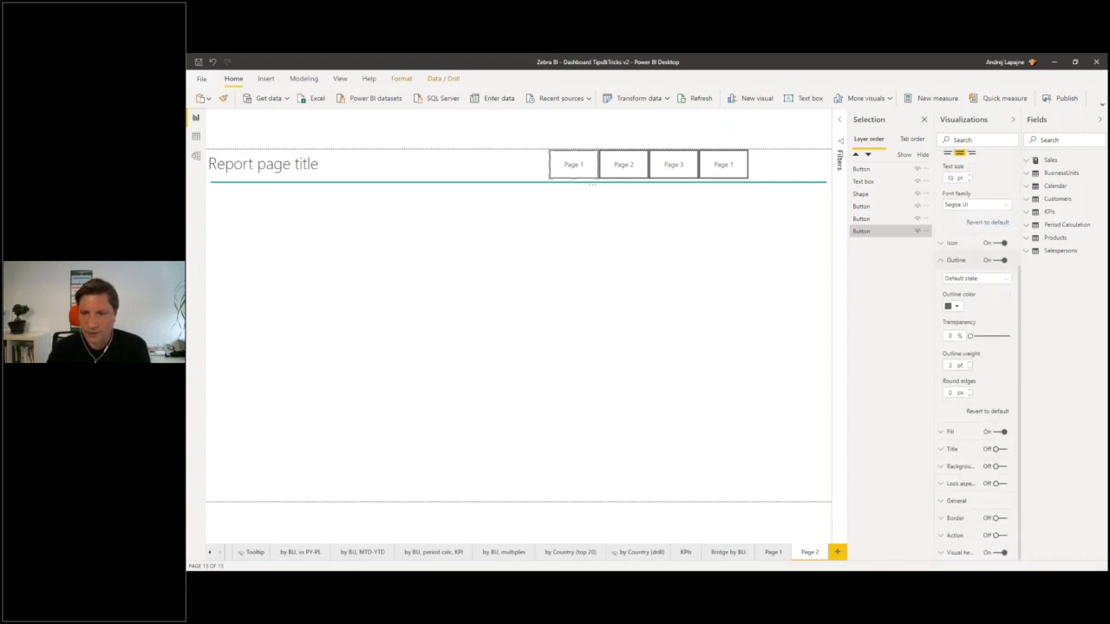
pyautogui.click(968, 368)
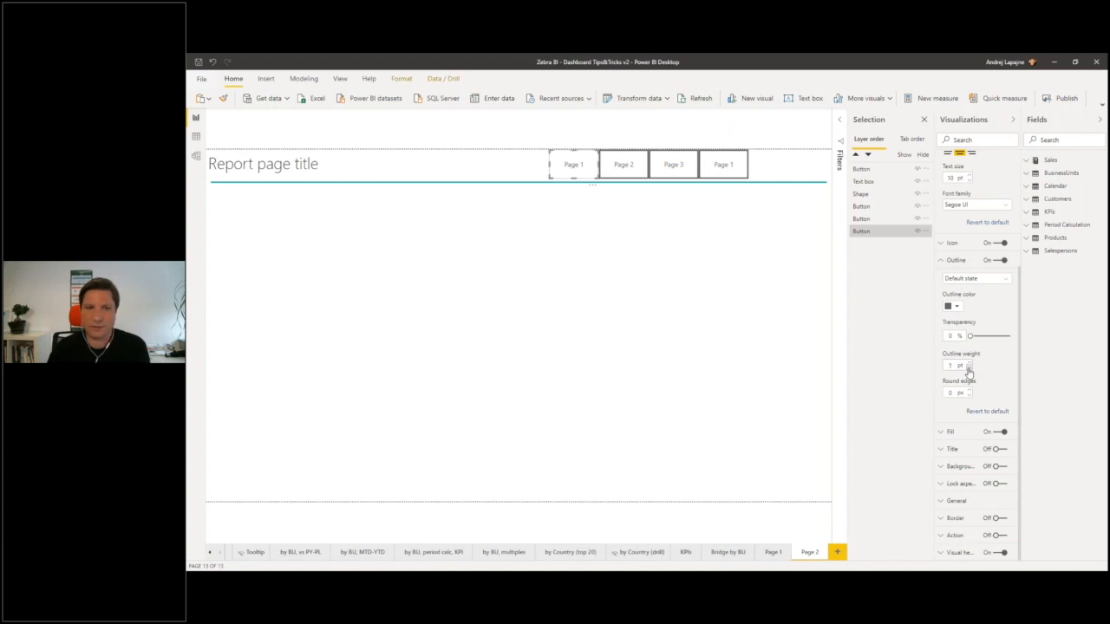
pyautogui.click(539, 186)
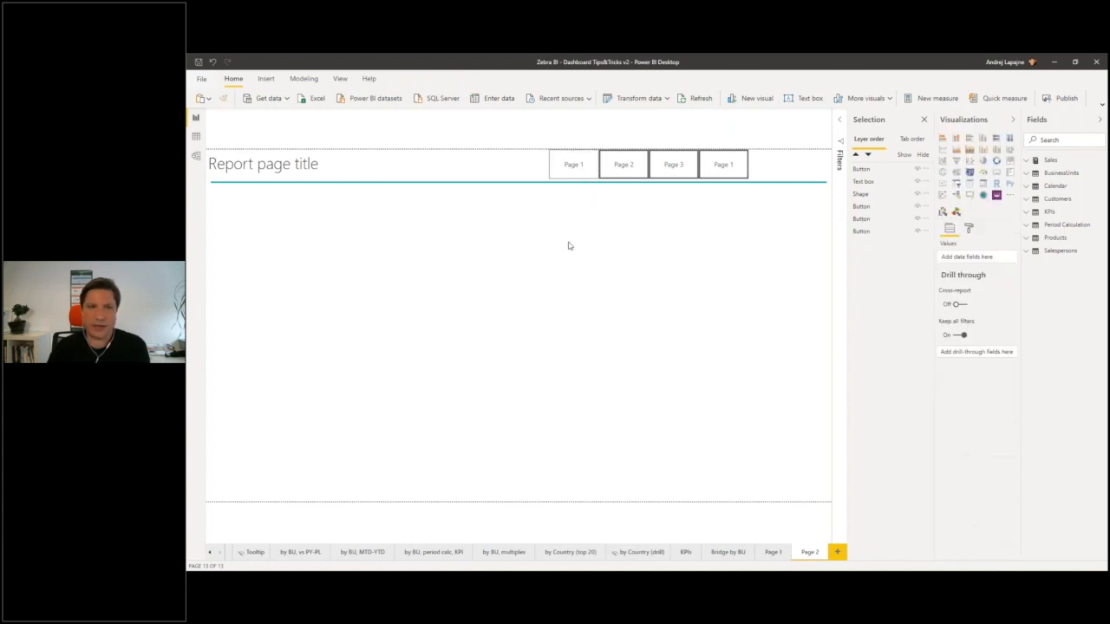
# - Use Format Painter to carry the first button's thinner outline over to the Page 2, Page 3 and last buttons
pyautogui.click(572, 163)
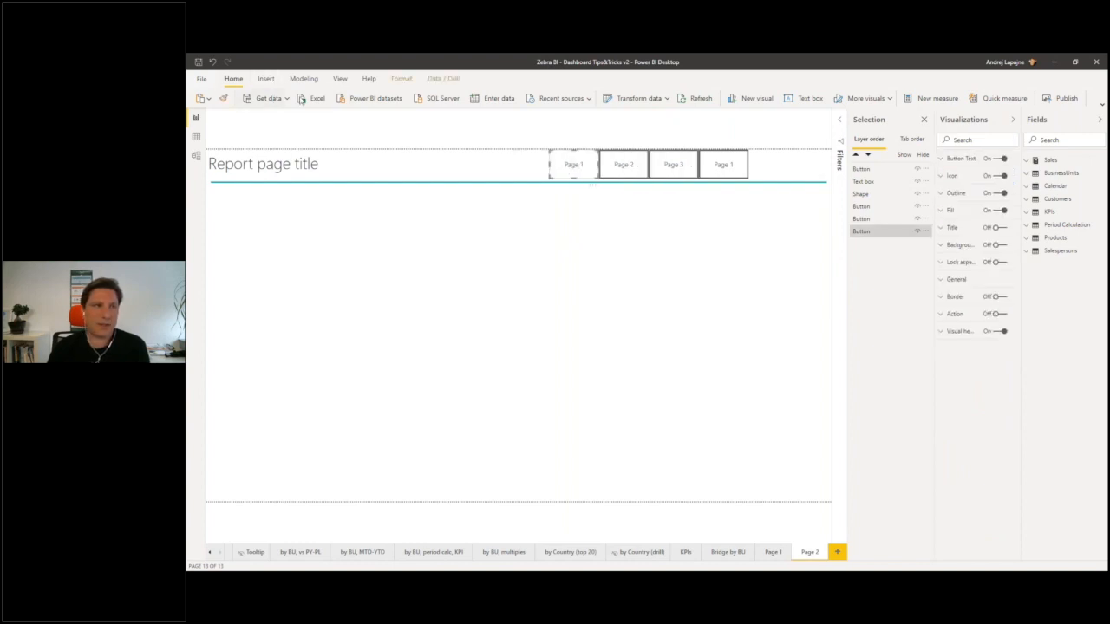
pyautogui.click(623, 165)
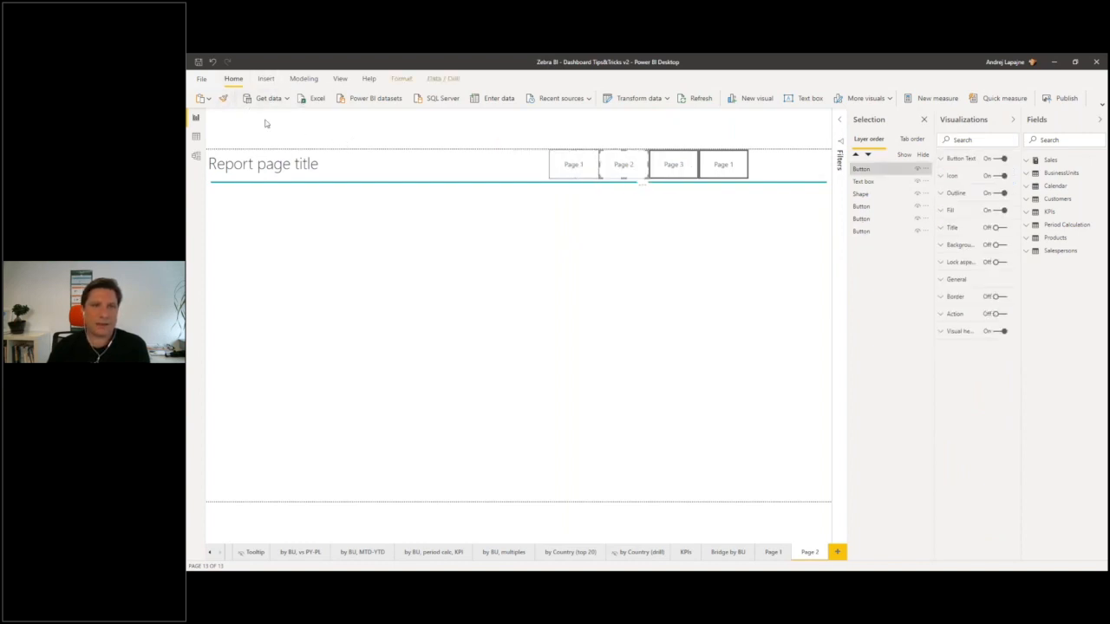
pyautogui.click(673, 165)
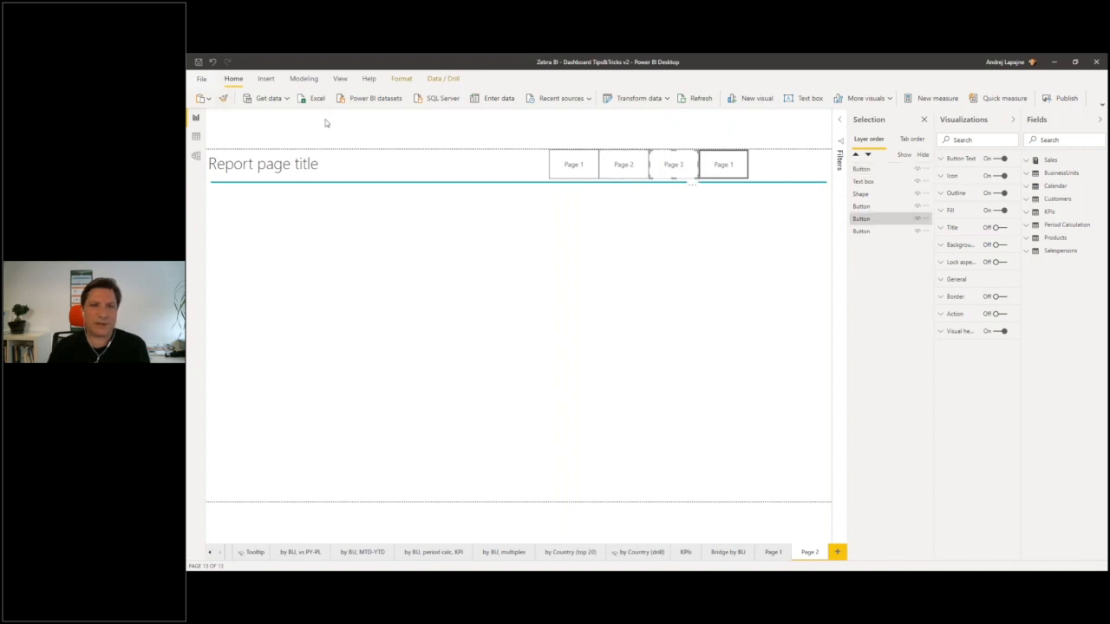
pyautogui.click(224, 98)
pyautogui.click(716, 158)
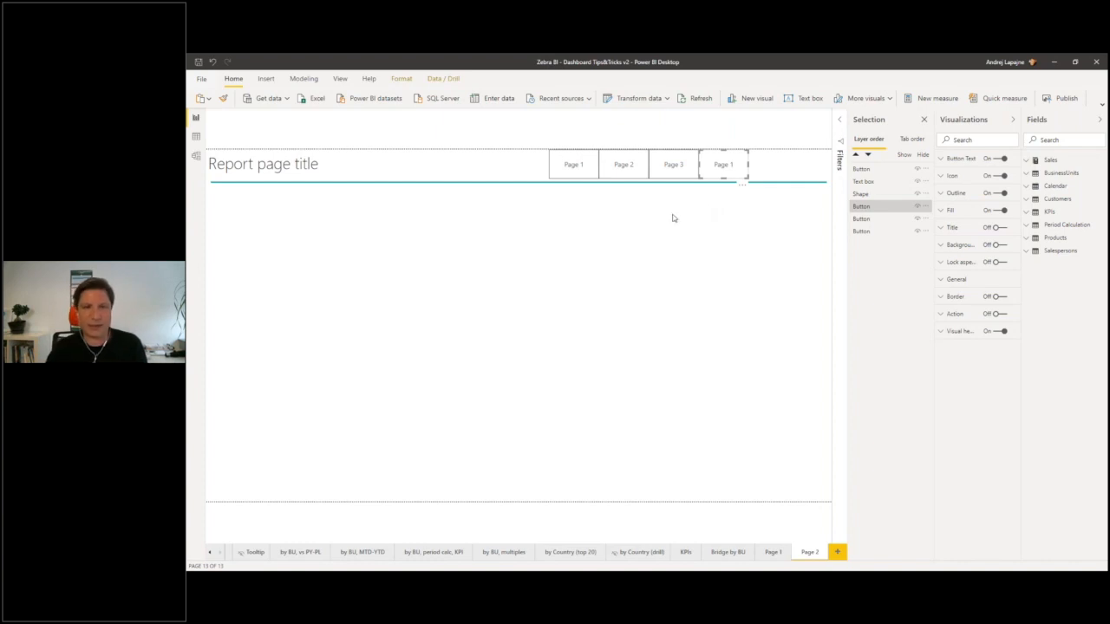
pyautogui.click(673, 219)
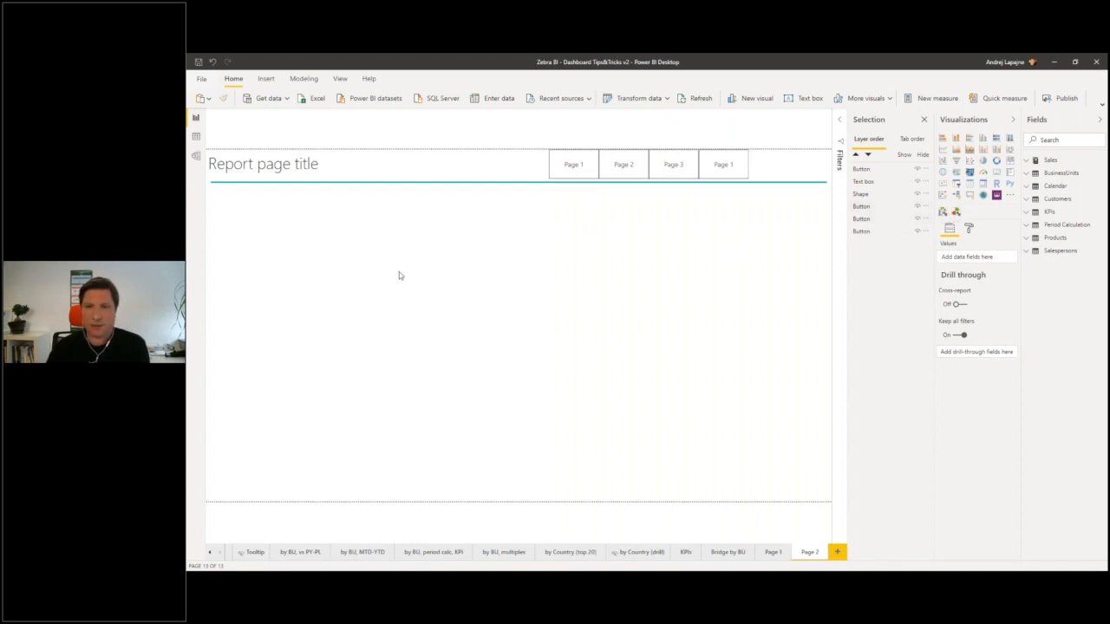
# - Insert a Zebra BI Charts visual and resize it to fill the page area below the header line
pyautogui.click(943, 213)
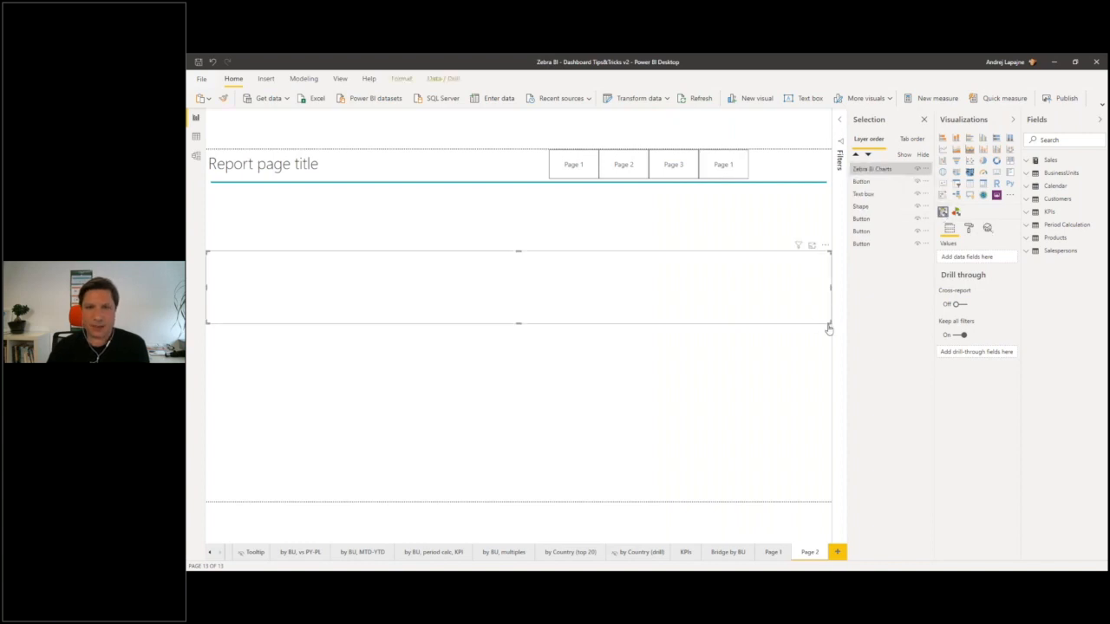
pyautogui.moveTo(828, 321); pyautogui.dragTo(829, 427)
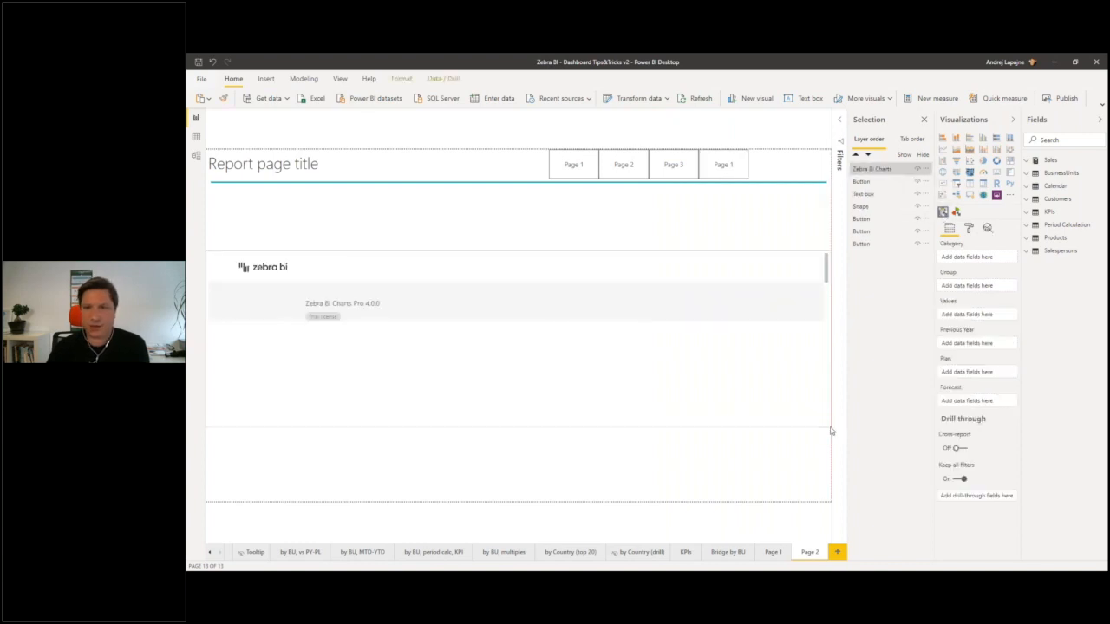
pyautogui.moveTo(827, 250); pyautogui.dragTo(822, 196)
pyautogui.click(828, 380)
pyautogui.click(827, 376)
pyautogui.moveTo(828, 374); pyautogui.dragTo(824, 497)
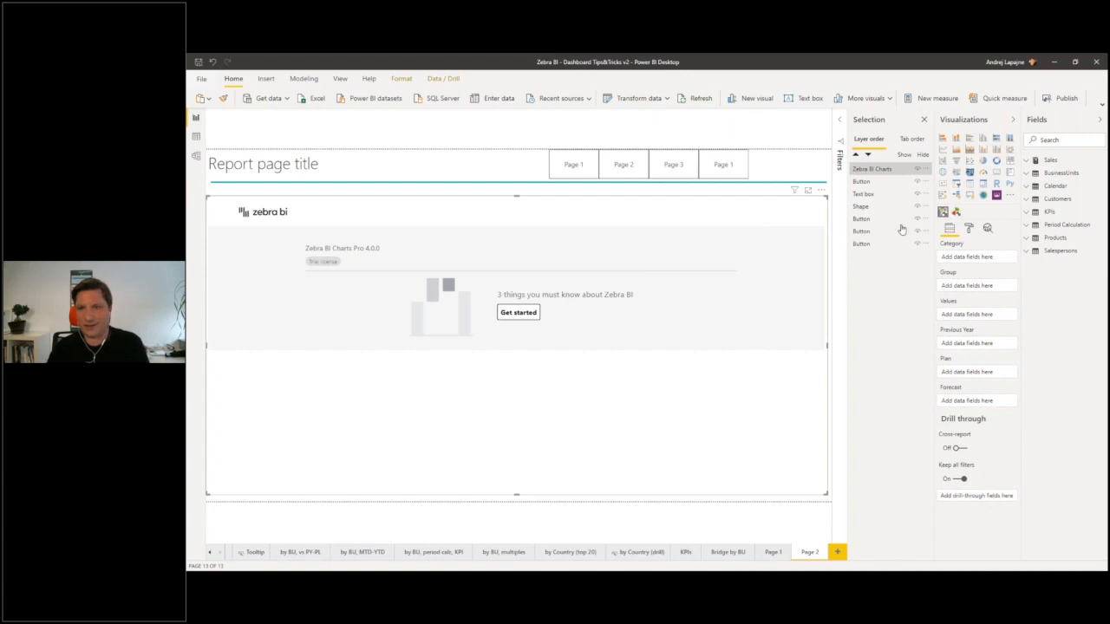
# - Add the Sales measures AC and PY to the chart, with the Calendar Month field as its category
pyautogui.click(1028, 163)
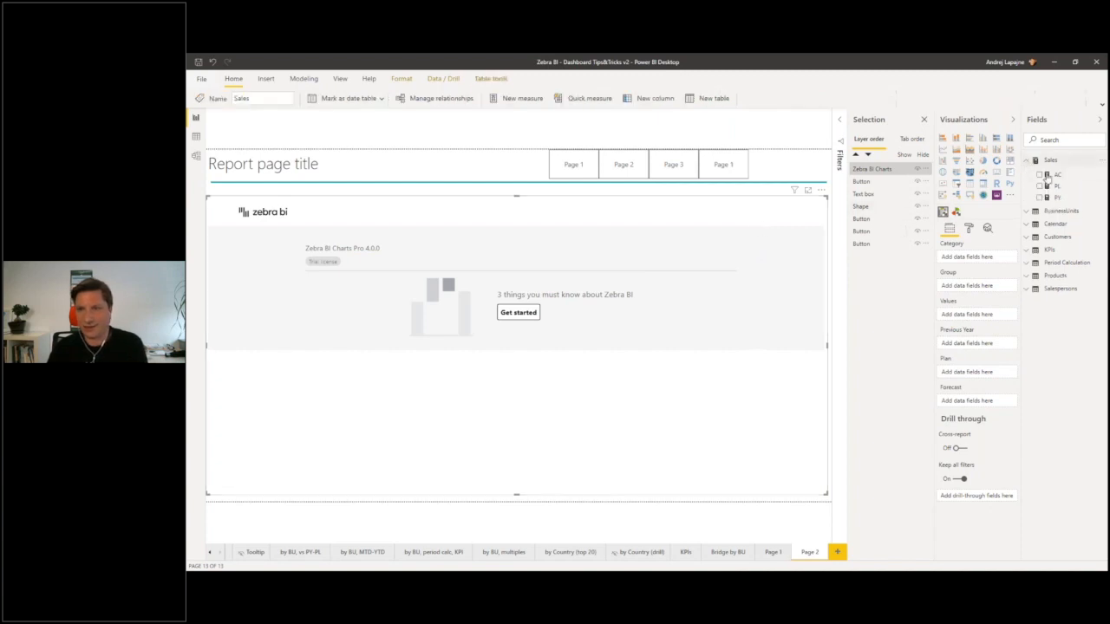
pyautogui.click(1040, 175)
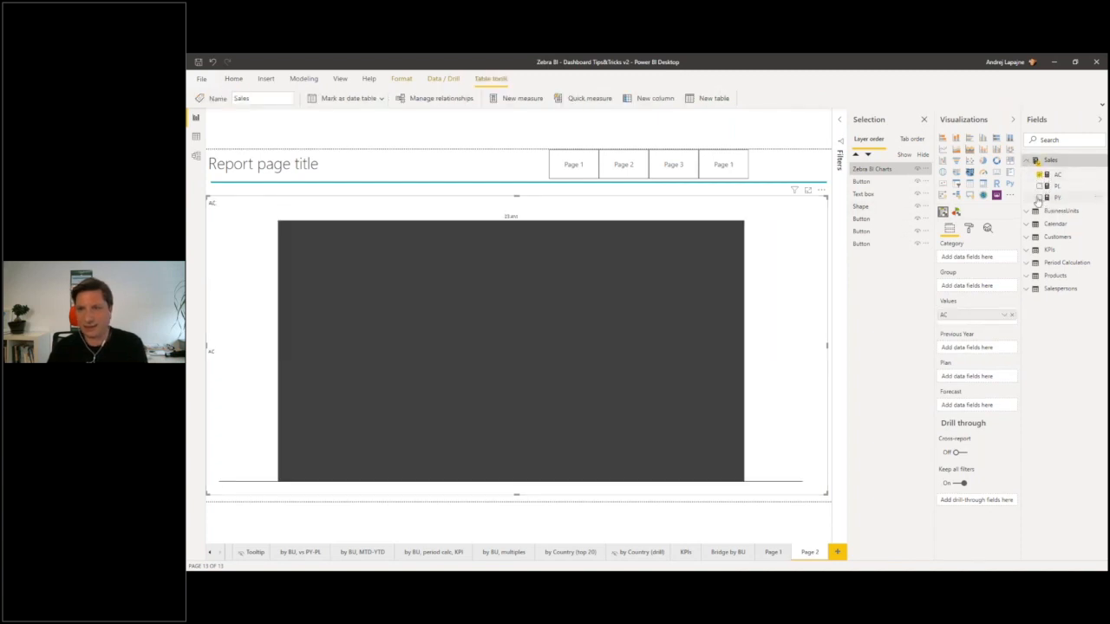
pyautogui.click(1040, 198)
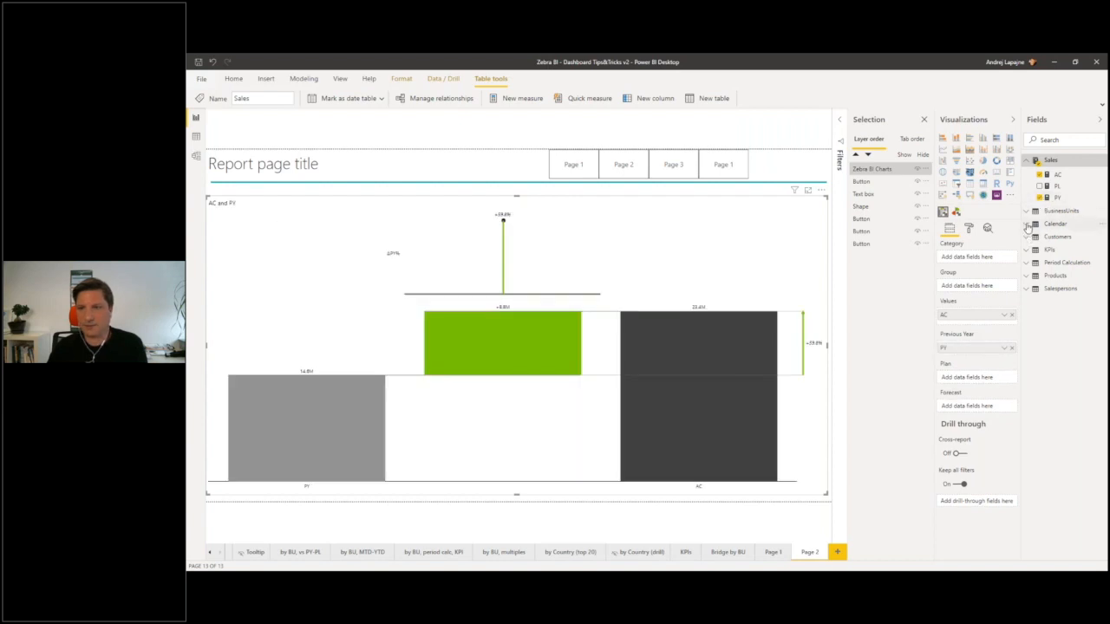
pyautogui.click(1028, 225)
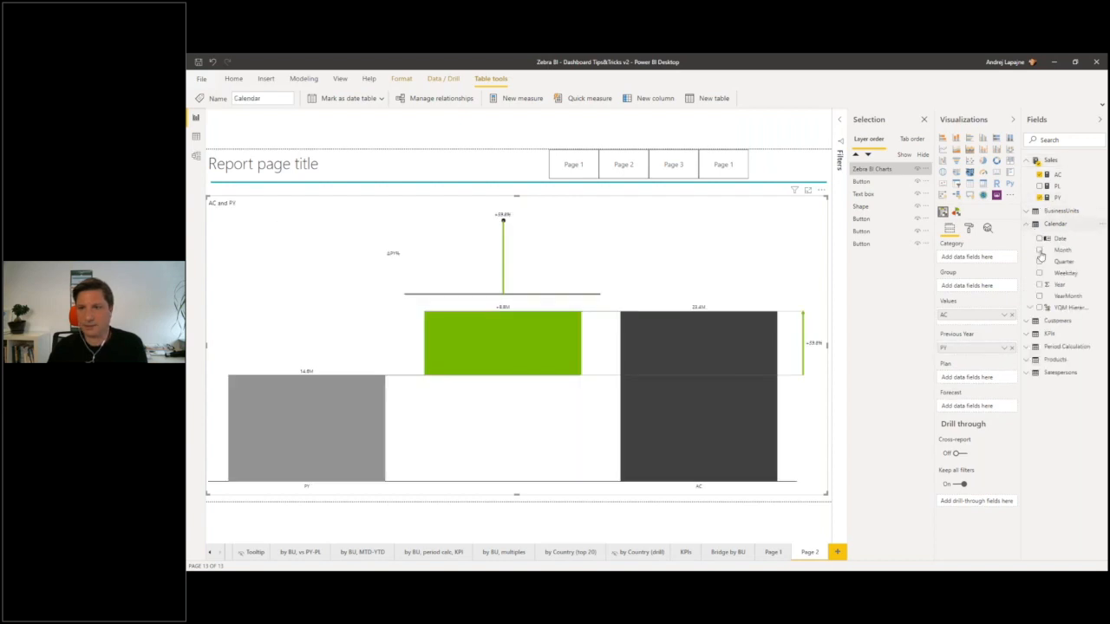
pyautogui.click(1040, 249)
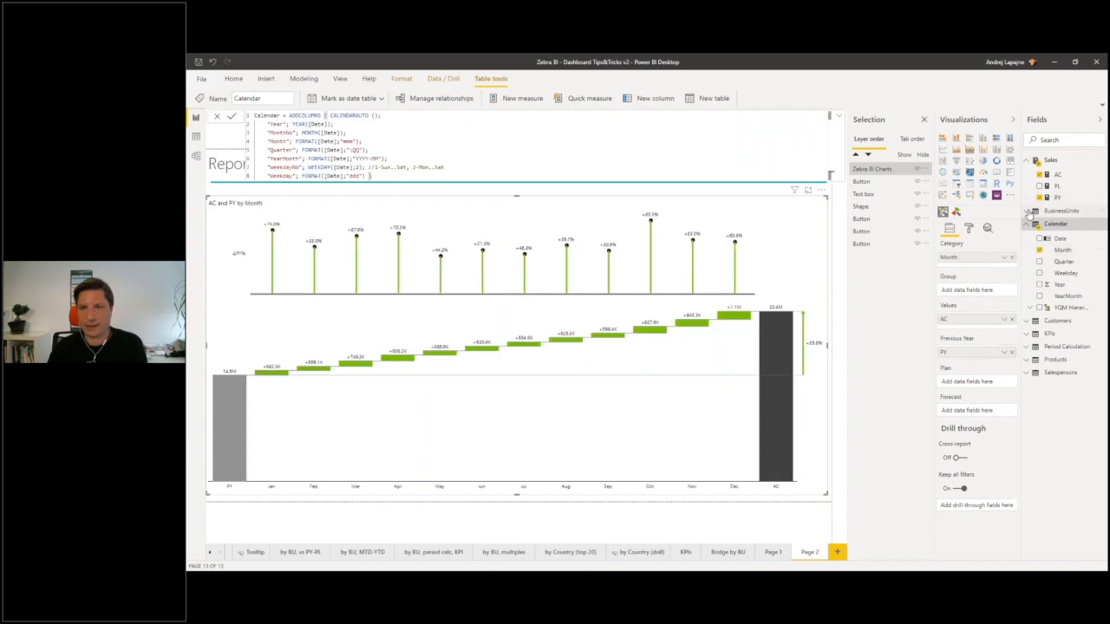
# - Split the chart into small multiples using the Group field from BusinessUnits
pyautogui.click(1028, 212)
pyautogui.moveTo(1004, 298); pyautogui.dragTo(979, 291)
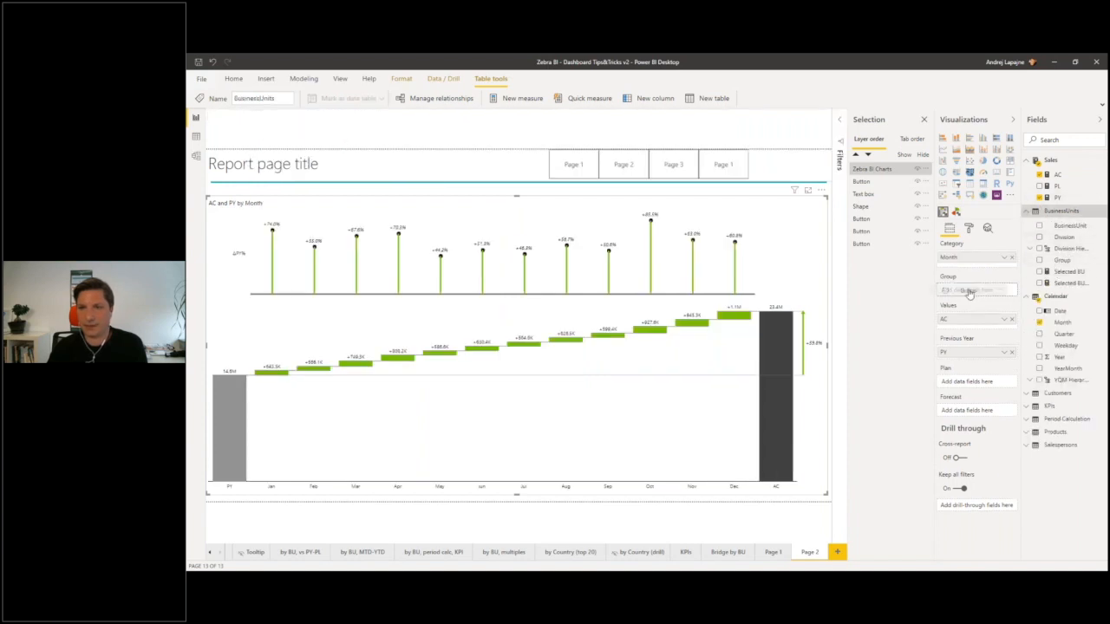
pyautogui.click(733, 192)
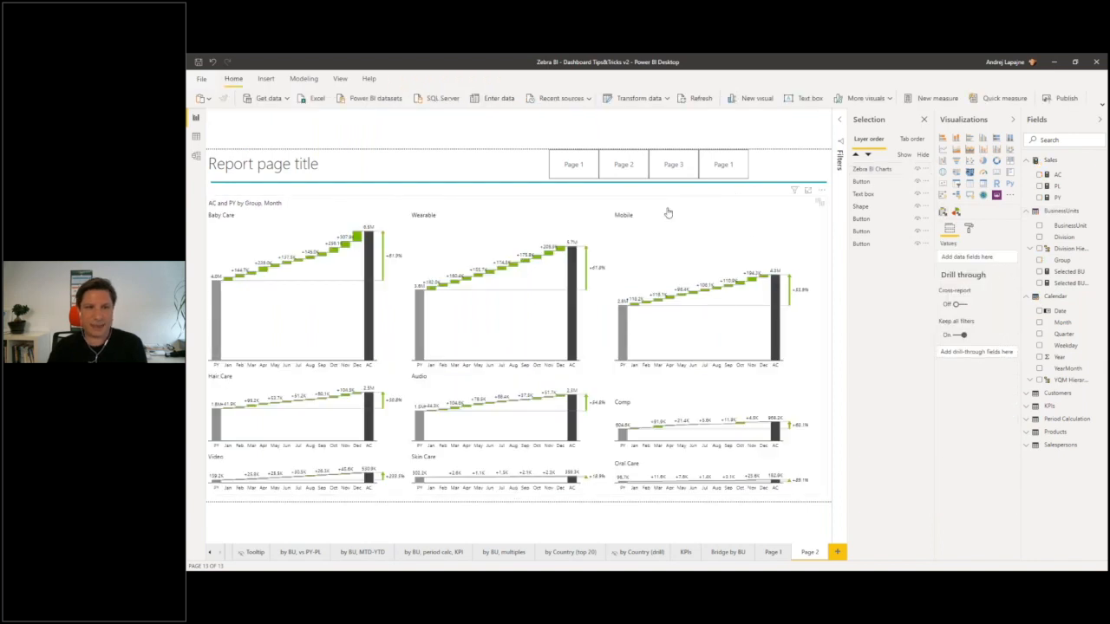
# - Lower the chart's upper edge to leave a free strip for filters between the header line and the chart
pyautogui.click(521, 221)
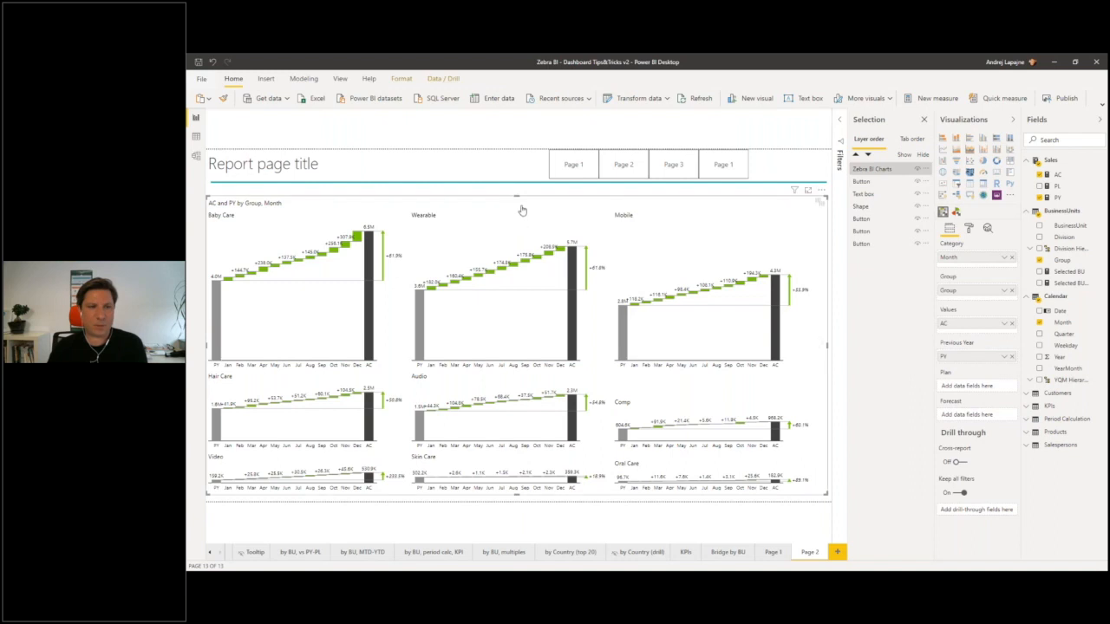
pyautogui.moveTo(517, 200); pyautogui.dragTo(518, 222)
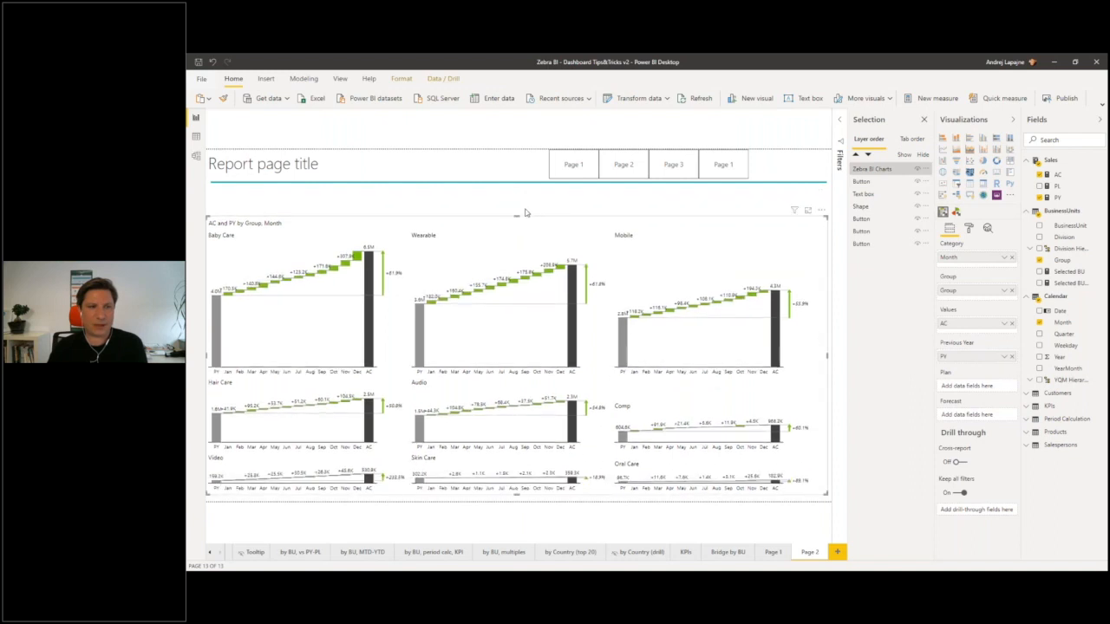
pyautogui.click(526, 210)
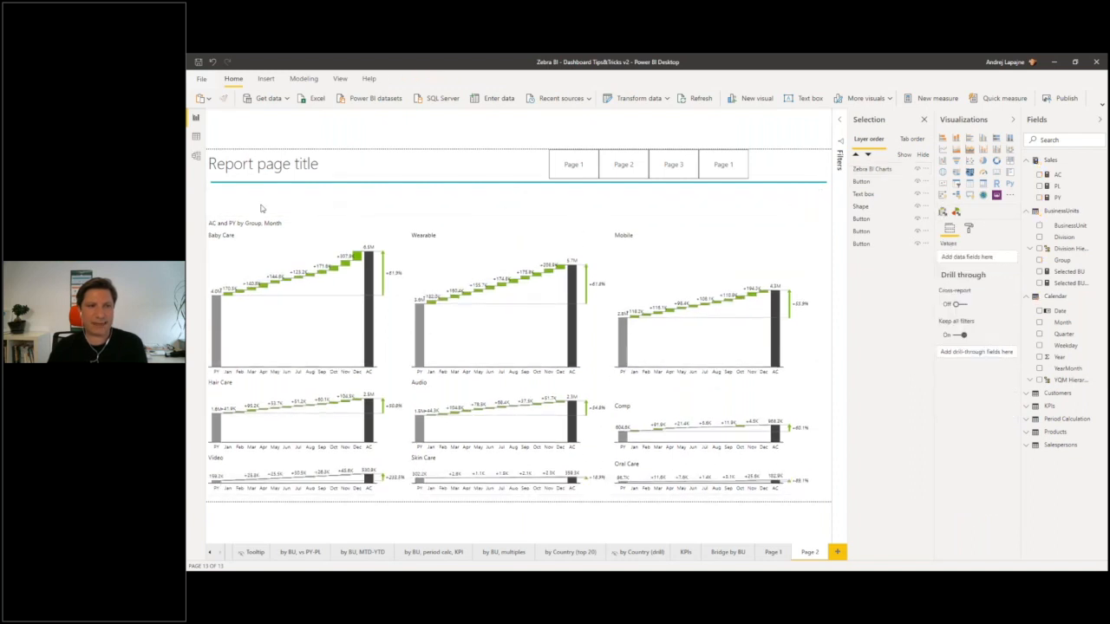
pyautogui.click(495, 229)
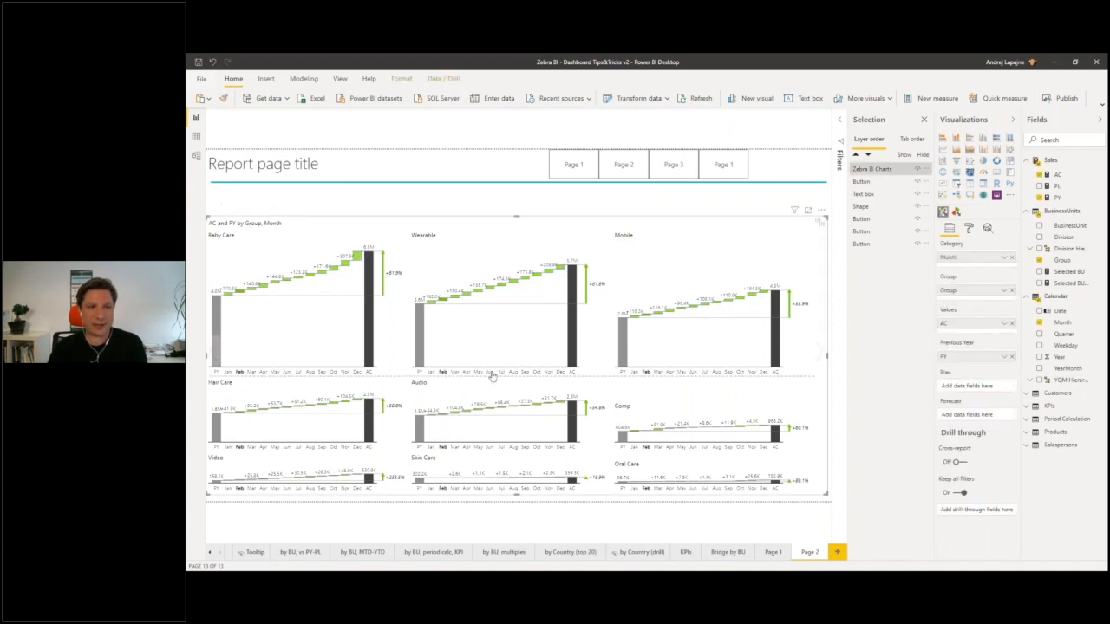
pyautogui.click(720, 220)
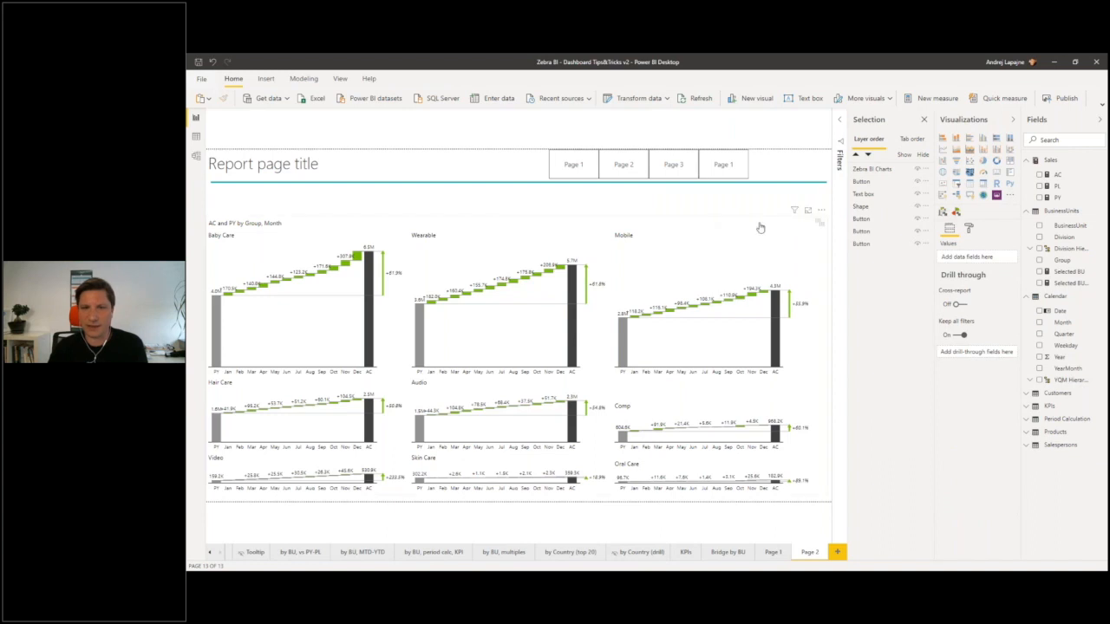
pyautogui.click(761, 228)
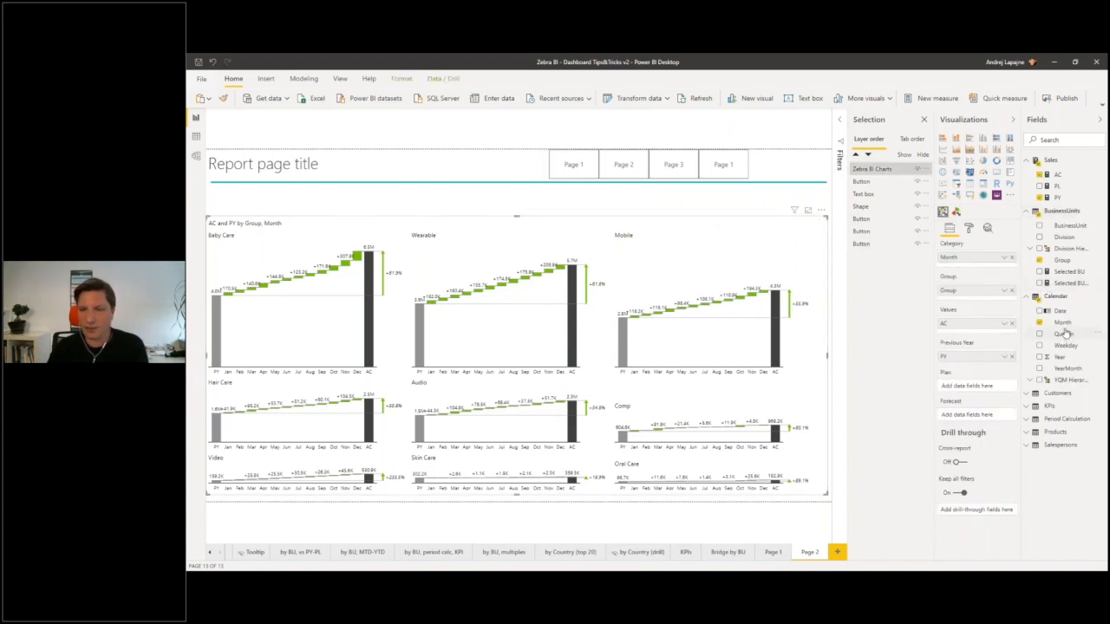
# - Add a Calendar Year slicer in dropdown style and fit it into the strip above the chart
pyautogui.moveTo(1062, 358); pyautogui.dragTo(260, 195)
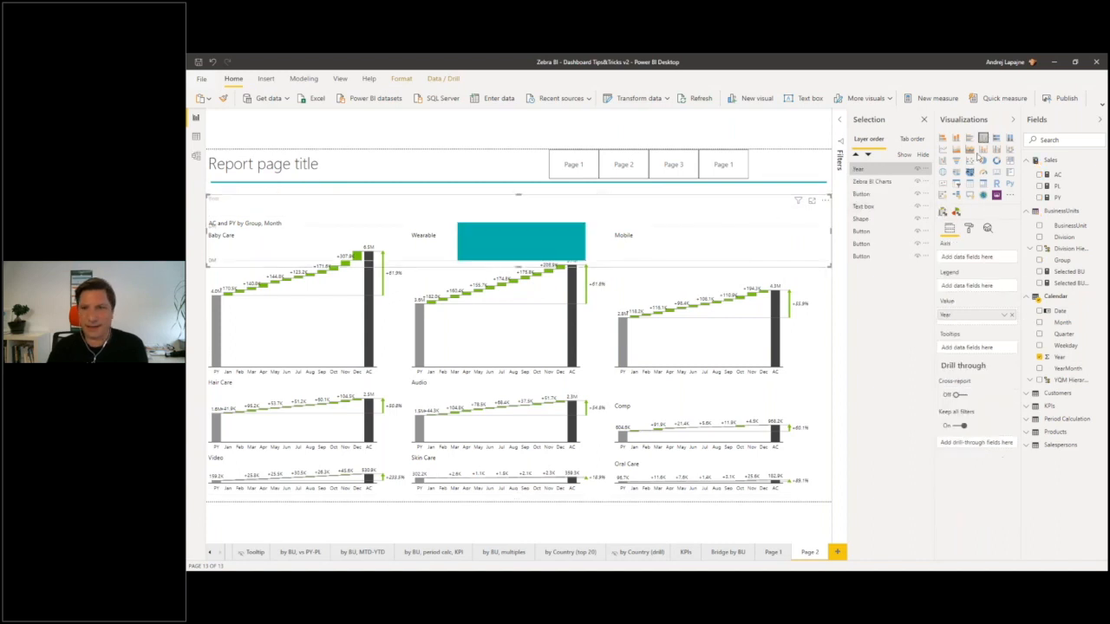
pyautogui.click(956, 185)
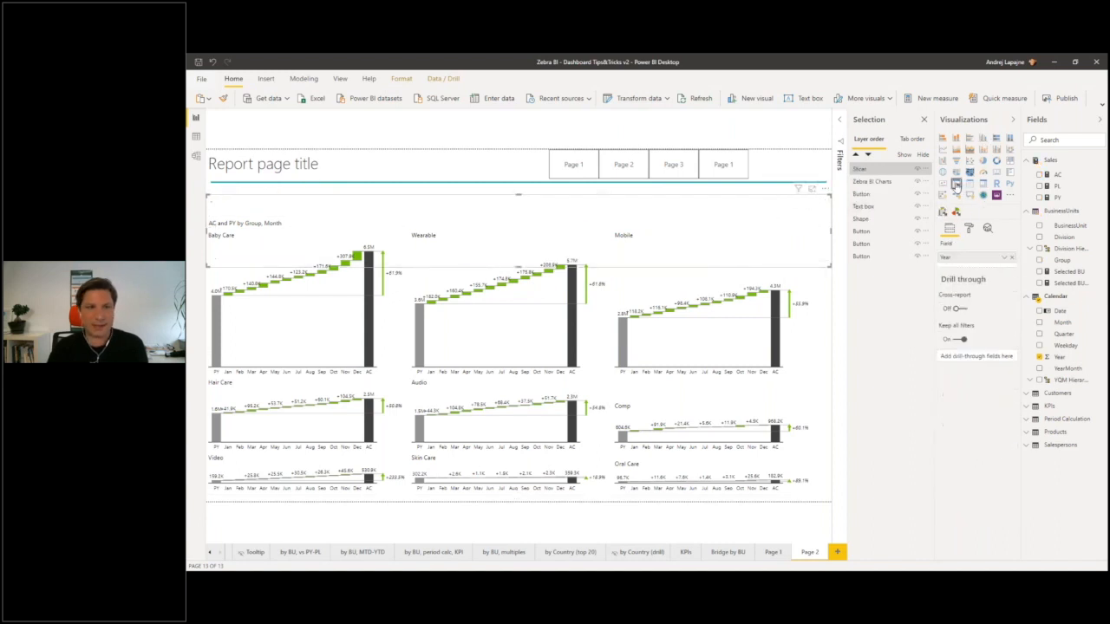
pyautogui.click(823, 206)
pyautogui.click(787, 228)
pyautogui.moveTo(351, 210)
pyautogui.mouseDown()
pyautogui.moveTo(350, 223)
pyautogui.moveTo(343, 195)
pyautogui.mouseUp()
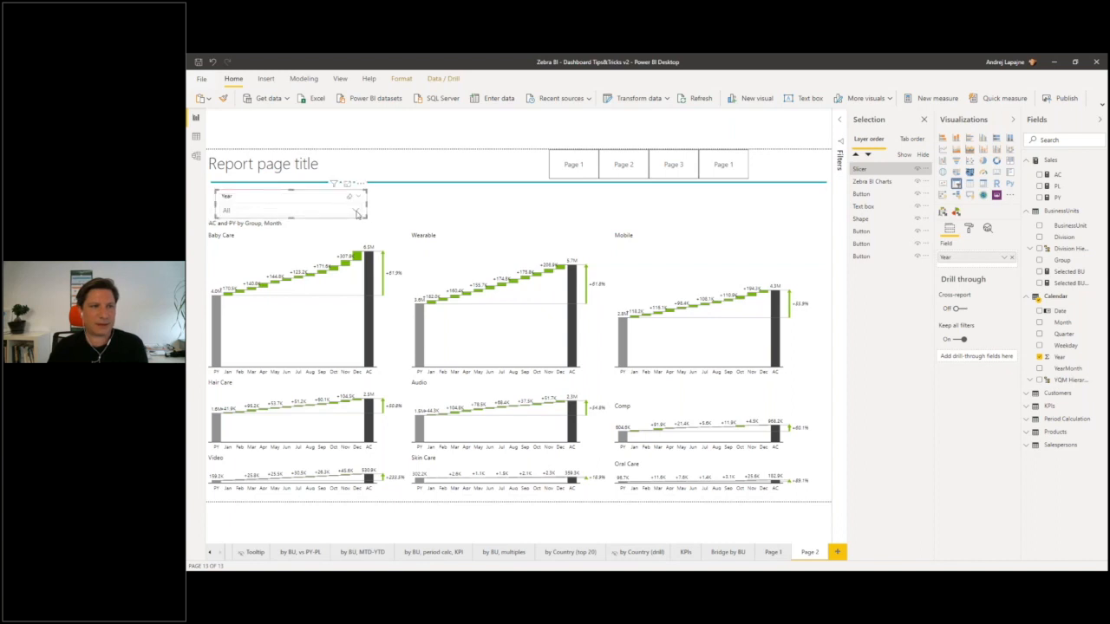
# - Filter the page to 2018 with the Year slicer and make the slicer slightly narrower
pyautogui.click(356, 213)
pyautogui.click(228, 240)
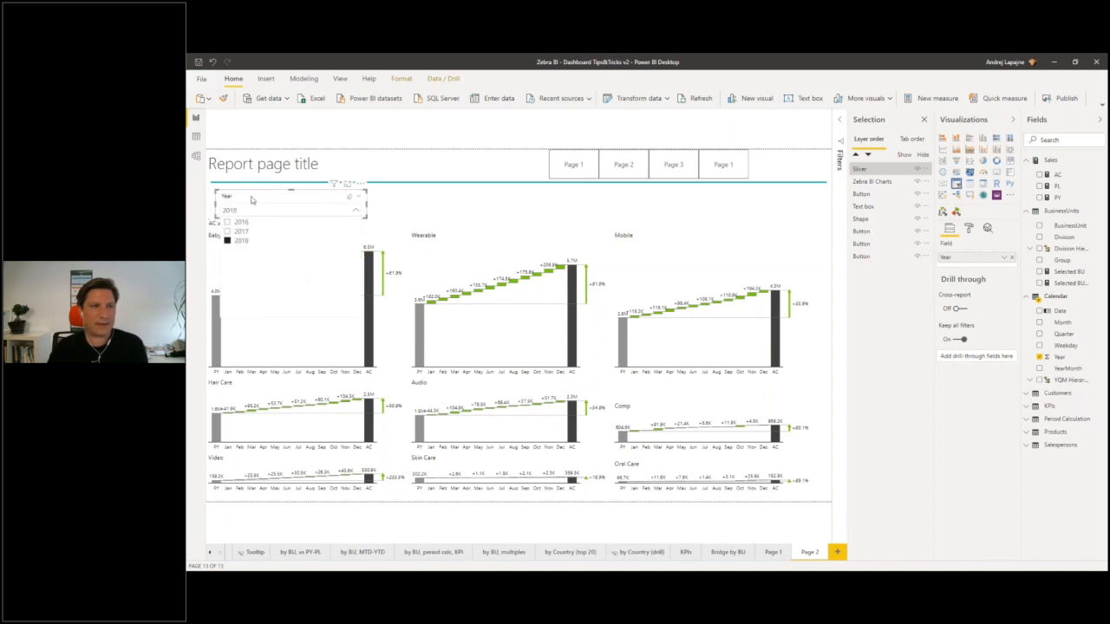
pyautogui.click(251, 200)
pyautogui.moveTo(353, 218); pyautogui.dragTo(352, 219)
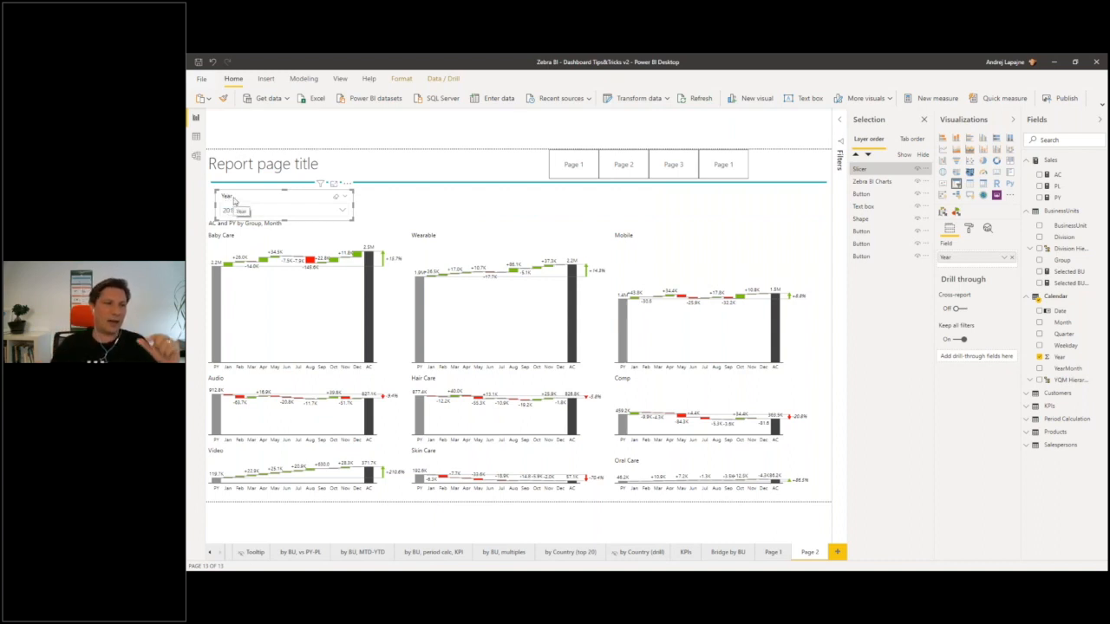
pyautogui.click(340, 210)
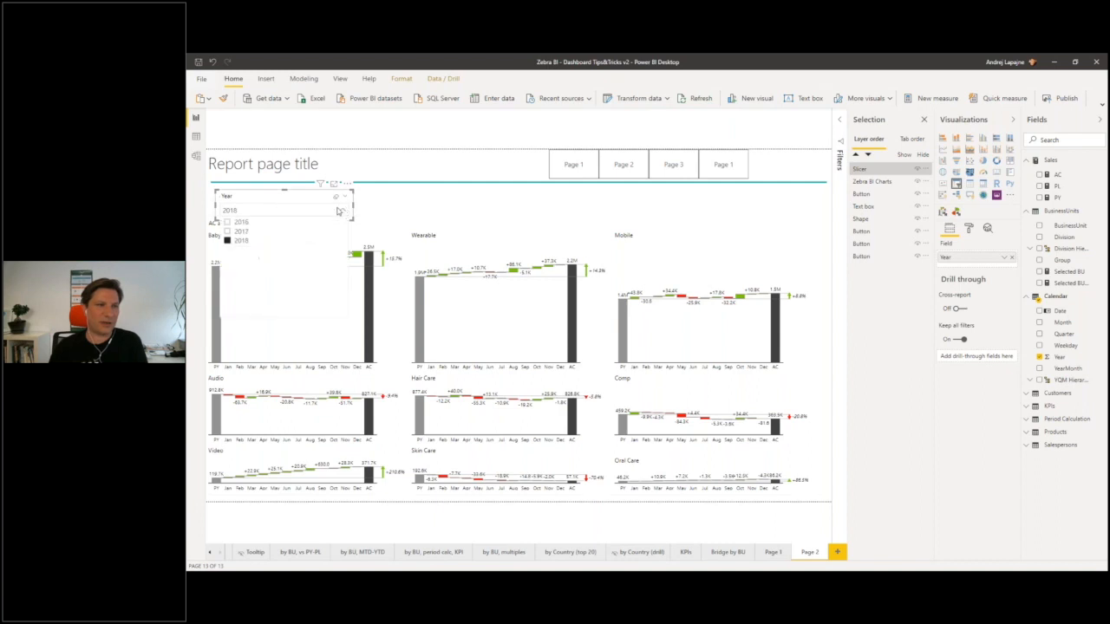
pyautogui.click(344, 211)
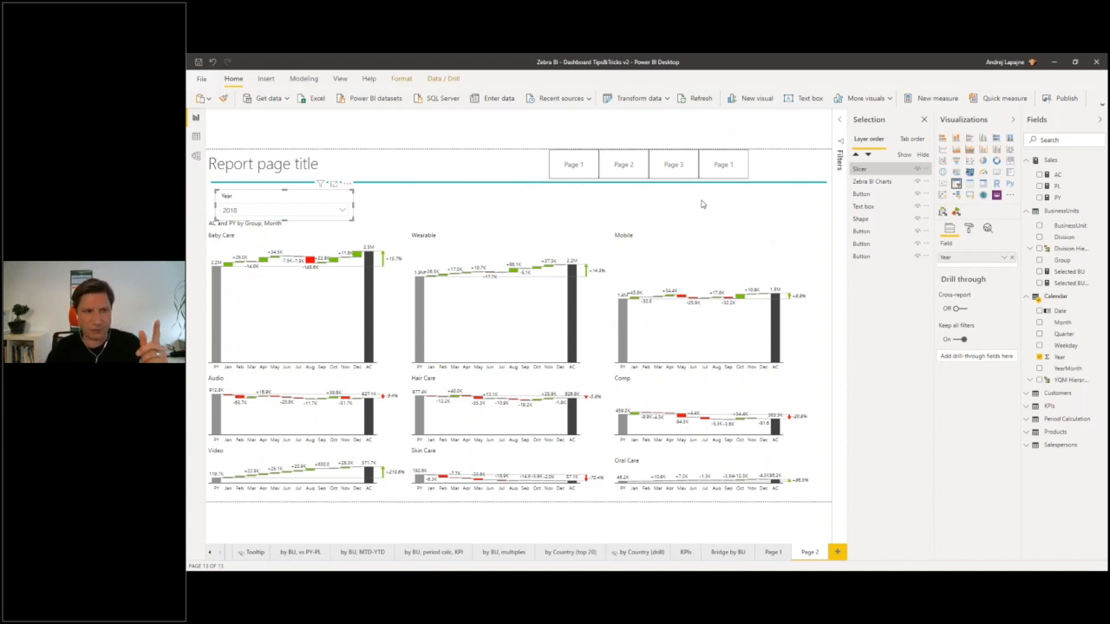
# - Turn off the slicer header of the Year slicer
pyautogui.click(968, 229)
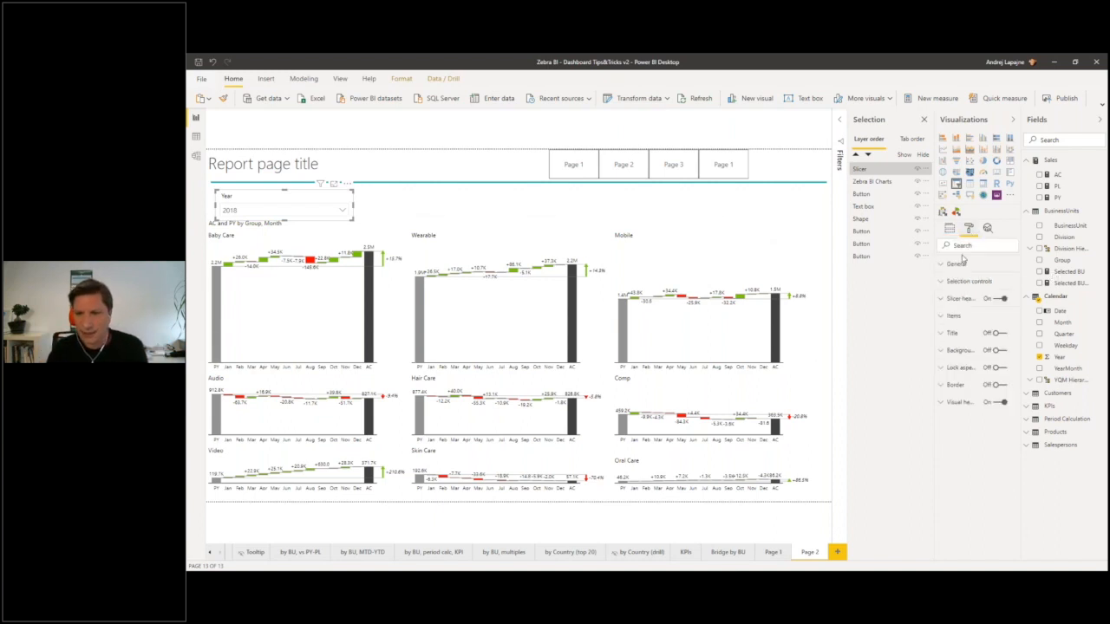
pyautogui.click(999, 299)
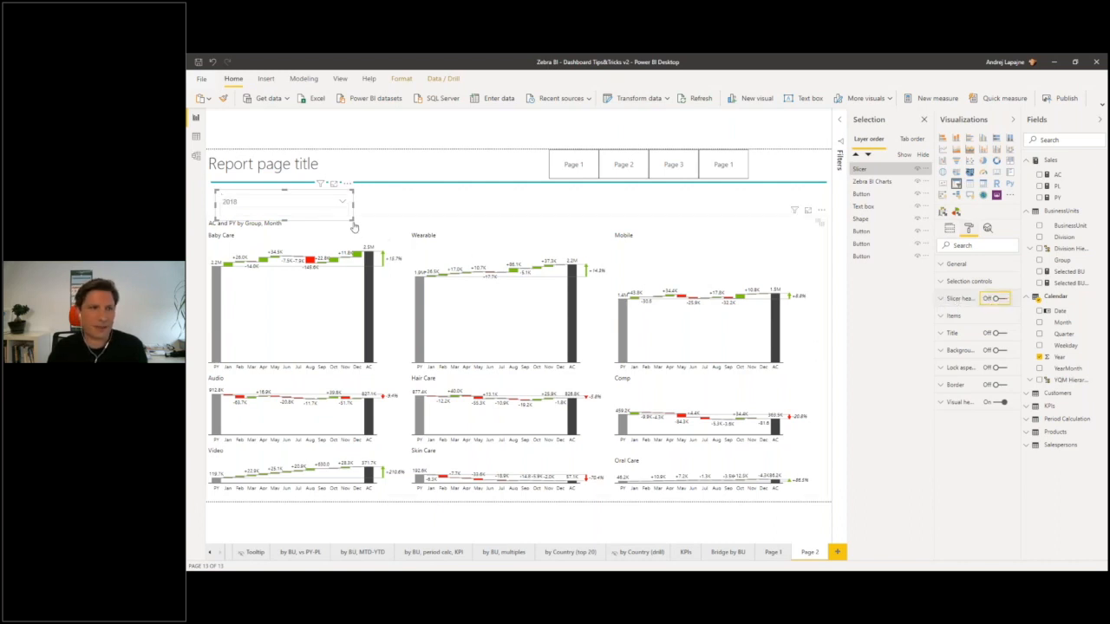
# - Shrink the Year slicer and shift it along the filter strip to leave room for another slicer before it
pyautogui.moveTo(352, 218); pyautogui.dragTo(351, 195)
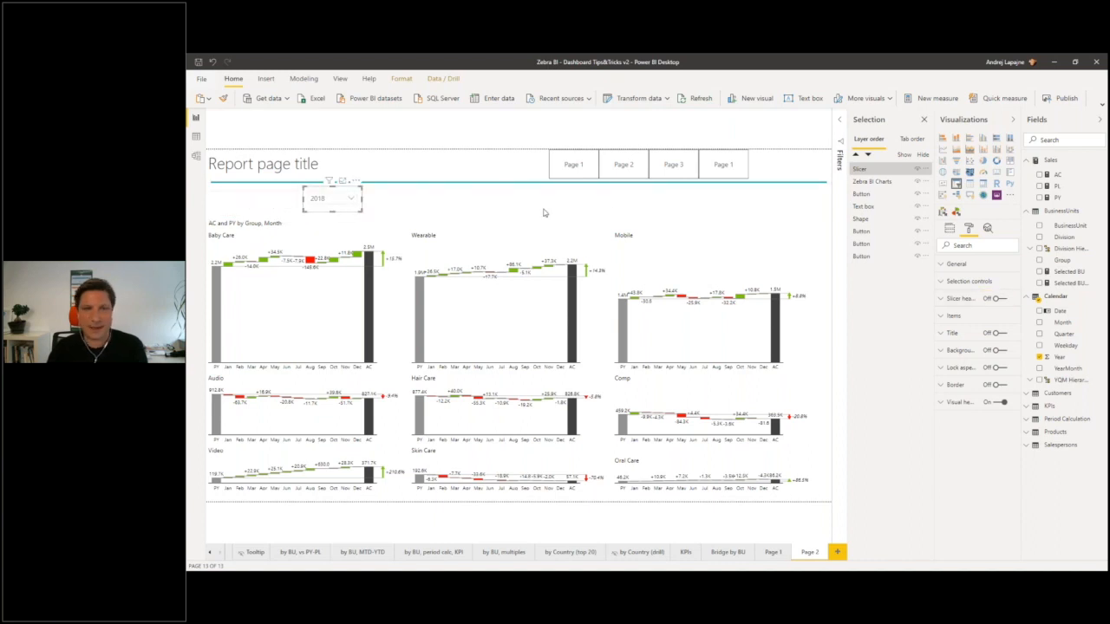
pyautogui.click(413, 223)
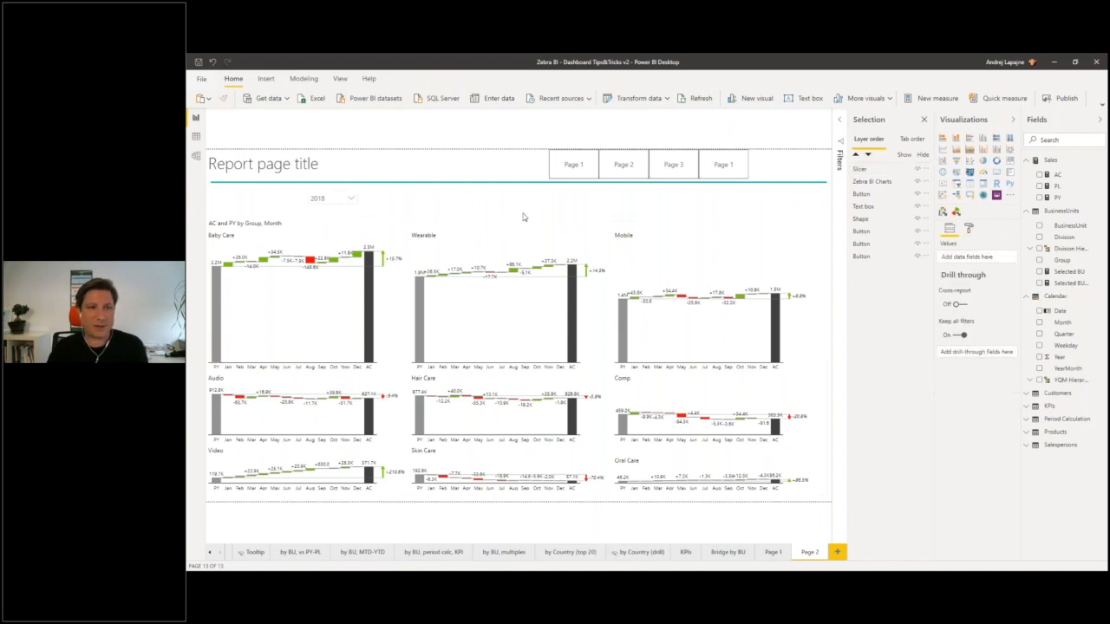
# - Add a KPI slicer in dropdown style and size it to fit in the strip before the Year slicer
pyautogui.click(1041, 407)
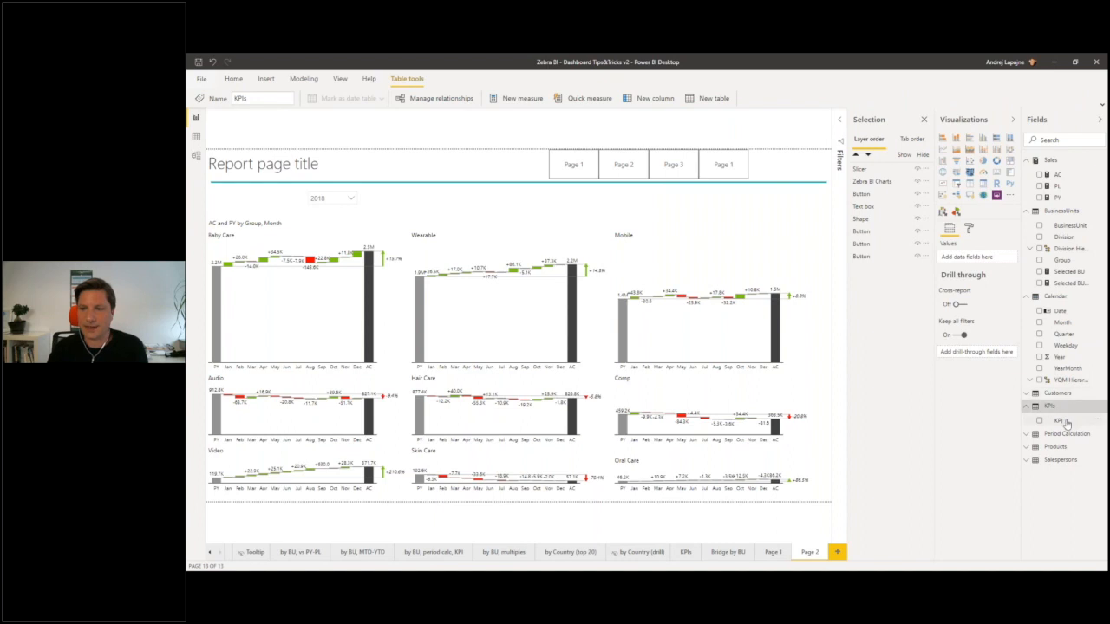
pyautogui.click(241, 200)
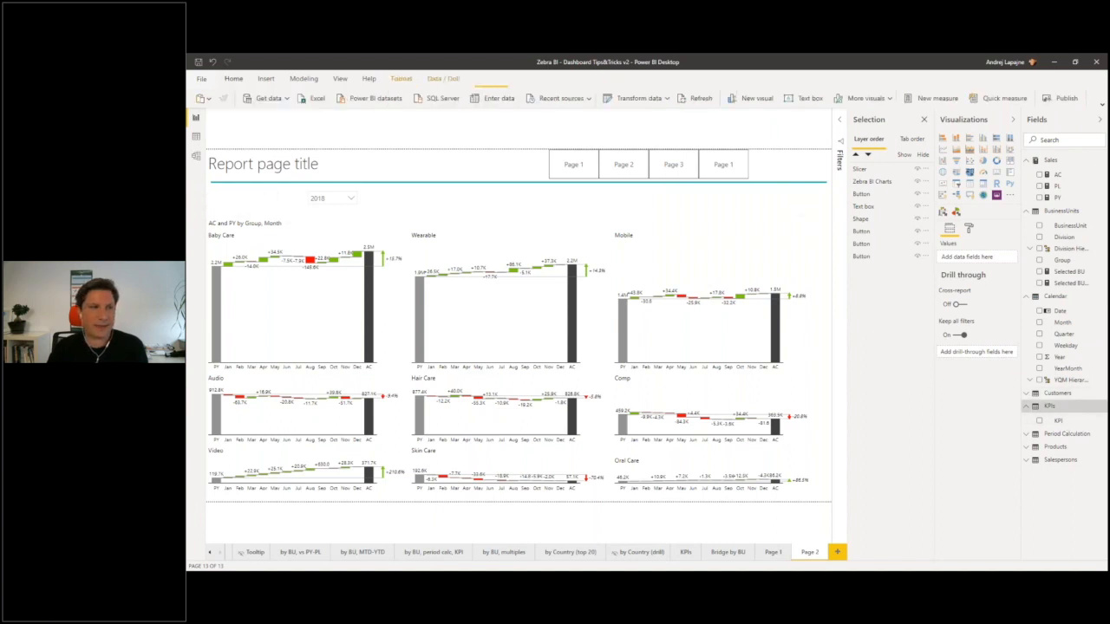
pyautogui.click(956, 183)
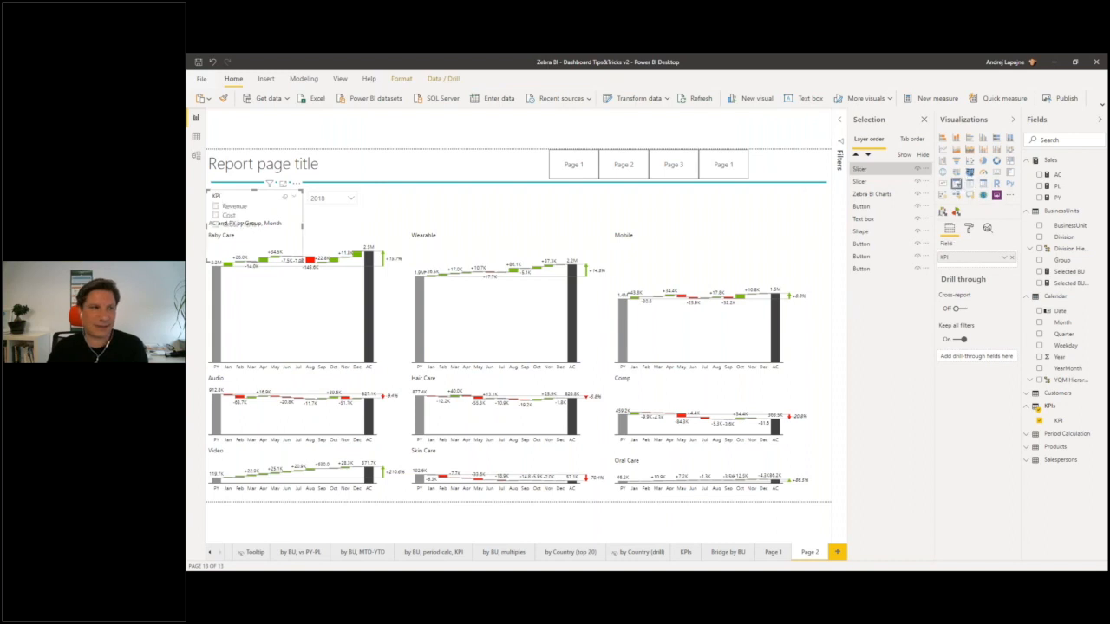
pyautogui.click(294, 199)
pyautogui.click(305, 228)
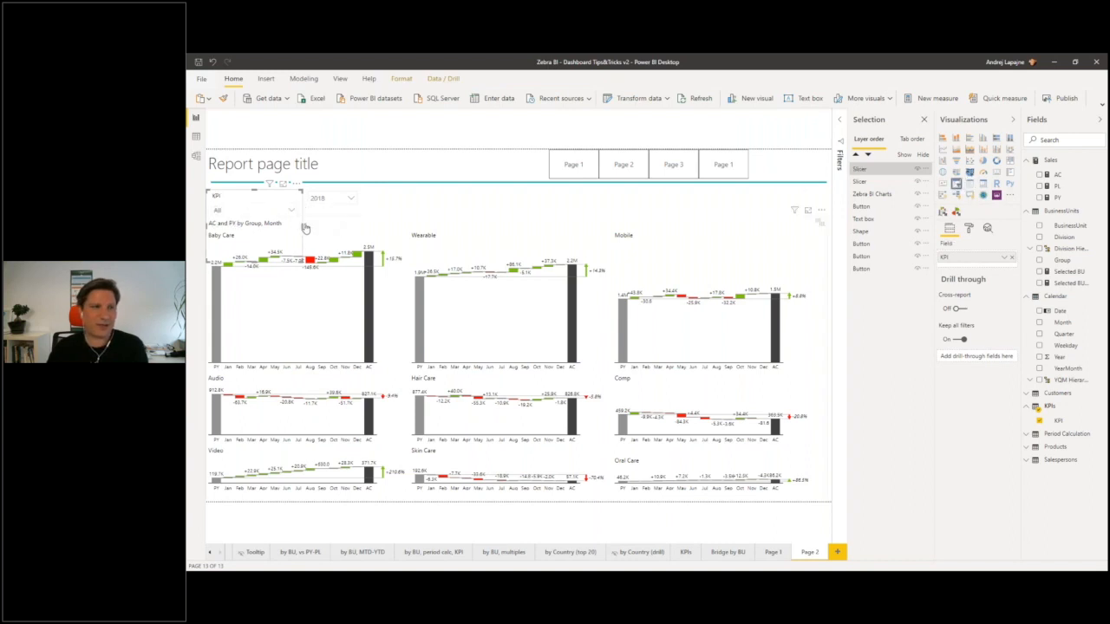
pyautogui.moveTo(302, 209); pyautogui.dragTo(251, 194)
pyautogui.click(256, 200)
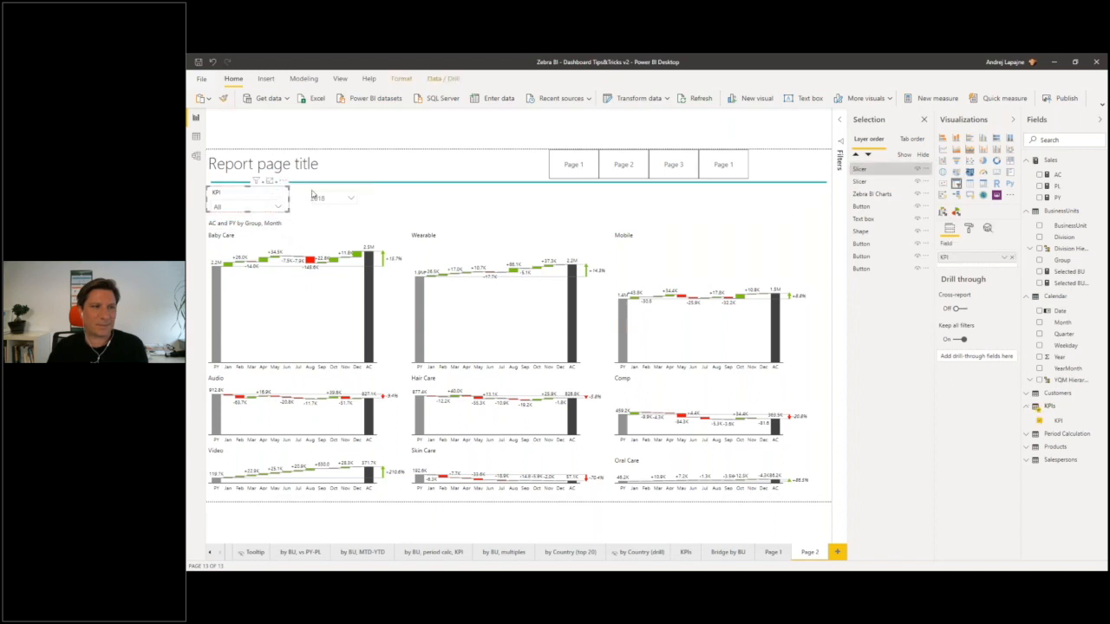
# - Copy the Year slicer's formatting onto the KPI slicer with the Format Painter
pyautogui.click(313, 195)
pyautogui.click(223, 99)
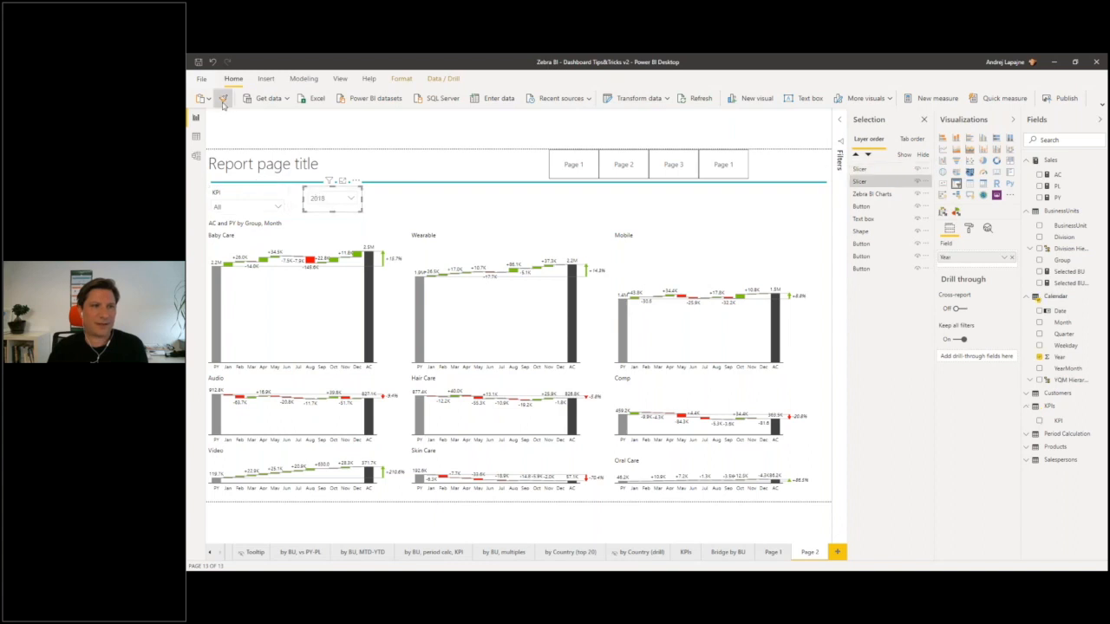
pyautogui.click(239, 193)
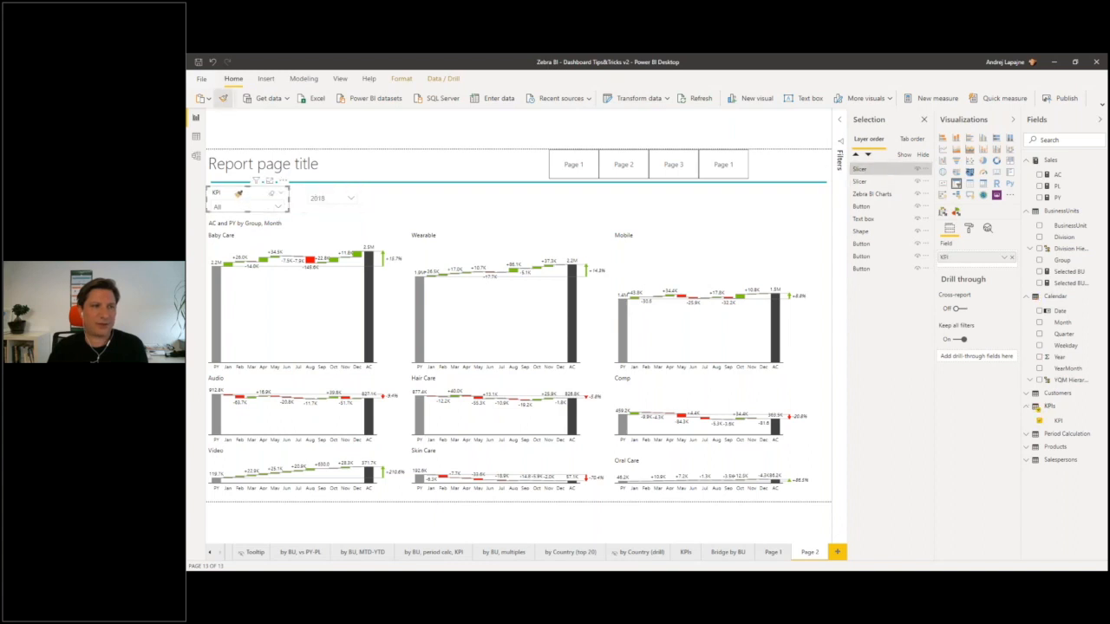
pyautogui.click(295, 206)
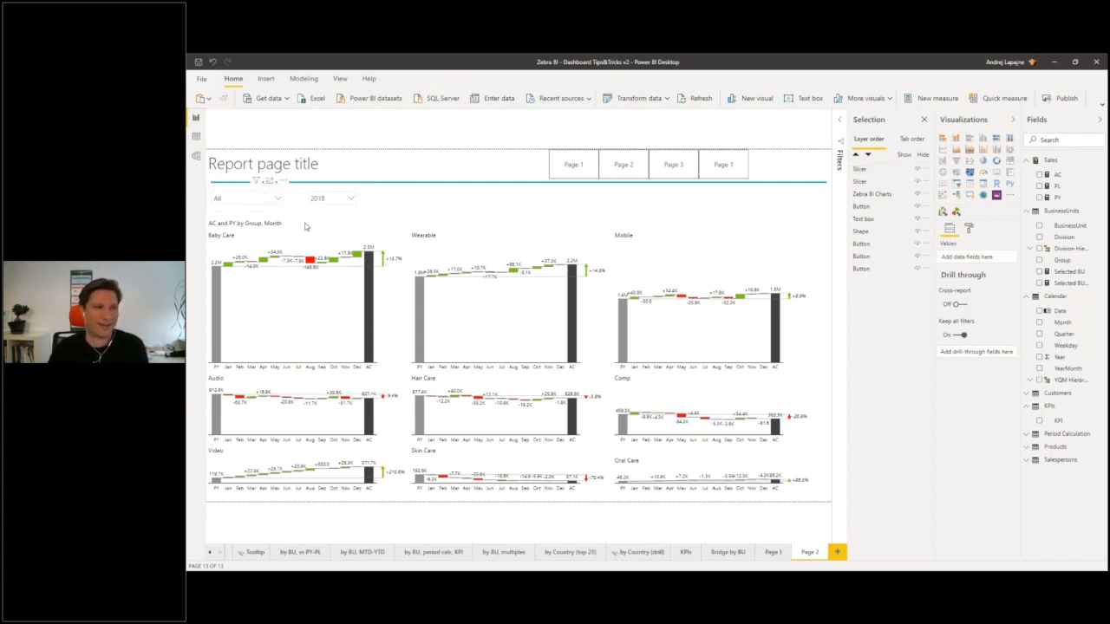
# - Set the KPI slicer to Revenue and move the Year slicer closer to it
pyautogui.click(238, 199)
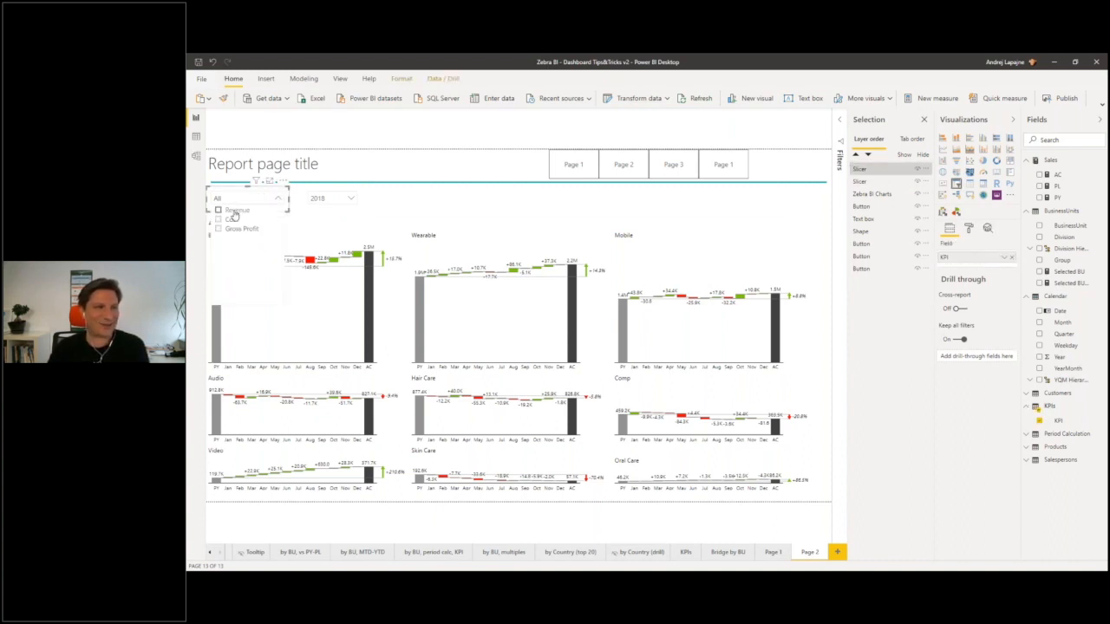
pyautogui.click(234, 211)
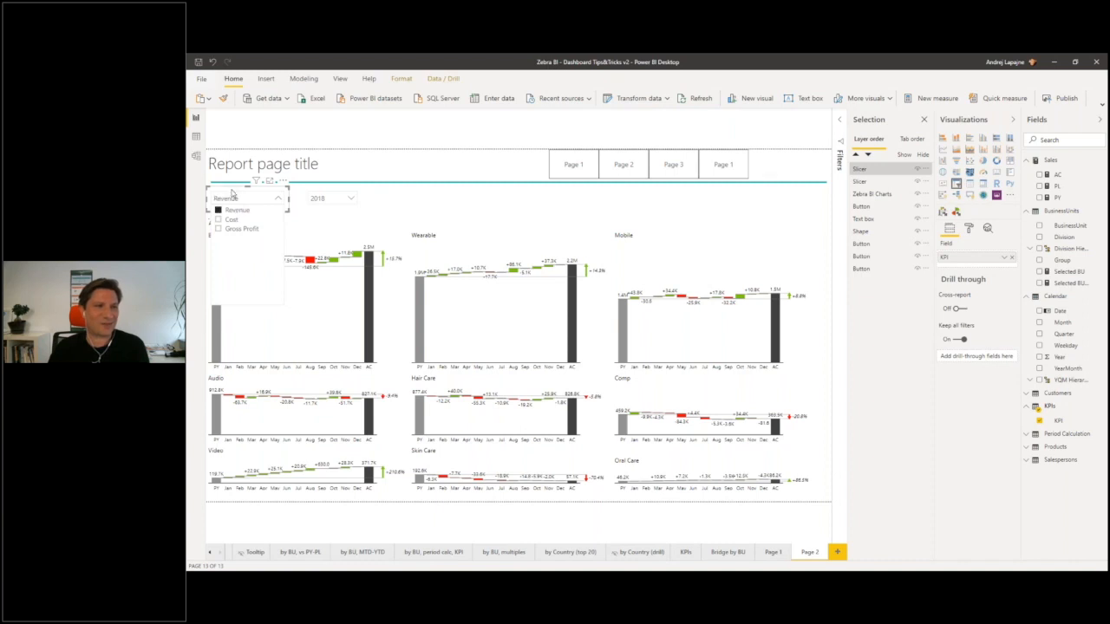
pyautogui.click(233, 192)
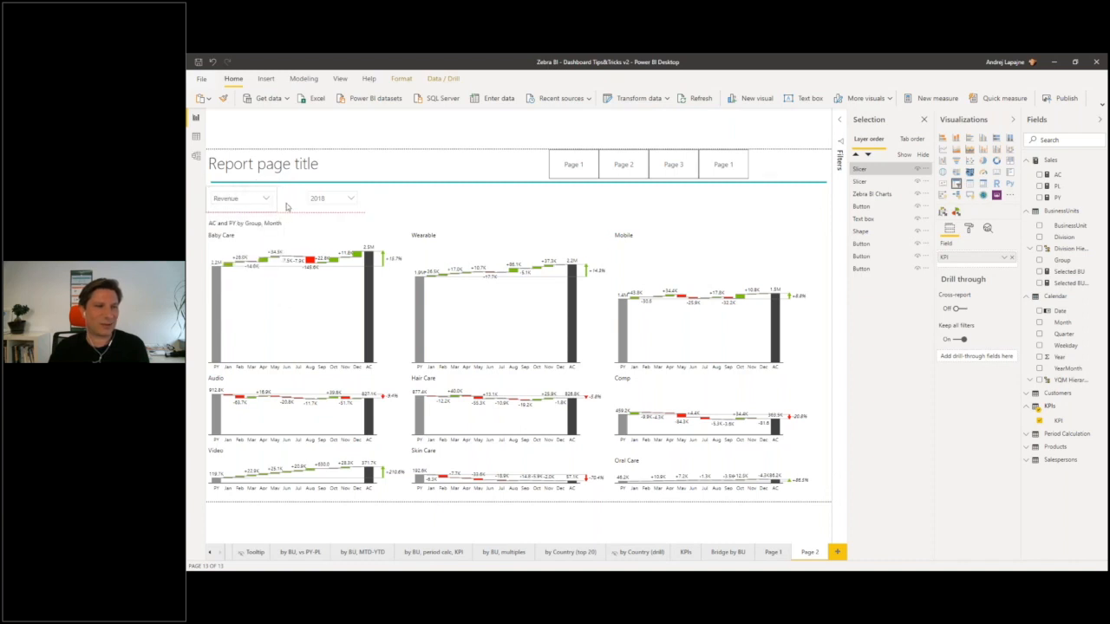
pyautogui.moveTo(328, 194); pyautogui.dragTo(314, 193)
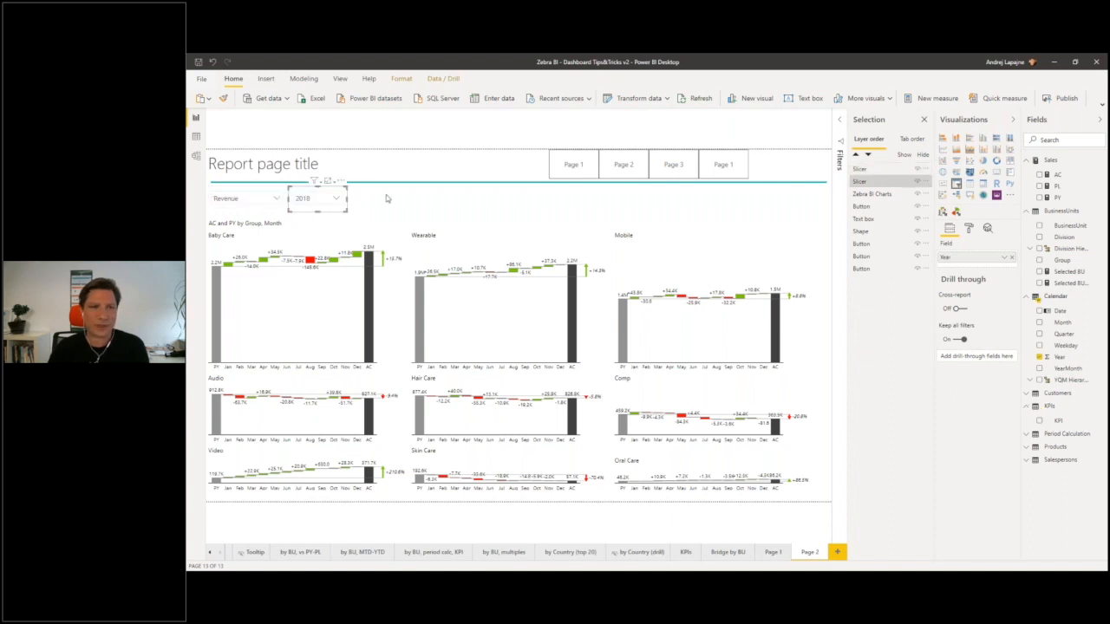
pyautogui.click(386, 196)
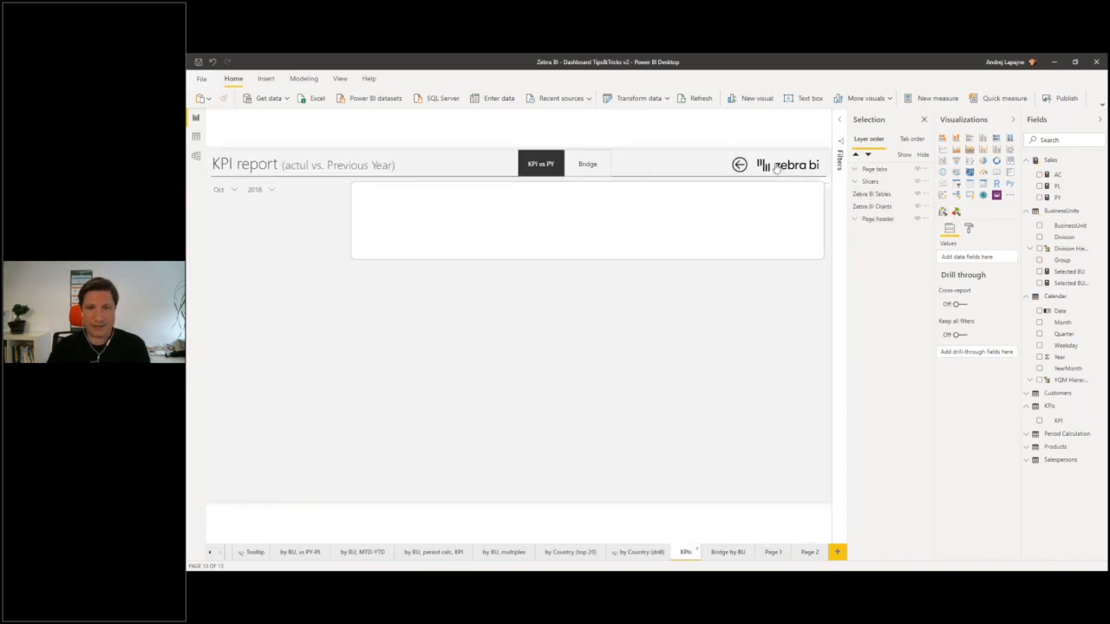
# - Examine the Page header group on the KPIs page, especially its logotype and home button
pyautogui.click(776, 168)
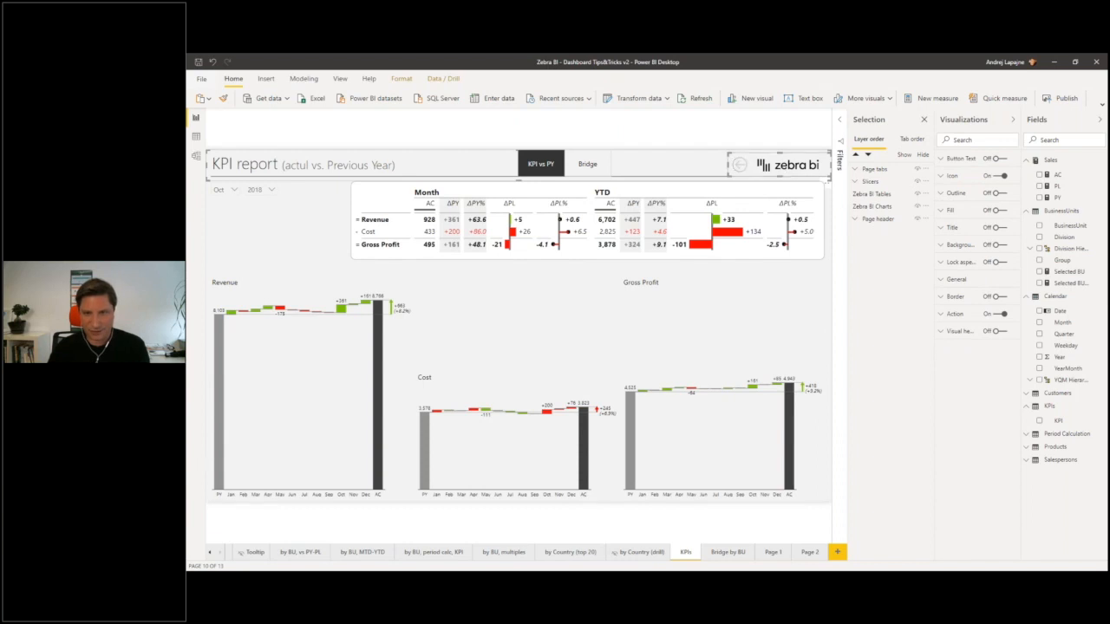
pyautogui.click(854, 222)
pyautogui.click(873, 269)
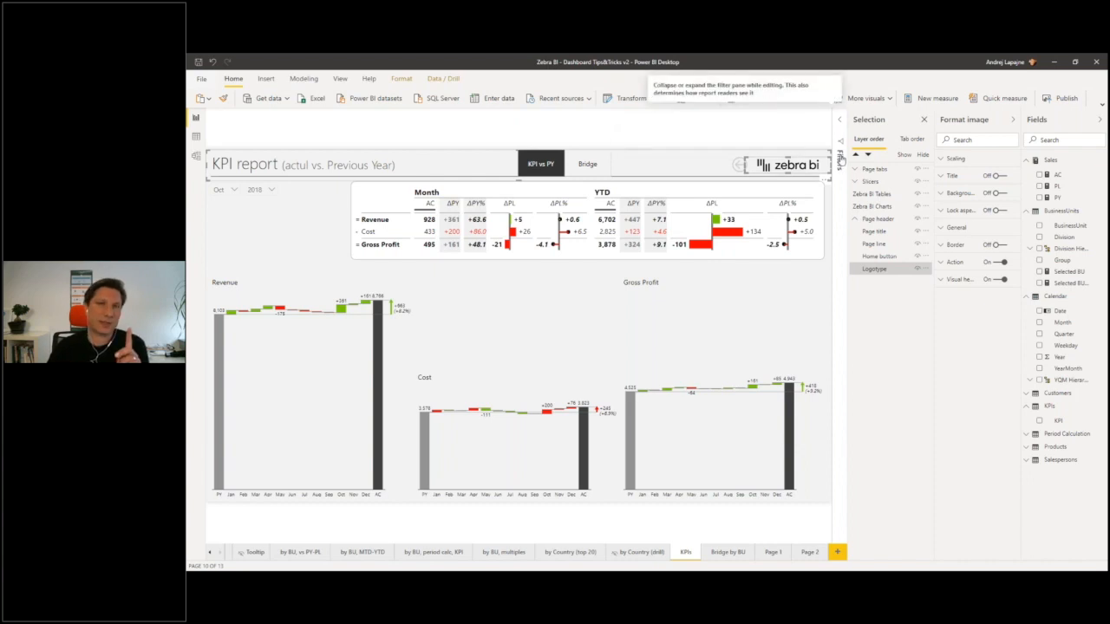
pyautogui.click(879, 257)
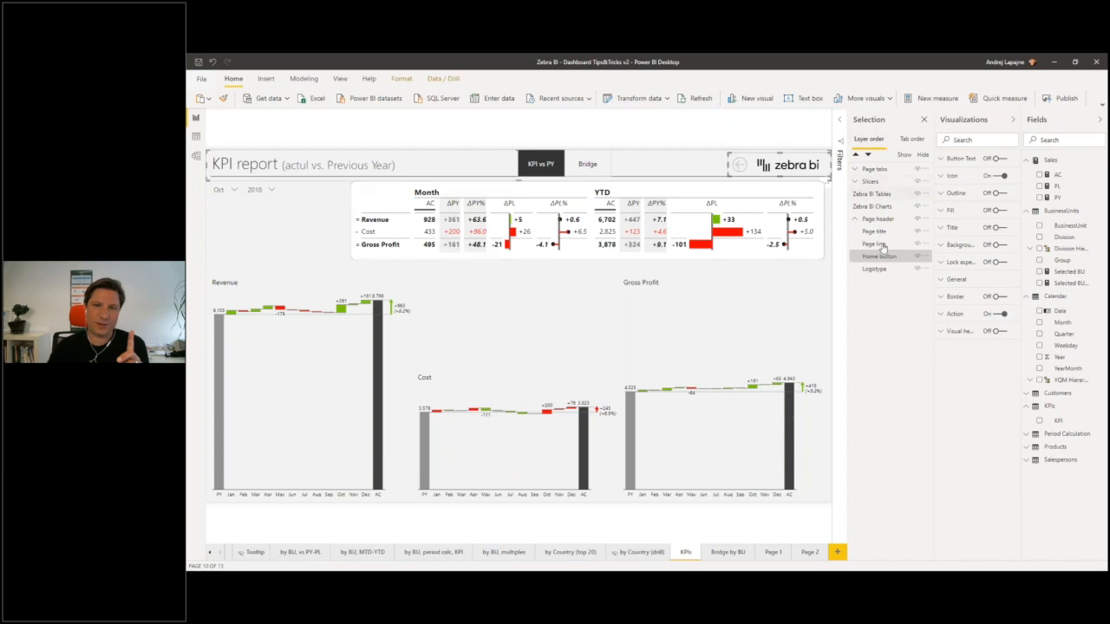
pyautogui.click(875, 268)
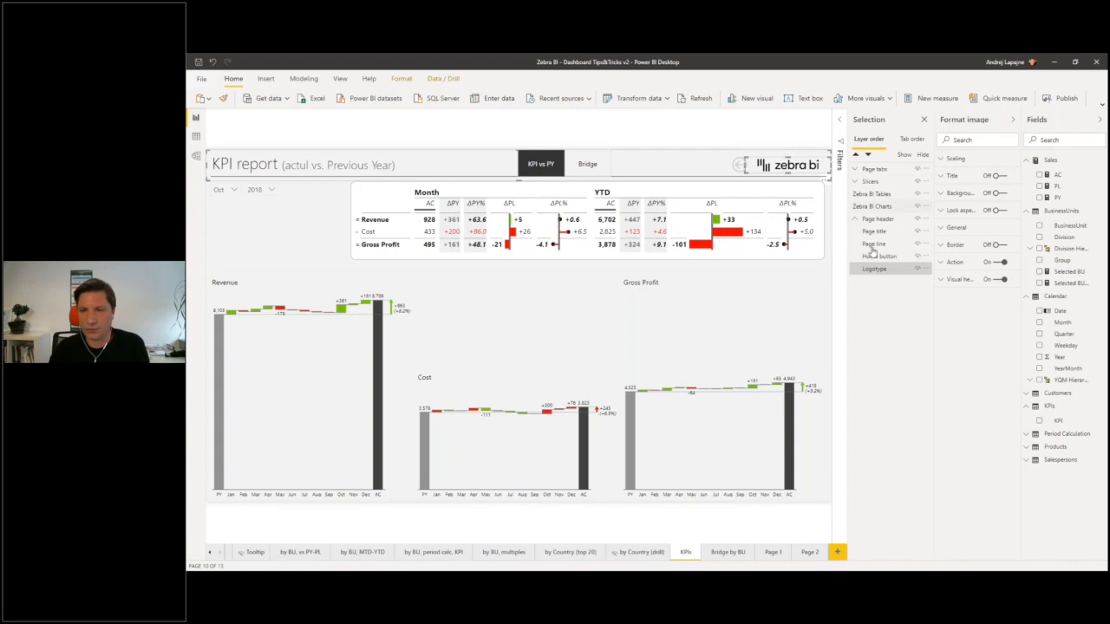
pyautogui.click(875, 176)
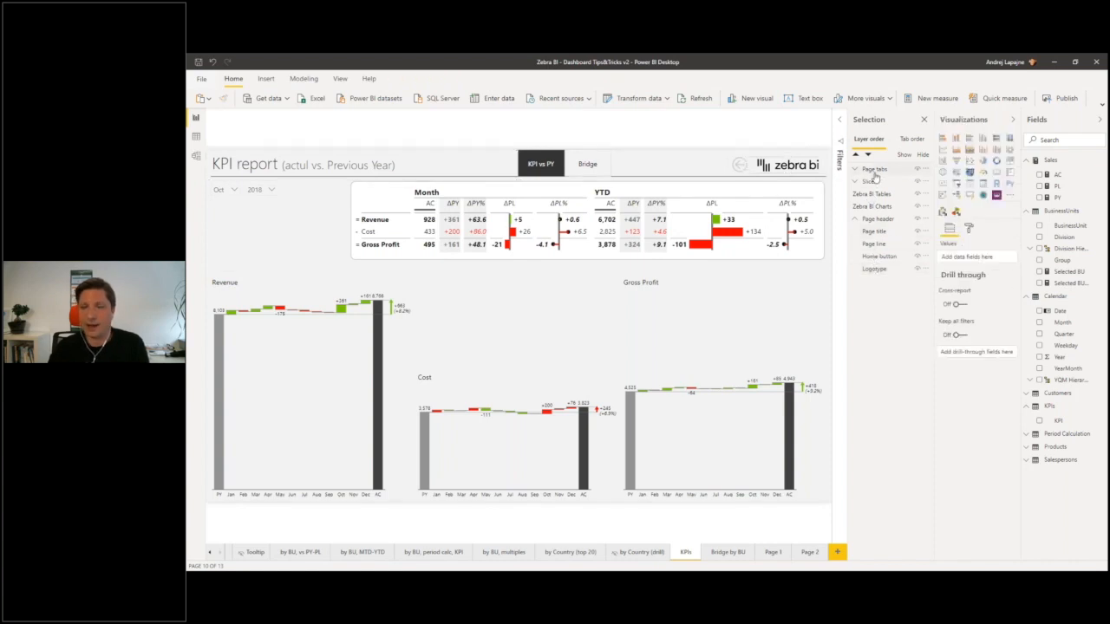
pyautogui.click(874, 257)
pyautogui.click(873, 267)
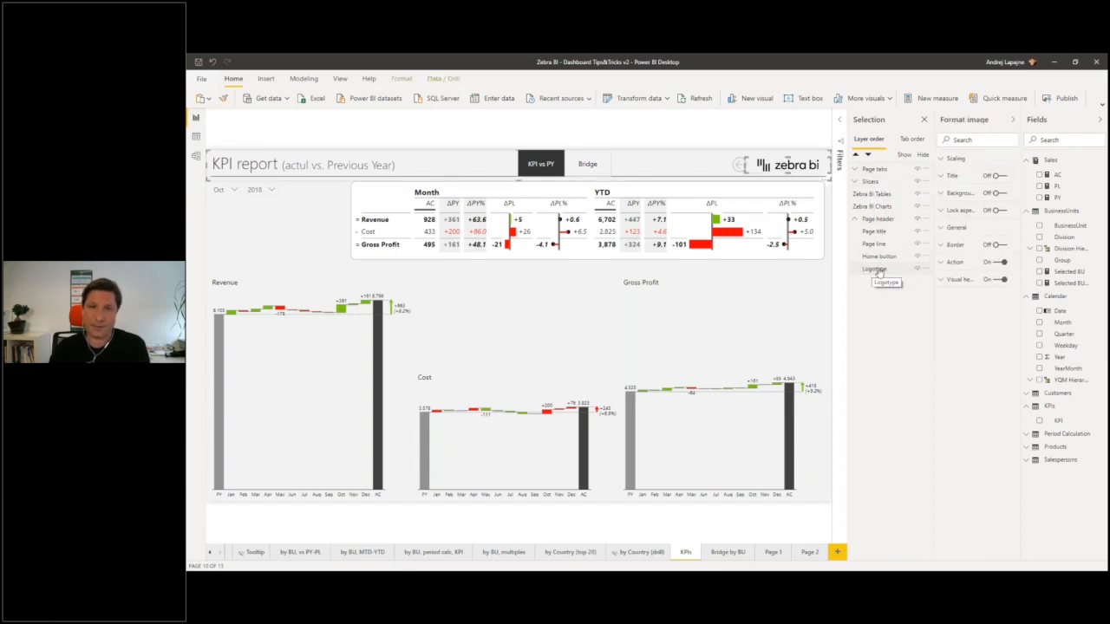
pyautogui.click(877, 270)
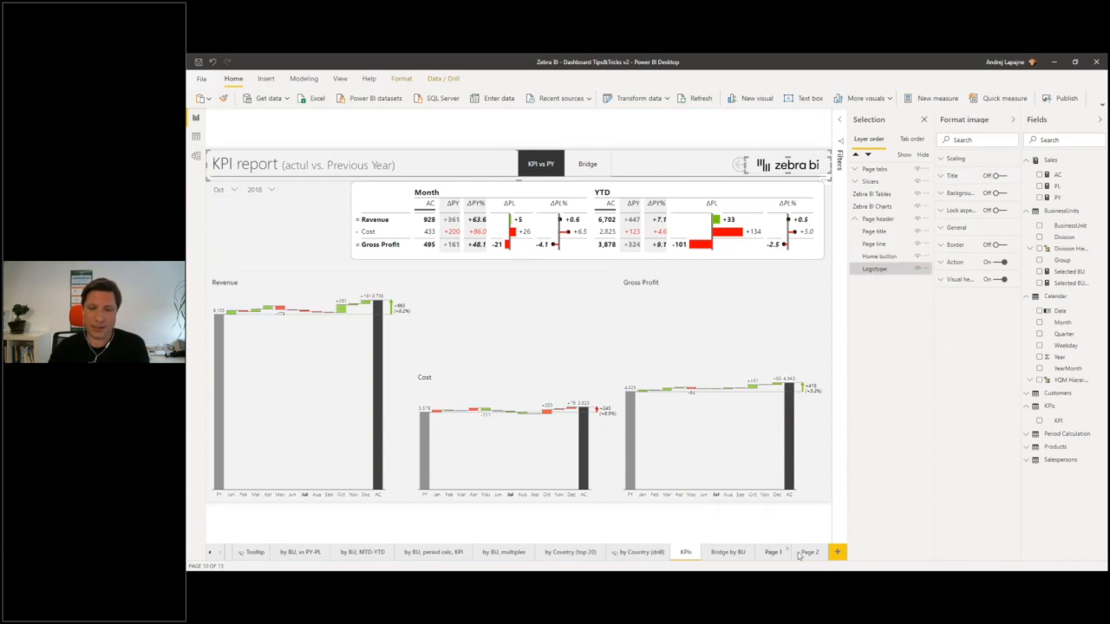
# - Insert the image logo_400.png from the Sales&Marketing 1 Branding folder on Page 2
pyautogui.click(806, 553)
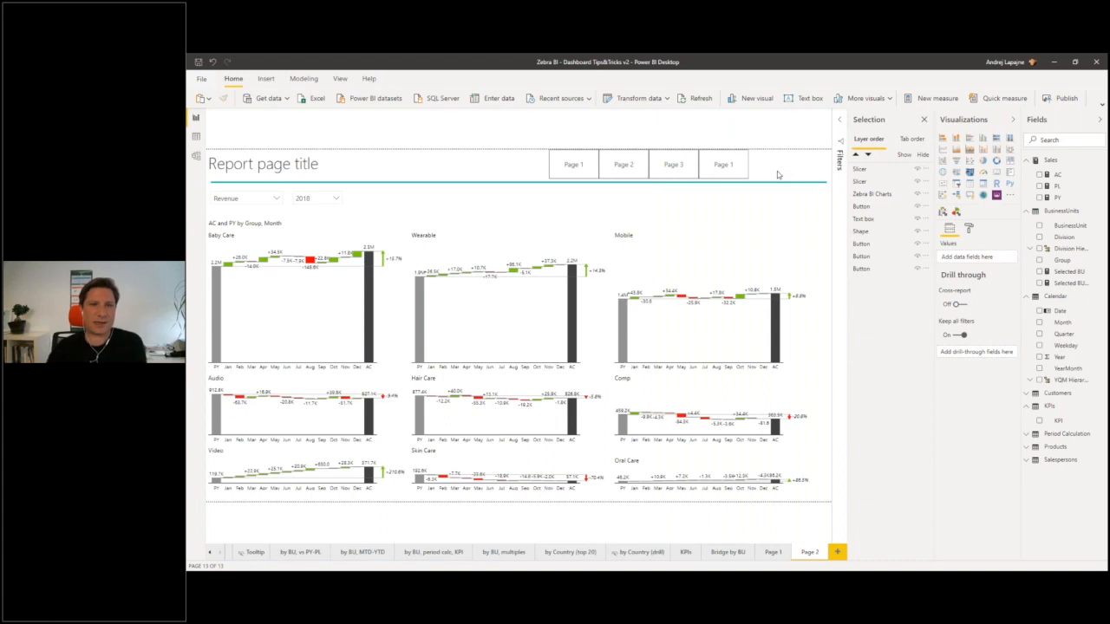
pyautogui.click(266, 79)
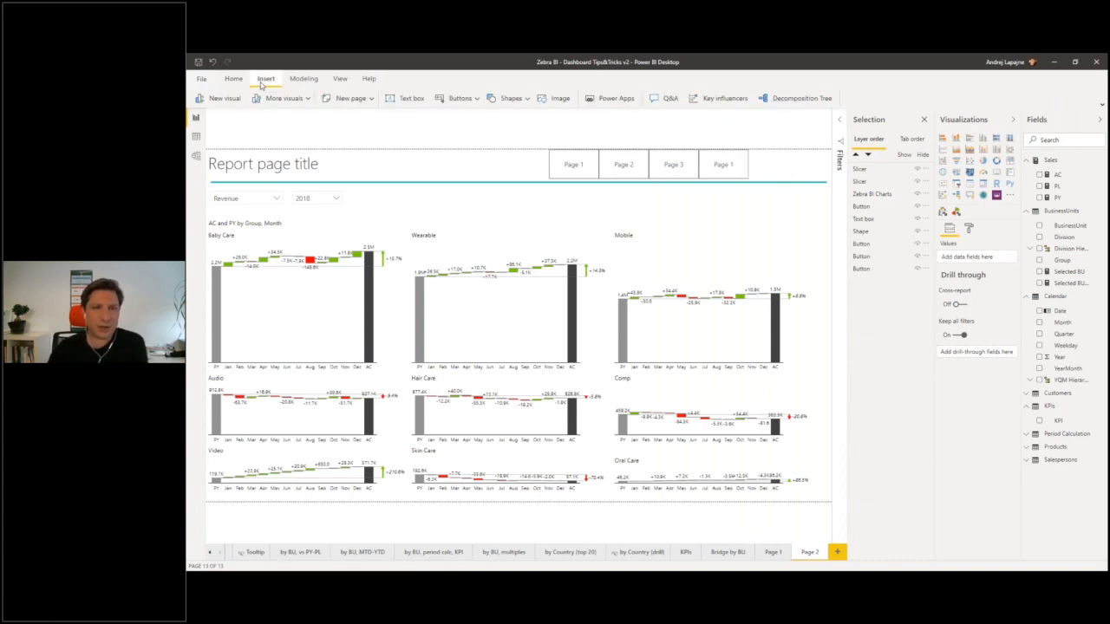
pyautogui.click(556, 103)
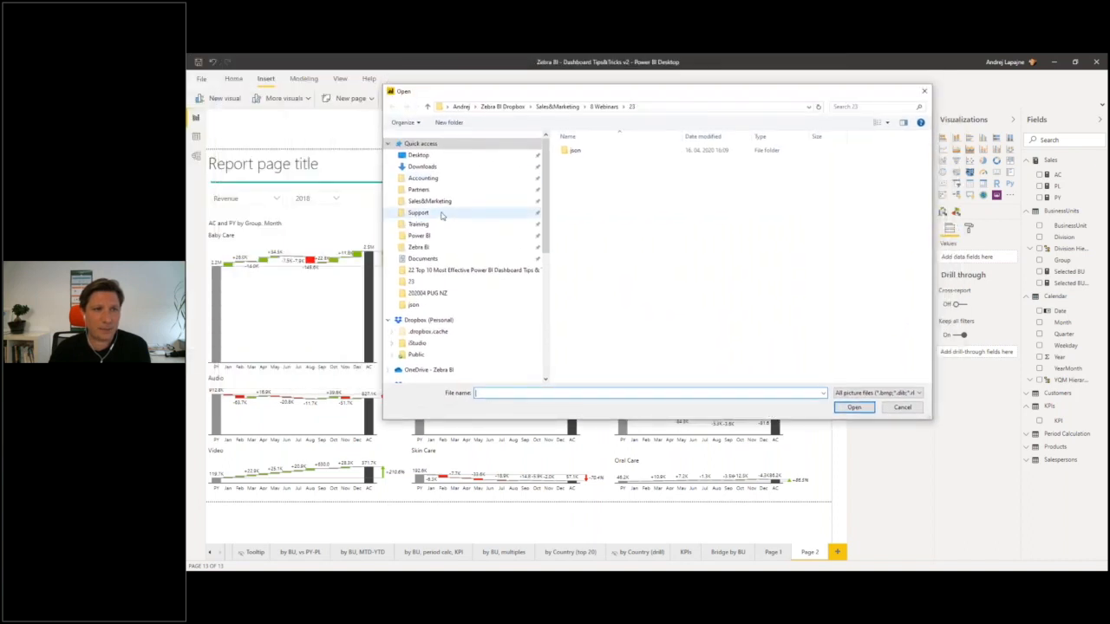
pyautogui.click(431, 201)
pyautogui.doubleClick(582, 149)
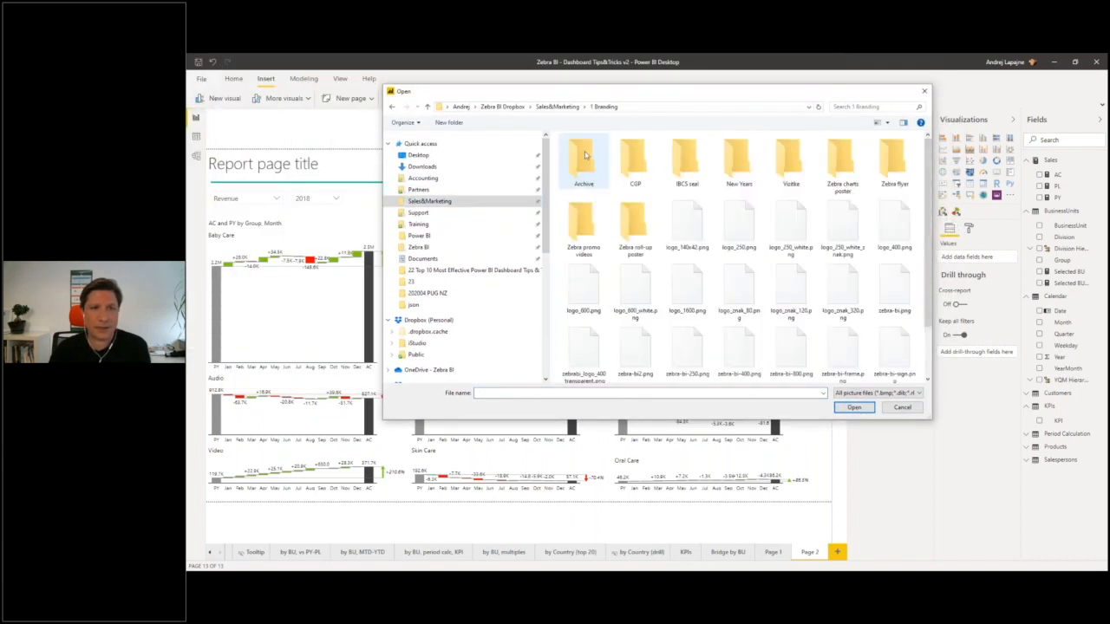
pyautogui.click(897, 241)
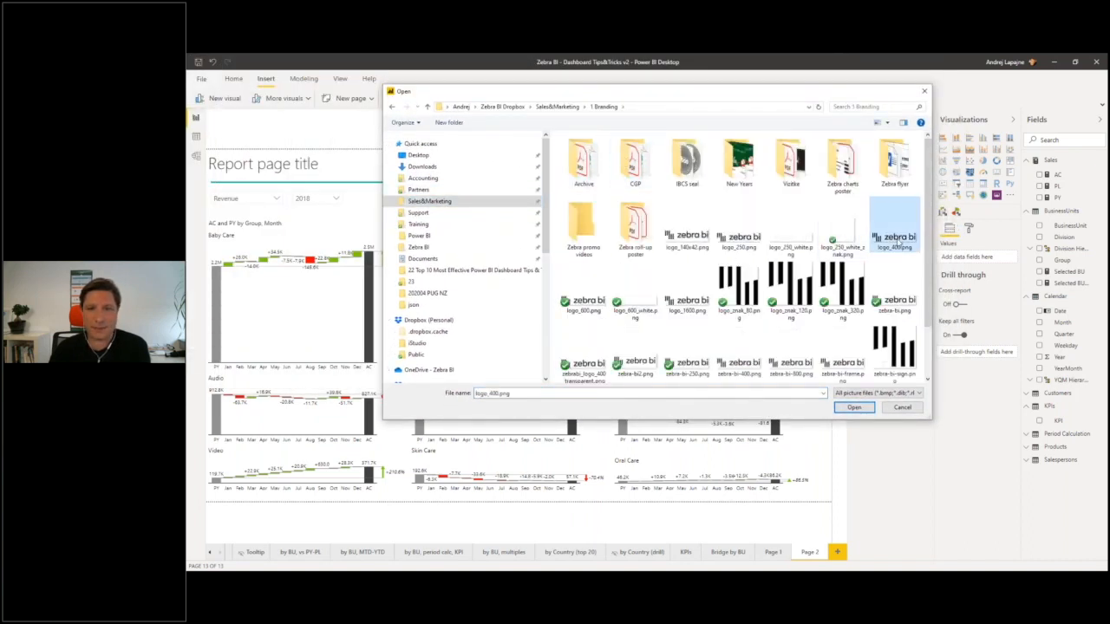
pyautogui.doubleClick(897, 241)
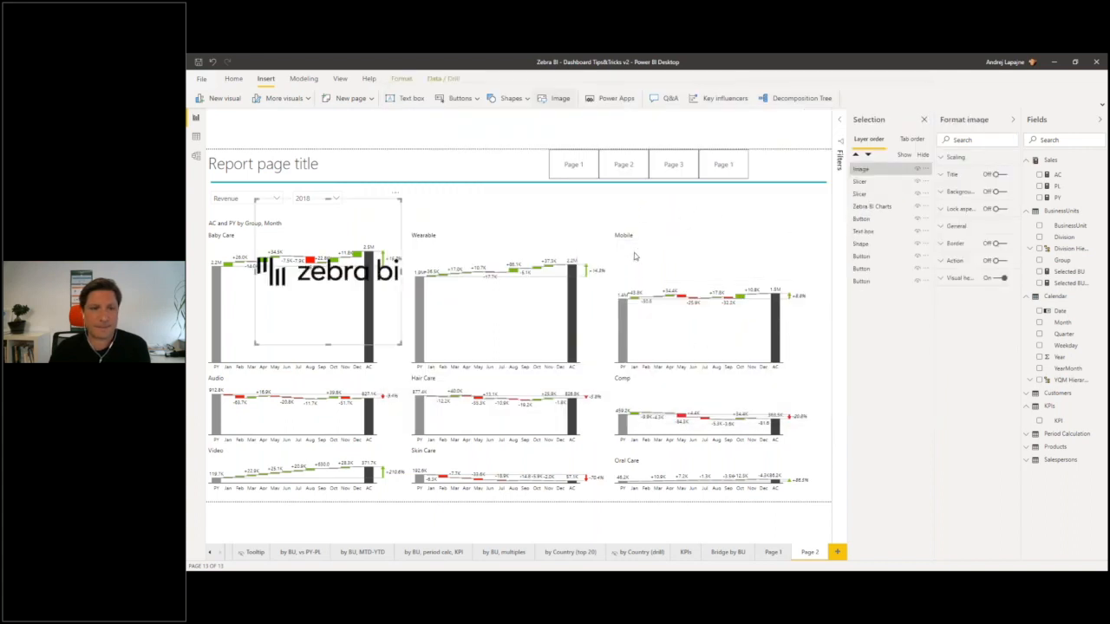
# - Shrink the logo and place it at the far end of the page header, beyond the navigation buttons
pyautogui.moveTo(400, 199); pyautogui.dragTo(814, 154)
pyautogui.click(700, 190)
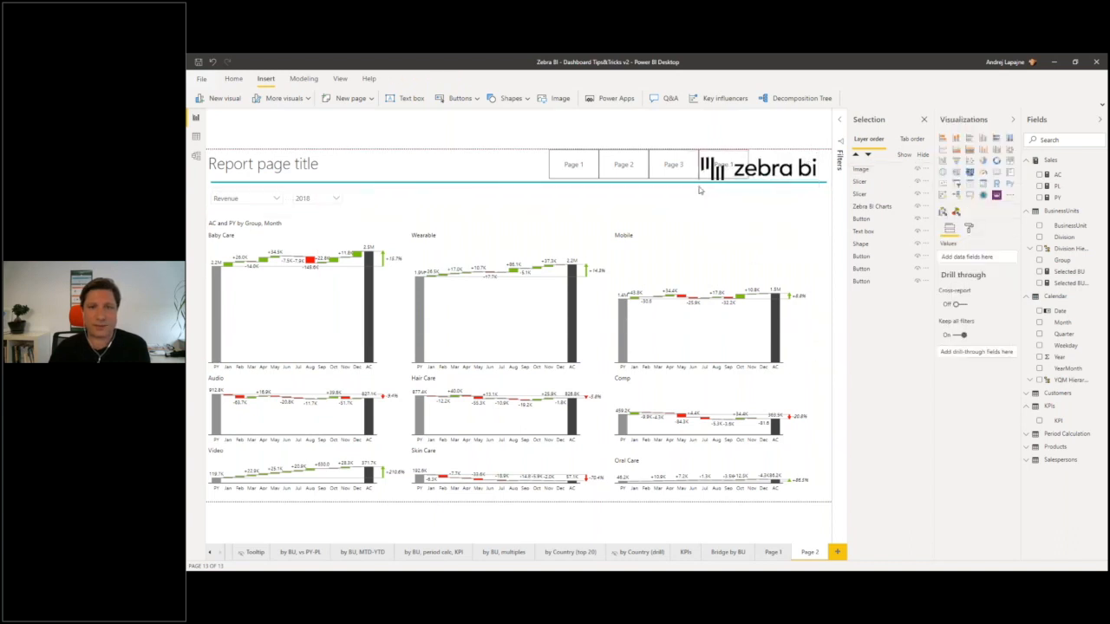
pyautogui.click(717, 173)
pyautogui.moveTo(751, 180); pyautogui.dragTo(802, 169)
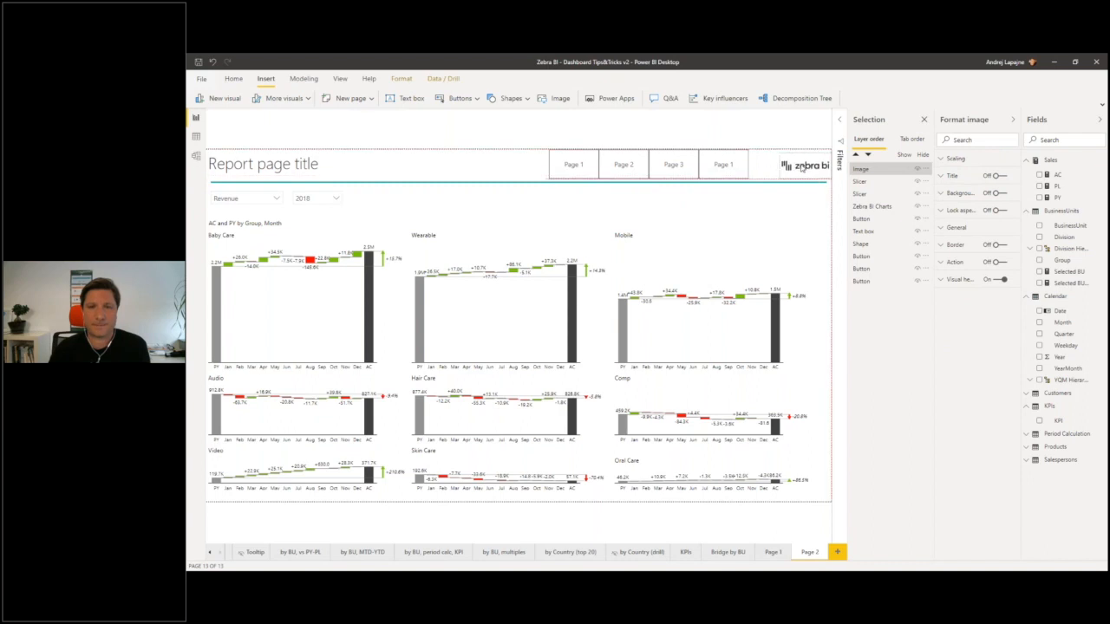
pyautogui.click(766, 207)
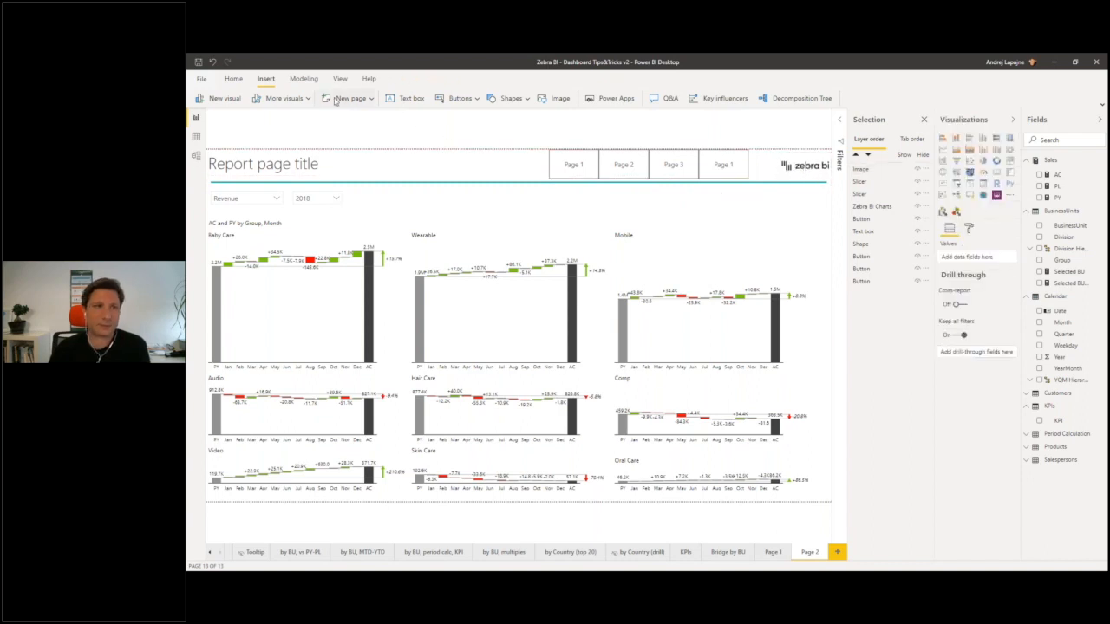
# - Add a Back button and place it in the header between the navigation buttons and the logo
pyautogui.click(458, 98)
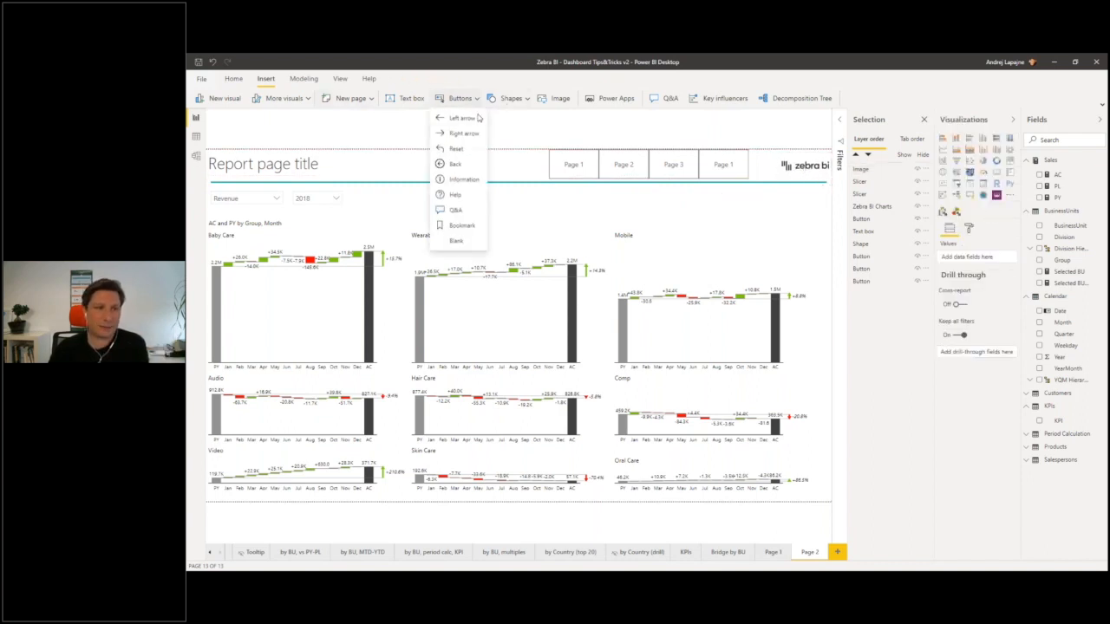
pyautogui.click(458, 165)
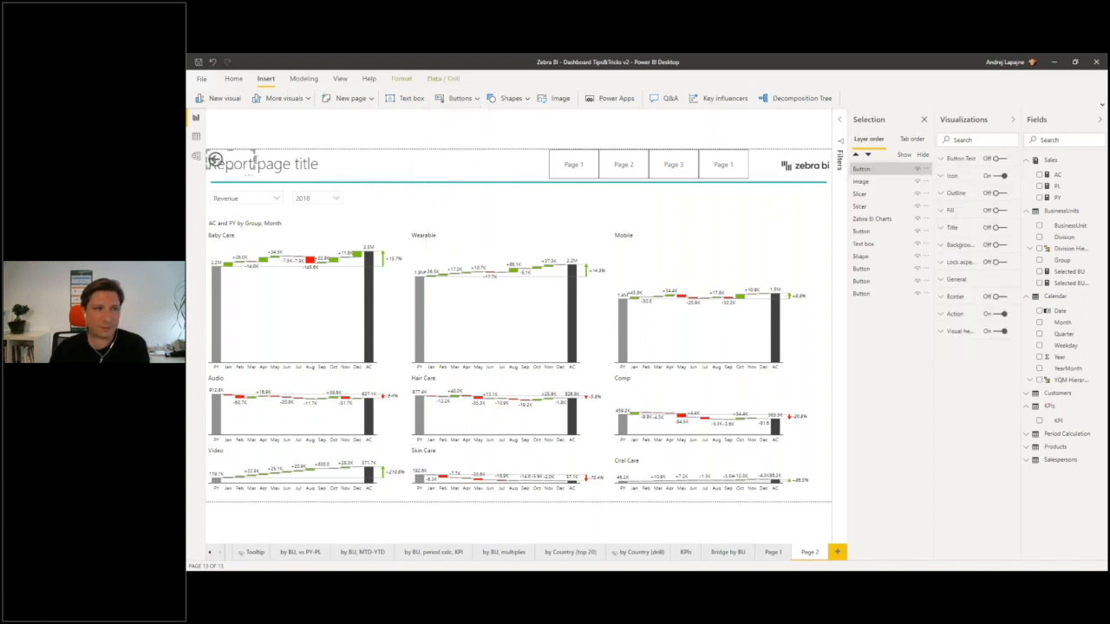
pyautogui.moveTo(216, 158); pyautogui.dragTo(799, 164)
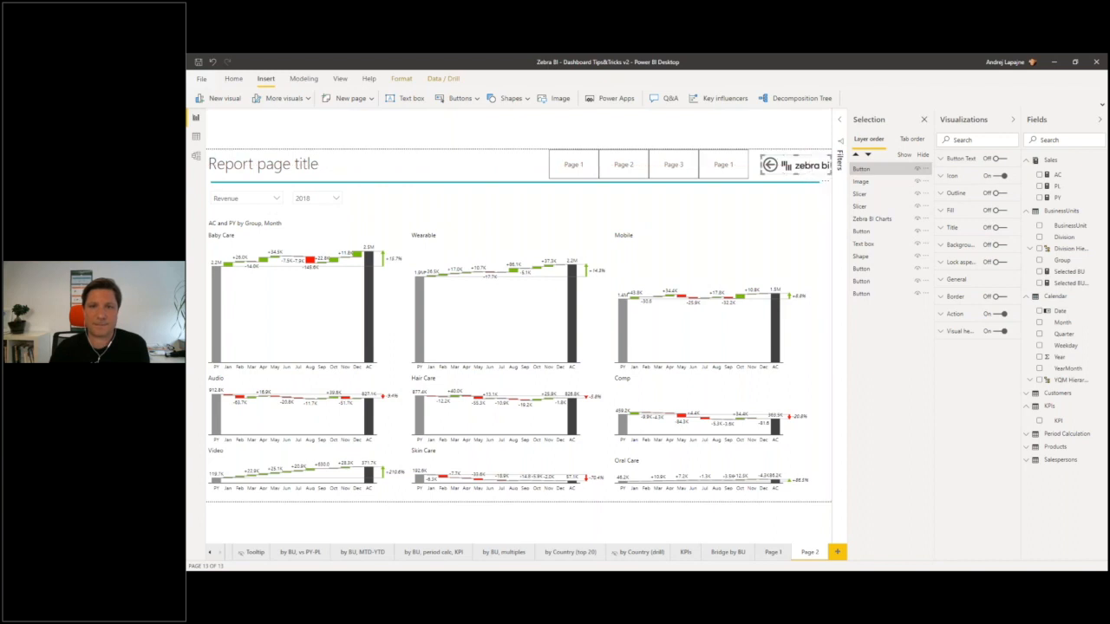
pyautogui.click(776, 197)
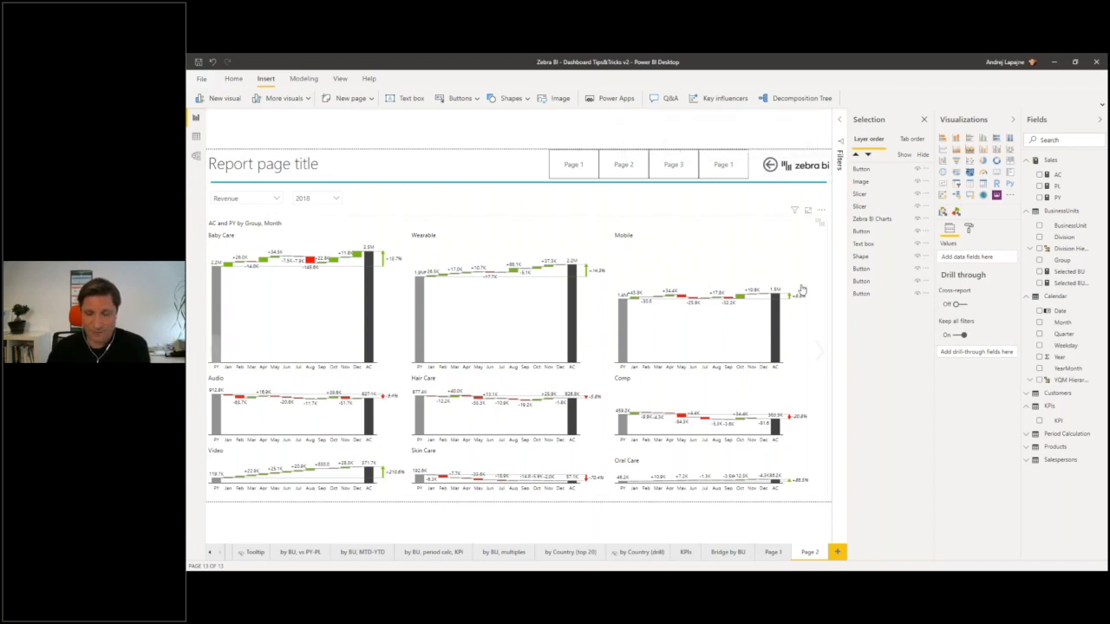
# - Add a new blank page, Page 3, and paste copies of Page 2's four navigation buttons onto it
pyautogui.click(837, 552)
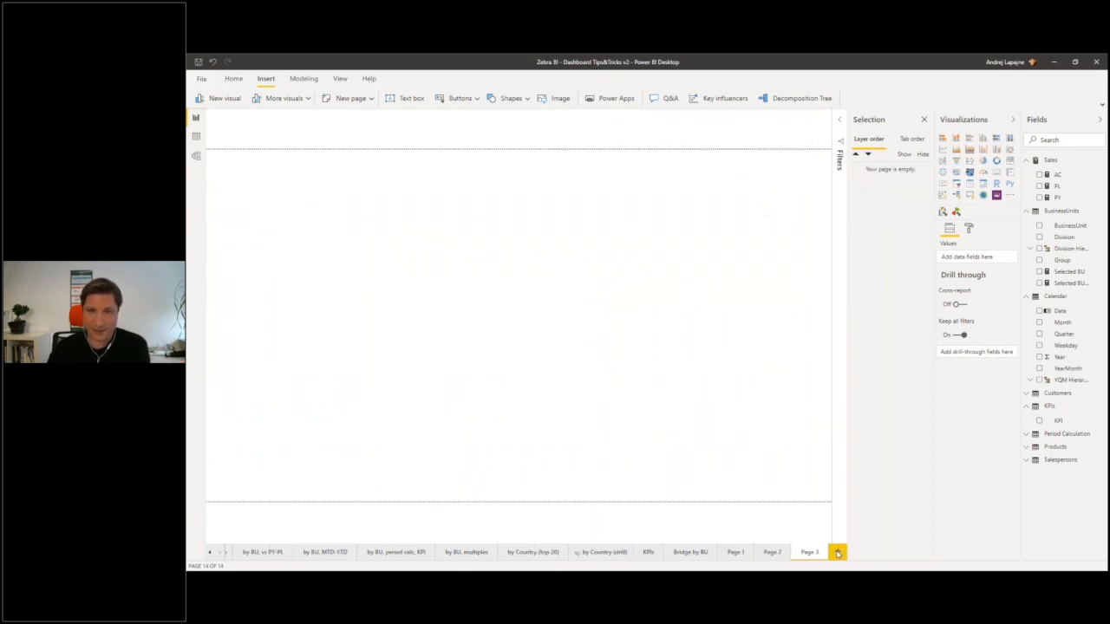
pyautogui.click(774, 555)
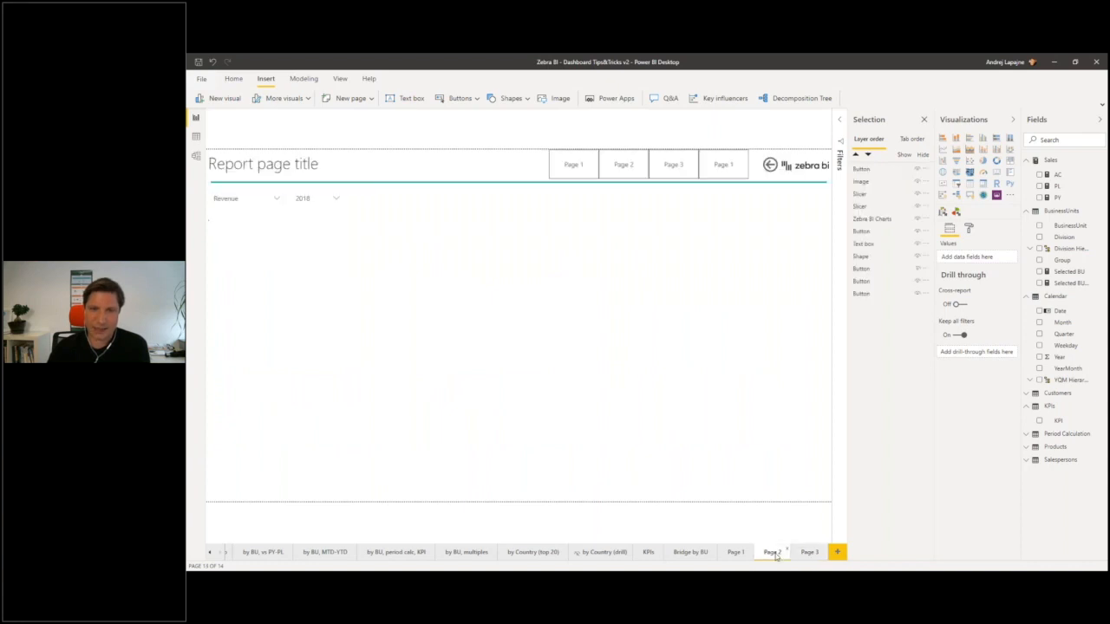
pyautogui.click(594, 165)
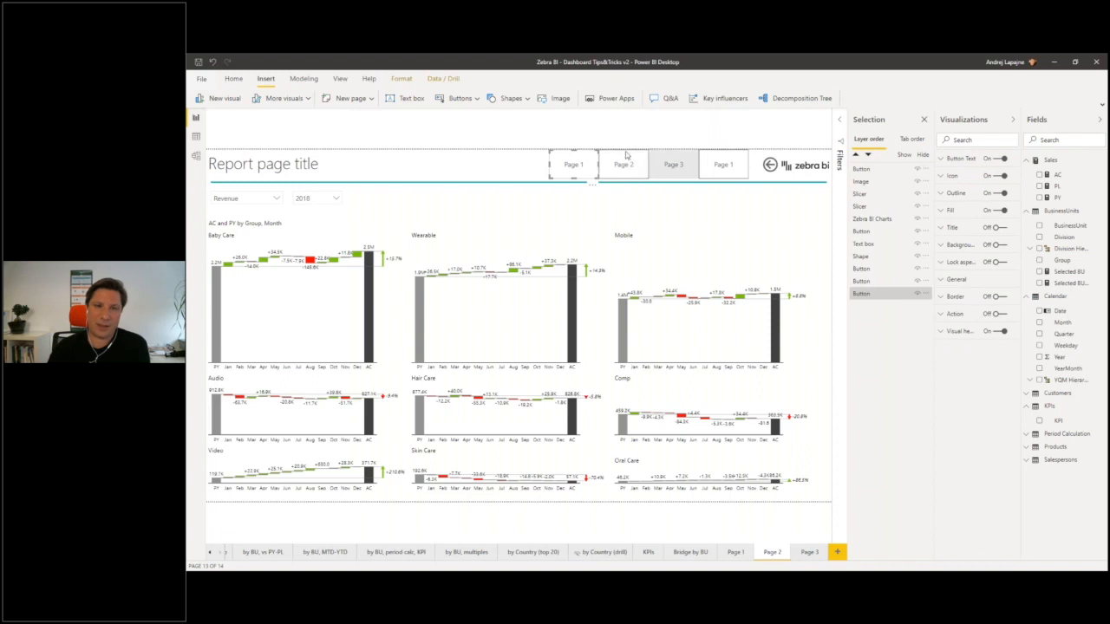
pyautogui.keyDown('ctrl'); pyautogui.click(626, 161); pyautogui.keyUp('ctrl')
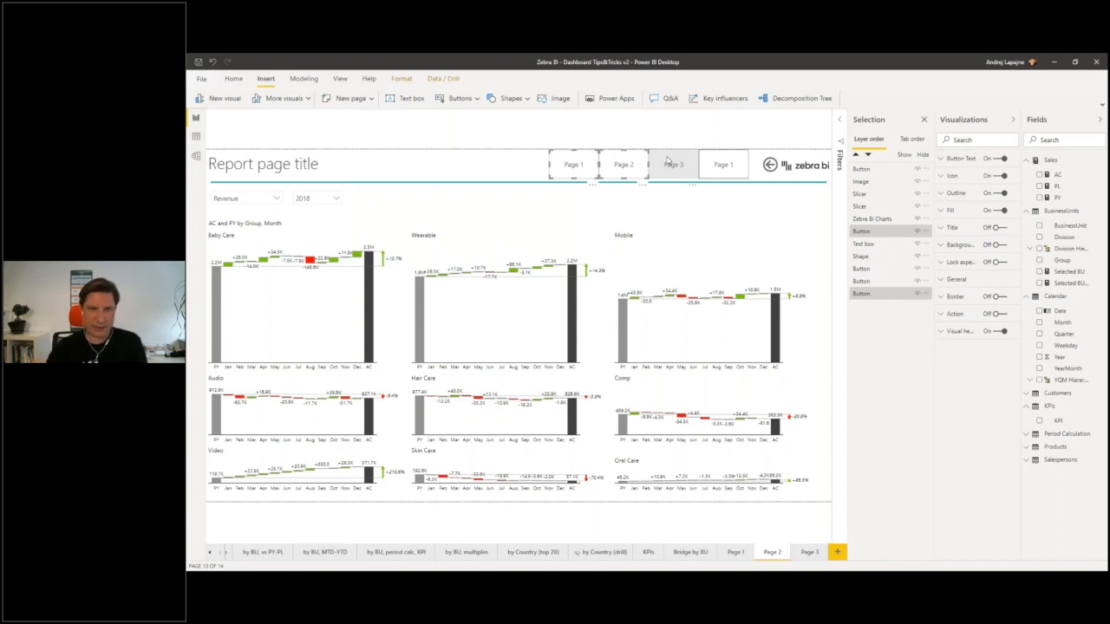
pyautogui.keyDown('ctrl'); pyautogui.click(669, 161); pyautogui.keyUp('ctrl')
pyautogui.keyDown('ctrl'); pyautogui.click(720, 163); pyautogui.keyUp('ctrl')
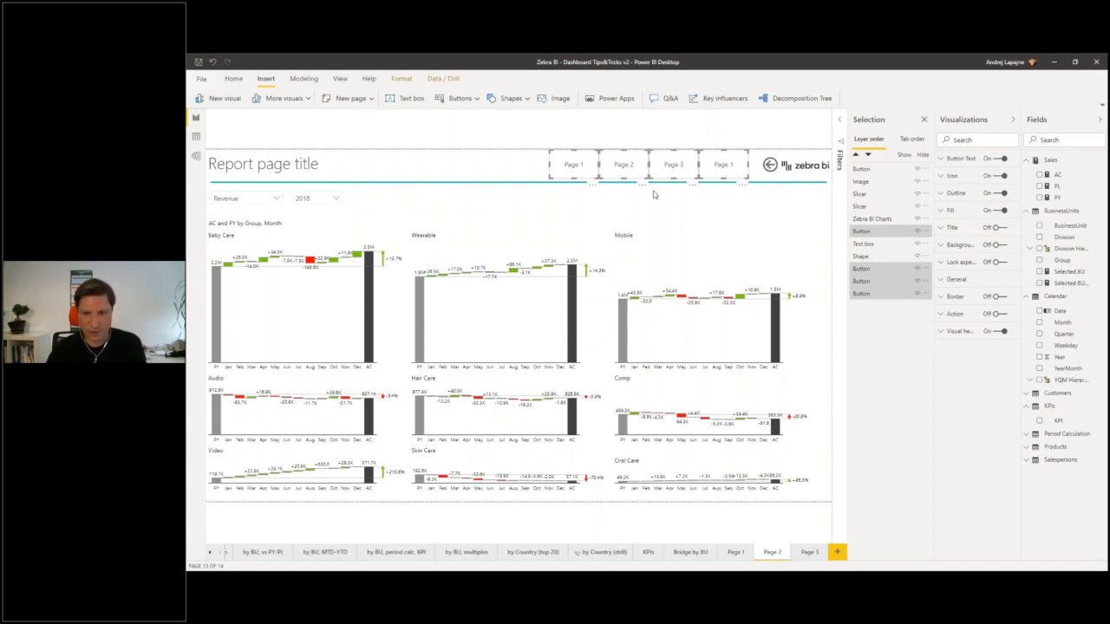
pyautogui.click(805, 553)
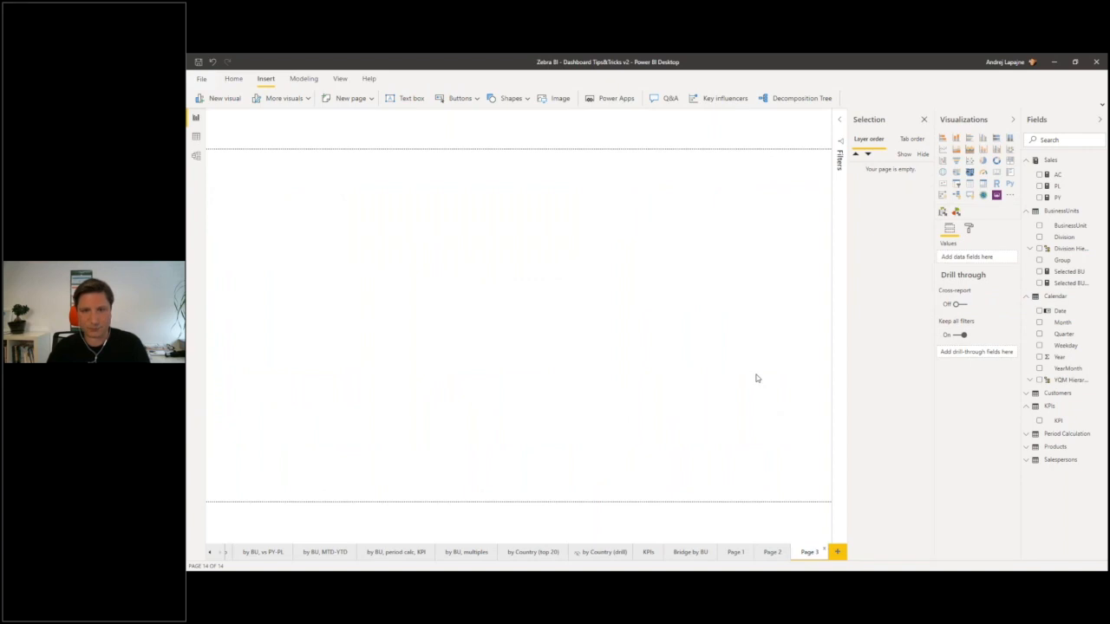
pyautogui.hotkey('ctrl', 'v')
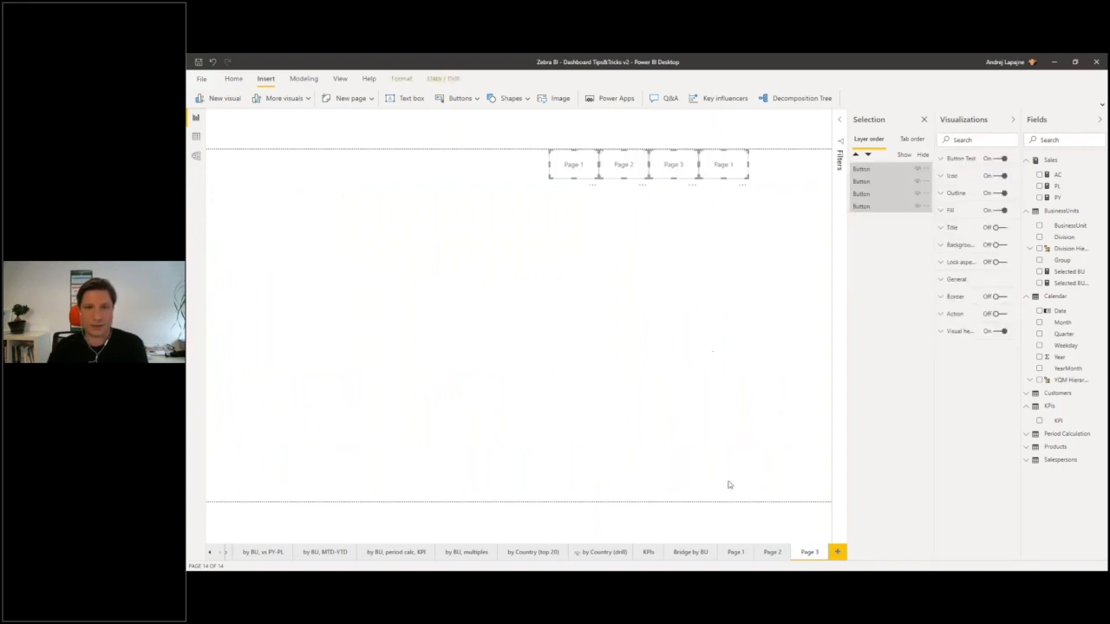
# - Duplicate Page 2 as a template for further report pages
pyautogui.click(771, 554)
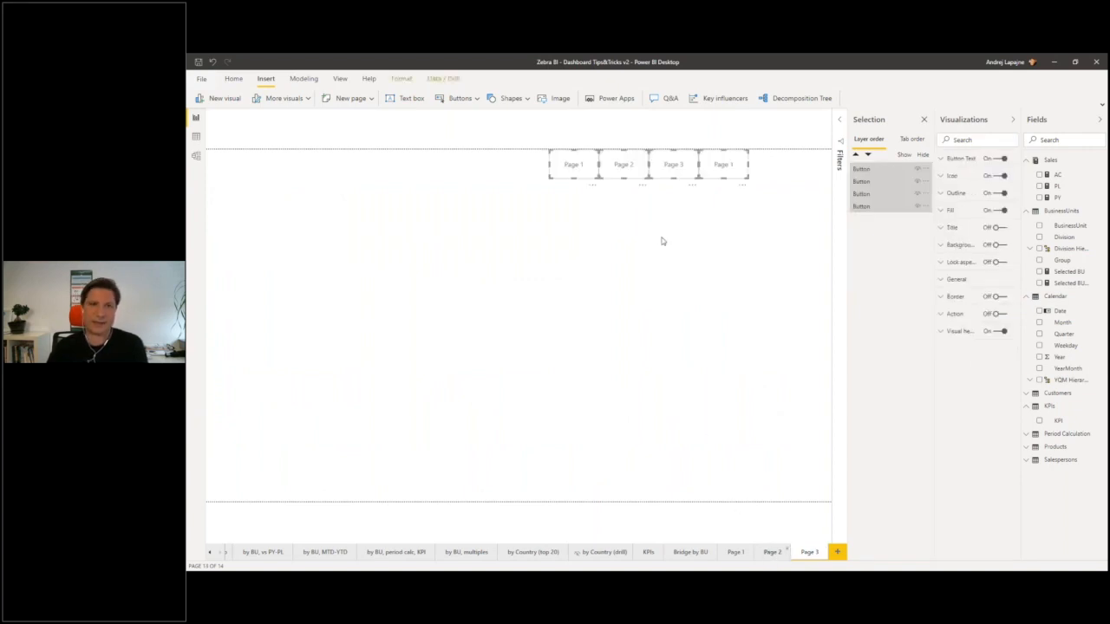
pyautogui.click(802, 553)
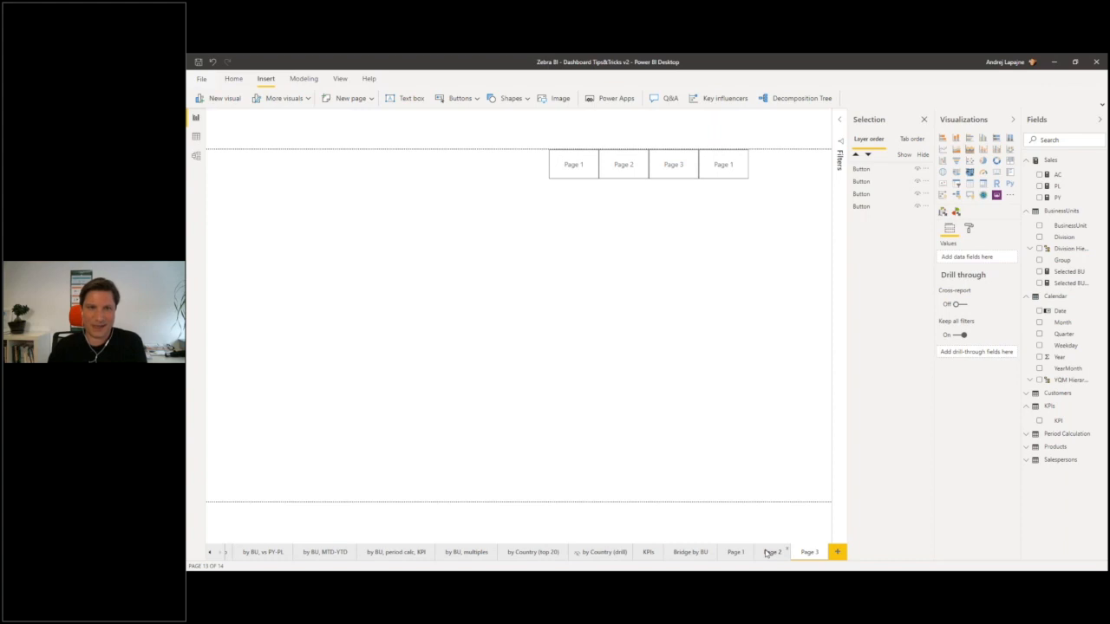
pyautogui.click(770, 552)
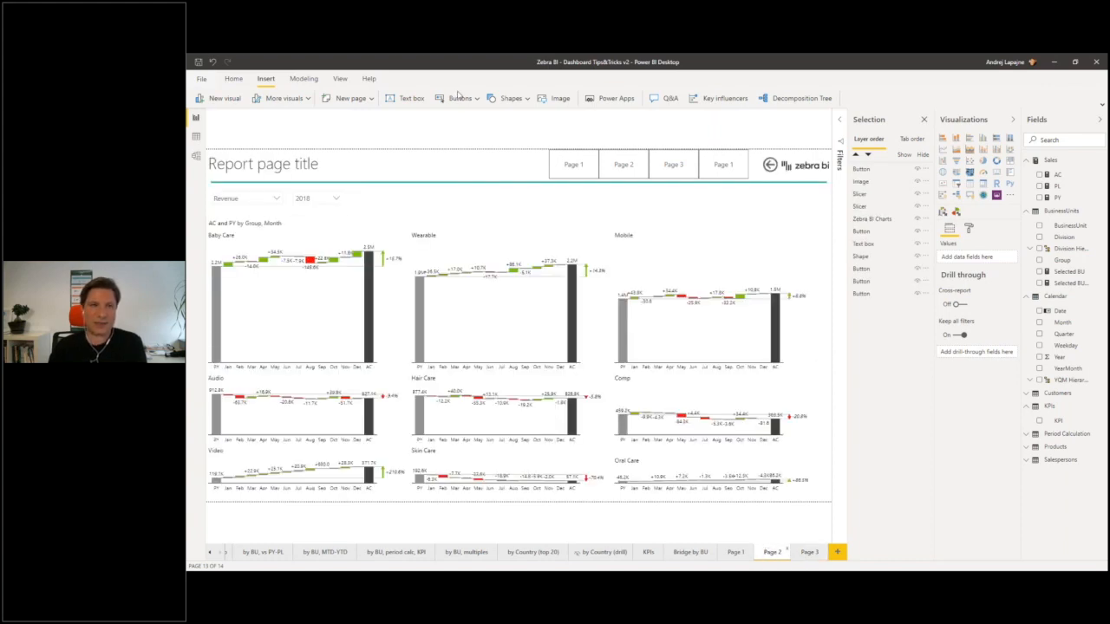
pyautogui.rightClick(771, 553)
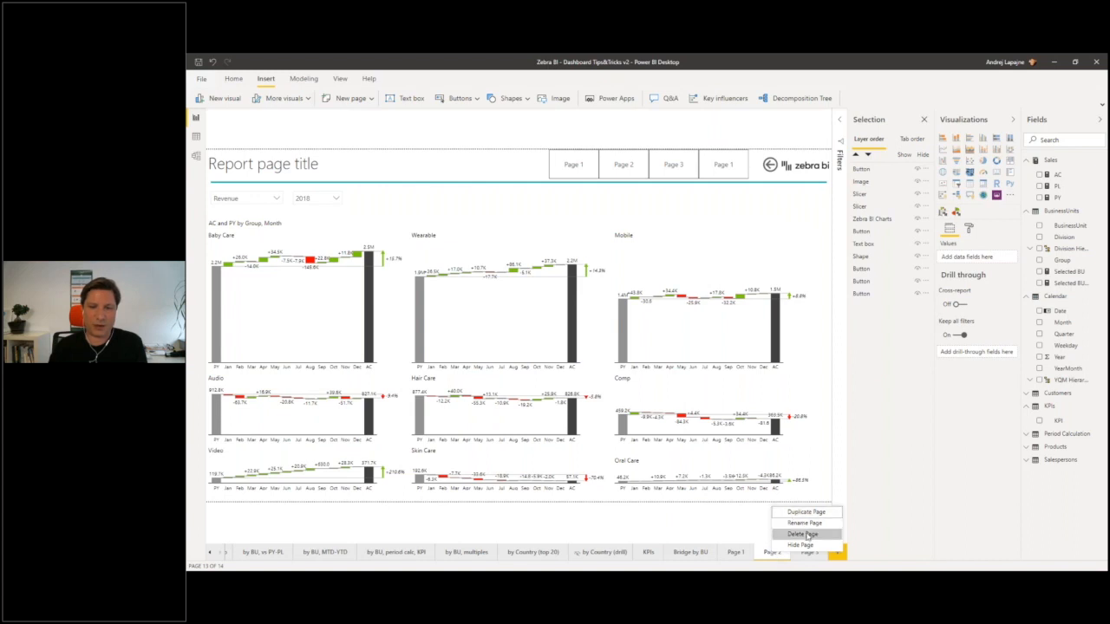
pyautogui.click(797, 515)
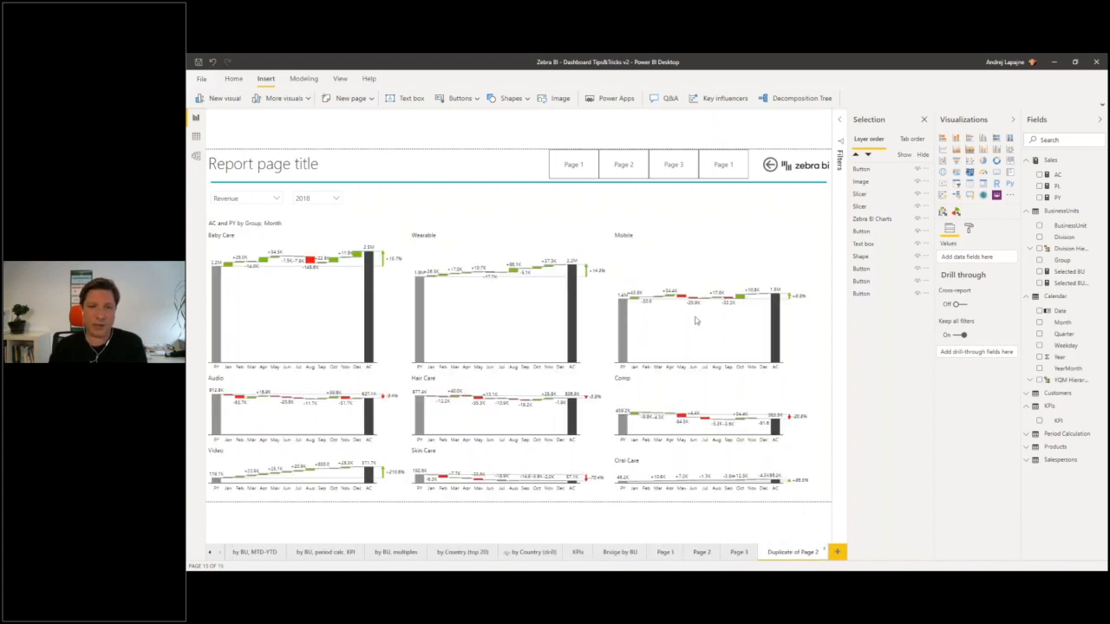
# - Remove the Zebra BI small-multiples chart from the duplicated page
pyautogui.click(698, 234)
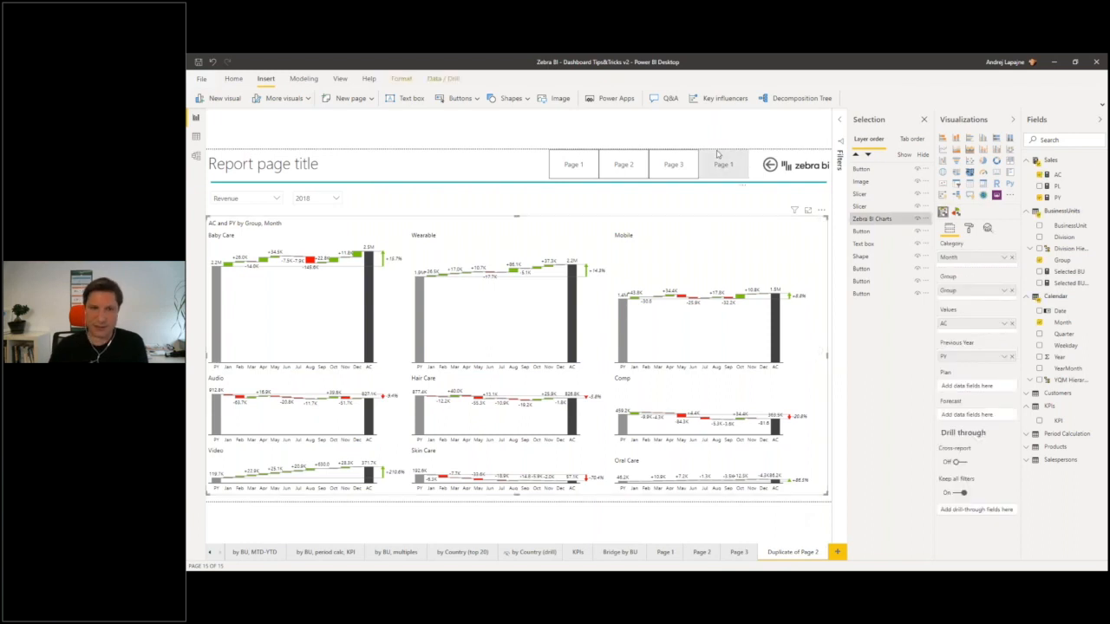
pyautogui.click(821, 210)
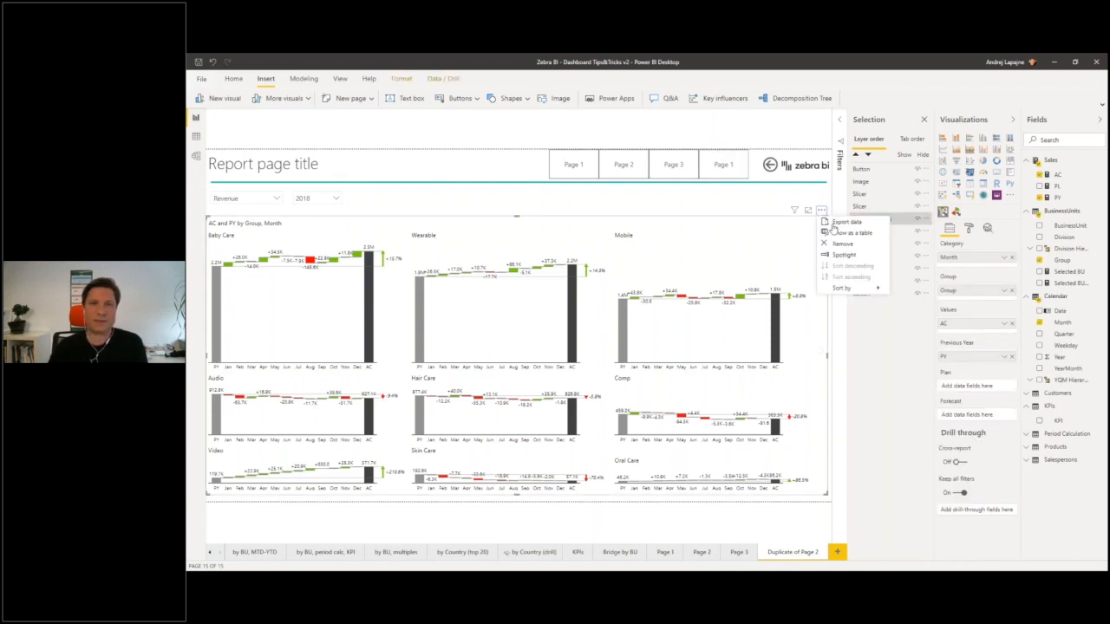
pyautogui.click(842, 244)
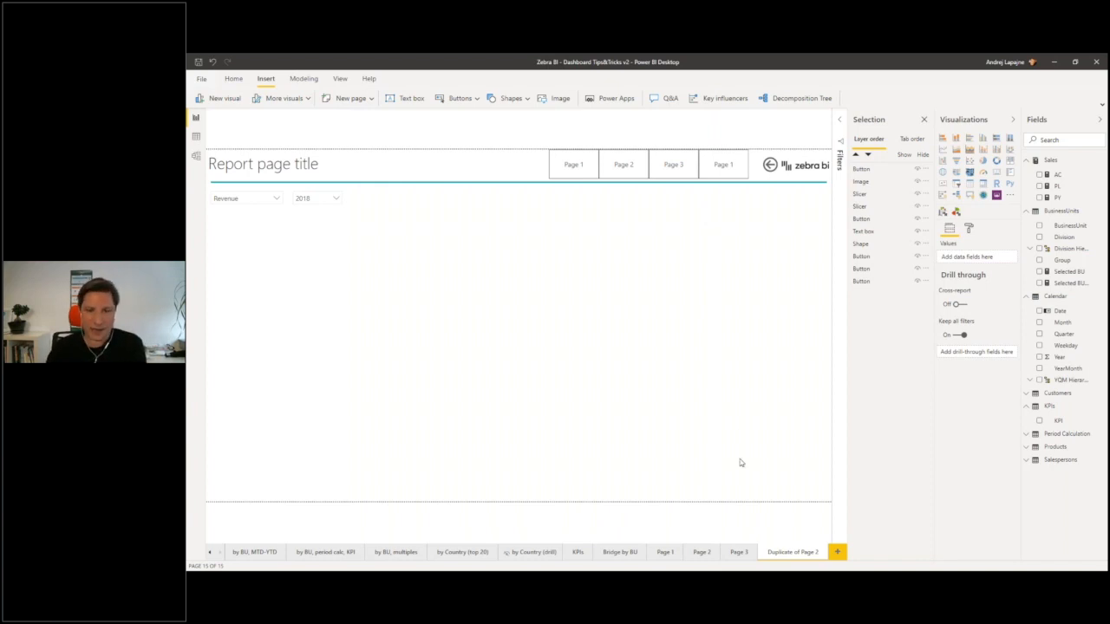
# - Return to Page 2 and rename the layer of the first navigation button, labelled Page 1, as Page tab 1
pyautogui.click(733, 552)
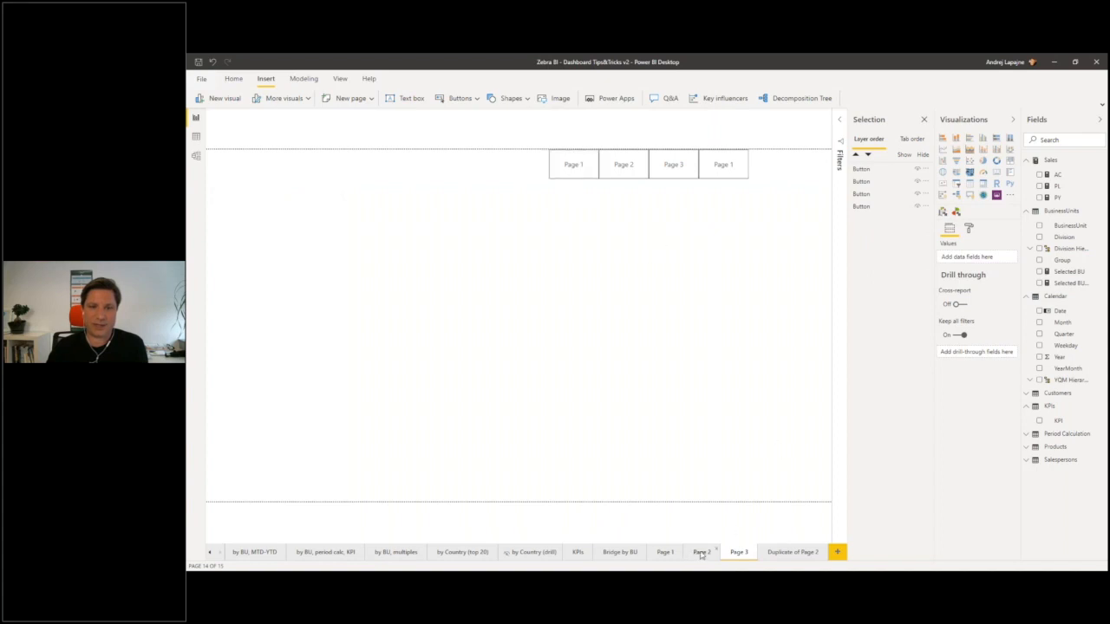
pyautogui.click(700, 552)
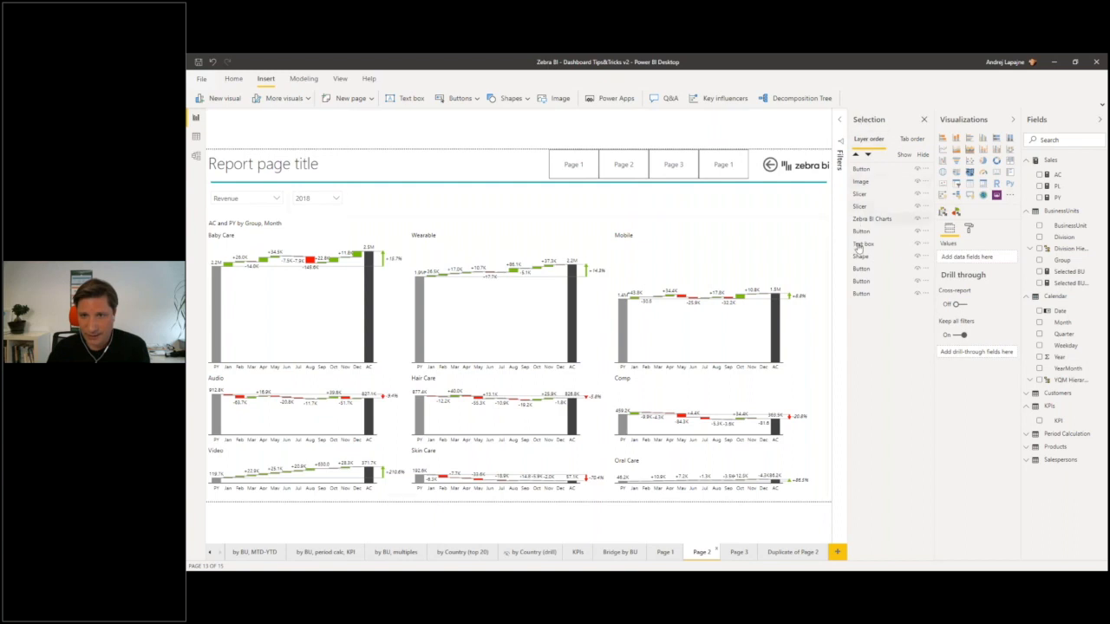
pyautogui.click(864, 181)
pyautogui.click(861, 194)
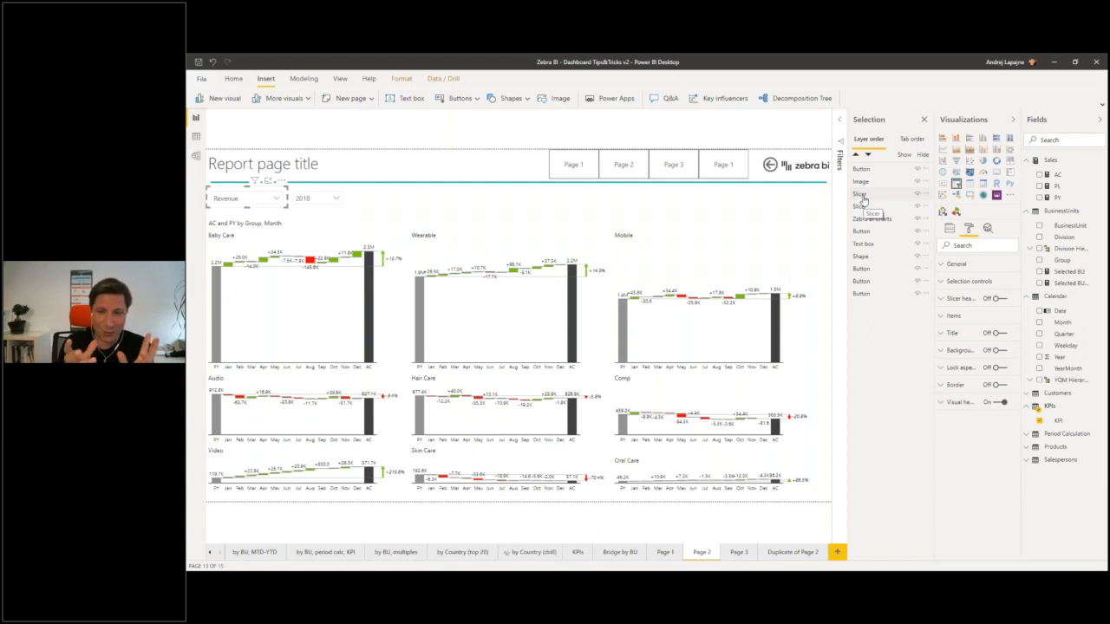
pyautogui.click(861, 195)
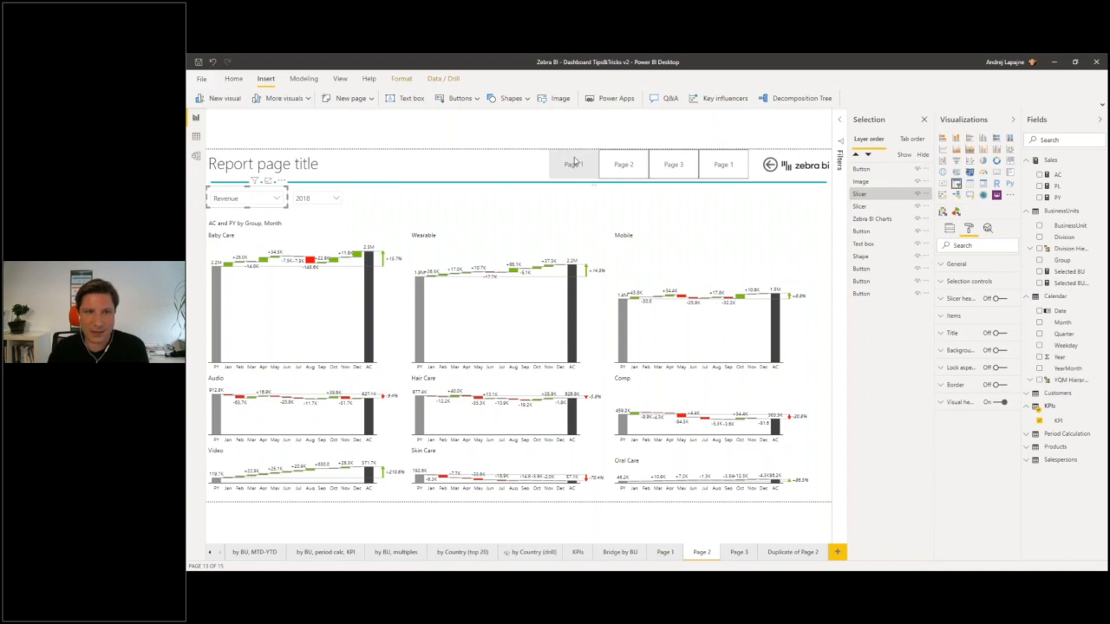
pyautogui.click(574, 162)
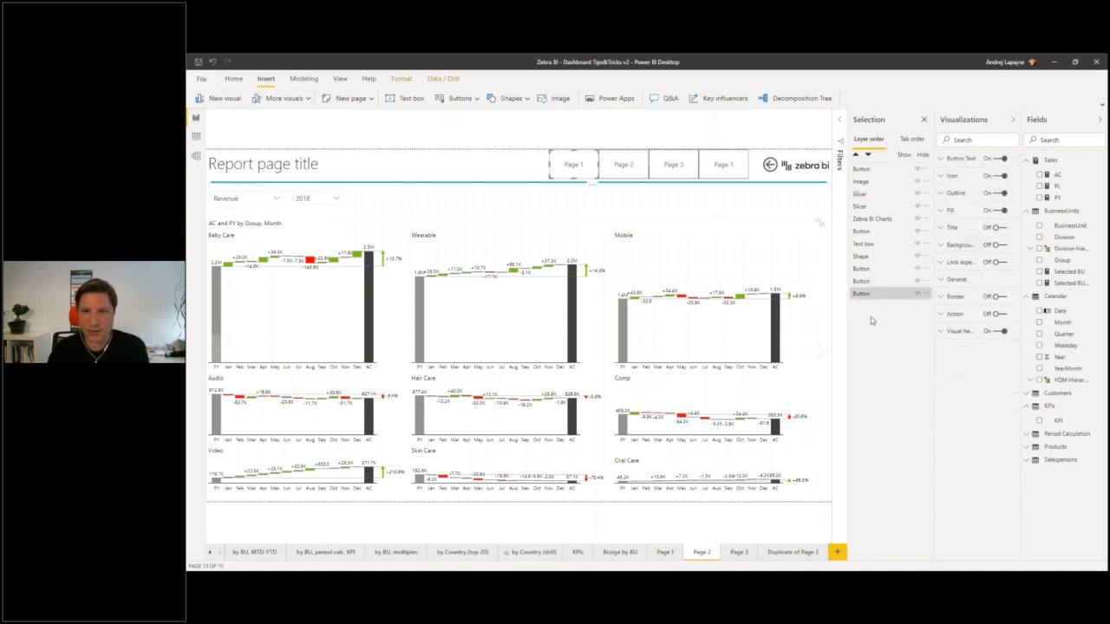
pyautogui.doubleClick(864, 295)
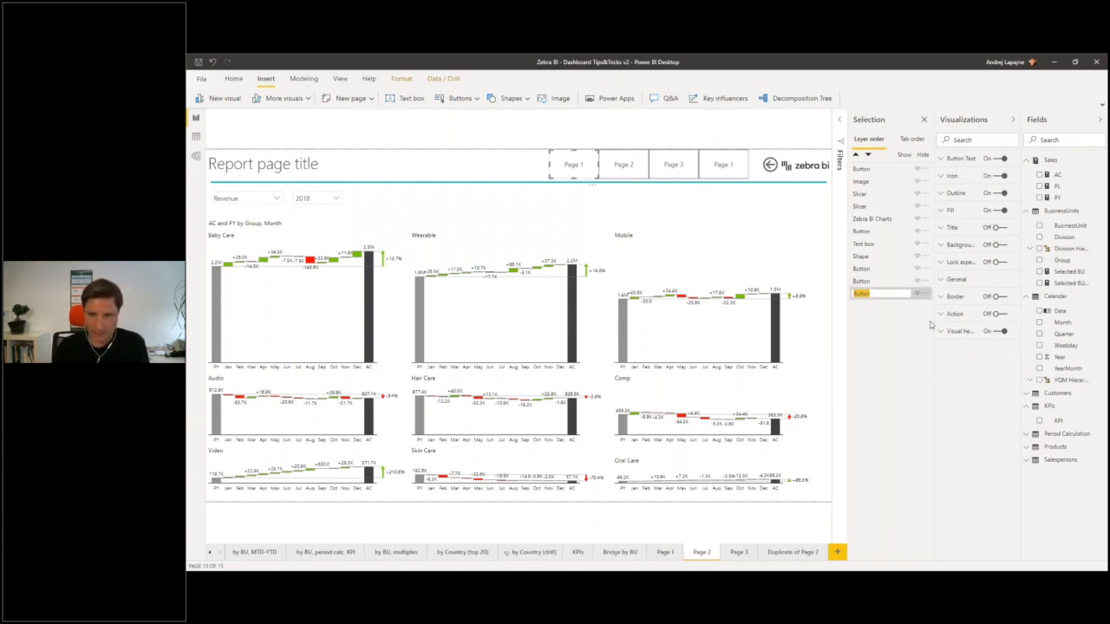
pyautogui.write('Page tab 1')
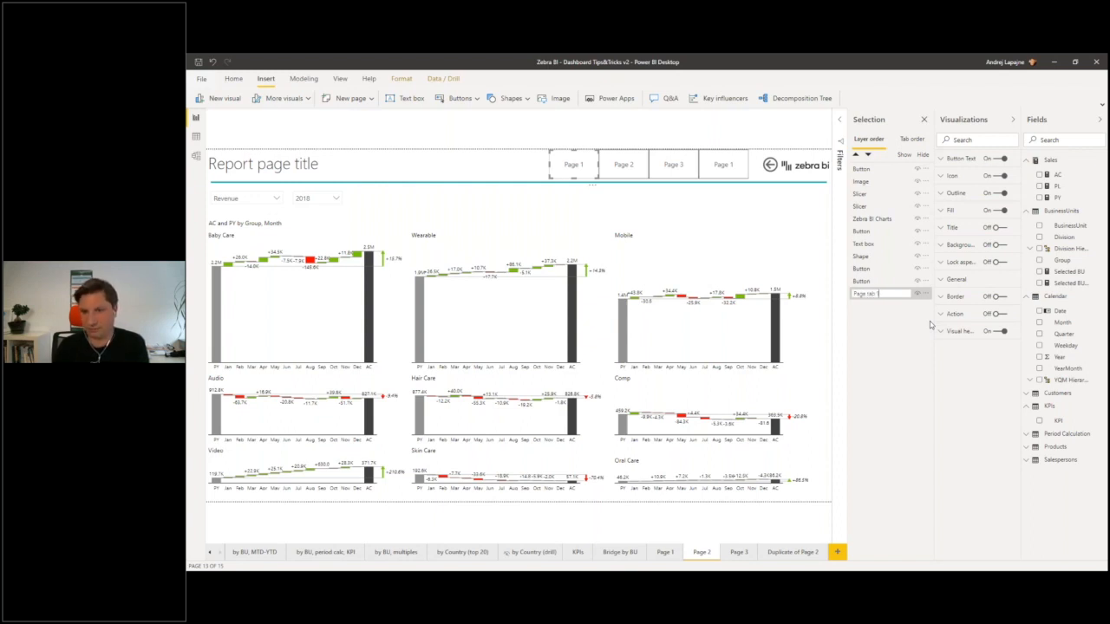
pyautogui.press('Return')
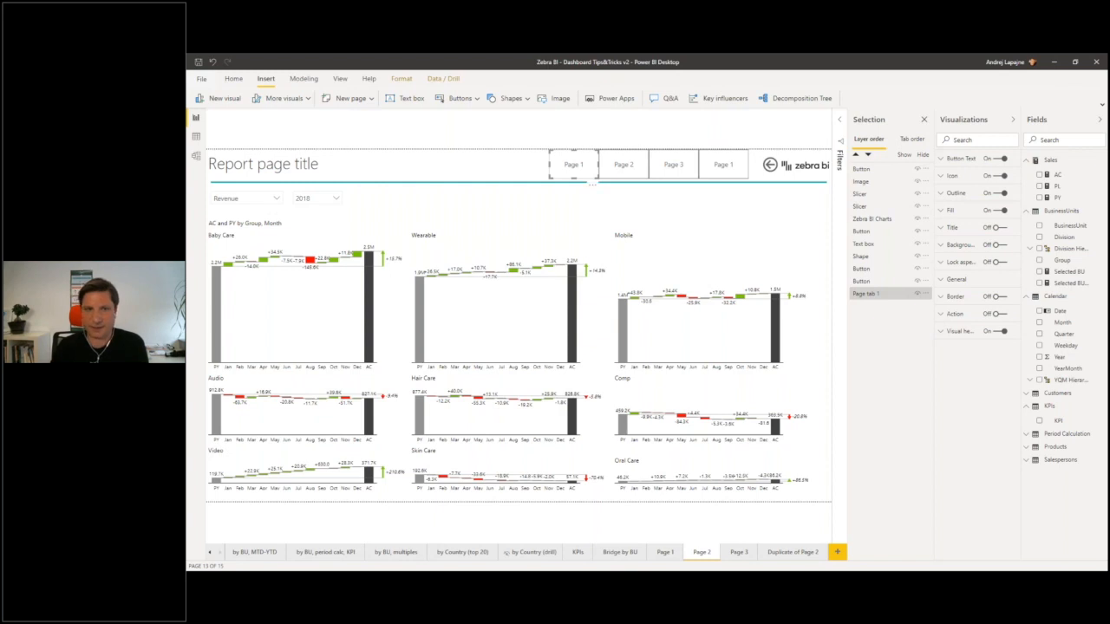
# - Rename the layer of the navigation button labelled Page 2 as Page tab 2
pyautogui.click(862, 232)
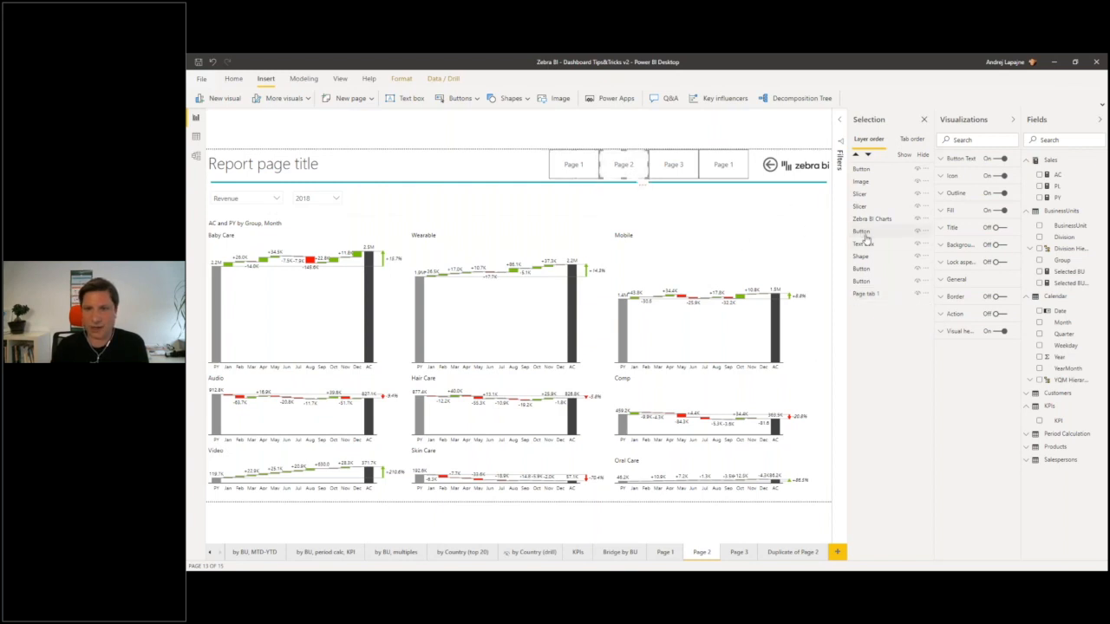
pyautogui.click(865, 280)
pyautogui.click(865, 269)
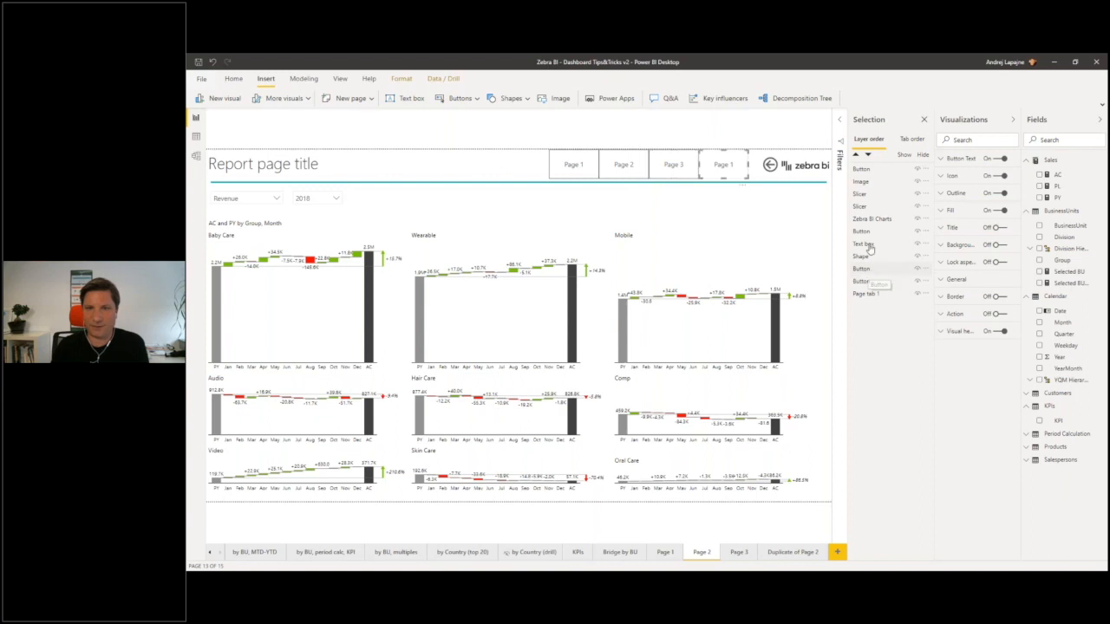
pyautogui.click(870, 170)
pyautogui.click(865, 232)
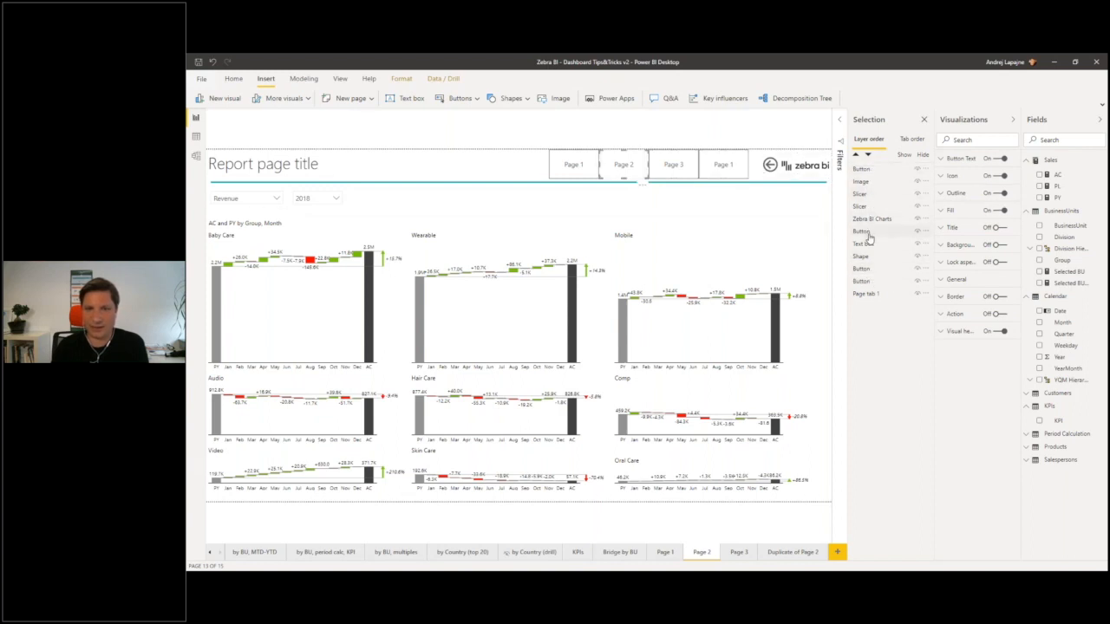
pyautogui.doubleClick(863, 233)
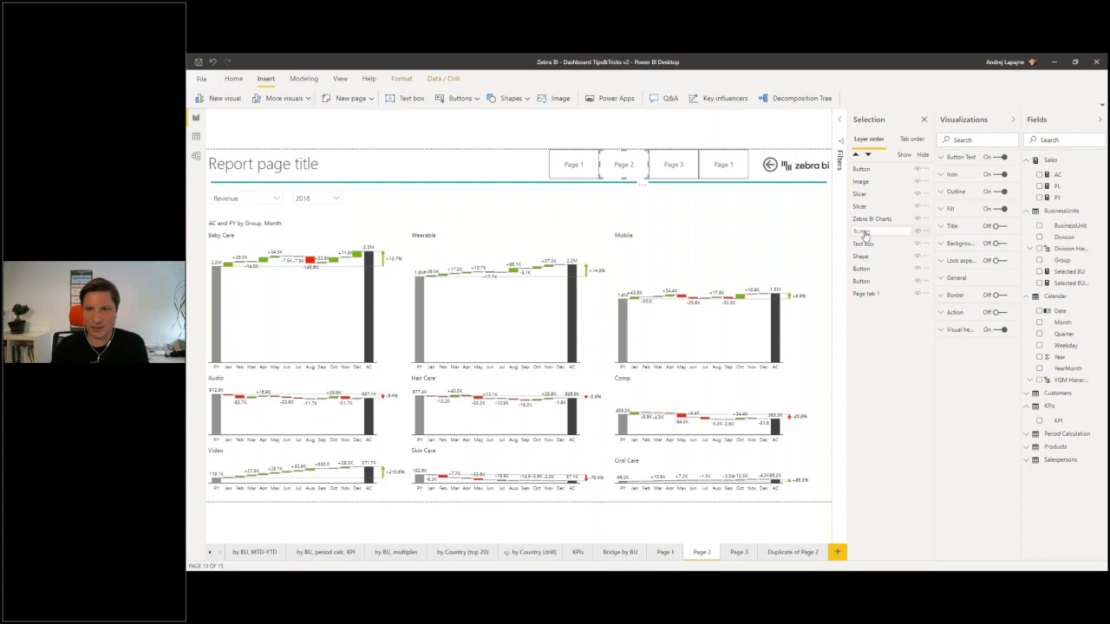
pyautogui.write('Page tab 2')
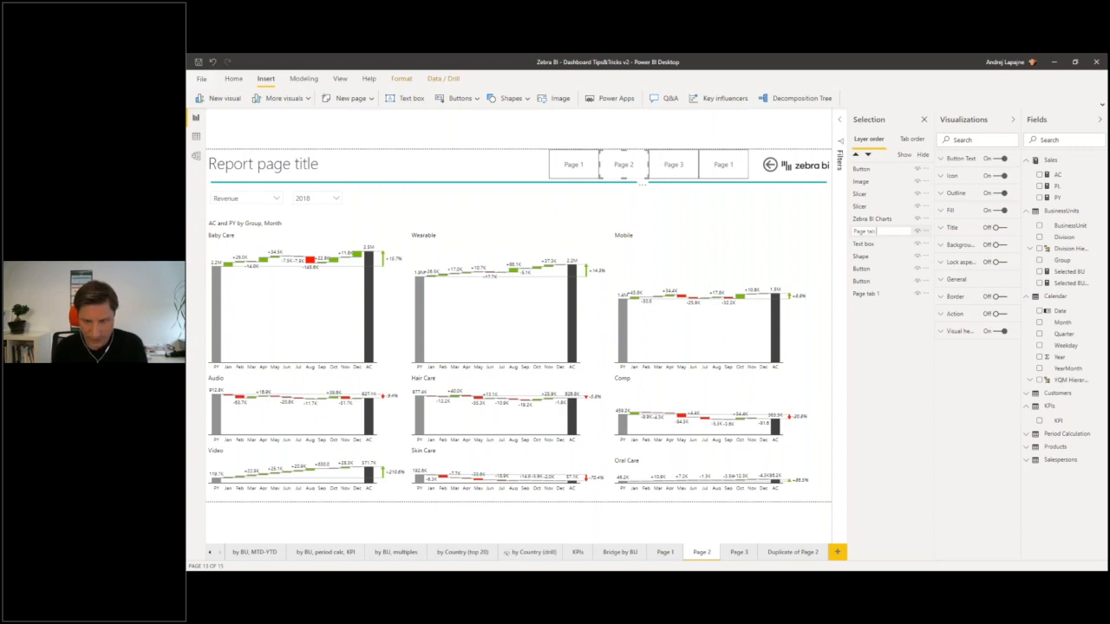
# - Rename the layer of the navigation button labelled Page 3 as Page tab 3
pyautogui.click(682, 167)
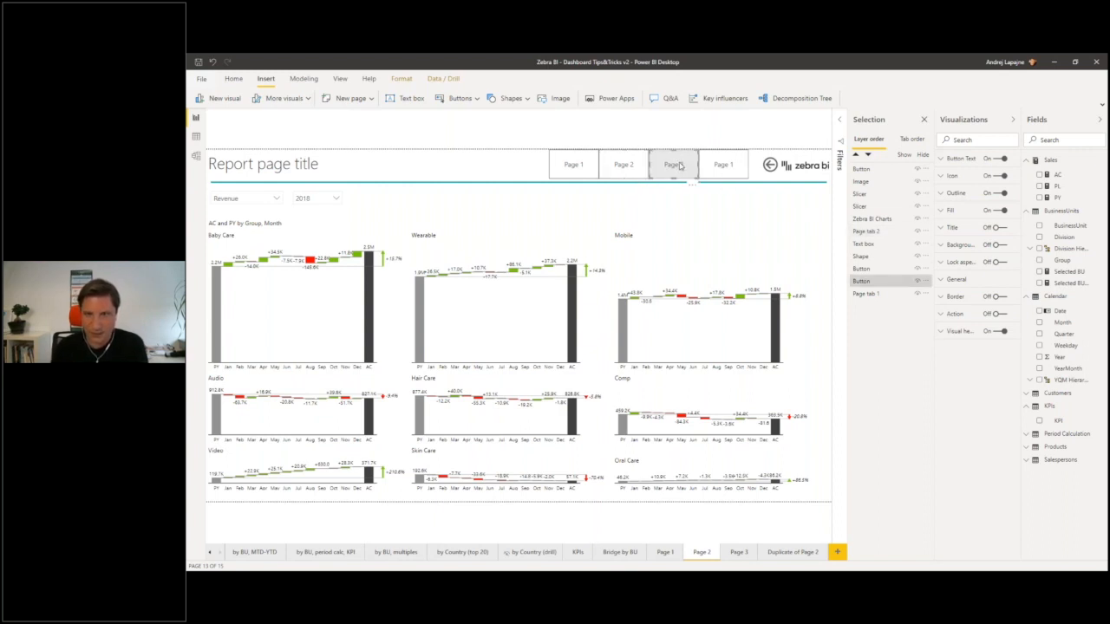
pyautogui.doubleClick(860, 282)
pyautogui.write('Page tab 3')
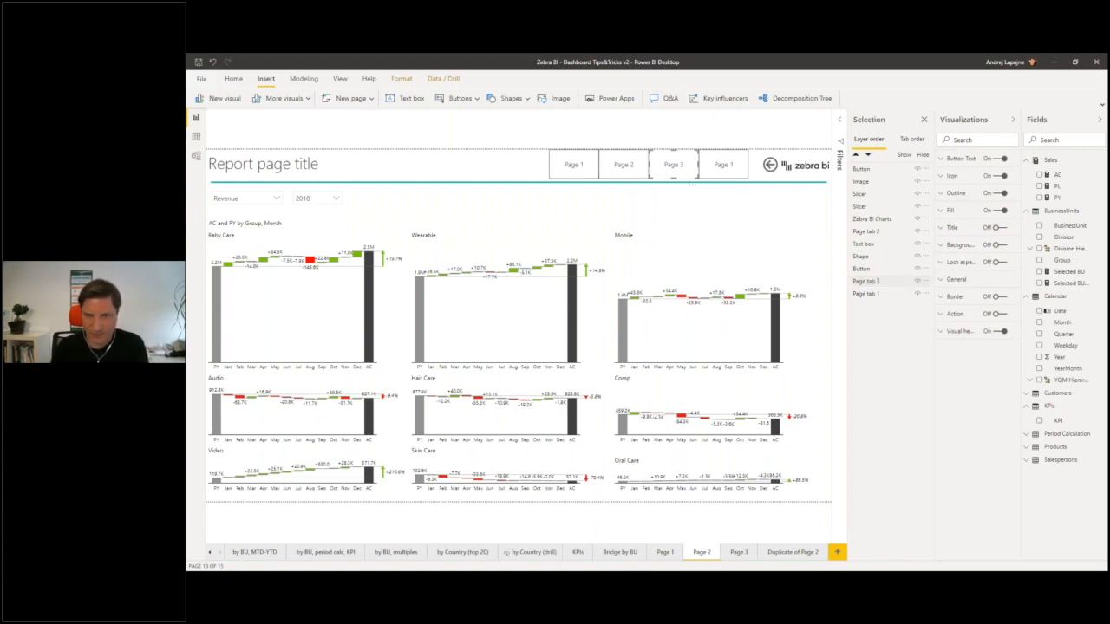
# - Change the fourth navigation button's text to Page 4 and rename its layer as Page tab 4
pyautogui.click(731, 168)
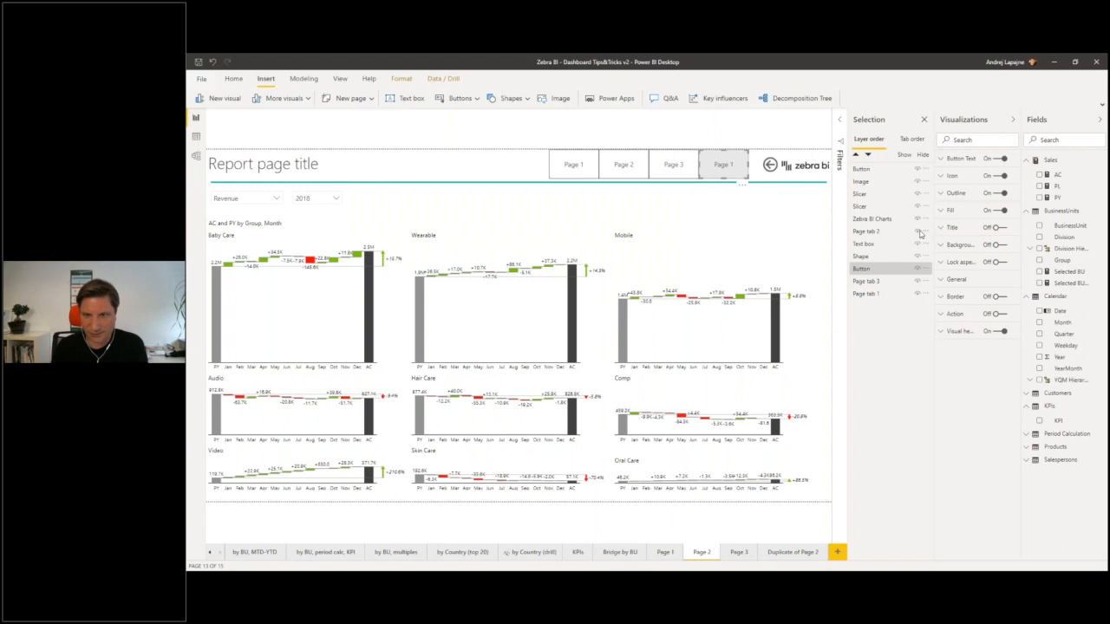
pyautogui.click(953, 161)
pyautogui.click(971, 206)
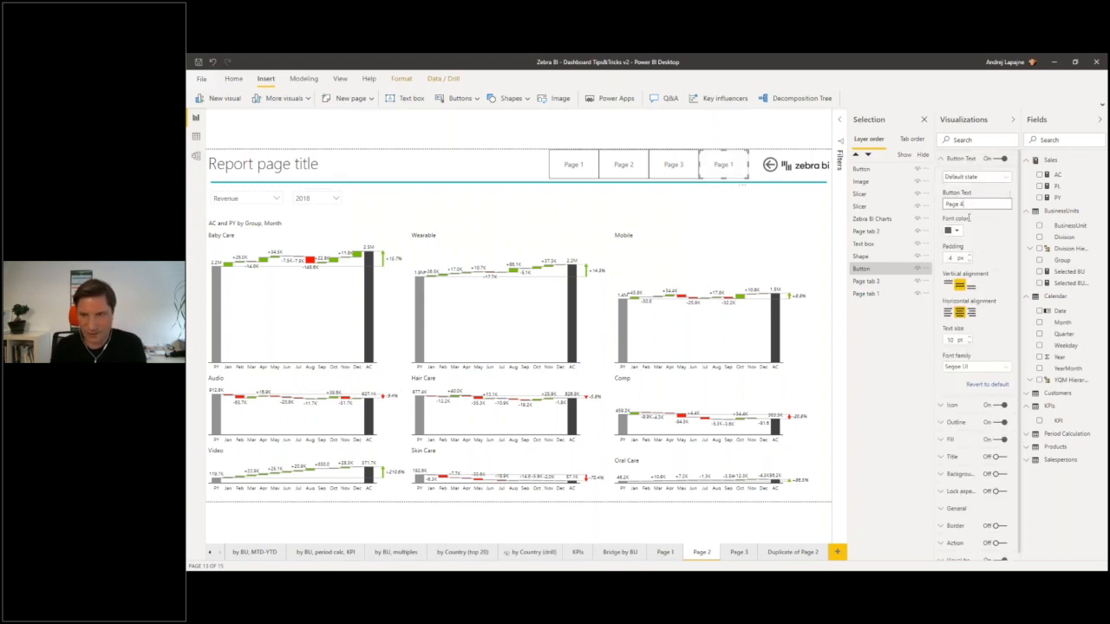
pyautogui.click(873, 272)
pyautogui.doubleClick(873, 270)
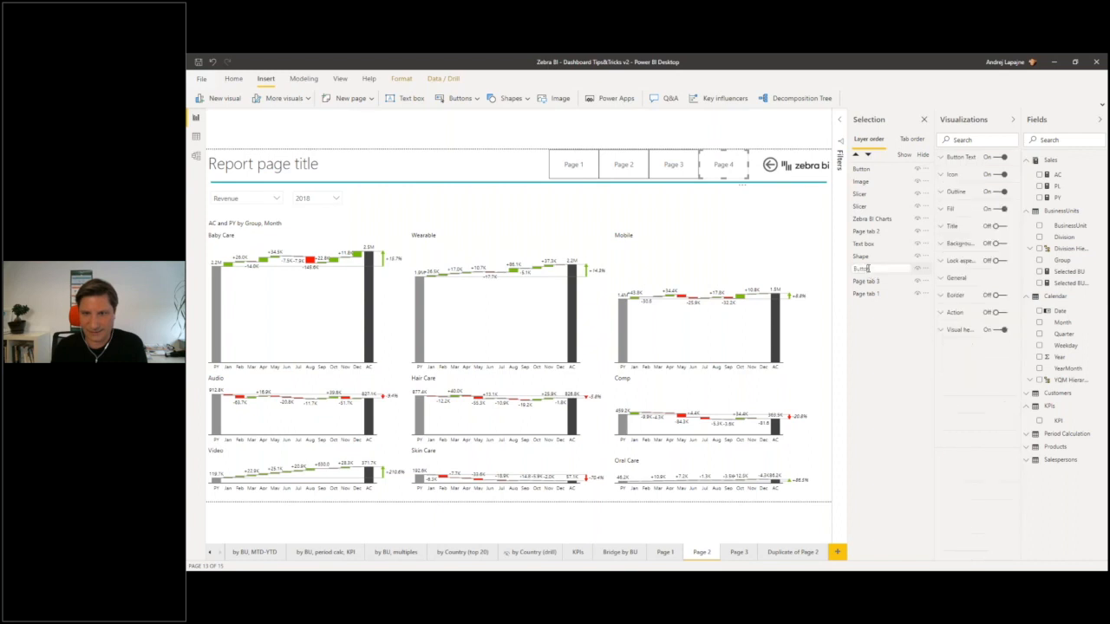
pyautogui.write('P')
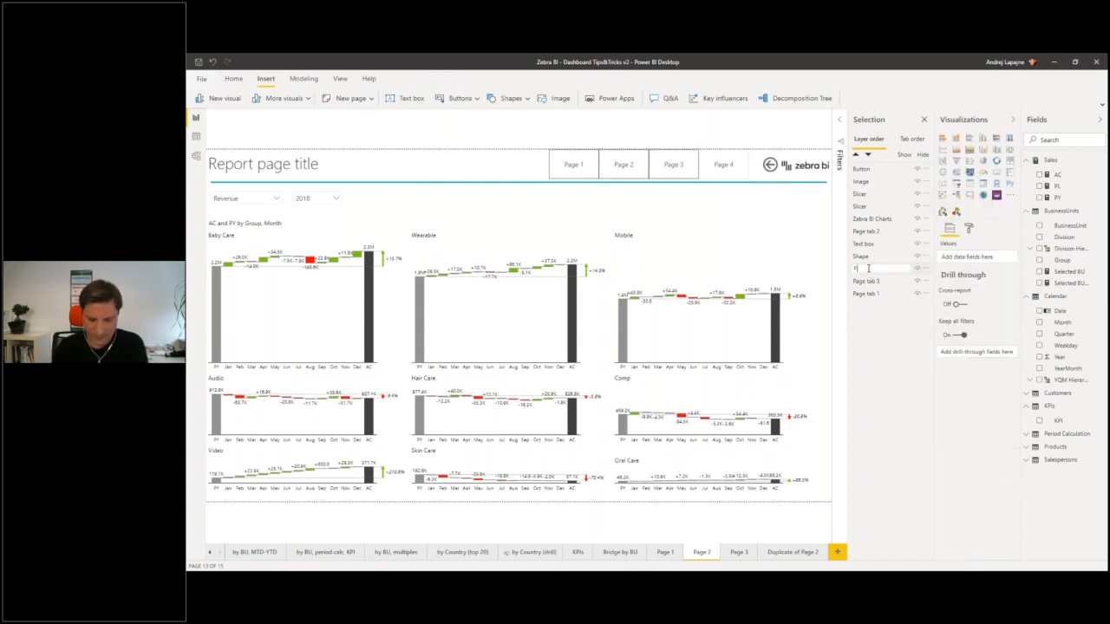
pyautogui.press('Return')
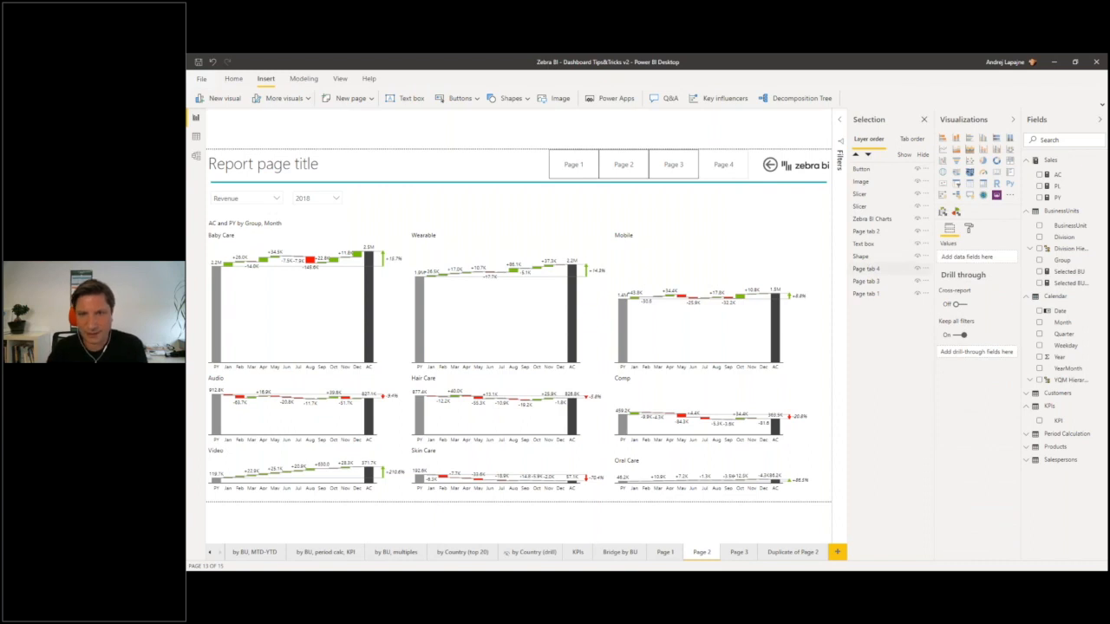
# - Reorder the layers so that Page tab 1, 2, 3 and 4 follow one another in sequence below the Shape layer
pyautogui.click(623, 164)
pyautogui.moveTo(867, 236); pyautogui.dragTo(875, 282)
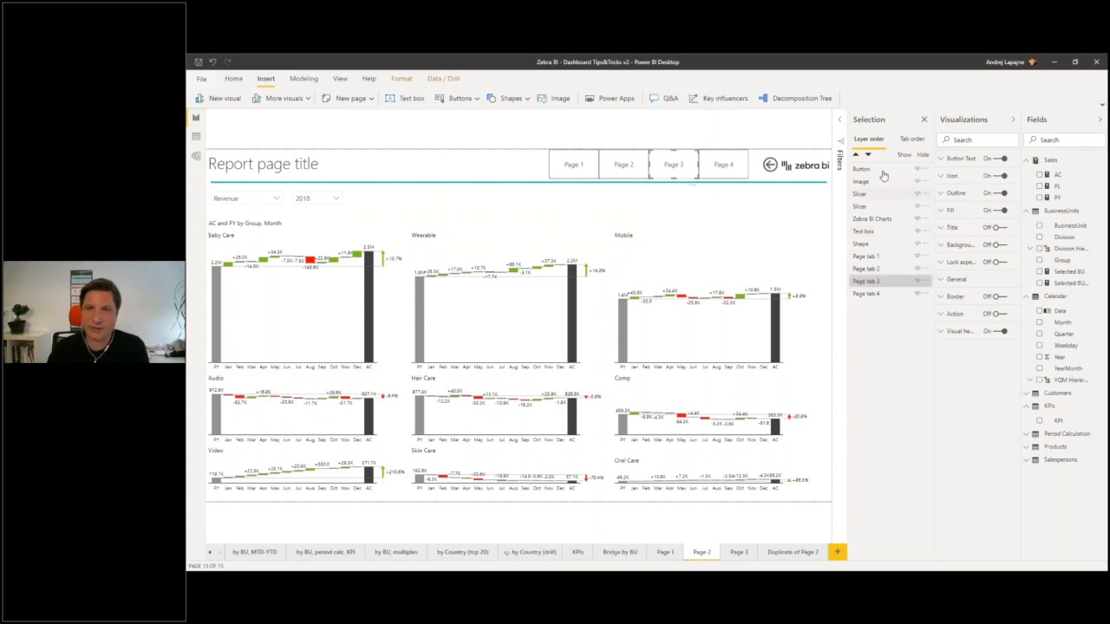
pyautogui.click(704, 205)
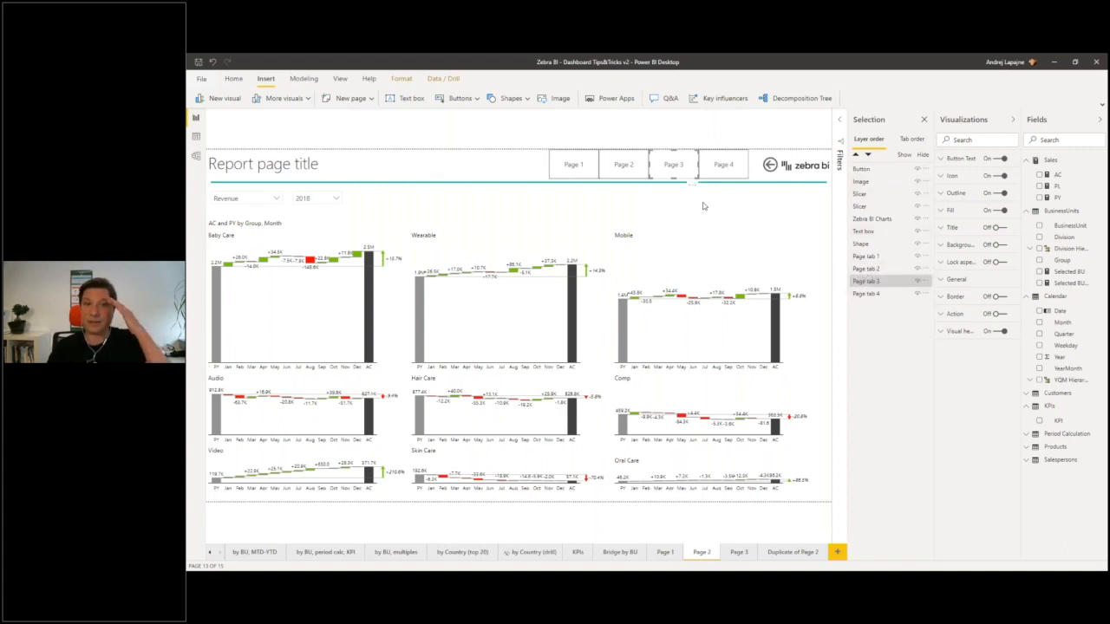
# - Group the four layers Page tab 1, Page tab 2, Page tab 3 and Page tab 4
pyautogui.click(874, 258)
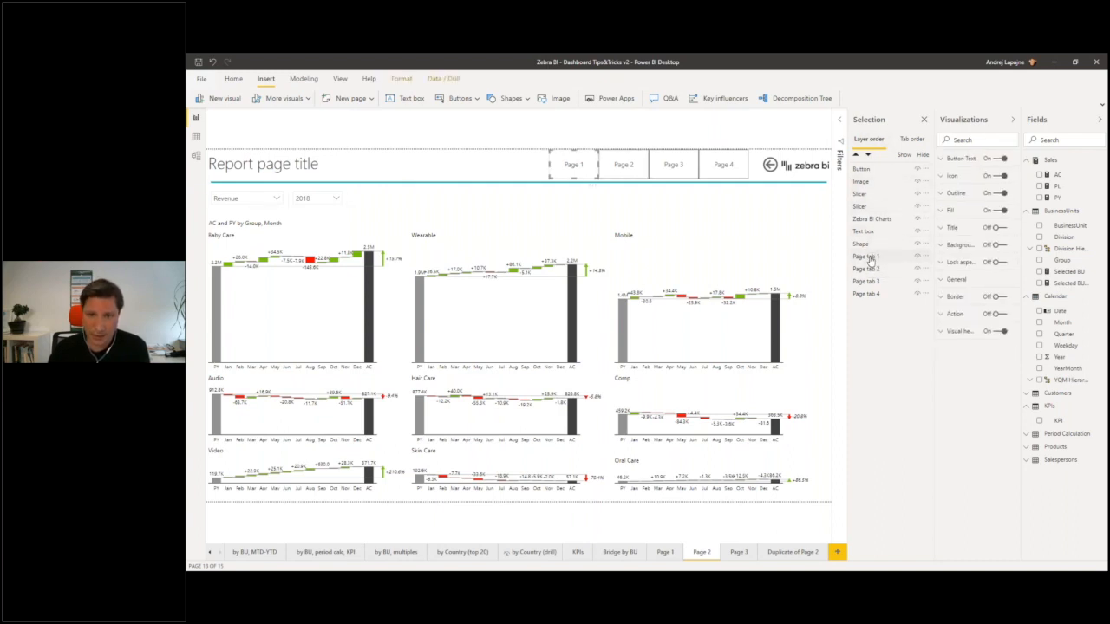
pyautogui.keyDown('ctrl'); pyautogui.click(867, 269); pyautogui.keyUp('ctrl')
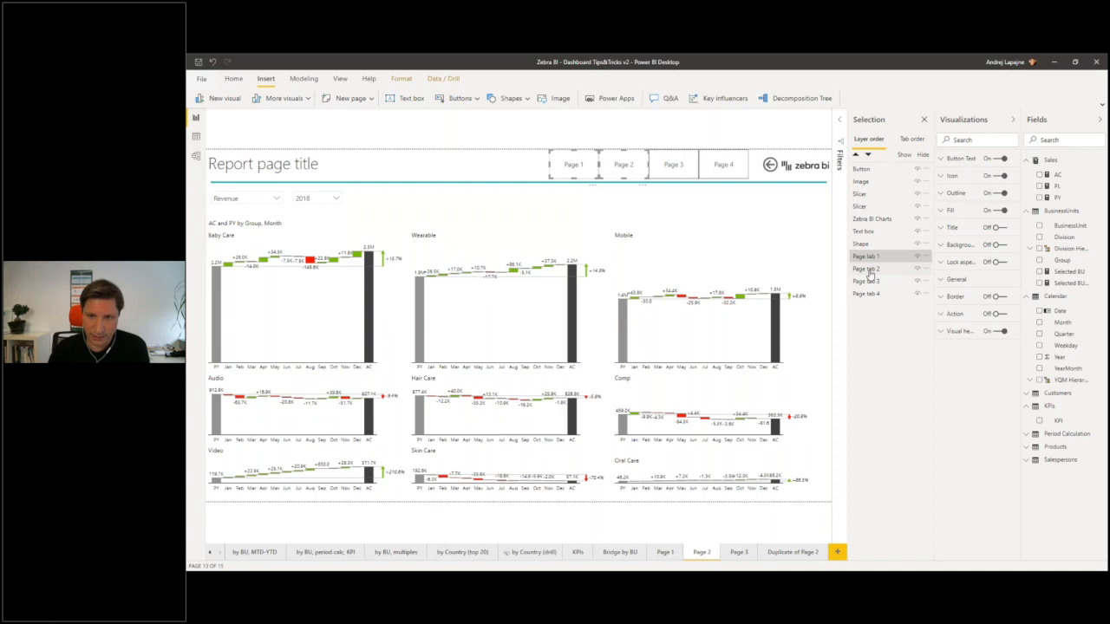
pyautogui.keyDown('ctrl'); pyautogui.click(867, 282); pyautogui.keyUp('ctrl')
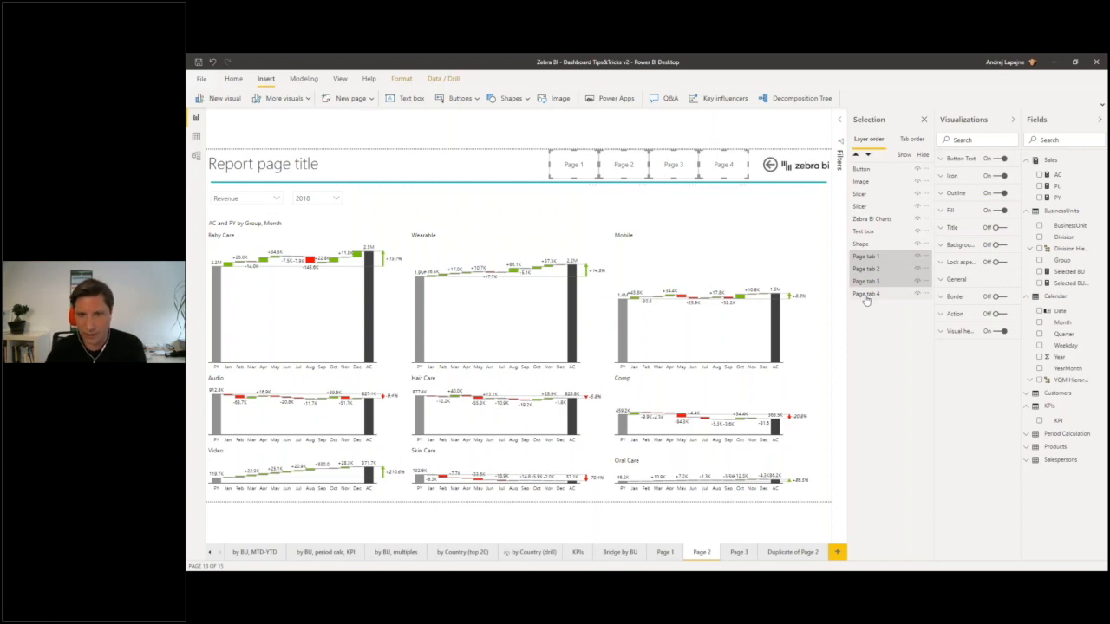
pyautogui.keyDown('ctrl'); pyautogui.click(865, 295); pyautogui.keyUp('ctrl')
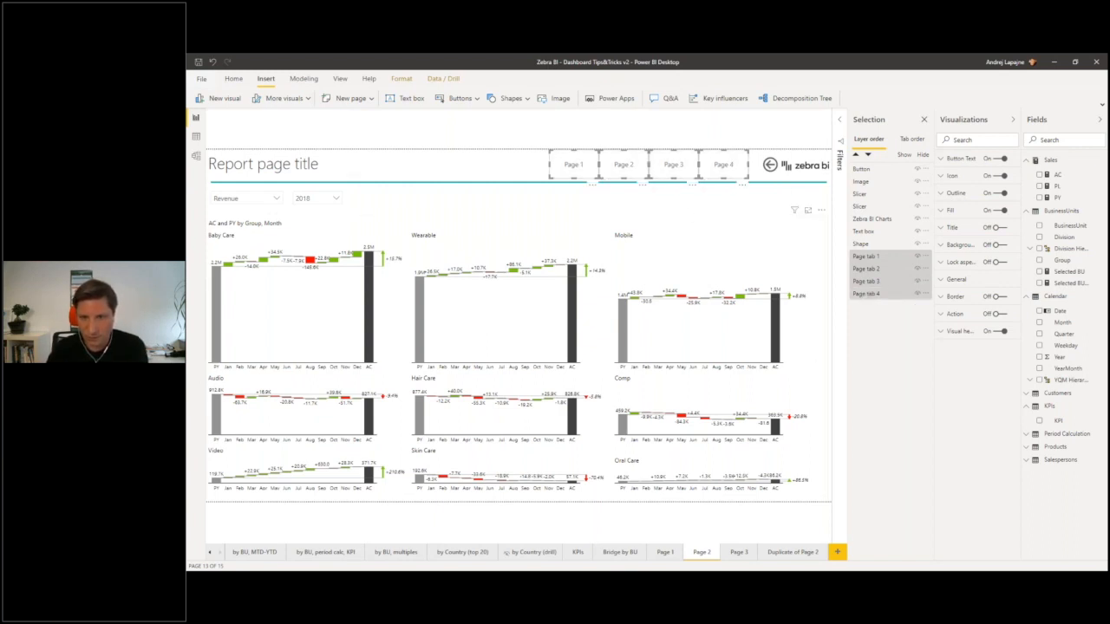
pyautogui.rightClick(875, 259)
pyautogui.moveTo(897, 265)
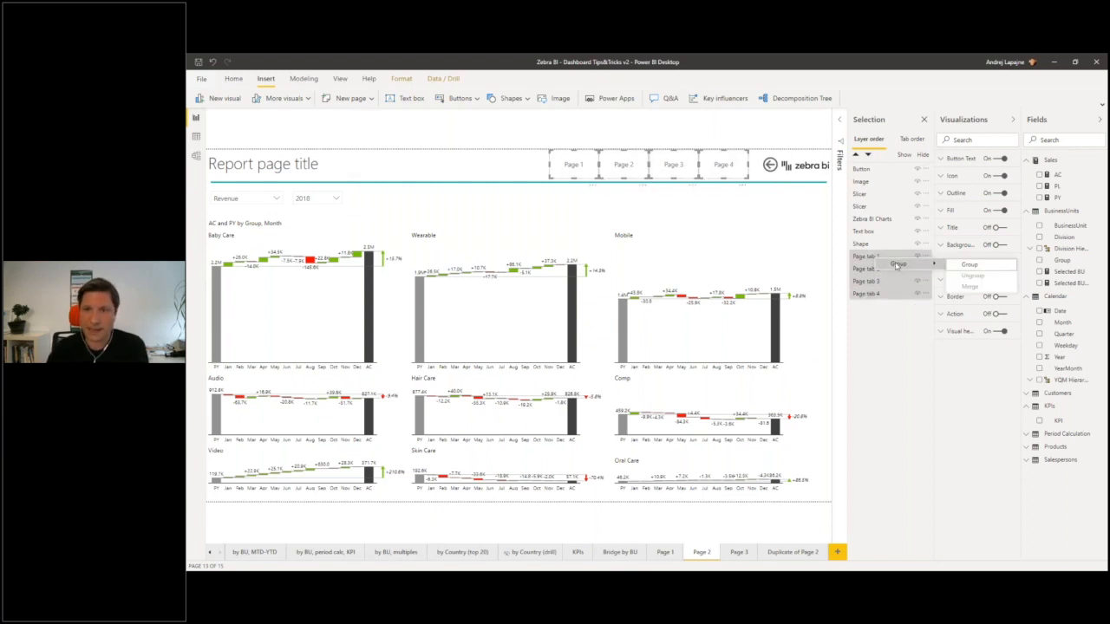
pyautogui.click(969, 265)
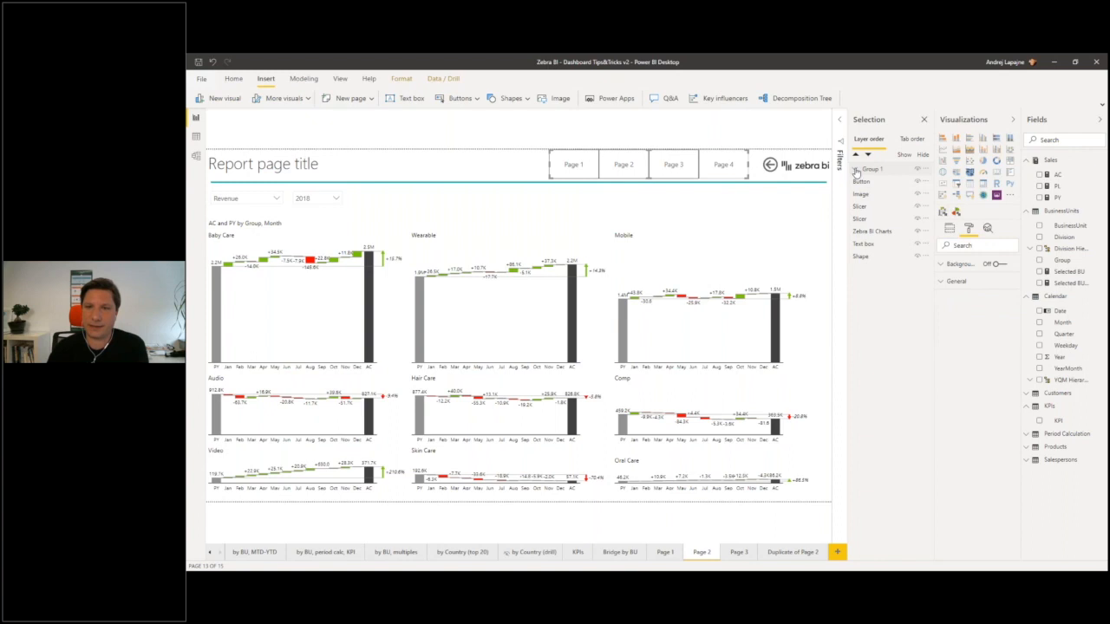
# - Rename the new group of navigation buttons as Page tabs and collapse it in the layer list
pyautogui.click(856, 170)
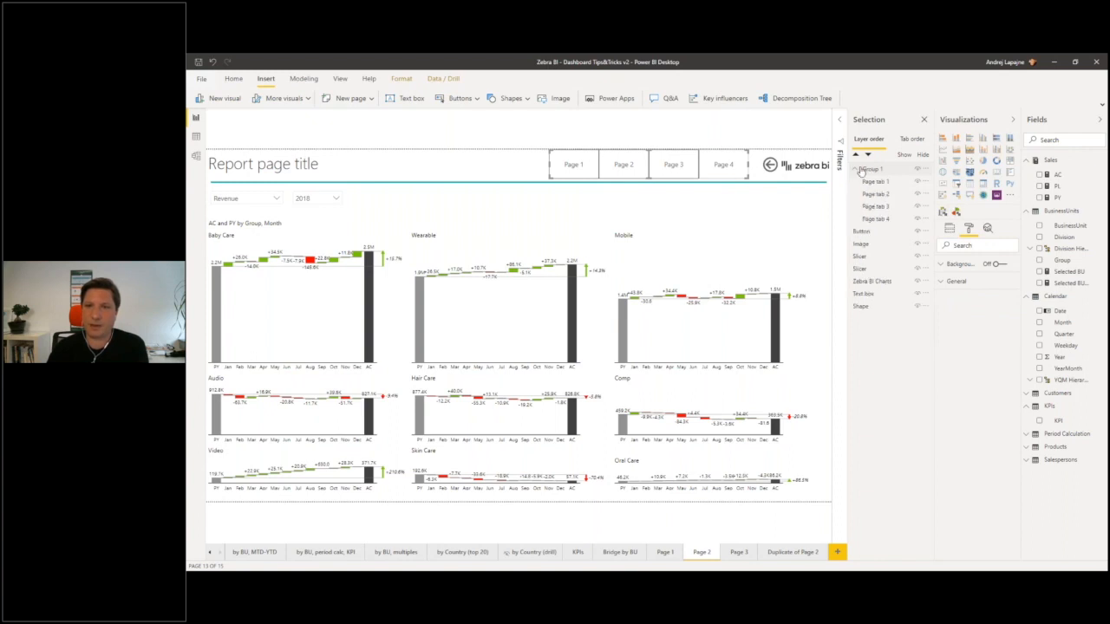
pyautogui.click(873, 173)
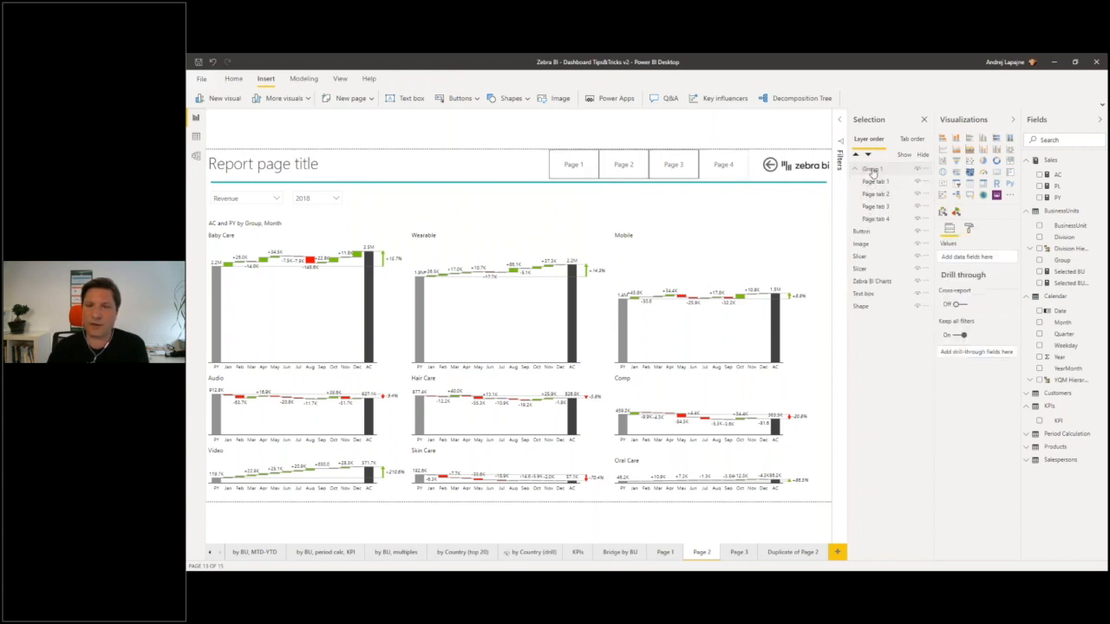
pyautogui.doubleClick(872, 171)
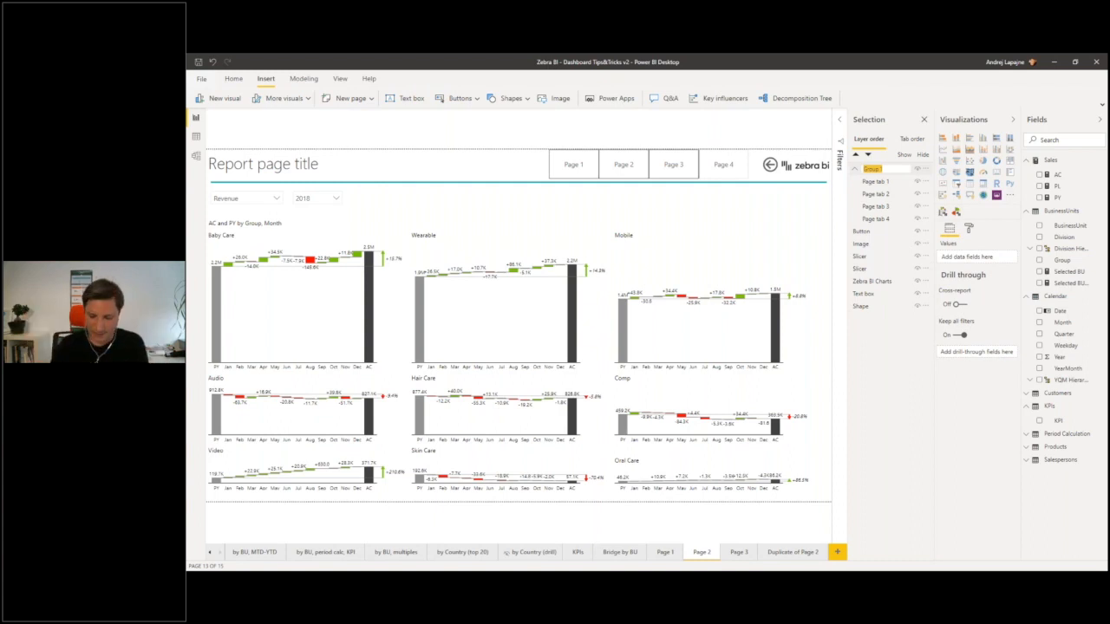
pyautogui.write('Page tabs')
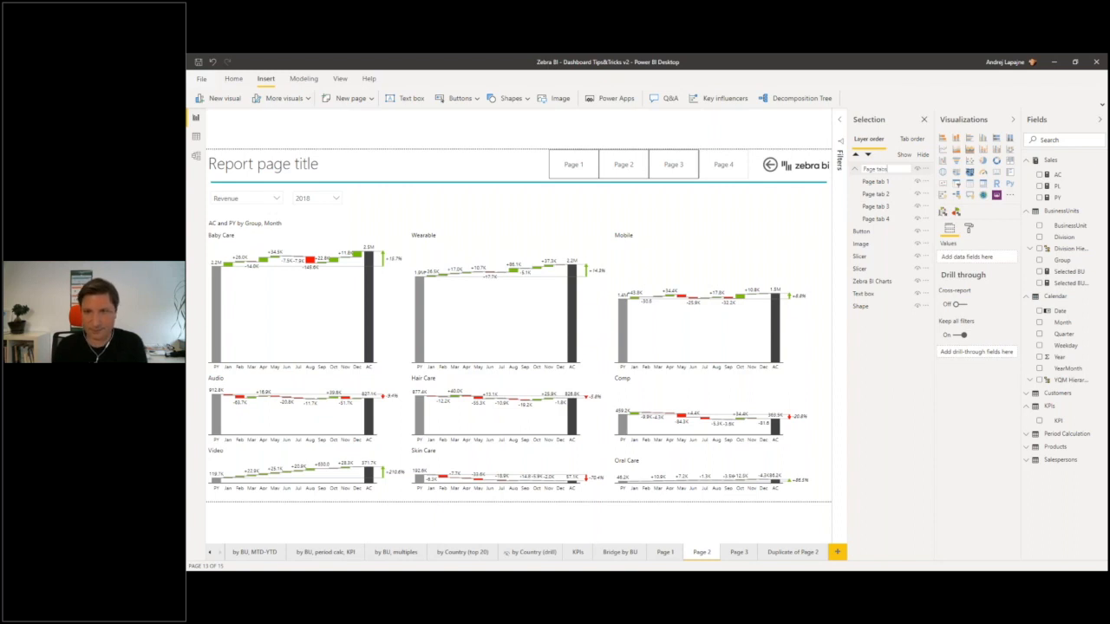
pyautogui.press('Return')
pyautogui.click(856, 170)
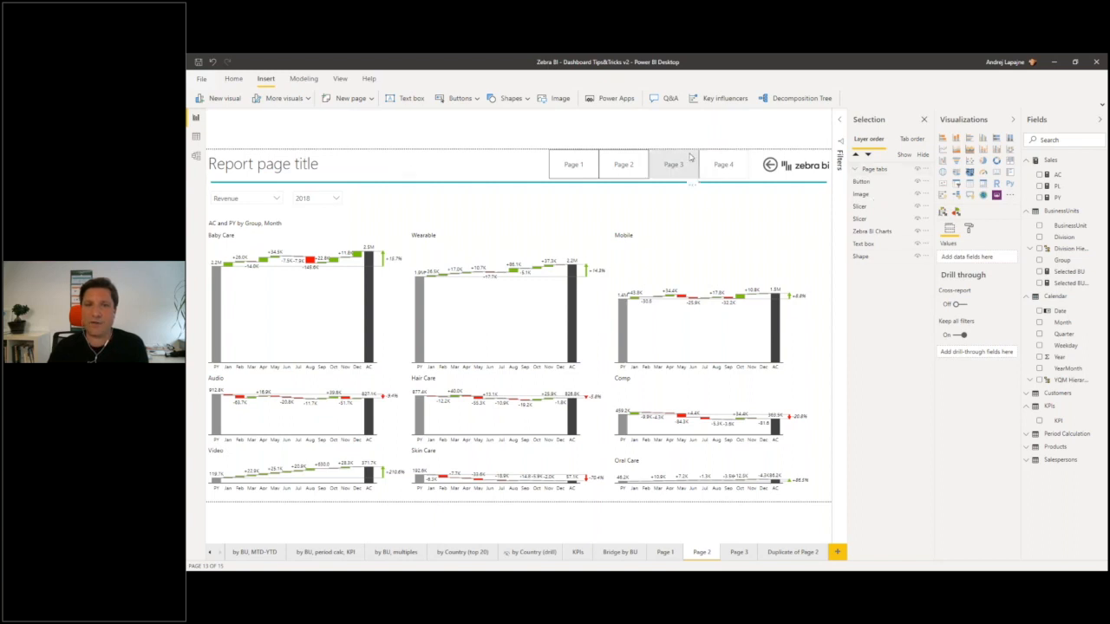
# - Delete all four old navigation buttons from Page 3
pyautogui.click(873, 173)
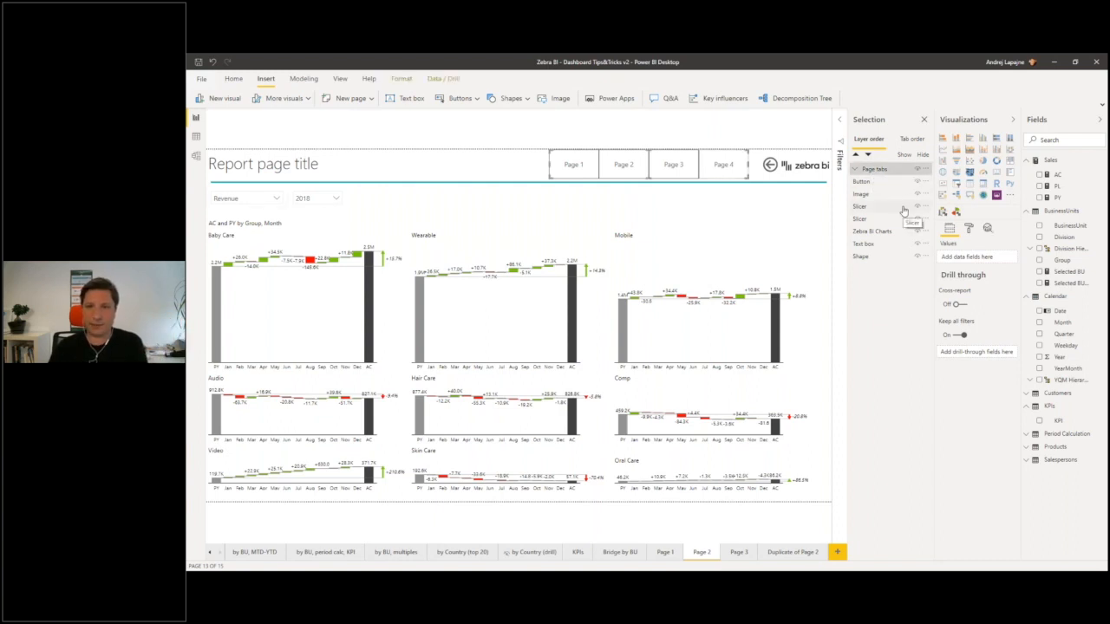
pyautogui.click(735, 551)
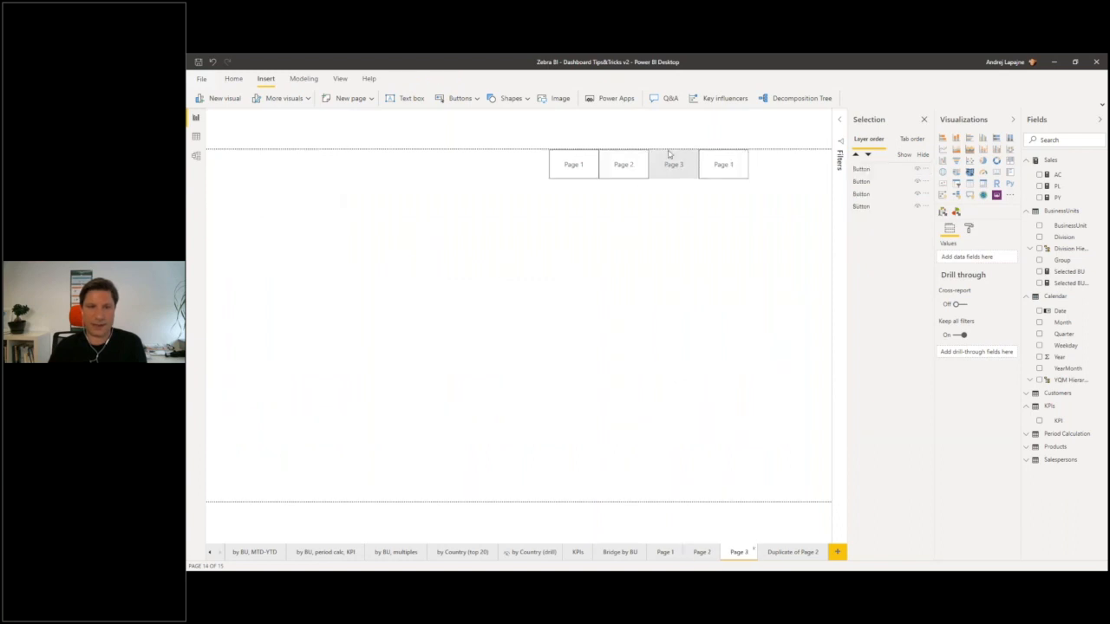
pyautogui.click(725, 162)
pyautogui.press('Delete')
pyautogui.click(652, 157)
pyautogui.press('Delete')
pyautogui.click(632, 157)
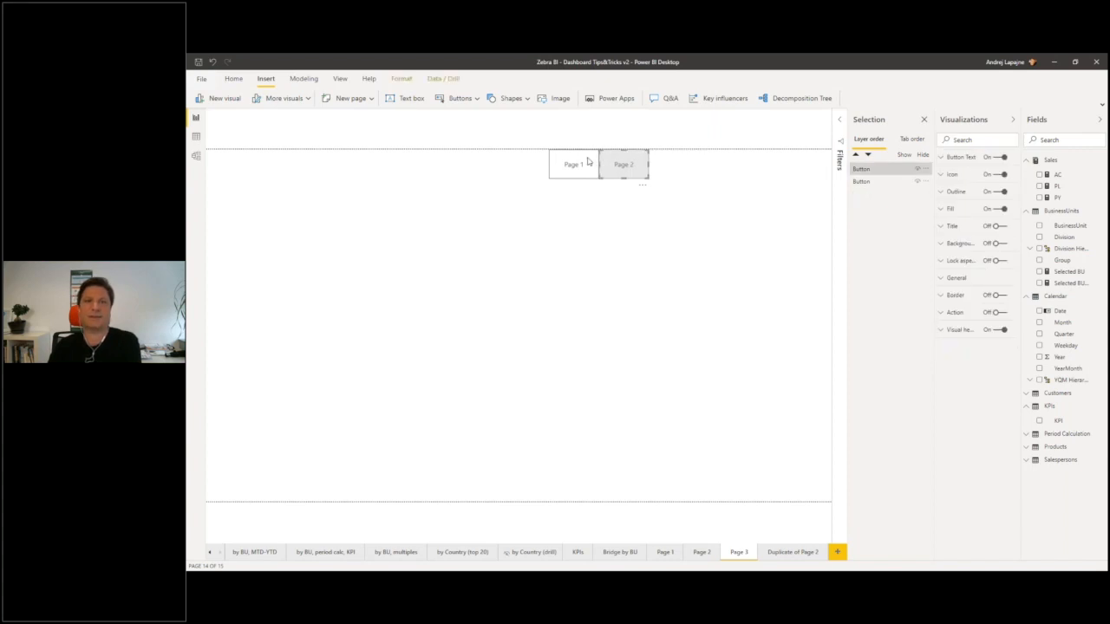
pyautogui.press('Delete')
pyautogui.click(587, 161)
pyautogui.press('Delete')
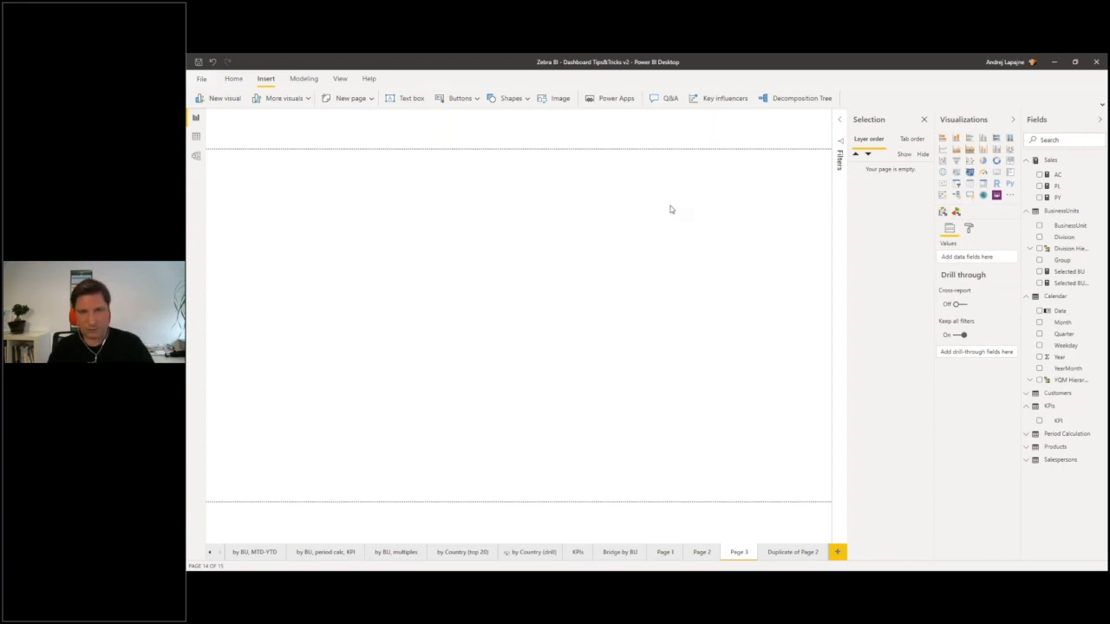
# - Copy the Page tabs group from Page 2 and paste it onto Page 3 and onto a newly added page
pyautogui.click(693, 555)
pyautogui.click(870, 170)
pyautogui.click(877, 172)
pyautogui.click(877, 172)
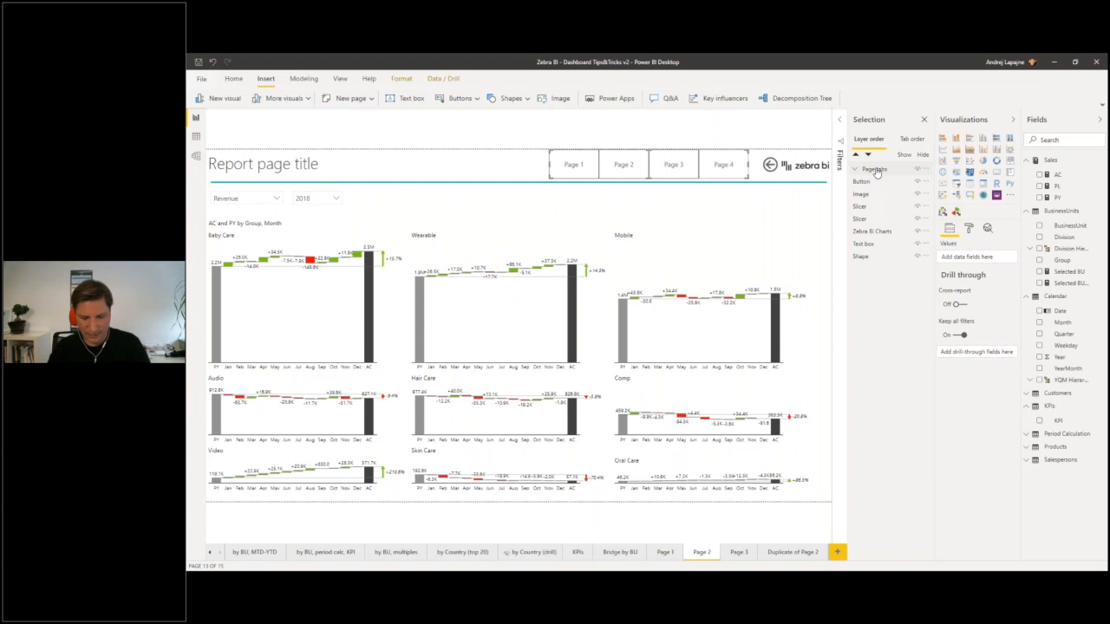
pyautogui.click(739, 552)
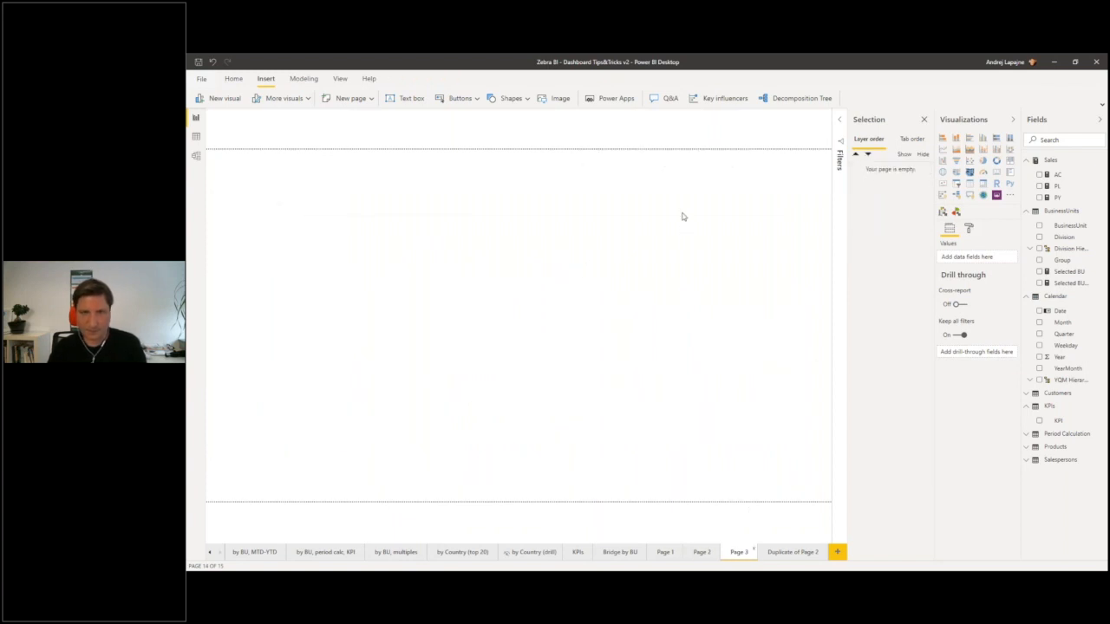
pyautogui.hotkey('ctrl', 'v')
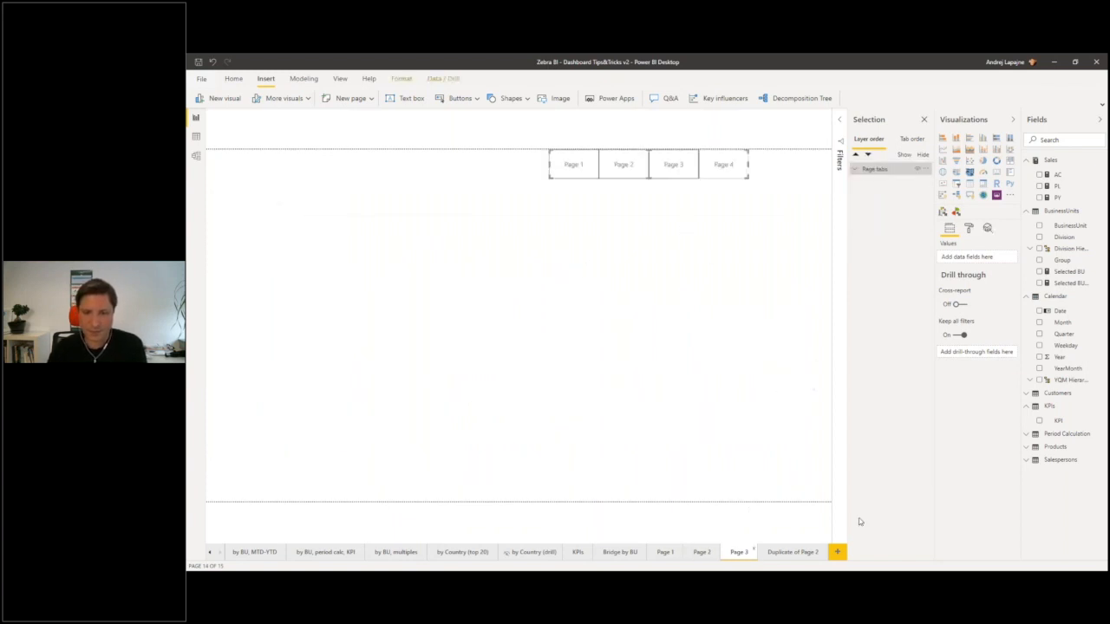
pyautogui.click(837, 553)
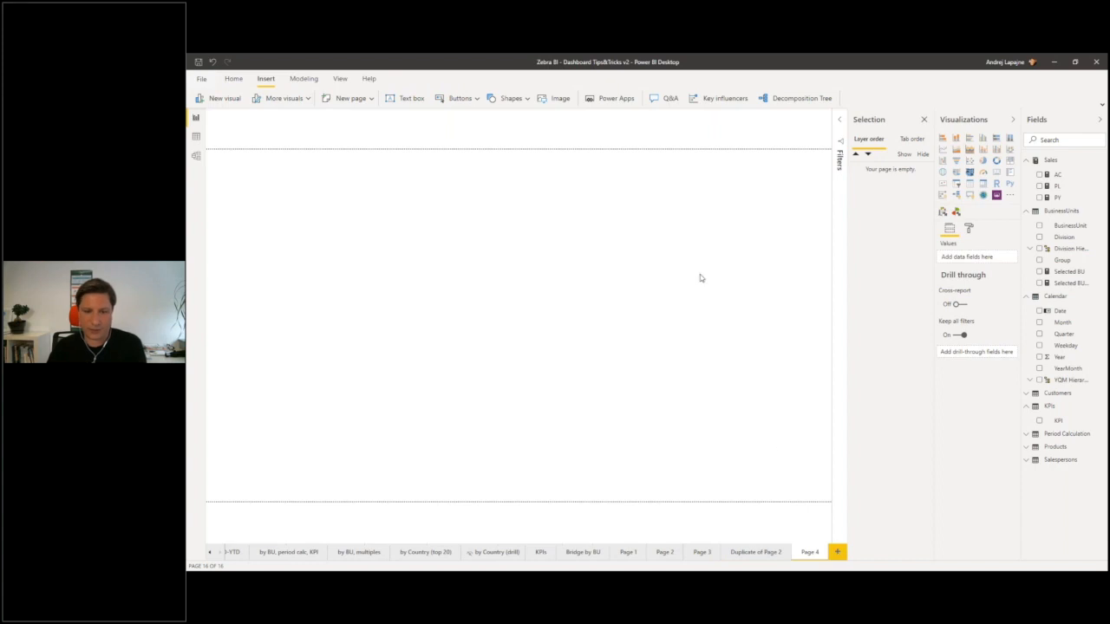
pyautogui.hotkey('ctrl', 'v')
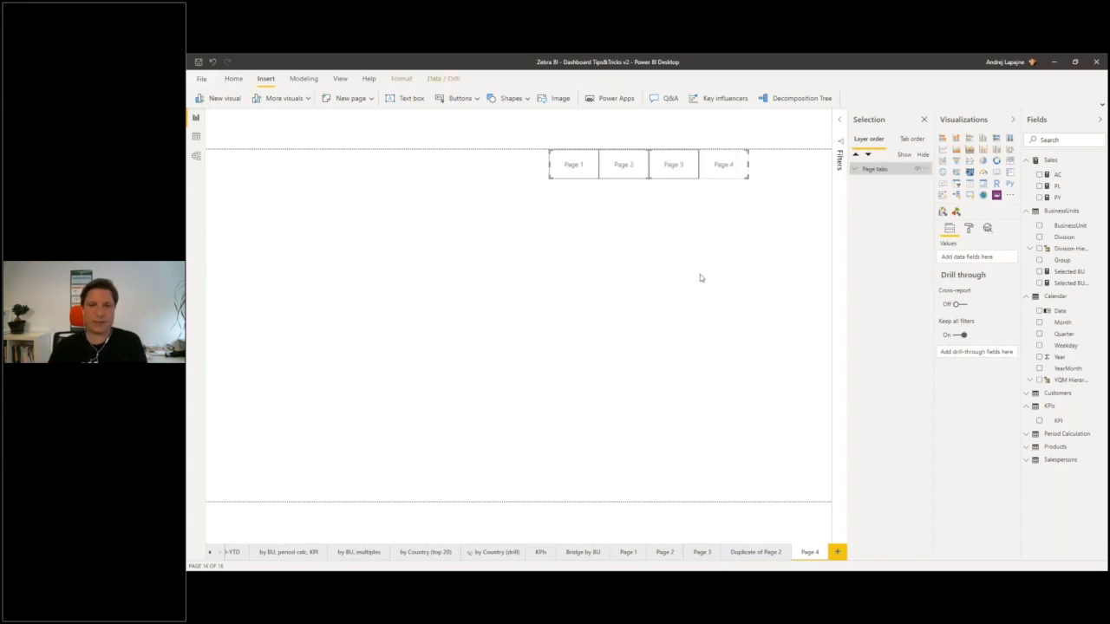
# - Return to Page 2 and rename the layer of the zebra bi image as Logo
pyautogui.click(660, 553)
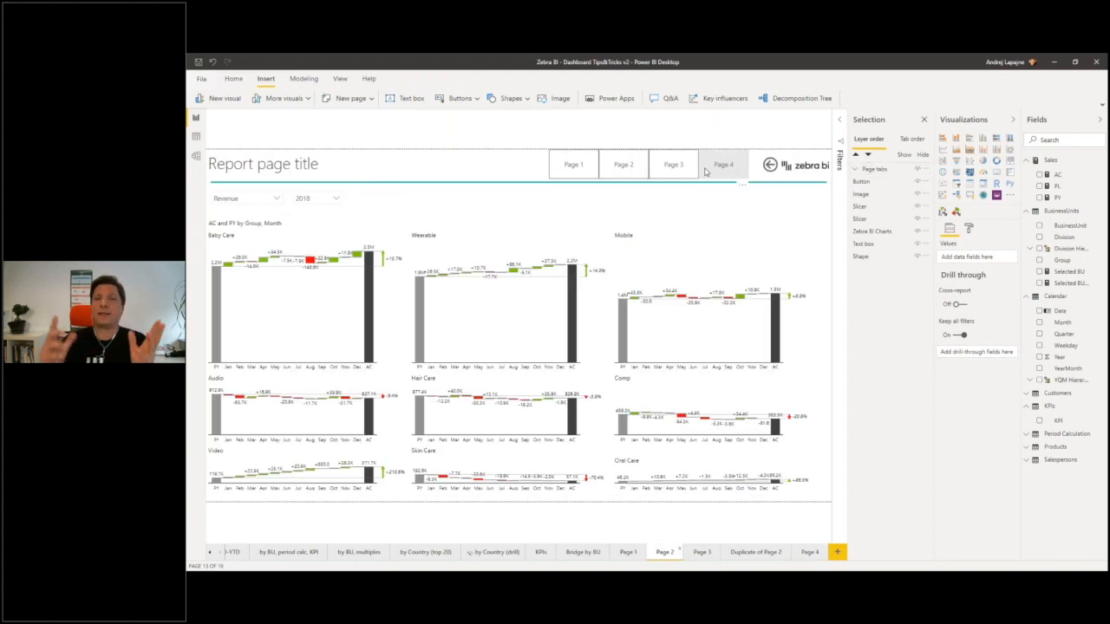
pyautogui.click(864, 196)
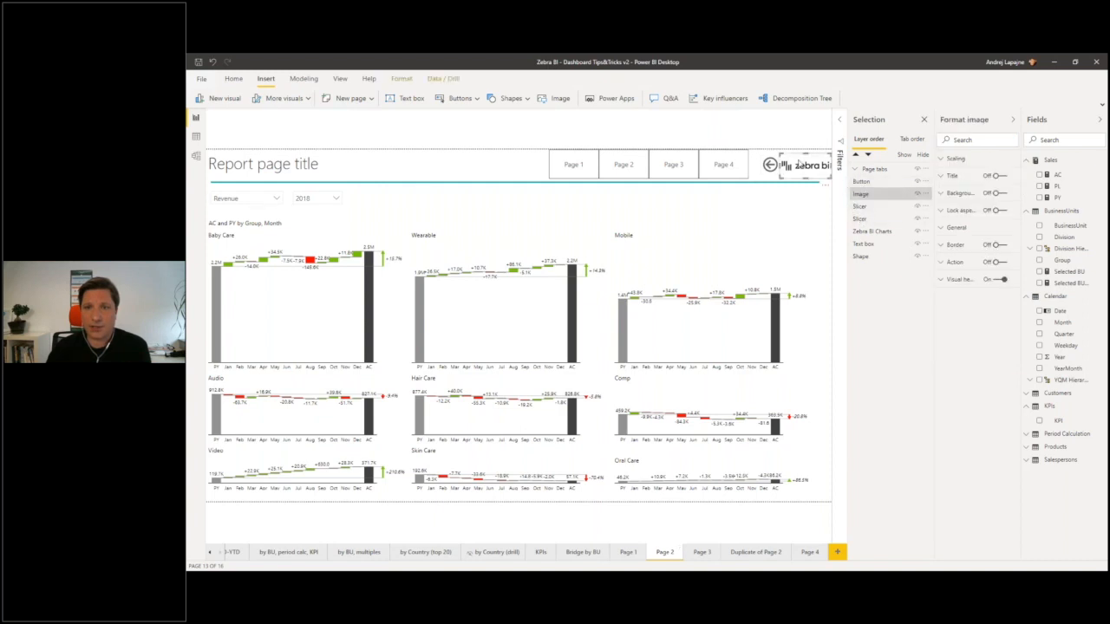
pyautogui.doubleClick(864, 196)
pyautogui.write('L')
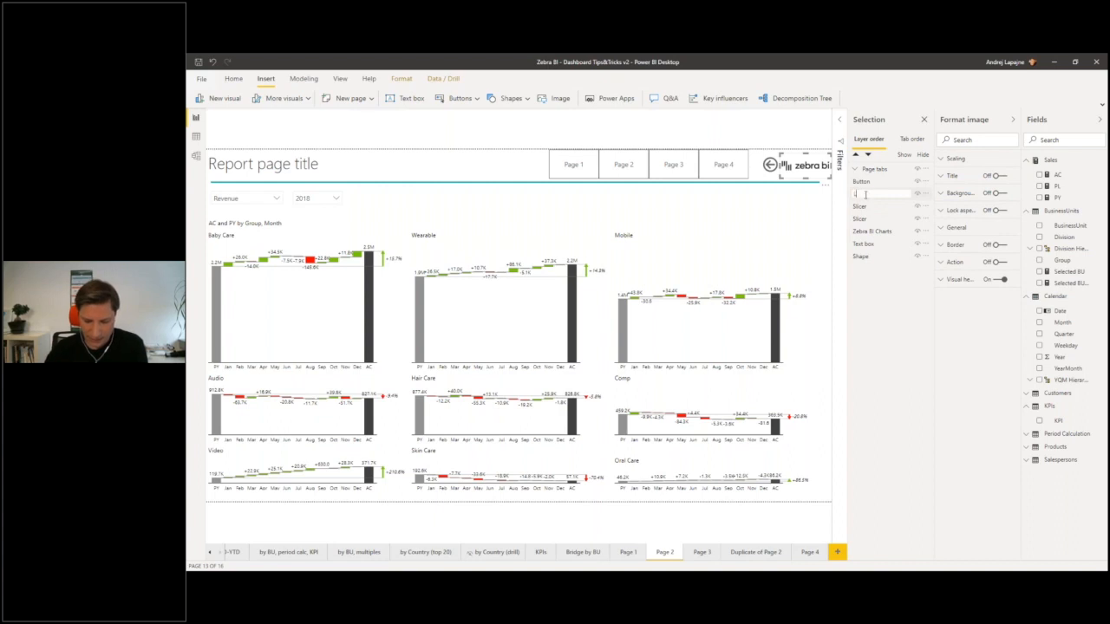
pyautogui.write('ogo')
pyautogui.press('Return')
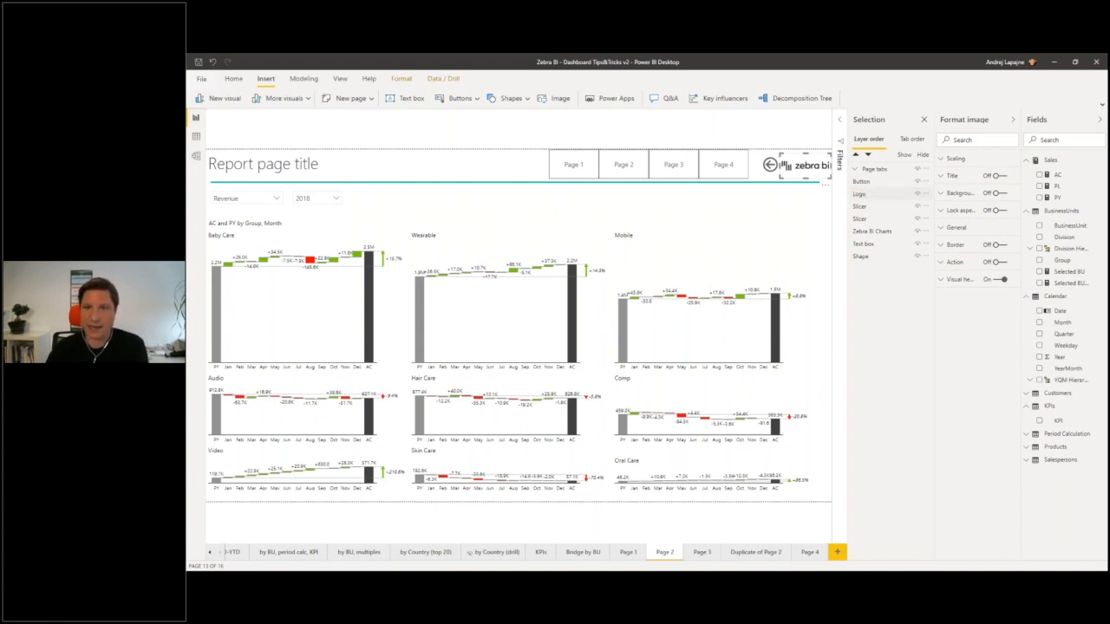
# - Rename the layer of the arrow button beside the logo as Back button
pyautogui.click(863, 182)
pyautogui.doubleClick(863, 182)
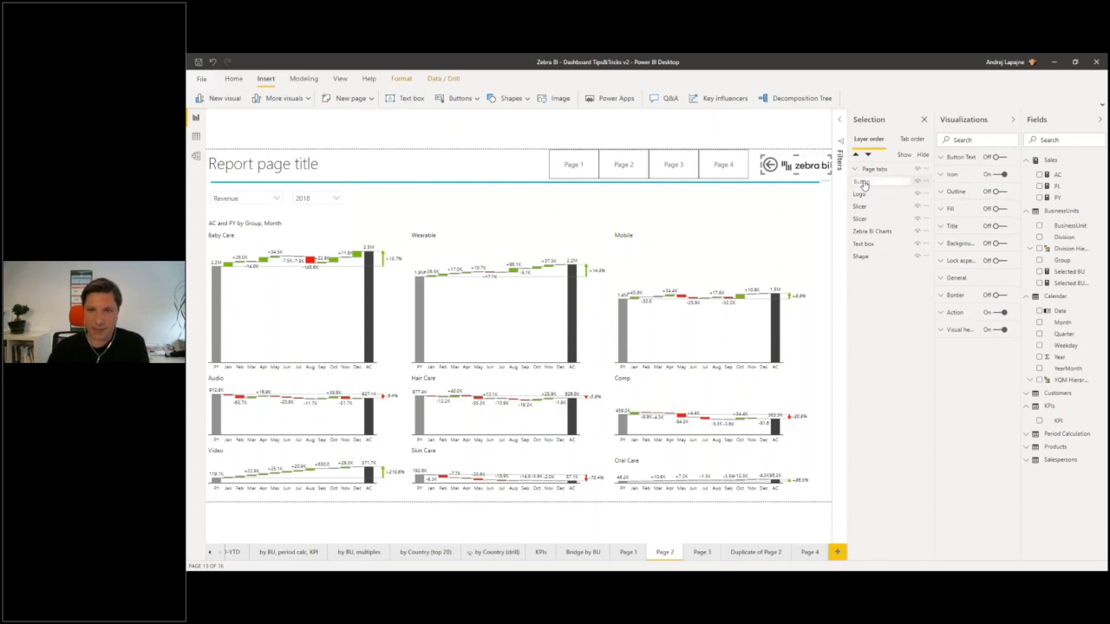
pyautogui.write('B')
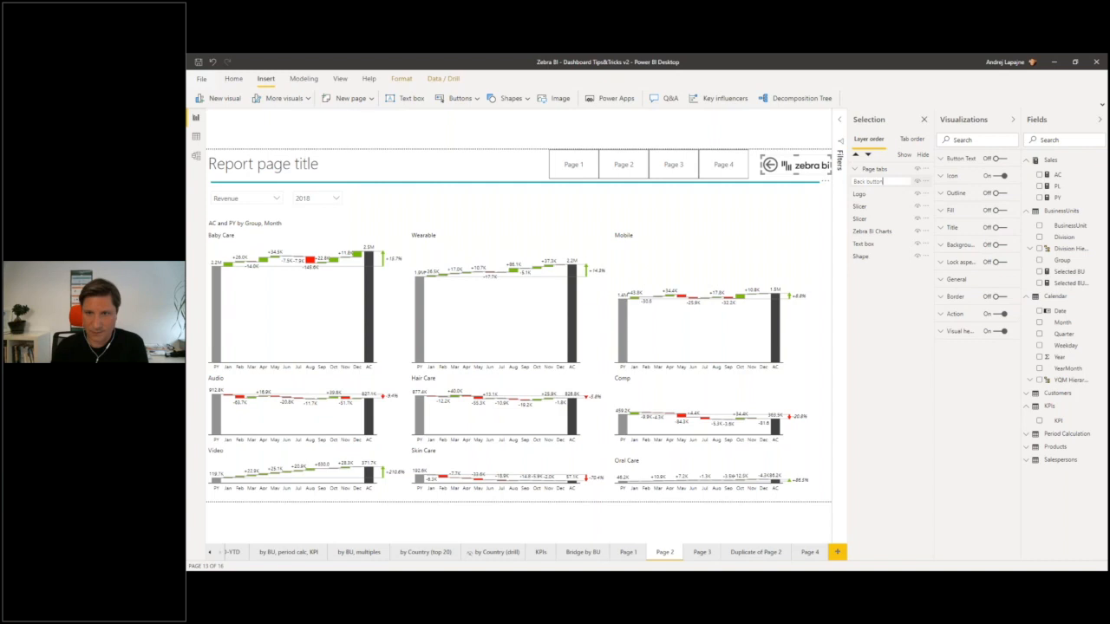
pyautogui.press('Return')
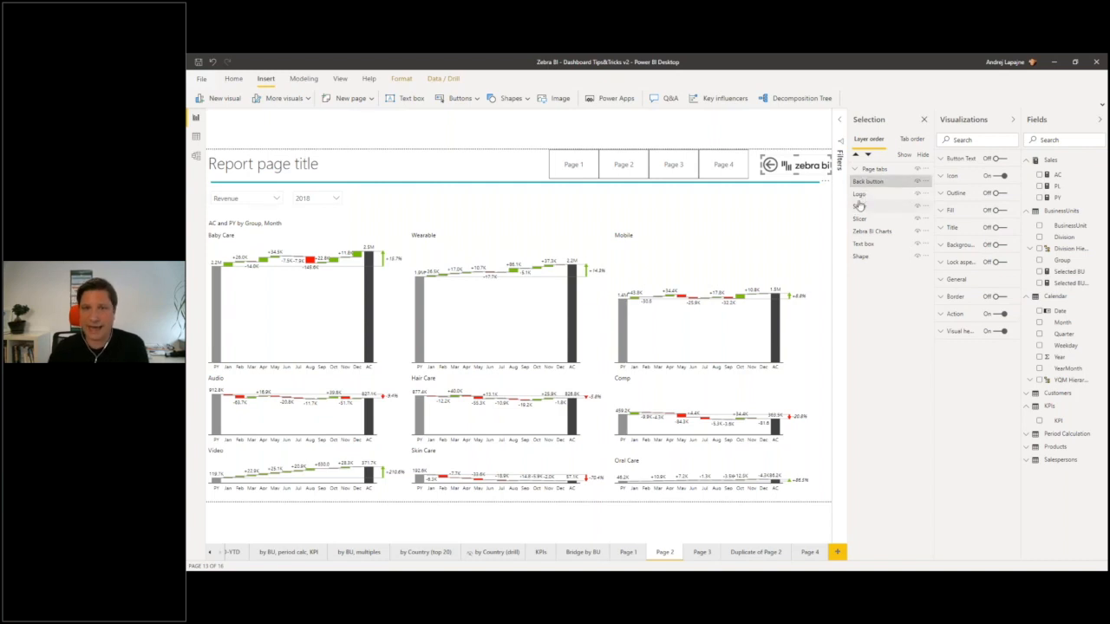
# - Rename the shape layer of the teal line under the header as Line
pyautogui.click(862, 257)
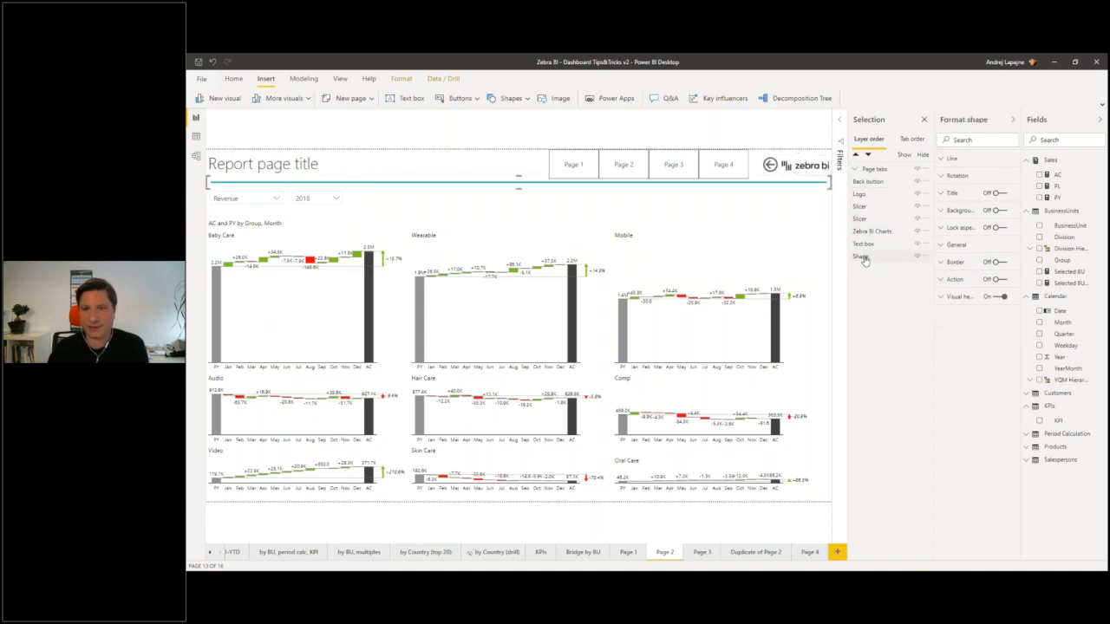
pyautogui.doubleClick(862, 257)
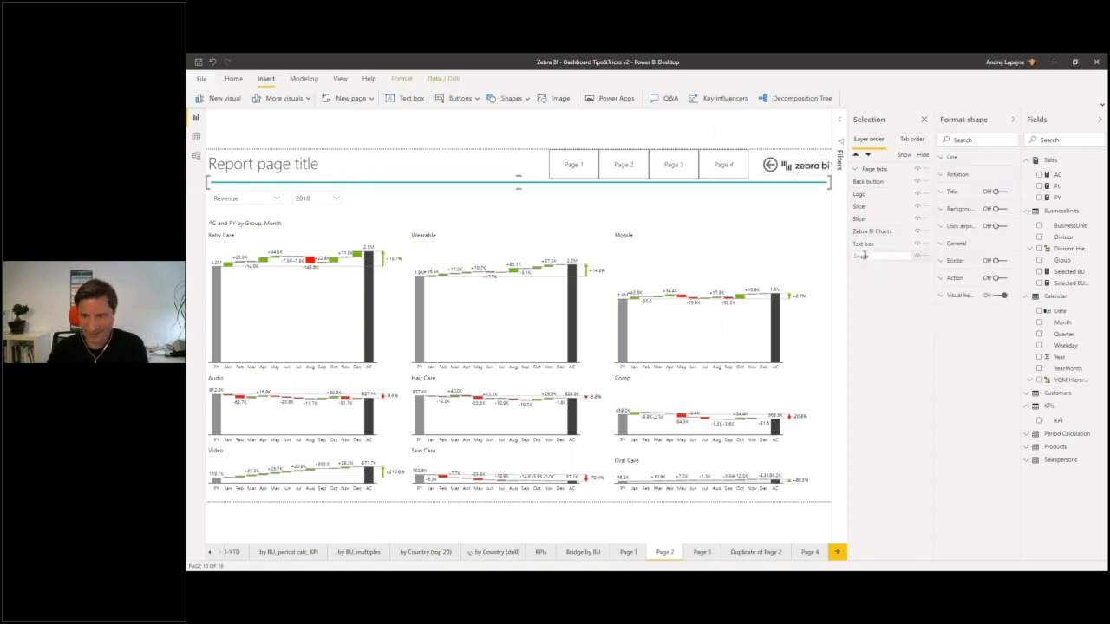
pyautogui.write('Line')
pyautogui.press('Return')
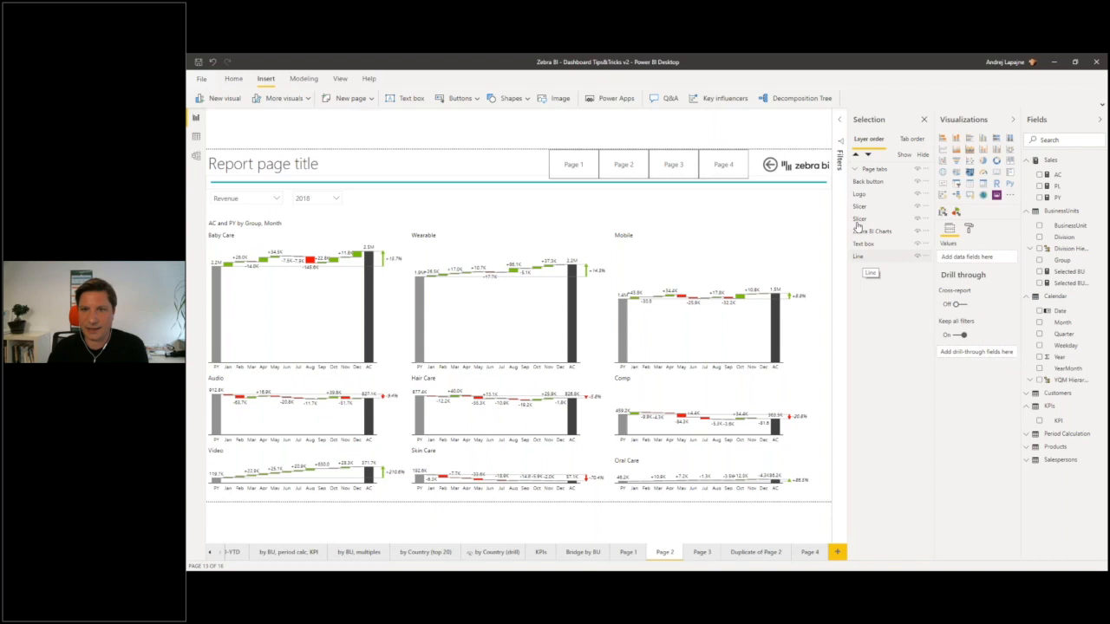
# - Group the Back button, Logo, Text box and Line layers together
pyautogui.click(869, 194)
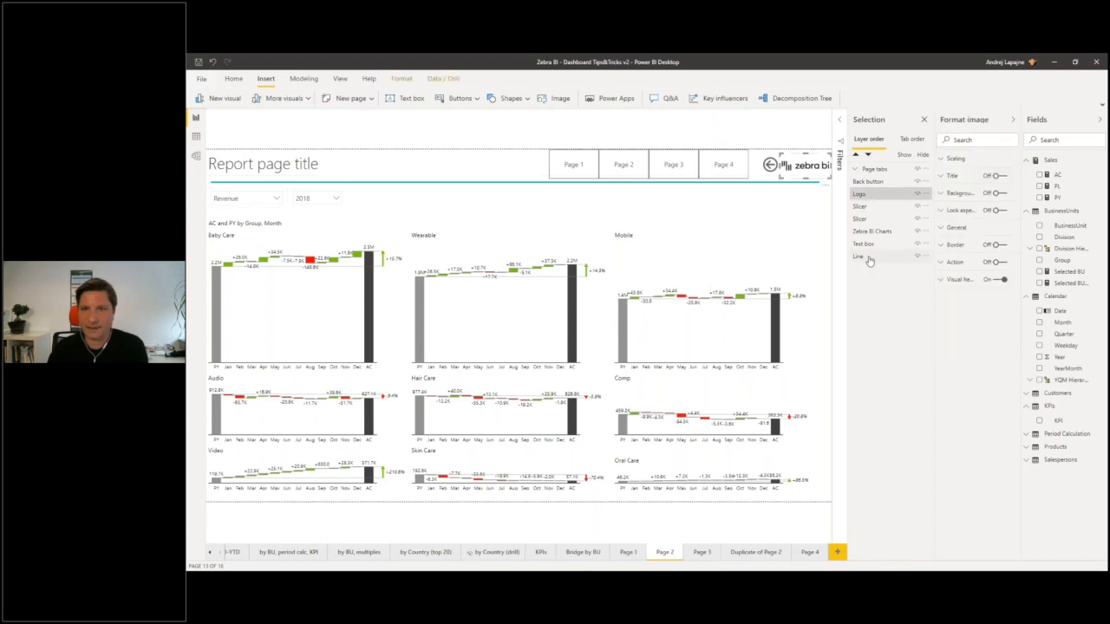
pyautogui.keyDown('ctrl'); pyautogui.click(874, 184); pyautogui.keyUp('ctrl')
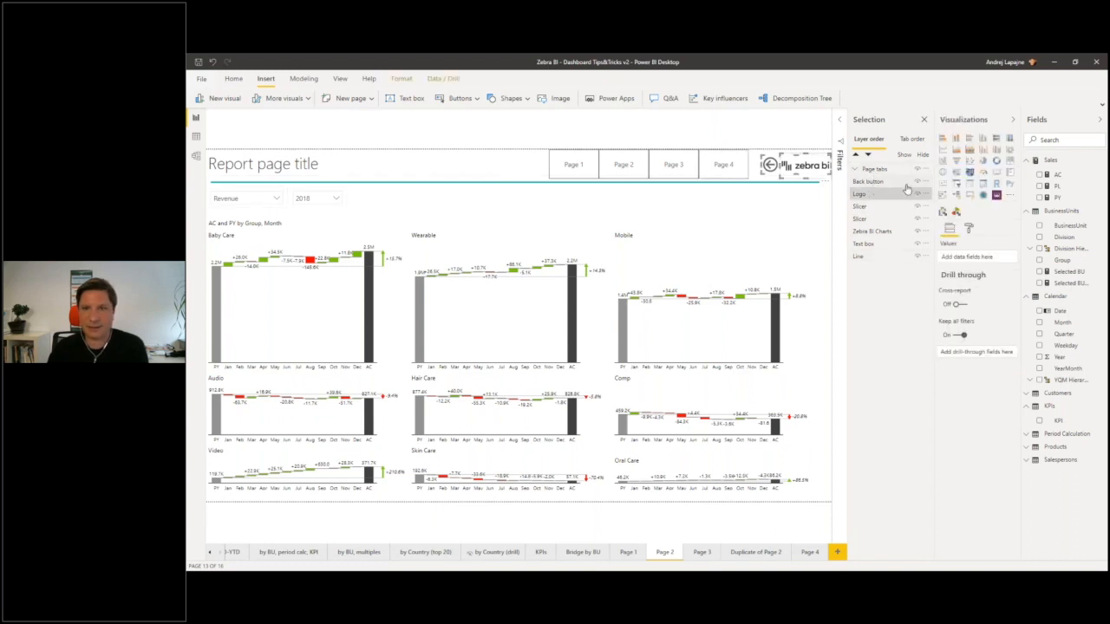
pyautogui.keyDown('ctrl'); pyautogui.click(870, 244); pyautogui.keyUp('ctrl')
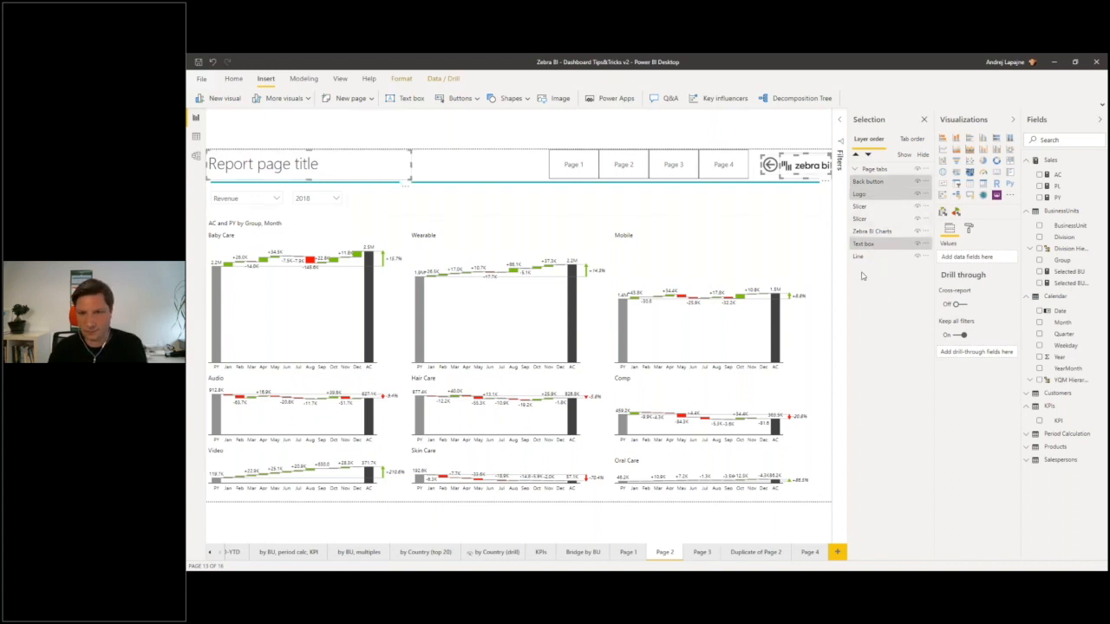
pyautogui.keyDown('ctrl'); pyautogui.click(863, 257); pyautogui.keyUp('ctrl')
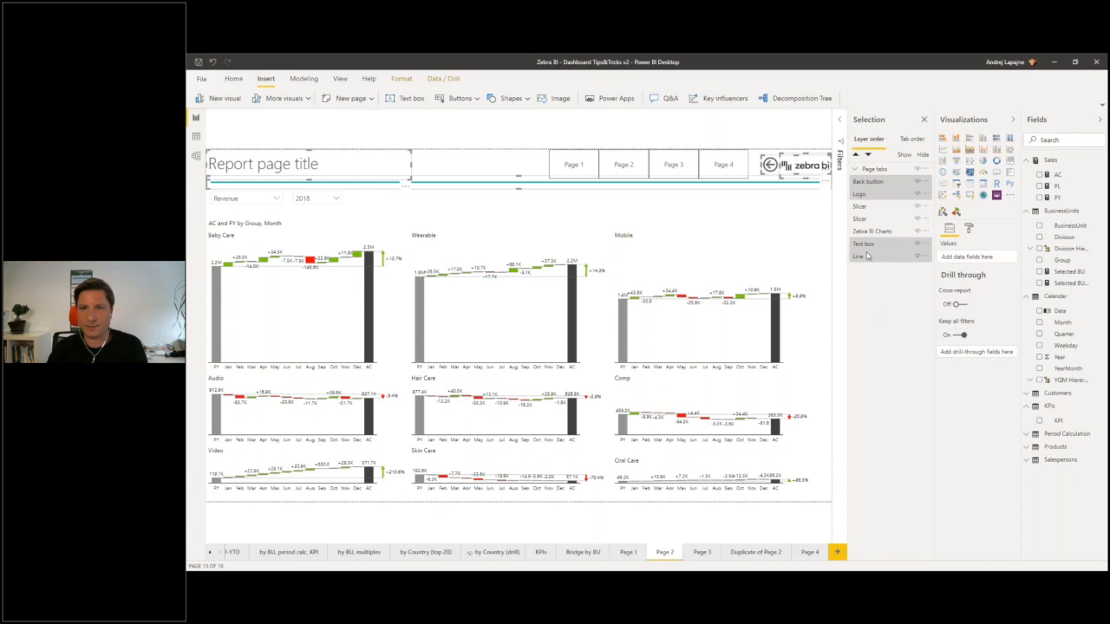
pyautogui.rightClick(874, 180)
pyautogui.moveTo(902, 184)
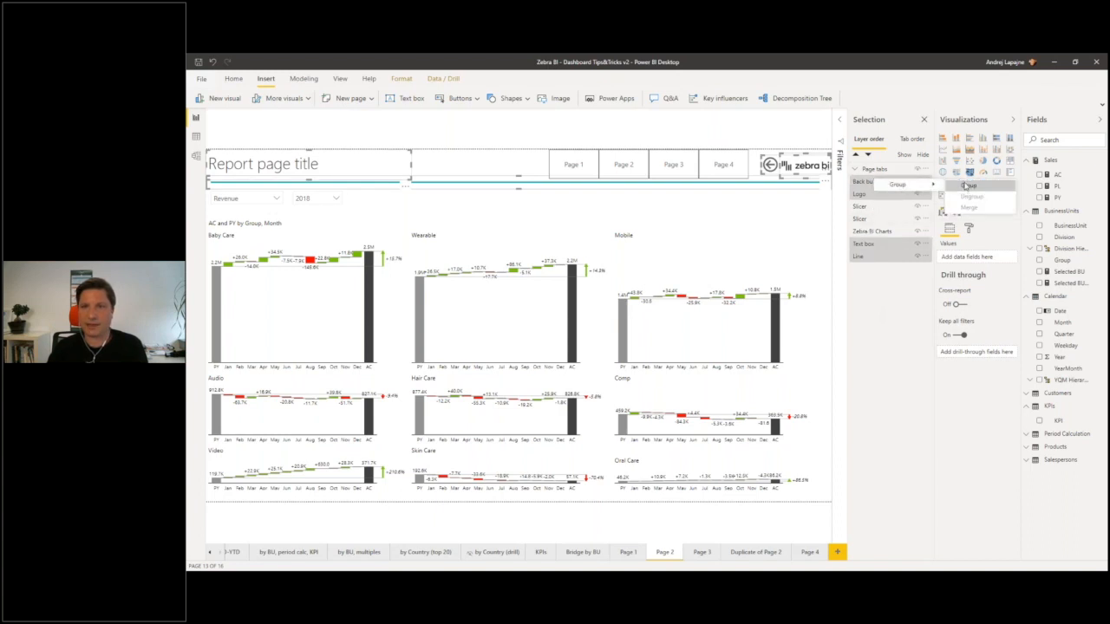
pyautogui.click(951, 184)
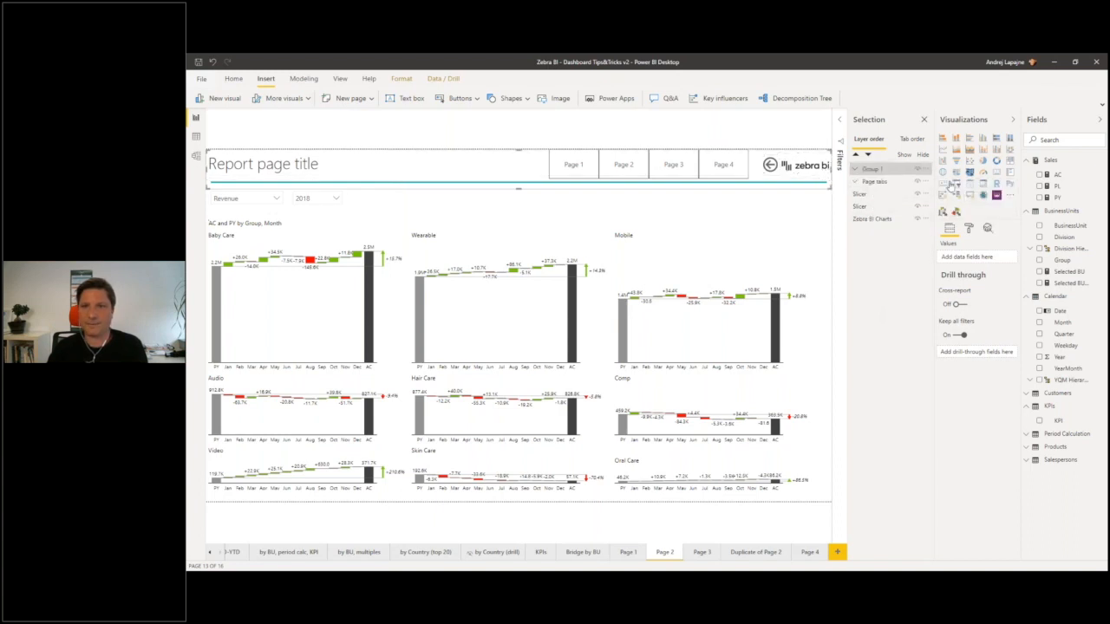
# - Rename the new group of header elements as Page header
pyautogui.doubleClick(869, 169)
pyautogui.write('P')
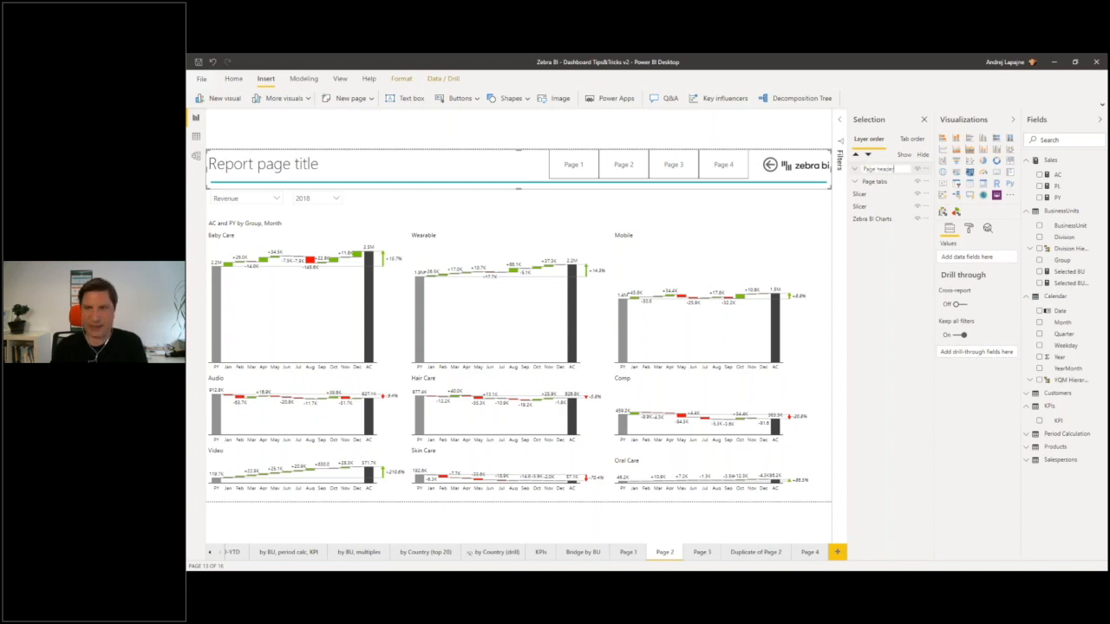
pyautogui.write('age header')
pyautogui.press('Return')
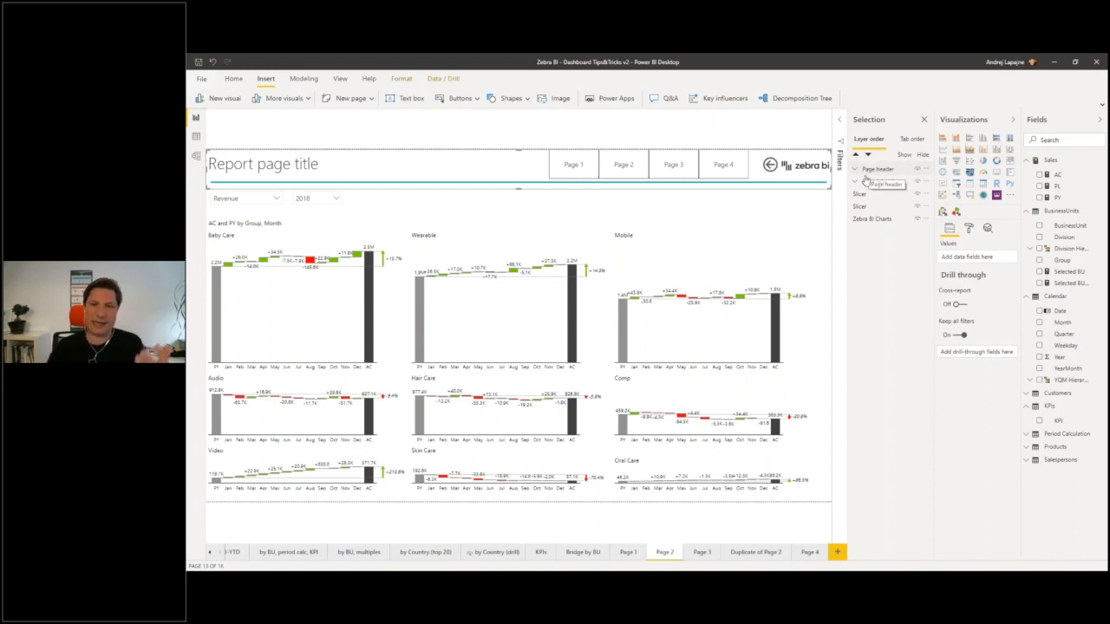
# - Rename the text box layer inside the Page header group as Heading, and collapse the group again
pyautogui.click(855, 170)
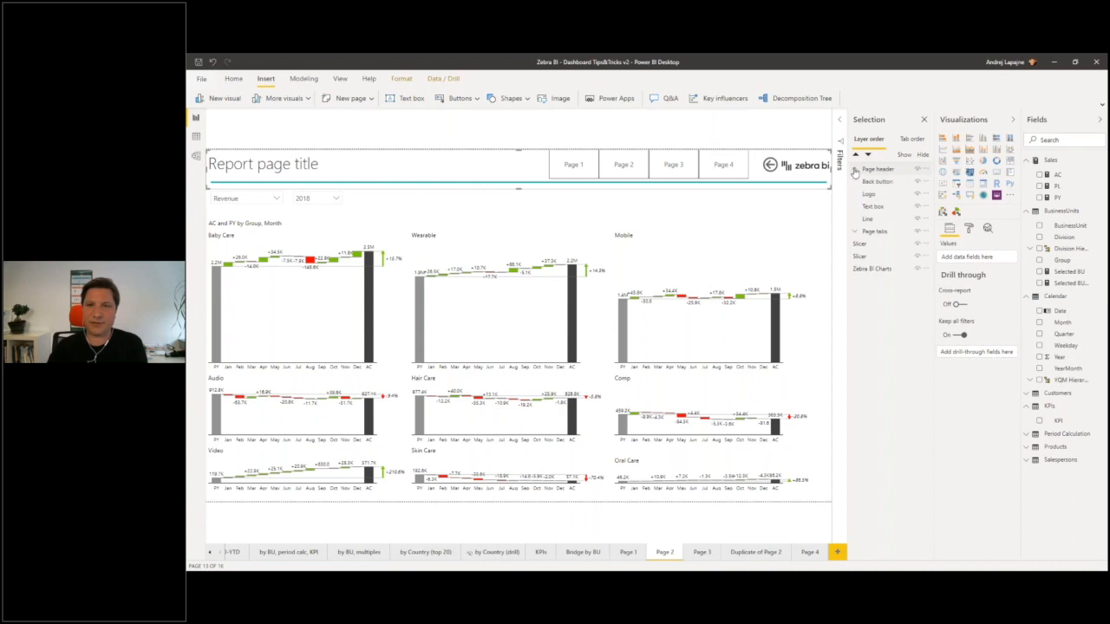
pyautogui.doubleClick(875, 208)
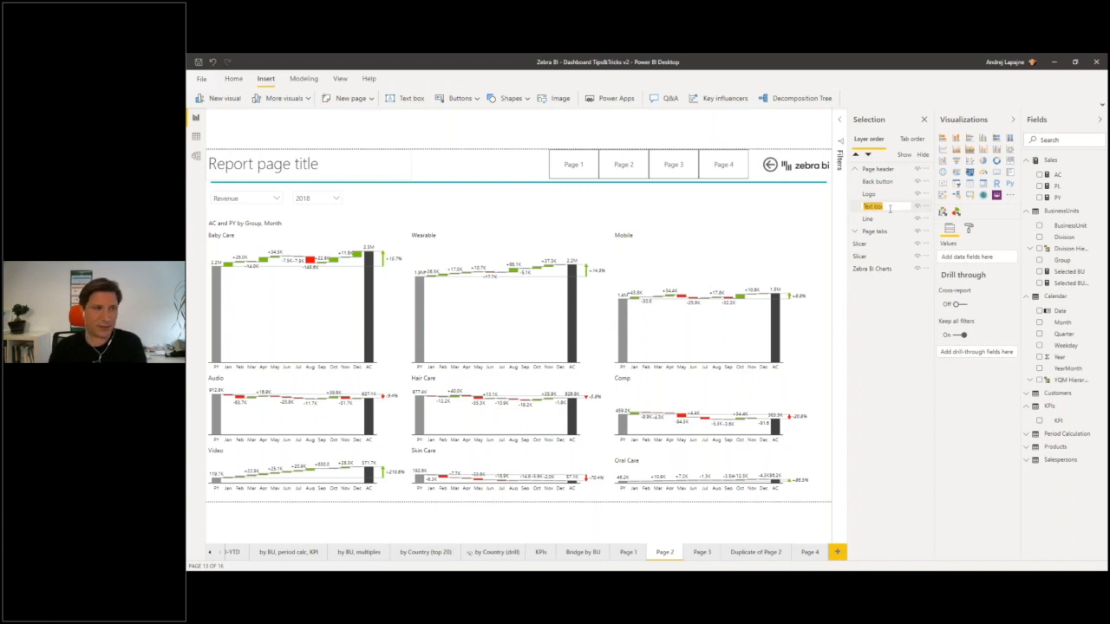
pyautogui.write('Heading')
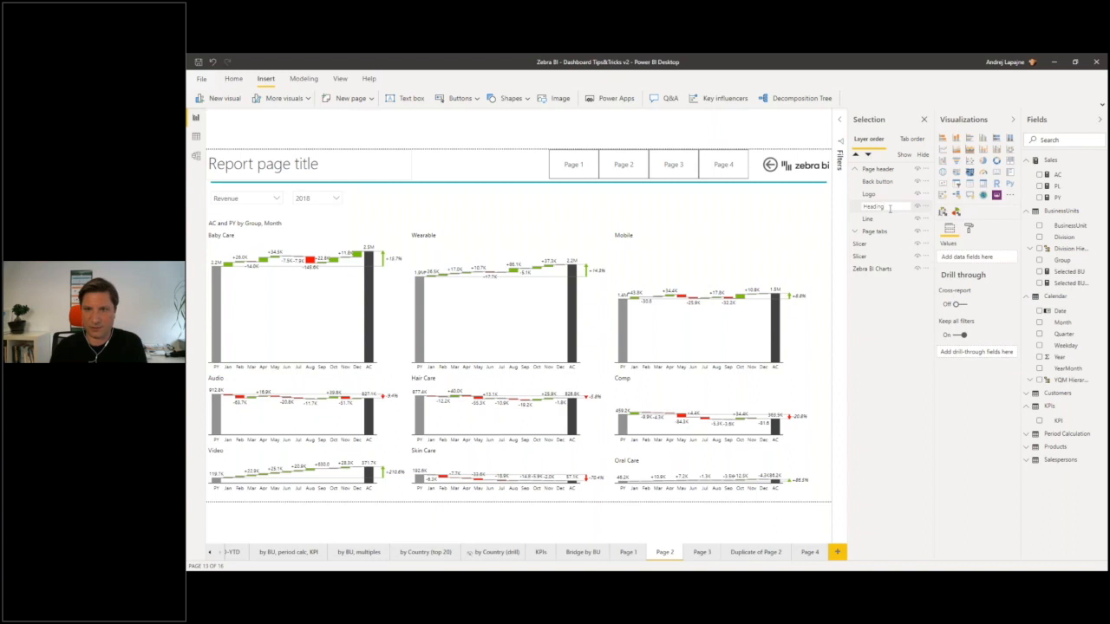
pyautogui.press('Return')
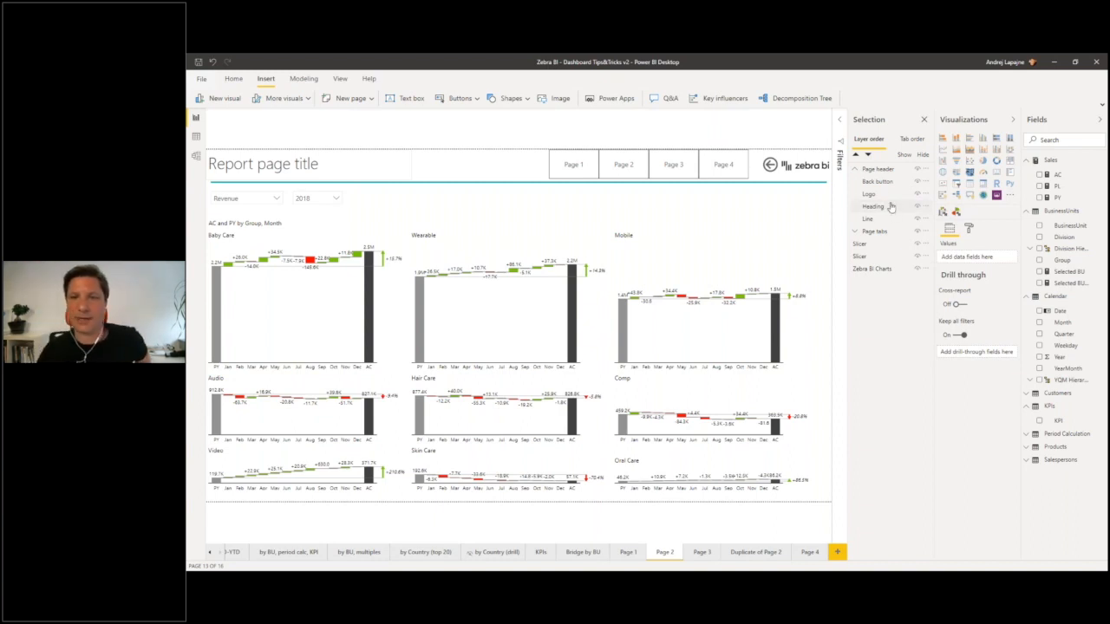
pyautogui.click(852, 170)
pyautogui.click(871, 170)
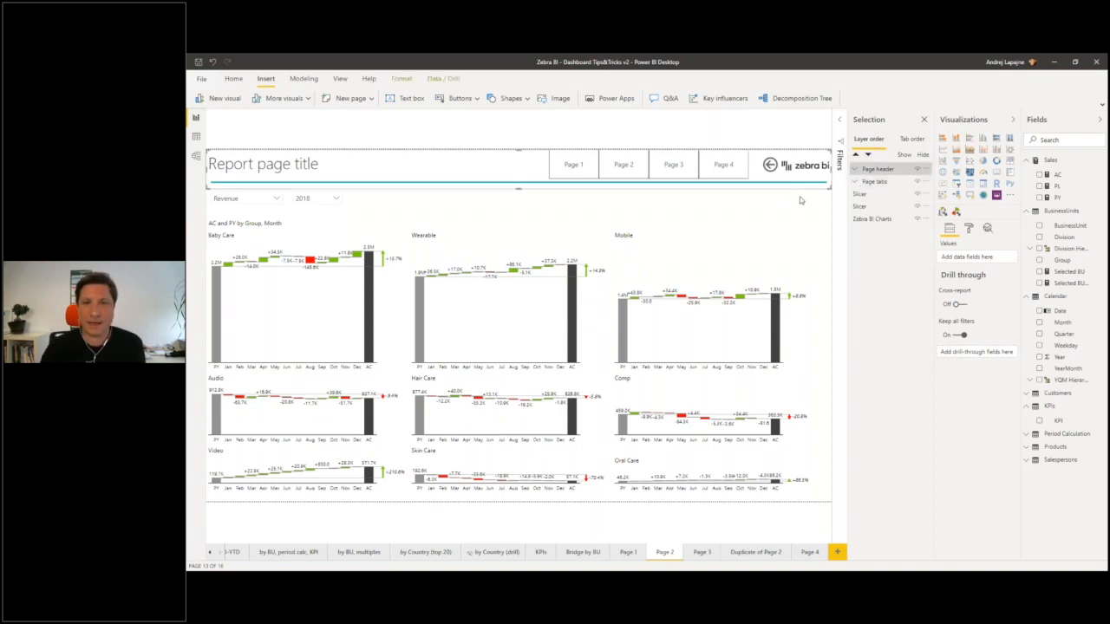
pyautogui.click(796, 198)
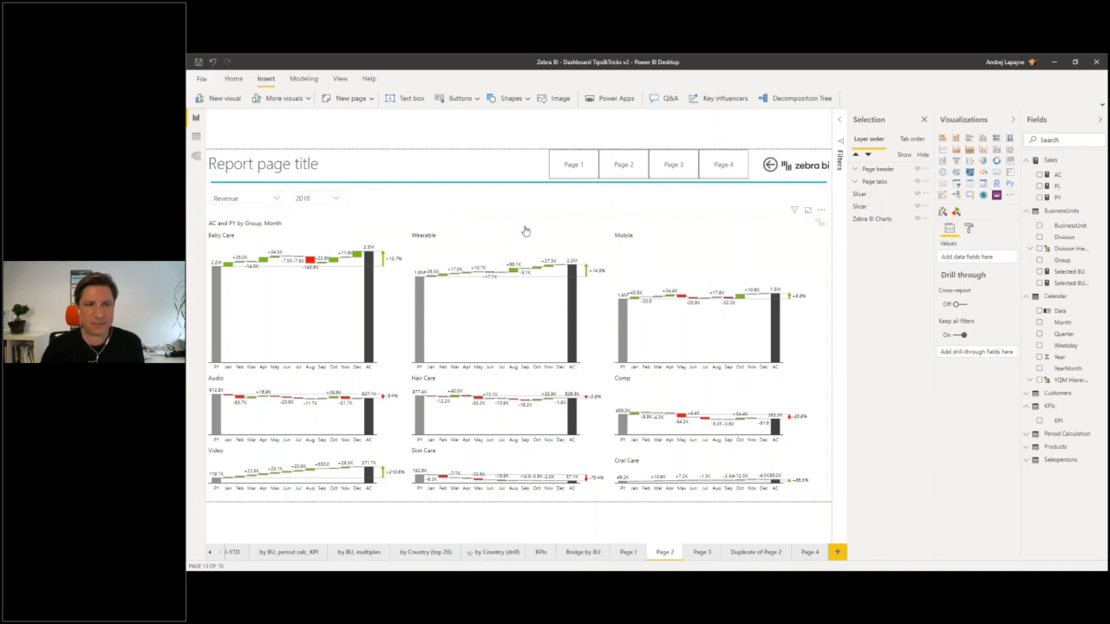
# - Switch the Zebra BI small multiples chart to area charts comparing AC and PY by month
pyautogui.click(818, 352)
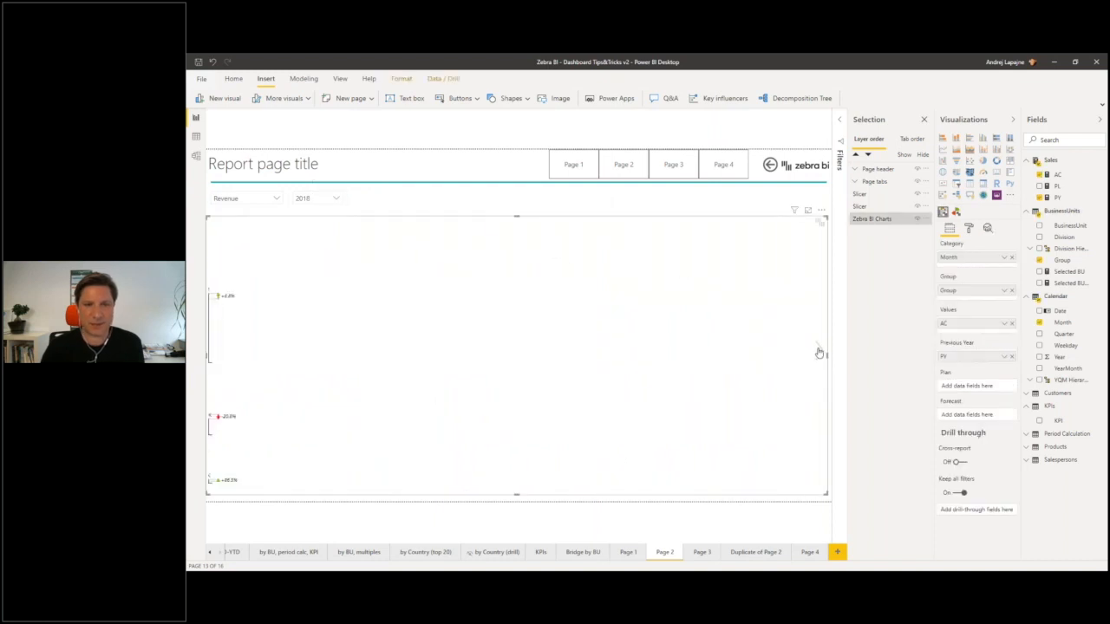
pyautogui.click(818, 352)
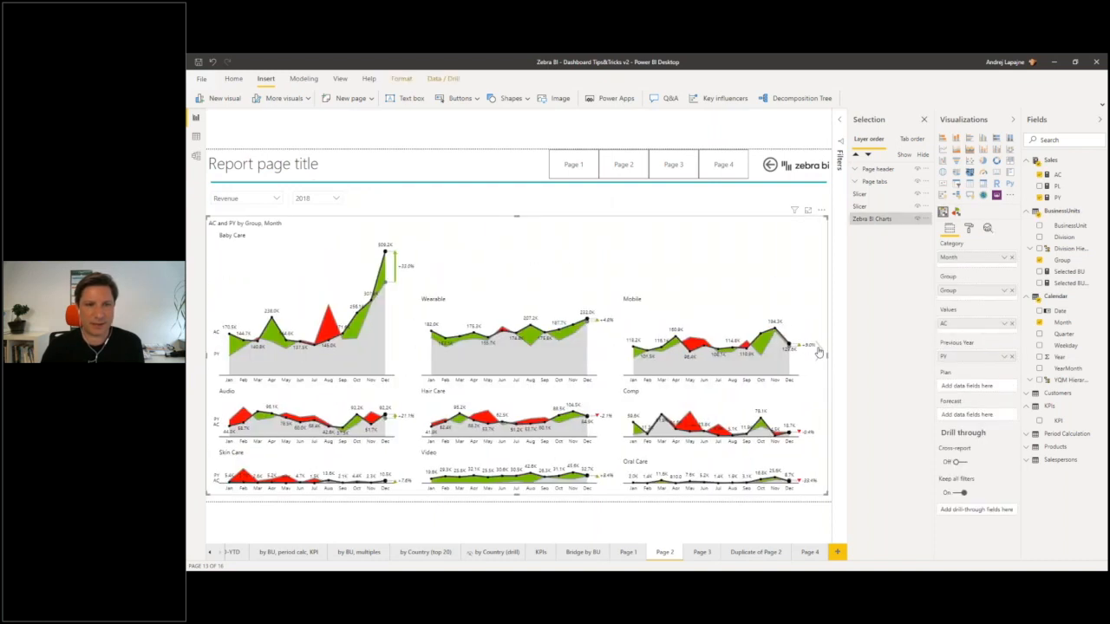
pyautogui.click(704, 207)
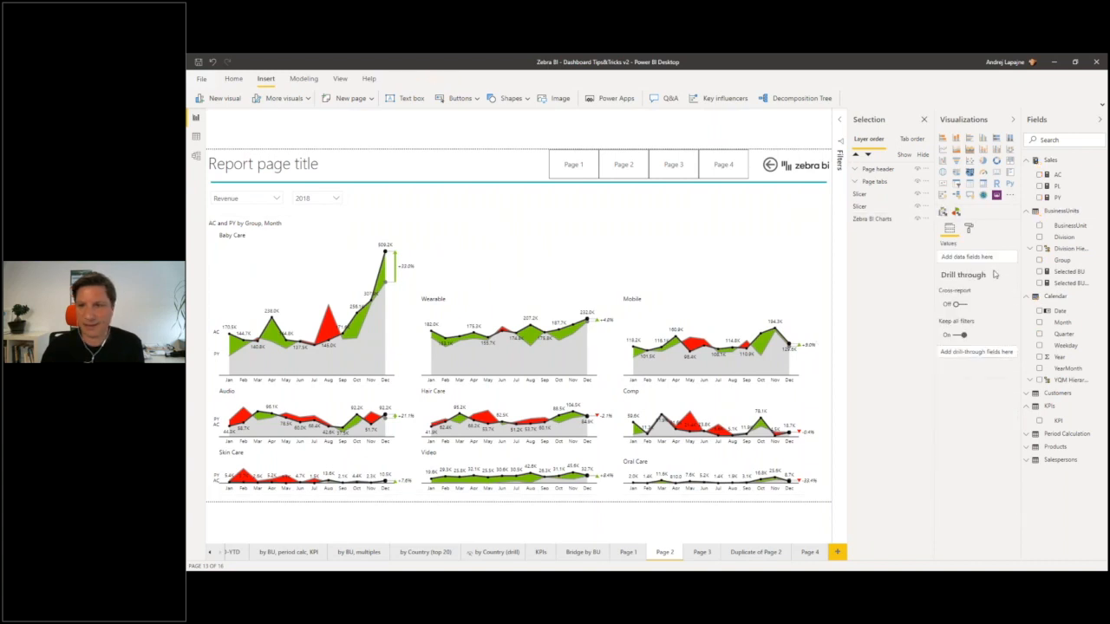
# - Add the Period Calculation field to the free area beside the year slicer and turn it into a slicer
pyautogui.click(1038, 436)
pyautogui.moveTo(1066, 448); pyautogui.dragTo(396, 194)
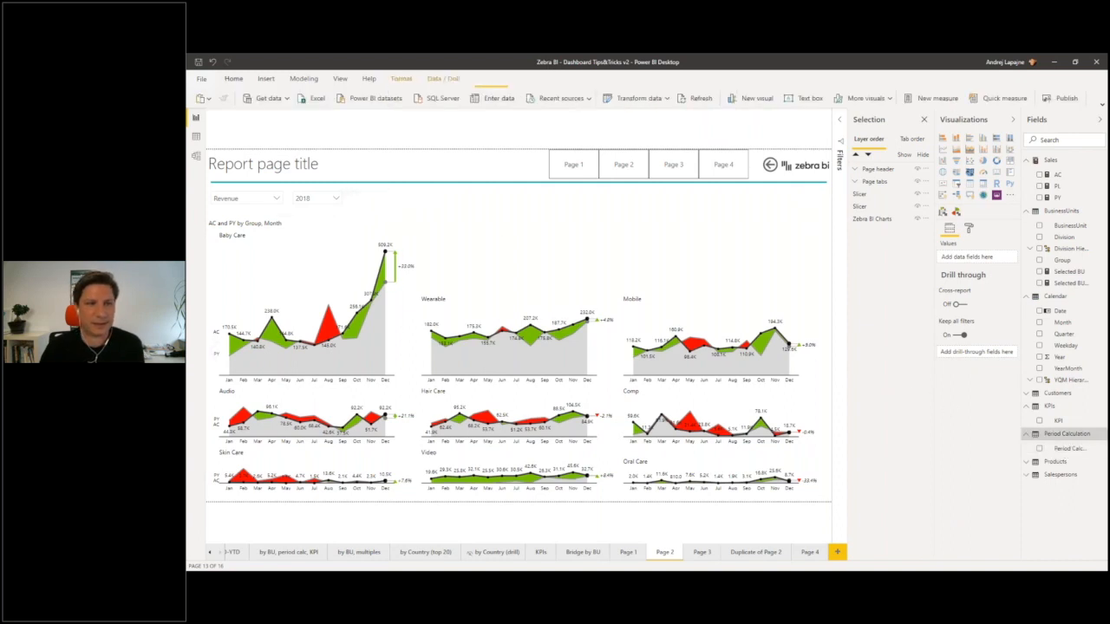
pyautogui.click(957, 188)
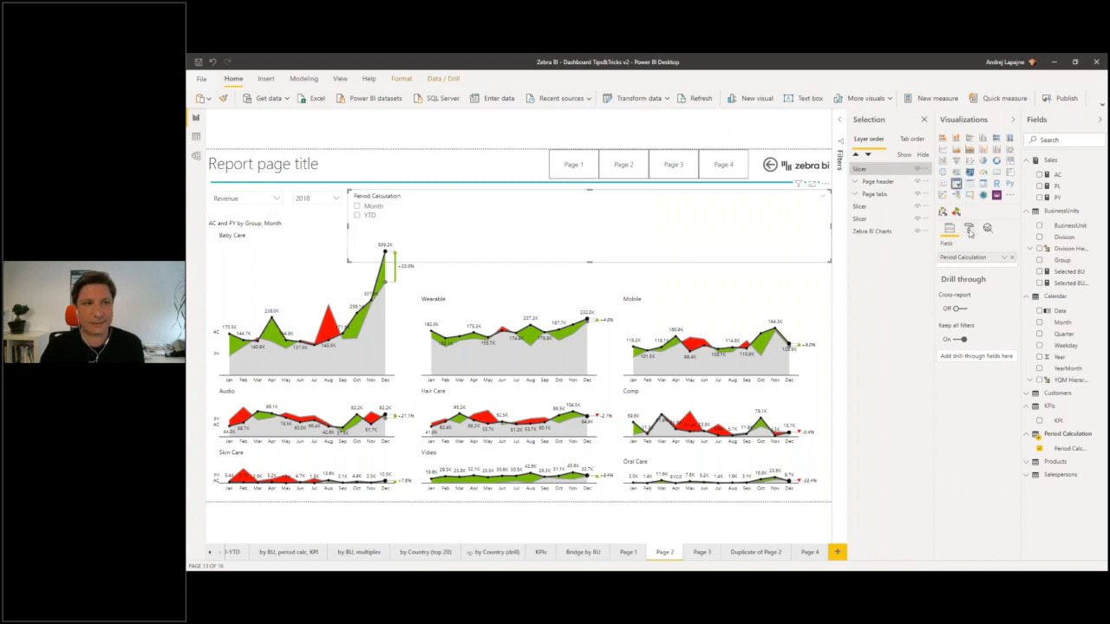
# - Set the Period Calculation slicer's orientation to Horizontal and shrink it to about 171 wide and 38 high
pyautogui.click(968, 228)
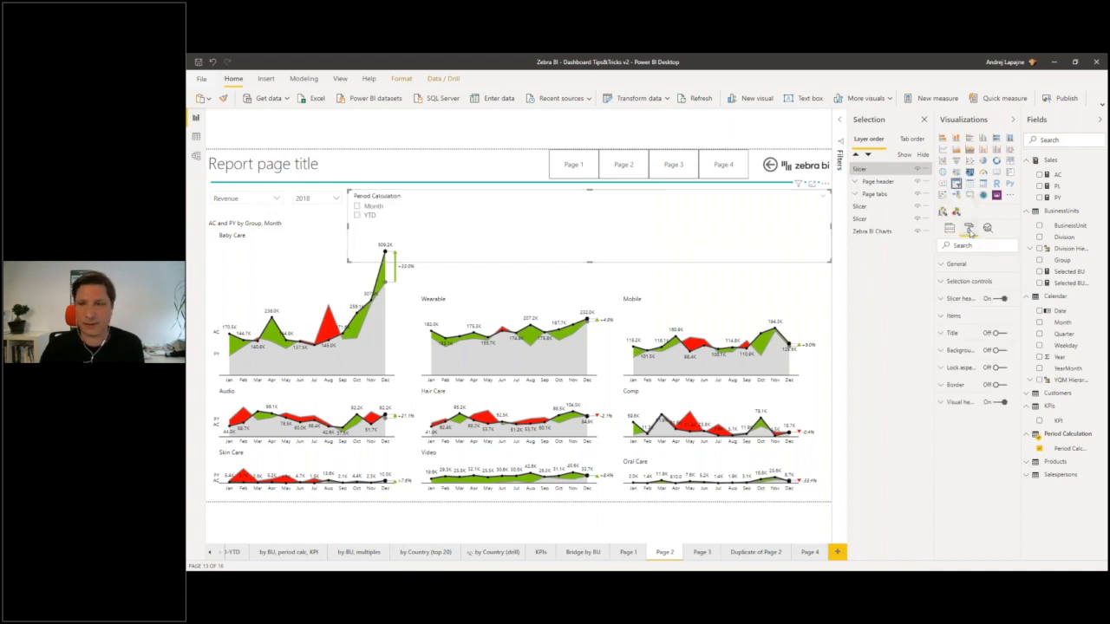
pyautogui.click(944, 282)
pyautogui.click(943, 264)
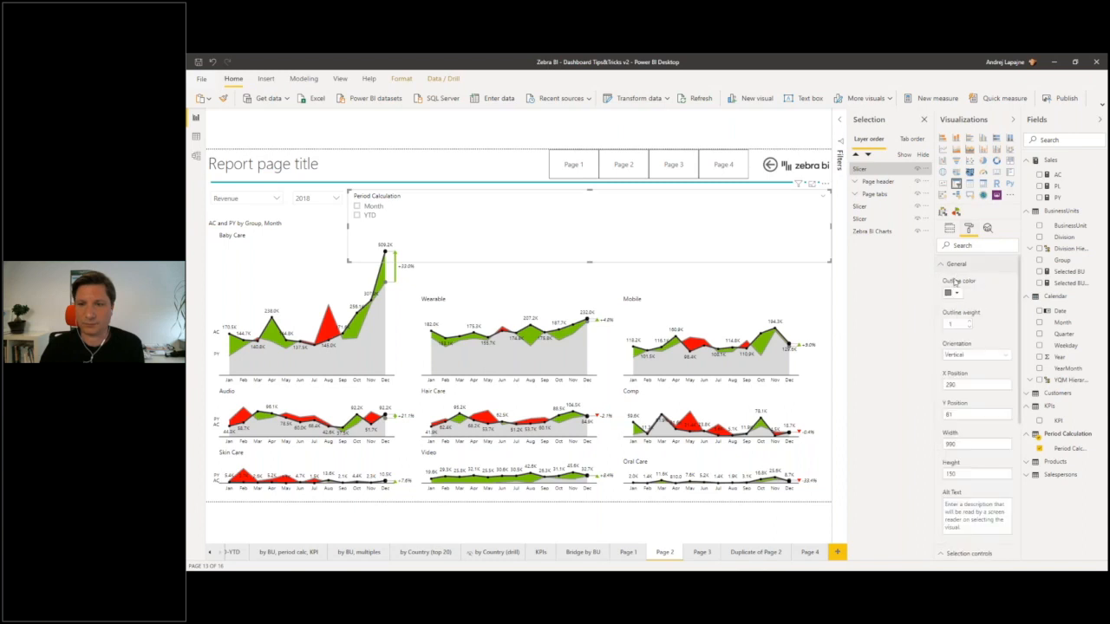
pyautogui.click(955, 355)
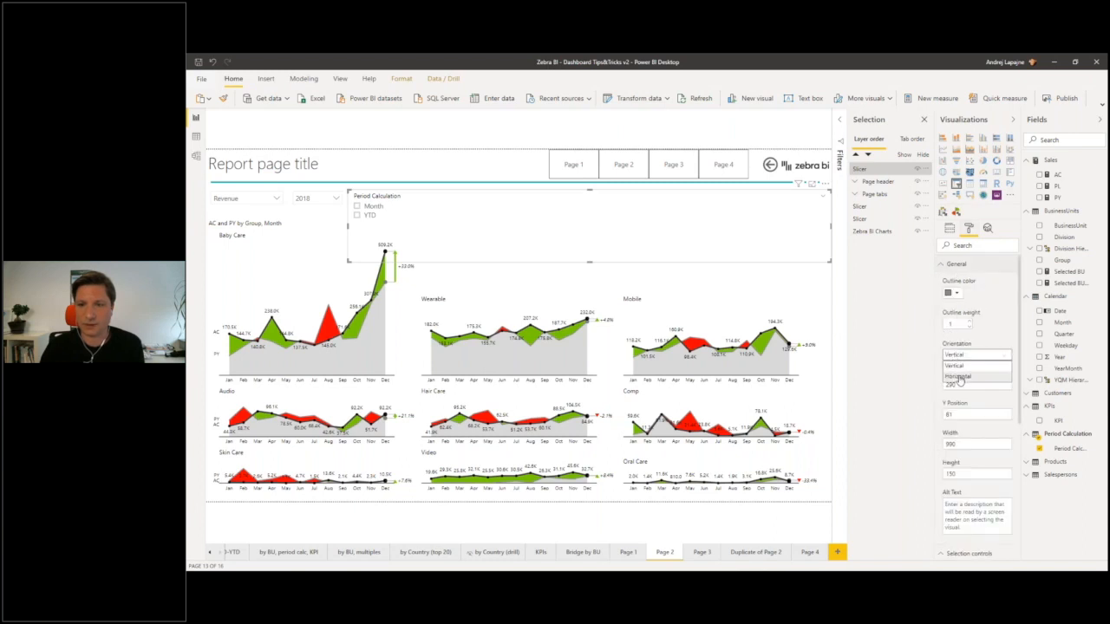
pyautogui.click(958, 379)
pyautogui.moveTo(828, 260); pyautogui.dragTo(430, 206)
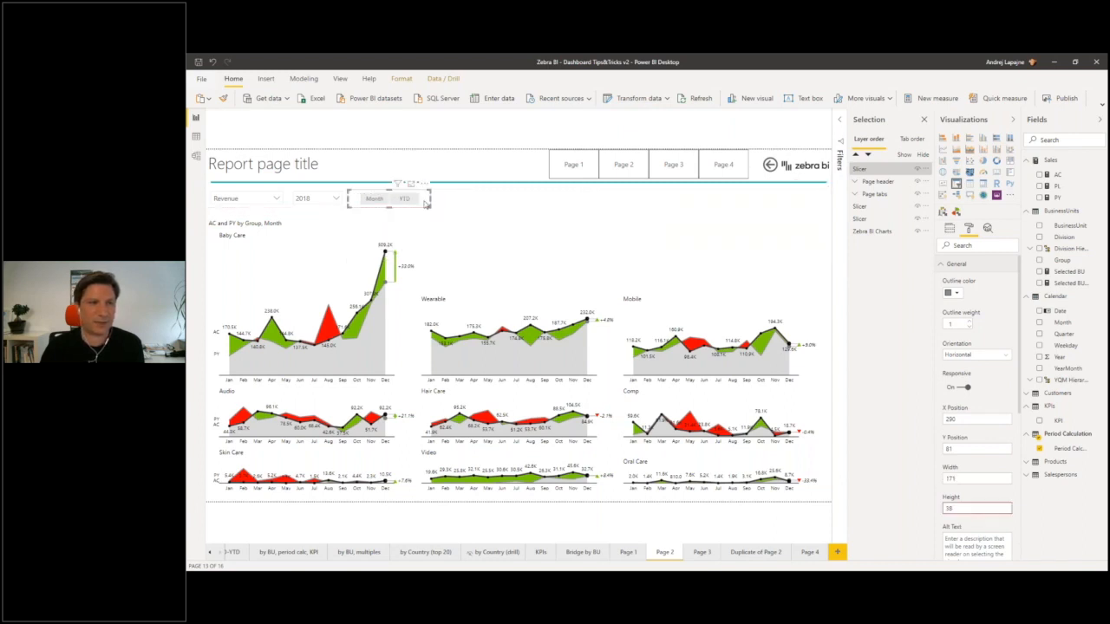
# - Try the Month and YTD options of the Period Calculation slicer and leave Month selected
pyautogui.click(376, 200)
pyautogui.click(405, 199)
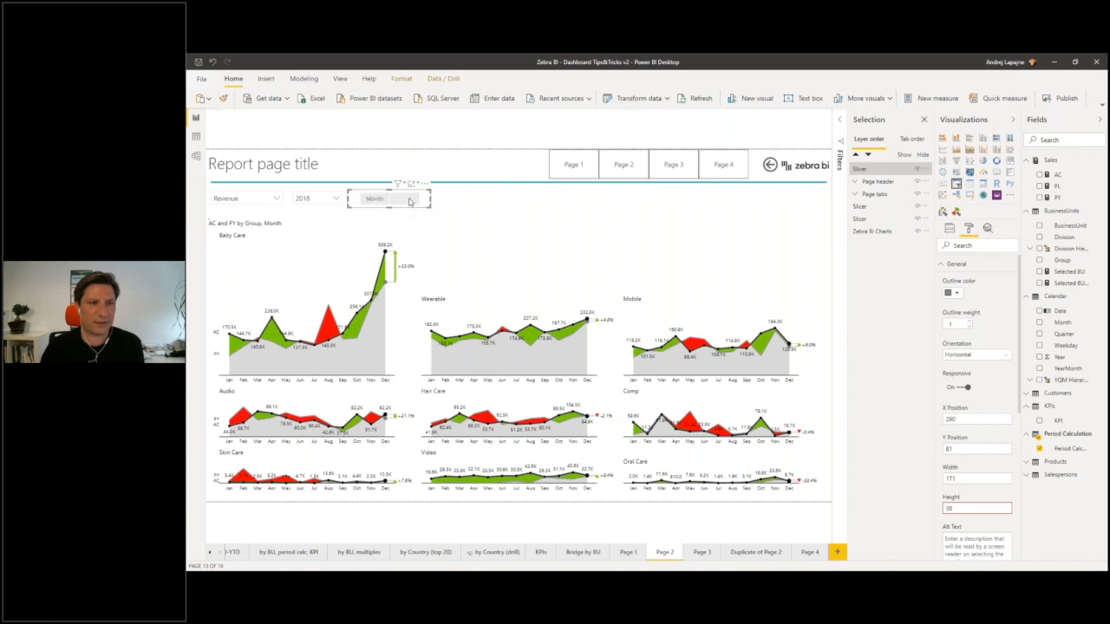
pyautogui.click(372, 199)
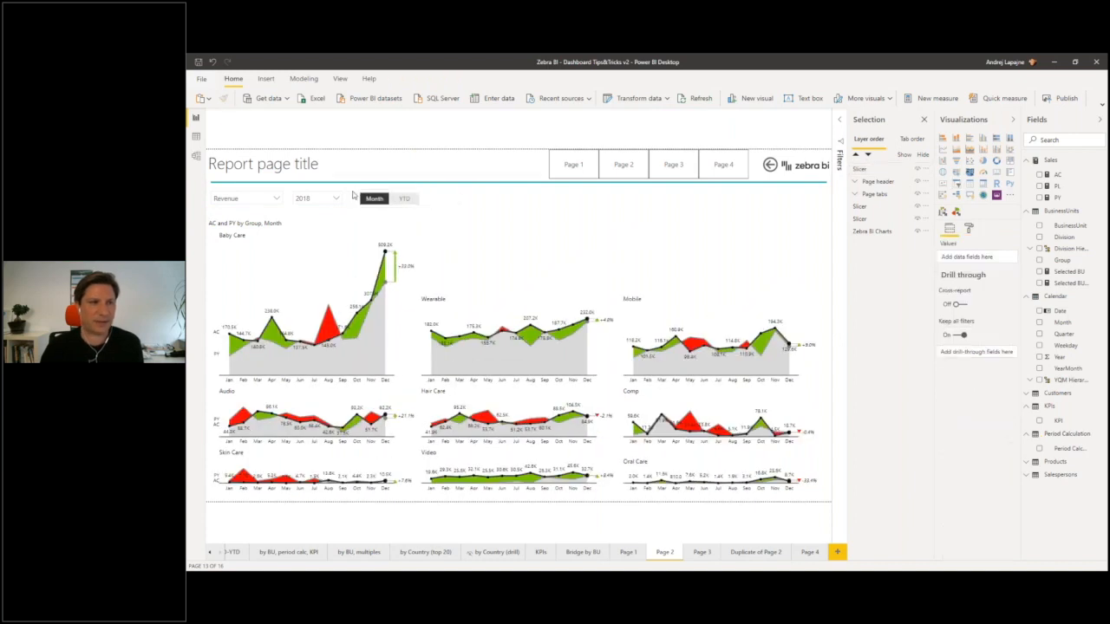
# - Narrow the year slicer and move the Period Calculation slicer close beside it
pyautogui.click(346, 197)
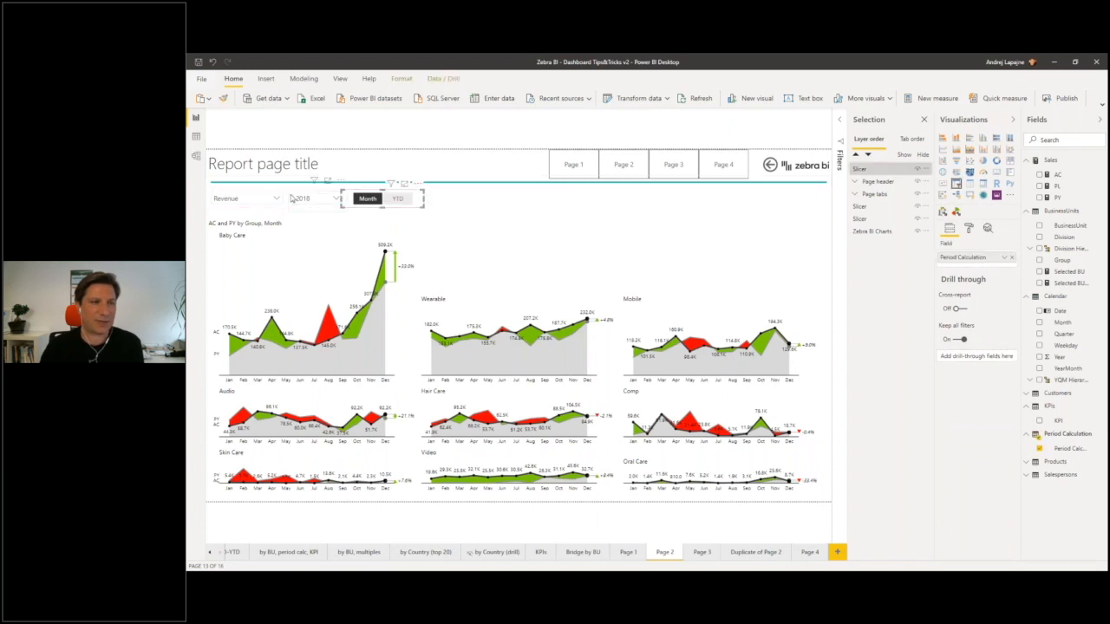
pyautogui.moveTo(347, 199); pyautogui.dragTo(328, 201)
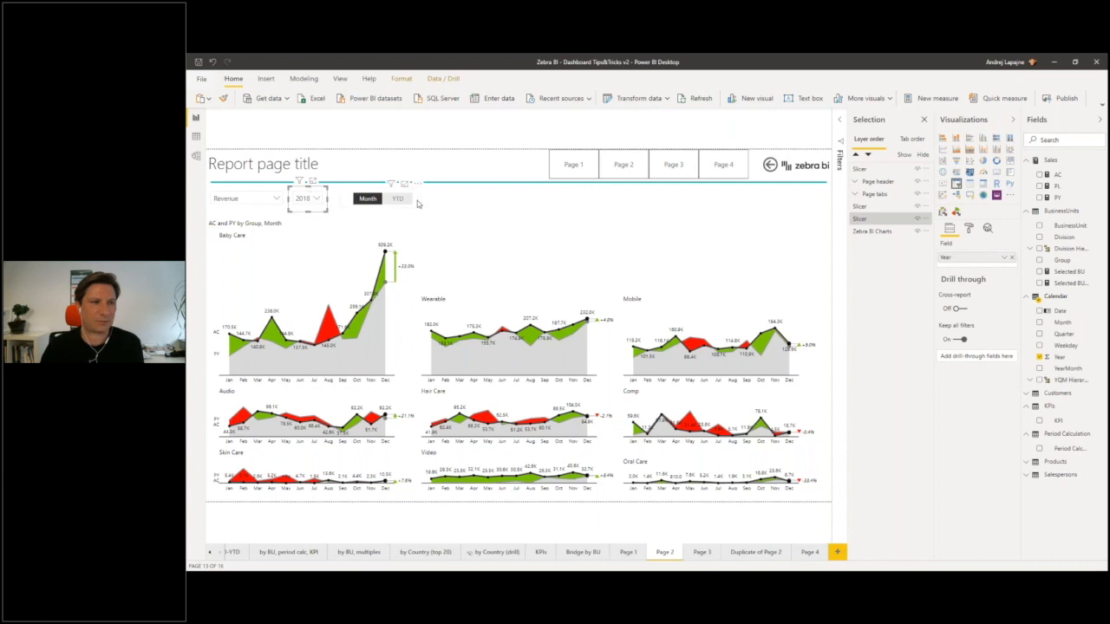
pyautogui.moveTo(410, 203); pyautogui.dragTo(390, 203)
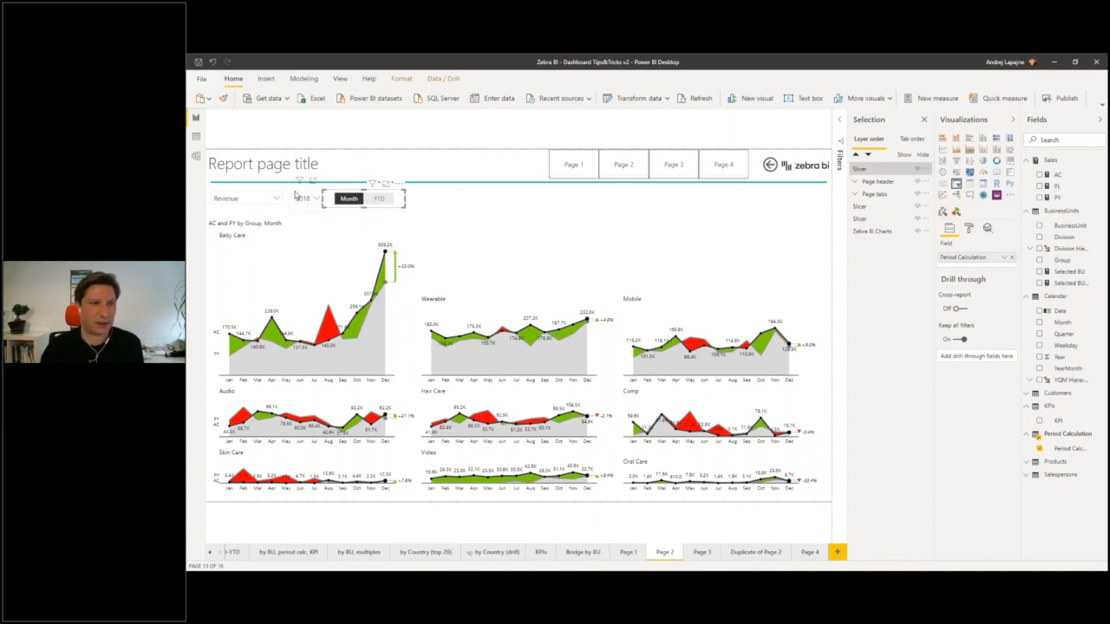
# - Group the three slicers for KPI, year and period calculation on Page 2
pyautogui.click(363, 194)
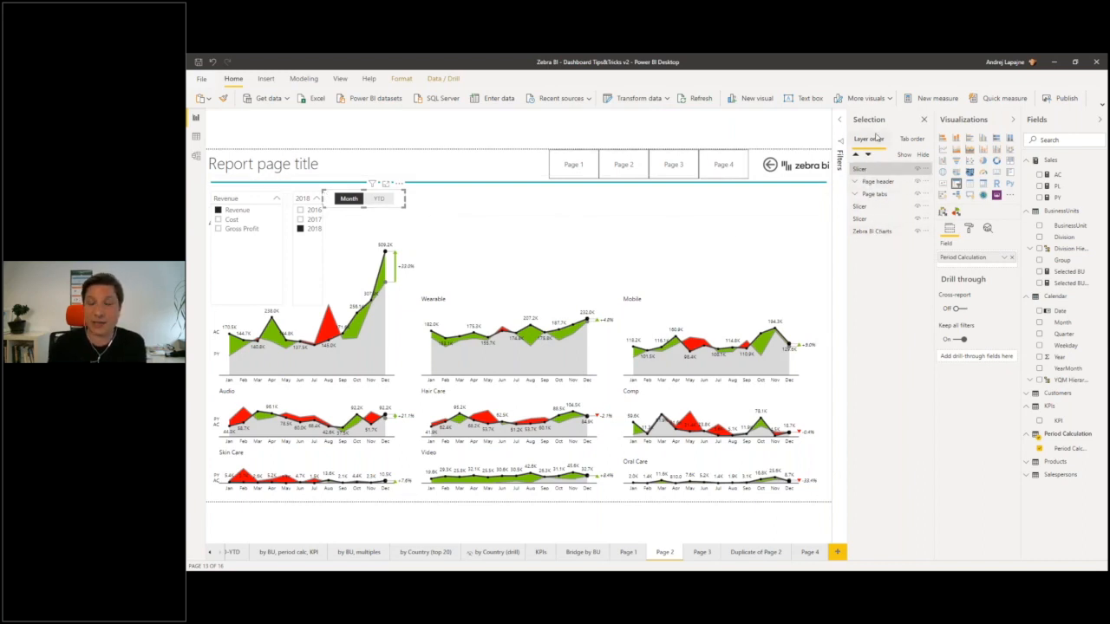
pyautogui.click(862, 170)
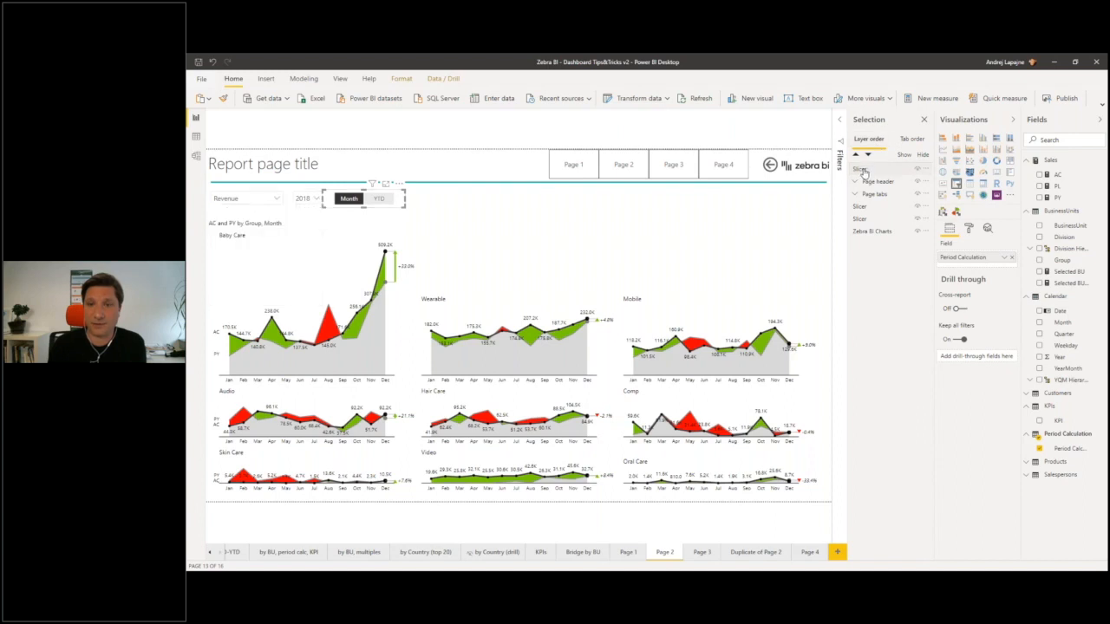
pyautogui.click(862, 206)
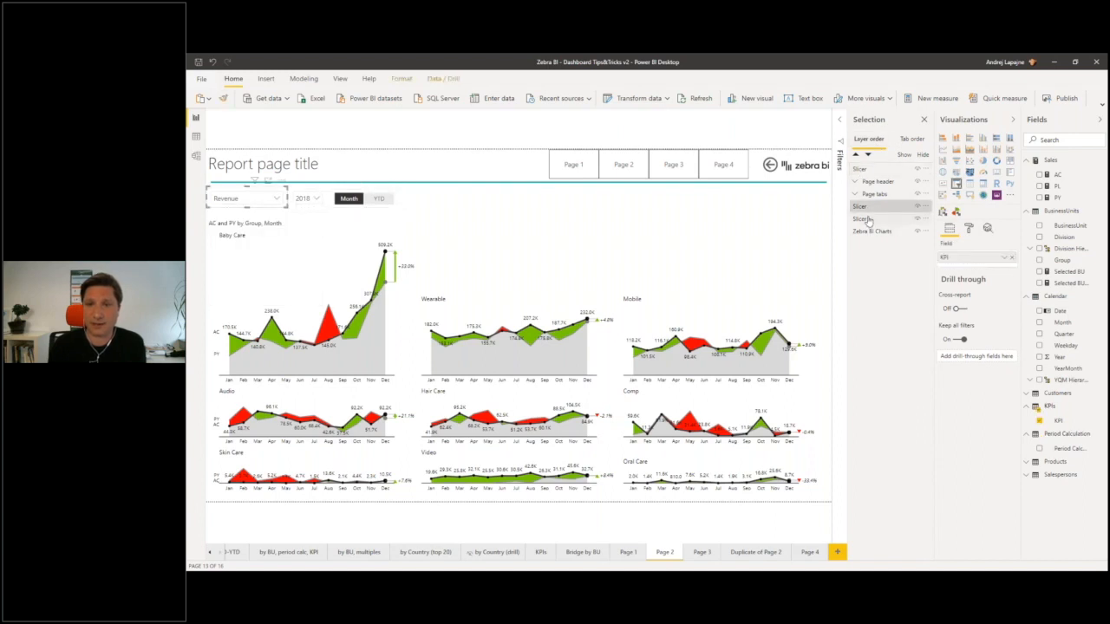
pyautogui.keyDown('ctrl'); pyautogui.click(866, 219); pyautogui.keyUp('ctrl')
pyautogui.keyDown('ctrl'); pyautogui.click(874, 170); pyautogui.keyUp('ctrl')
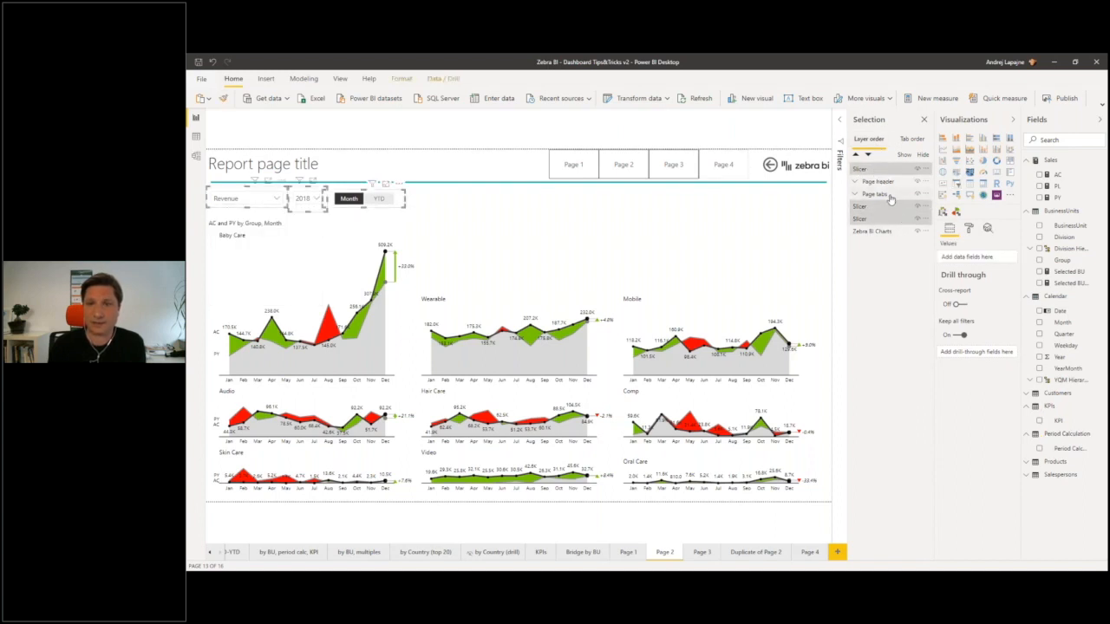
pyautogui.rightClick(864, 169)
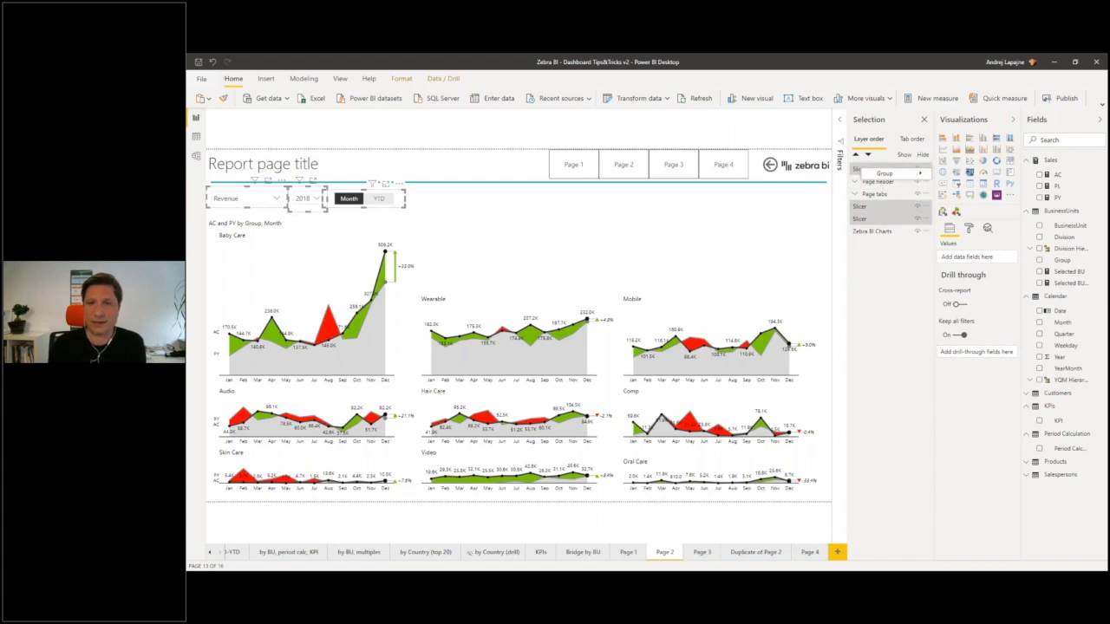
pyautogui.moveTo(883, 175)
pyautogui.click(954, 174)
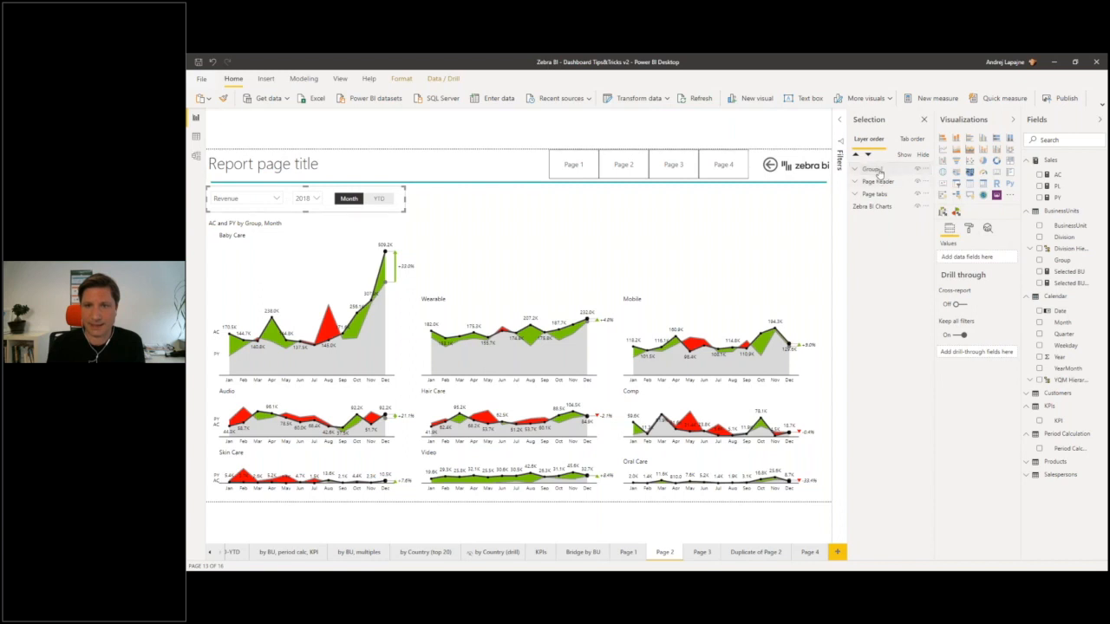
# - Rename the new slicer group as Slicers
pyautogui.doubleClick(879, 171)
pyautogui.write('Slicers')
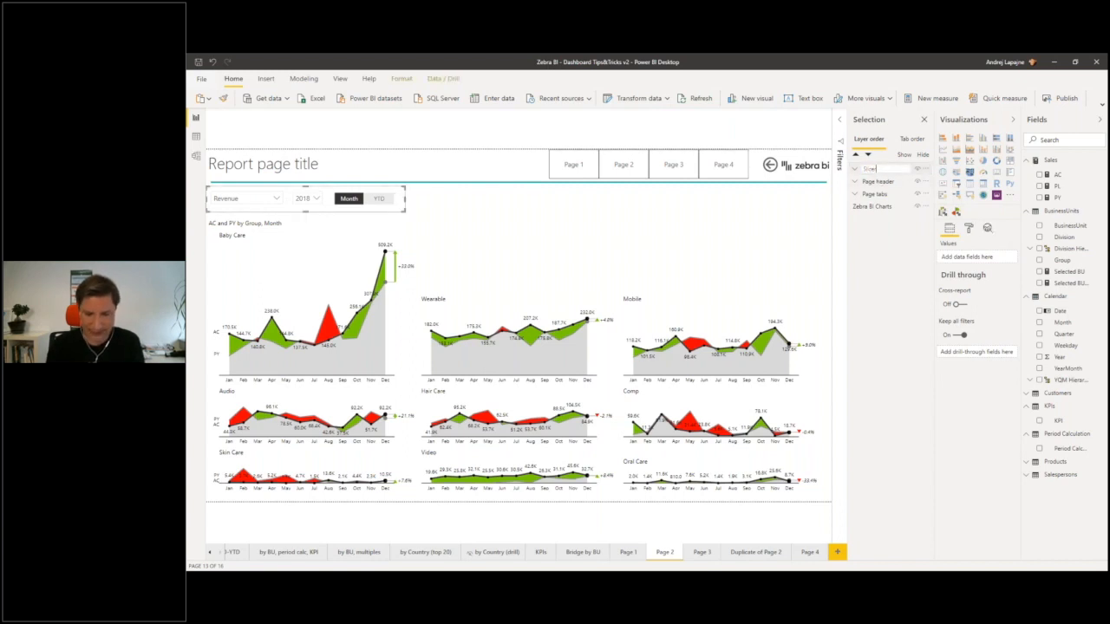
pyautogui.press('Return')
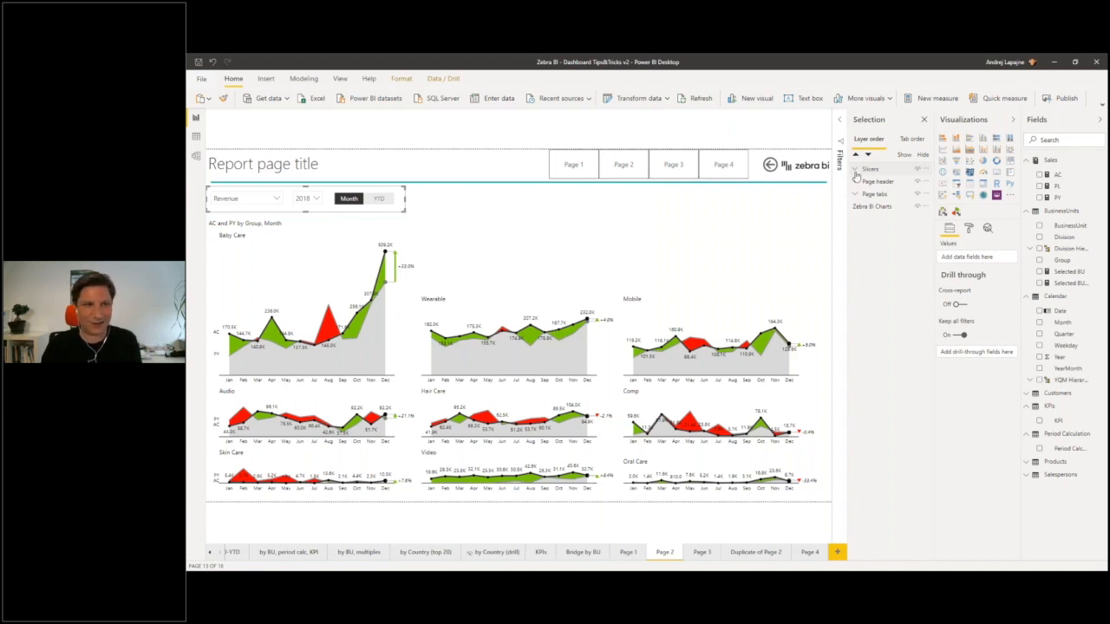
pyautogui.click(523, 209)
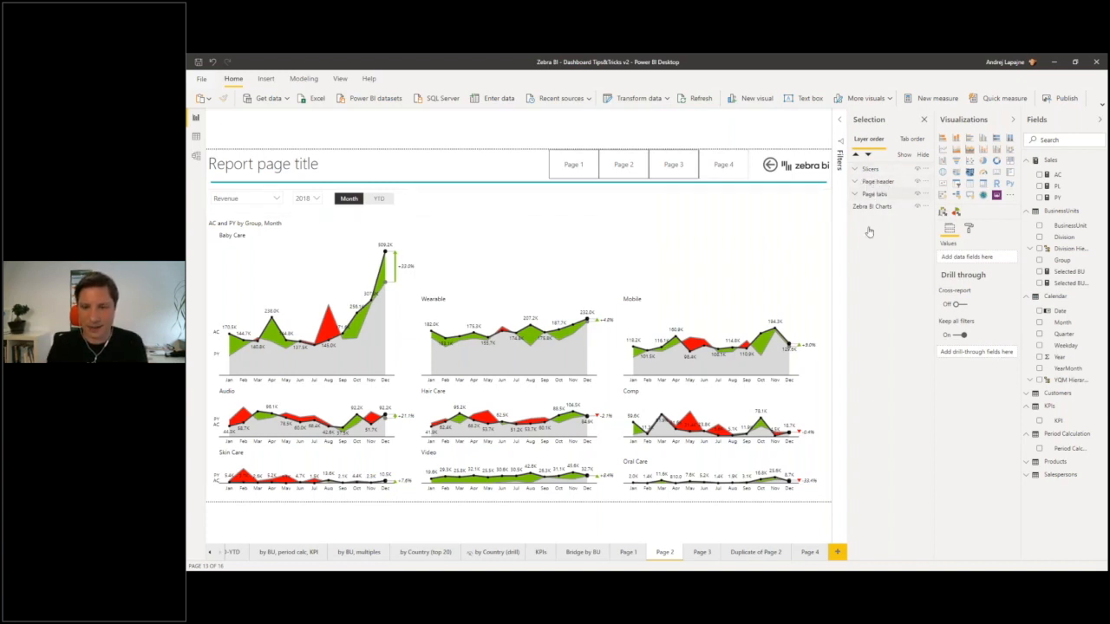
# - Add a new blank page to the report
pyautogui.click(838, 553)
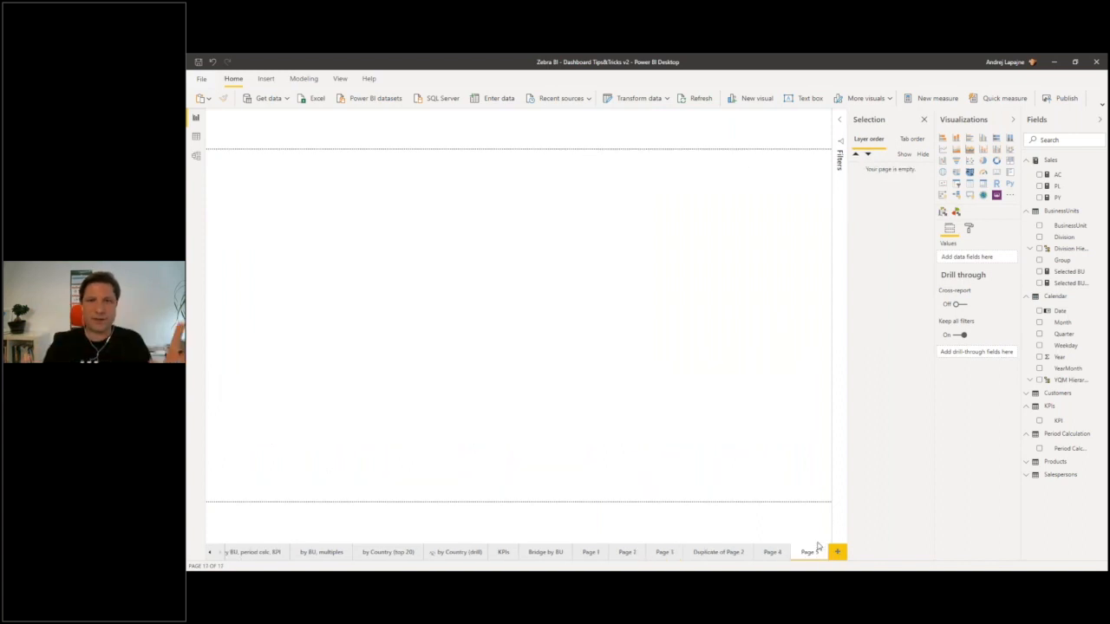
pyautogui.click(663, 554)
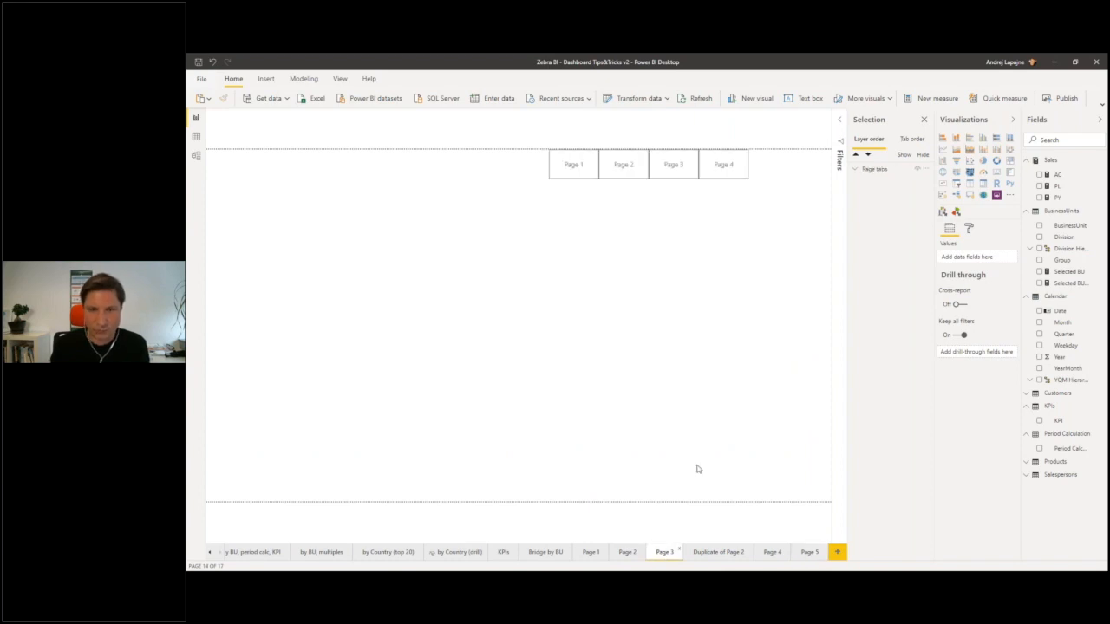
# - Copy the Slicers, Page header and Page tabs groups from Page 2 onto the empty Page 5
pyautogui.click(628, 553)
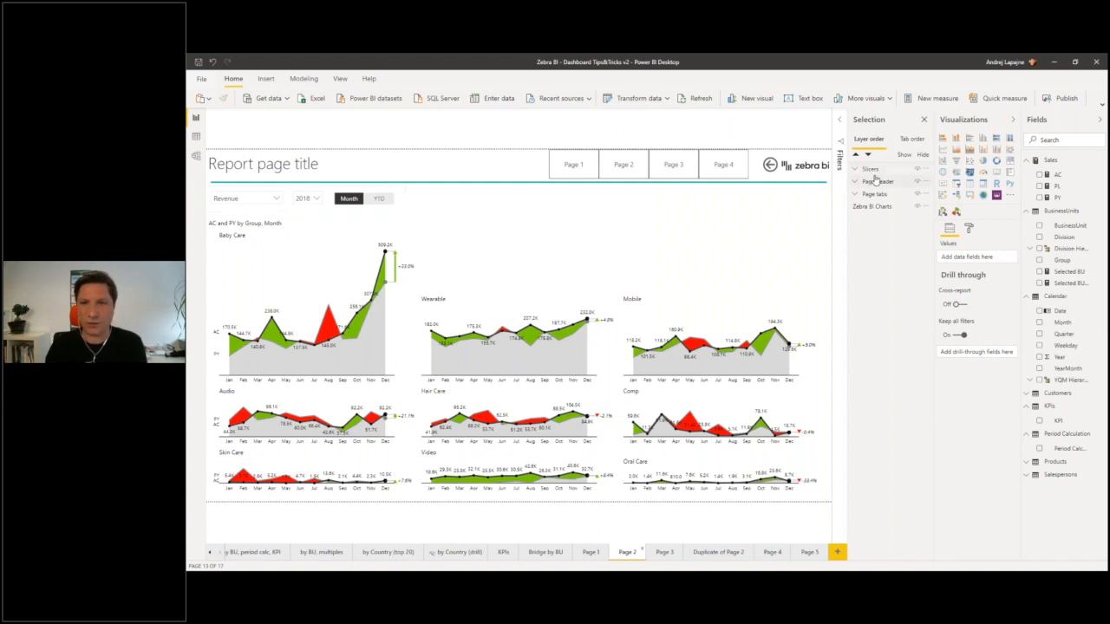
pyautogui.click(872, 171)
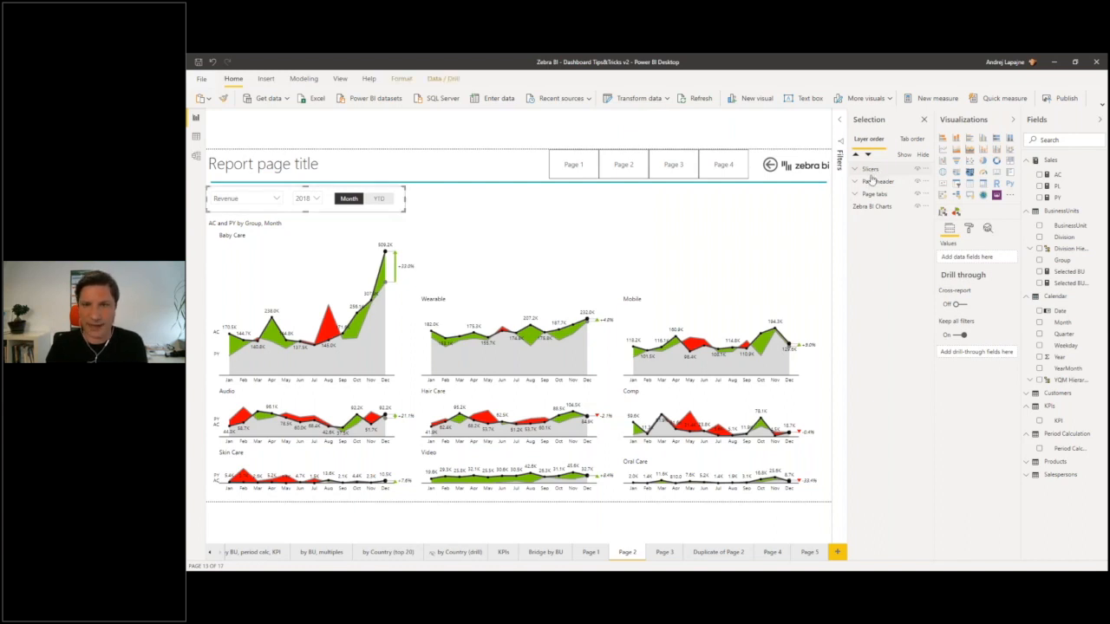
pyautogui.keyDown('ctrl'); pyautogui.click(877, 183); pyautogui.keyUp('ctrl')
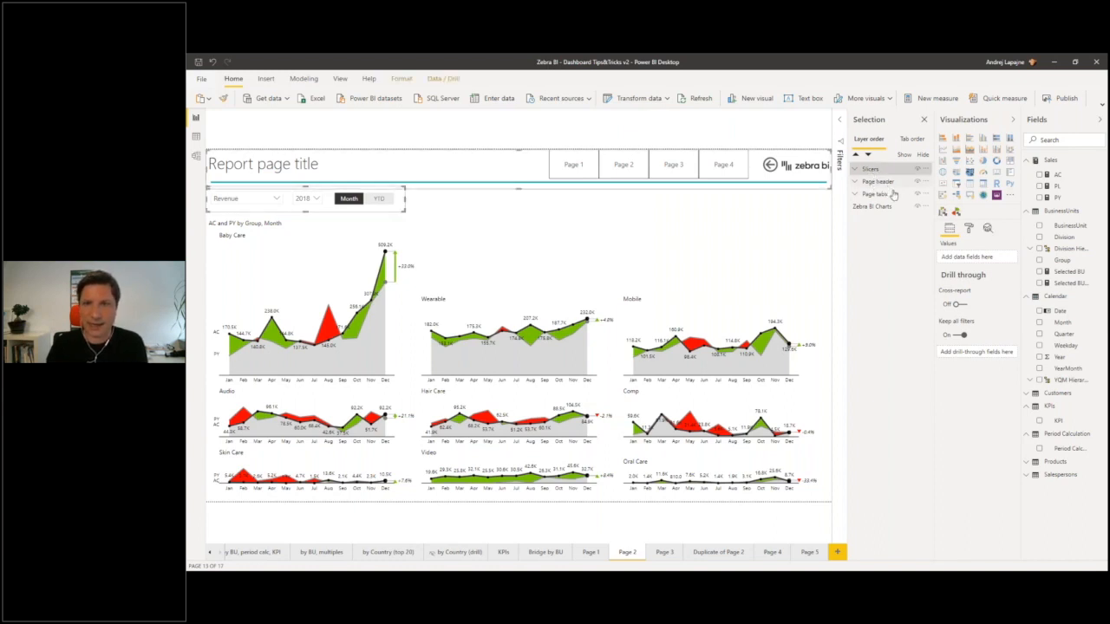
pyautogui.keyDown('ctrl'); pyautogui.click(875, 196); pyautogui.keyUp('ctrl')
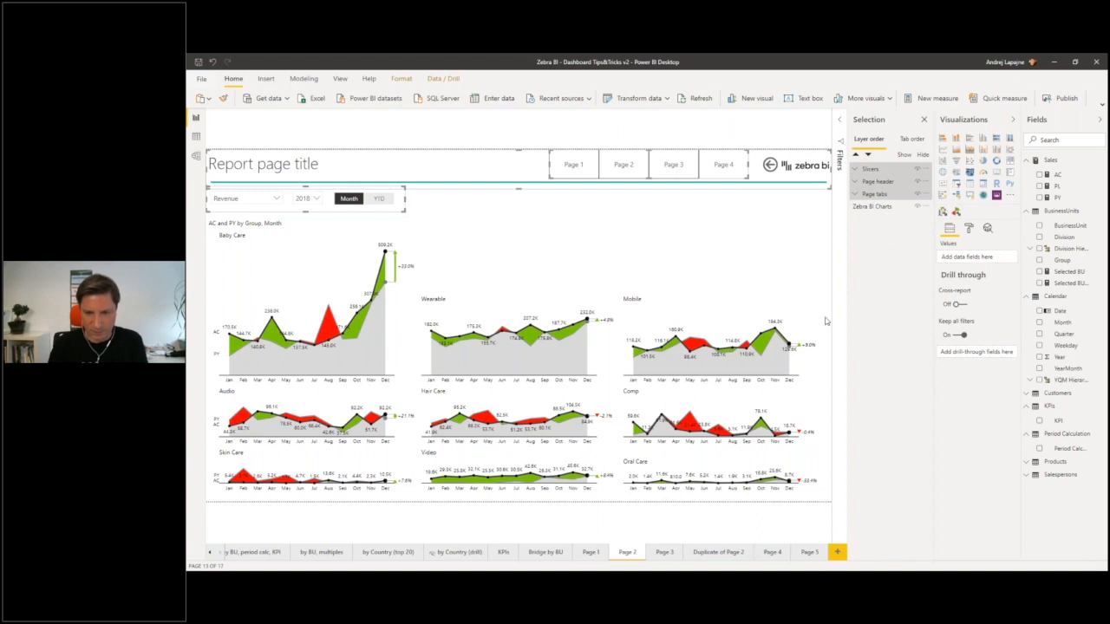
pyautogui.click(808, 552)
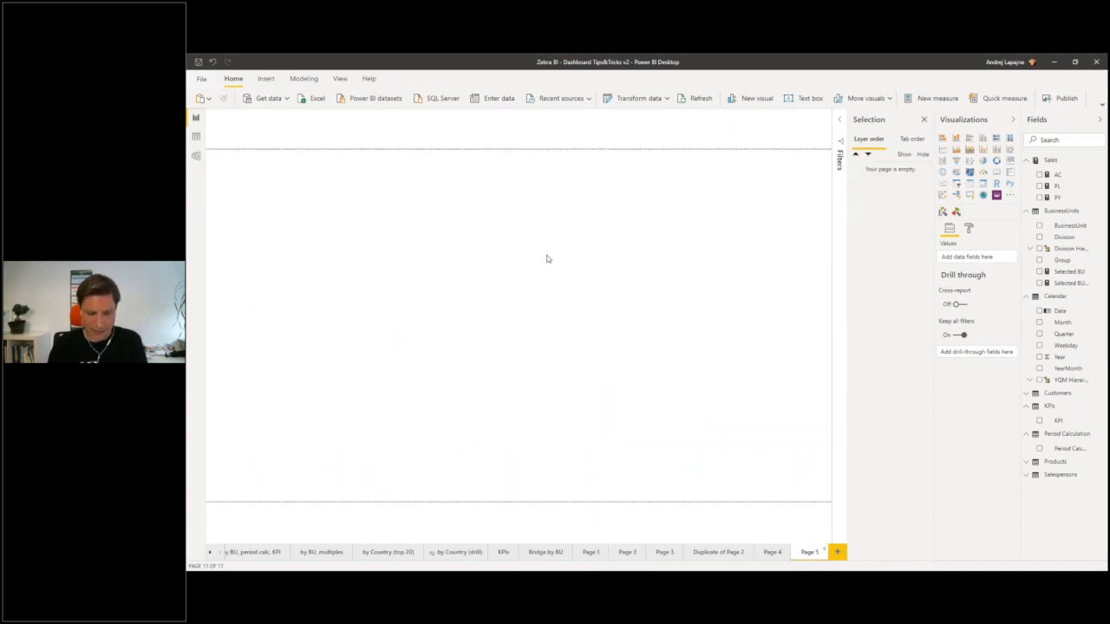
pyautogui.hotkey('ctrl', 'v')
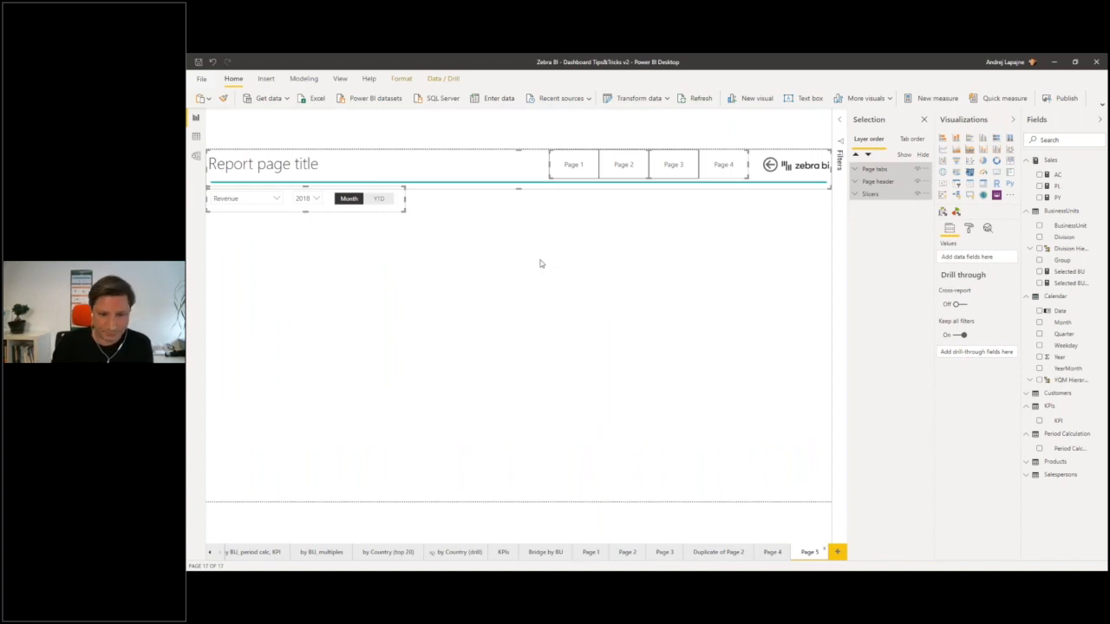
pyautogui.click(539, 263)
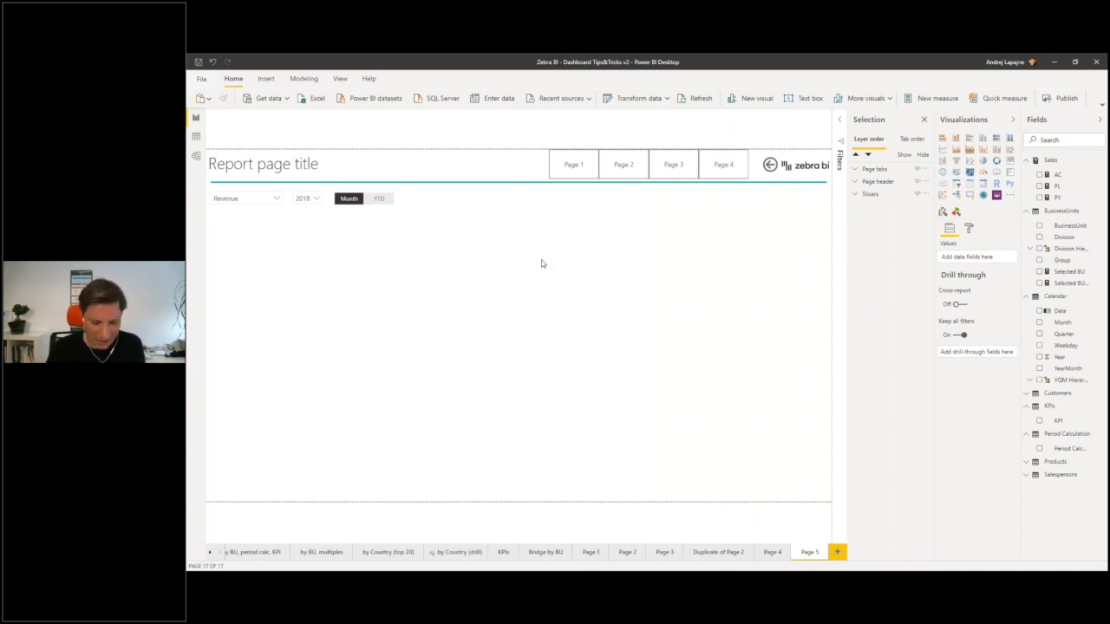
pyautogui.hotkey('alt', 'Tab')
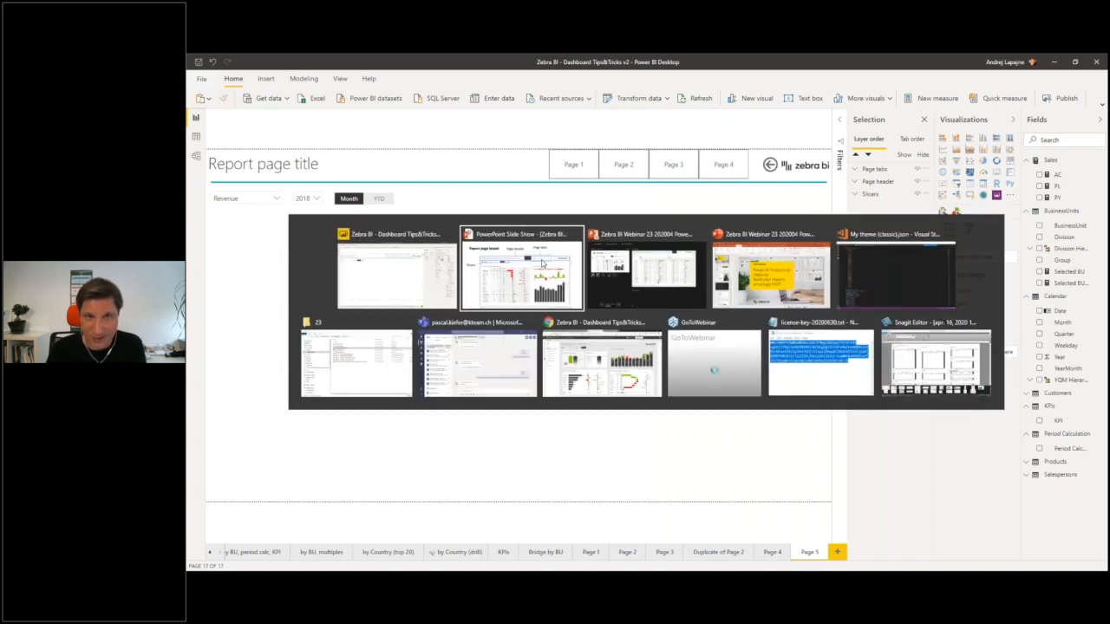
pyautogui.hotkey('alt', 'Tab')
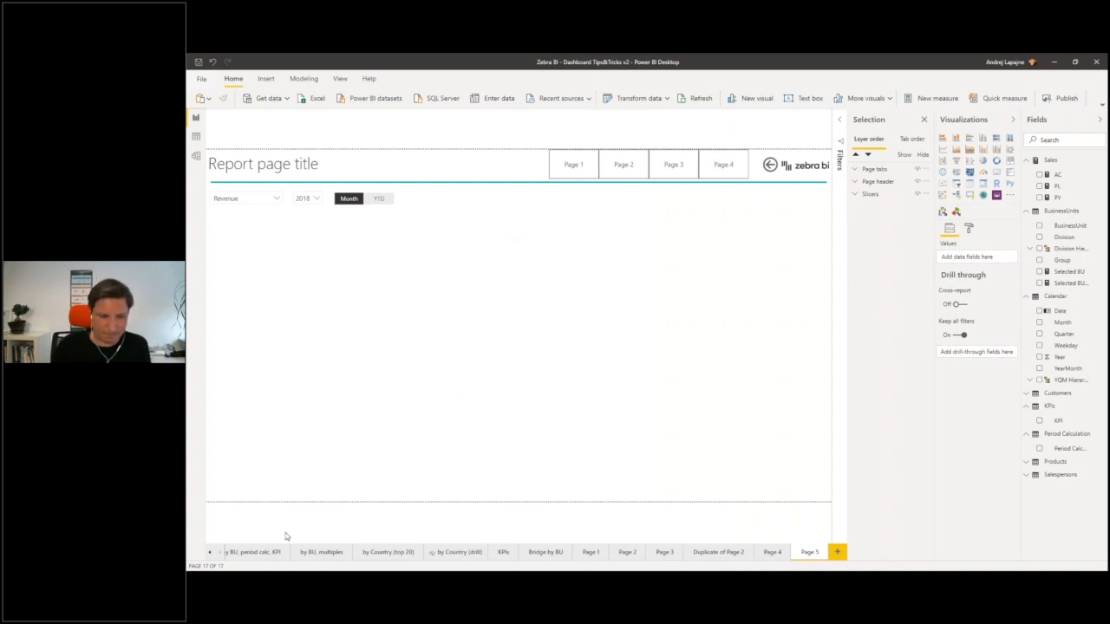
pyautogui.click(211, 552)
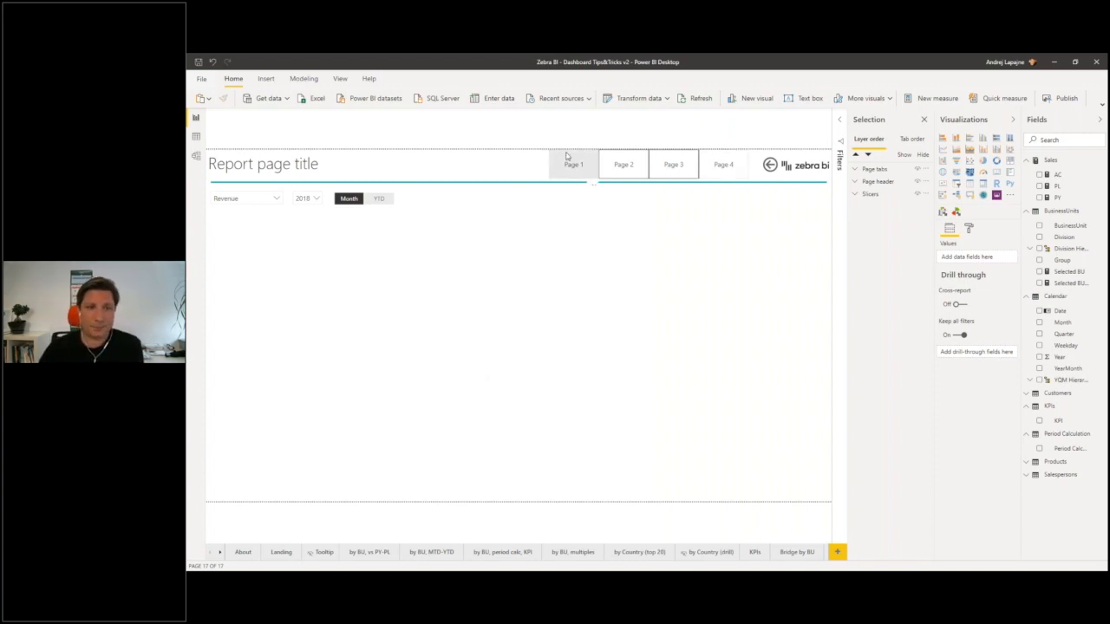
pyautogui.click(623, 163)
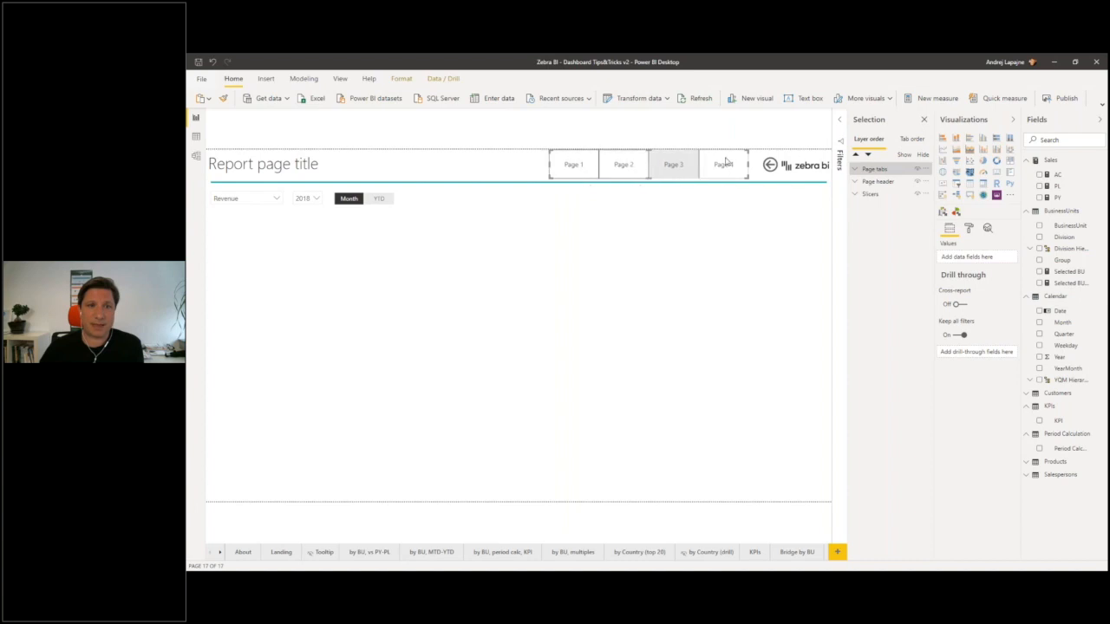
pyautogui.click(690, 161)
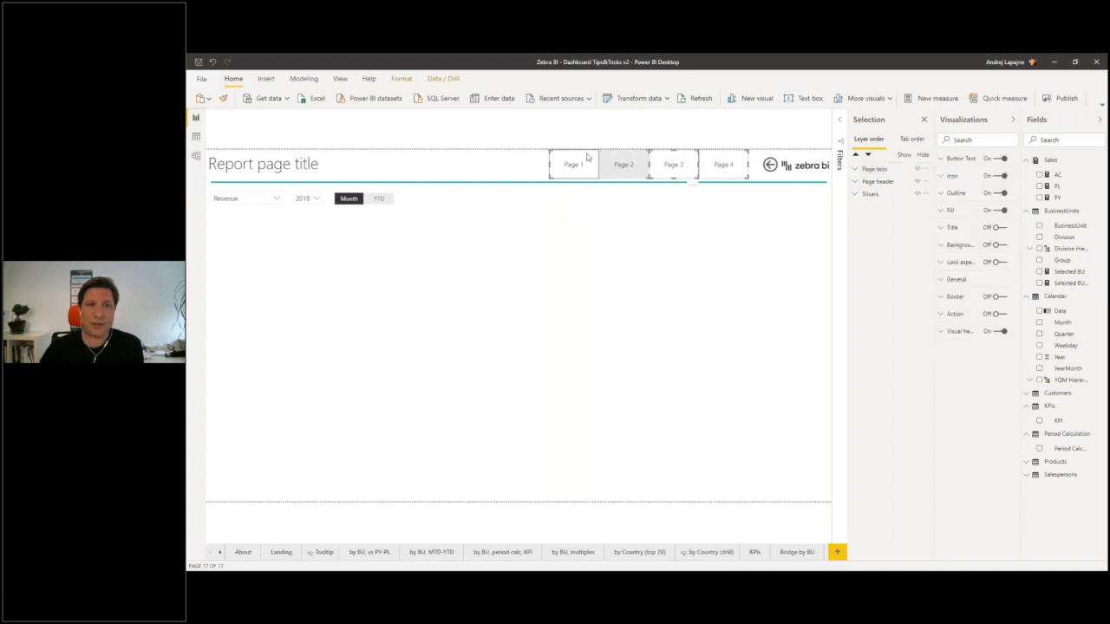
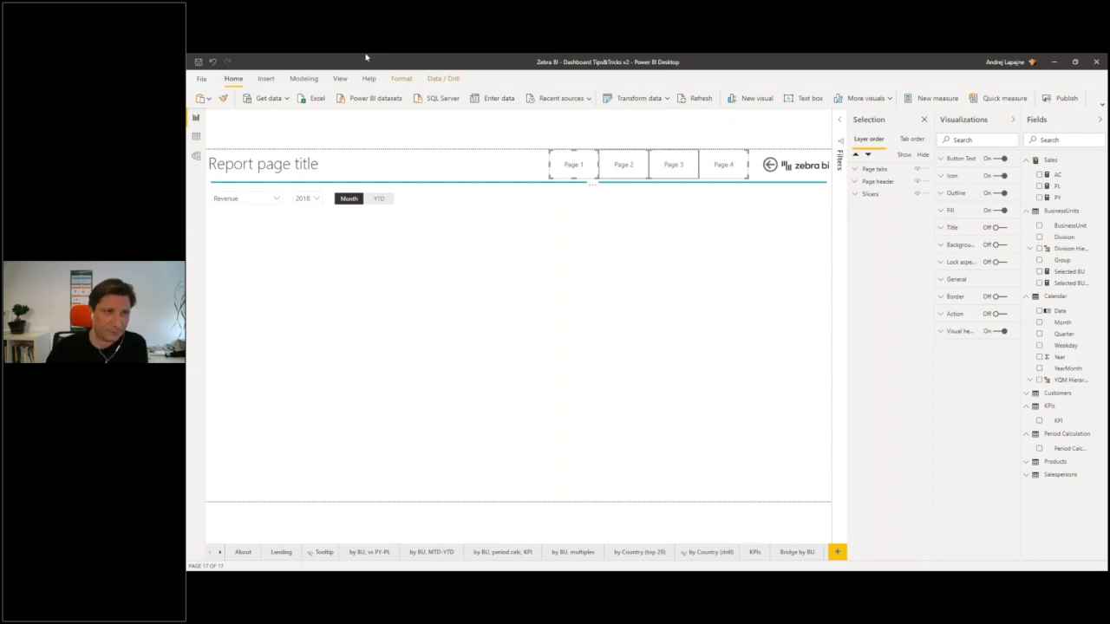
# - Look through the available report themes and the options for importing, customizing or creating a theme
pyautogui.click(343, 81)
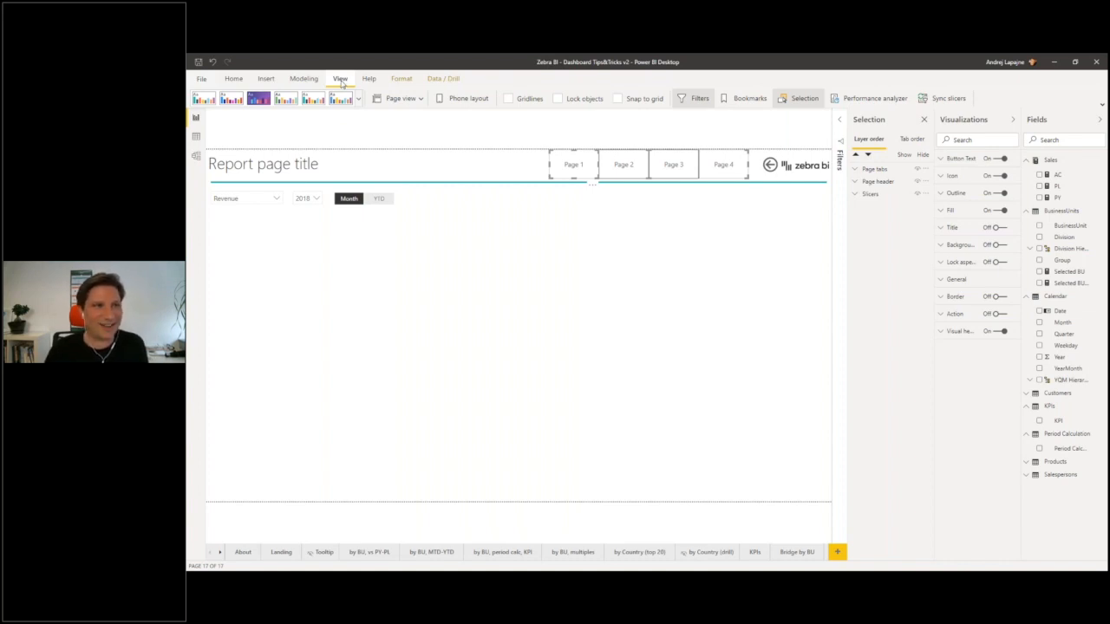
pyautogui.click(358, 99)
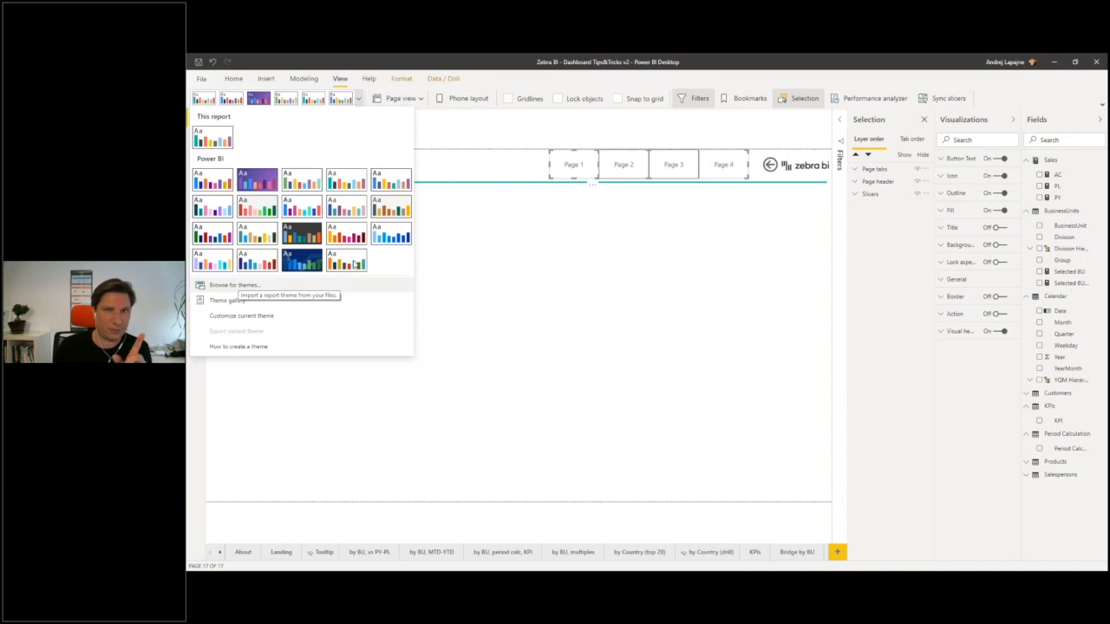
pyautogui.click(243, 95)
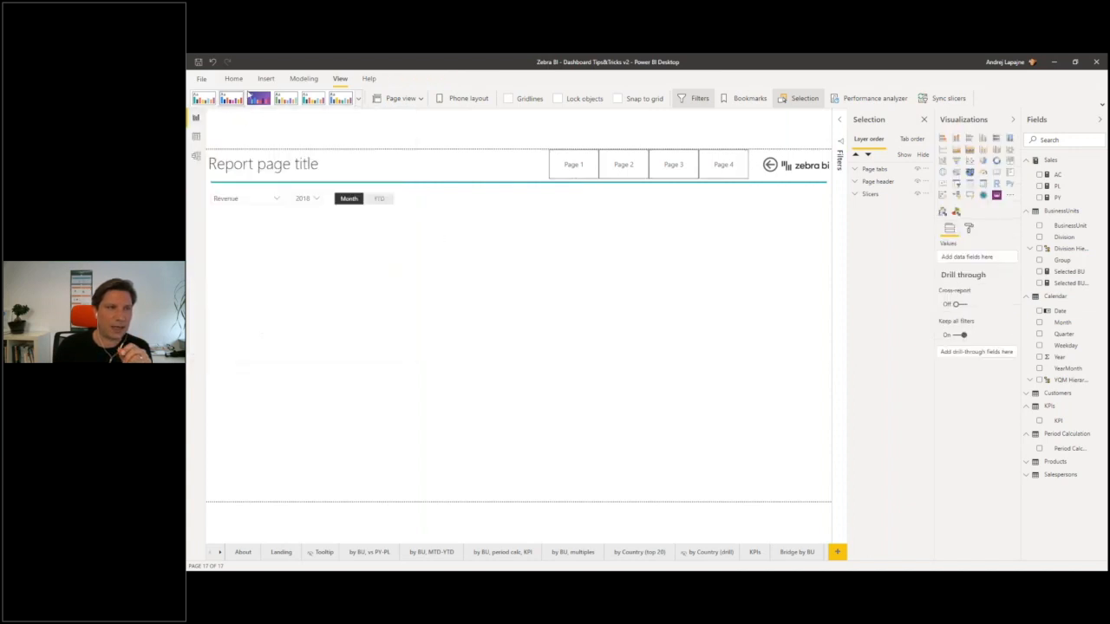
pyautogui.click(359, 99)
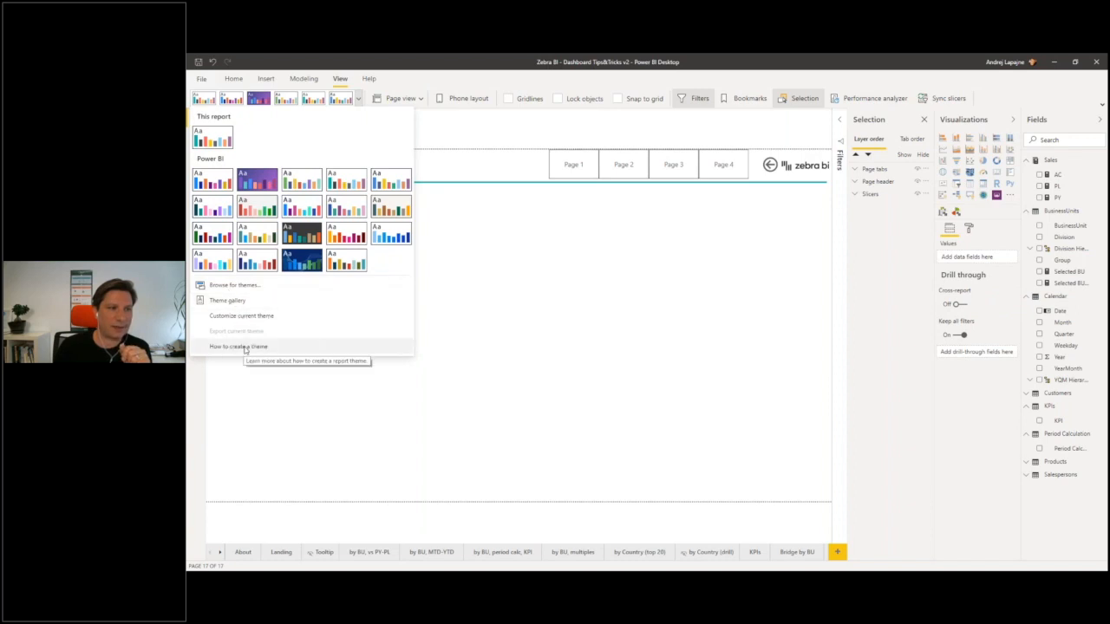
pyautogui.click(424, 222)
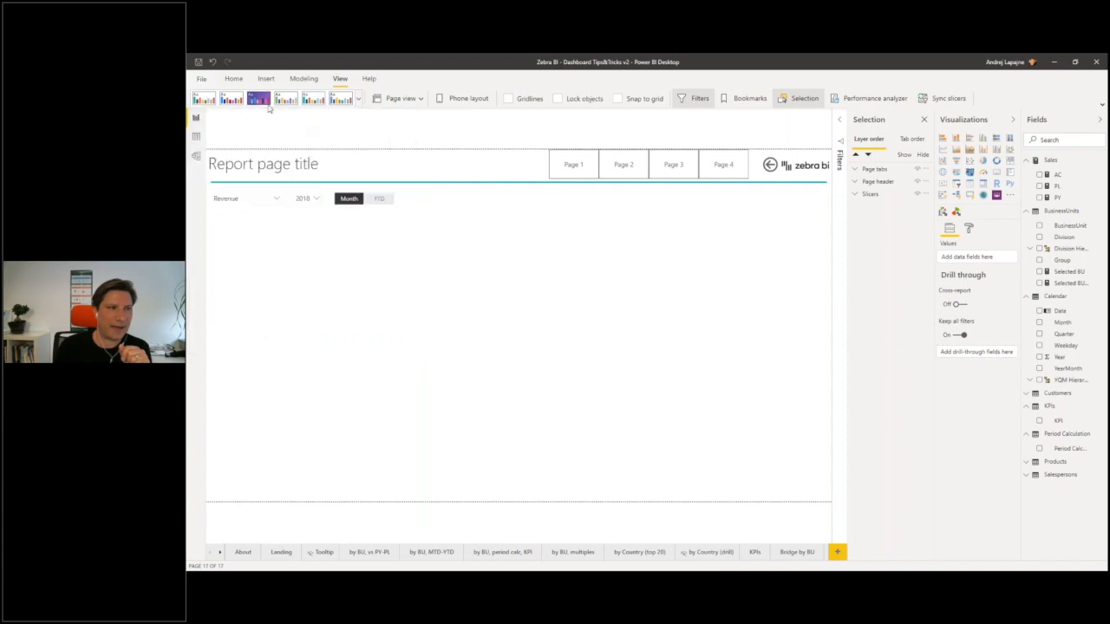
# - Check in the global options that the Customize current theme preview feature is enabled, and accept the options
pyautogui.click(201, 79)
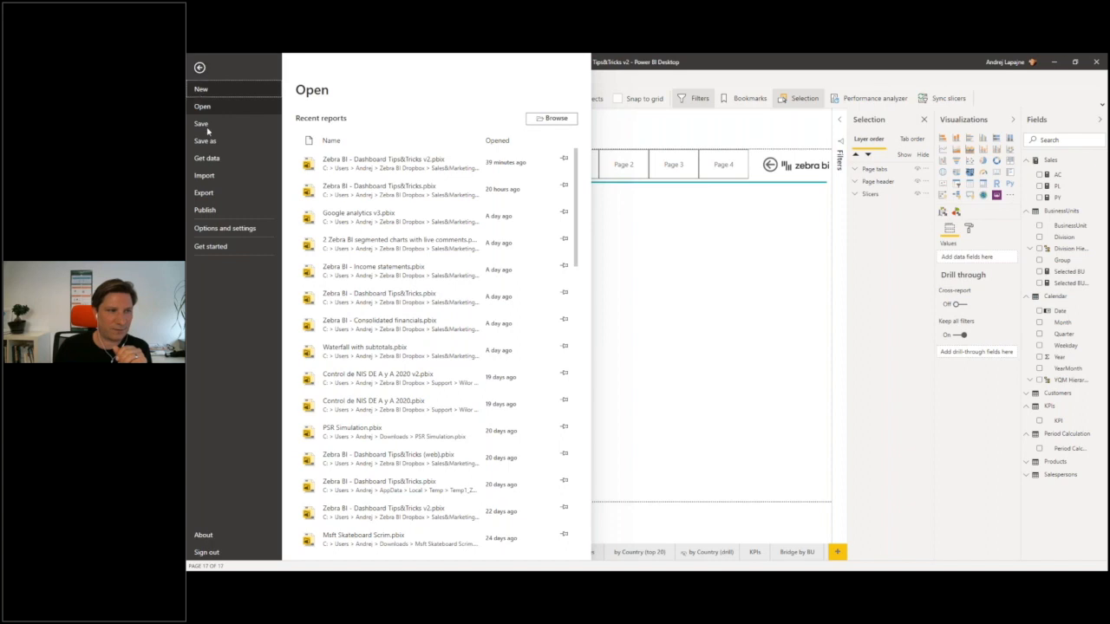
pyautogui.click(227, 229)
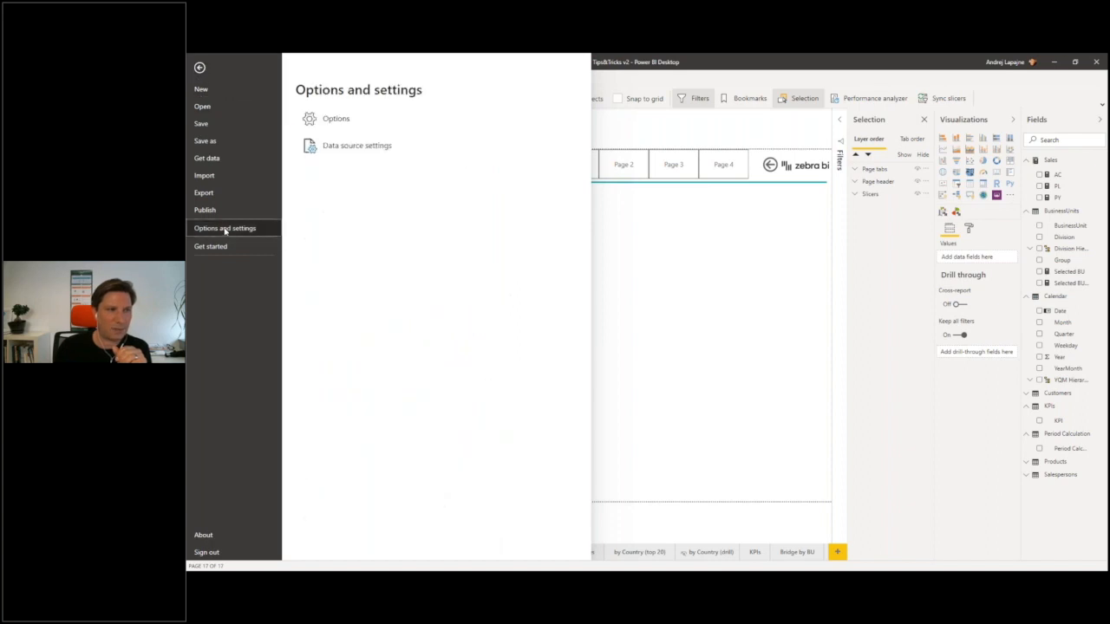
pyautogui.click(318, 120)
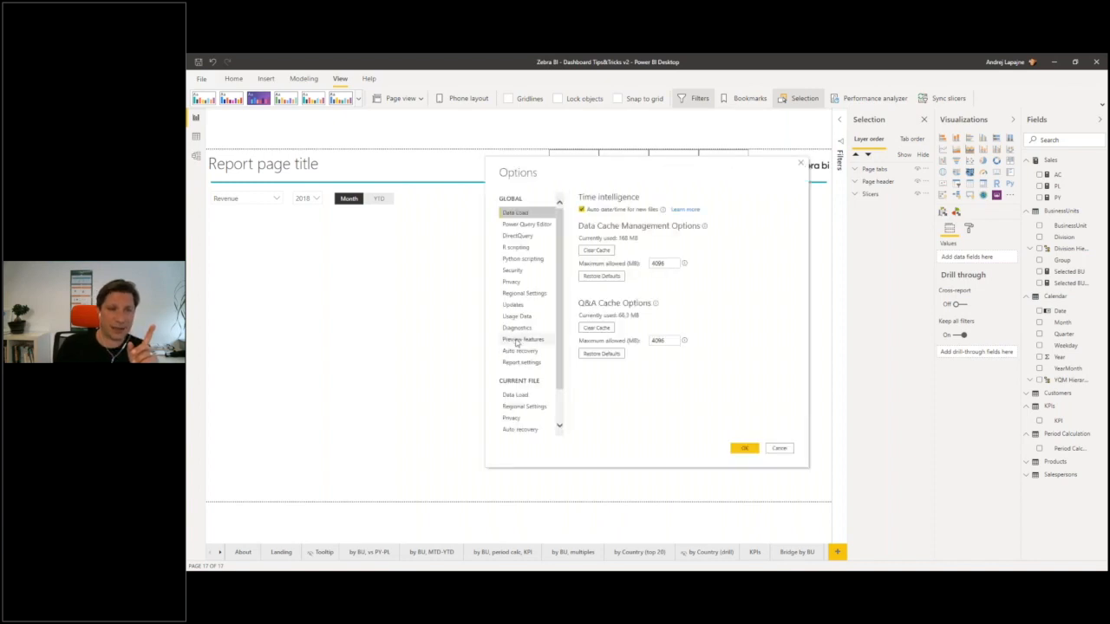
pyautogui.click(523, 339)
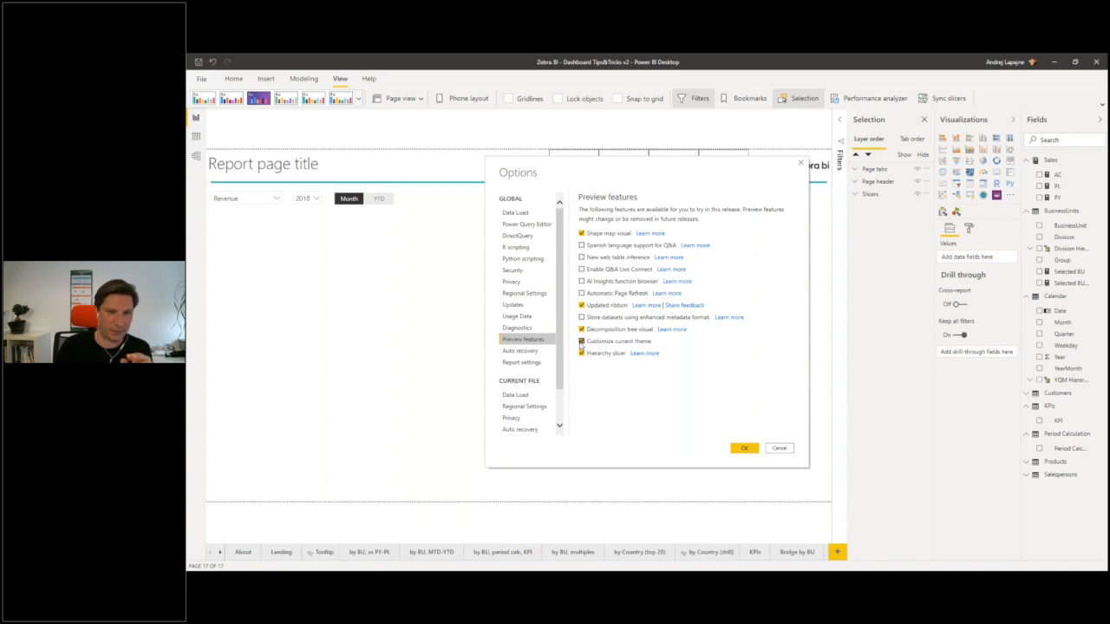
pyautogui.click(741, 448)
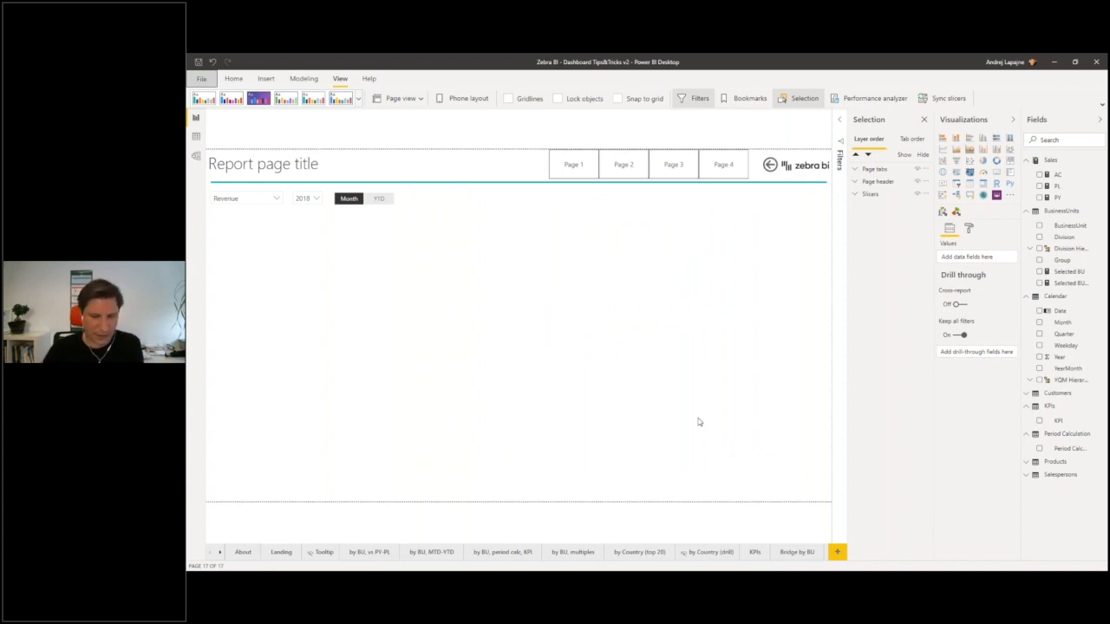
# - Look through the Customize theme settings for colors, advanced elements, text, visuals and page without changing anything, and close the dialog
pyautogui.click(358, 99)
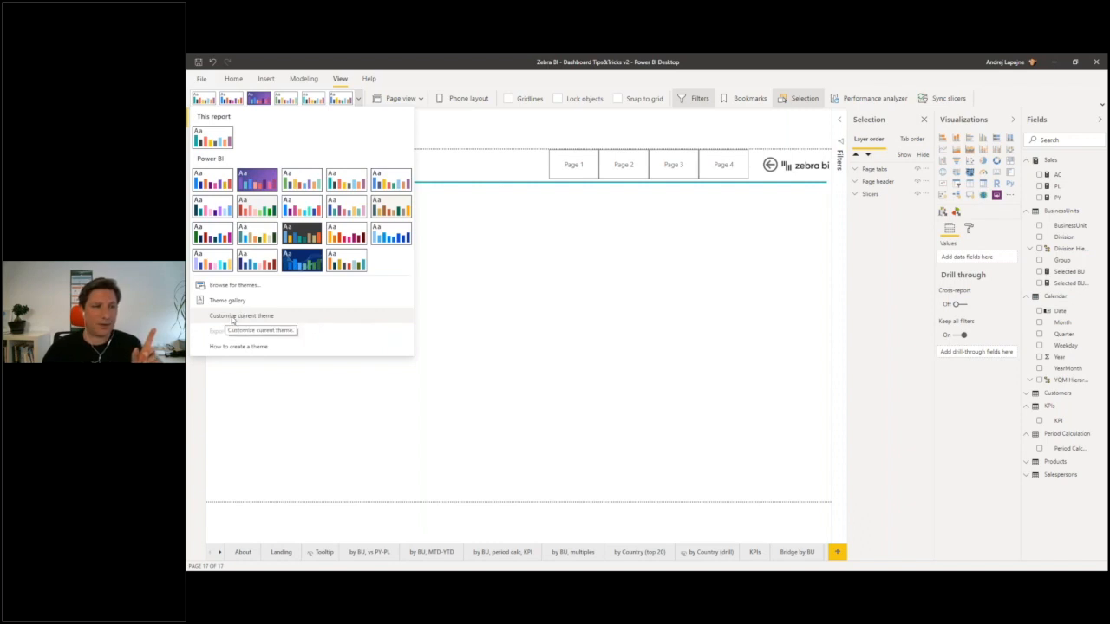
pyautogui.click(599, 217)
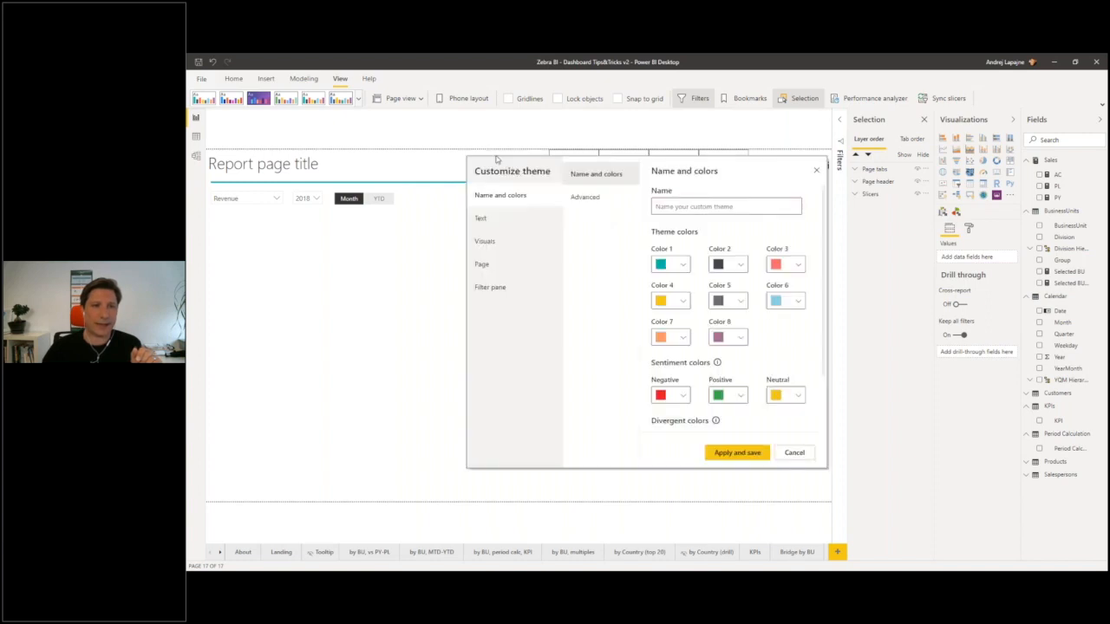
pyautogui.click(587, 198)
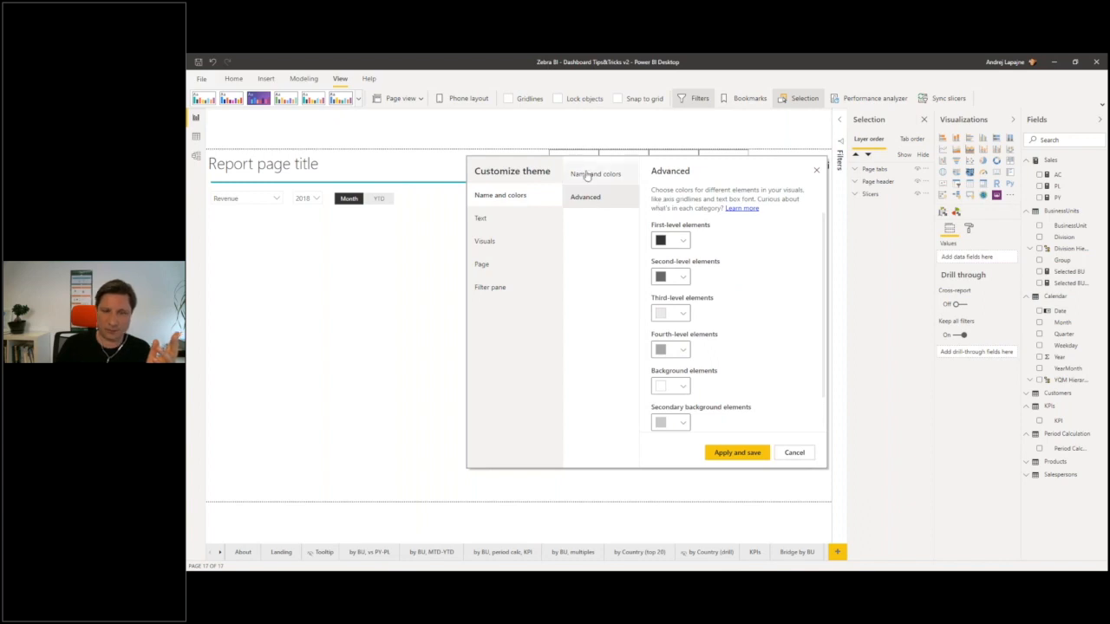
pyautogui.click(610, 178)
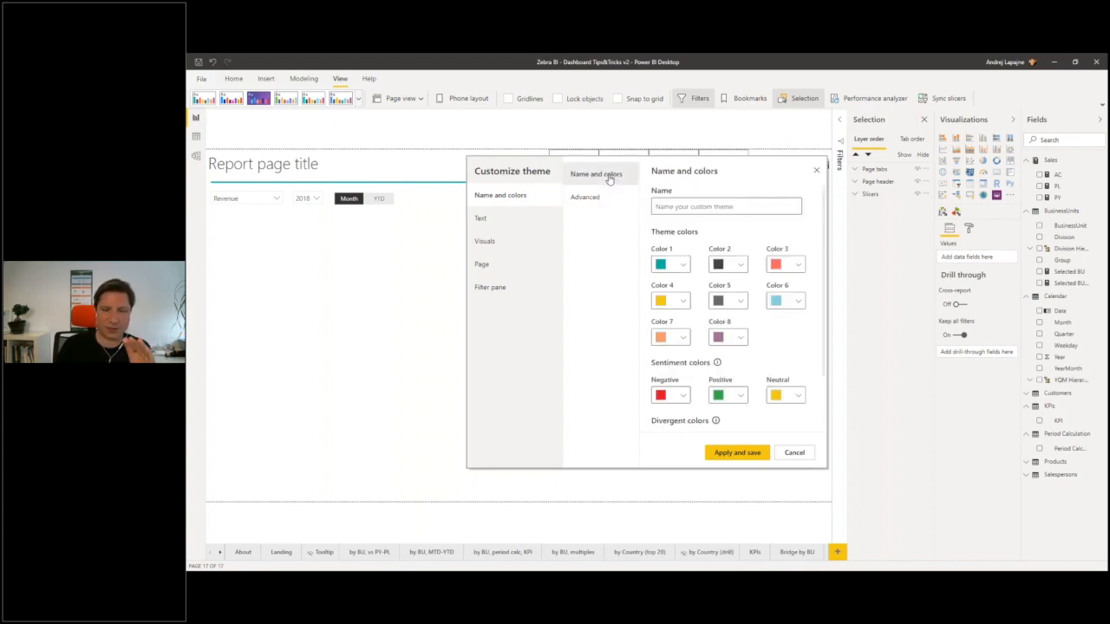
pyautogui.click(600, 200)
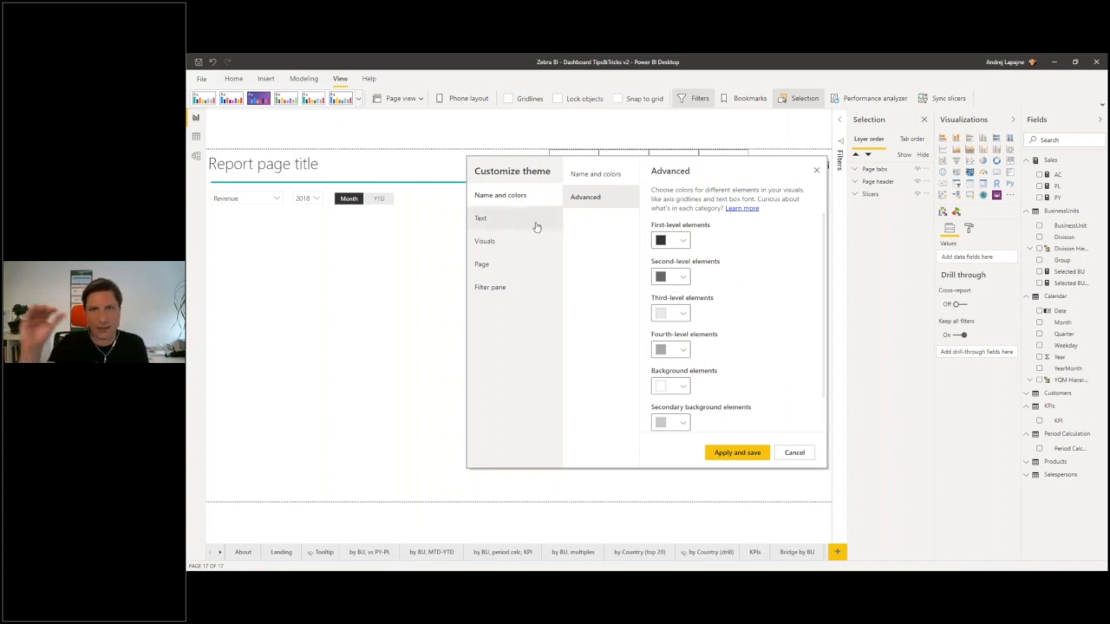
pyautogui.click(503, 222)
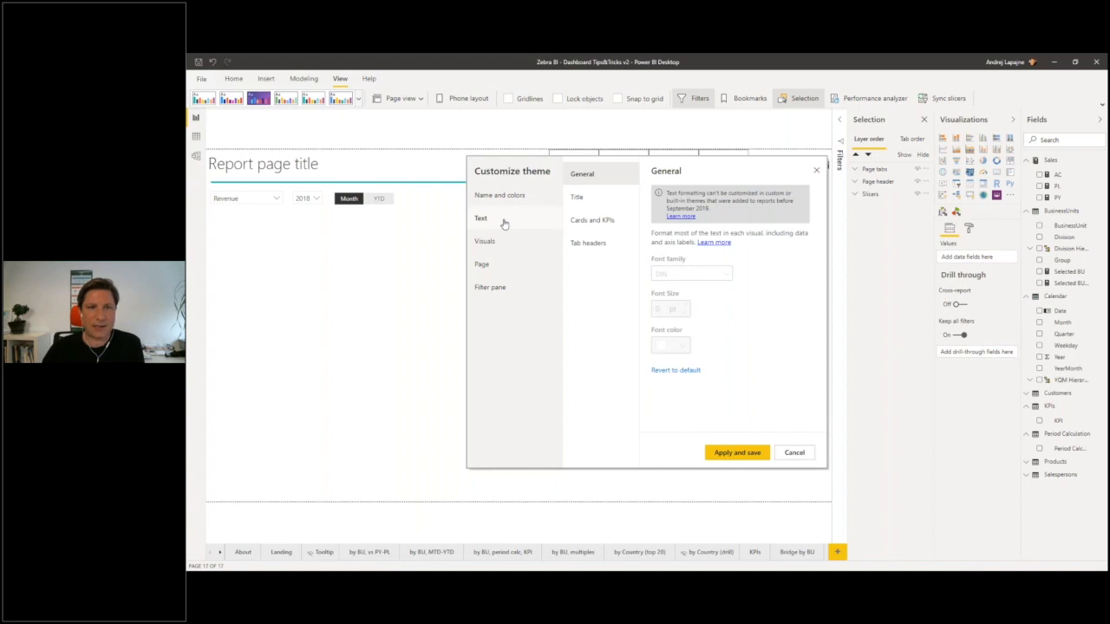
pyautogui.click(593, 200)
pyautogui.click(589, 222)
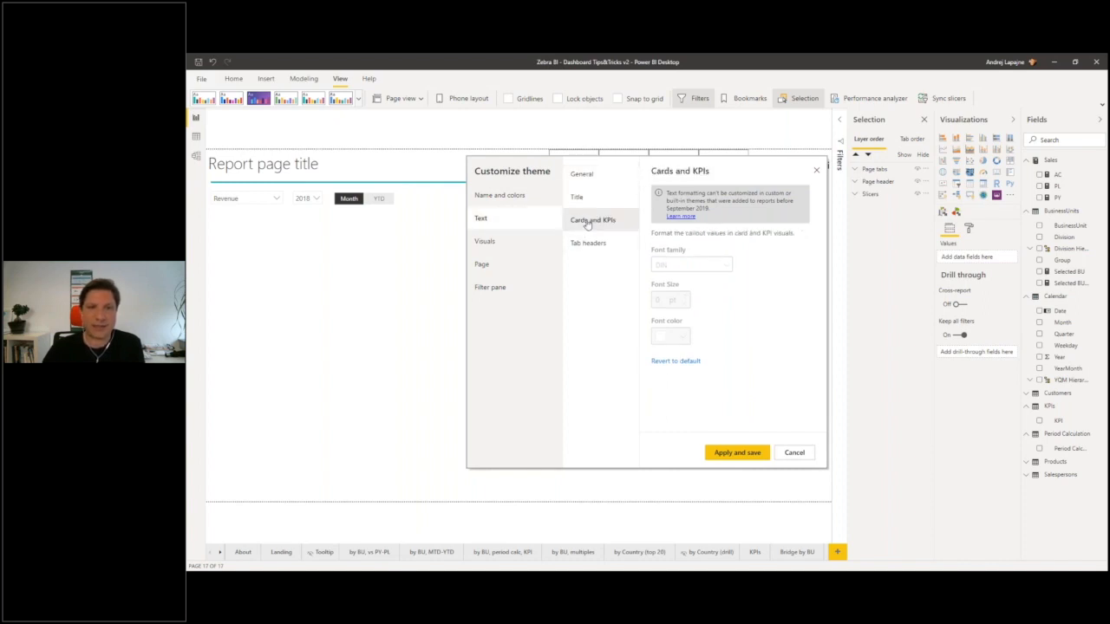
pyautogui.click(488, 244)
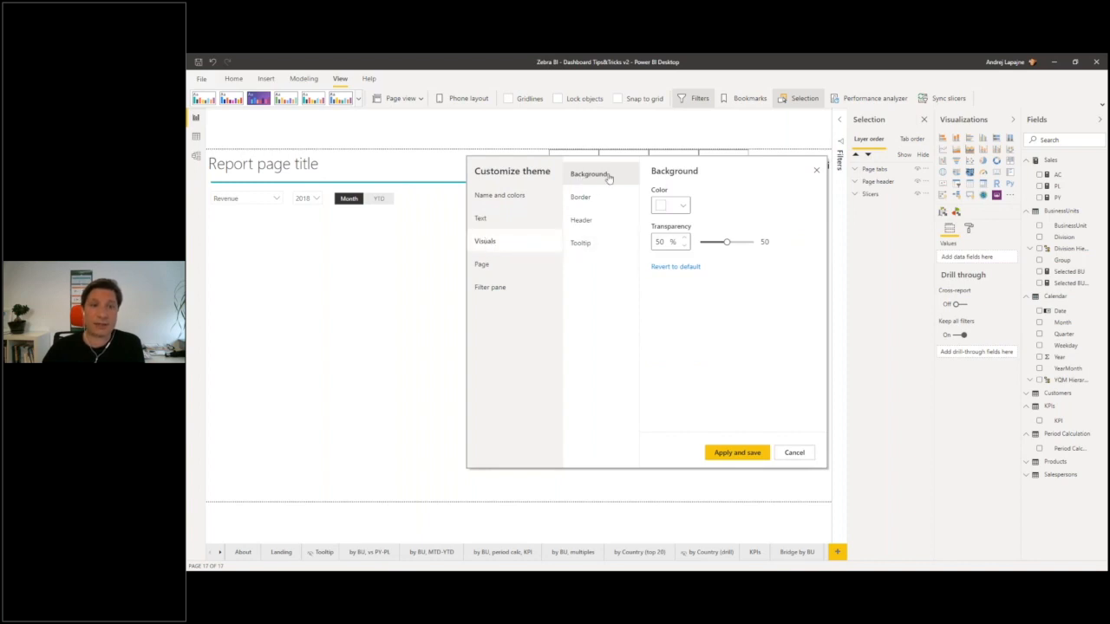
pyautogui.click(581, 199)
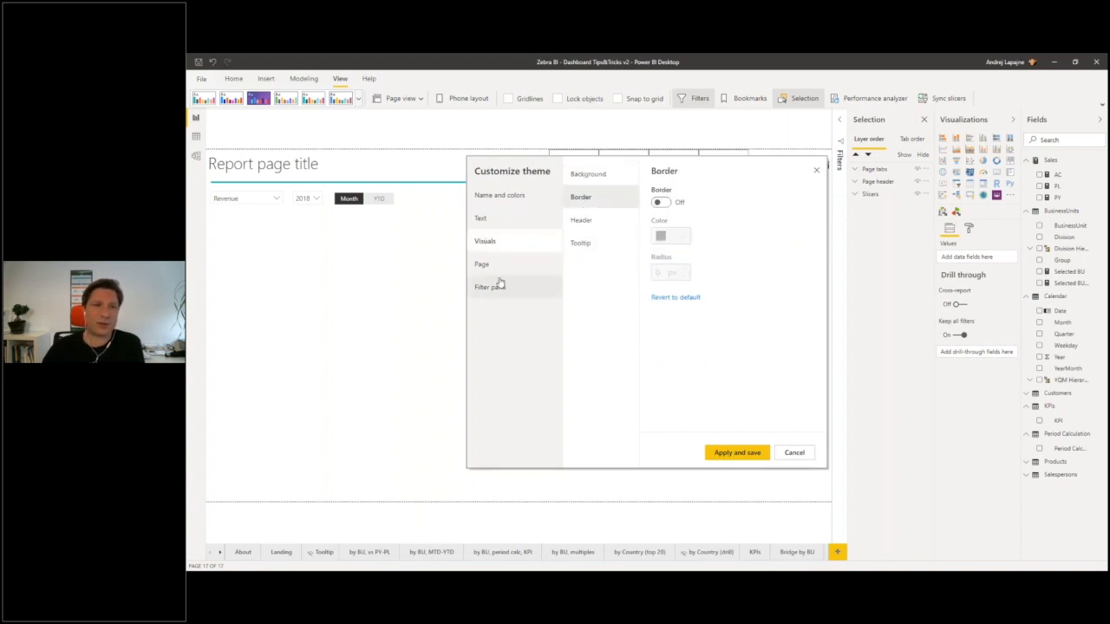
pyautogui.click(483, 266)
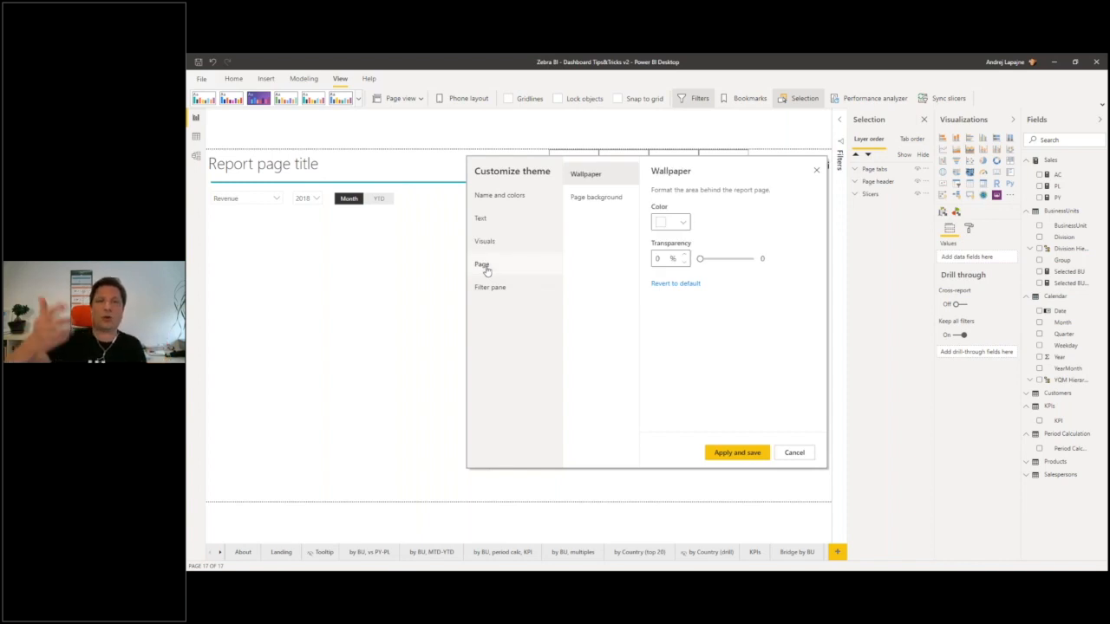
pyautogui.click(816, 171)
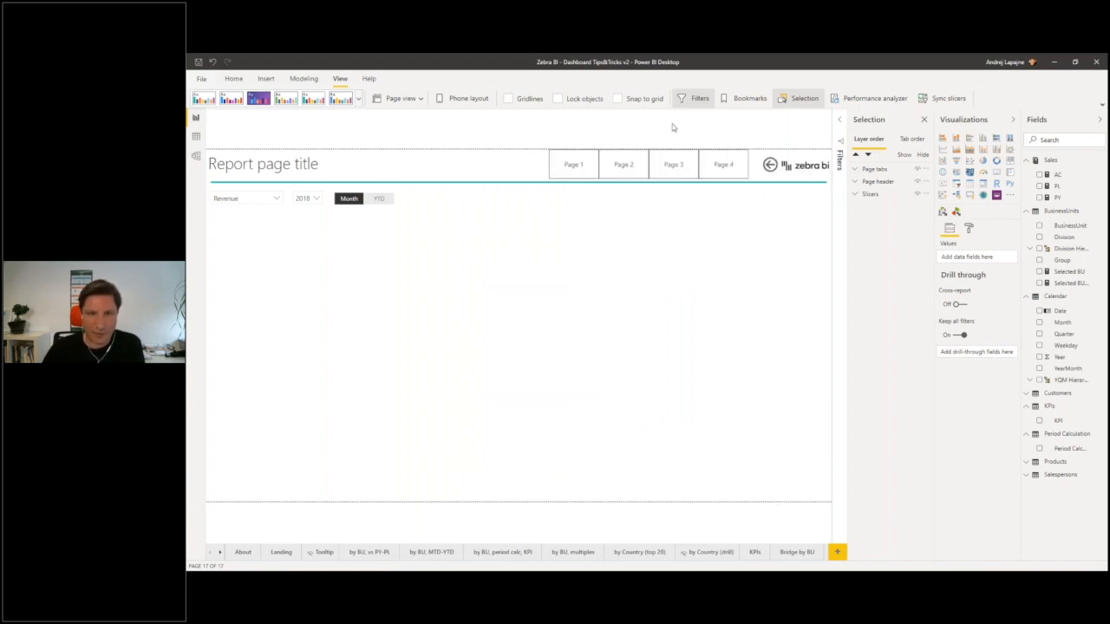
# - Set the current page's background transparency to 0% and its wallpaper color to light gray
pyautogui.click(968, 227)
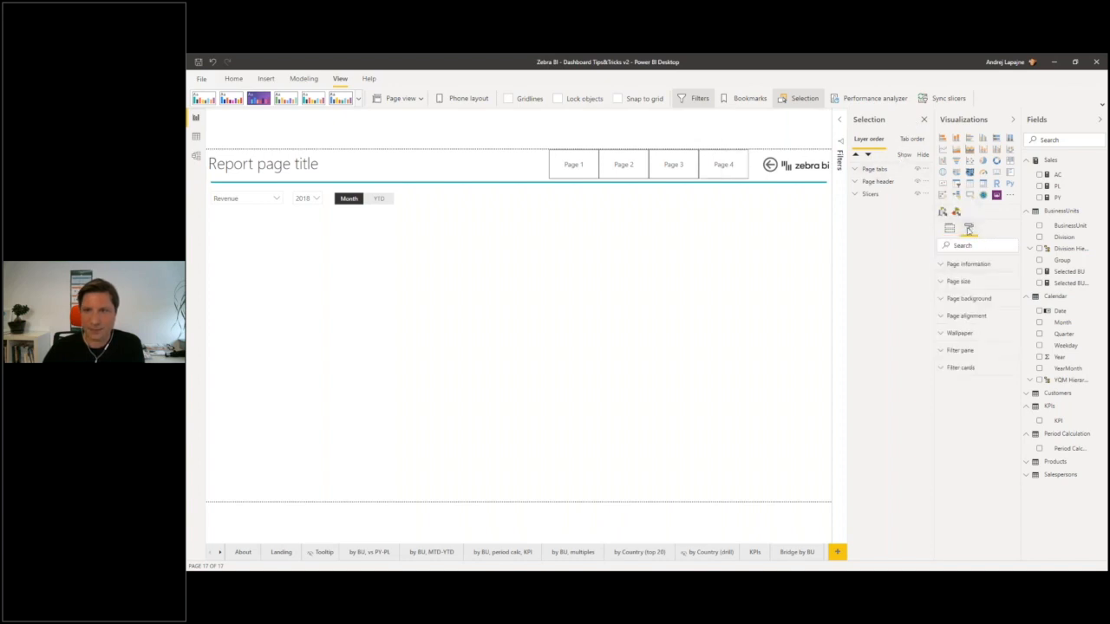
pyautogui.click(940, 300)
pyautogui.moveTo(1009, 361); pyautogui.dragTo(966, 366)
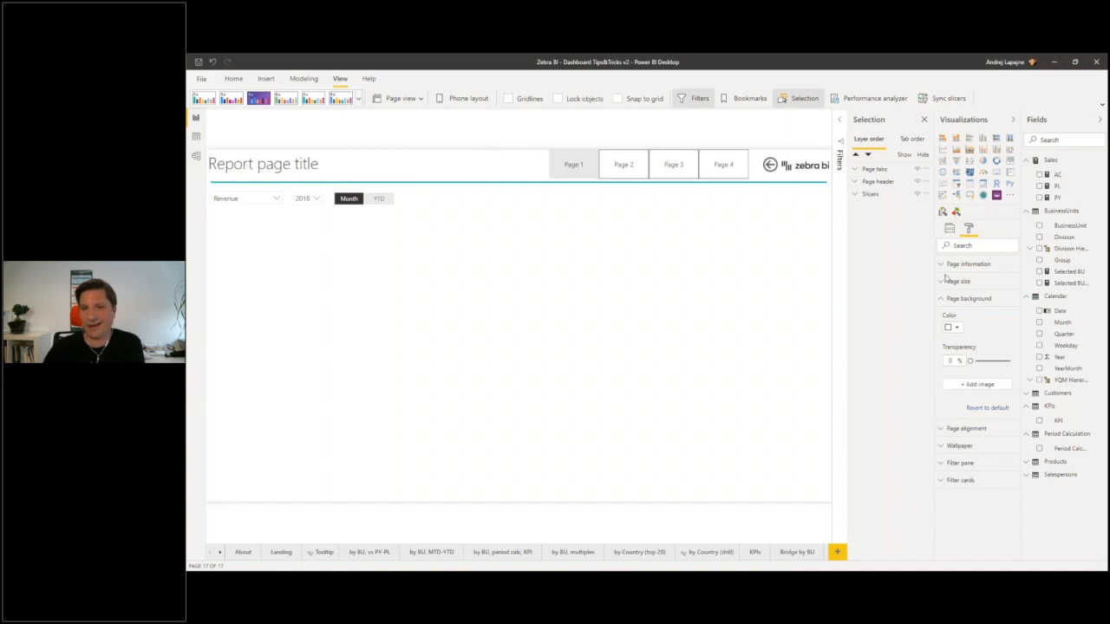
pyautogui.click(942, 445)
pyautogui.scroll(-1, 949, 375)
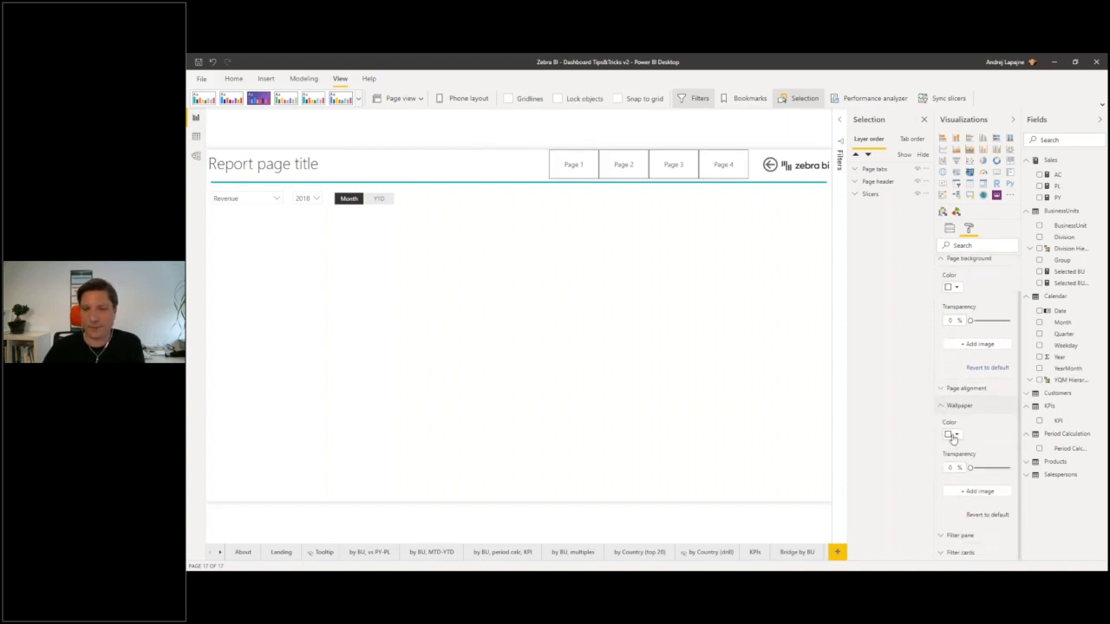
pyautogui.click(951, 435)
pyautogui.click(947, 467)
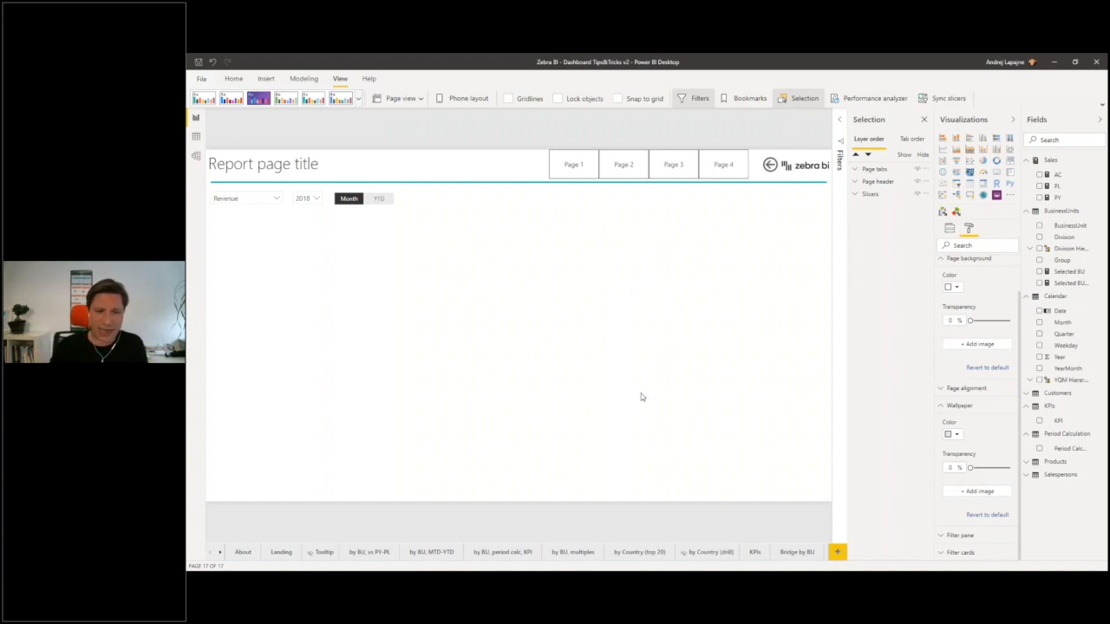
# - View the by Country (top 20) page and add a new blank page to the report
pyautogui.click(634, 553)
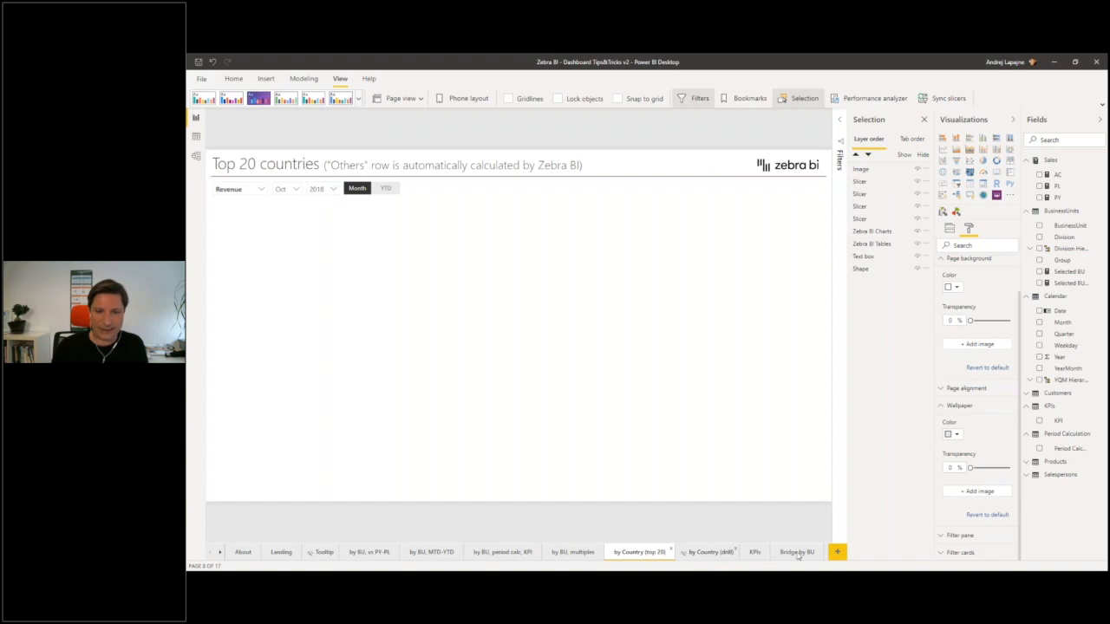
pyautogui.click(836, 552)
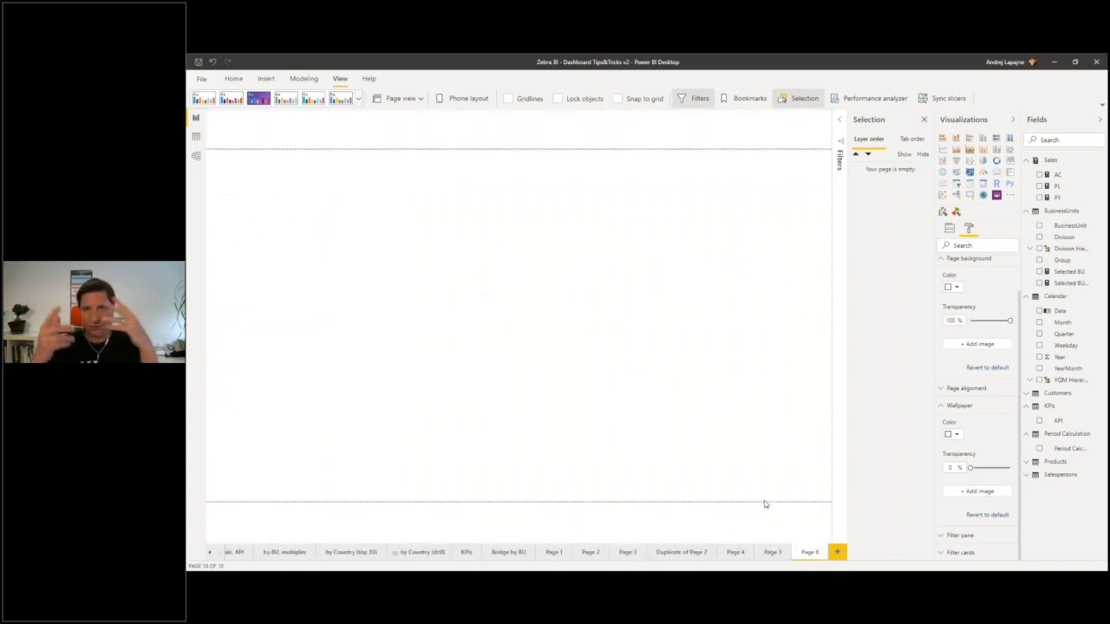
pyautogui.click(359, 99)
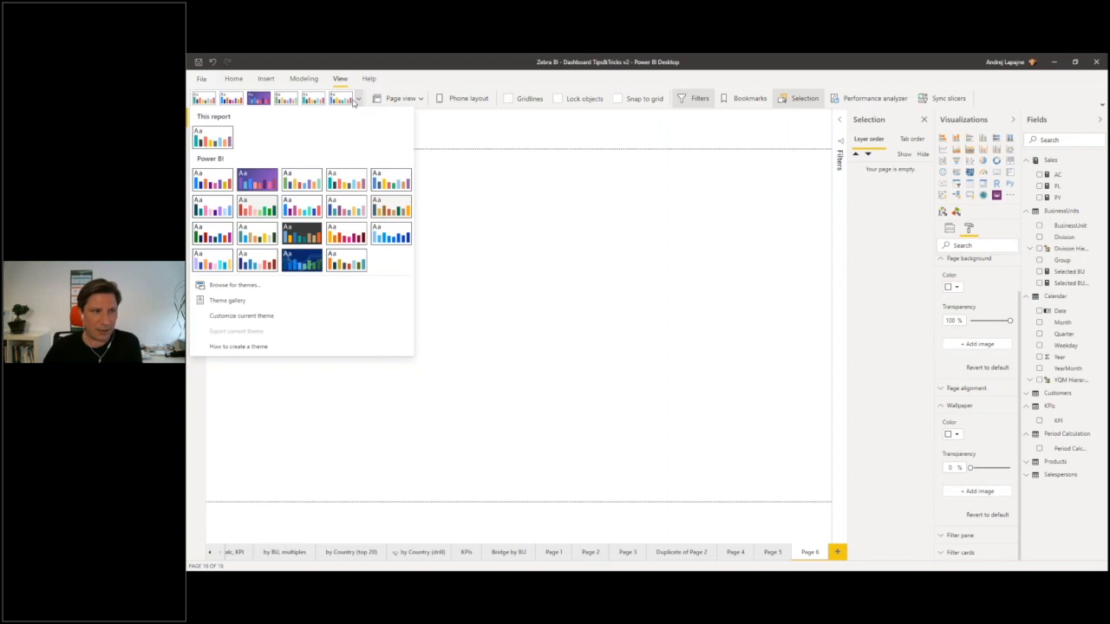
pyautogui.click(234, 315)
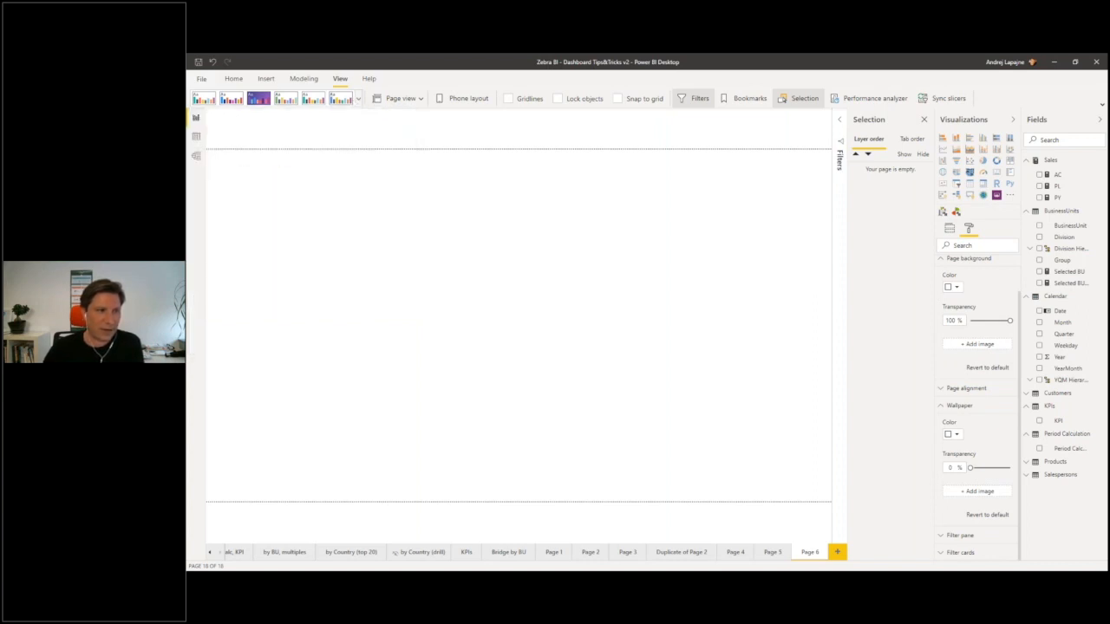
pyautogui.click(870, 62)
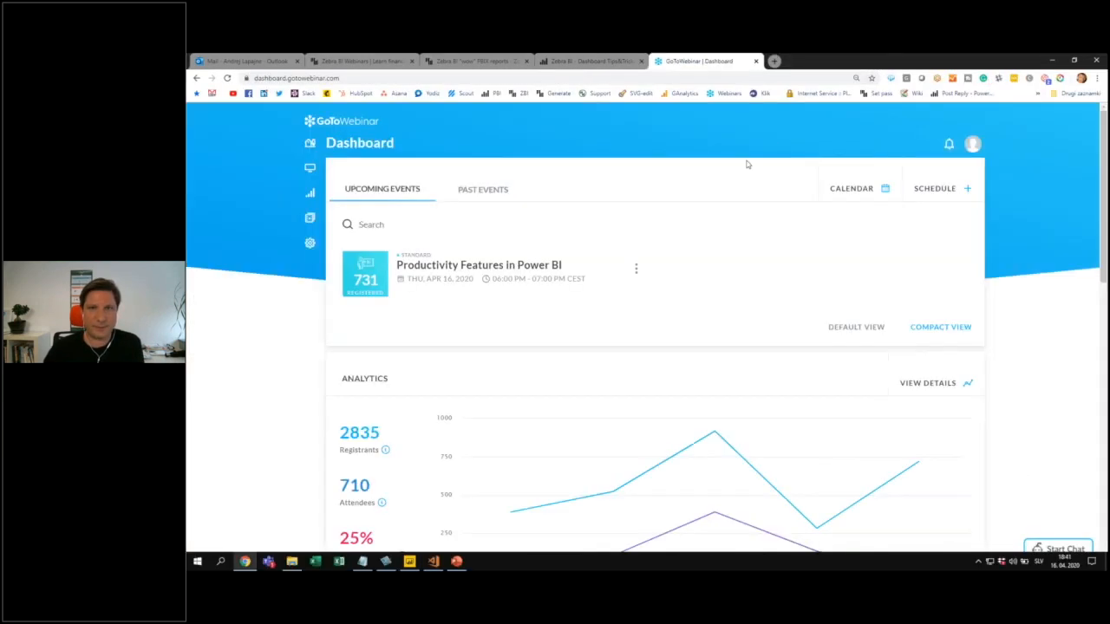
pyautogui.hotkey('alt', 'Tab')
pyautogui.click(200, 80)
pyautogui.click(654, 283)
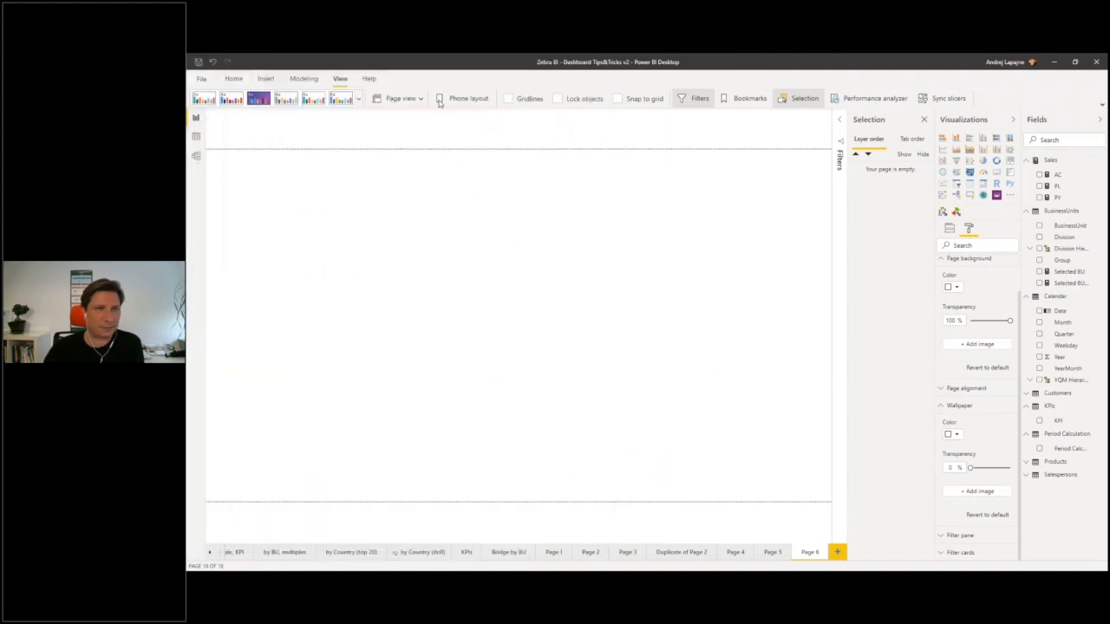
# - Customize the current theme by setting the page wallpaper color to light gray #EAEAEA
pyautogui.click(357, 101)
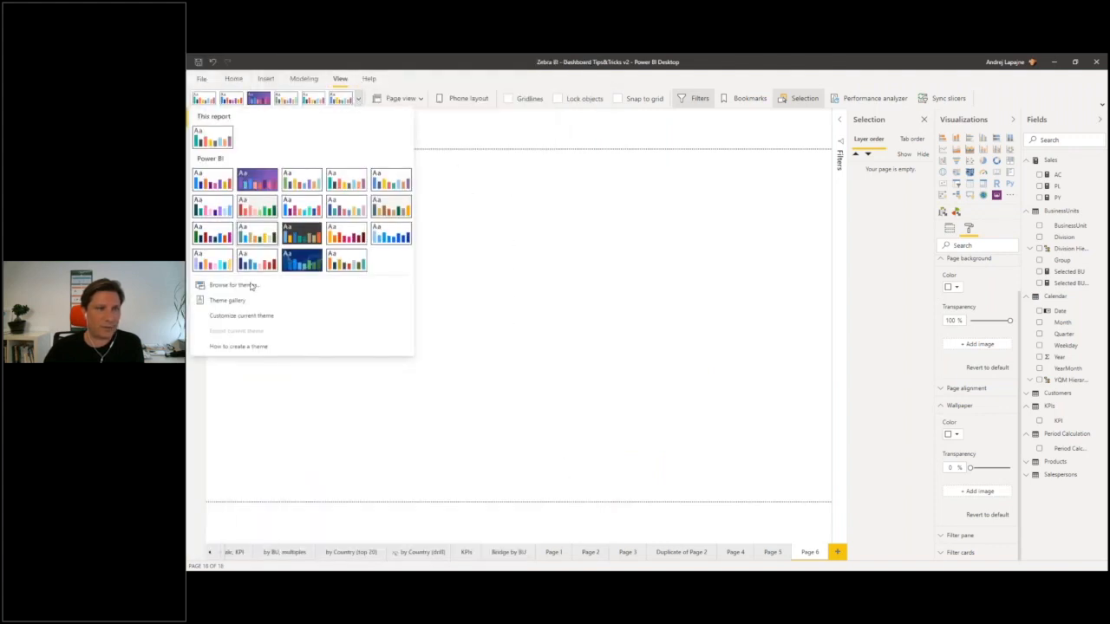
pyautogui.click(233, 316)
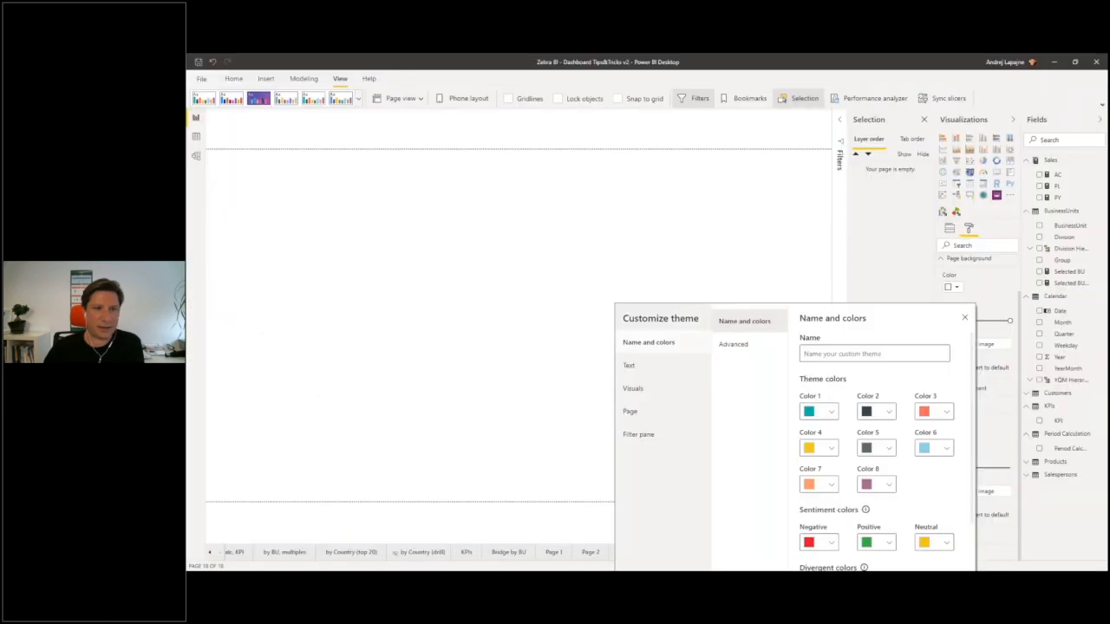
pyautogui.moveTo(945, 318); pyautogui.dragTo(742, 147)
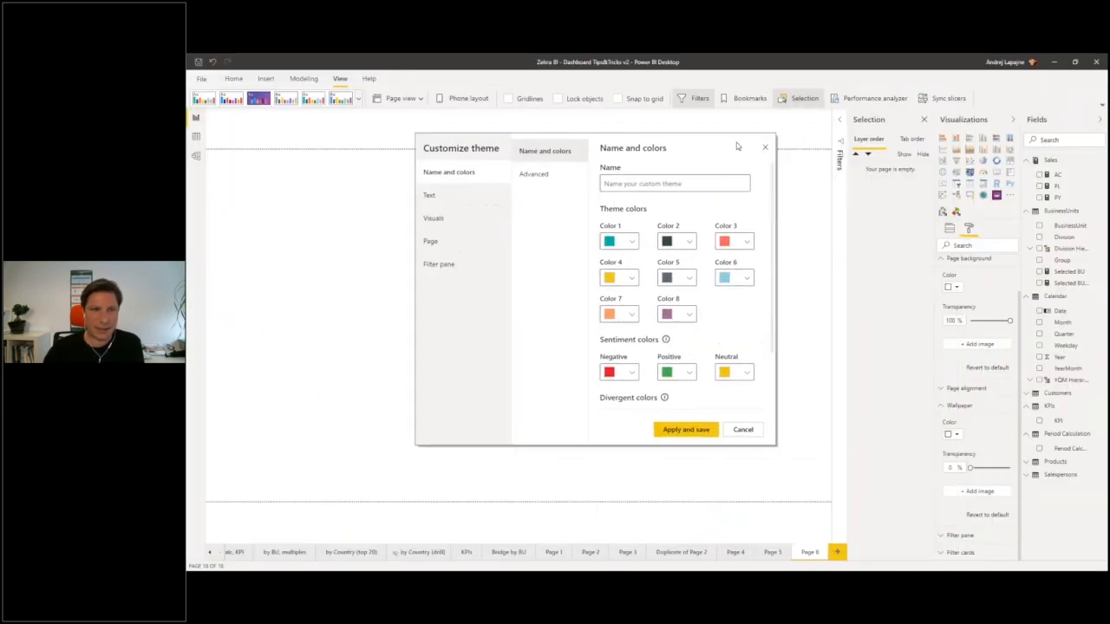
pyautogui.click(430, 249)
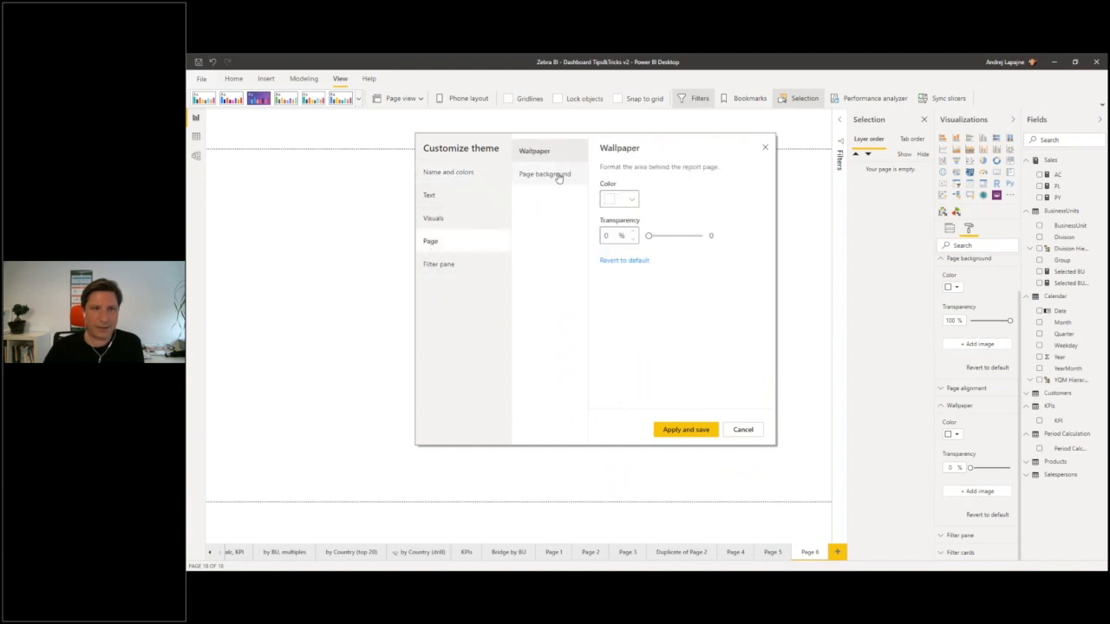
pyautogui.click(627, 201)
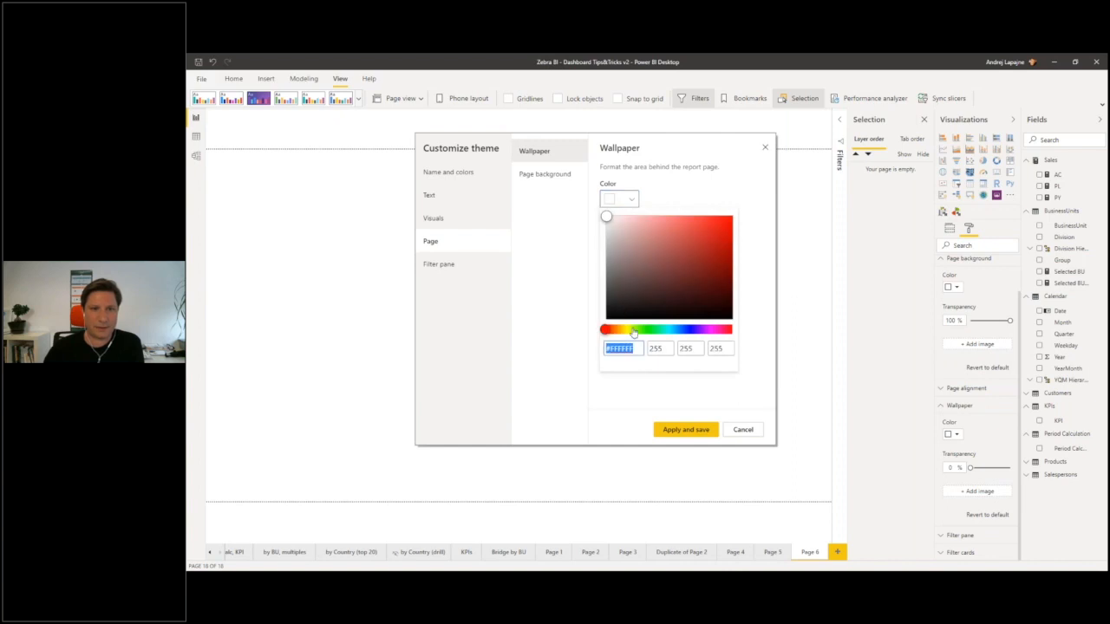
pyautogui.click(605, 221)
pyautogui.moveTo(604, 221); pyautogui.dragTo(602, 230)
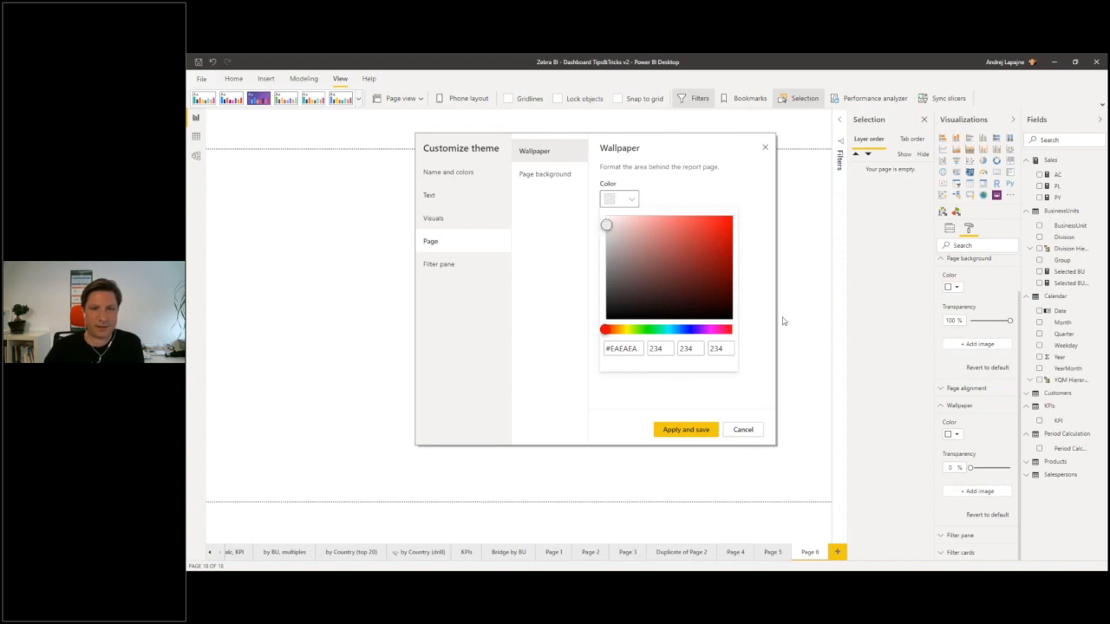
pyautogui.click(677, 431)
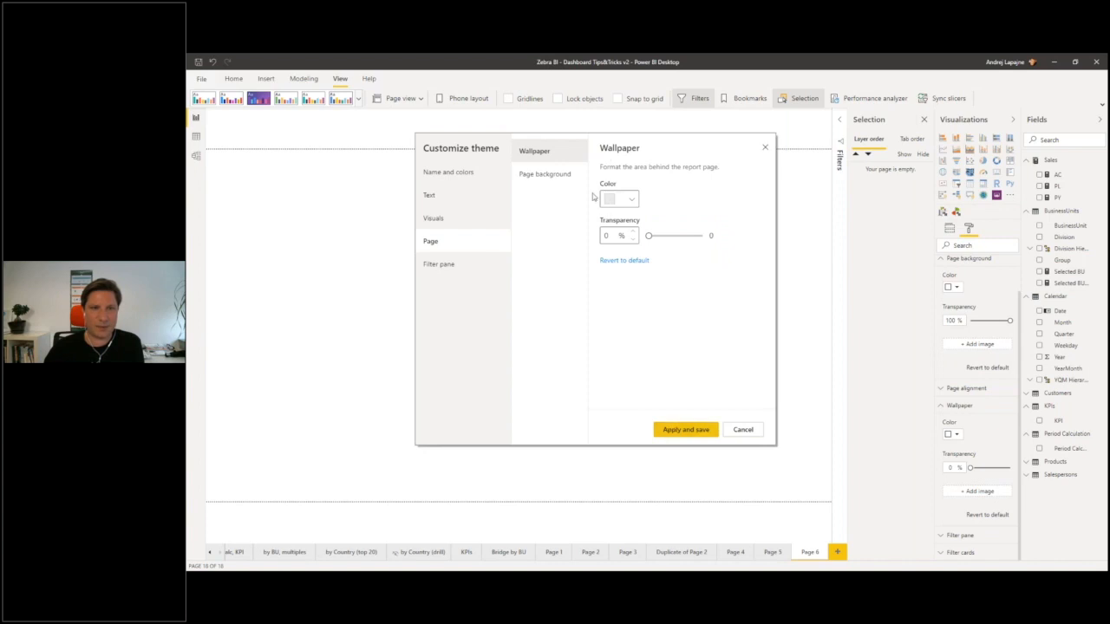
# - Set the theme's page background transparency to 0%, and apply and save the customized theme
pyautogui.click(546, 174)
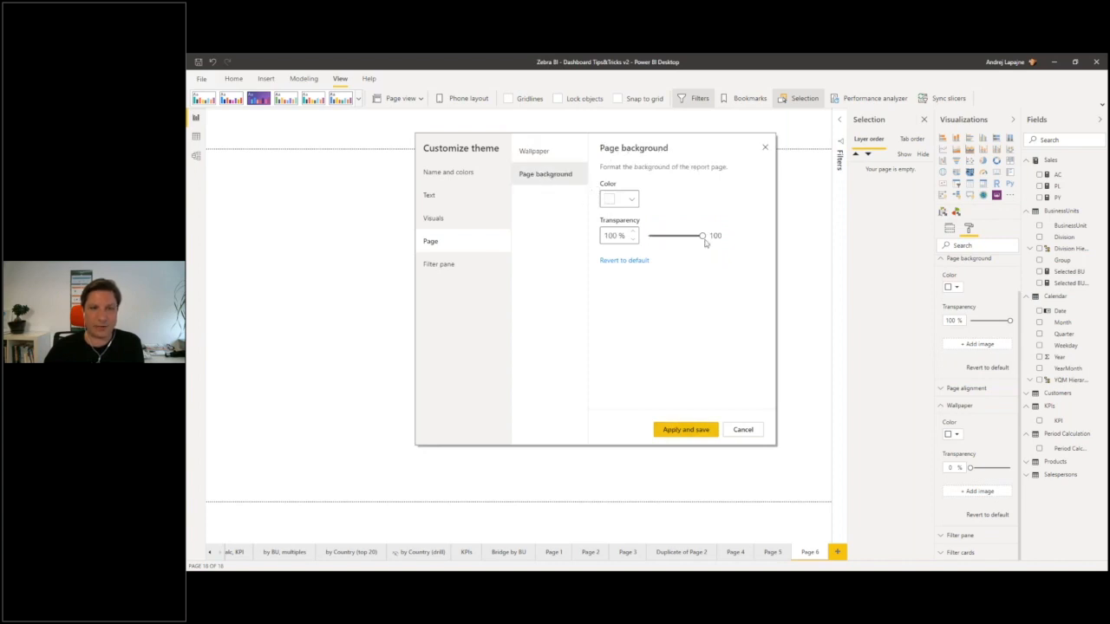
pyautogui.moveTo(702, 236); pyautogui.dragTo(649, 236)
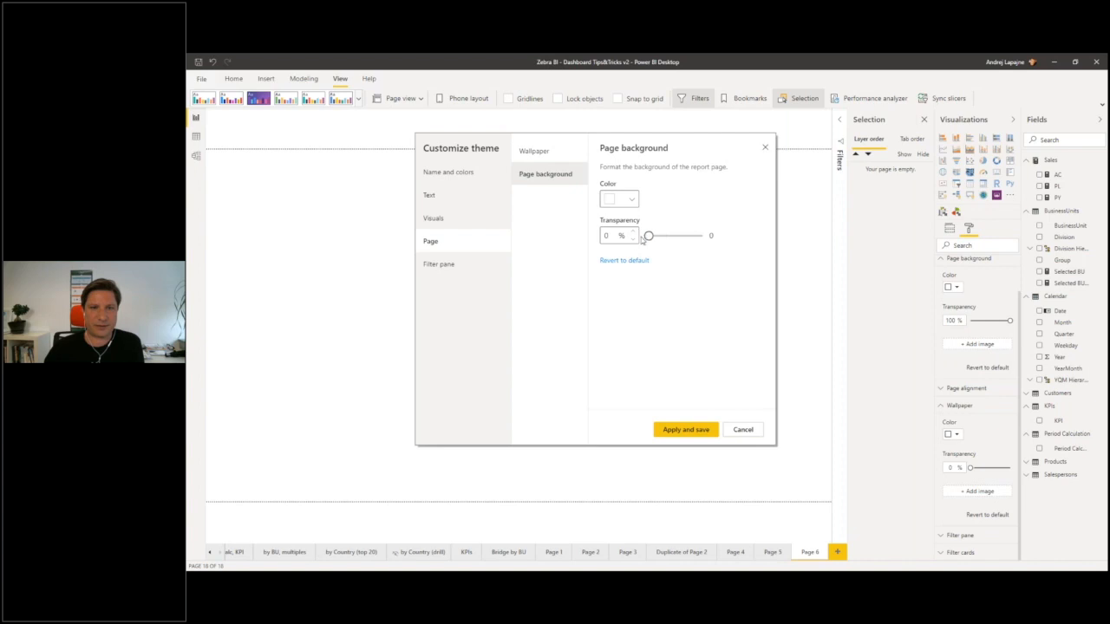
pyautogui.click(681, 431)
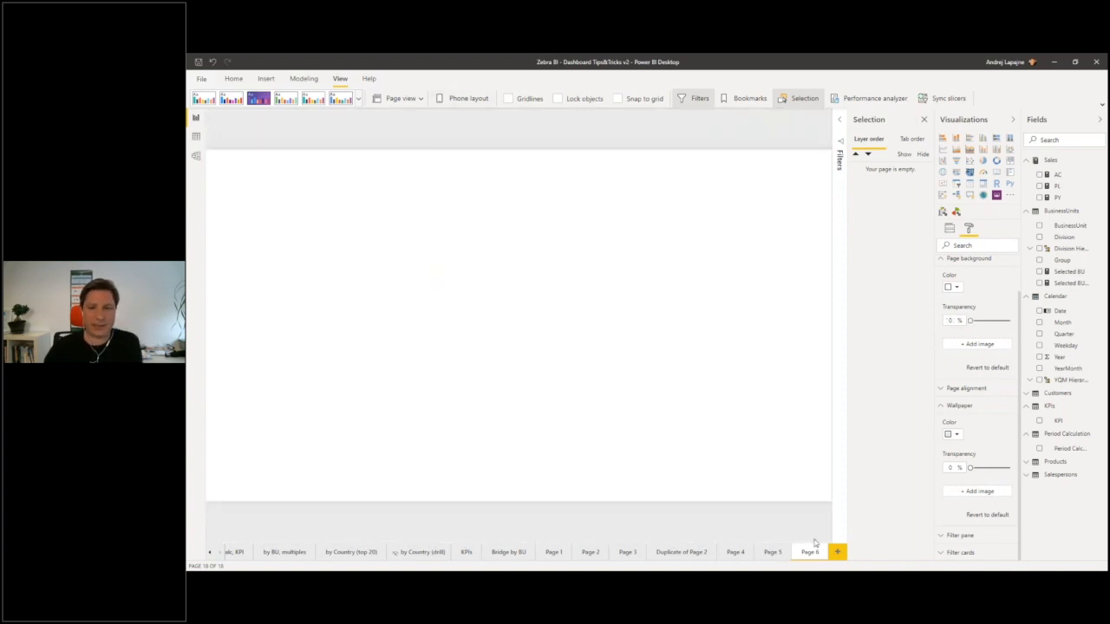
# - Add four more blank pages to the report to test the customized theme
pyautogui.click(838, 552)
pyautogui.click(837, 552)
pyautogui.click(838, 552)
pyautogui.click(838, 552)
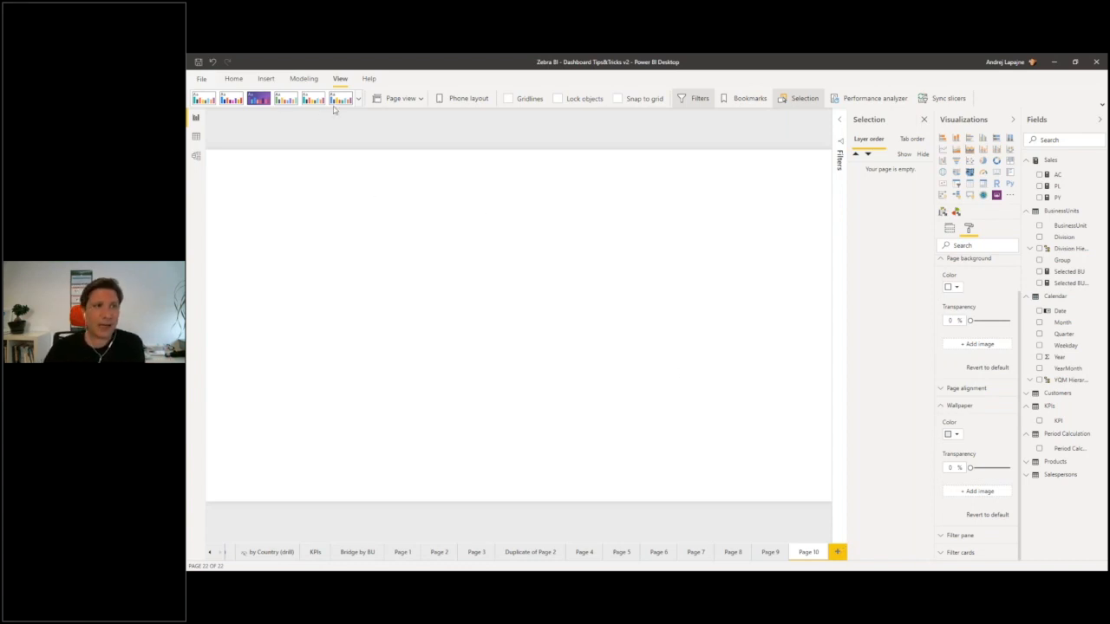
# - Export the current theme to the webinar folder 23 as Theme-export_webinar.json
pyautogui.click(359, 101)
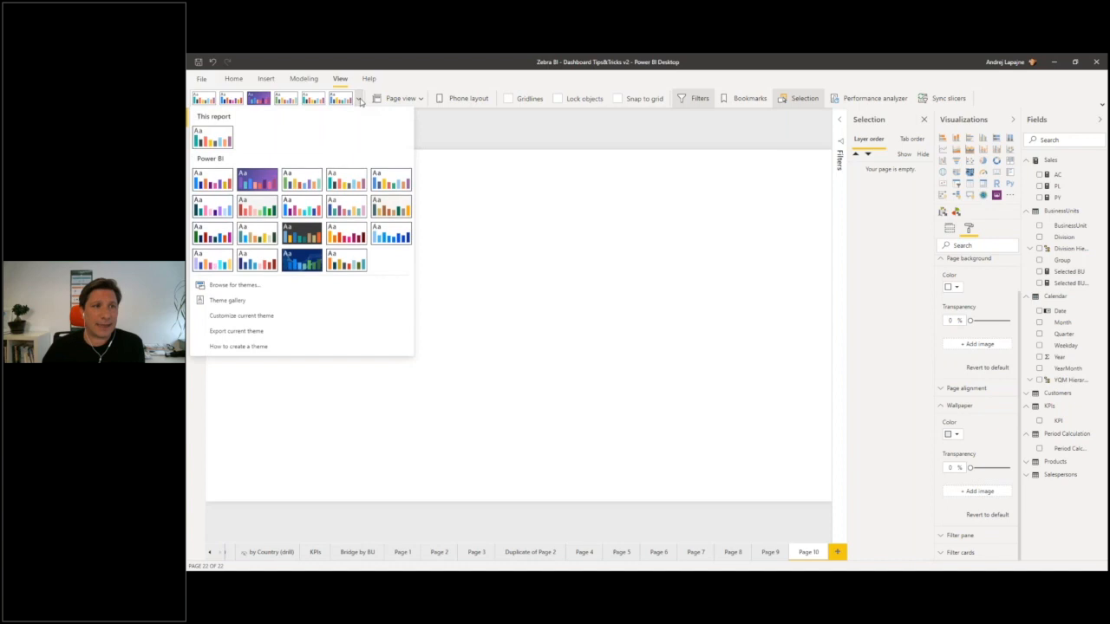
pyautogui.click(227, 331)
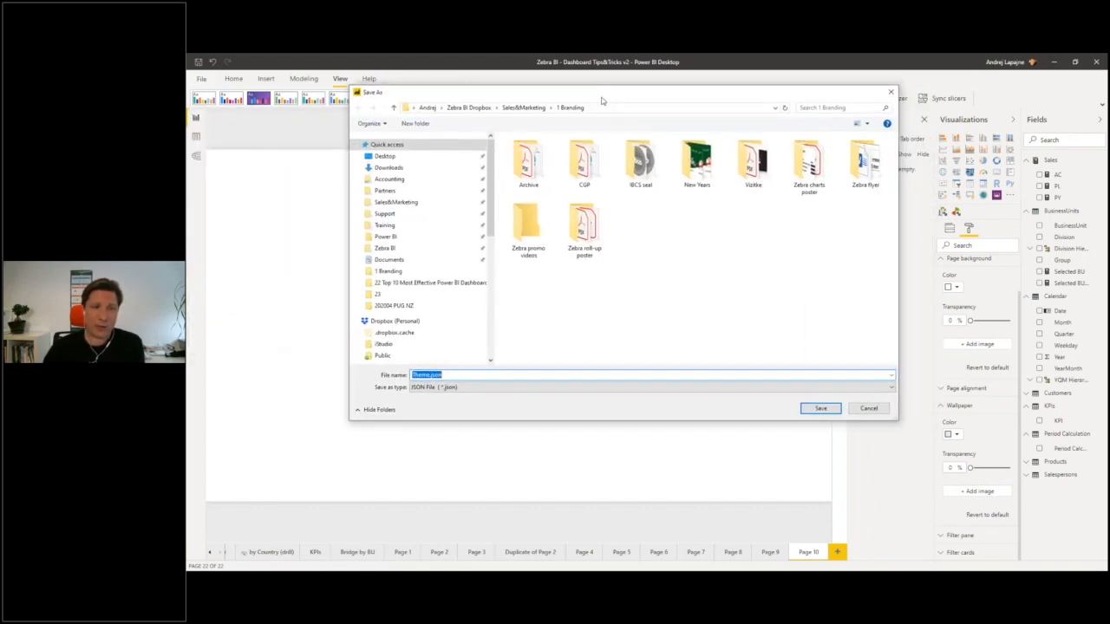
pyautogui.moveTo(602, 108); pyautogui.dragTo(645, 126)
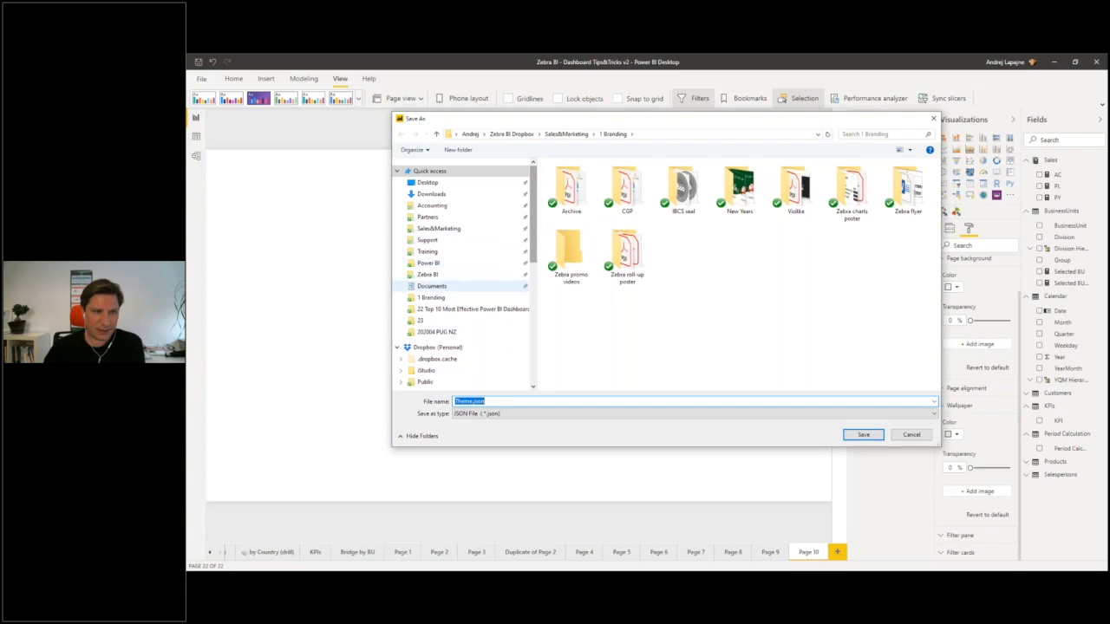
pyautogui.click(421, 320)
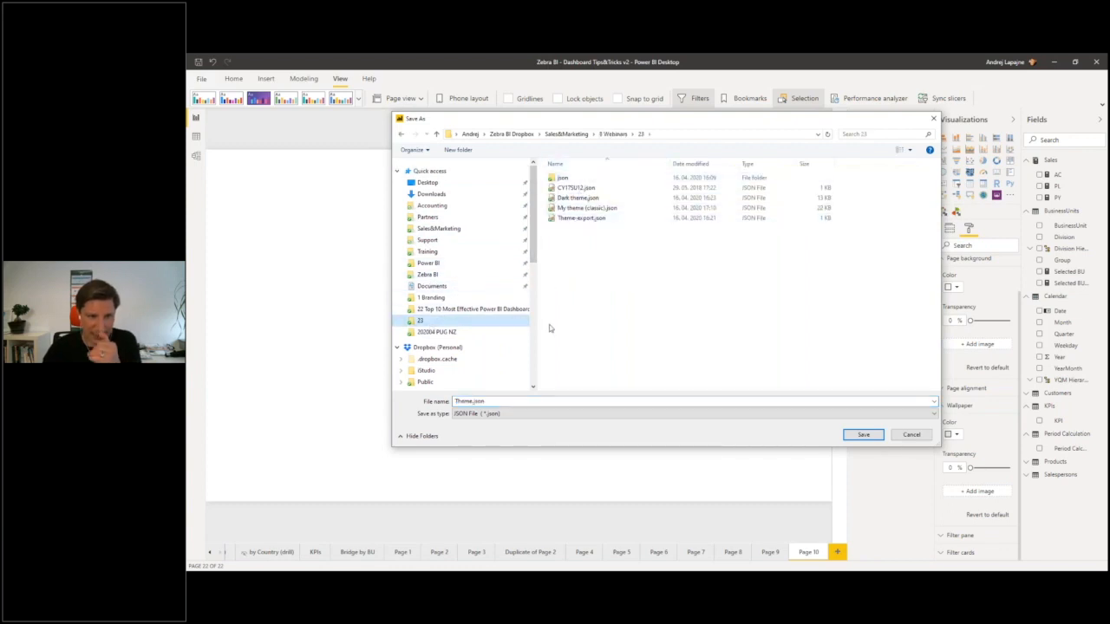
pyautogui.click(473, 402)
pyautogui.click(473, 402)
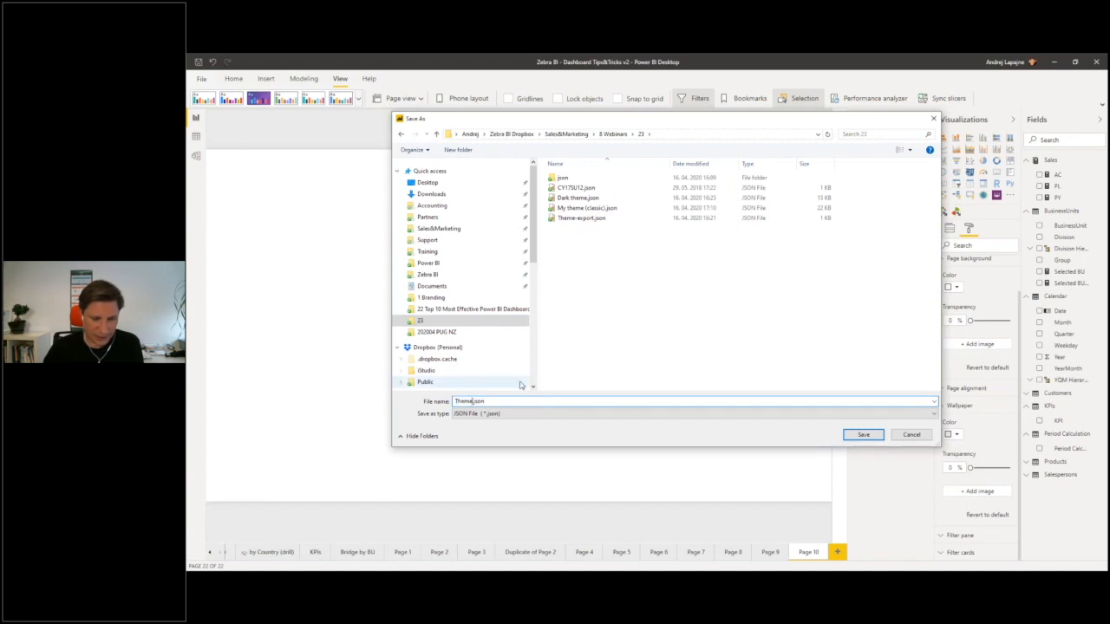
pyautogui.write('-export')
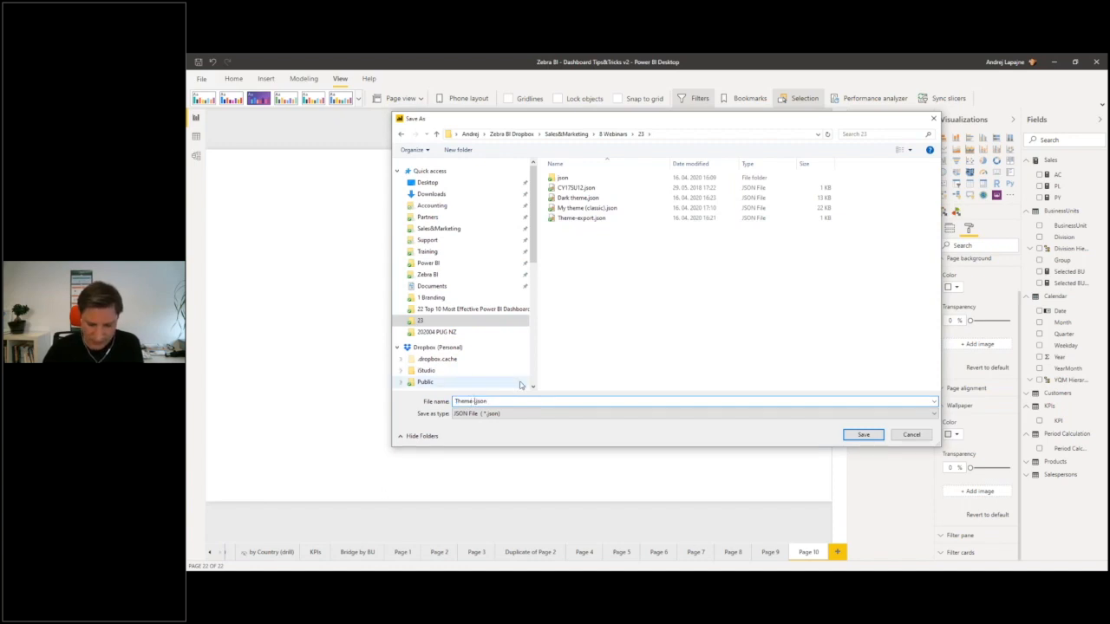
pyautogui.write('_webinar')
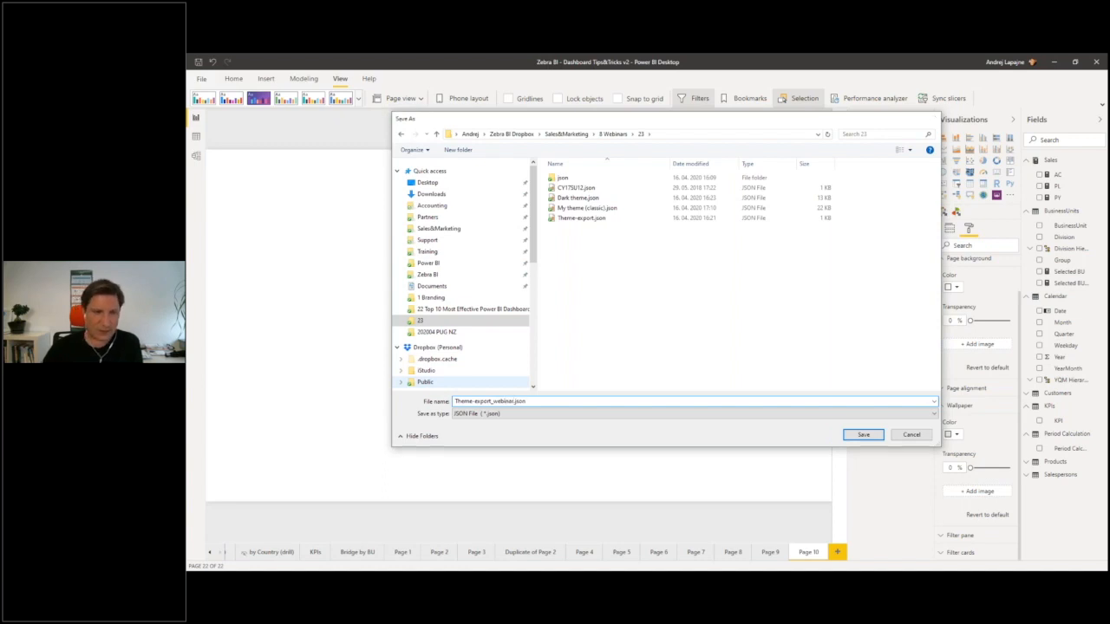
pyautogui.press('Return')
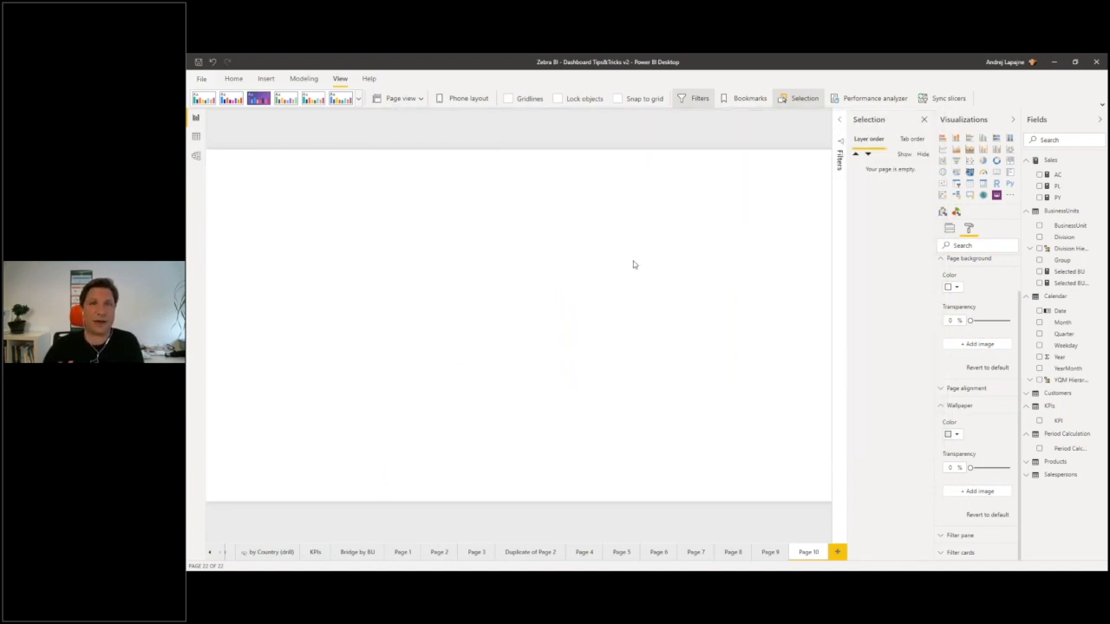
# - Switch to File Explorer and open My theme (classic).json in Visual Studio Code to view its data colors
pyautogui.hotkey('alt', 'Tab')
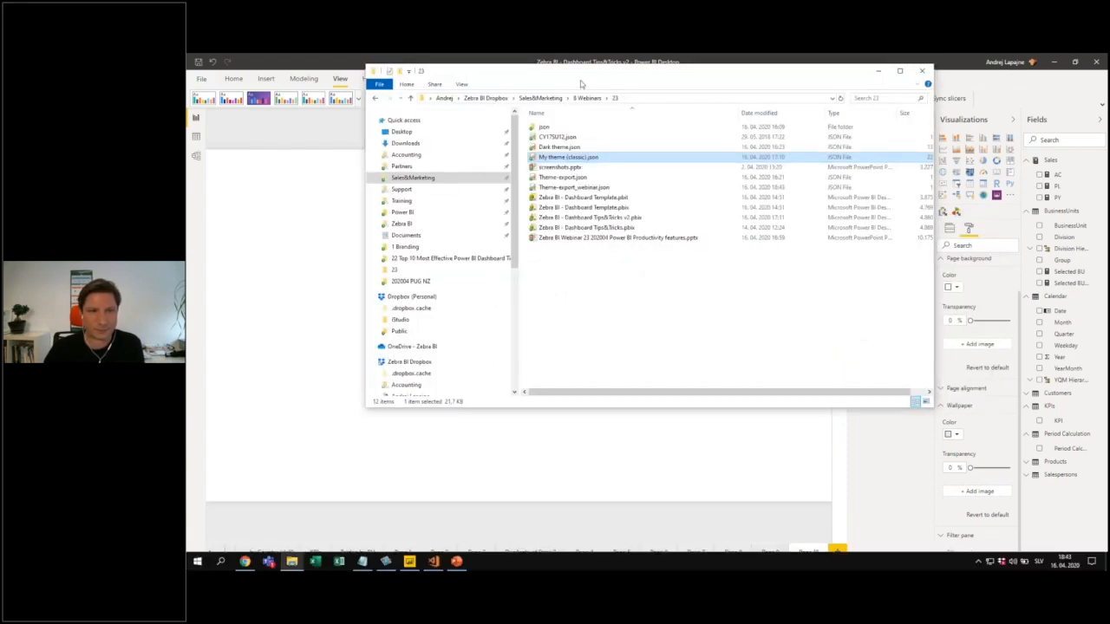
pyautogui.moveTo(594, 78); pyautogui.dragTo(656, 90)
pyautogui.click(622, 178)
pyautogui.click(628, 170)
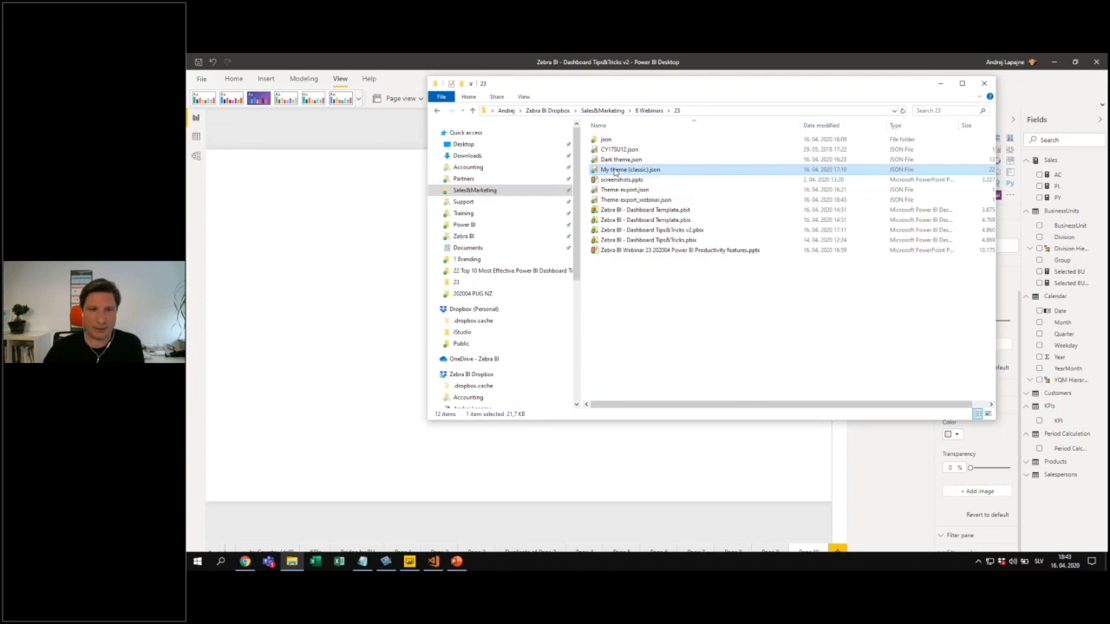
pyautogui.doubleClick(614, 170)
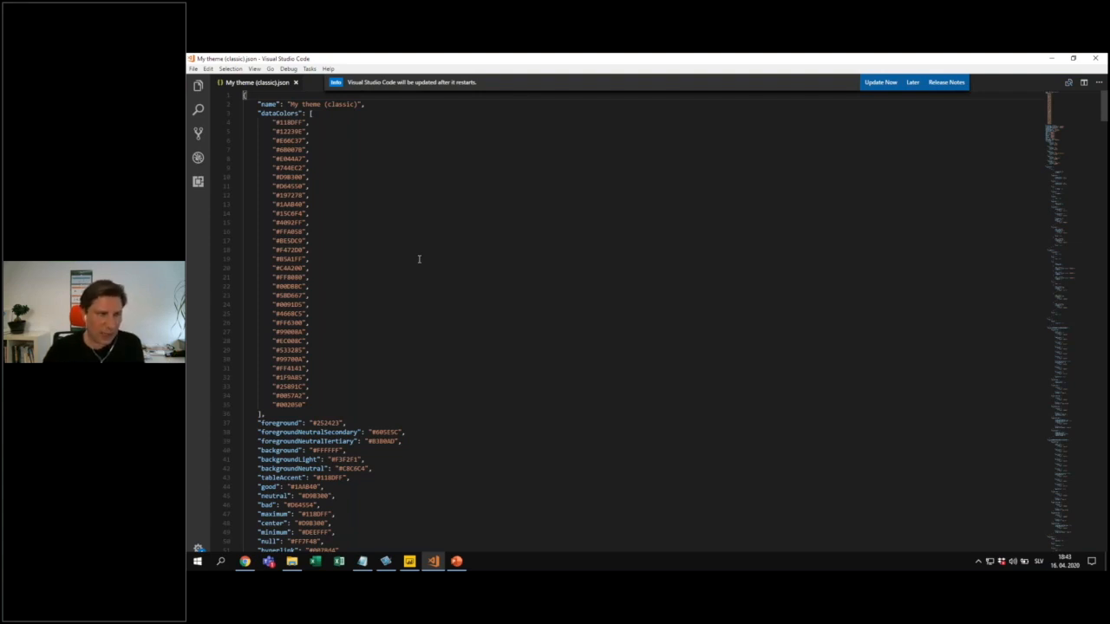
pyautogui.doubleClick(296, 150)
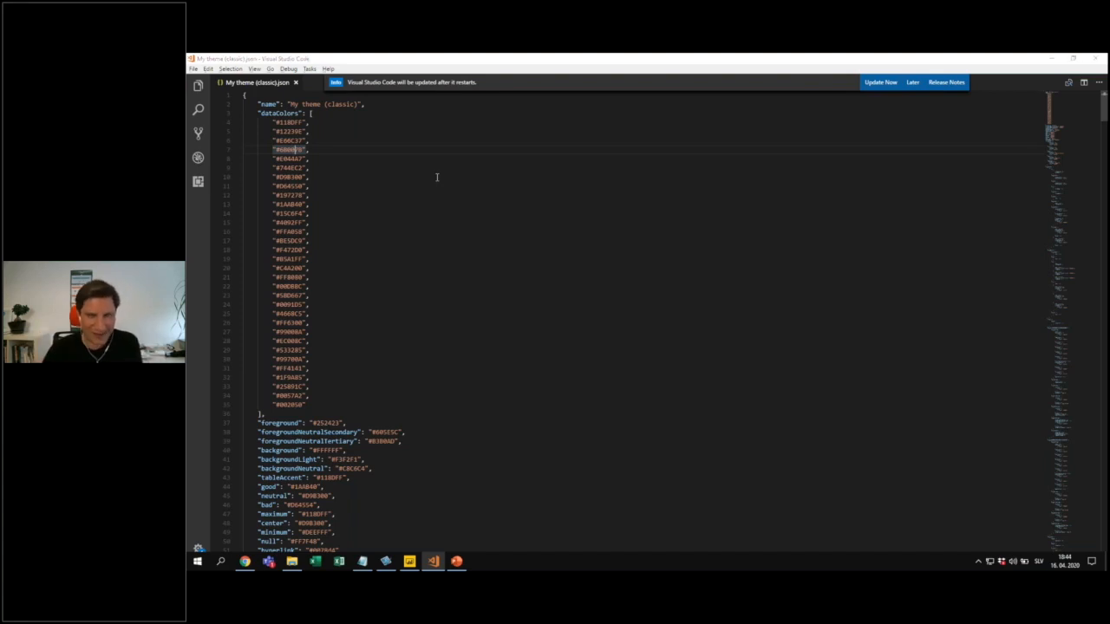
# - Open the exported Theme-export_webinar.json from folder 23 and examine its name, page background and outspace definitions
pyautogui.hotkey('alt', 'Tab')
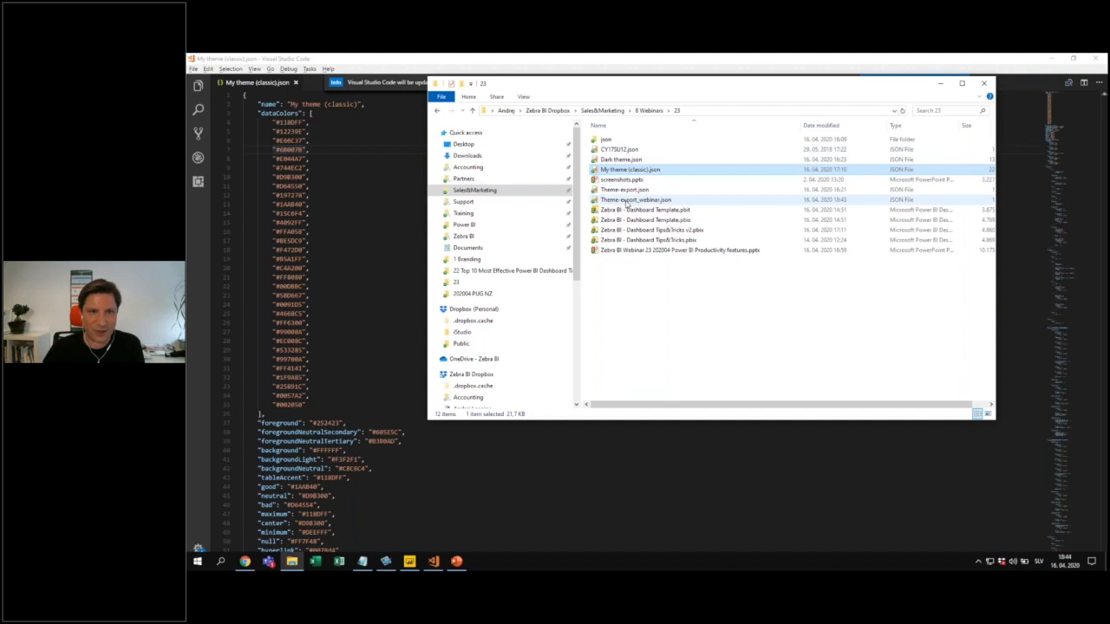
pyautogui.click(627, 202)
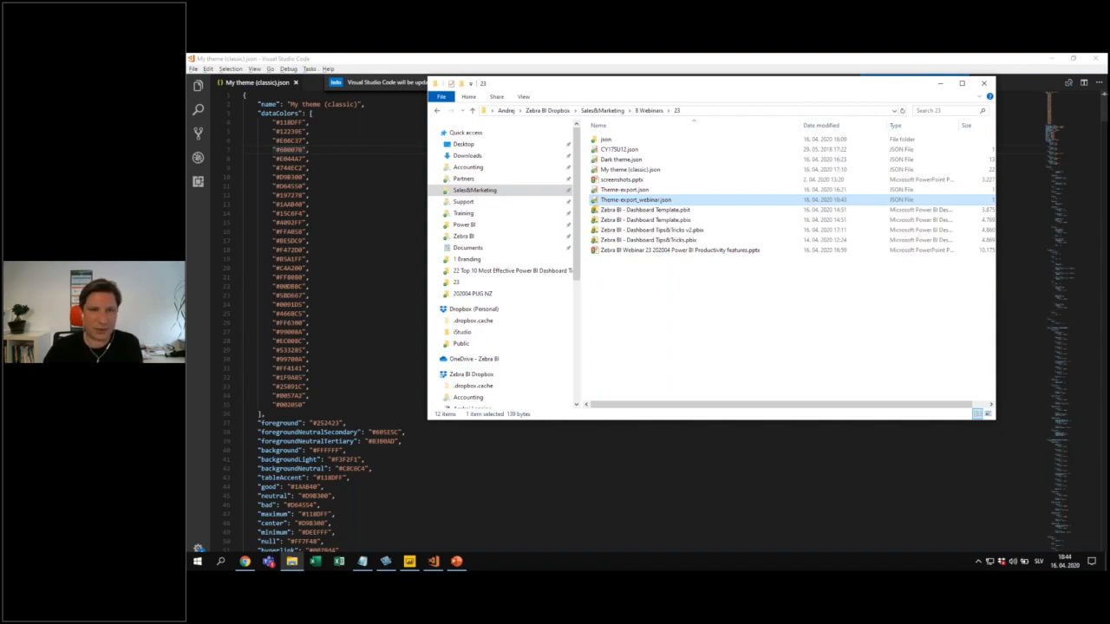
pyautogui.doubleClick(635, 200)
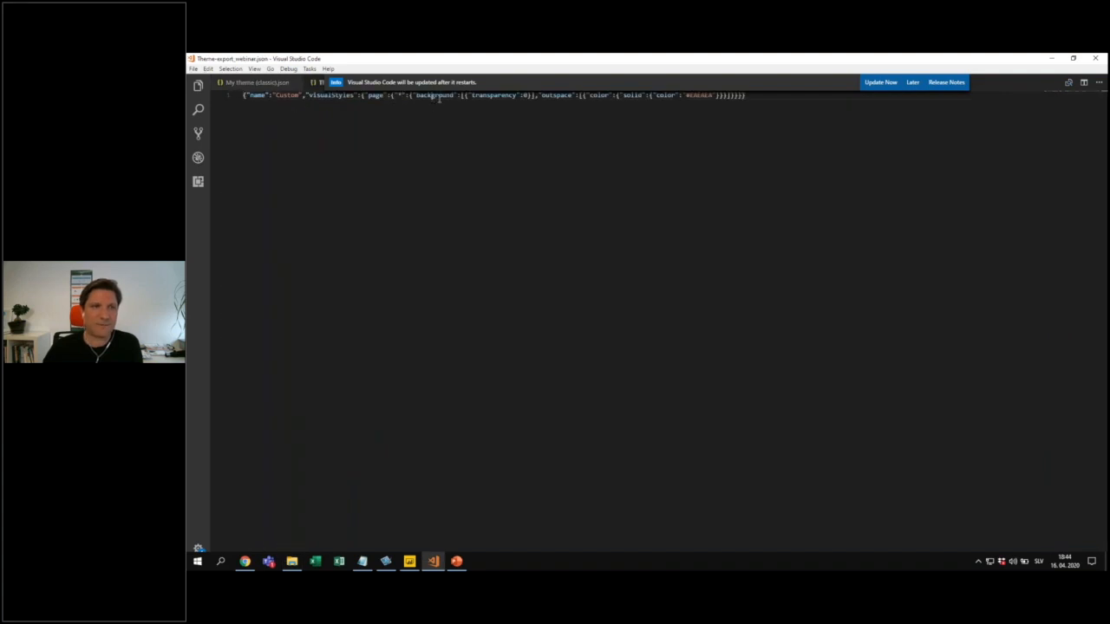
pyautogui.click(469, 97)
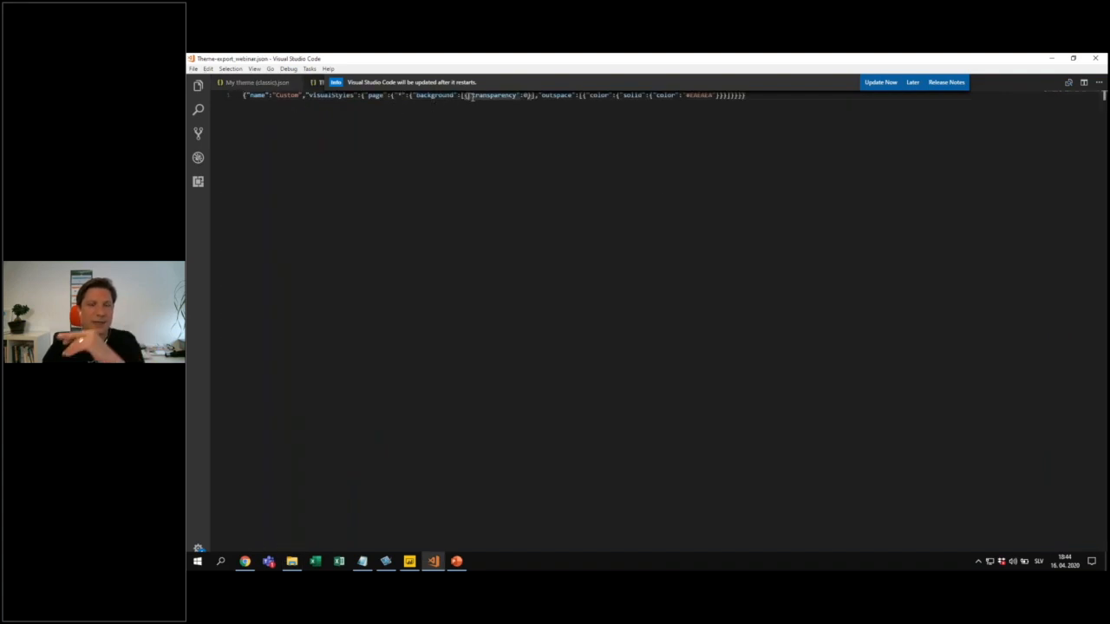
pyautogui.click(260, 97)
pyautogui.click(296, 97)
pyautogui.moveTo(339, 97); pyautogui.dragTo(631, 108)
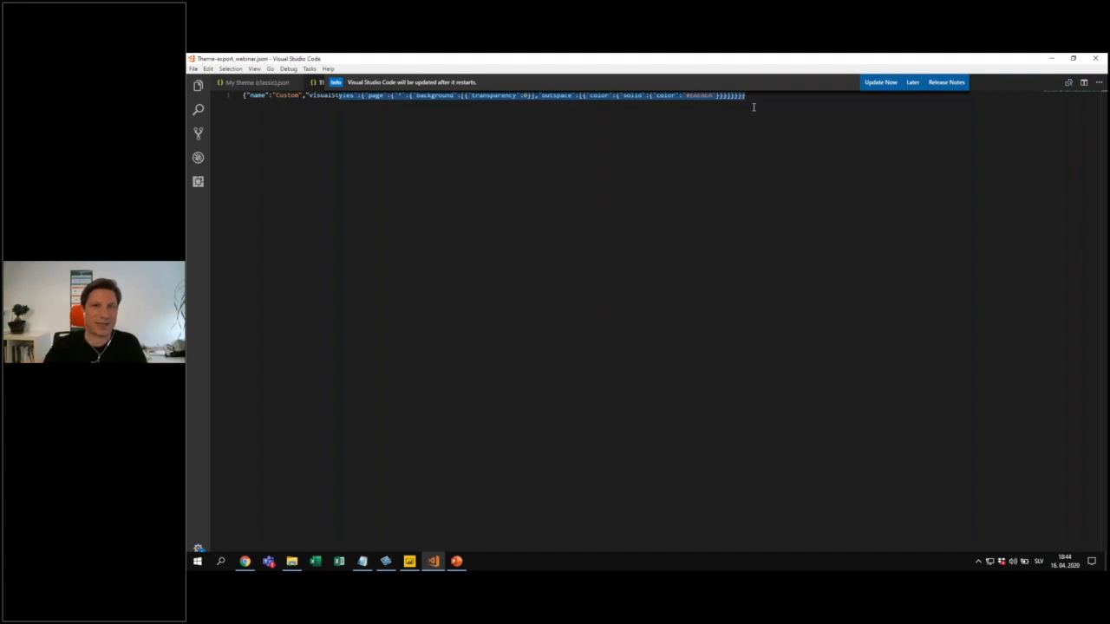
pyautogui.click(371, 95)
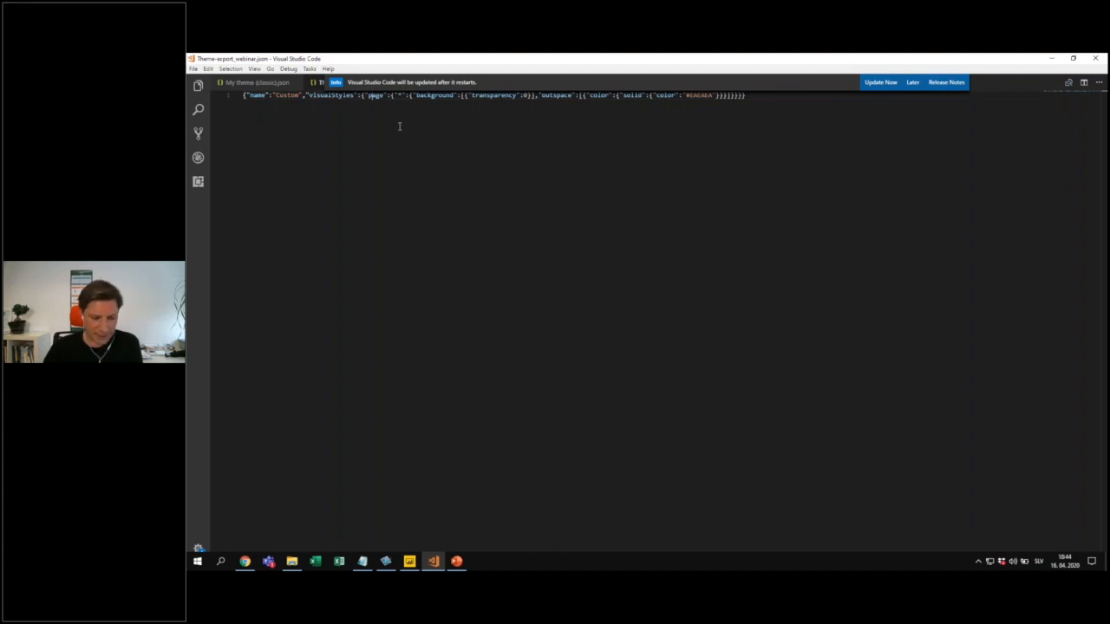
# - Format the whole Theme-export_webinar.json code into indented, readable lines
pyautogui.hotkey('ctrl', 'a')
pyautogui.rightClick(294, 95)
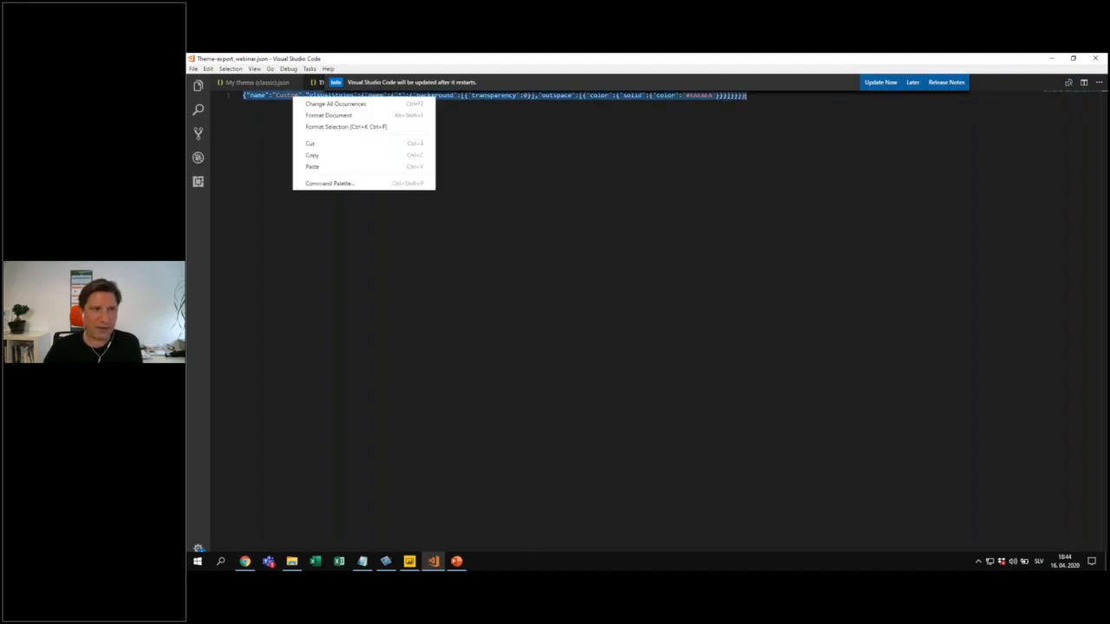
pyautogui.click(353, 128)
pyautogui.click(341, 170)
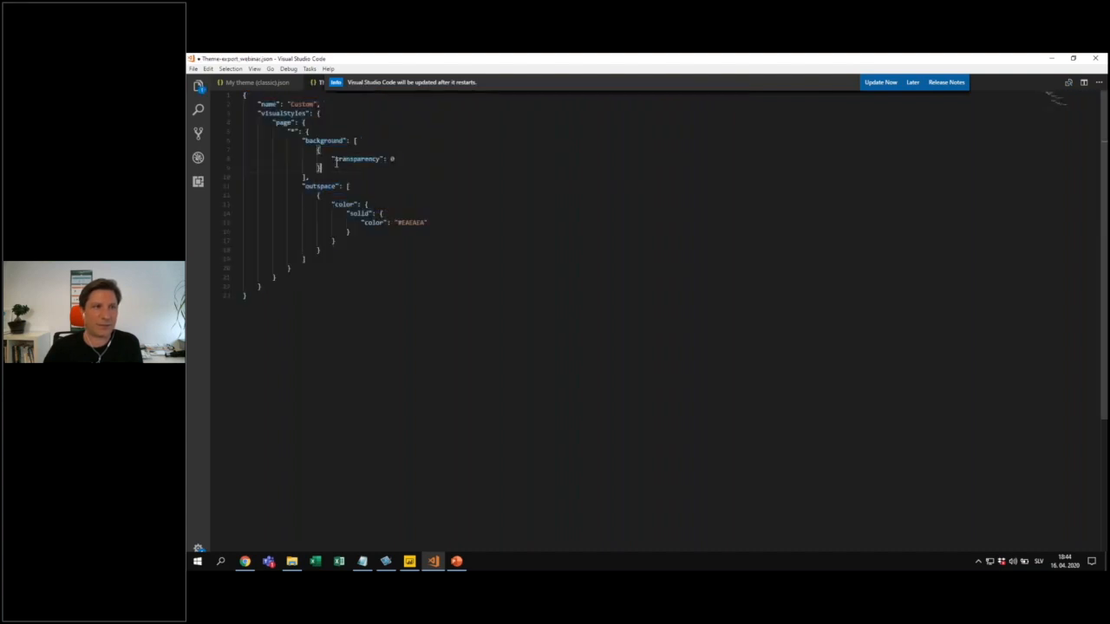
pyautogui.press('Down')
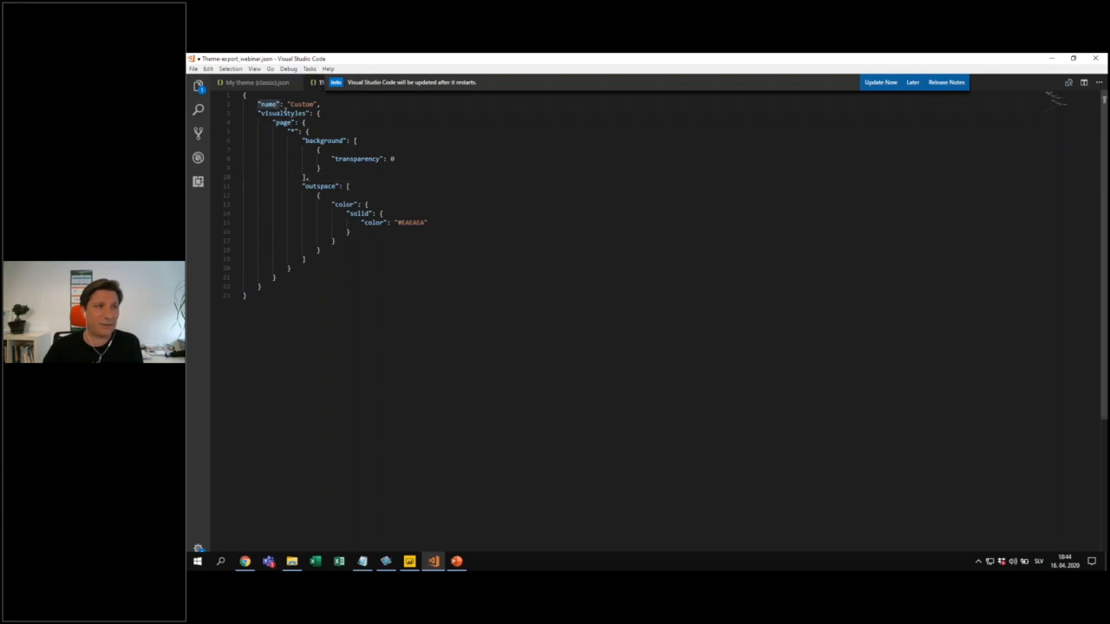
pyautogui.click(404, 217)
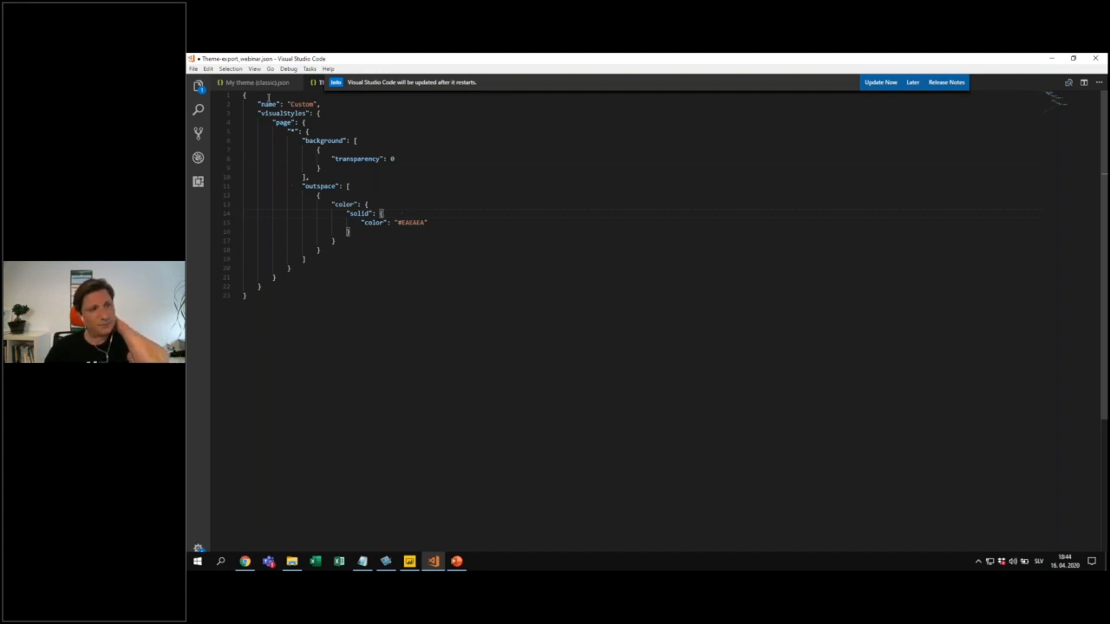
pyautogui.click(288, 131)
# - Compare the exported theme with My theme (classic).json, examining the classic theme's text classes, visual styles and action button settings
pyautogui.click(267, 87)
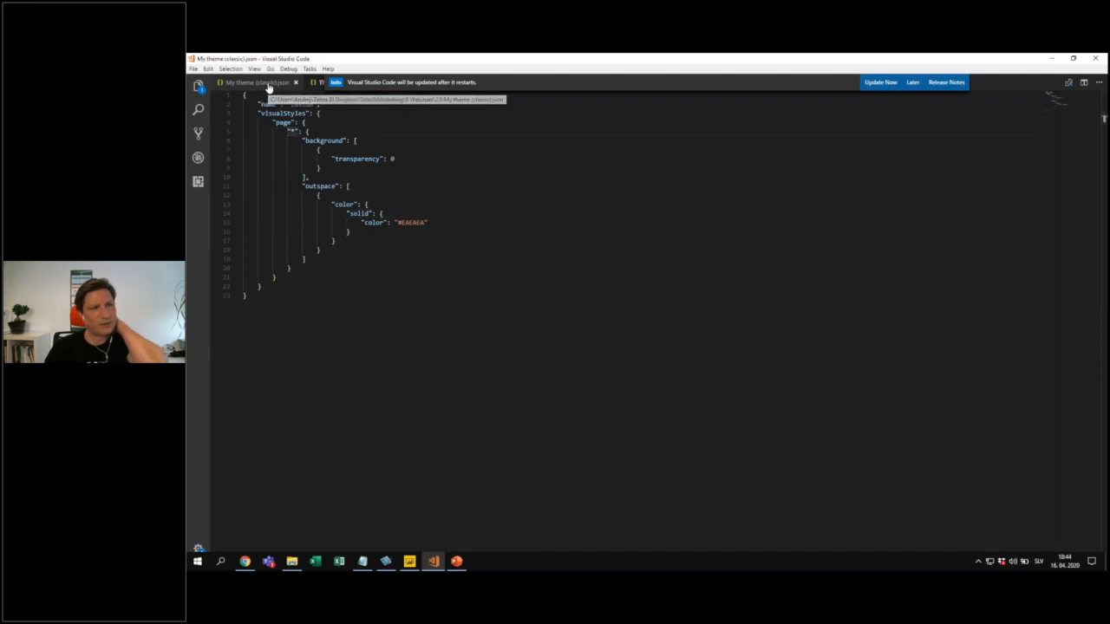
pyautogui.scroll(-9, 403, 327)
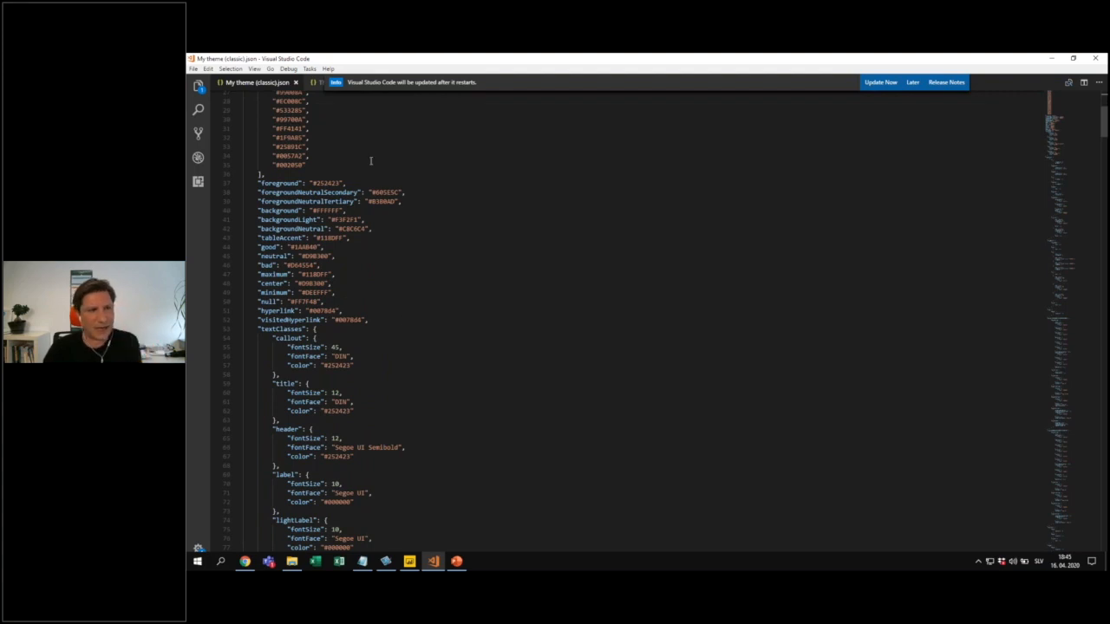
pyautogui.click(314, 83)
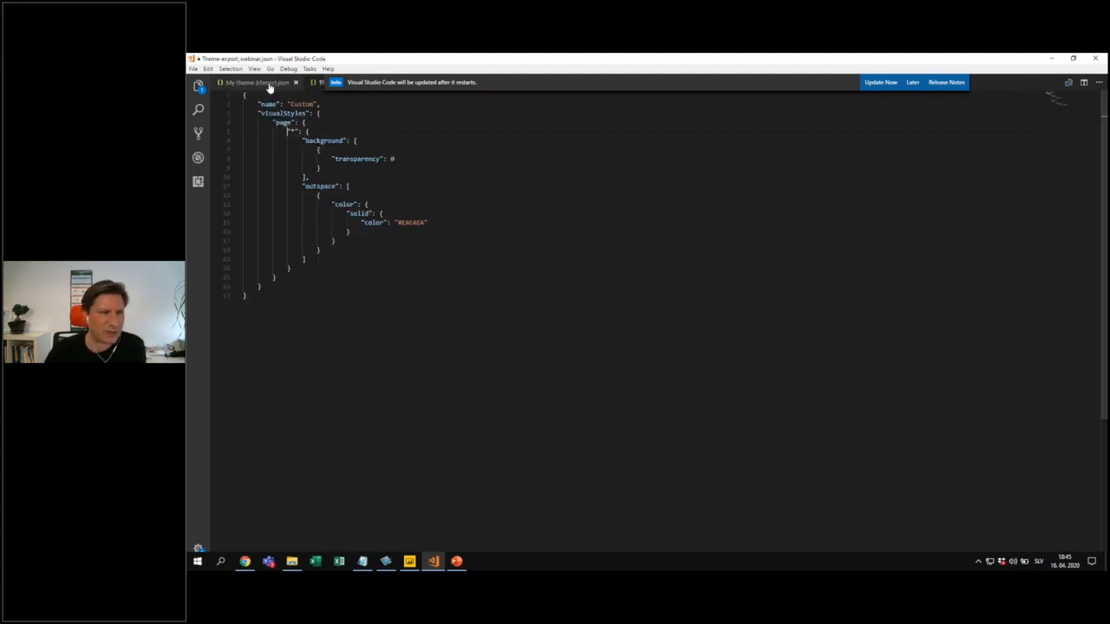
pyautogui.click(267, 86)
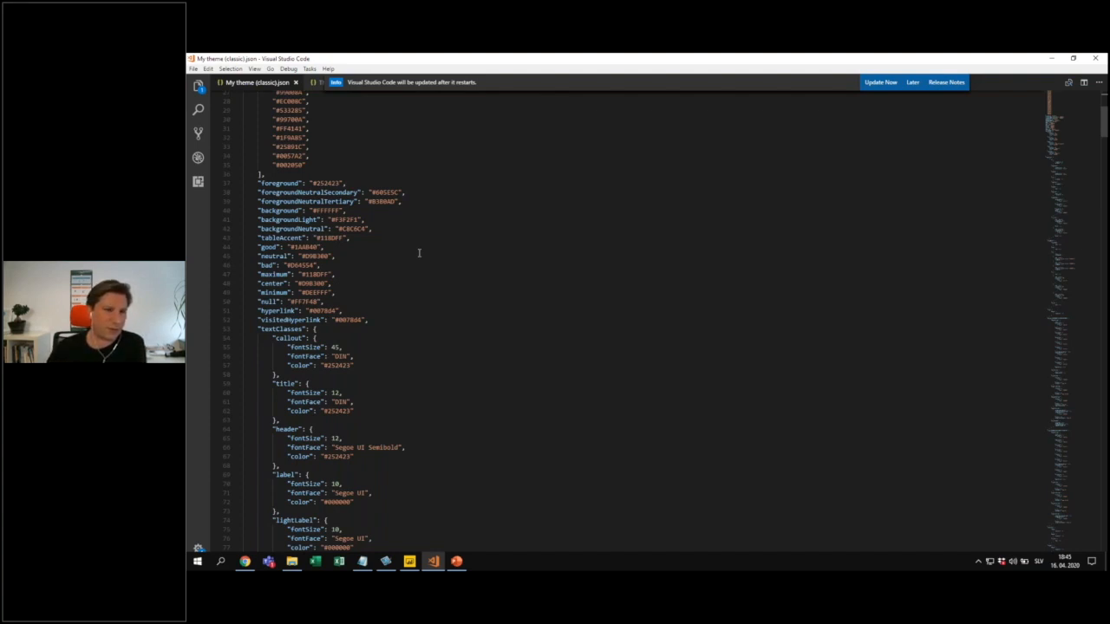
pyautogui.scroll(-10, 397, 290)
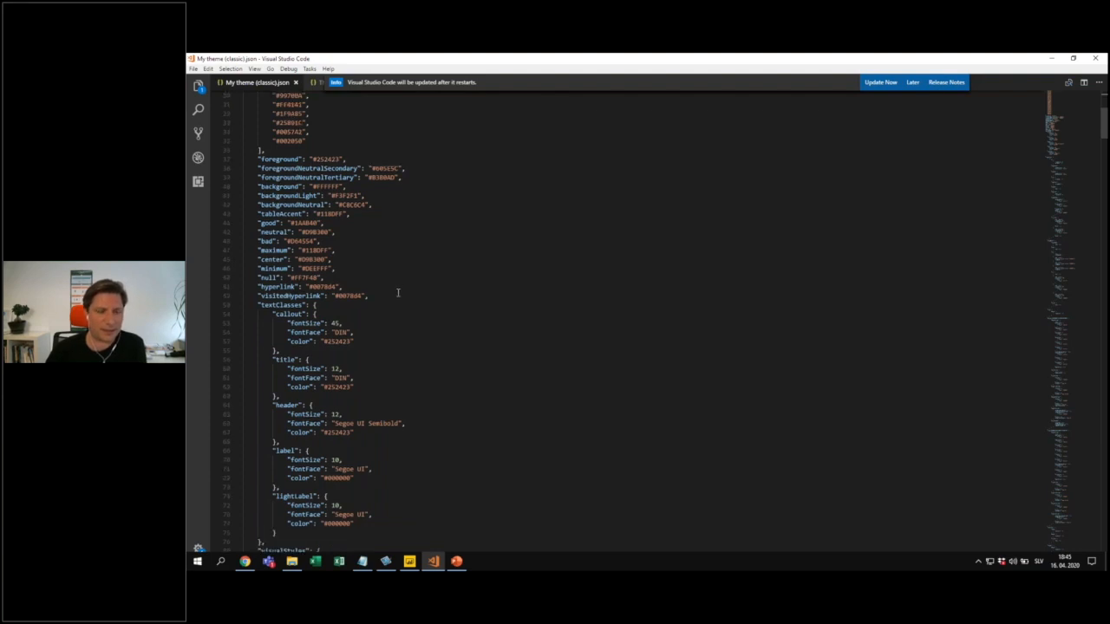
pyautogui.scroll(-15, 396, 295)
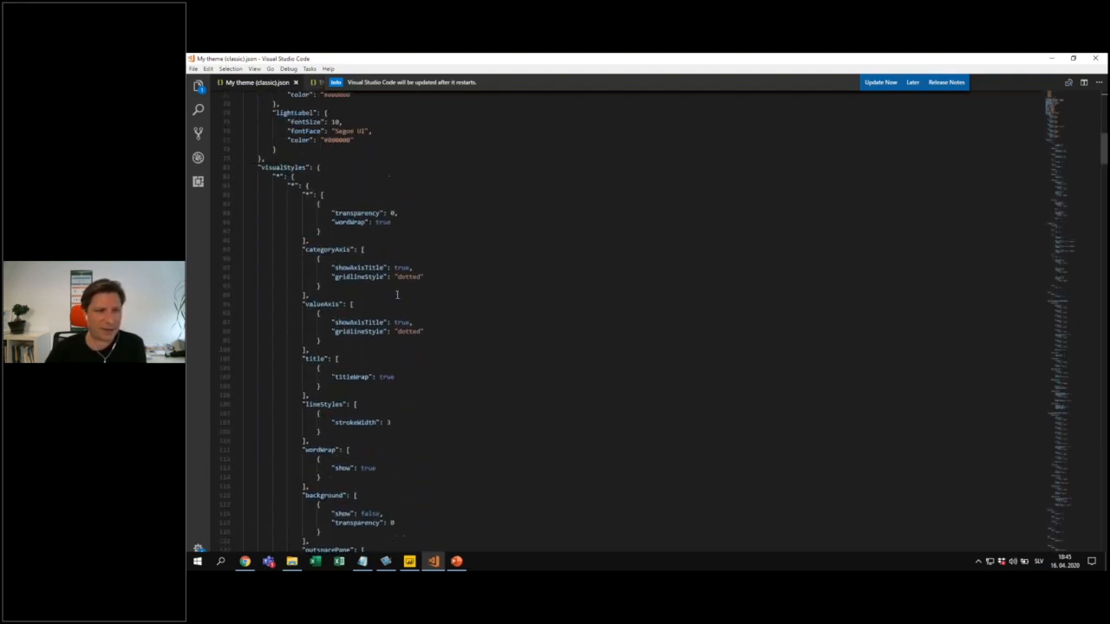
pyautogui.scroll(-18, 398, 295)
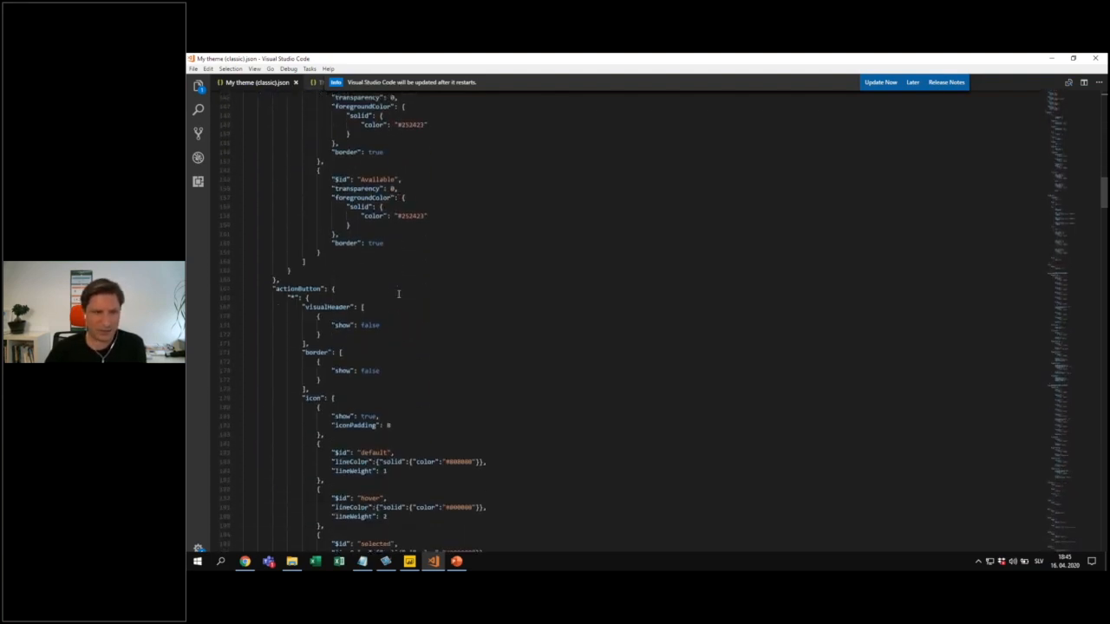
pyautogui.scroll(-2, 398, 295)
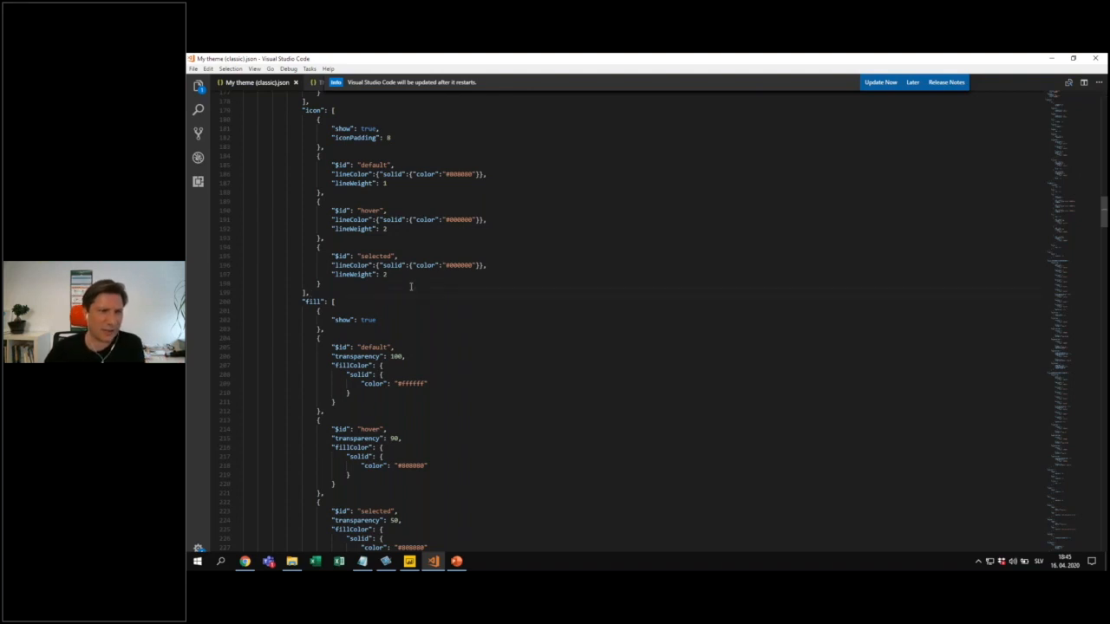
# - Review the classic theme's foreground and background colors, text class fonts and the start of its visual styles again
pyautogui.scroll(20, 411, 286)
pyautogui.scroll(20, 414, 282)
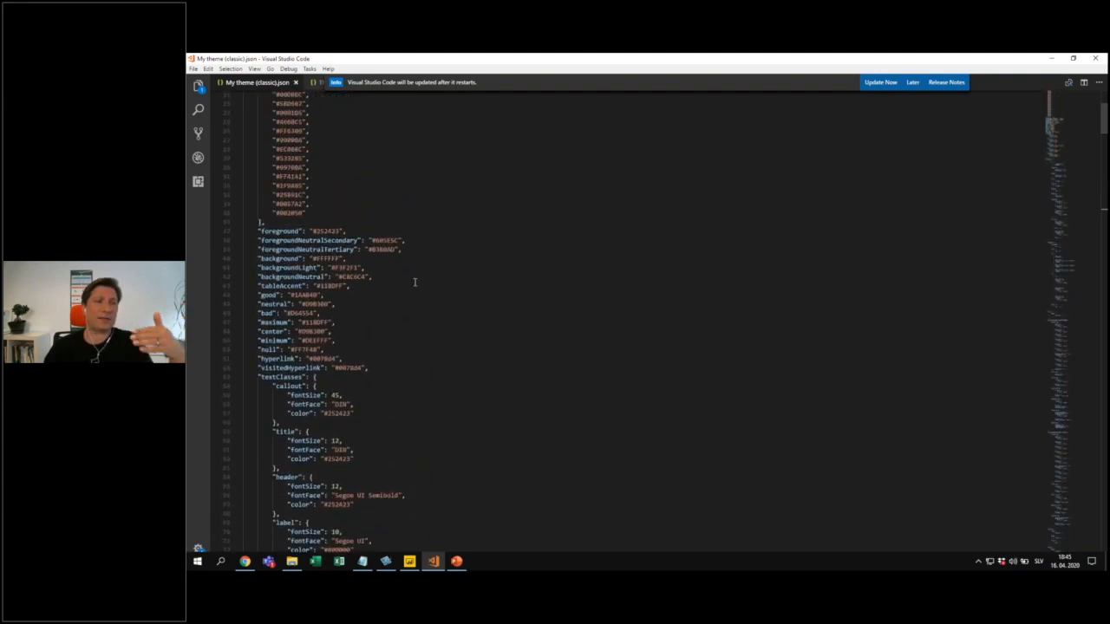
pyautogui.doubleClick(355, 240)
pyautogui.scroll(1, 360, 241)
pyautogui.scroll(6, 362, 243)
pyautogui.scroll(-14, 364, 244)
pyautogui.scroll(-4, 365, 245)
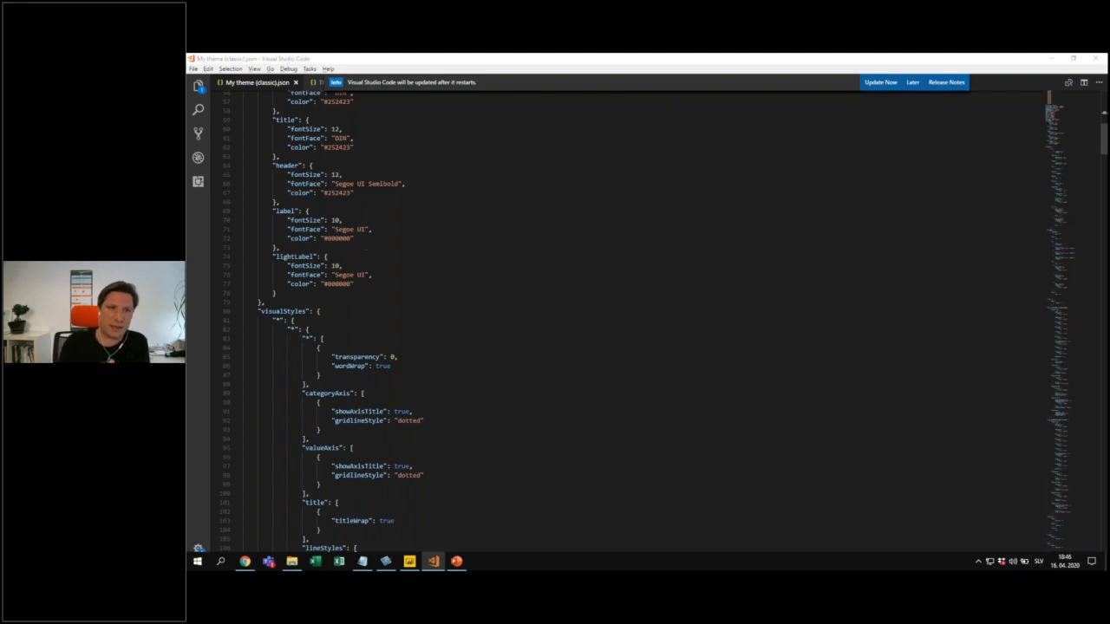
# - Switch back to Power BI Desktop, show the Duplicate of Page 2 page and collapse its page background settings
pyautogui.hotkey('alt', 'Tab')
pyautogui.hotkey('alt', 'Tab')
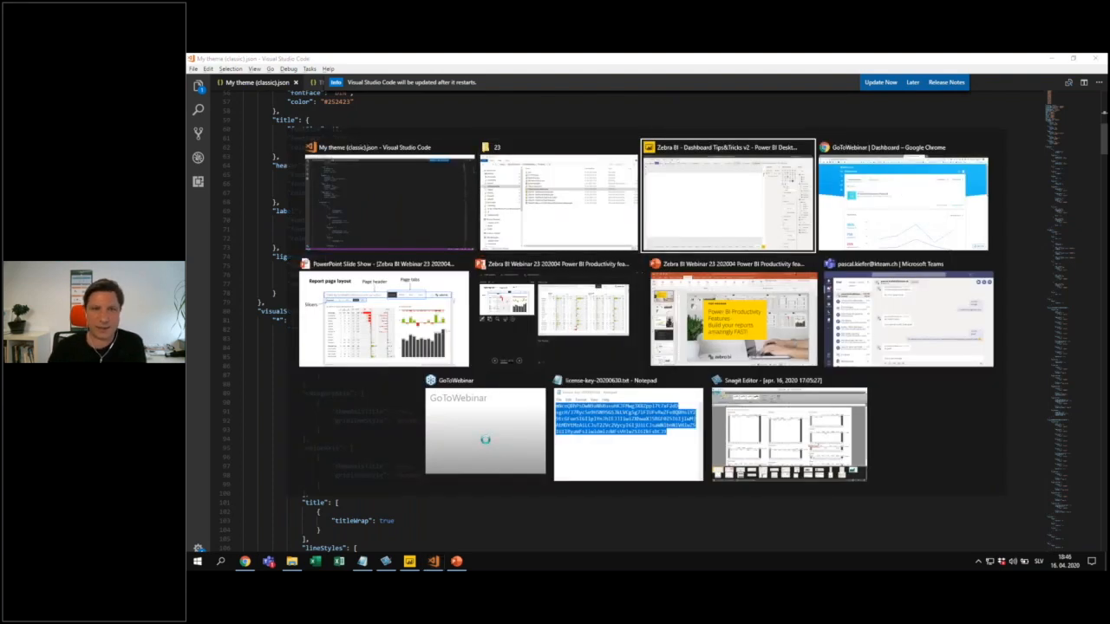
pyautogui.click(524, 555)
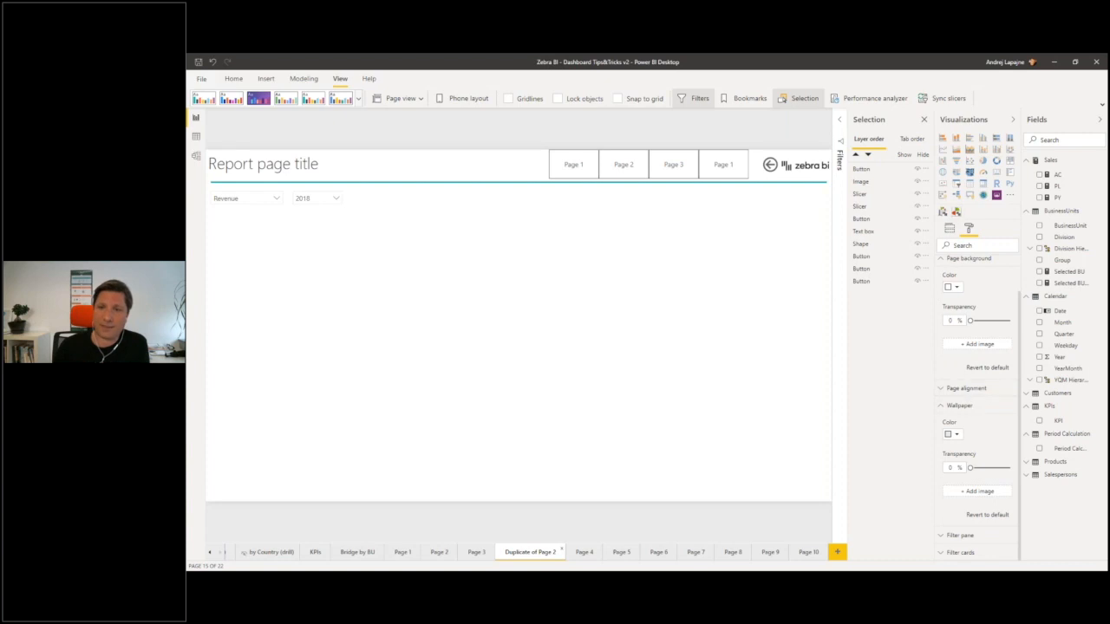
pyautogui.click(952, 258)
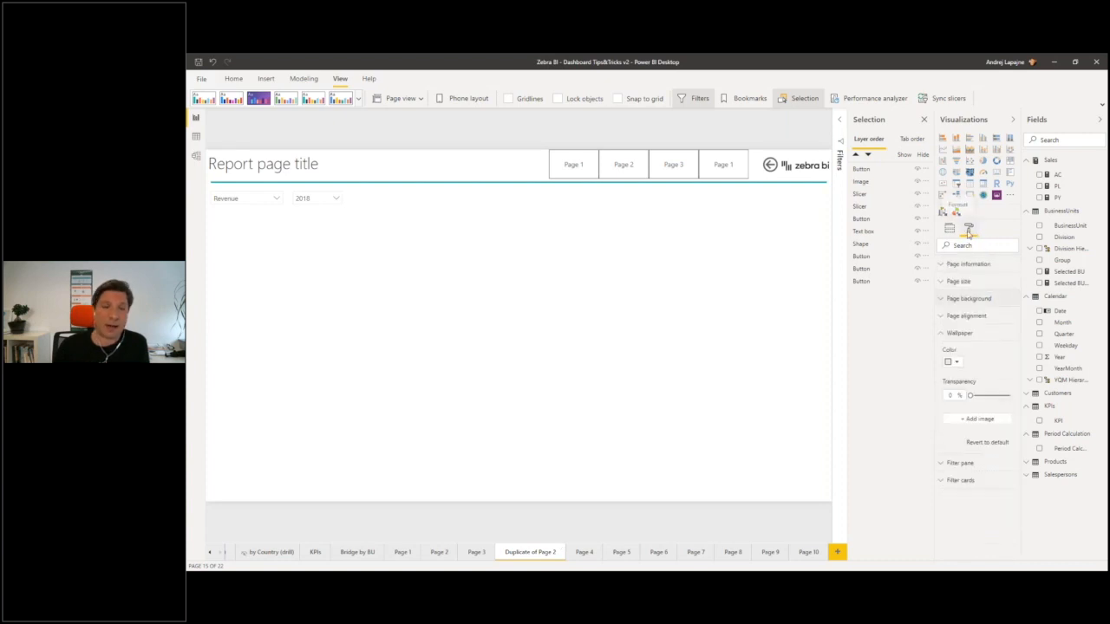
# - Show the by BU, multiples page, select its small multiples chart and close the Selection pane
pyautogui.click(210, 552)
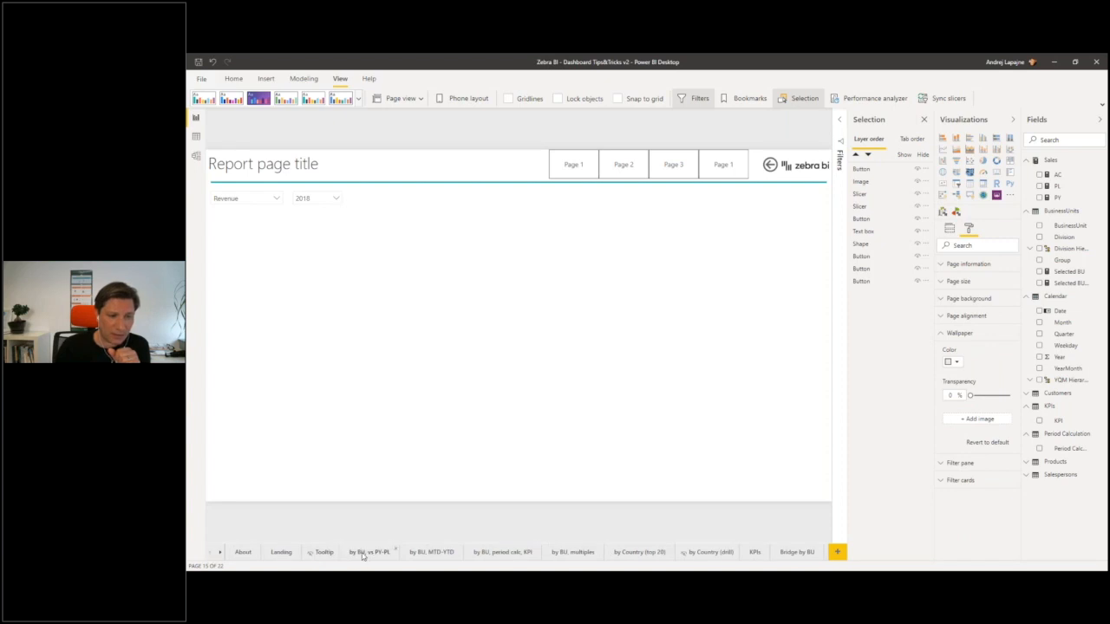
pyautogui.click(503, 552)
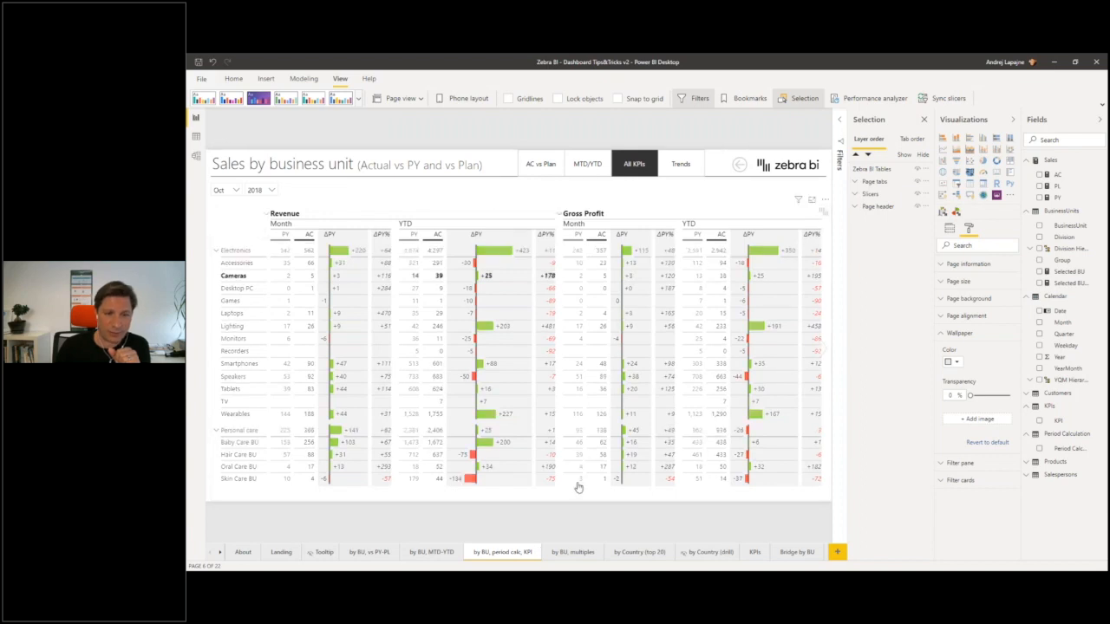
pyautogui.click(572, 553)
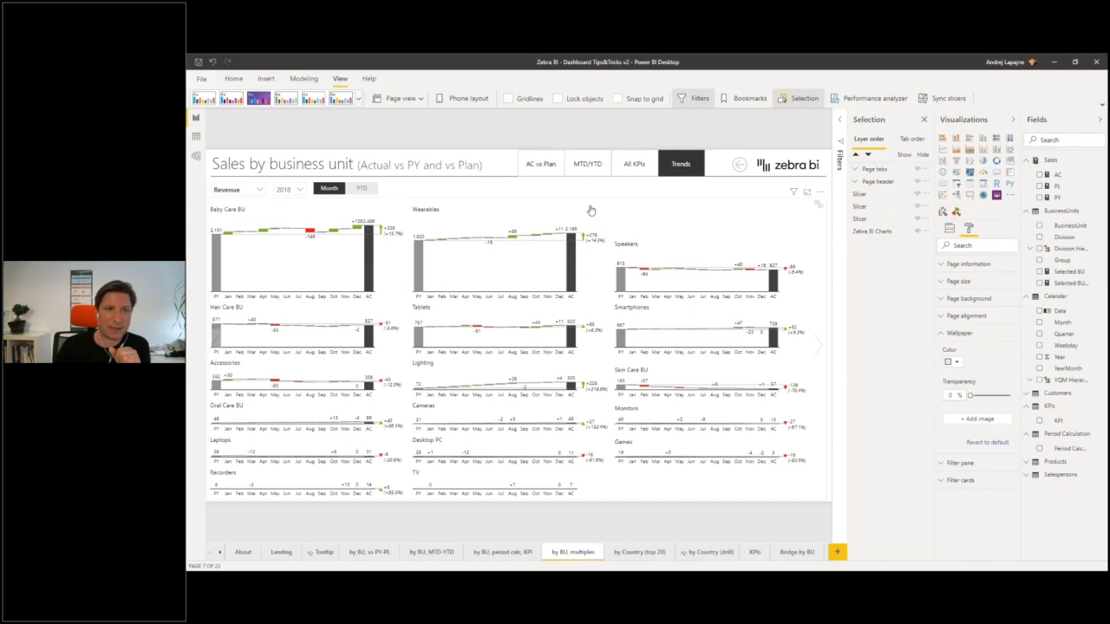
pyautogui.click(590, 211)
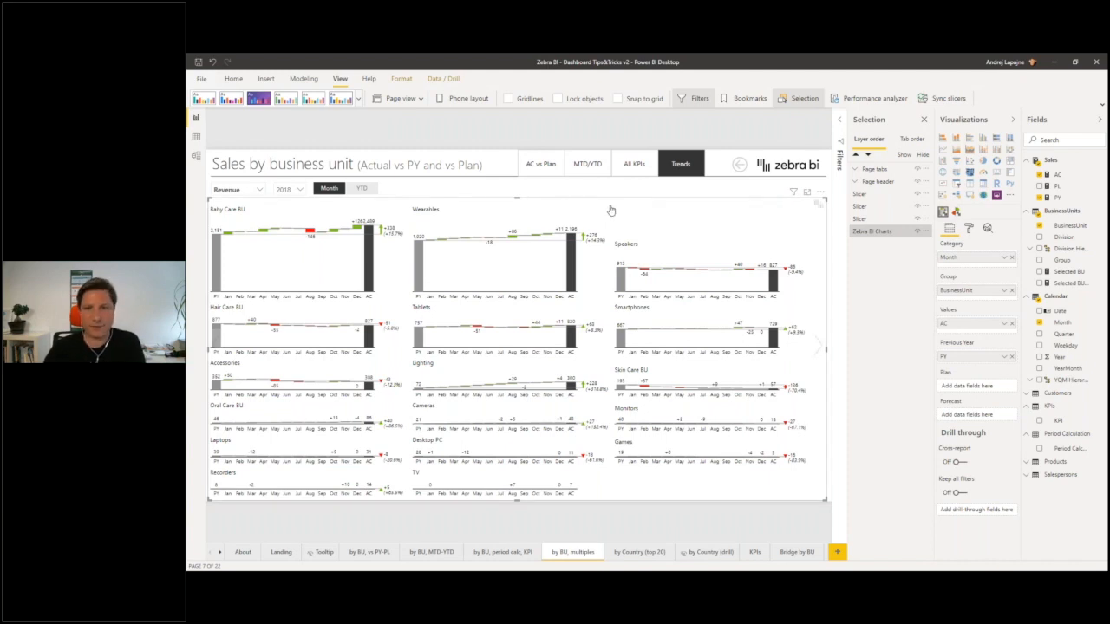
pyautogui.click(924, 121)
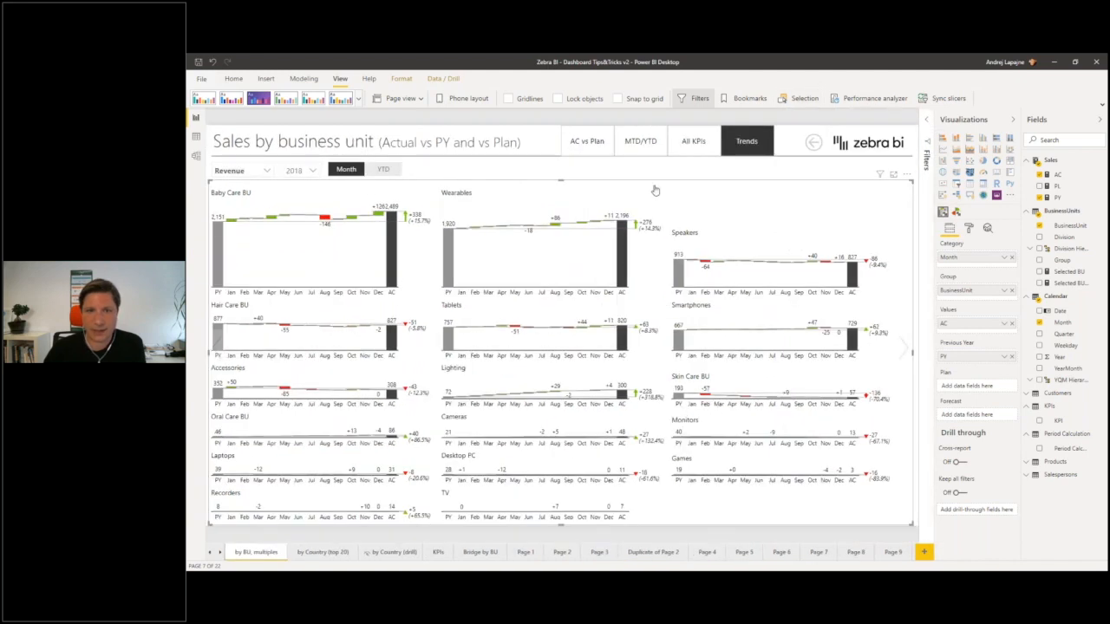
# - In the chart's small multiples formatting, set Top N to Items
pyautogui.click(969, 227)
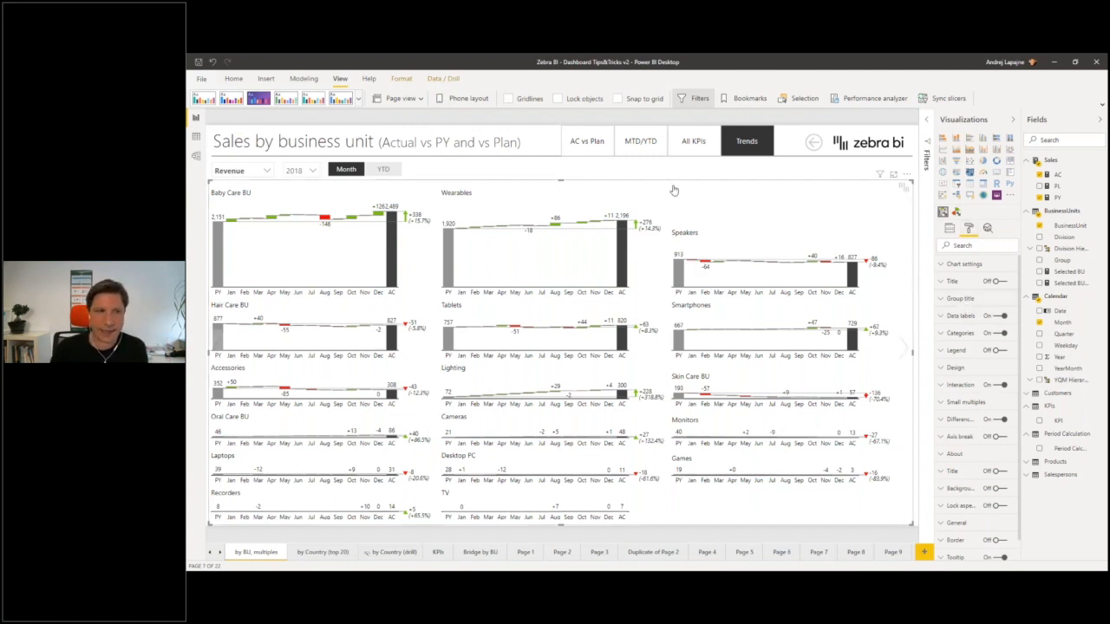
pyautogui.scroll(-1, 953, 364)
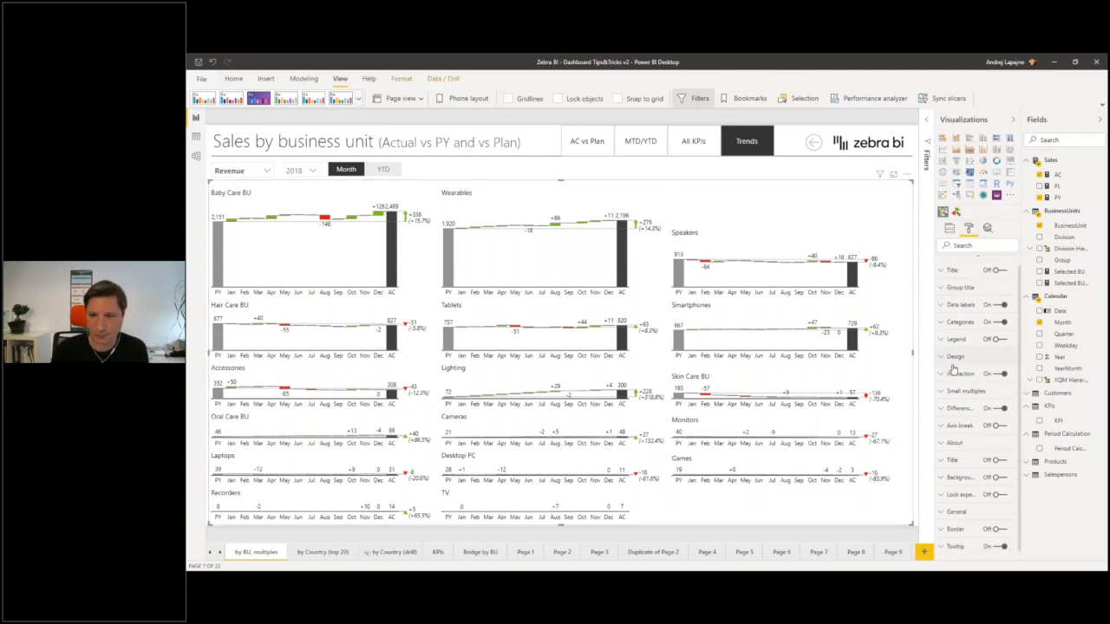
pyautogui.click(956, 380)
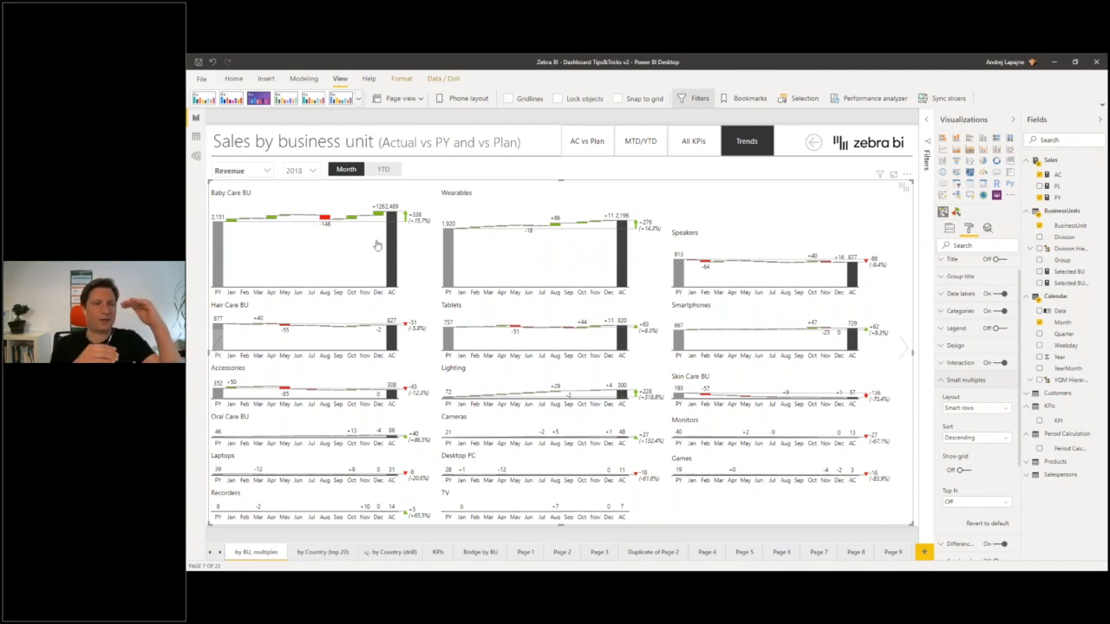
pyautogui.moveTo(408, 222)
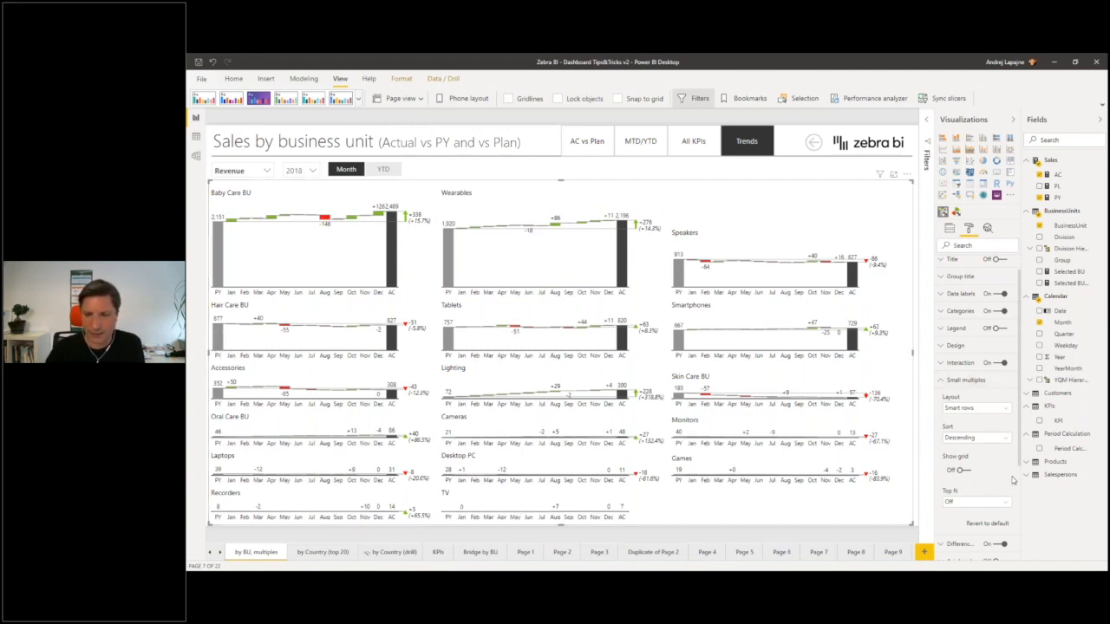
pyautogui.scroll(-3, 987, 392)
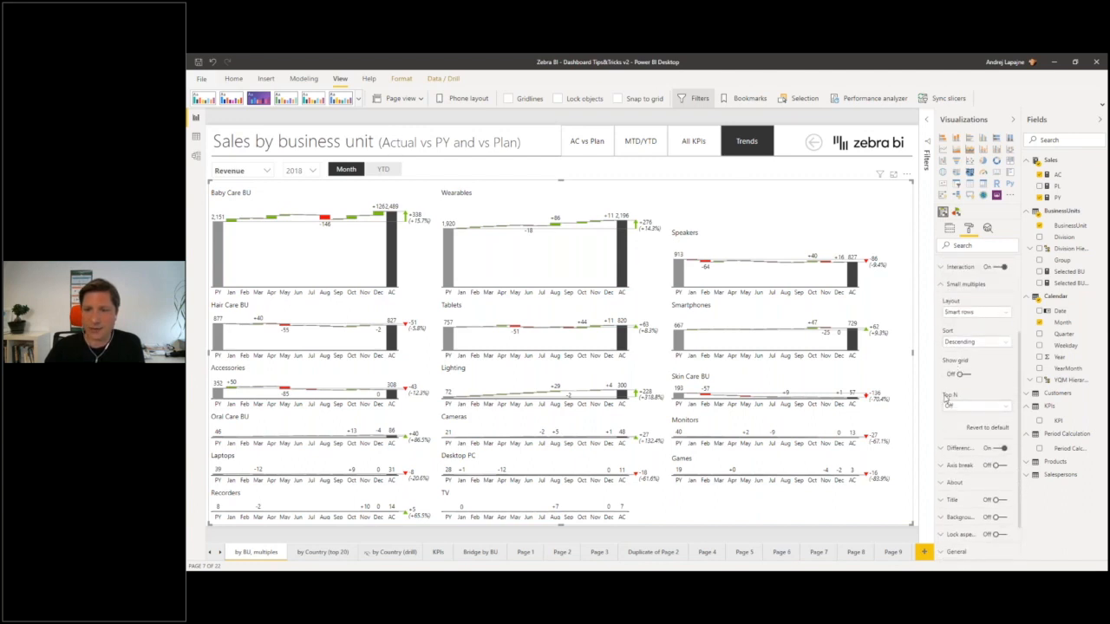
pyautogui.click(958, 407)
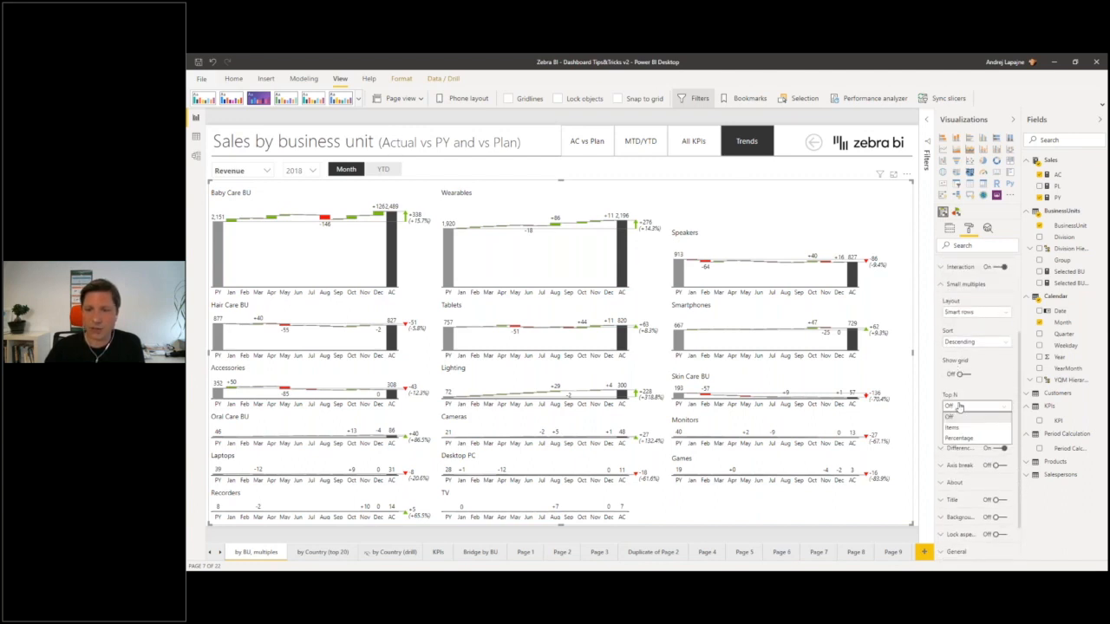
pyautogui.click(957, 430)
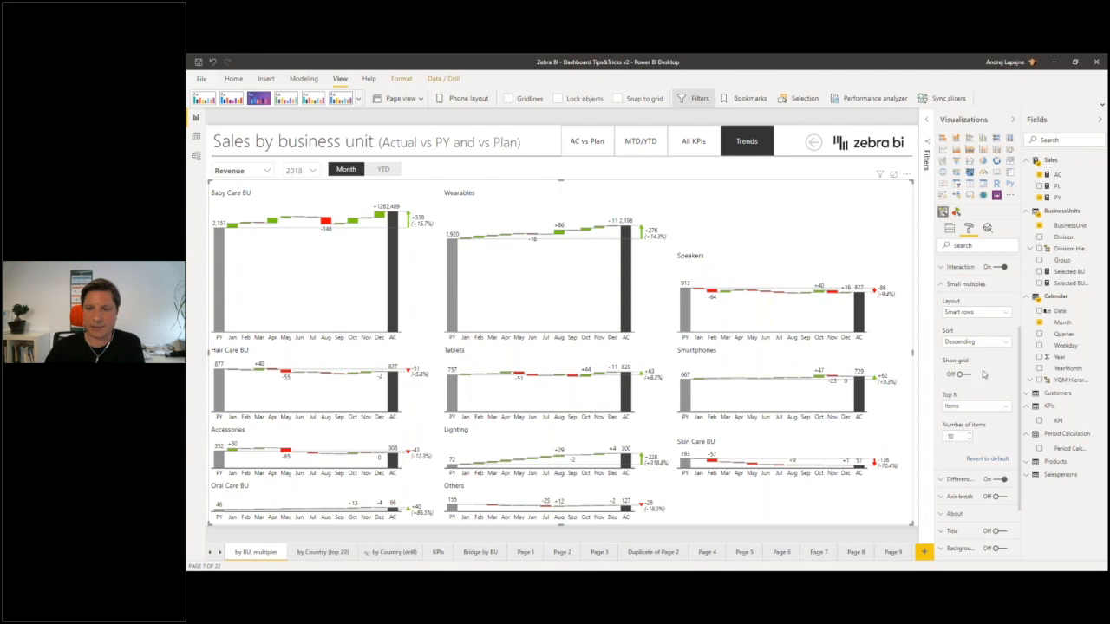
# - Set the small multiples layout to Auto with the grid shown, and limit the number of items to 9
pyautogui.click(958, 316)
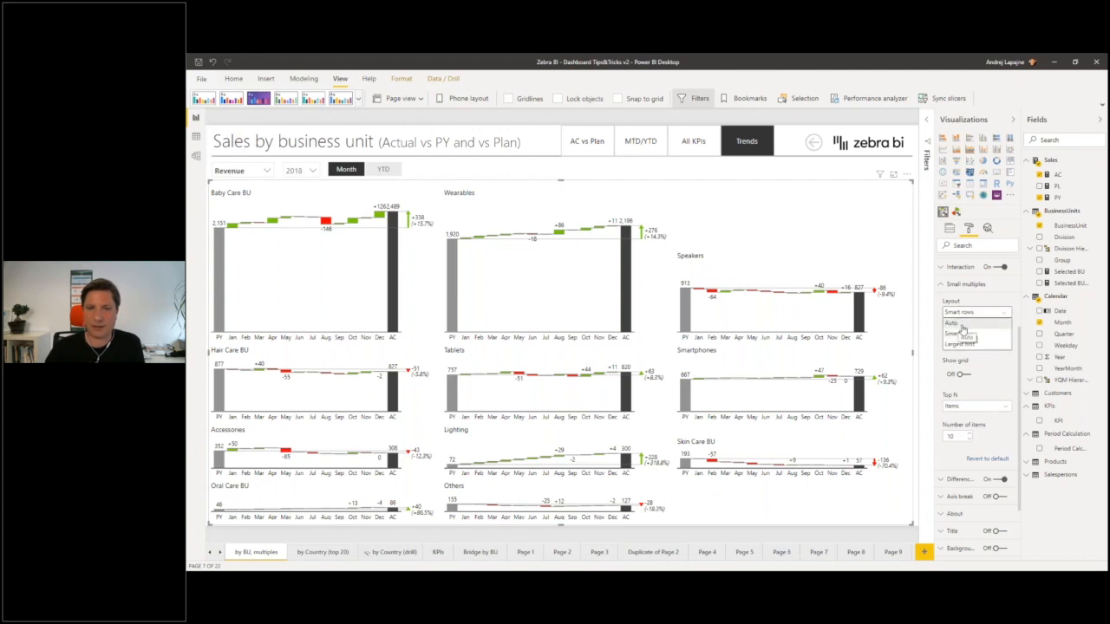
pyautogui.click(962, 326)
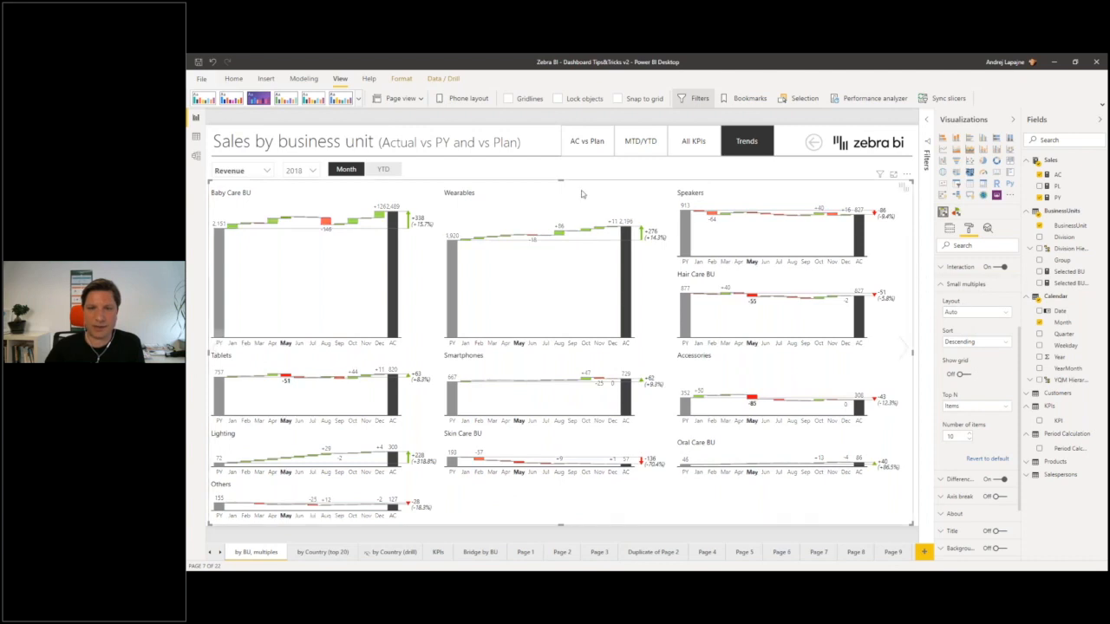
pyautogui.click(962, 374)
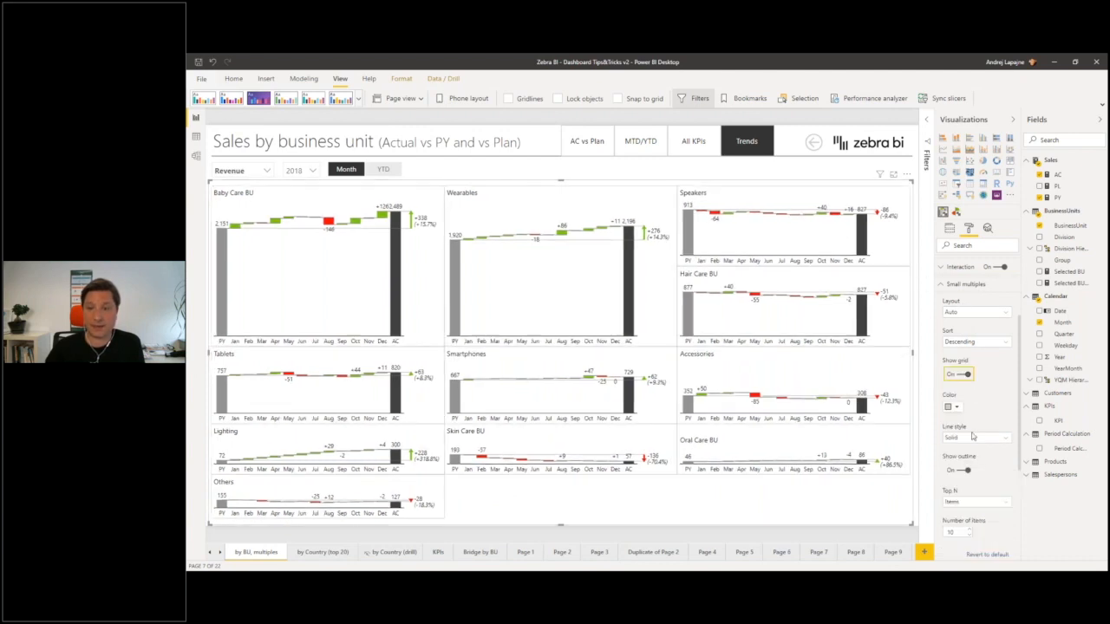
pyautogui.click(969, 536)
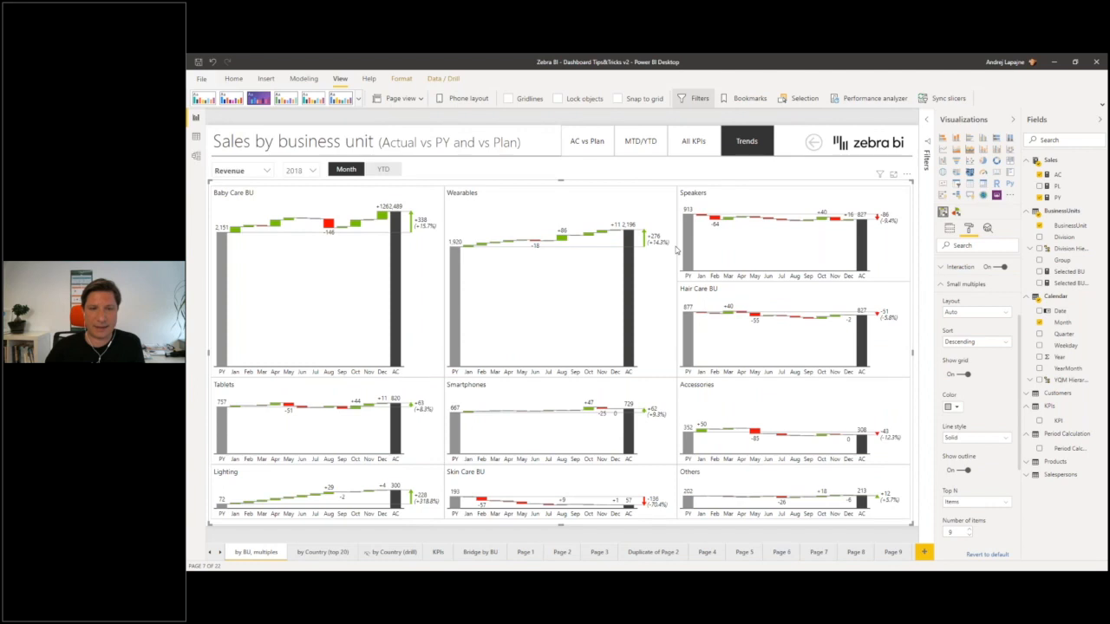
pyautogui.click(695, 180)
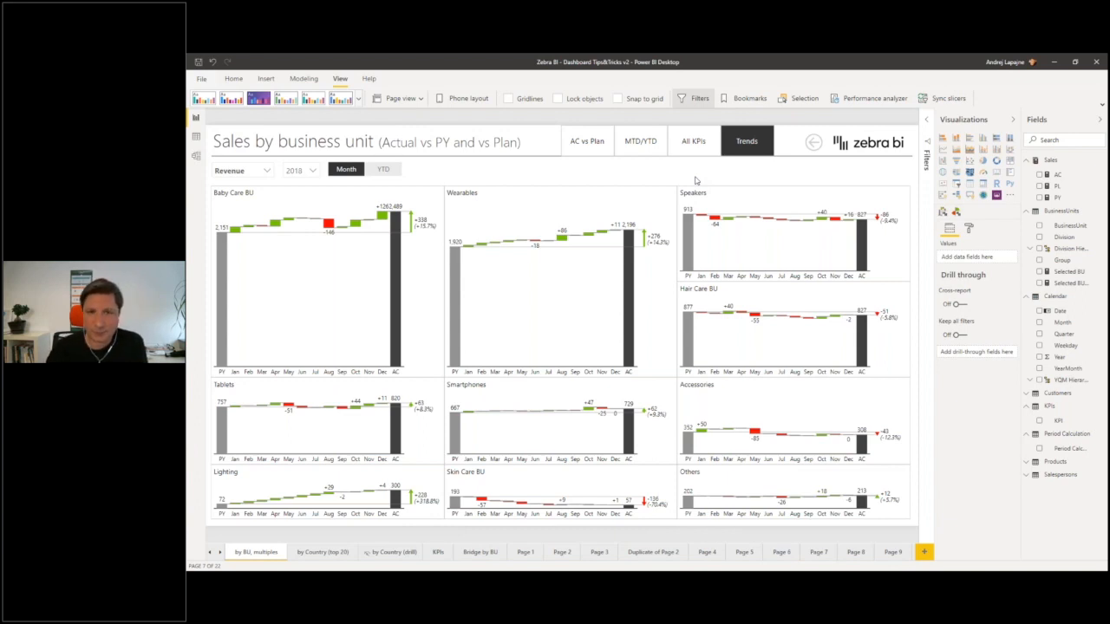
# - Switch to Visual Studio Code and examine the text classes and global visual styles in My theme (classic).json, down to the actionButton section
pyautogui.hotkey('alt', 'Tab')
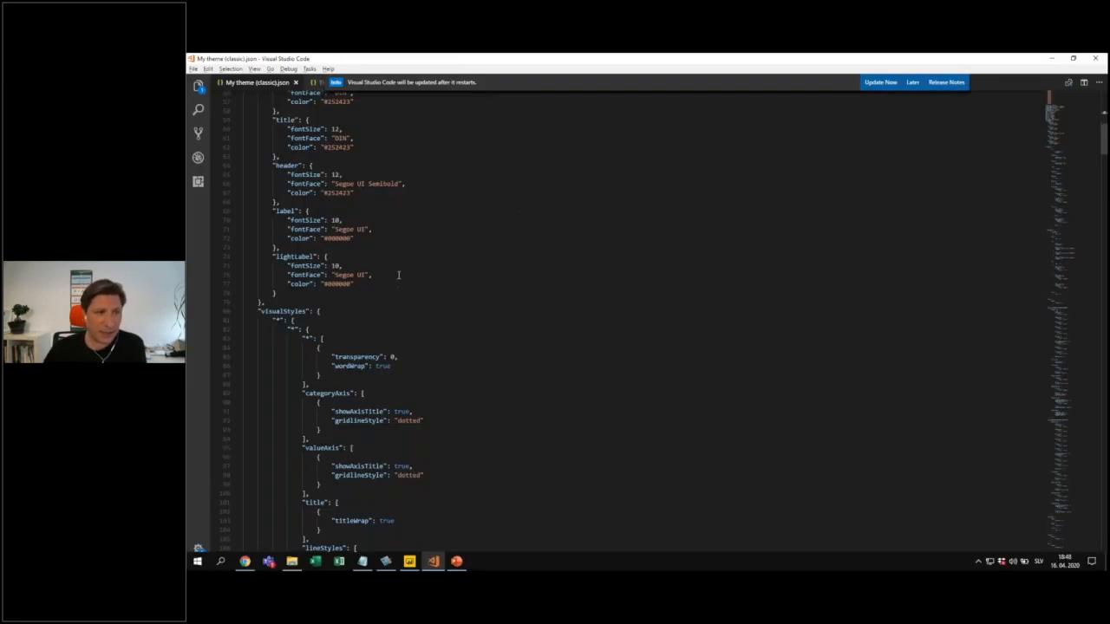
pyautogui.scroll(12, 389, 180)
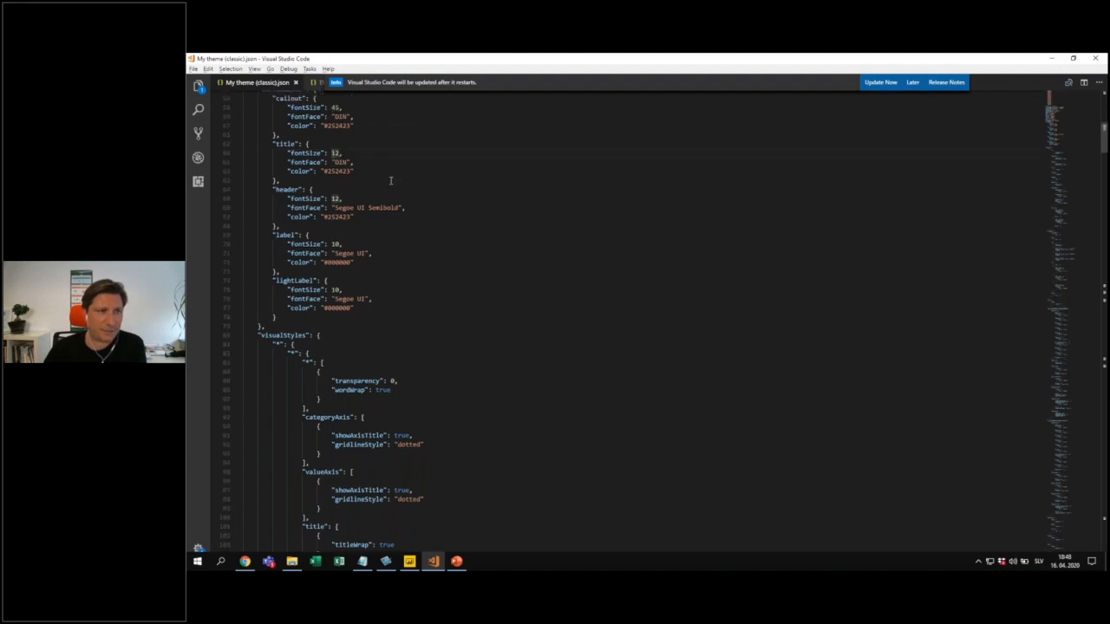
pyautogui.scroll(4, 389, 180)
pyautogui.scroll(-9, 389, 179)
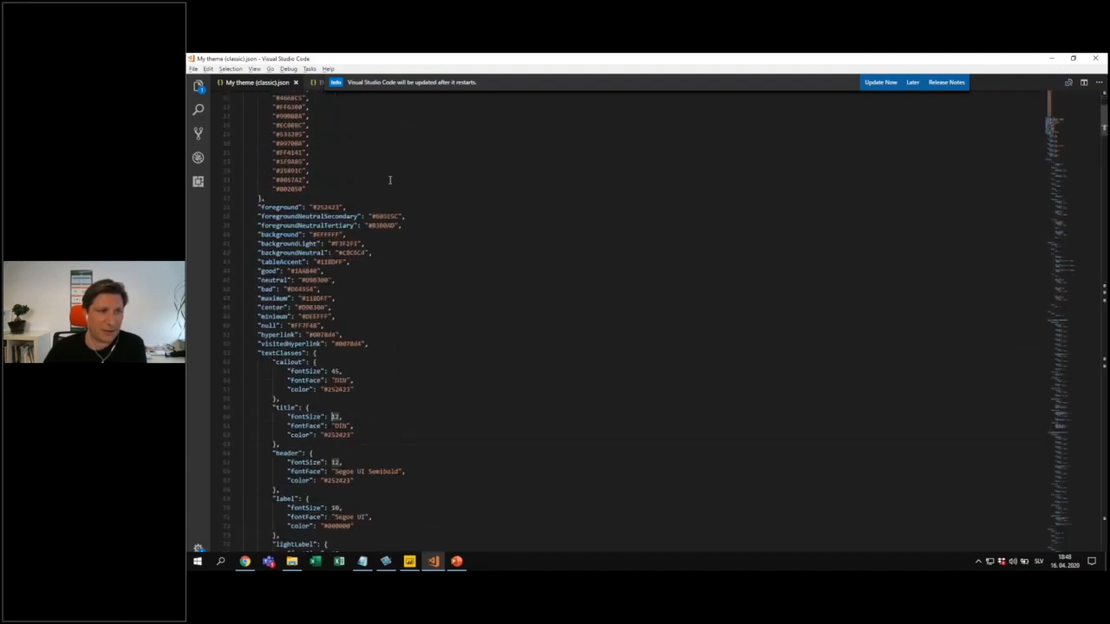
pyautogui.scroll(-9, 397, 206)
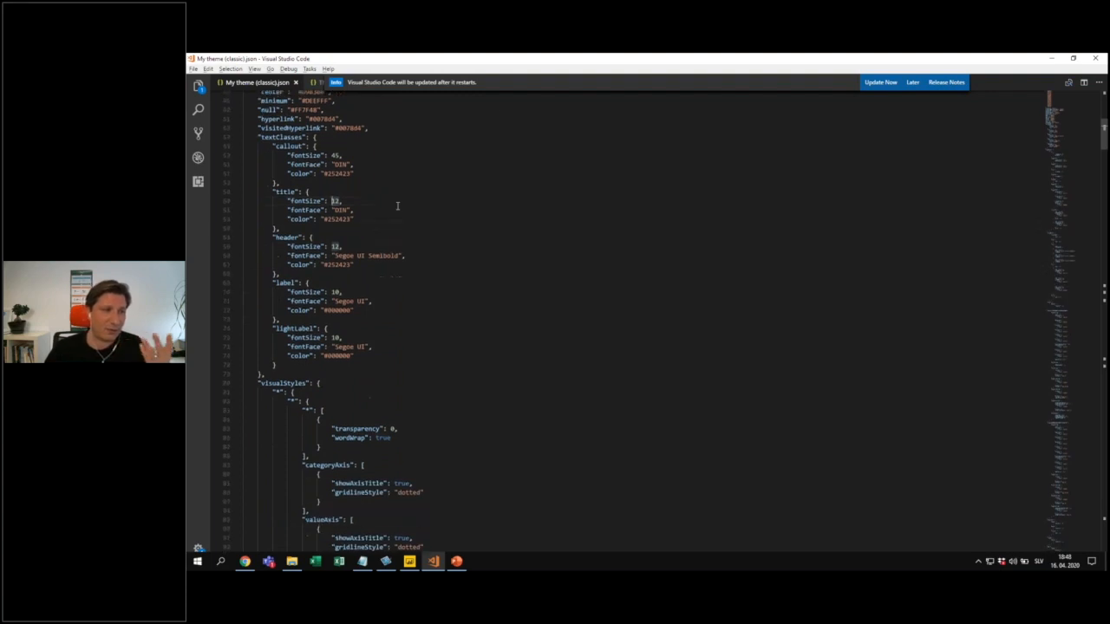
pyautogui.click(282, 263)
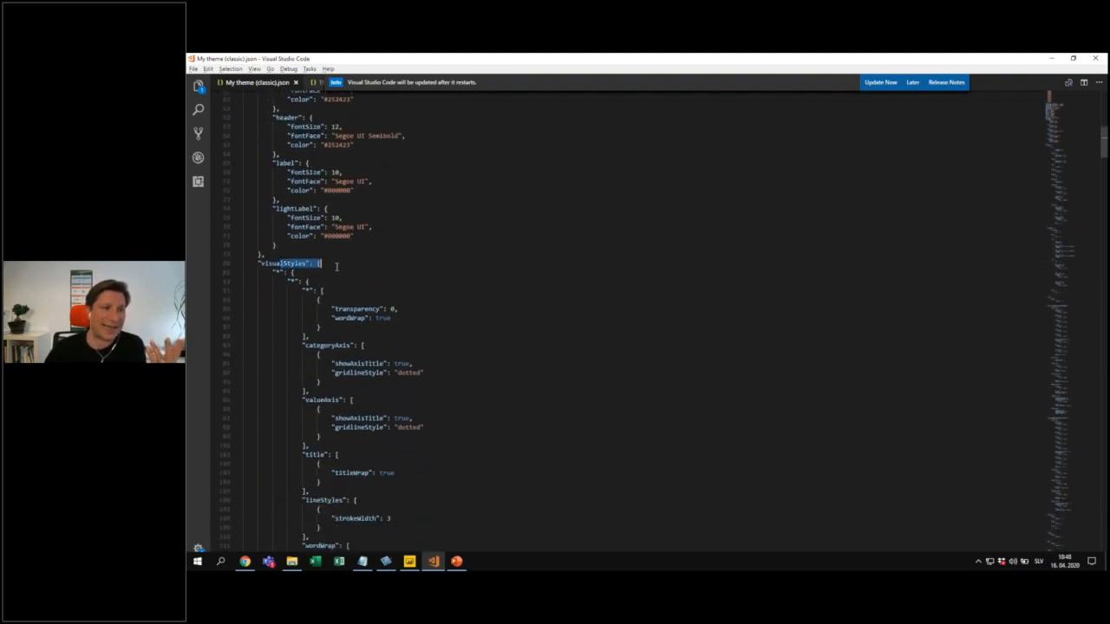
pyautogui.click(354, 309)
pyautogui.scroll(-5, 397, 293)
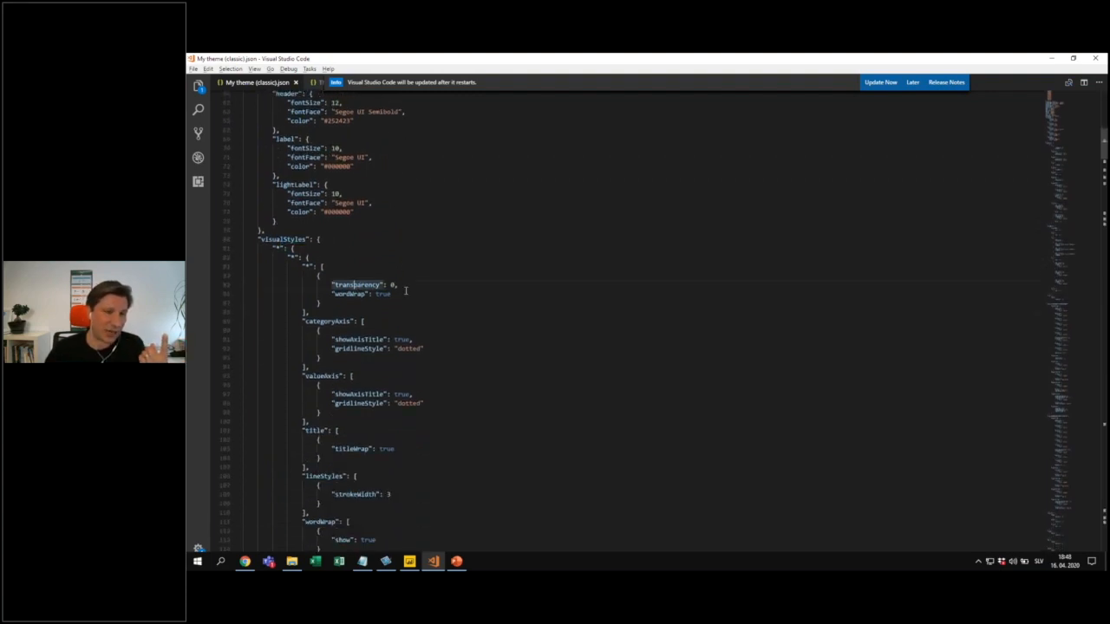
pyautogui.scroll(-2, 407, 287)
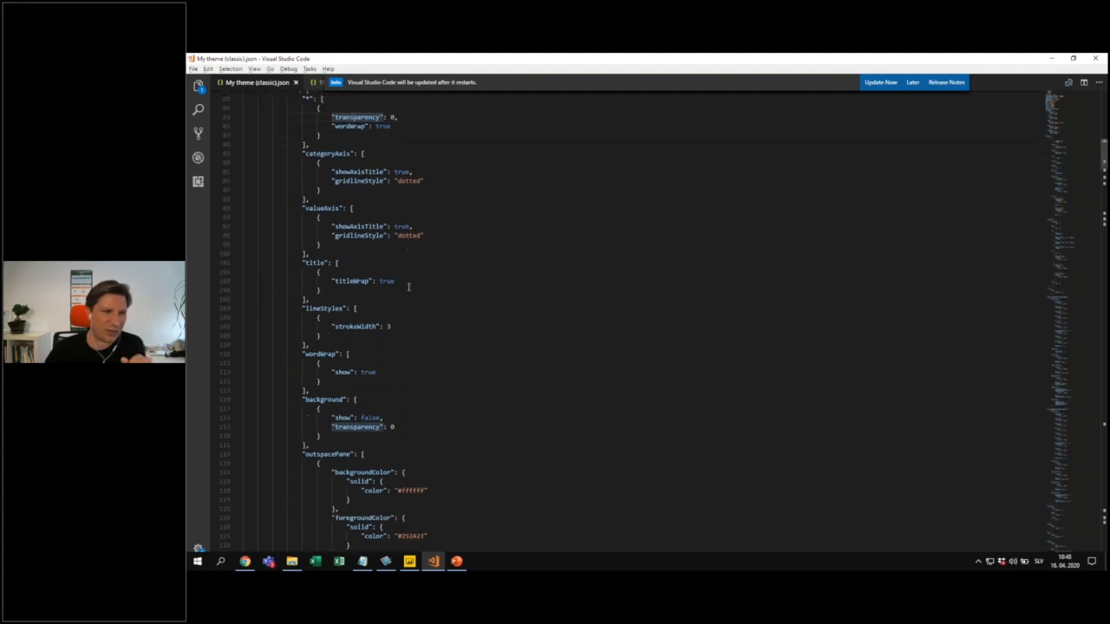
pyautogui.scroll(-10, 409, 287)
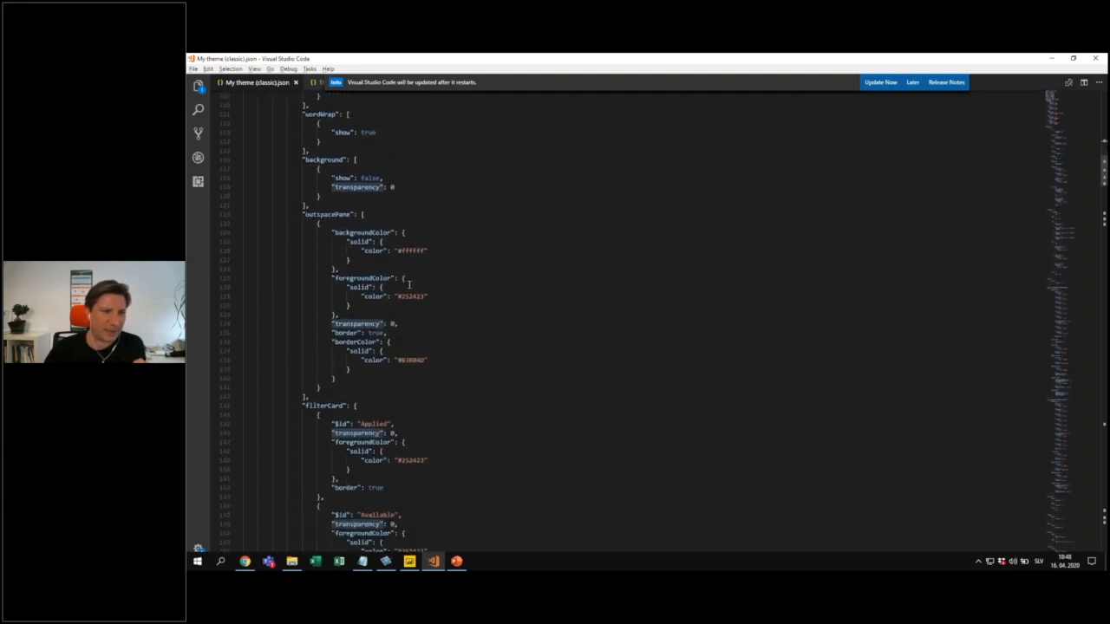
pyautogui.scroll(-8, 408, 283)
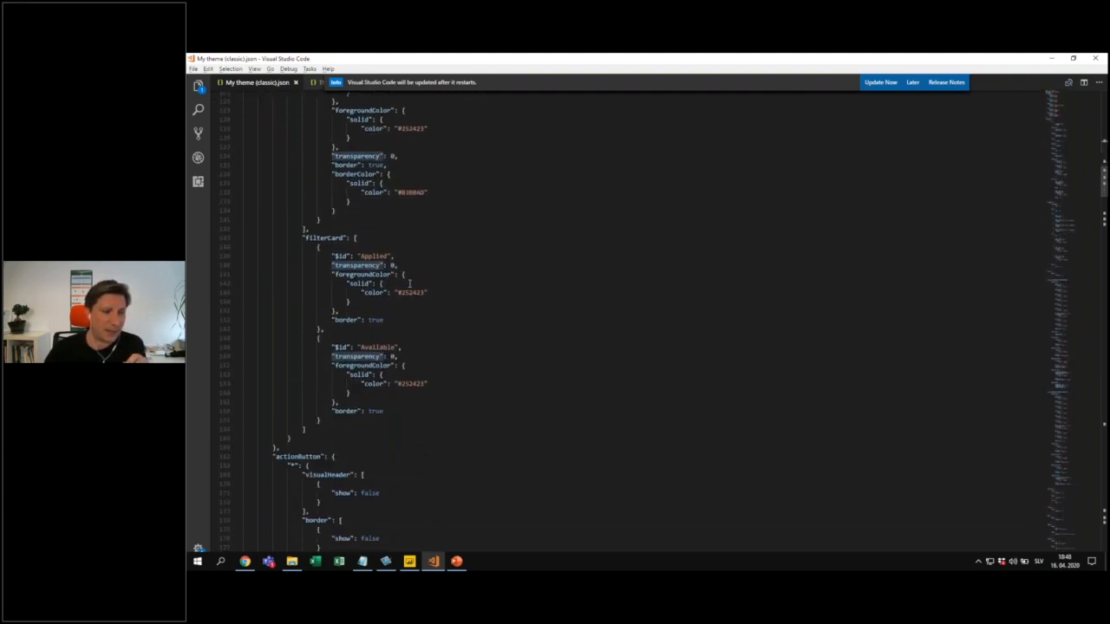
pyautogui.scroll(-10, 409, 284)
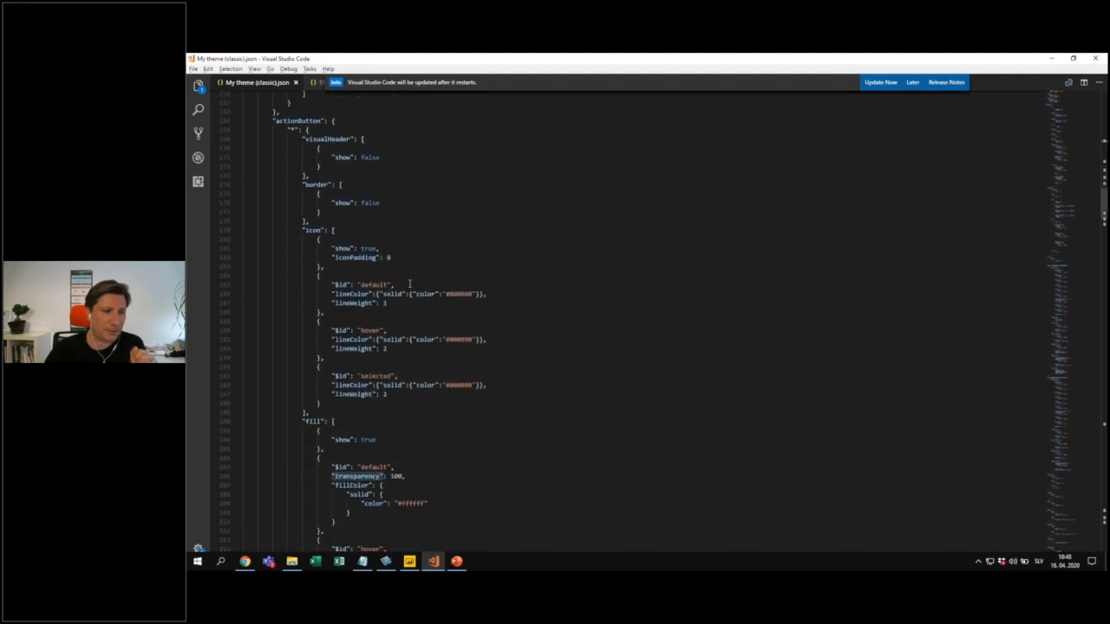
# - Examine the actionButton section's icon settings for the default, hover and selected states
pyautogui.scroll(2, 409, 283)
pyautogui.doubleClick(302, 169)
pyautogui.click(305, 176)
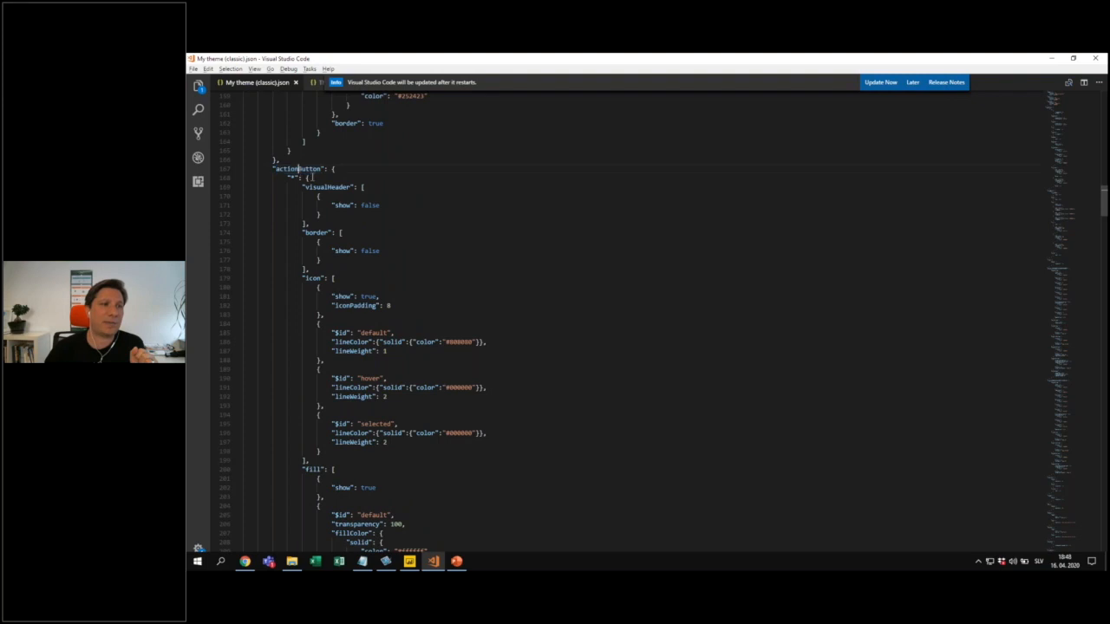
pyautogui.scroll(2, 307, 186)
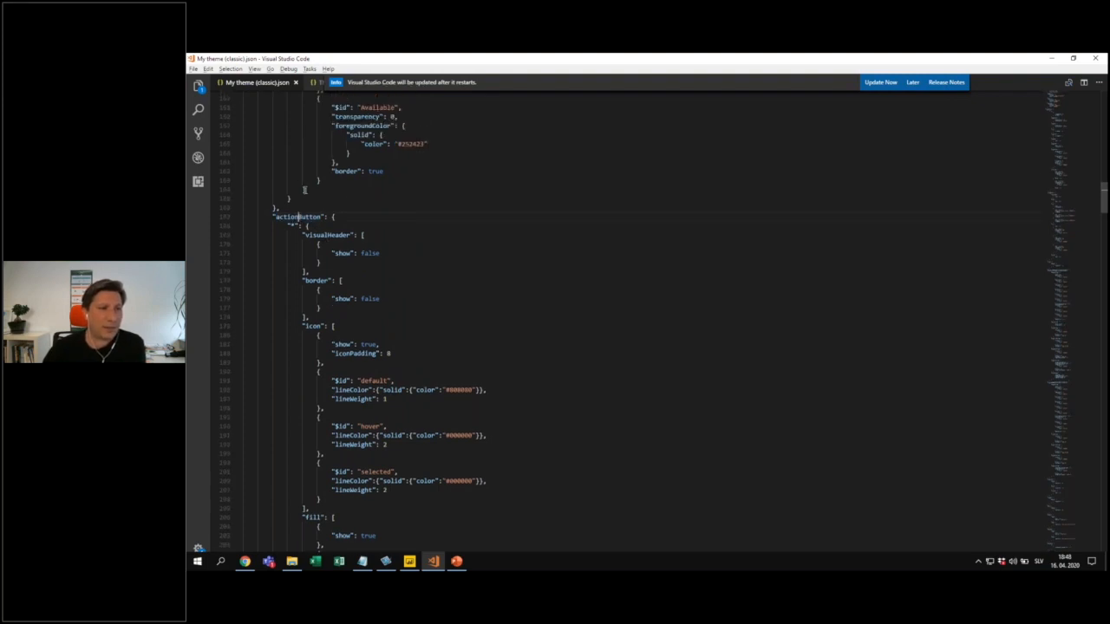
pyautogui.scroll(-1, 307, 187)
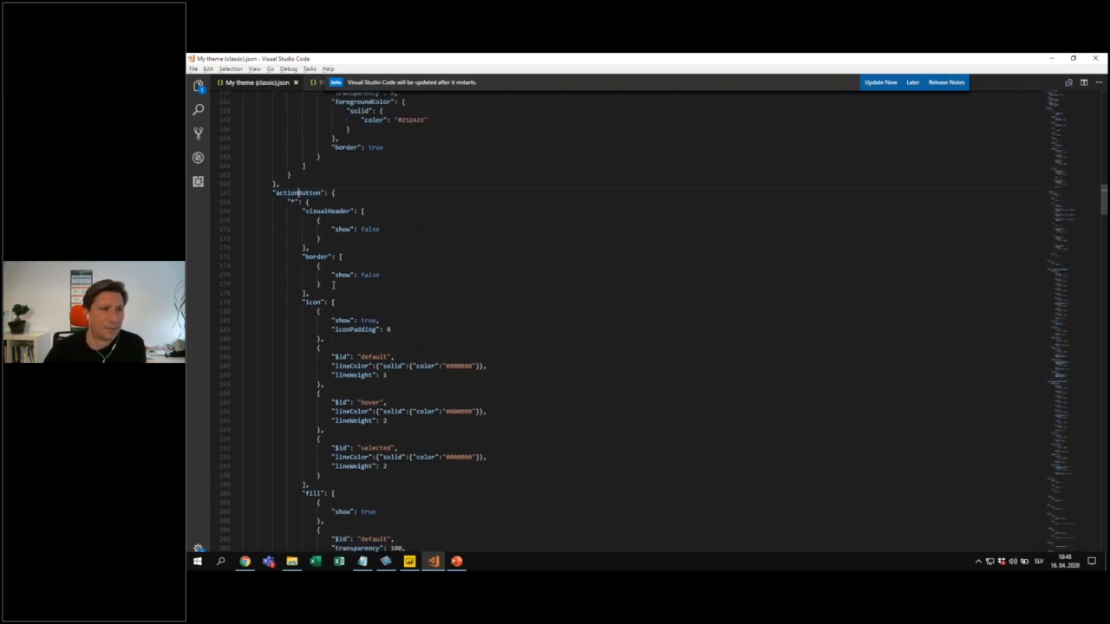
pyautogui.scroll(-2, 333, 273)
pyautogui.moveTo(332, 273); pyautogui.dragTo(435, 404)
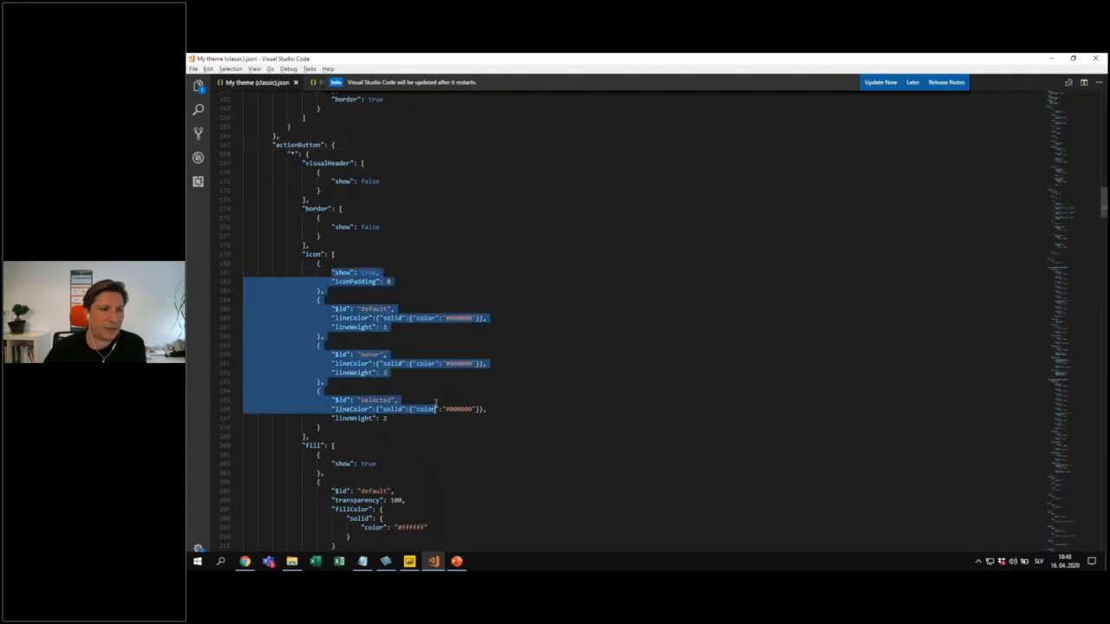
pyautogui.click(329, 263)
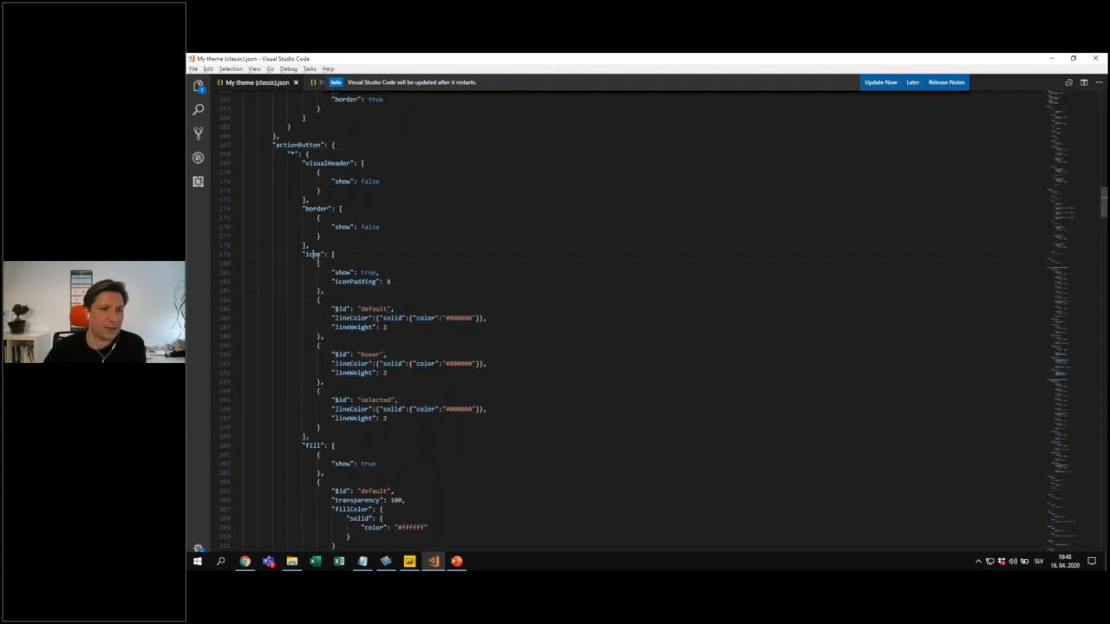
pyautogui.moveTo(315, 254); pyautogui.dragTo(320, 337)
pyautogui.click(406, 299)
# - Check the report page's back button in Power BI Desktop against the default and hover icon states in the classic theme's code
pyautogui.hotkey('alt', 'Tab')
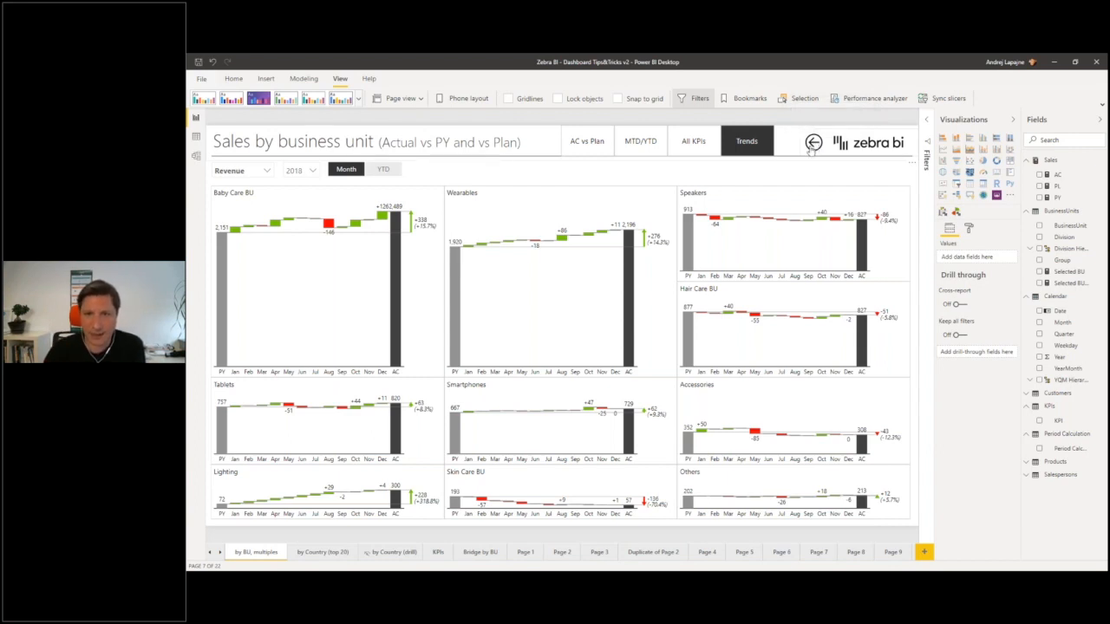
pyautogui.hotkey('alt', 'Tab')
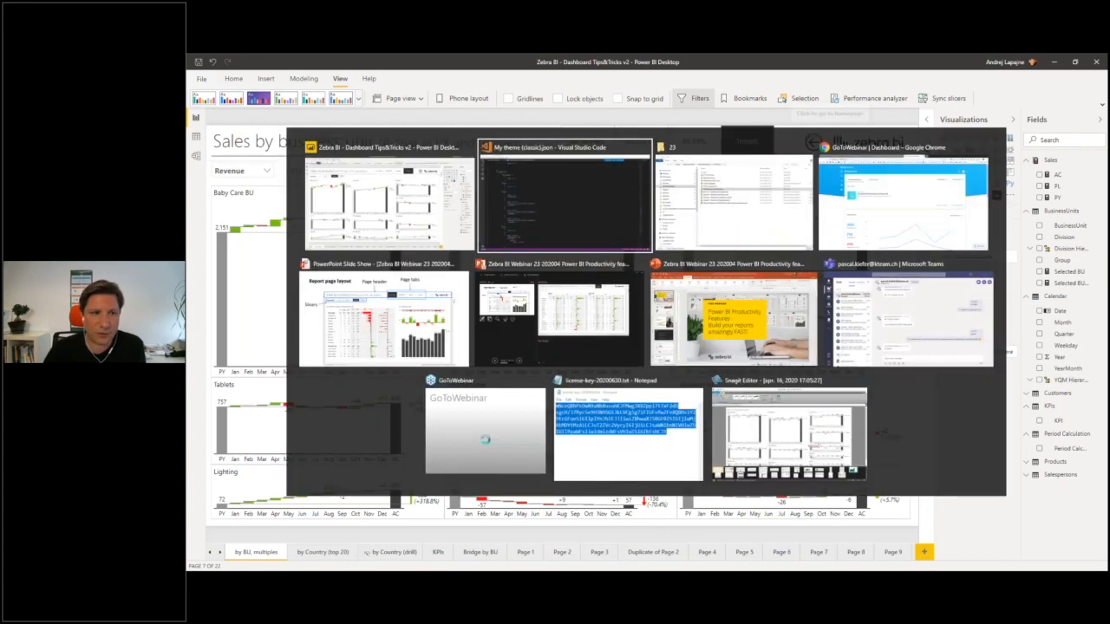
pyautogui.doubleClick(373, 308)
pyautogui.doubleClick(369, 354)
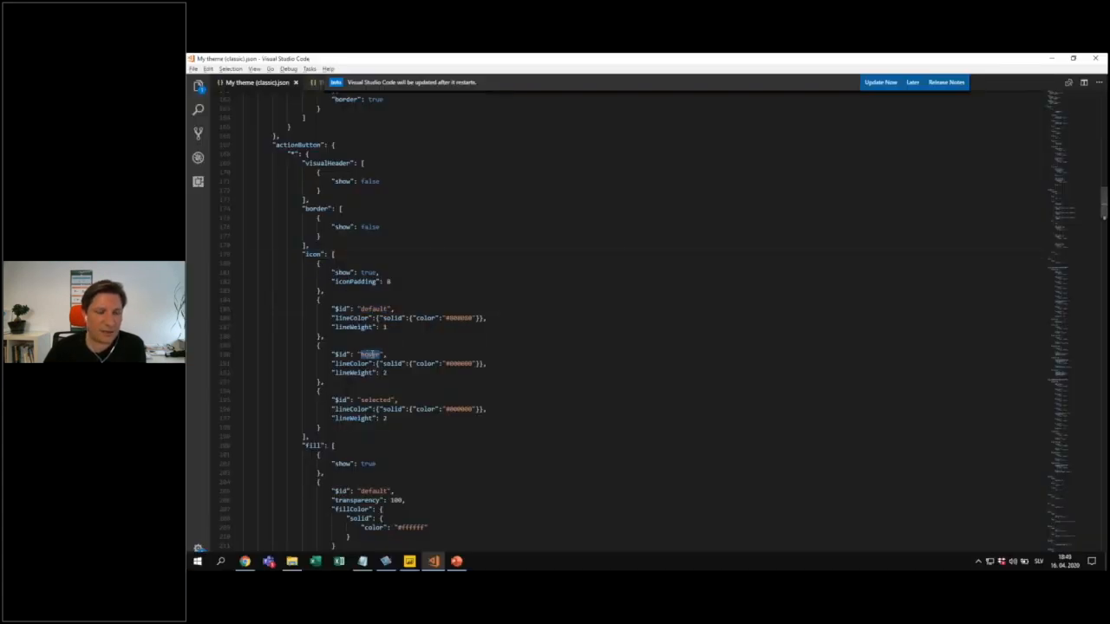
# - Examine the selected icon state and the default state's line color in the theme's actionButton section
pyautogui.doubleClick(375, 400)
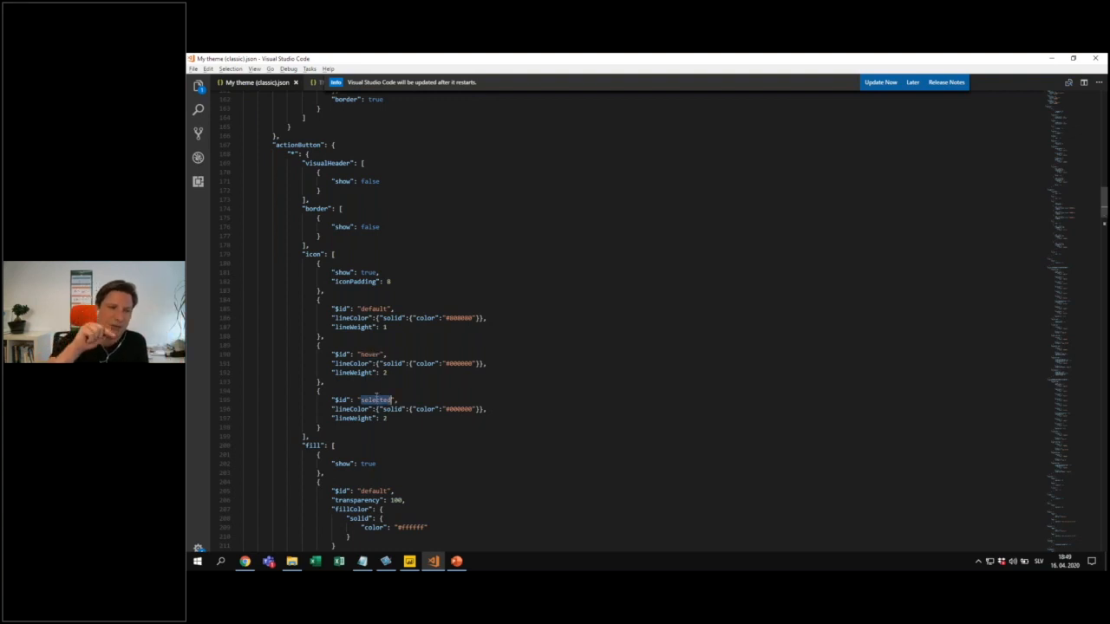
pyautogui.doubleClick(442, 318)
pyautogui.scroll(-1, 385, 354)
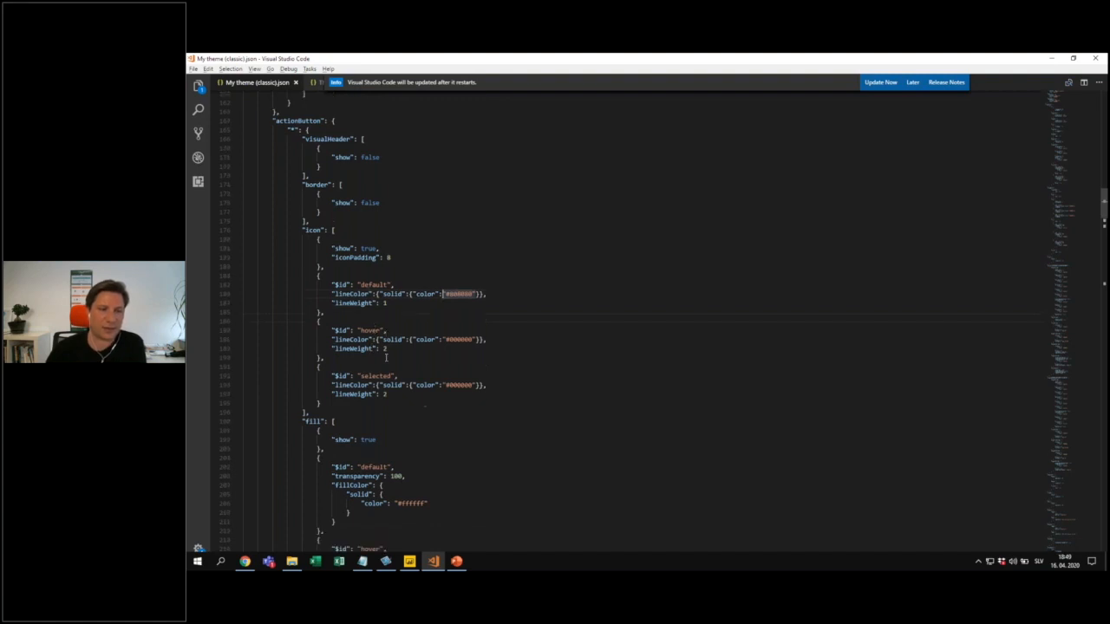
# - Examine the waterfall visual's theme settings, from the design colors through the chart, title, data label and category settings
pyautogui.scroll(-20, 382, 407)
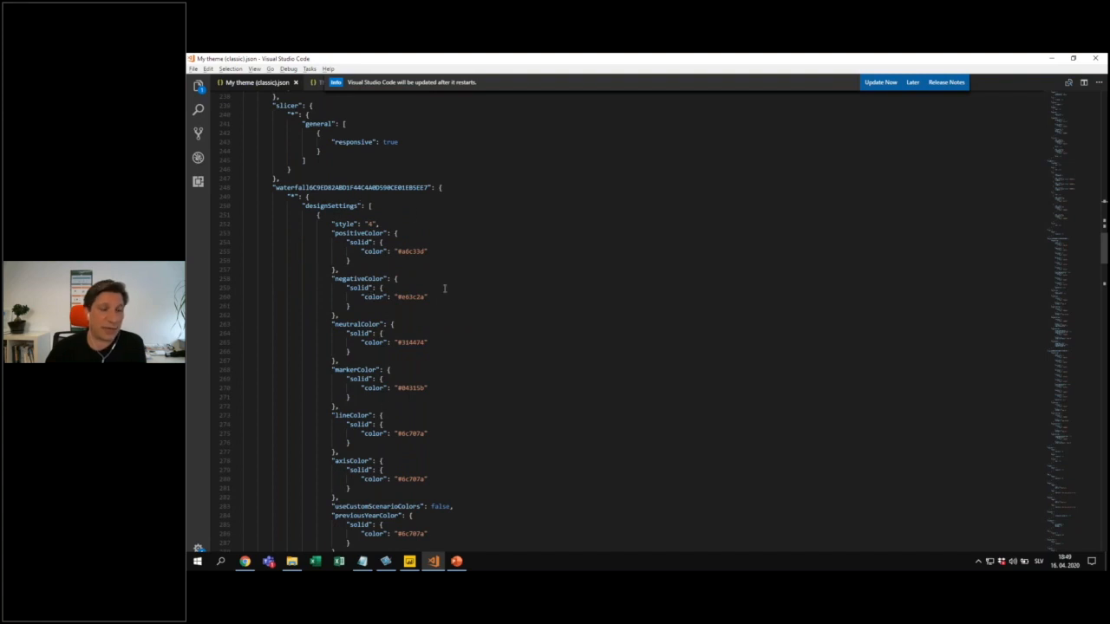
pyautogui.scroll(-5, 443, 355)
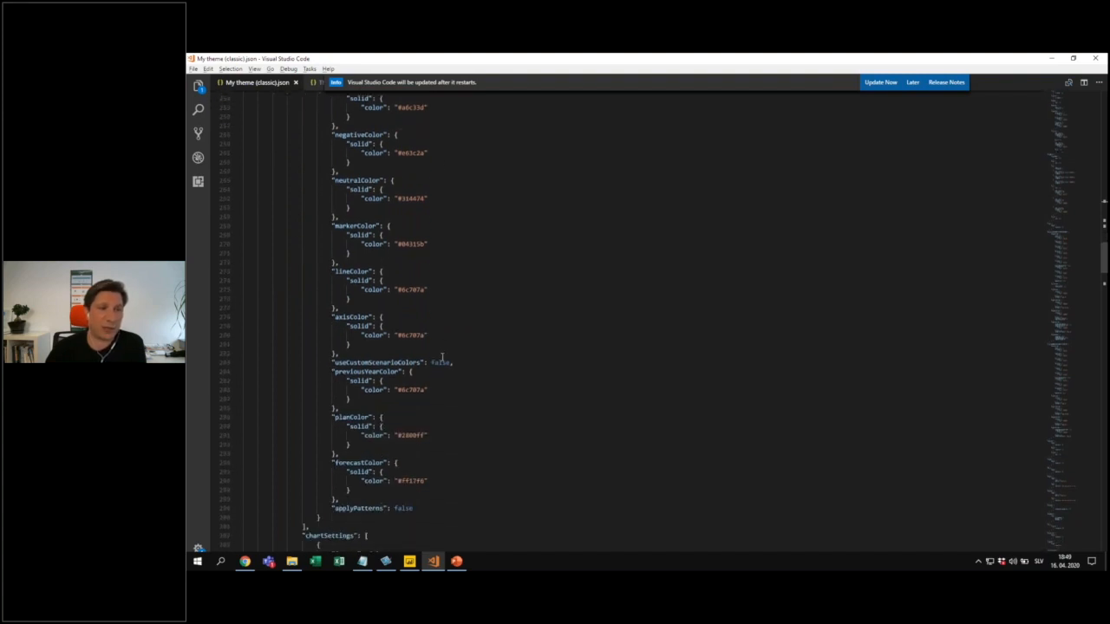
pyautogui.scroll(-3, 442, 356)
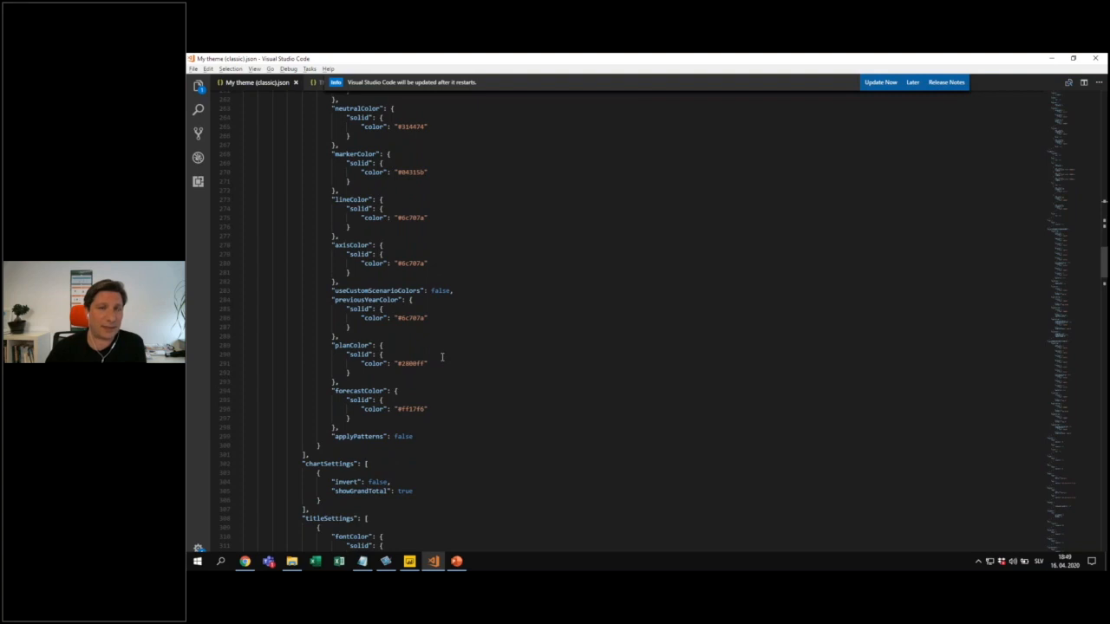
pyautogui.scroll(6, 442, 357)
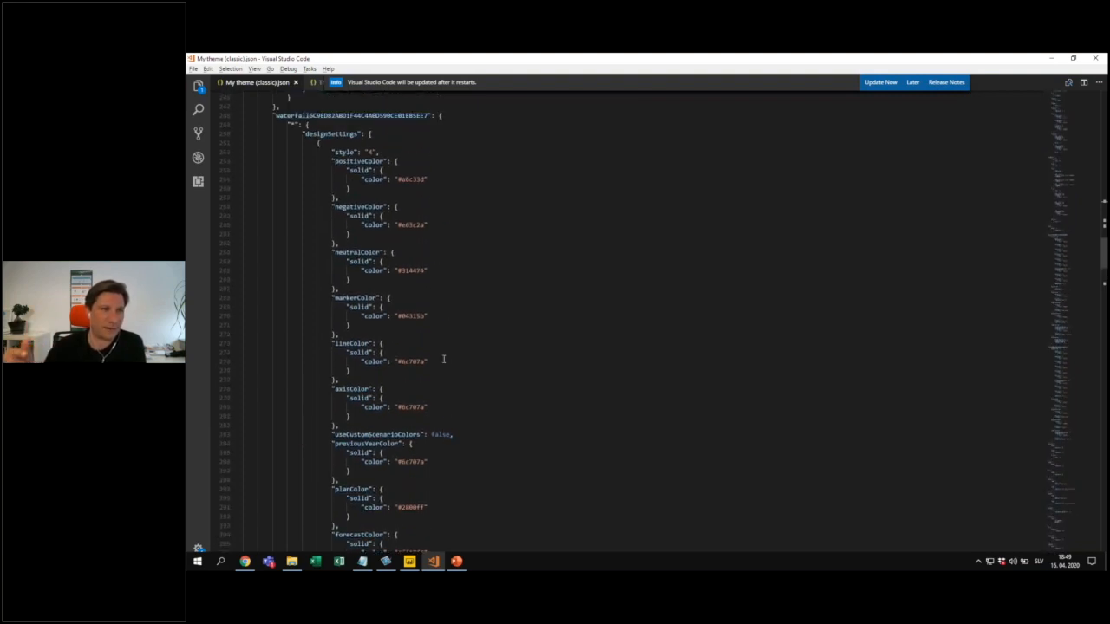
pyautogui.scroll(-2, 476, 379)
pyautogui.scroll(-7, 476, 379)
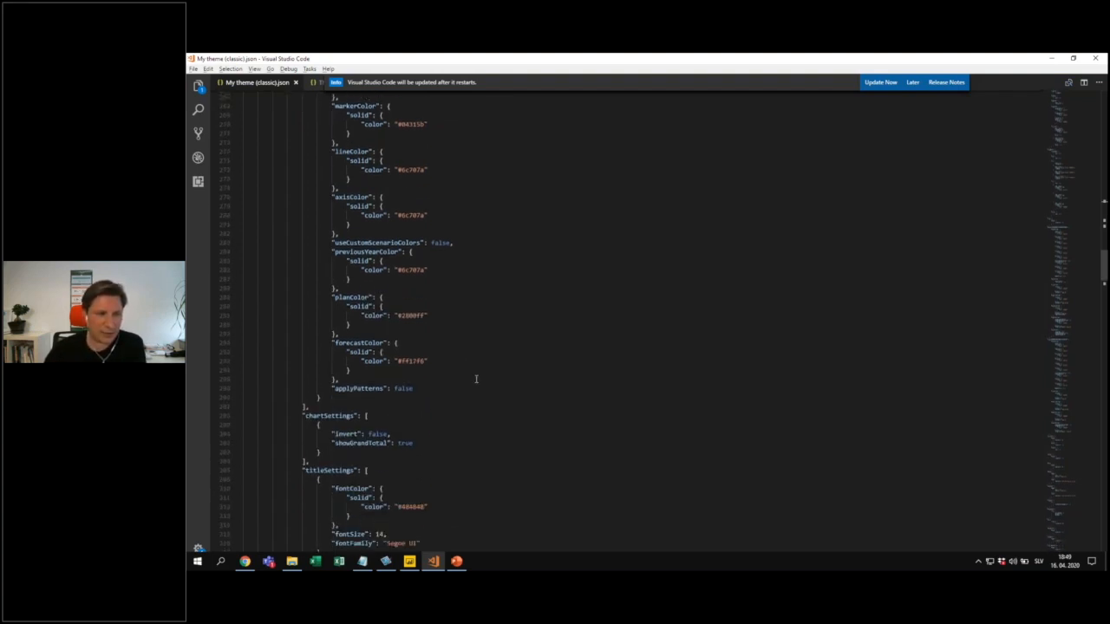
pyautogui.scroll(-12, 476, 379)
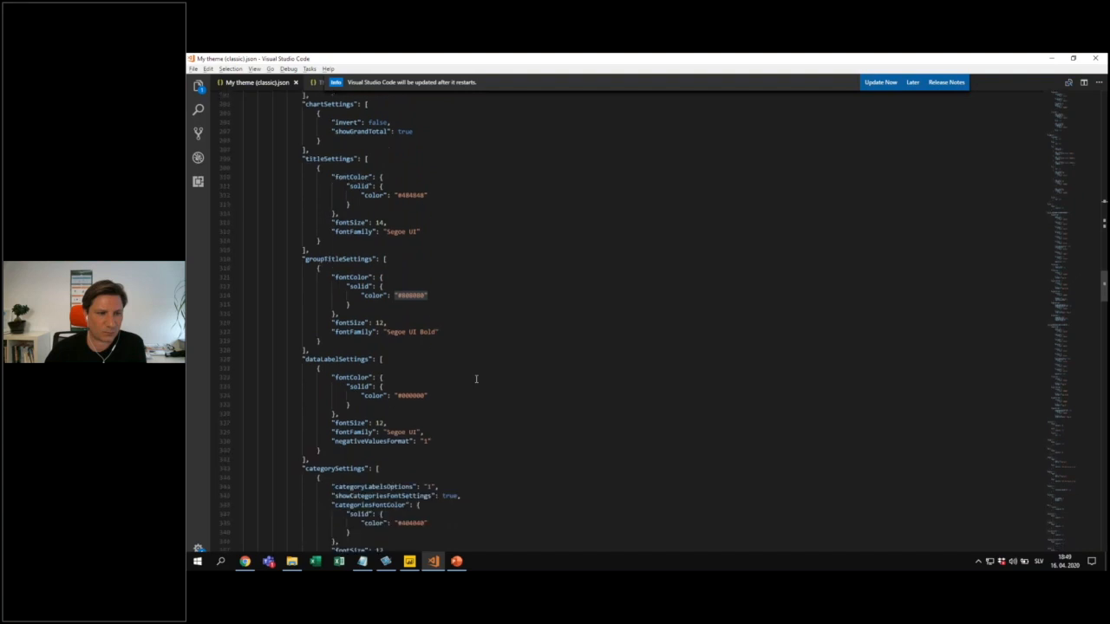
pyautogui.scroll(-9, 476, 379)
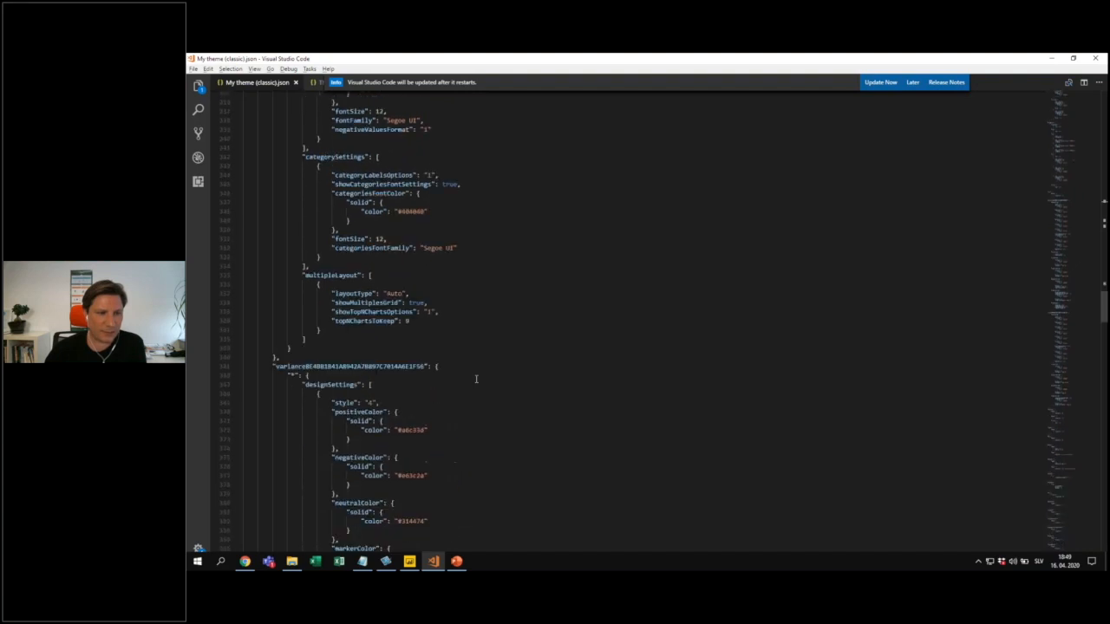
# - Examine the waterfall visual's multipleLayout section, including the layoutType and showTopNChartsOptions properties
pyautogui.scroll(4, 476, 378)
pyautogui.doubleClick(324, 394)
pyautogui.scroll(4, 325, 394)
pyautogui.scroll(-8, 334, 347)
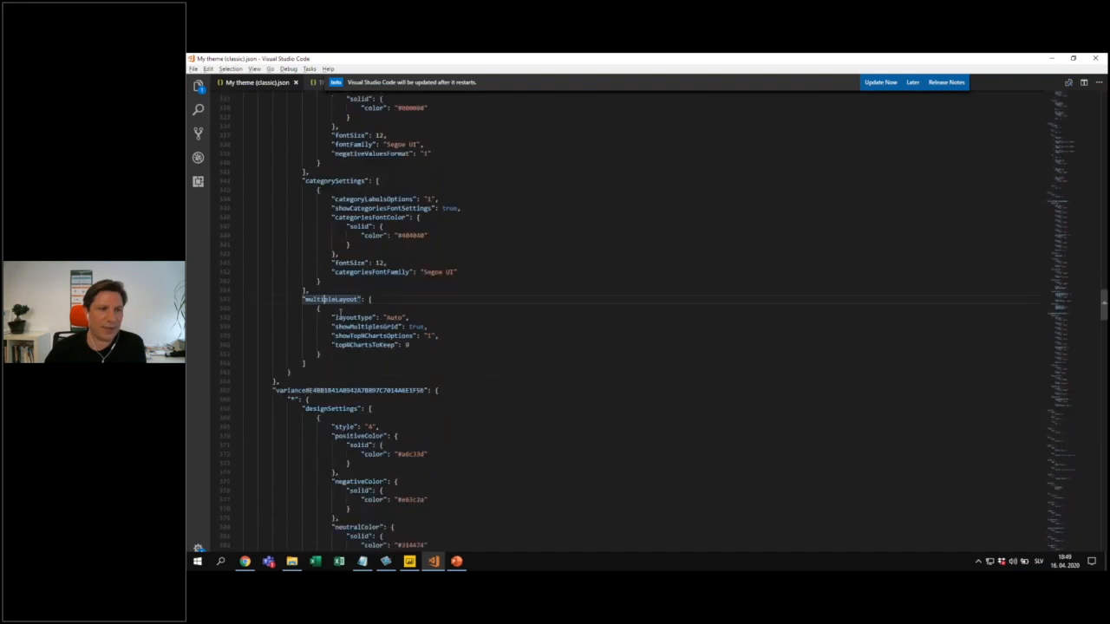
pyautogui.moveTo(337, 318); pyautogui.dragTo(414, 317)
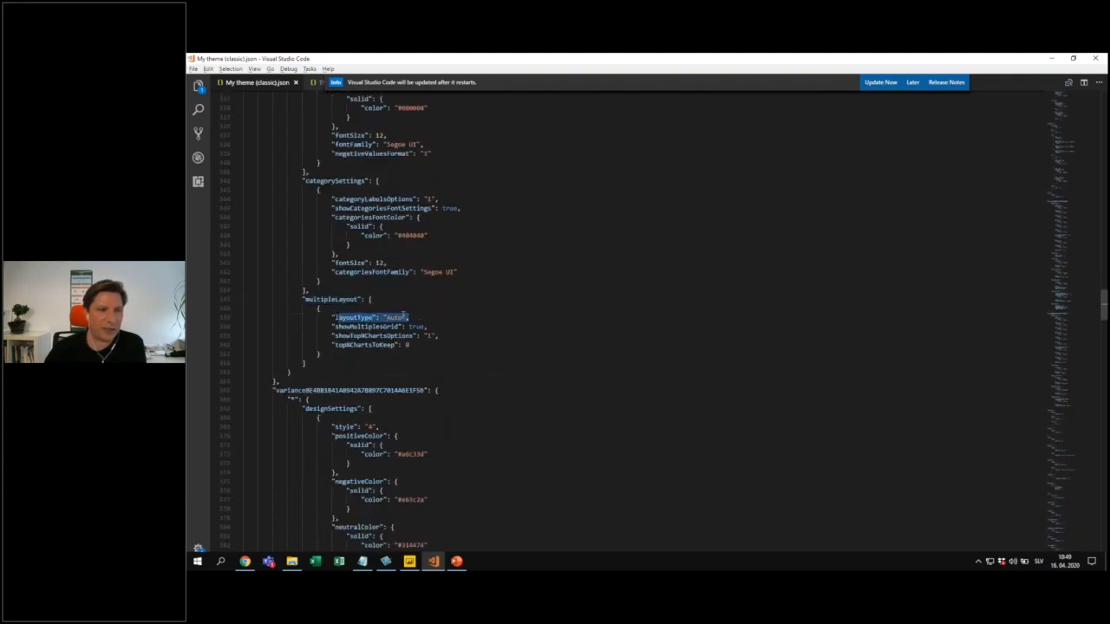
pyautogui.doubleClick(328, 298)
pyautogui.click(352, 299)
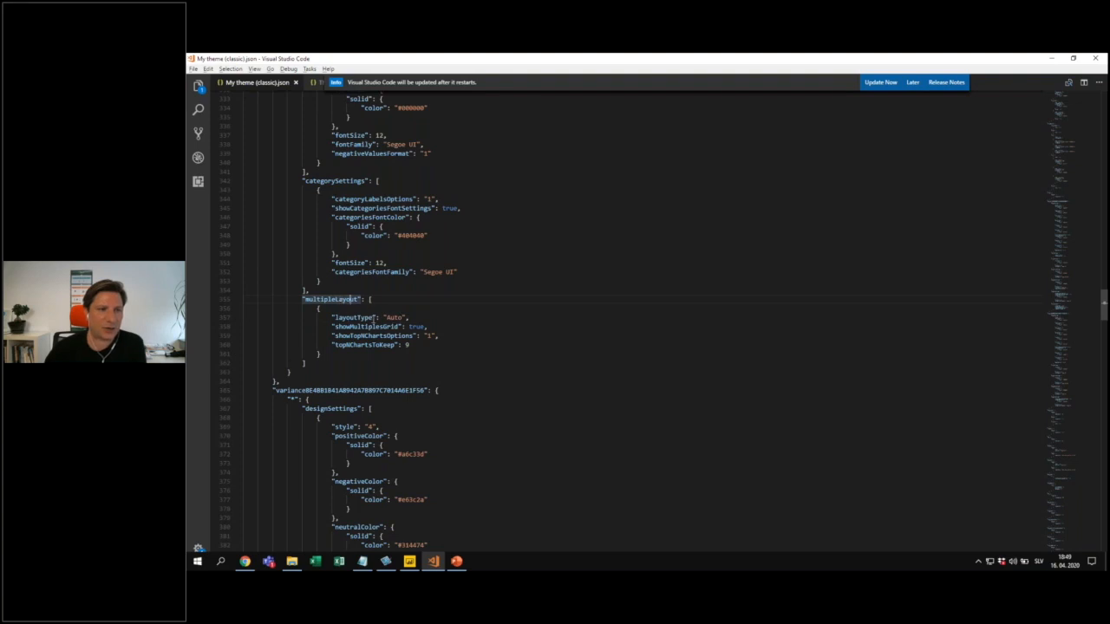
pyautogui.doubleClick(351, 317)
pyautogui.doubleClick(394, 318)
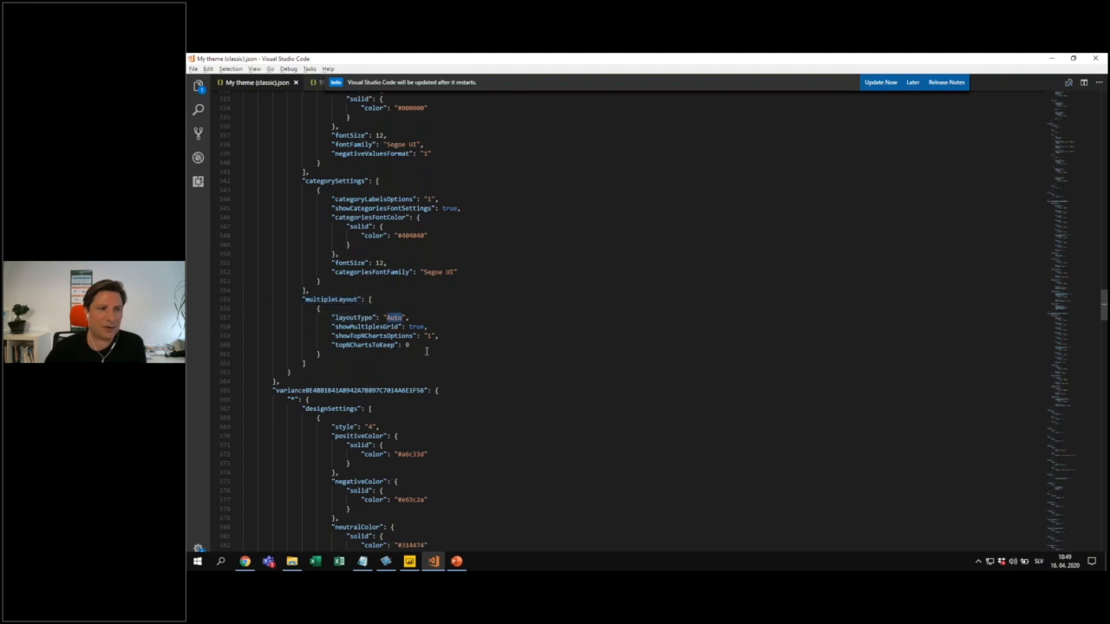
pyautogui.click(353, 335)
pyautogui.doubleClick(428, 336)
pyautogui.click(452, 338)
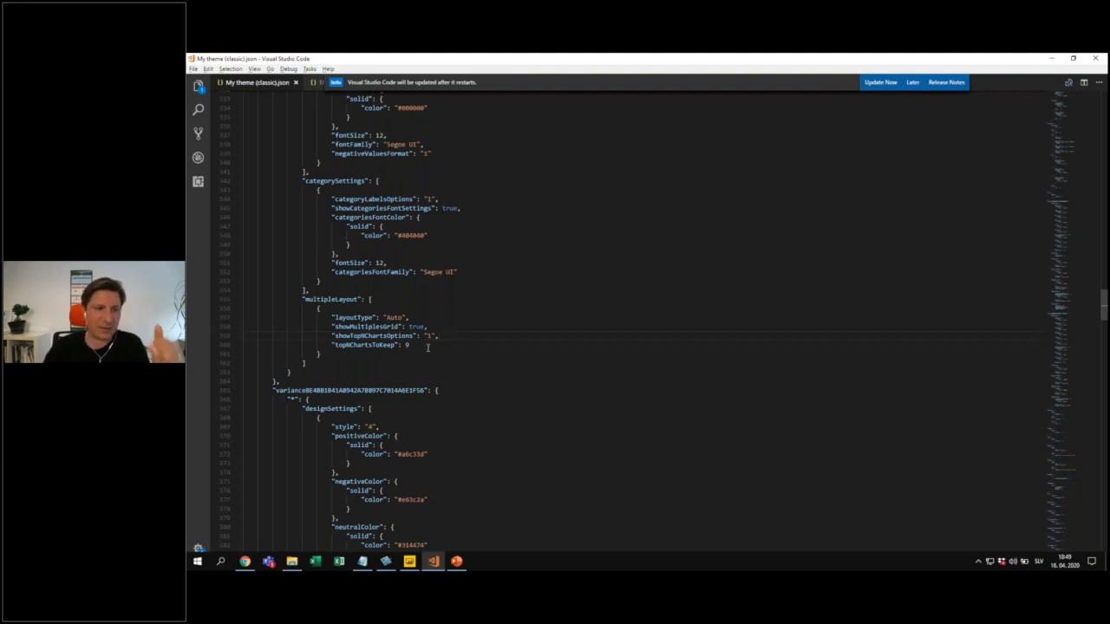
# - Highlight the full set of multipleLayout properties, from layoutType to topNChartsToKeep, and check the categorySettings section above it
pyautogui.click(414, 345)
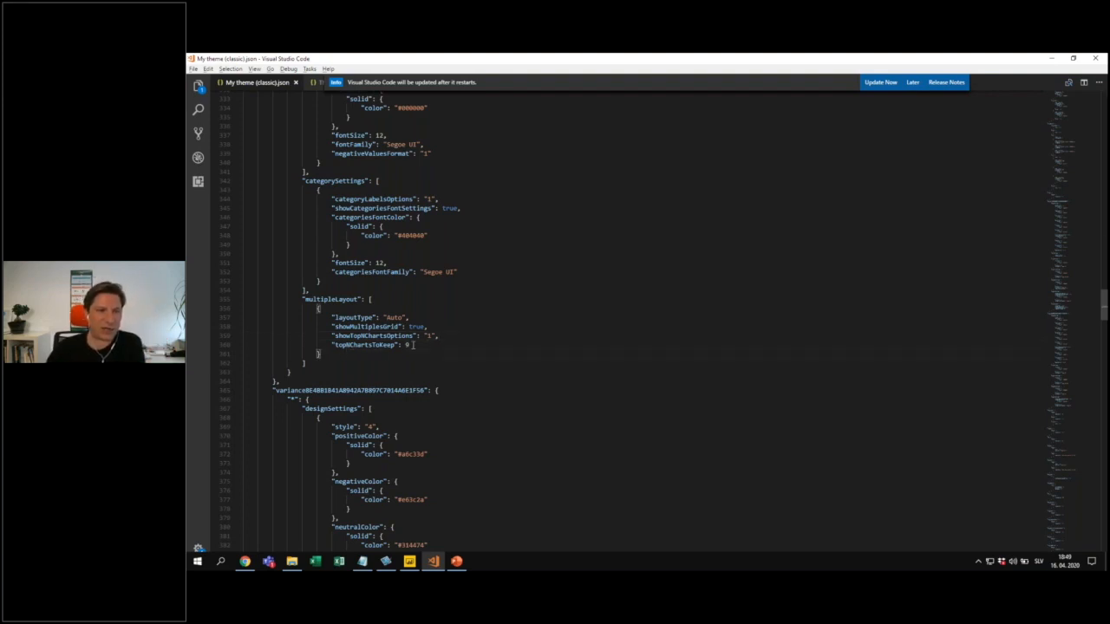
pyautogui.hotkey('shift', 'Up')
pyautogui.hotkey('shift', 'Up')
pyautogui.hotkey('shift', 'Up')
pyautogui.hotkey('shift', 'Home')
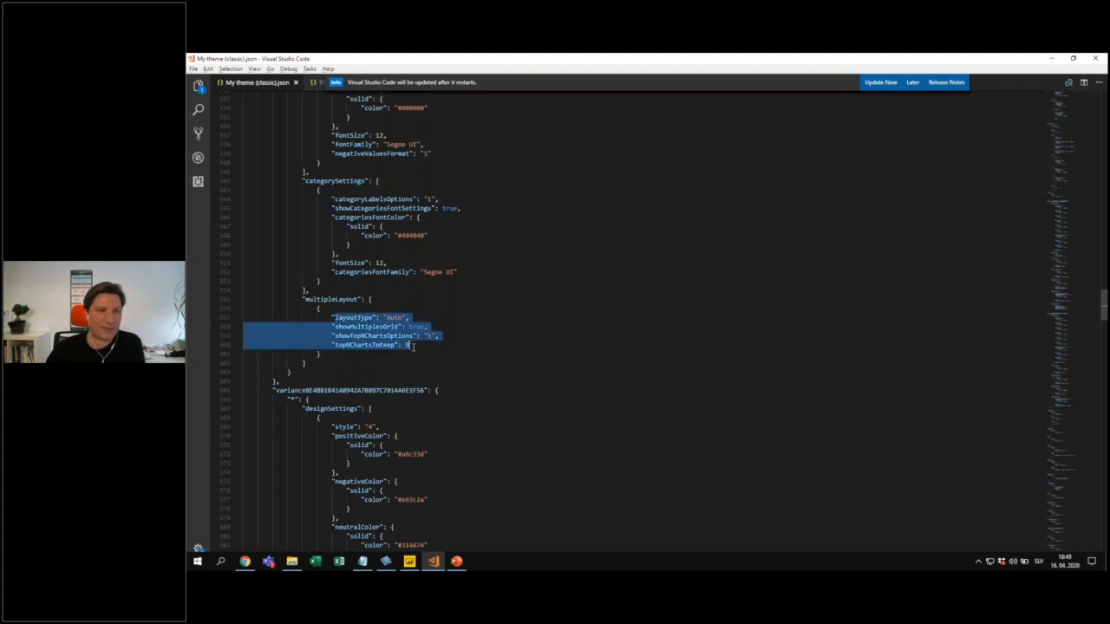
pyautogui.click(379, 301)
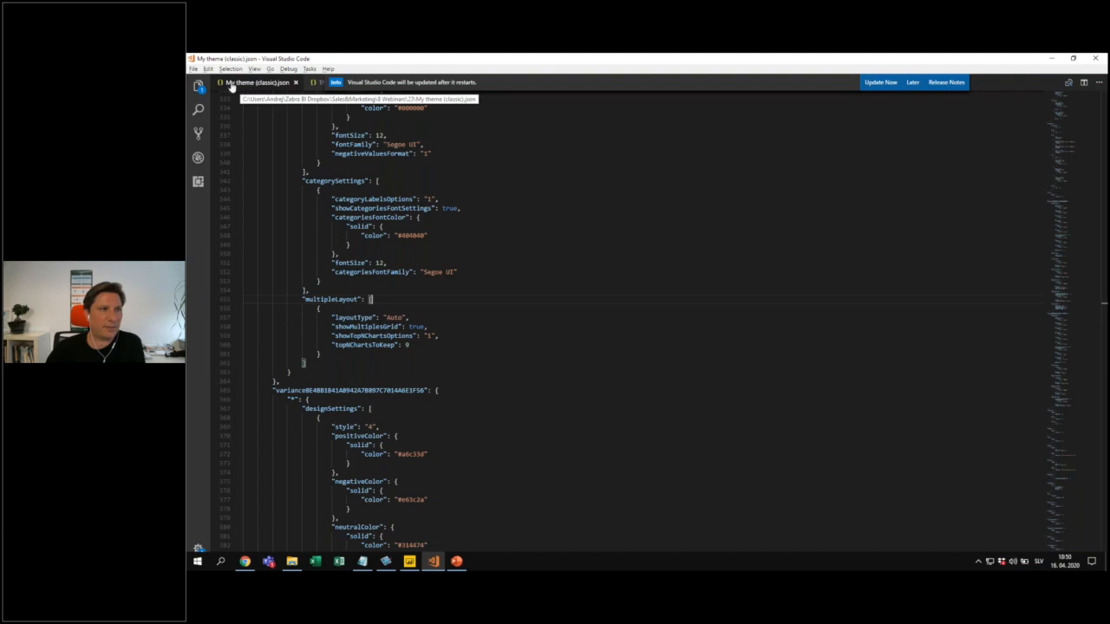
pyautogui.click(361, 180)
pyautogui.doubleClick(361, 180)
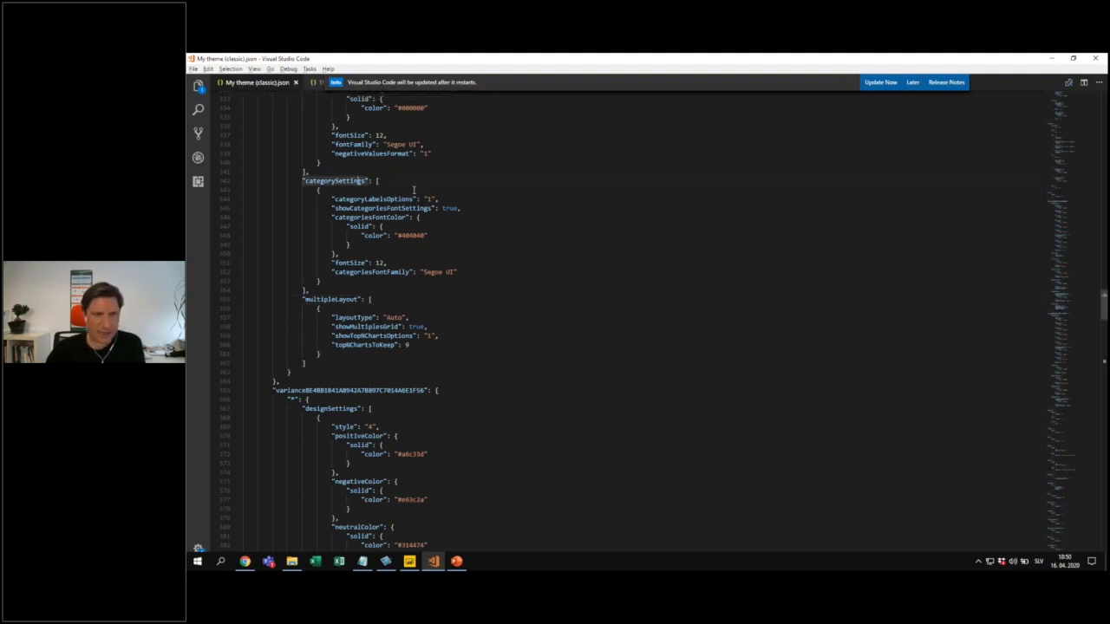
# - Switch to Power BI Desktop and revert the business unit chart's small multiples settings to default
pyautogui.hotkey('alt', 'Tab')
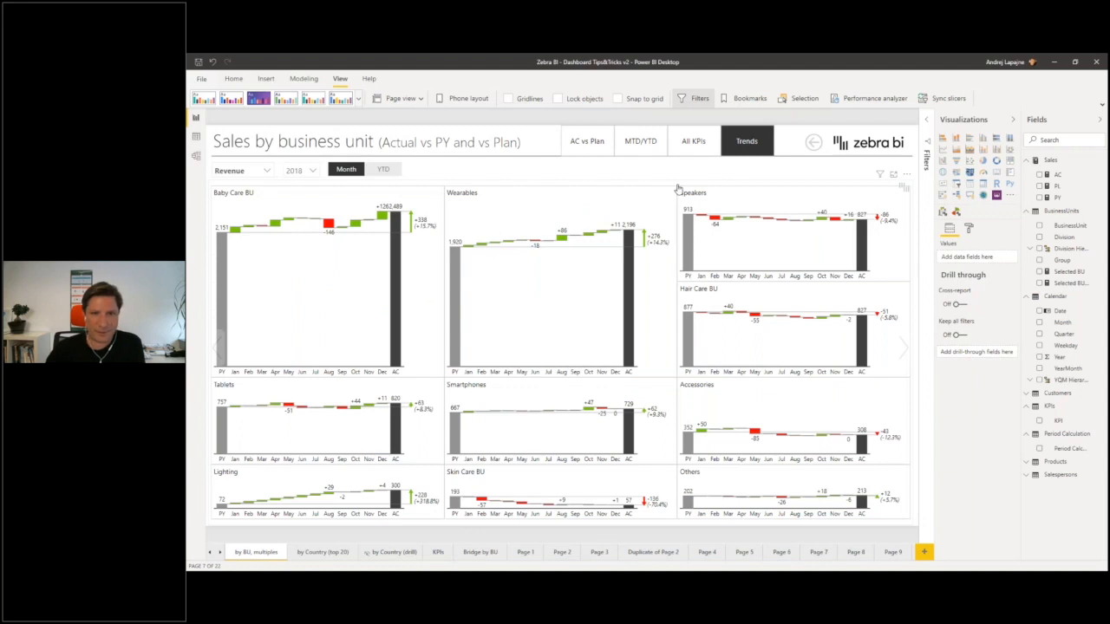
pyautogui.click(679, 189)
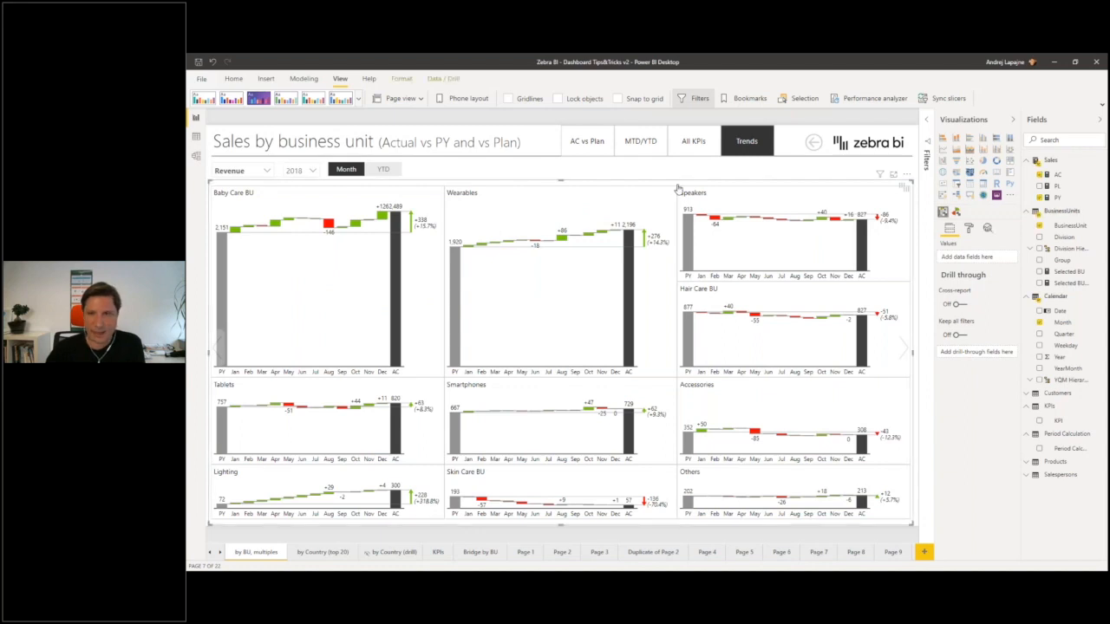
pyautogui.click(968, 228)
pyautogui.click(965, 379)
pyautogui.scroll(-2, 961, 437)
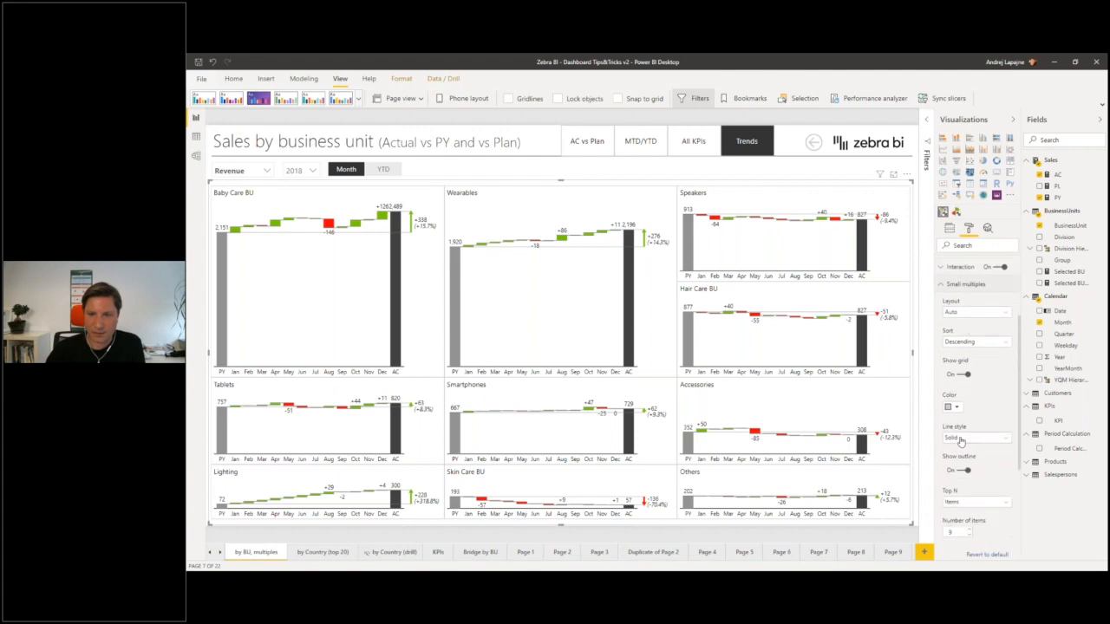
pyautogui.scroll(-2, 984, 482)
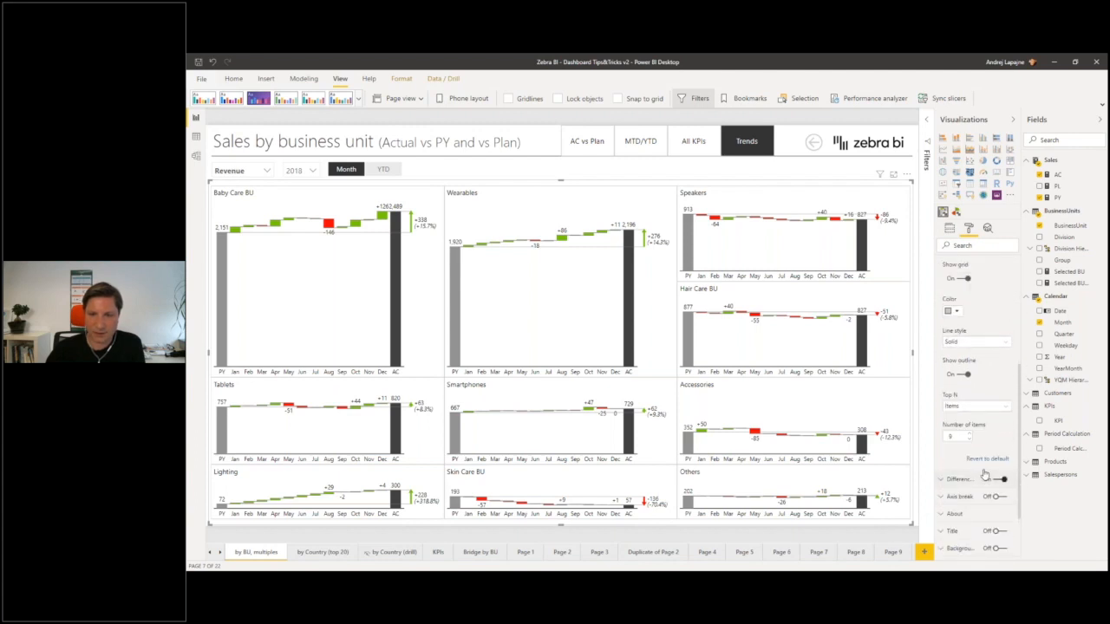
pyautogui.click(986, 459)
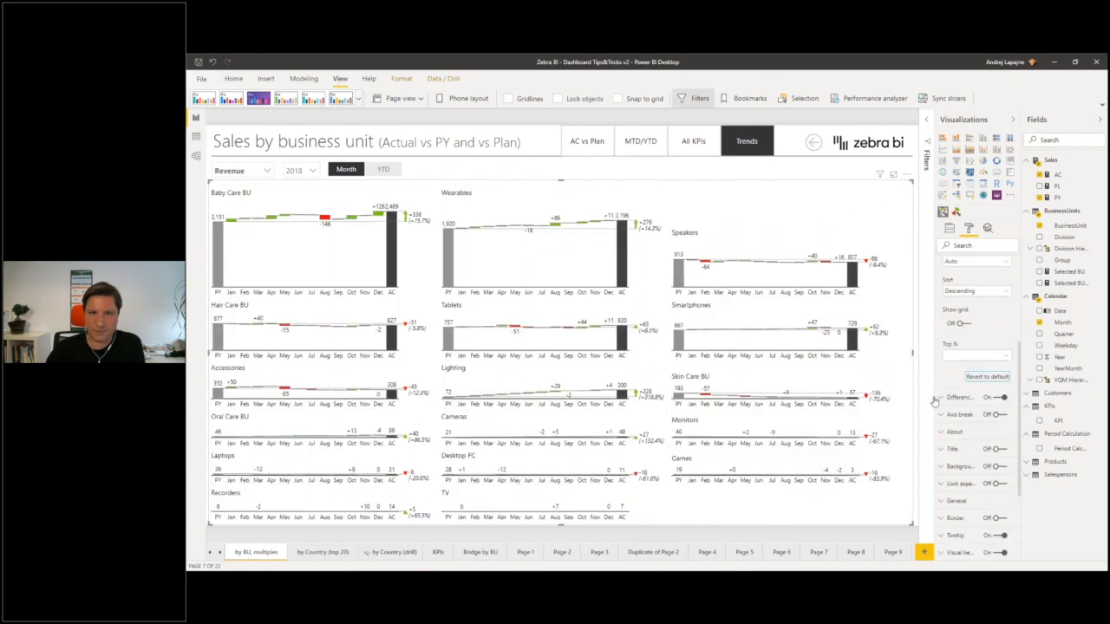
pyautogui.click(608, 174)
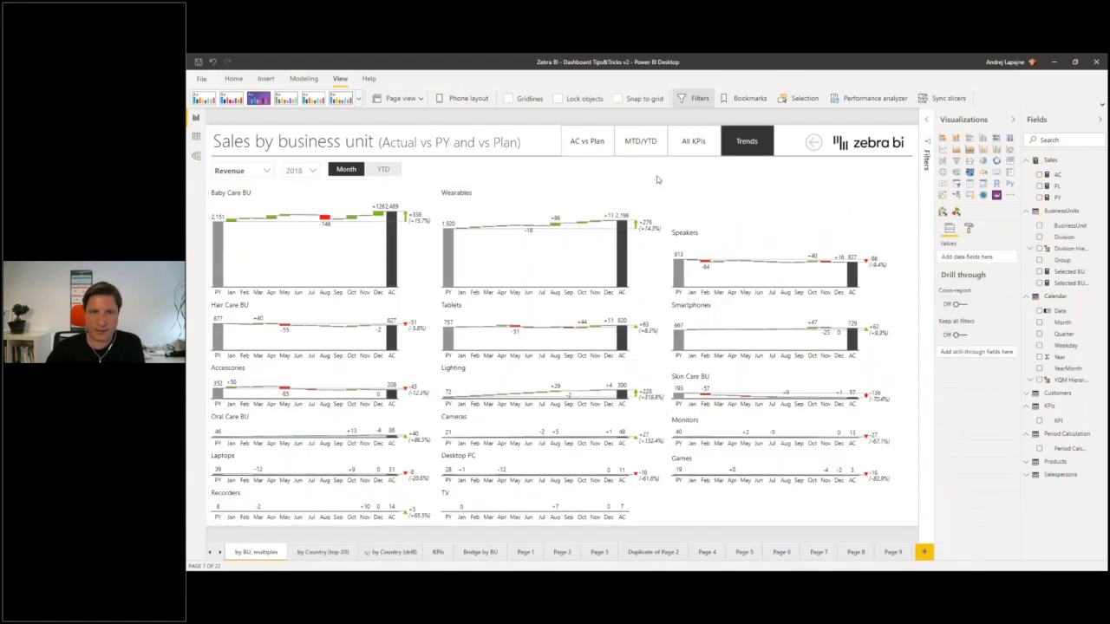
# - Import the report theme My theme (classic).json from the 23 webinar folder
pyautogui.click(201, 78)
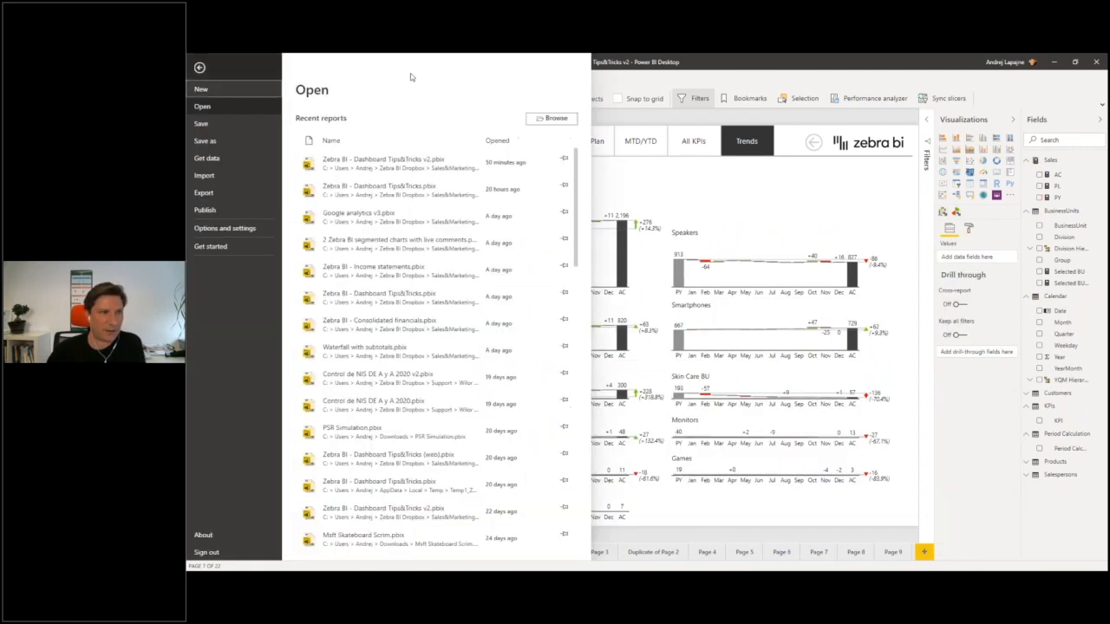
pyautogui.click(615, 181)
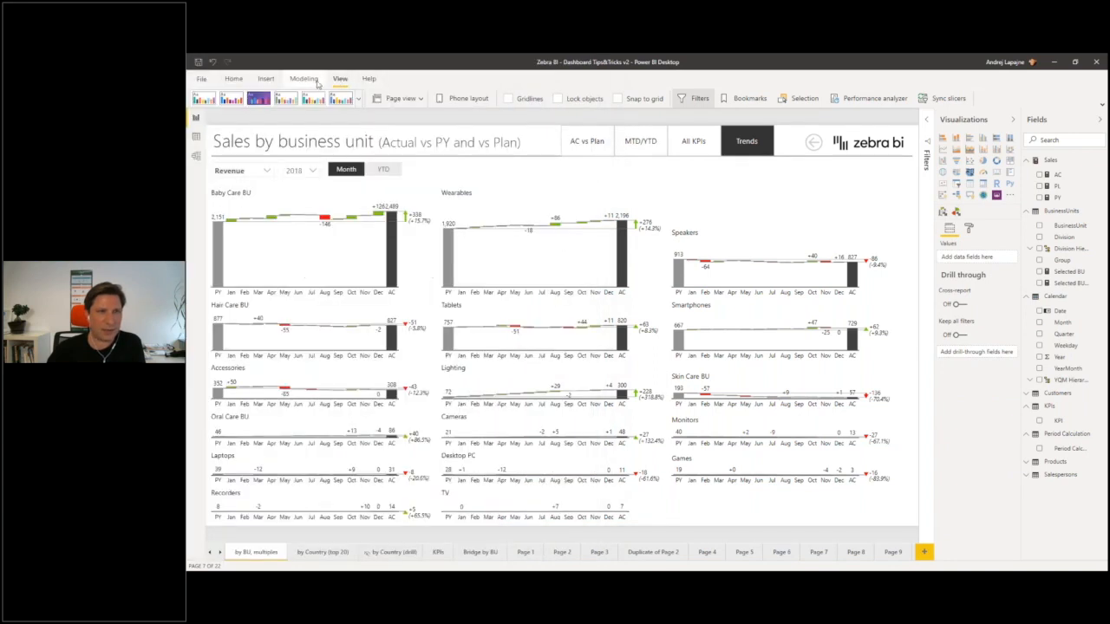
pyautogui.click(358, 98)
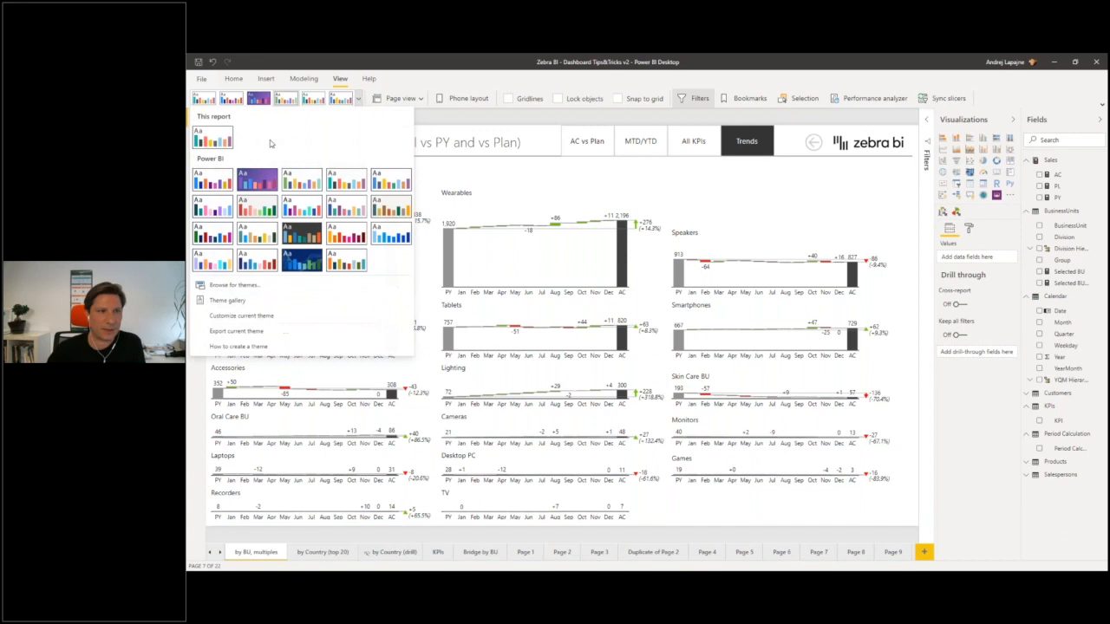
pyautogui.click(230, 286)
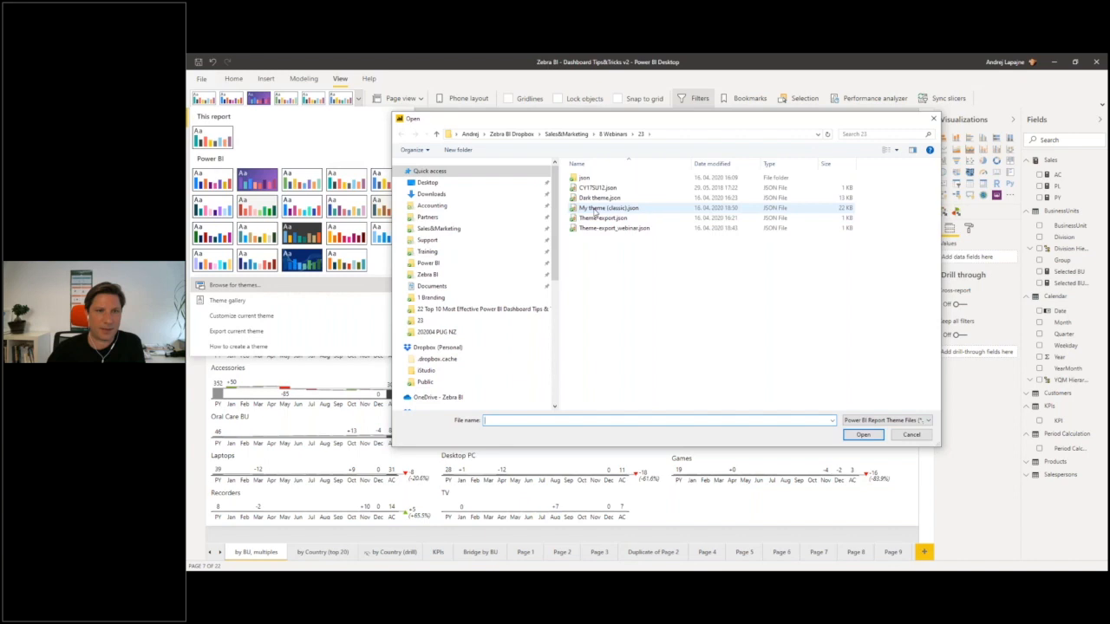
pyautogui.doubleClick(595, 210)
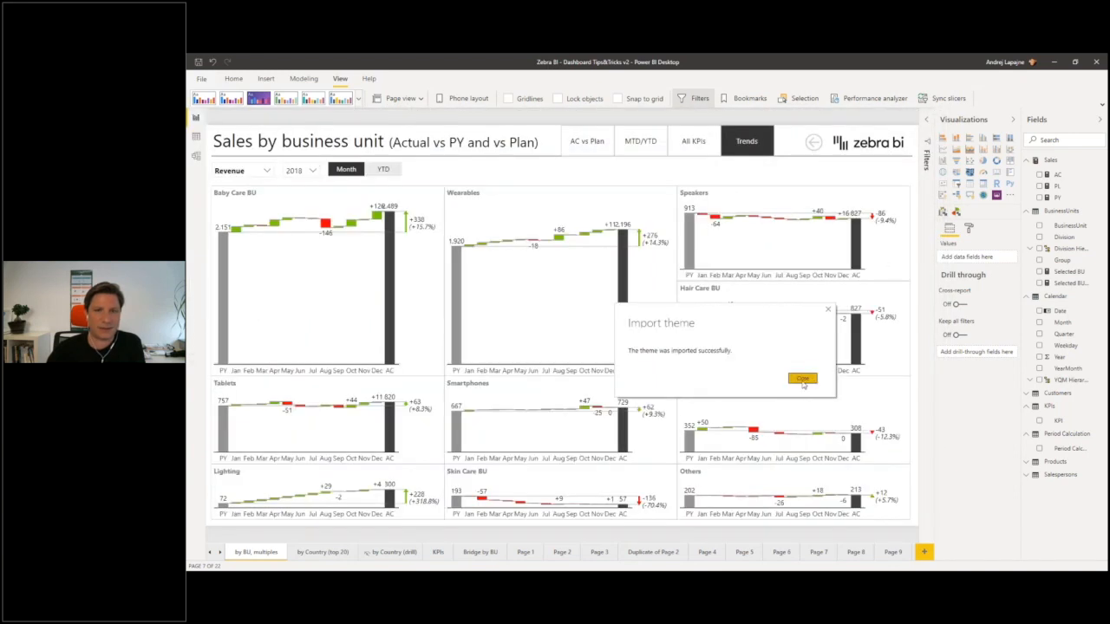
pyautogui.click(802, 379)
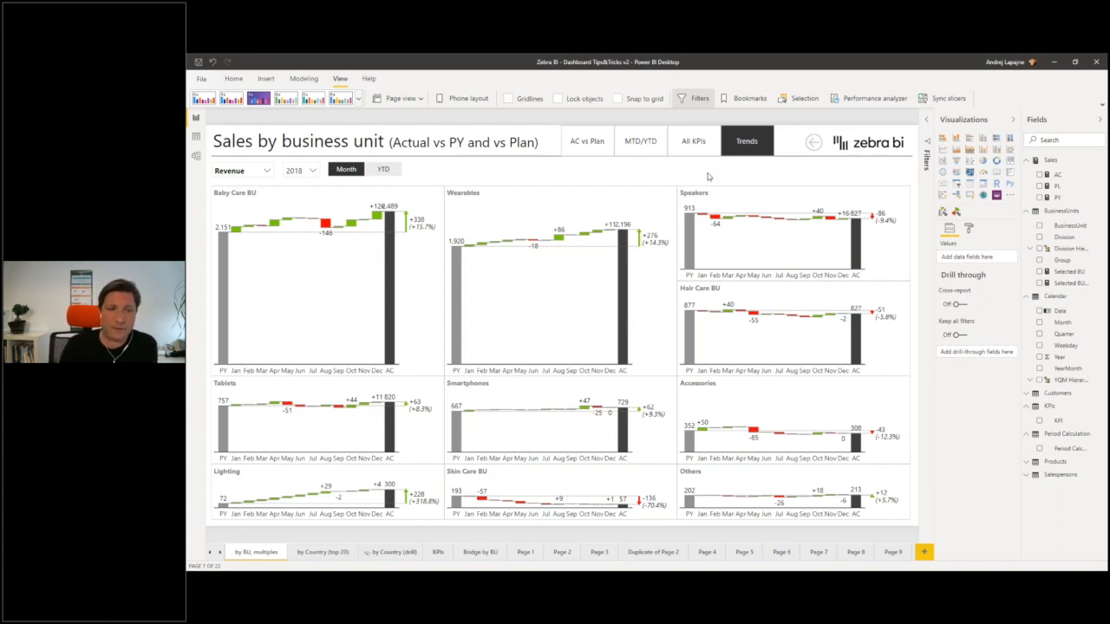
# - Add a blank report page and place an enlarged Zebra BI Charts visual in the upper middle of its canvas
pyautogui.click(924, 552)
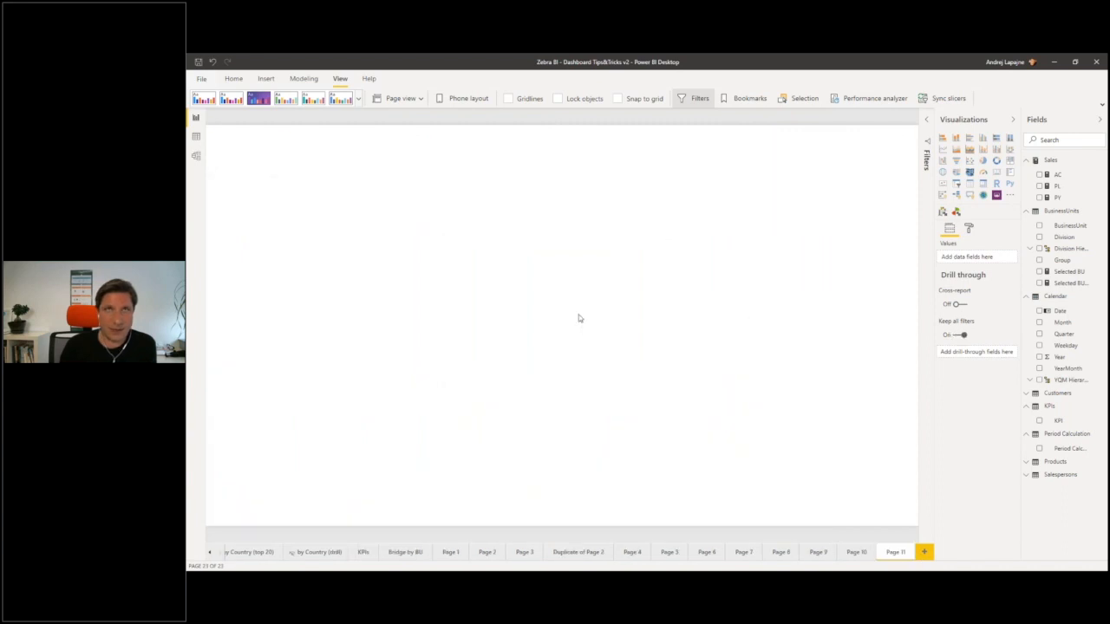
pyautogui.click(956, 213)
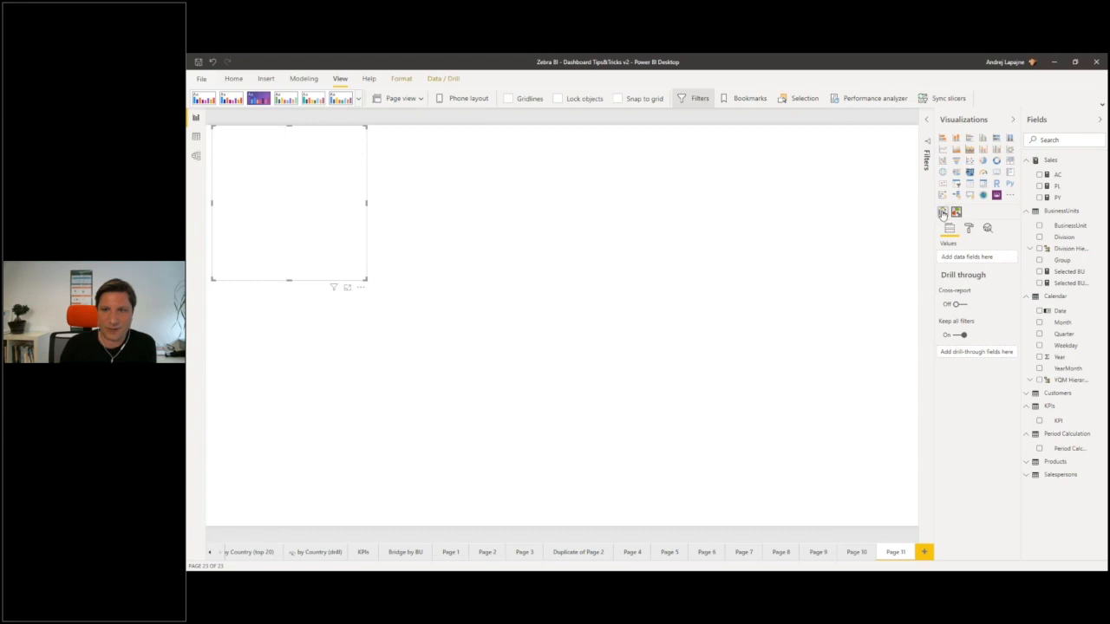
pyautogui.moveTo(367, 280); pyautogui.dragTo(808, 397)
pyautogui.click(903, 305)
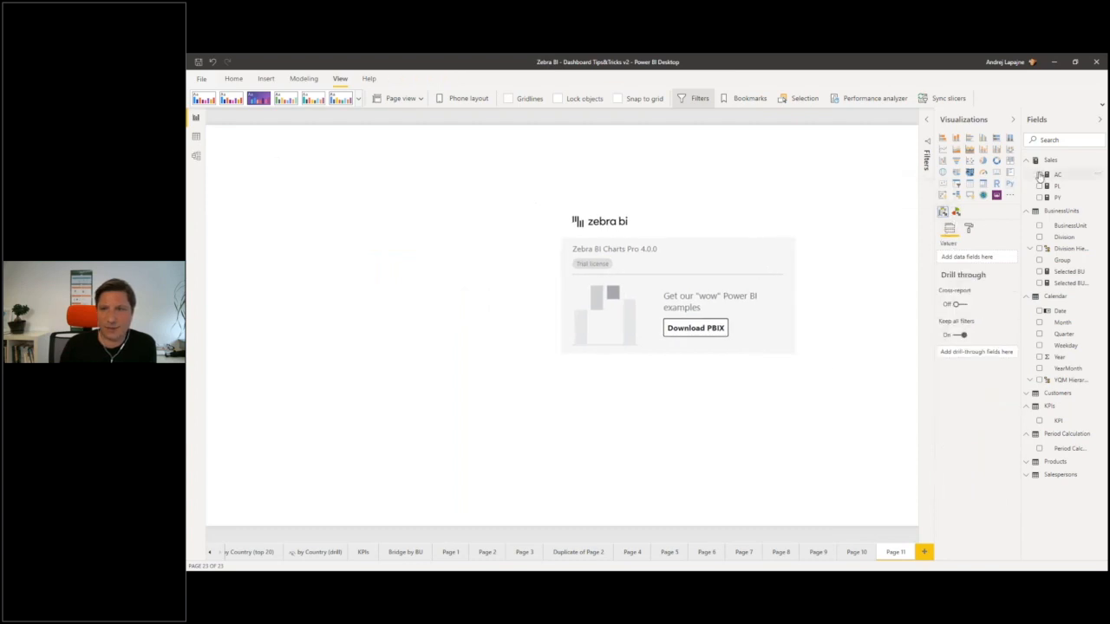
# - Add AC, PY and Month to the Zebra BI Charts visual and enlarge it toward its lower right
pyautogui.click(1039, 176)
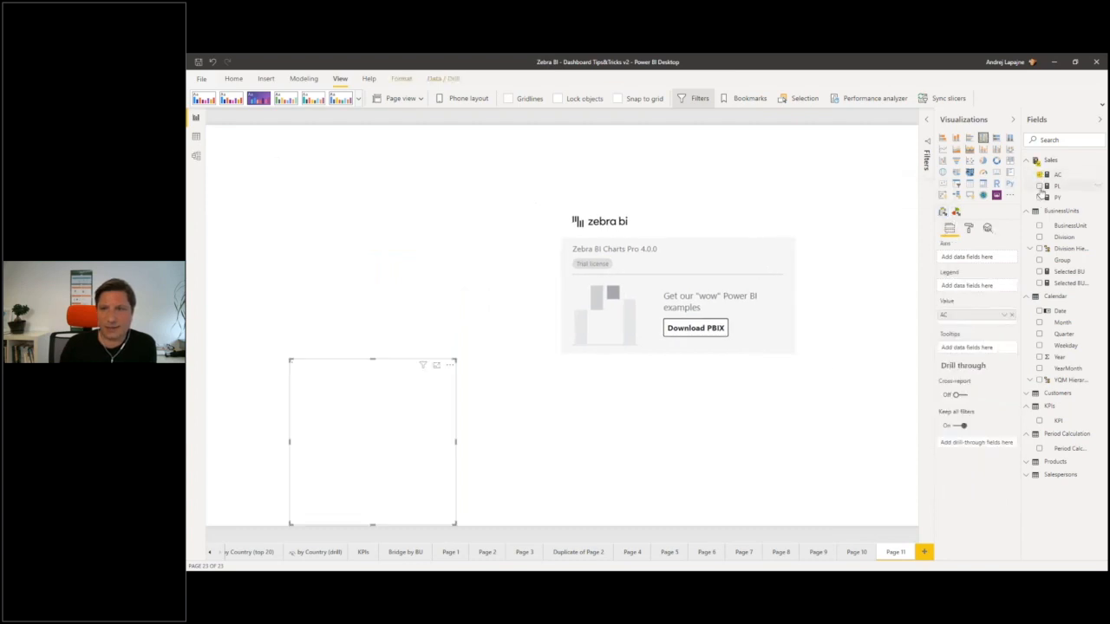
pyautogui.click(701, 218)
pyautogui.click(1039, 175)
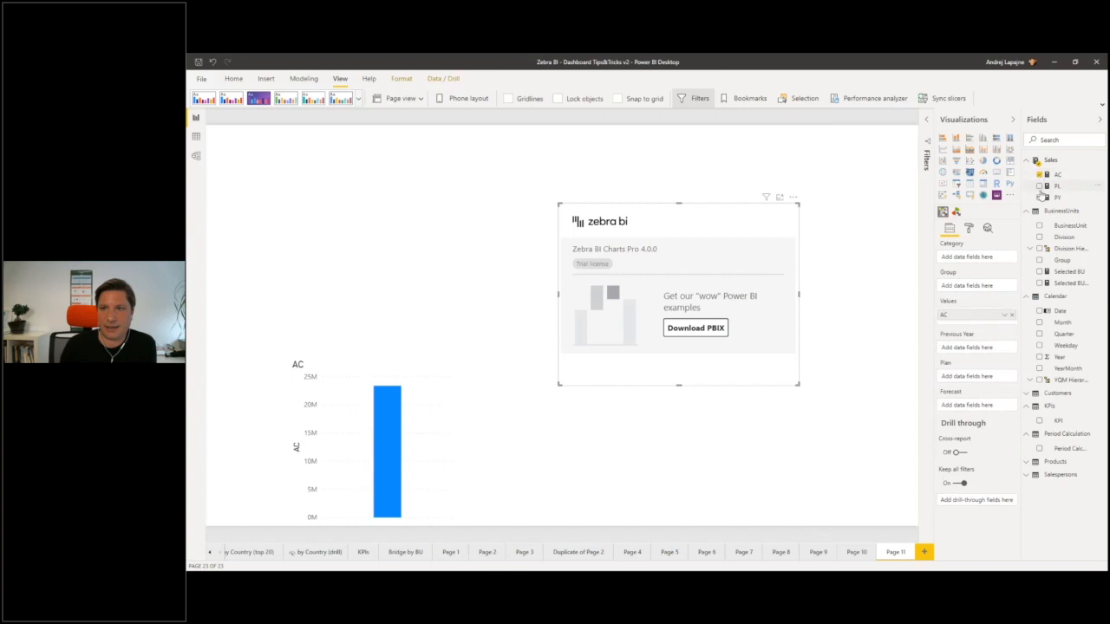
pyautogui.click(1040, 198)
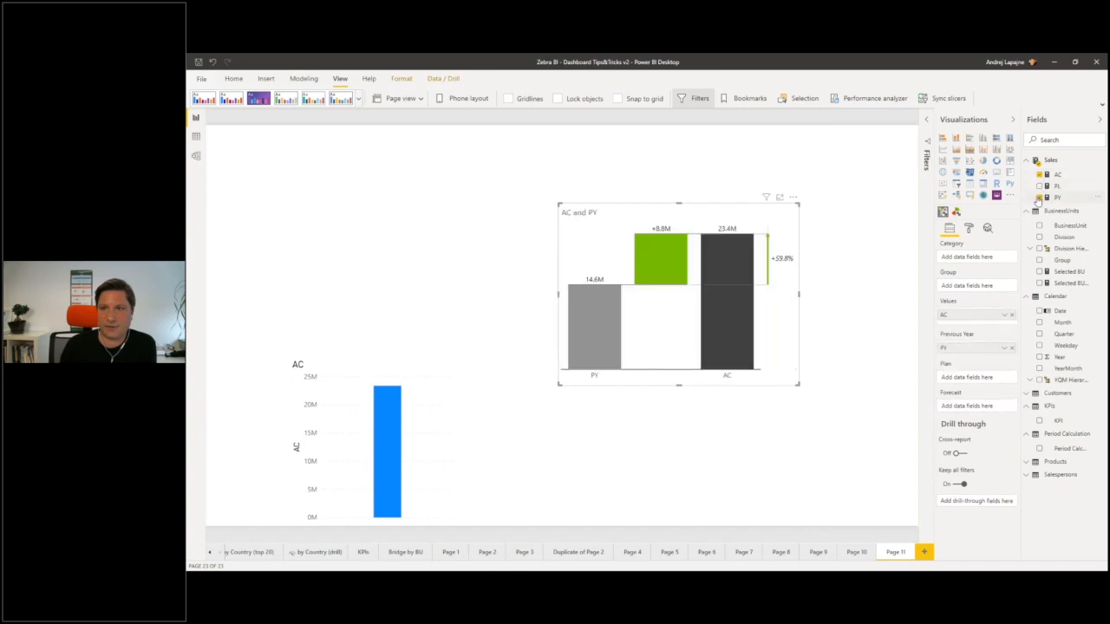
pyautogui.click(1039, 322)
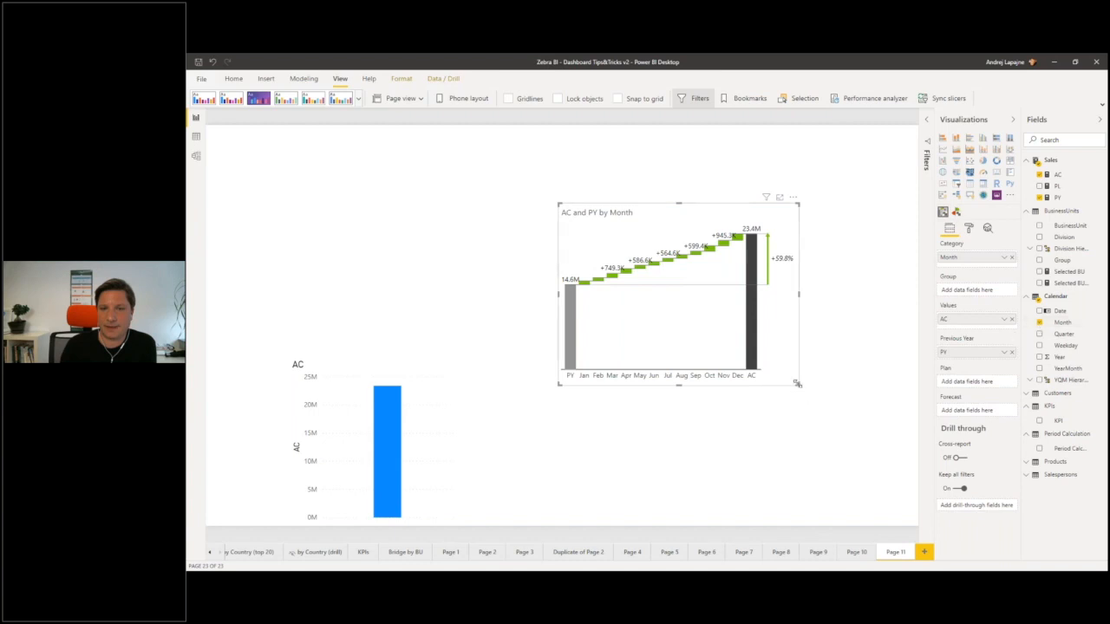
pyautogui.moveTo(803, 389); pyautogui.dragTo(846, 428)
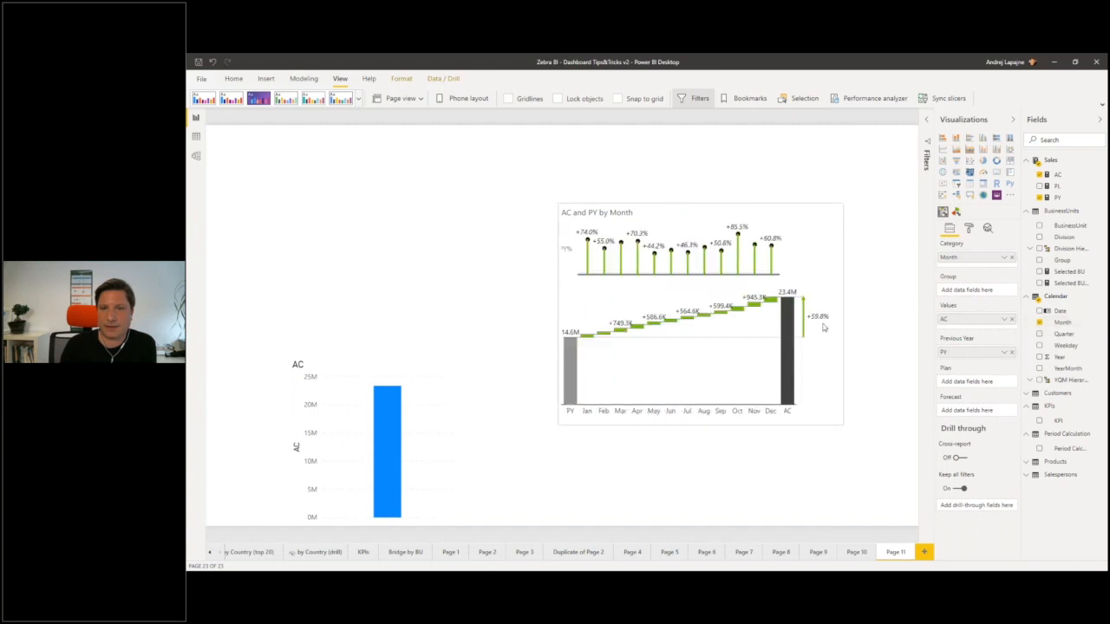
# - Switch the monthly chart to AC columns with integrated PY variances and shift it slightly up and to the left
pyautogui.click(569, 310)
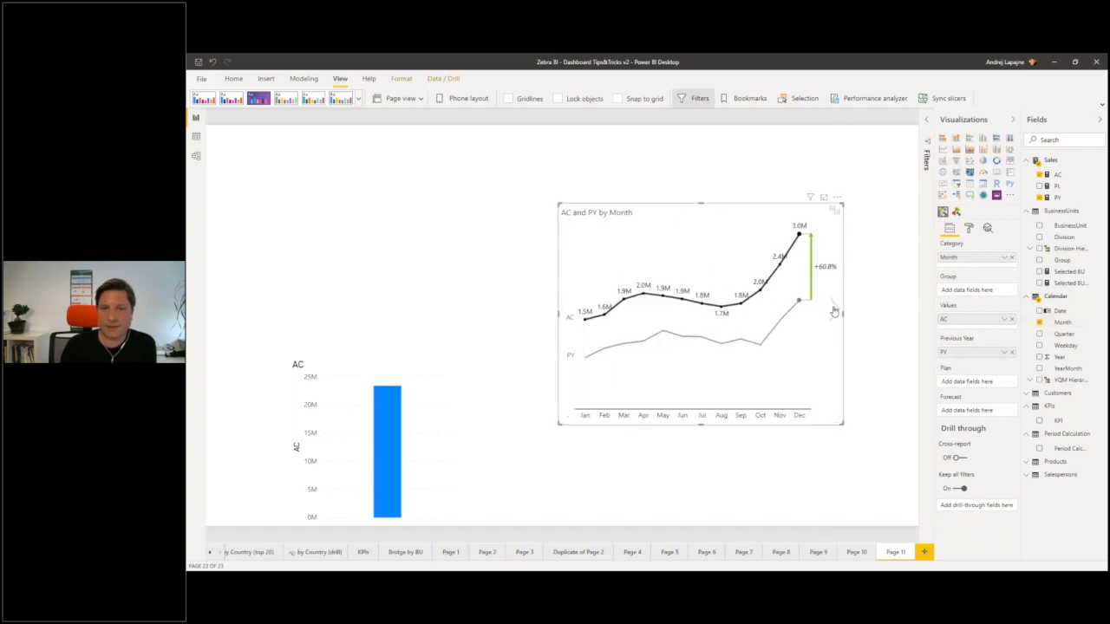
pyautogui.click(834, 309)
pyautogui.click(833, 309)
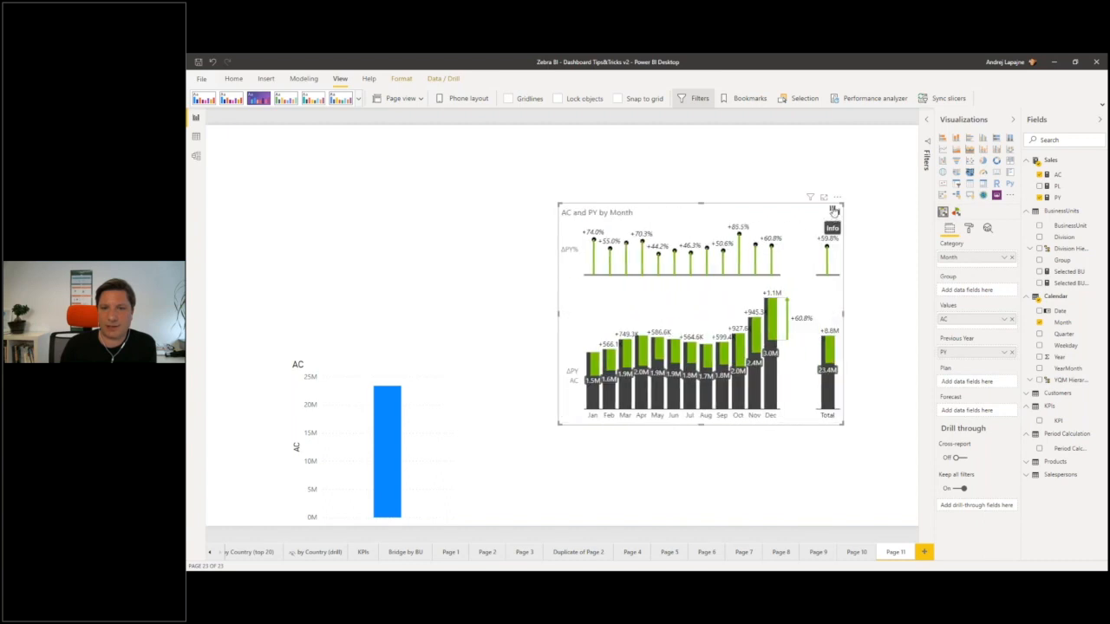
pyautogui.moveTo(837, 205); pyautogui.dragTo(809, 178)
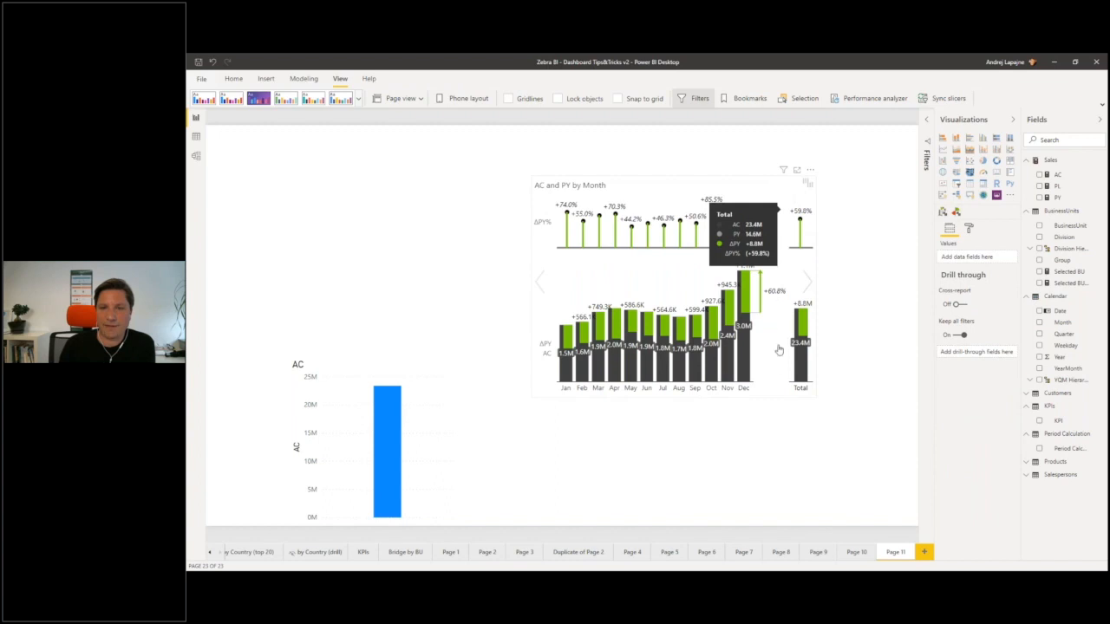
pyautogui.click(775, 378)
pyautogui.click(770, 183)
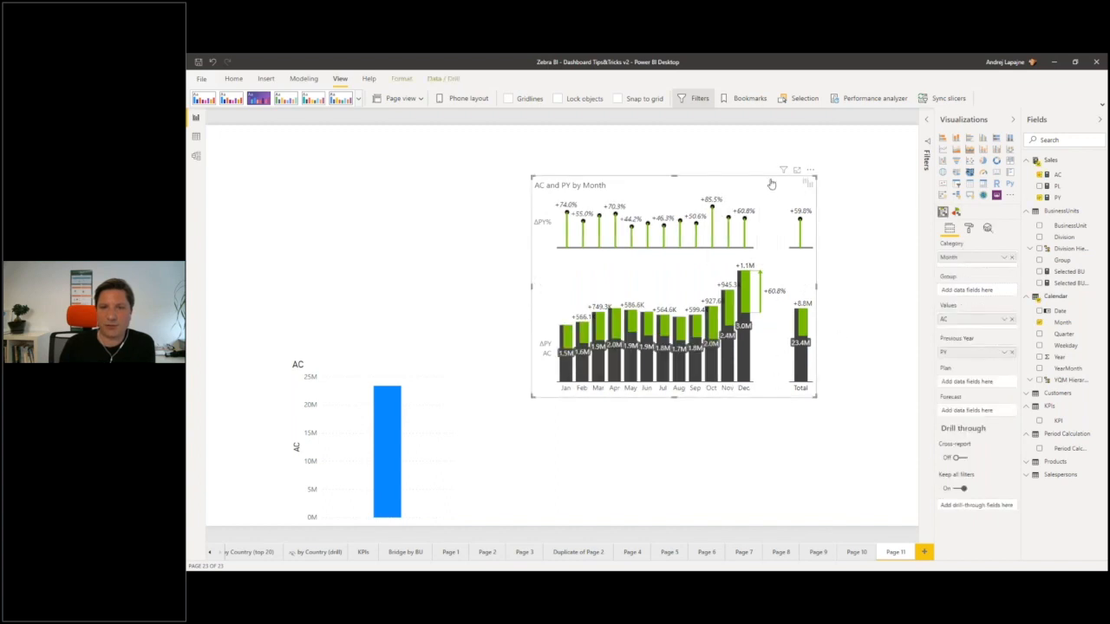
# - Apply the default Power BI theme to the report to compare its effect on the monthly chart
pyautogui.click(358, 98)
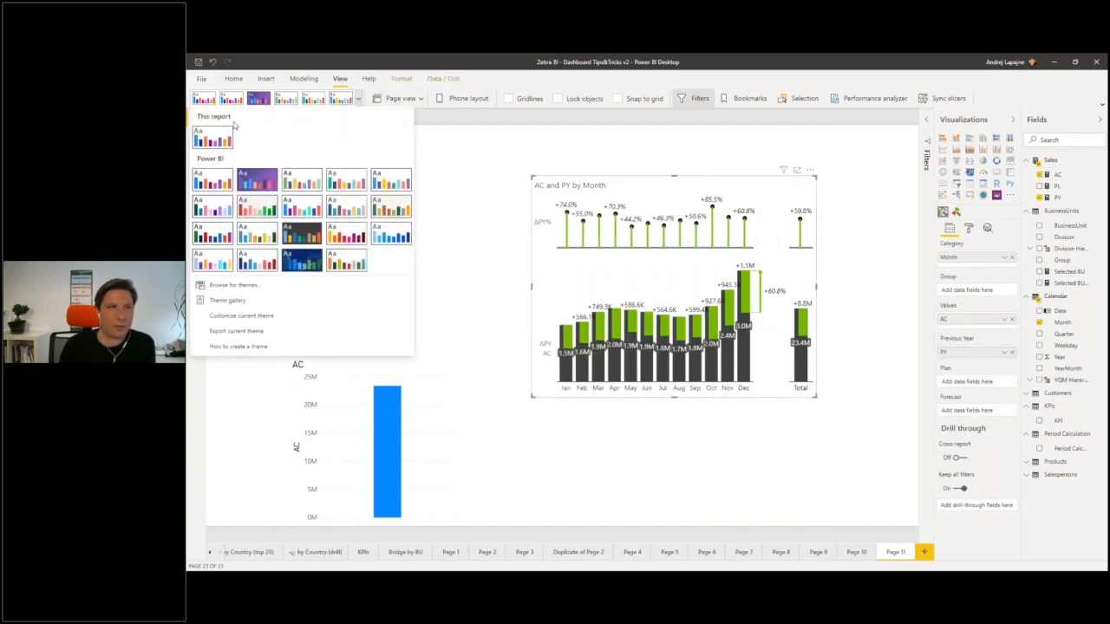
pyautogui.click(211, 180)
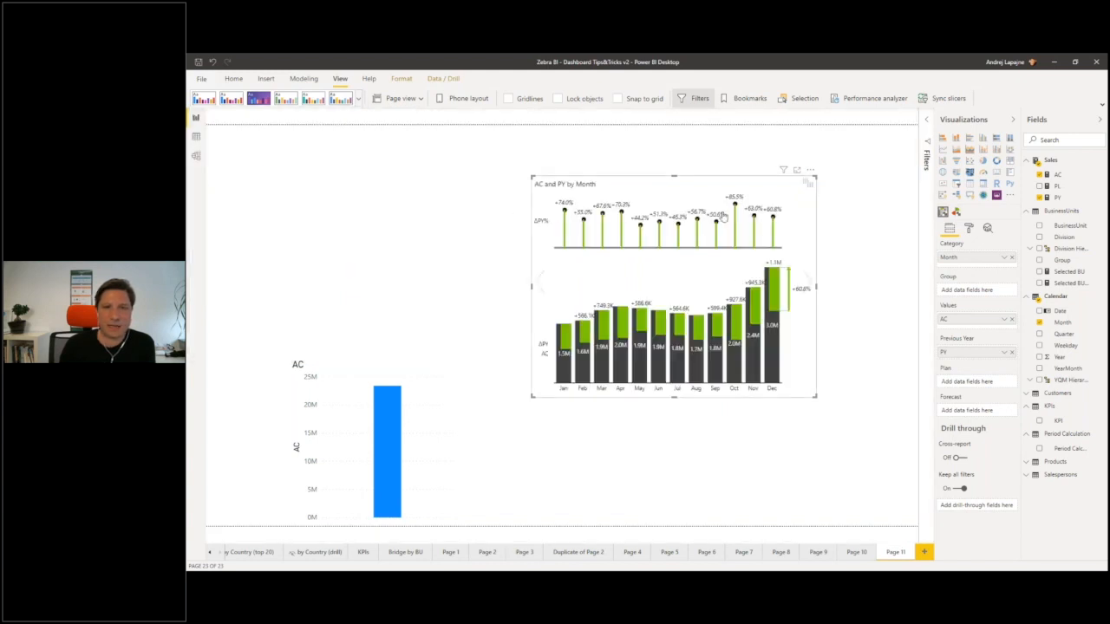
pyautogui.click(752, 312)
pyautogui.click(815, 304)
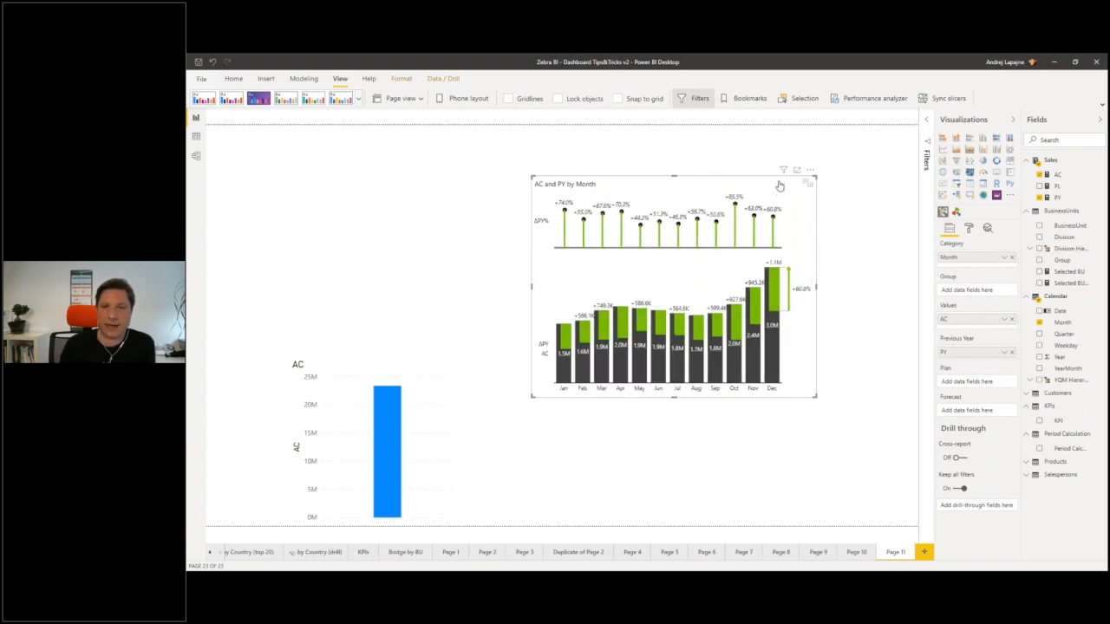
# - Turn on the grand total in the monthly chart's settings and revert those chart settings to default
pyautogui.click(968, 227)
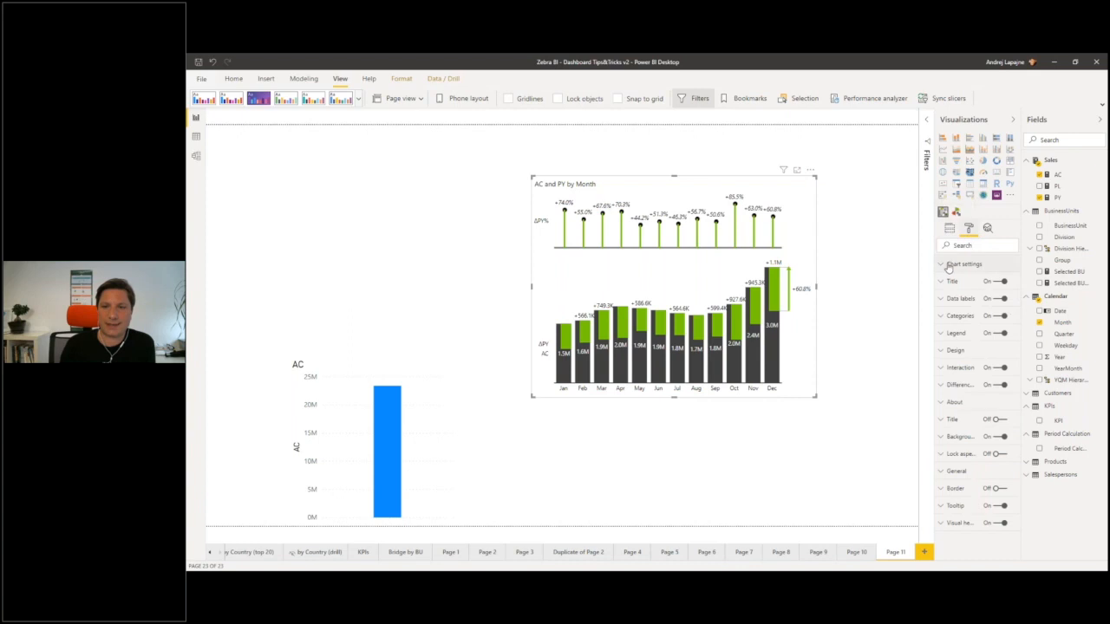
pyautogui.click(949, 265)
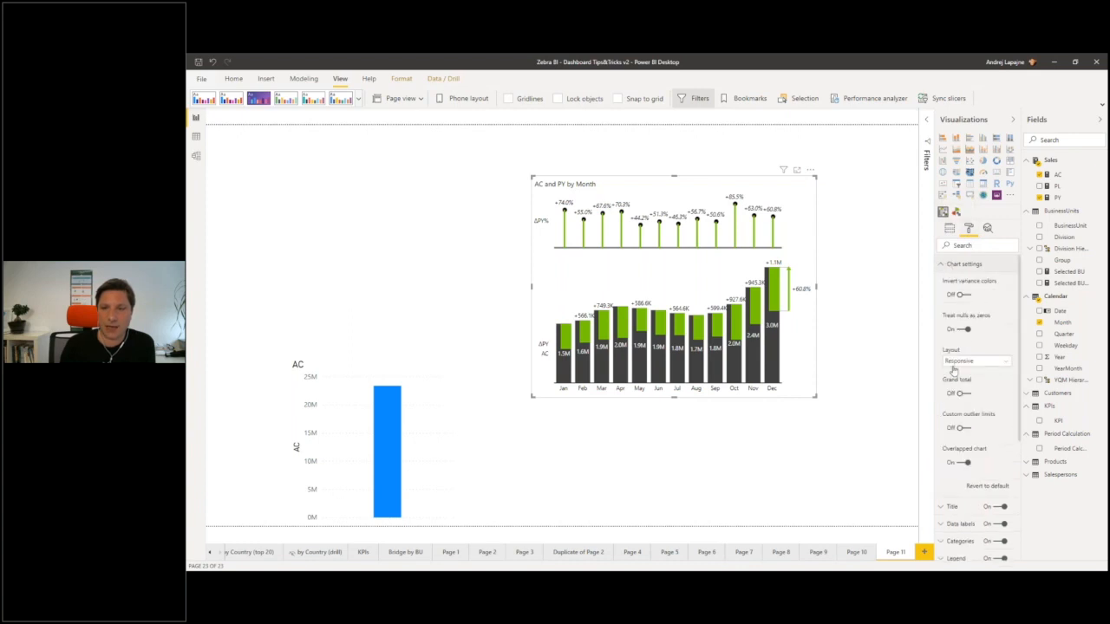
pyautogui.click(960, 394)
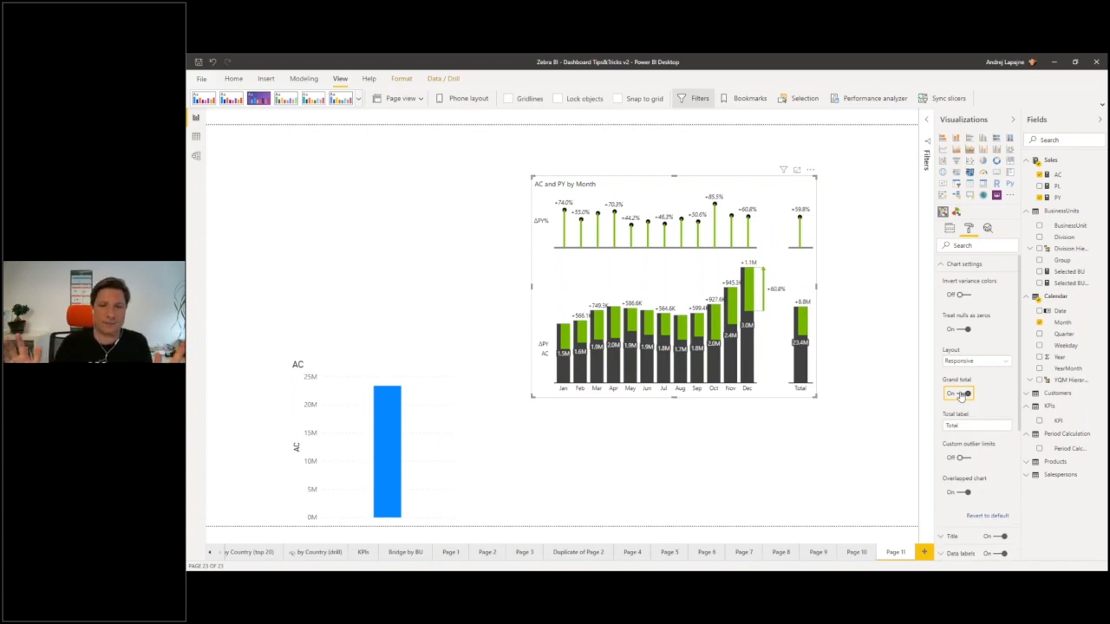
pyautogui.click(988, 515)
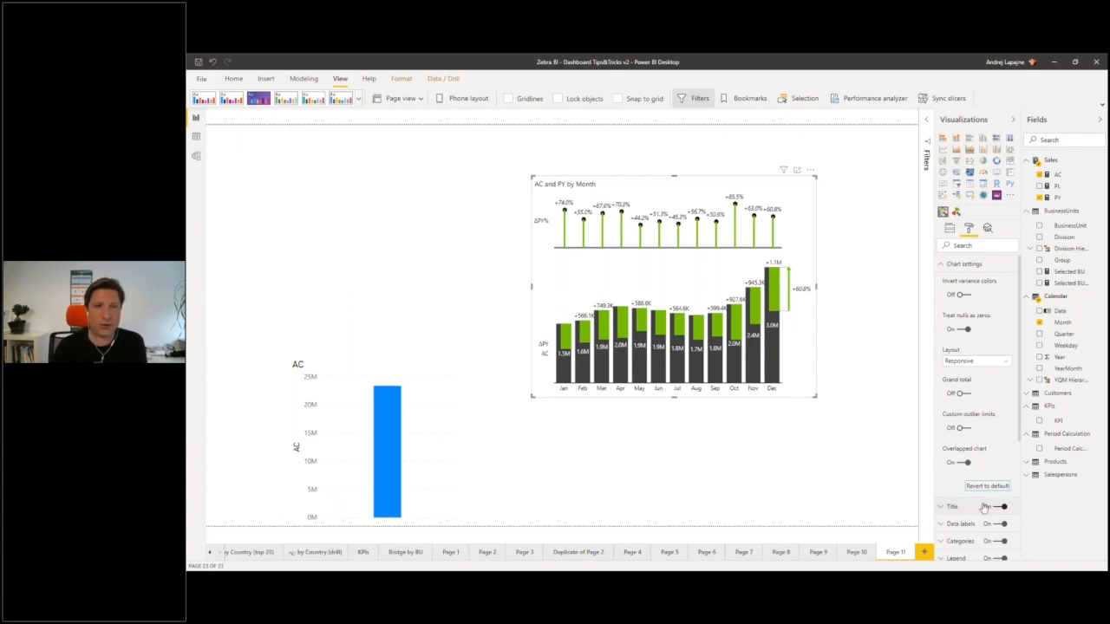
# - Switch to Visual Studio Code and examine the invert and showGrandTotal properties under chartSettings in the waterfall section of My theme (classic).json
pyautogui.hotkey('alt', 'Tab')
pyautogui.click(353, 310)
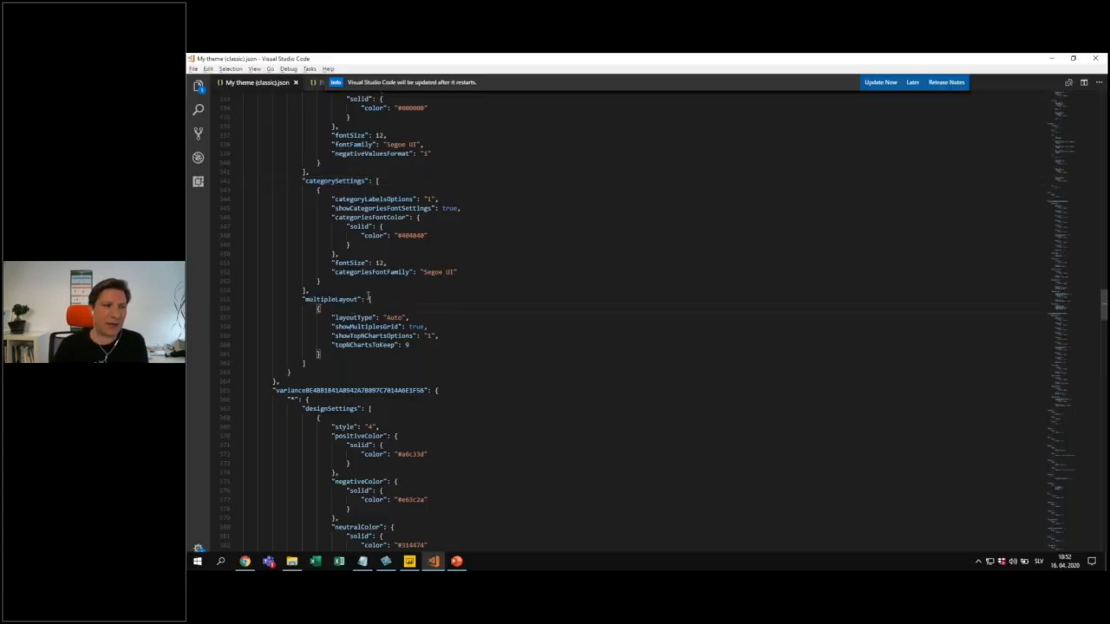
pyautogui.scroll(12, 353, 309)
pyautogui.scroll(15, 372, 296)
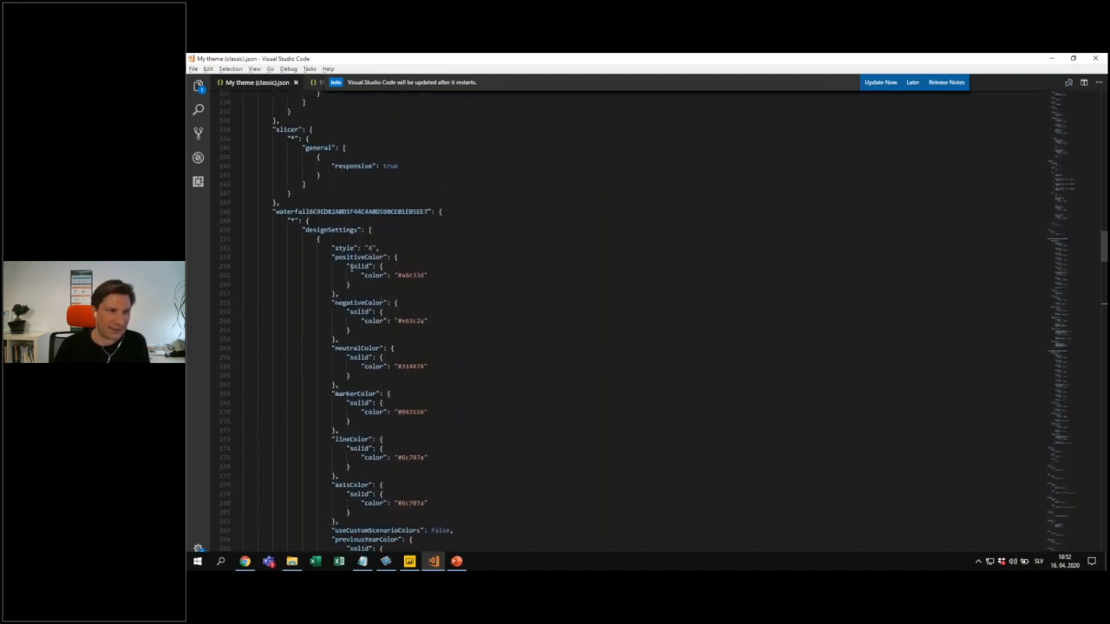
pyautogui.scroll(-10, 351, 270)
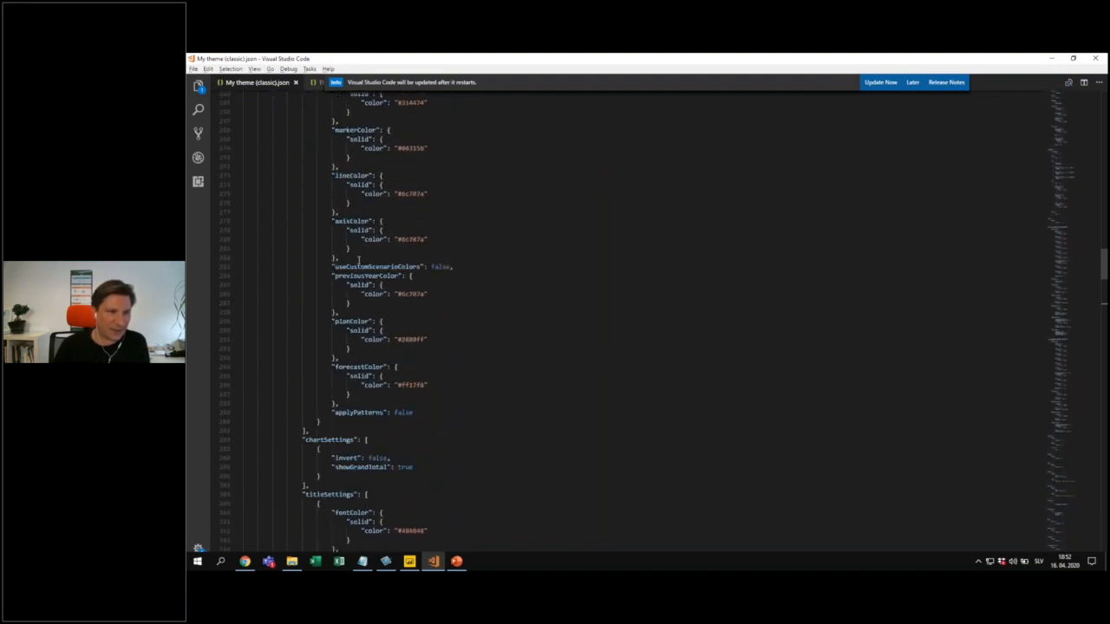
pyautogui.scroll(-5, 368, 304)
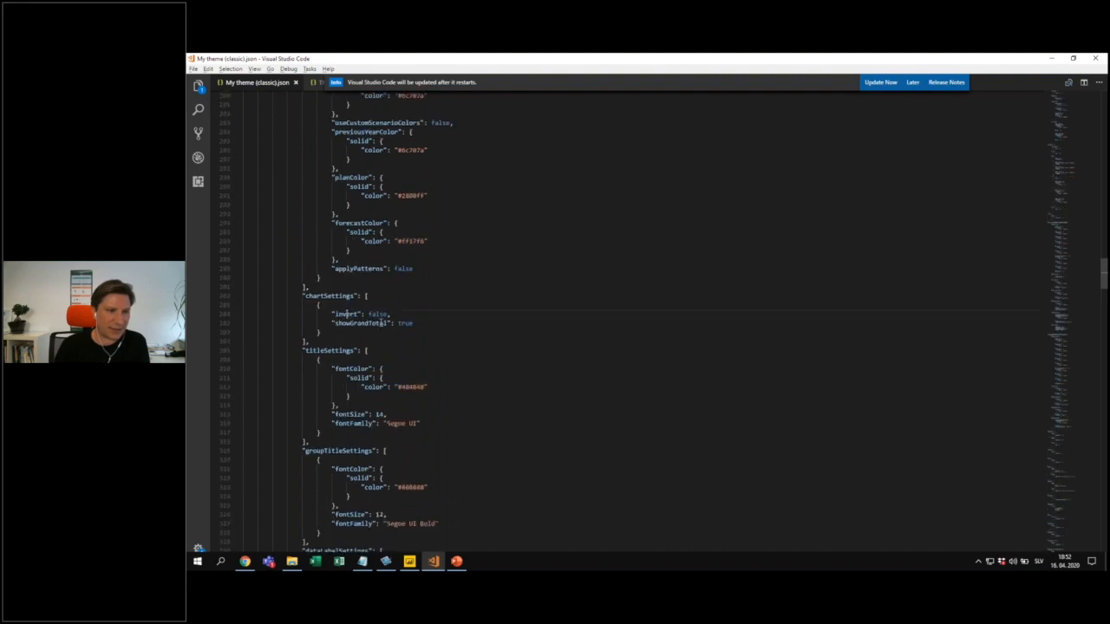
pyautogui.click(380, 315)
pyautogui.click(365, 323)
pyautogui.click(397, 323)
pyautogui.click(411, 298)
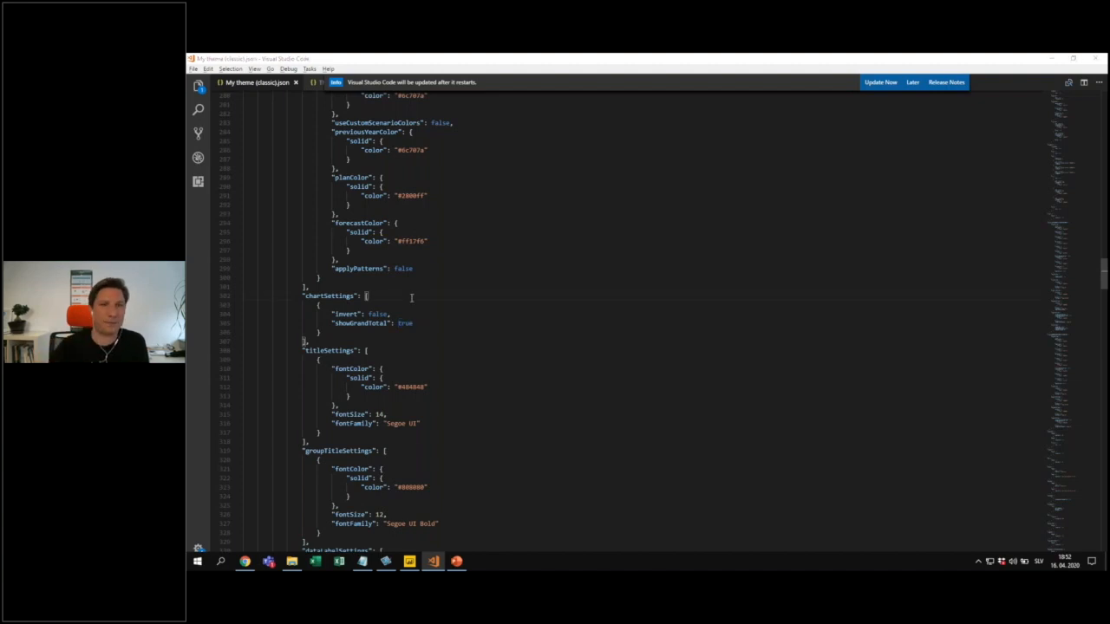
# - Switch to Power BI Desktop and import the report theme My theme (classic).json again
pyautogui.hotkey('alt', 'Tab')
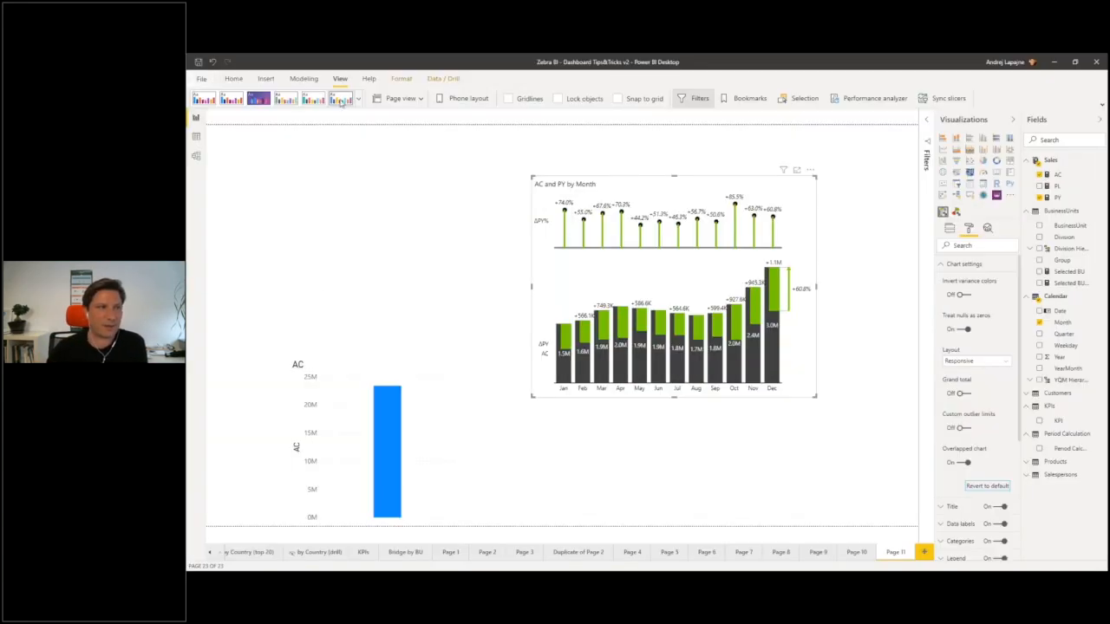
pyautogui.click(358, 101)
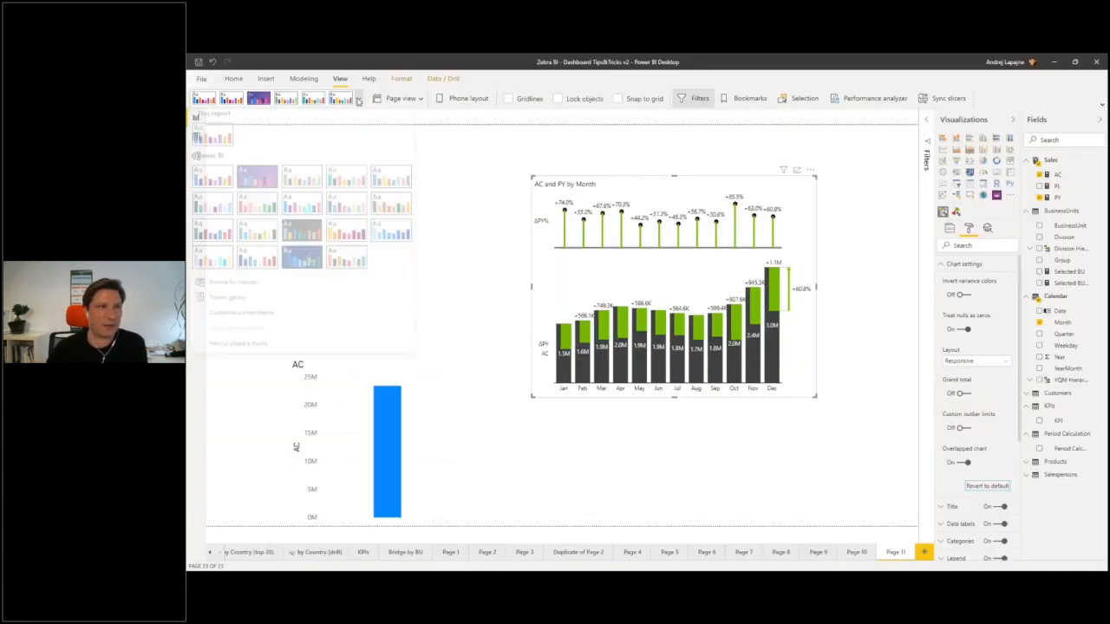
pyautogui.click(236, 286)
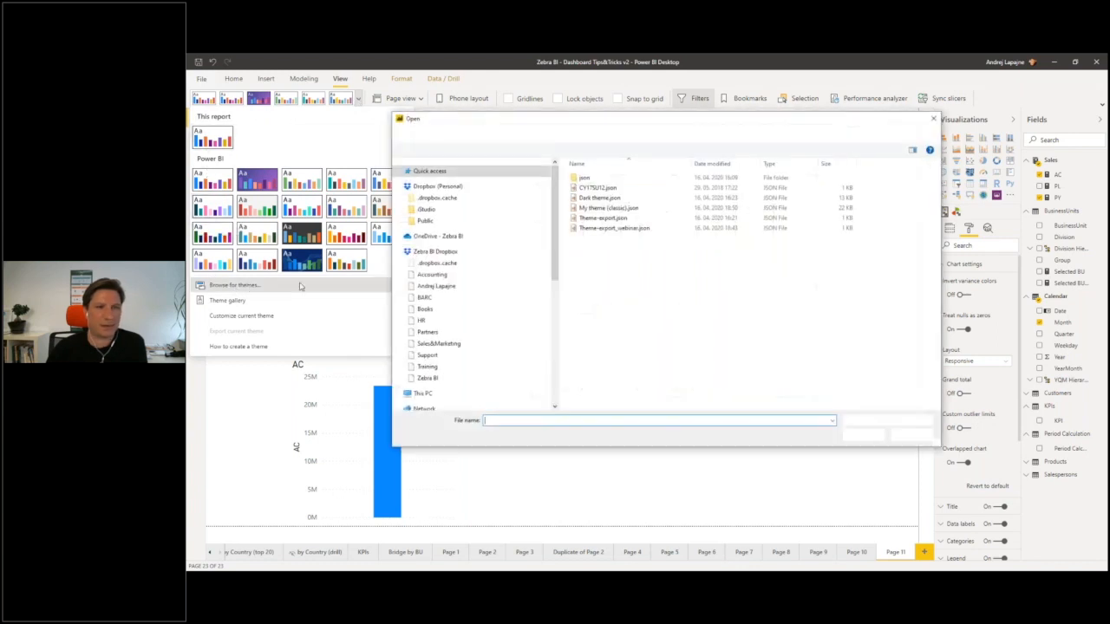
pyautogui.click(614, 210)
pyautogui.doubleClick(614, 212)
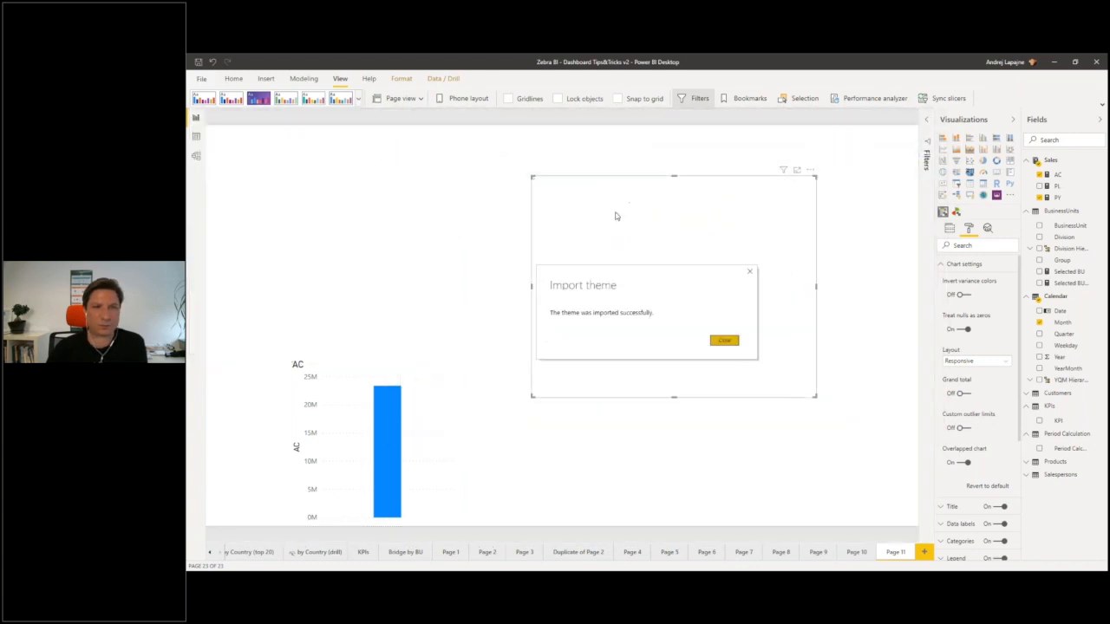
pyautogui.click(737, 339)
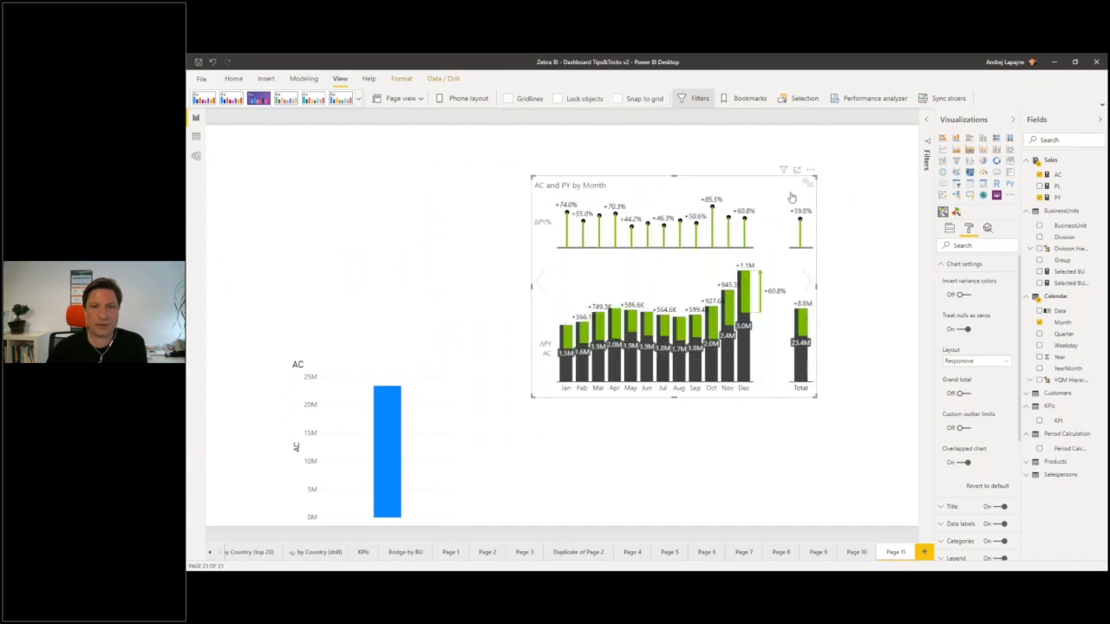
# - Move the AC and PY by Month chart above the AC column chart and turn off its grand total
pyautogui.moveTo(811, 174); pyautogui.dragTo(543, 149)
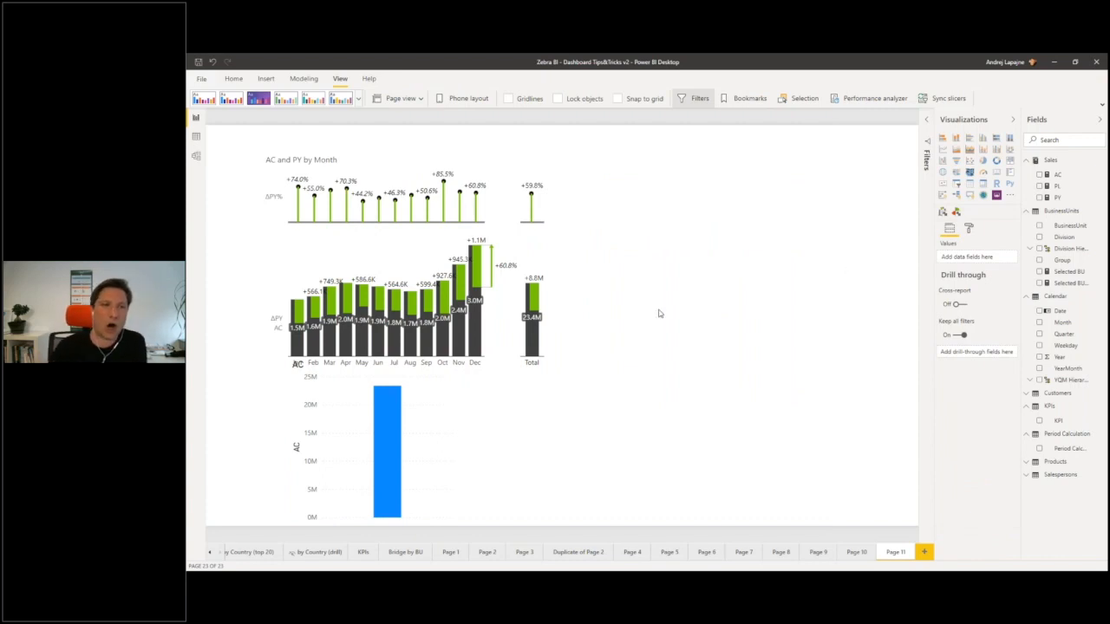
pyautogui.click(498, 152)
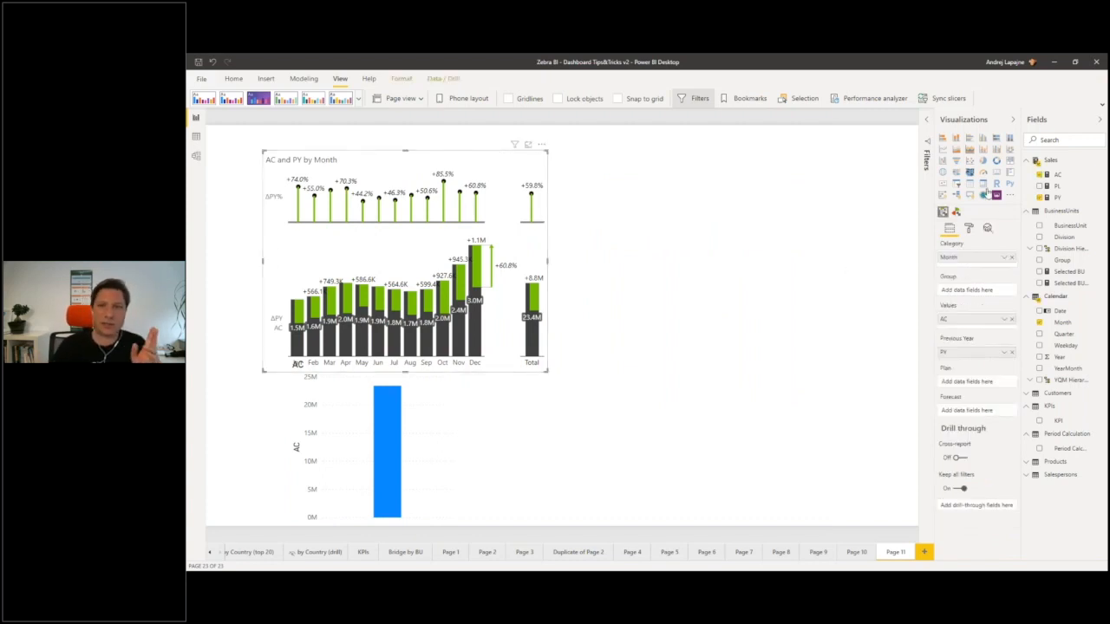
pyautogui.click(969, 228)
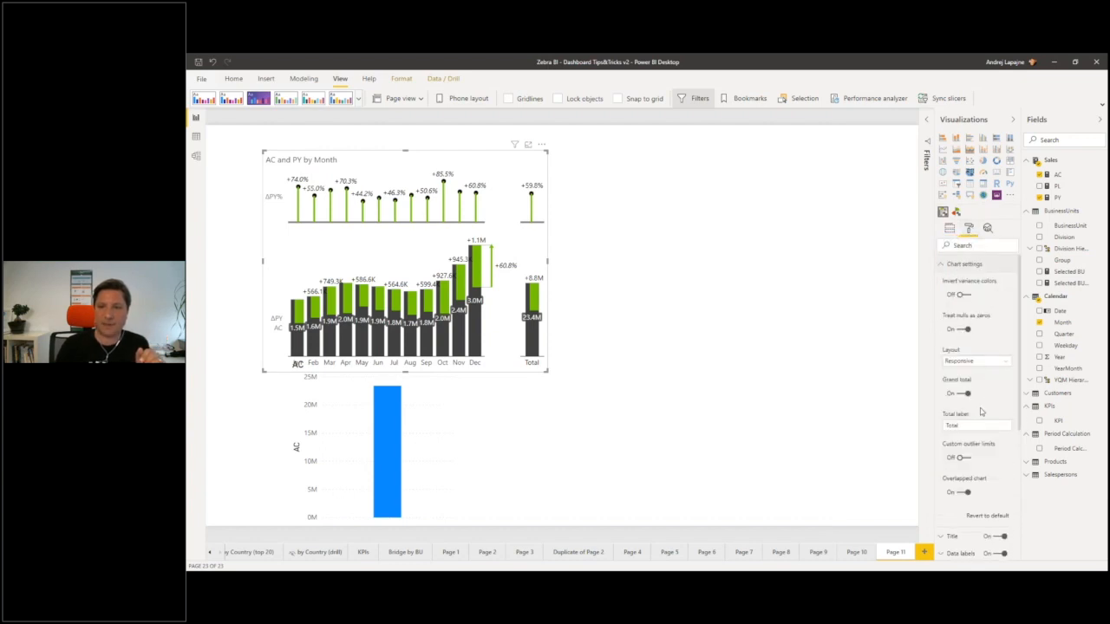
pyautogui.click(968, 394)
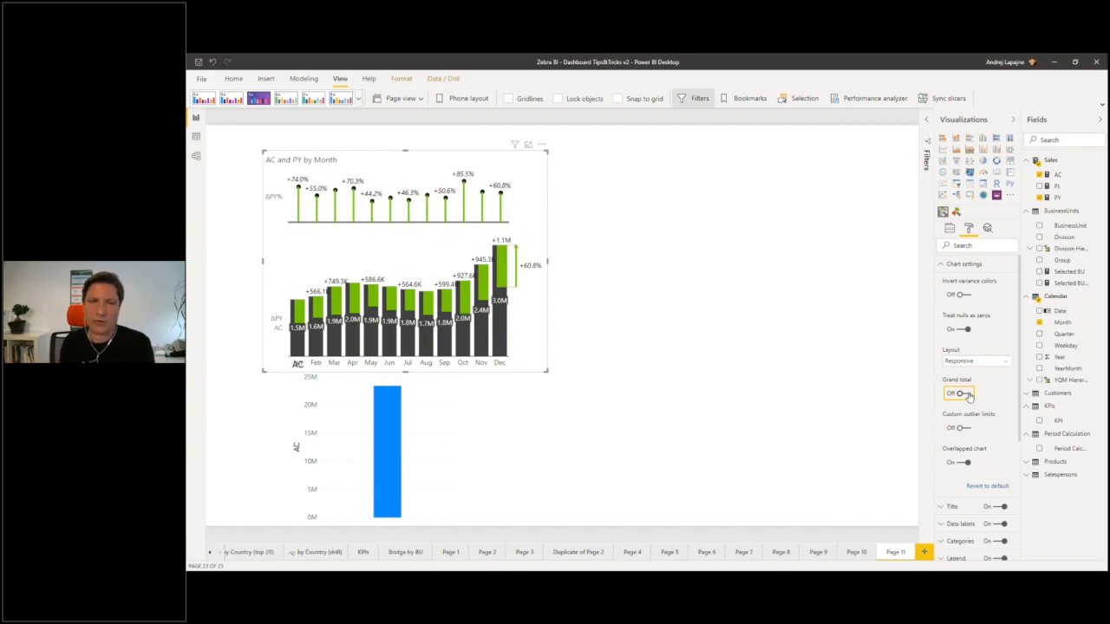
pyautogui.click(646, 236)
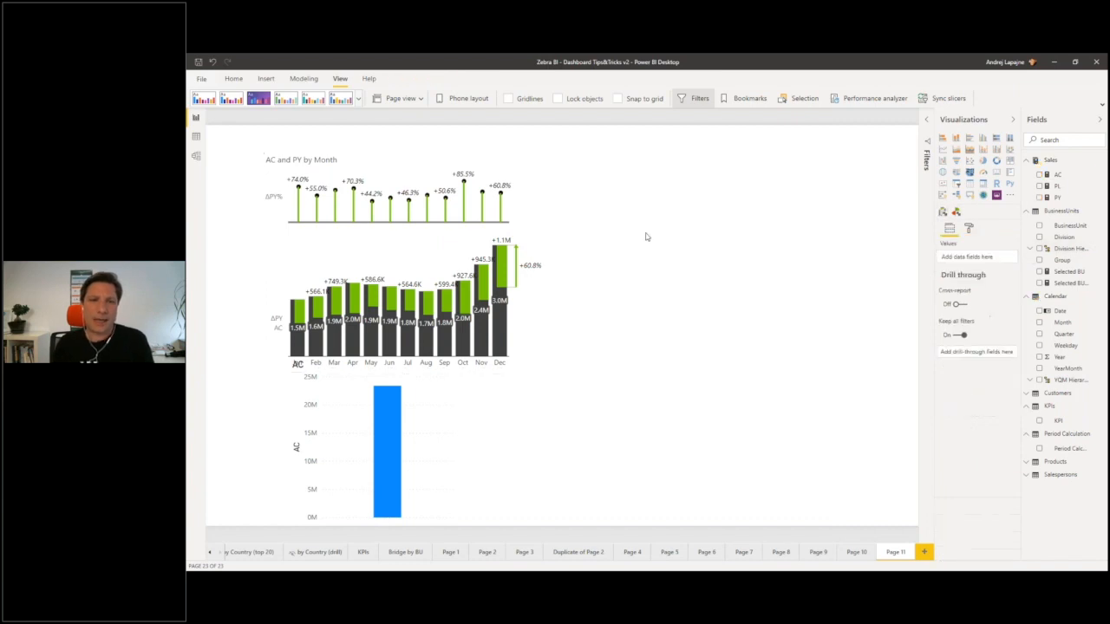
# - Review Page 1, the business unit KPI page and the AC vs Plan page under the imported theme
pyautogui.click(450, 553)
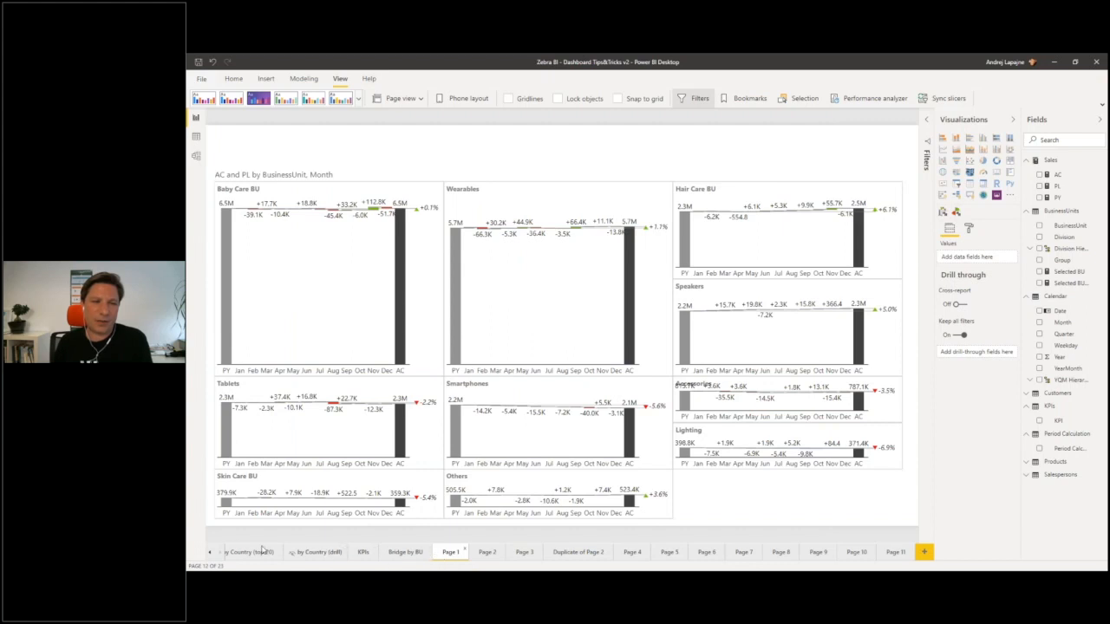
pyautogui.click(210, 555)
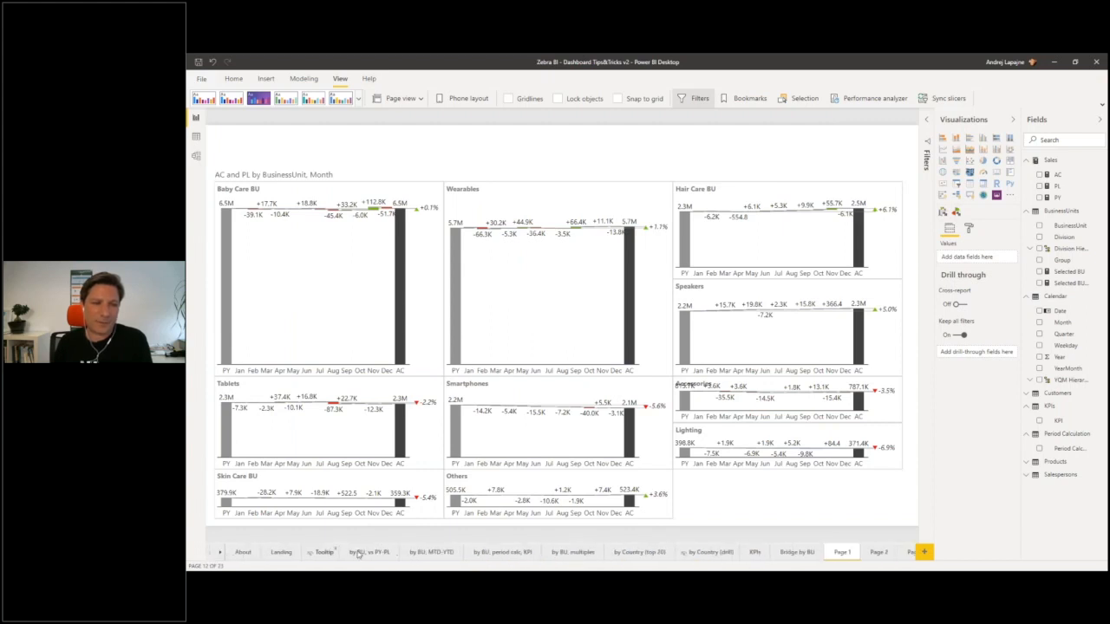
pyautogui.click(492, 555)
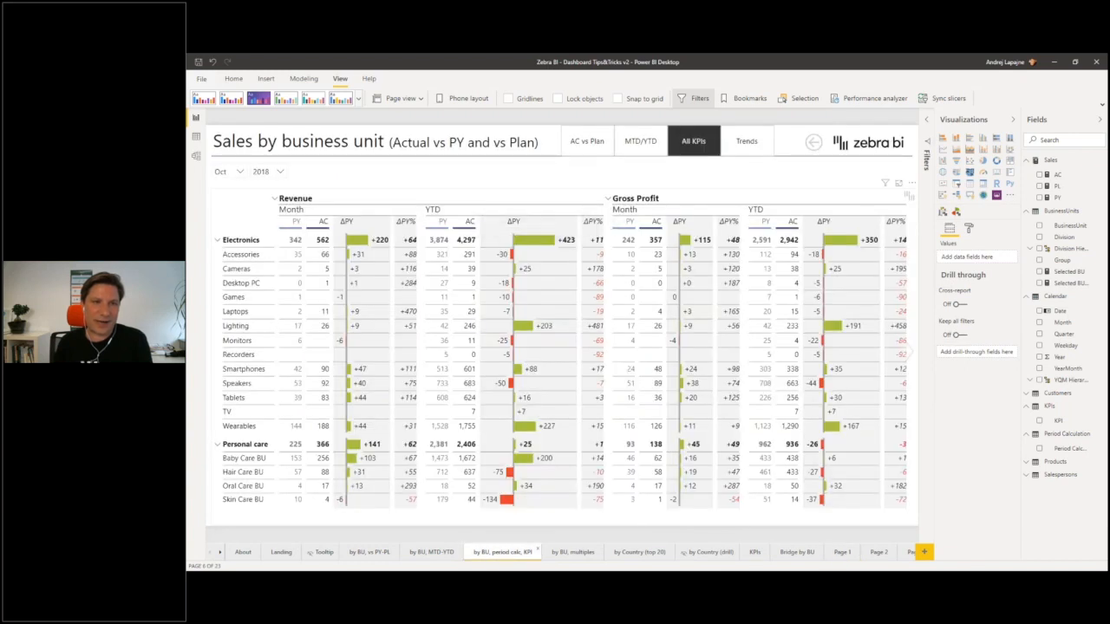
pyautogui.click(588, 143)
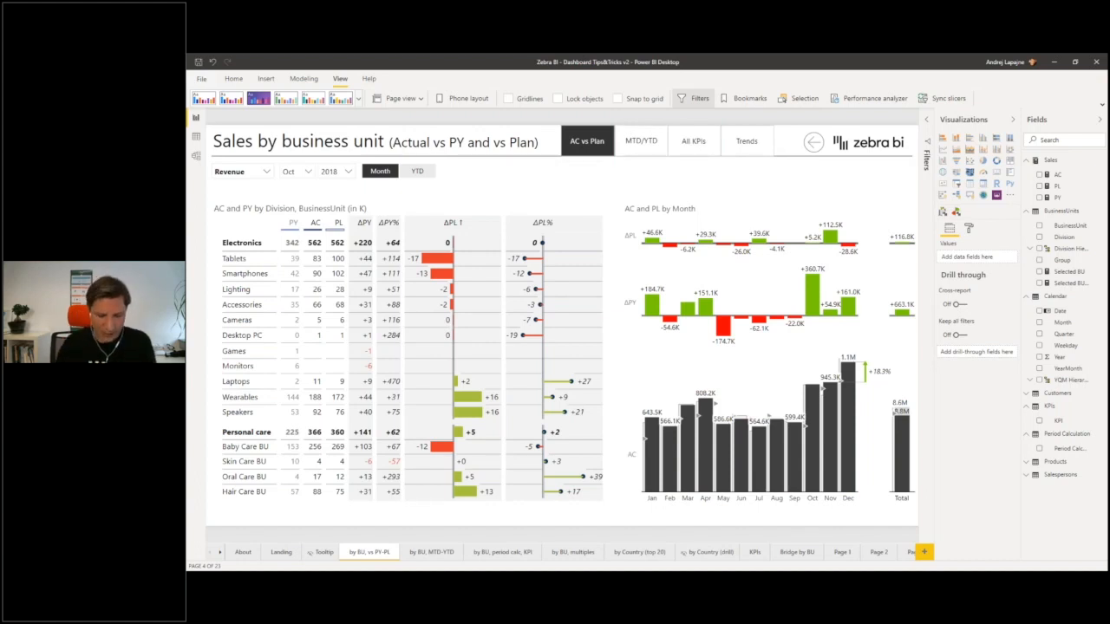
# - Save the report as the Power BI template Zebra BI - Dashboard Tips&Tricks v2.pbit with the description Zebra BI Report template
pyautogui.click(202, 80)
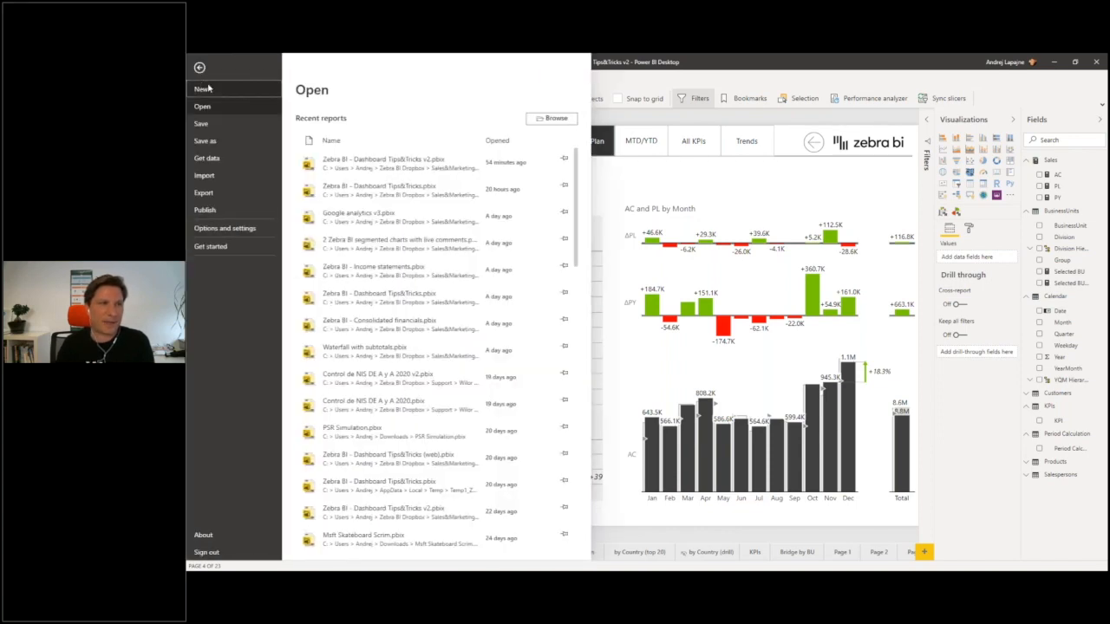
pyautogui.click(206, 141)
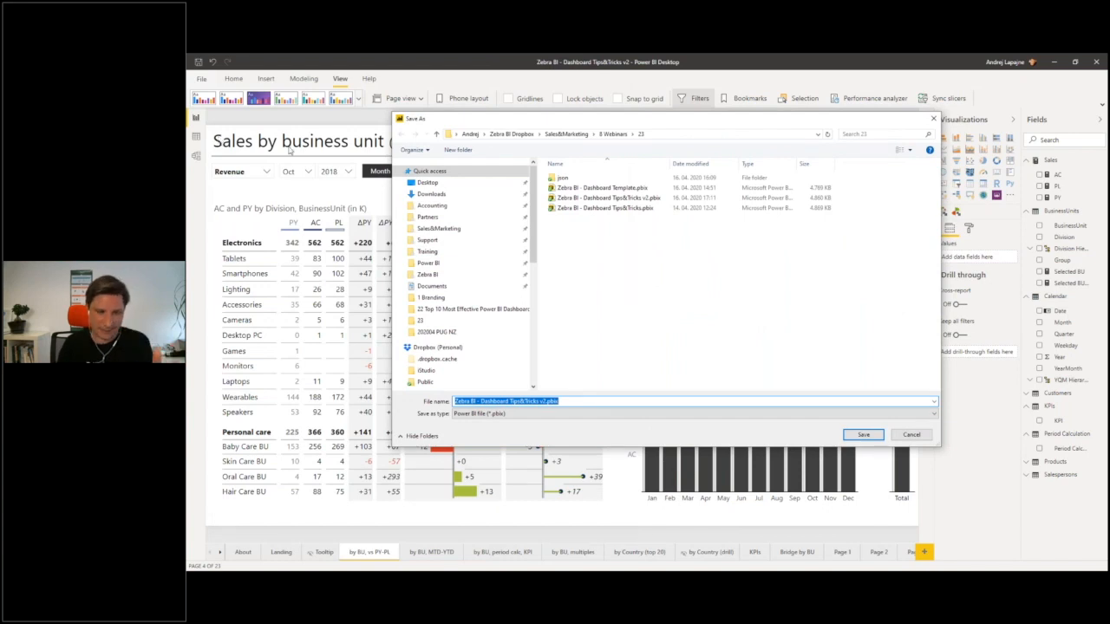
pyautogui.press('End')
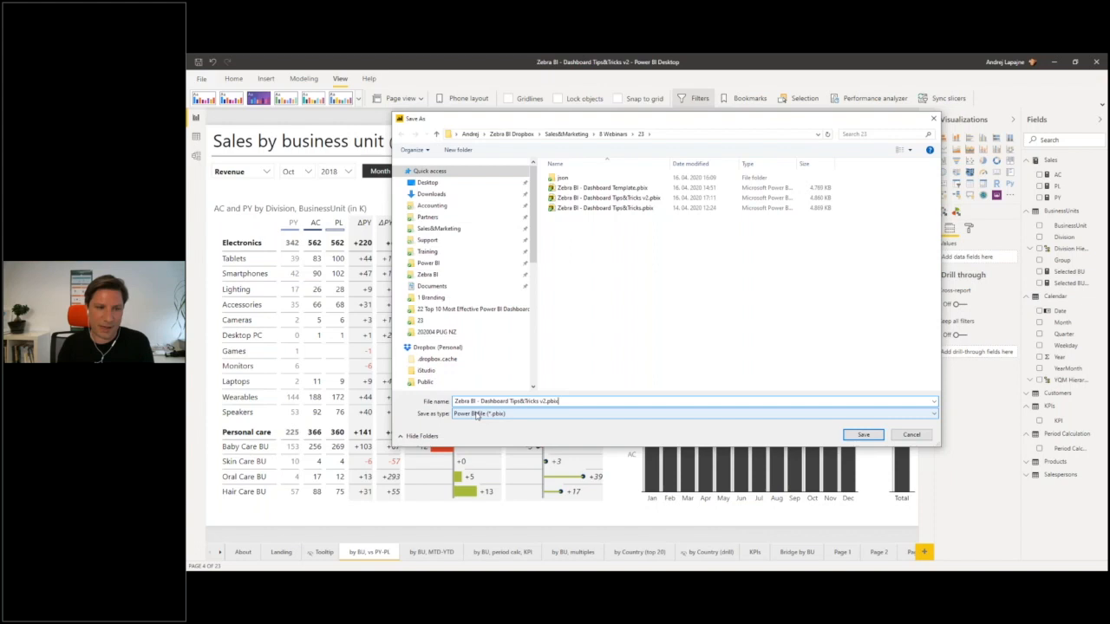
pyautogui.click(474, 415)
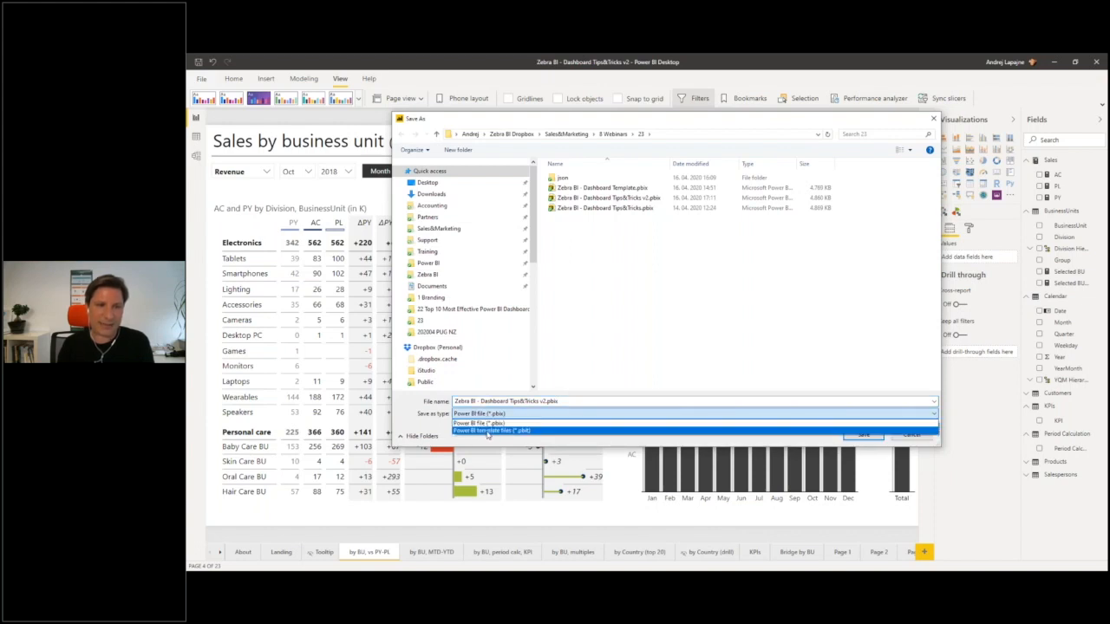
pyautogui.click(487, 431)
pyautogui.click(548, 401)
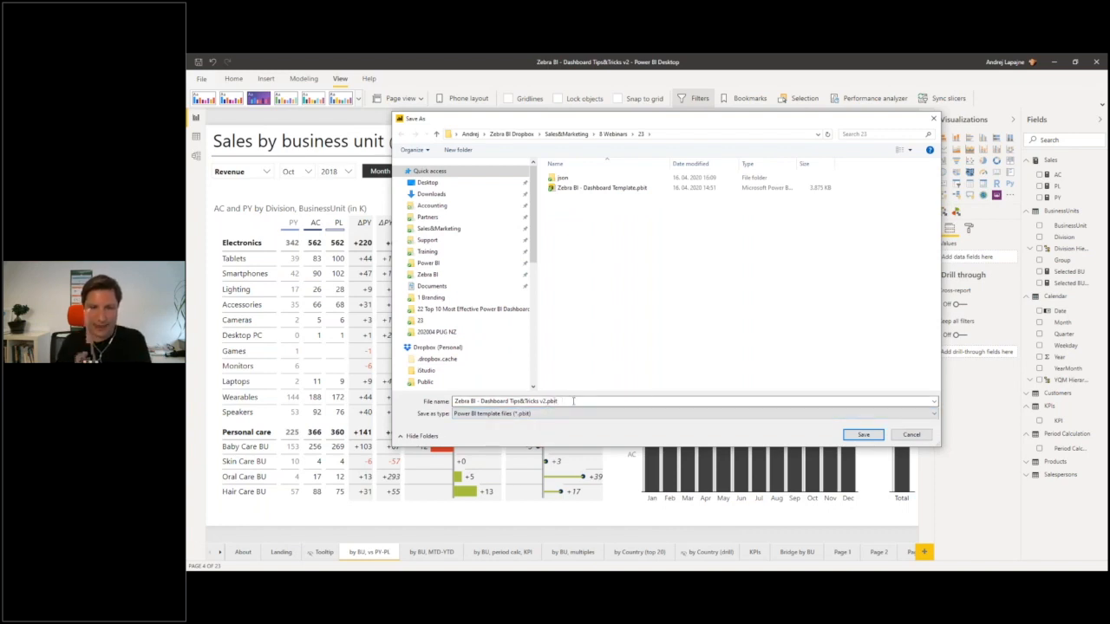
pyautogui.click(862, 436)
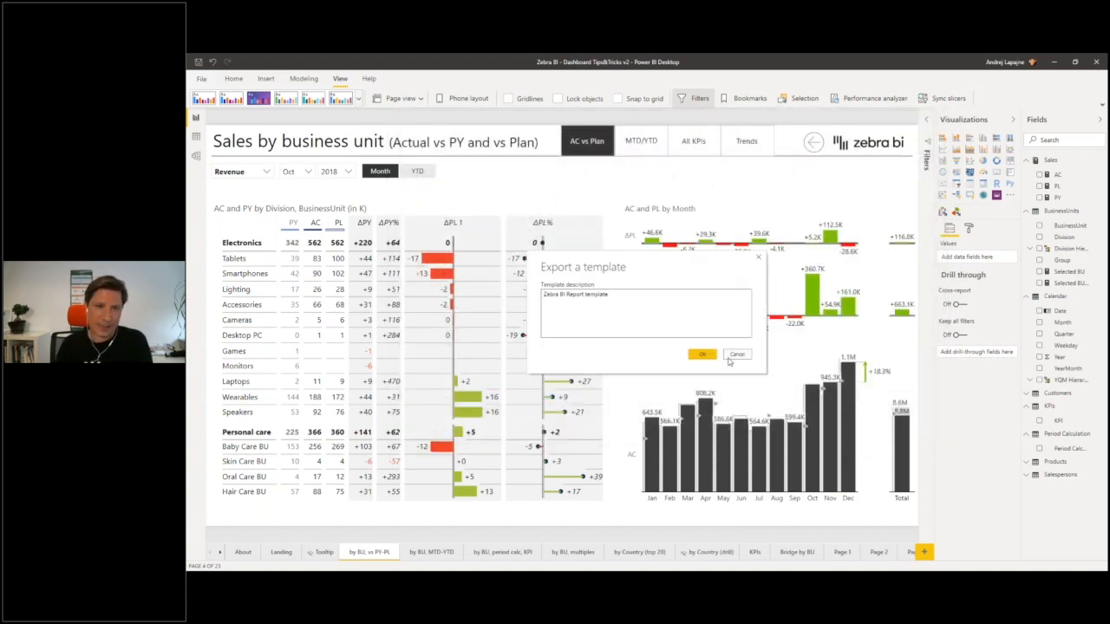
pyautogui.click(703, 354)
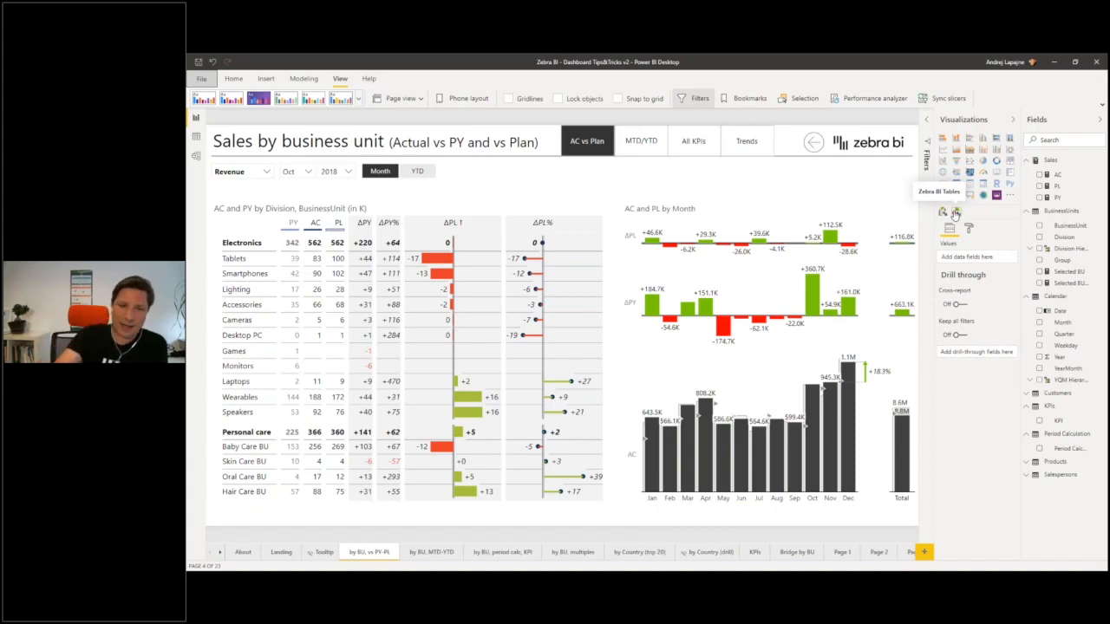
# - Switch to File Explorer and open Zebra BI - Dashboard Template.pbit from folder 23 as a new report
pyautogui.hotkey('alt', 'Tab')
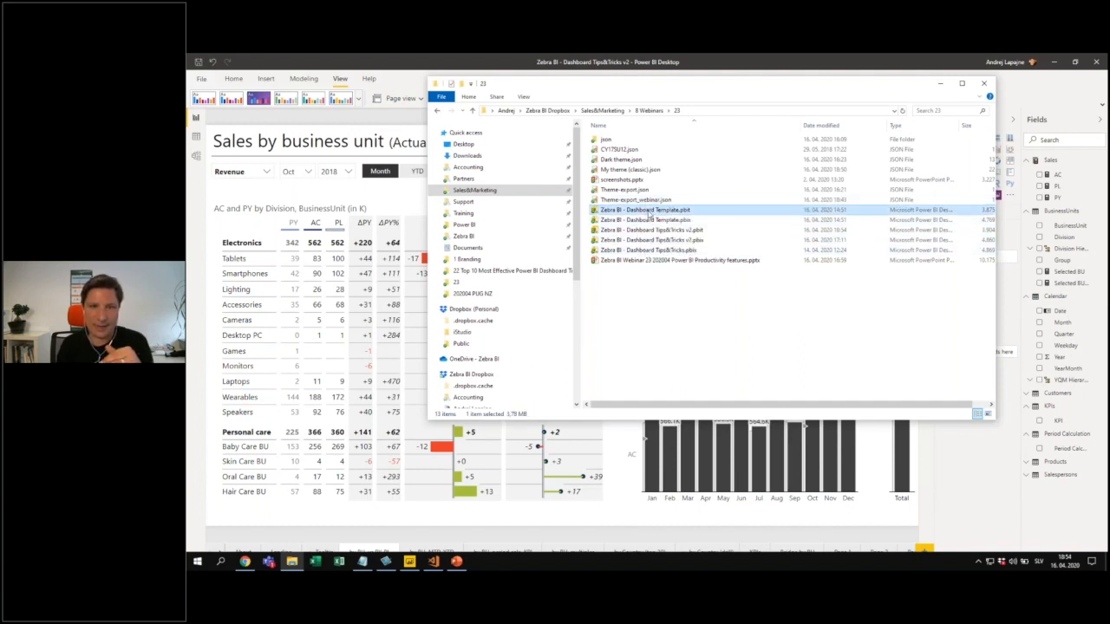
pyautogui.click(636, 212)
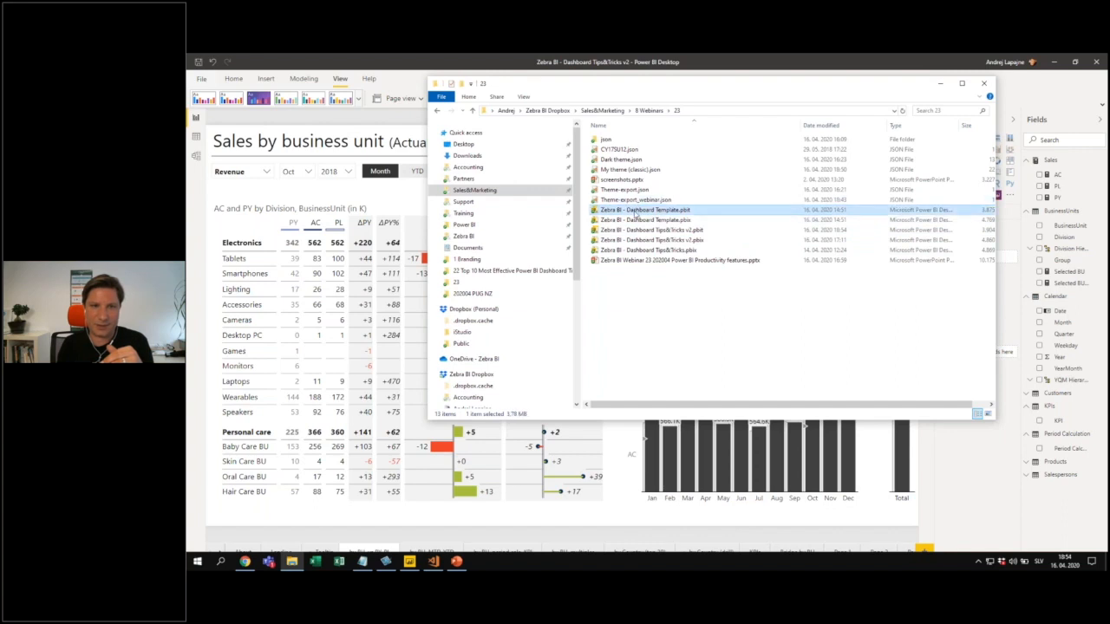
pyautogui.doubleClick(657, 214)
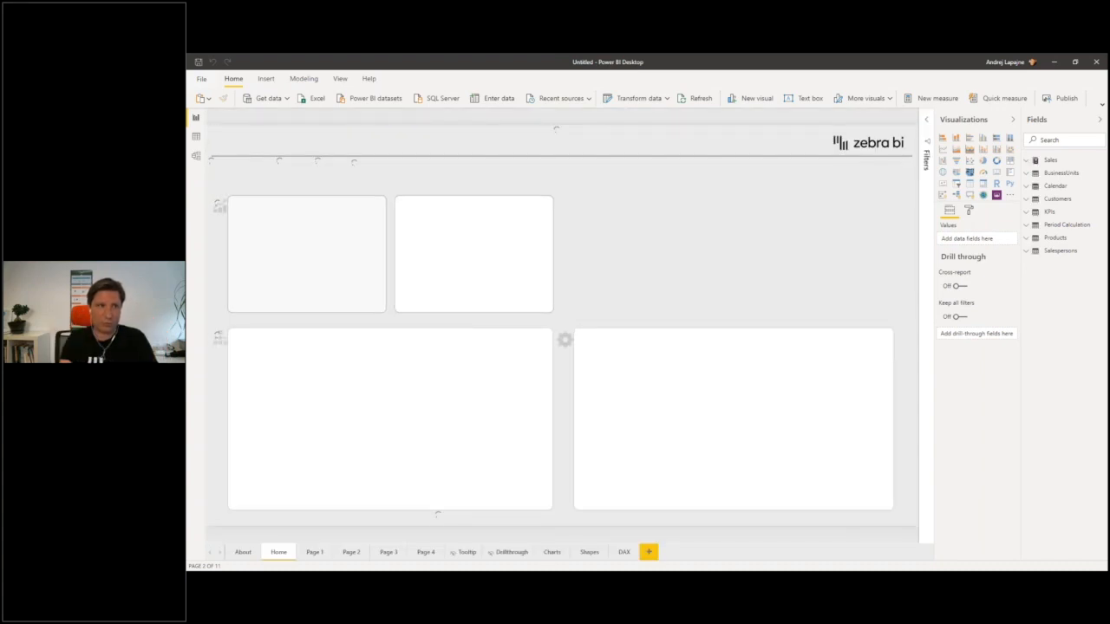
# - Examine the new report's data model with its table relationships, and the Zebra BI Sales dashboard on the Home page
pyautogui.click(196, 156)
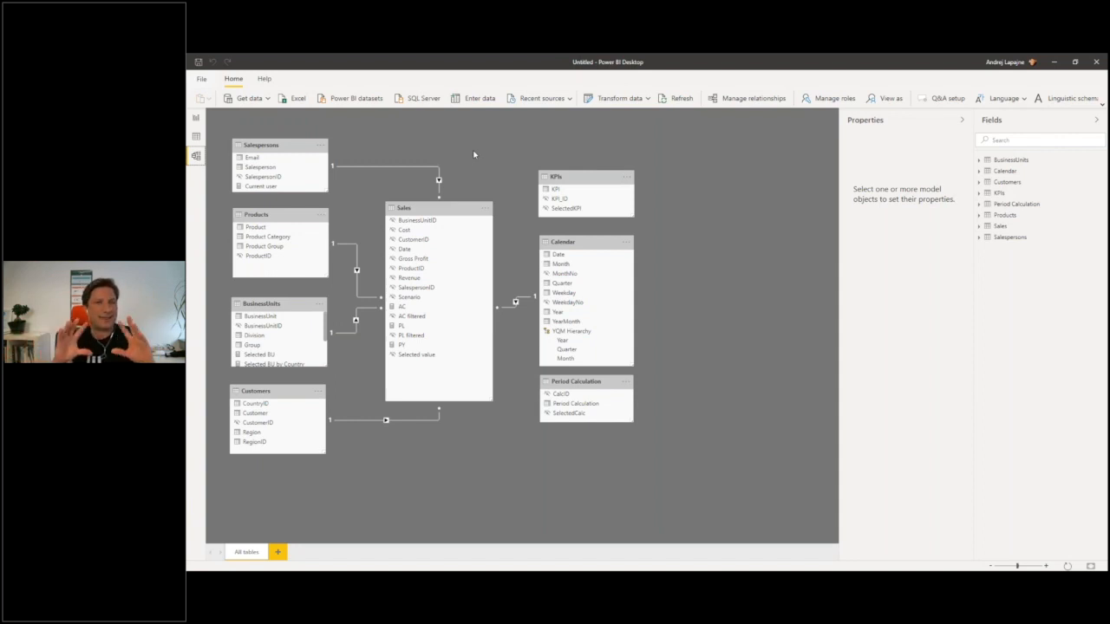
pyautogui.click(192, 121)
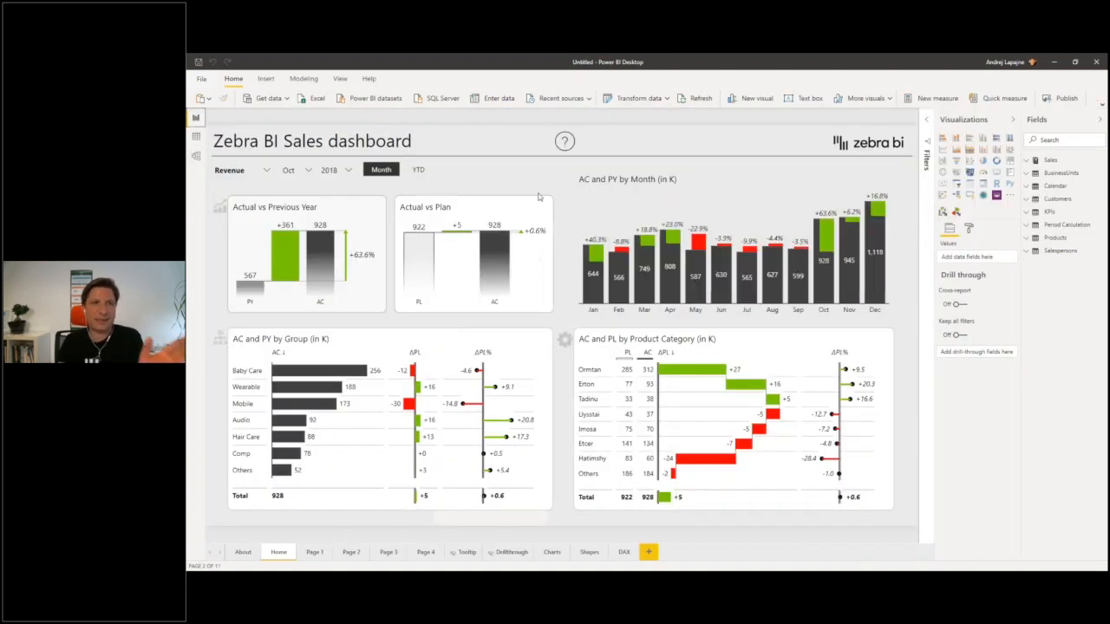
pyautogui.click(780, 144)
pyautogui.click(788, 164)
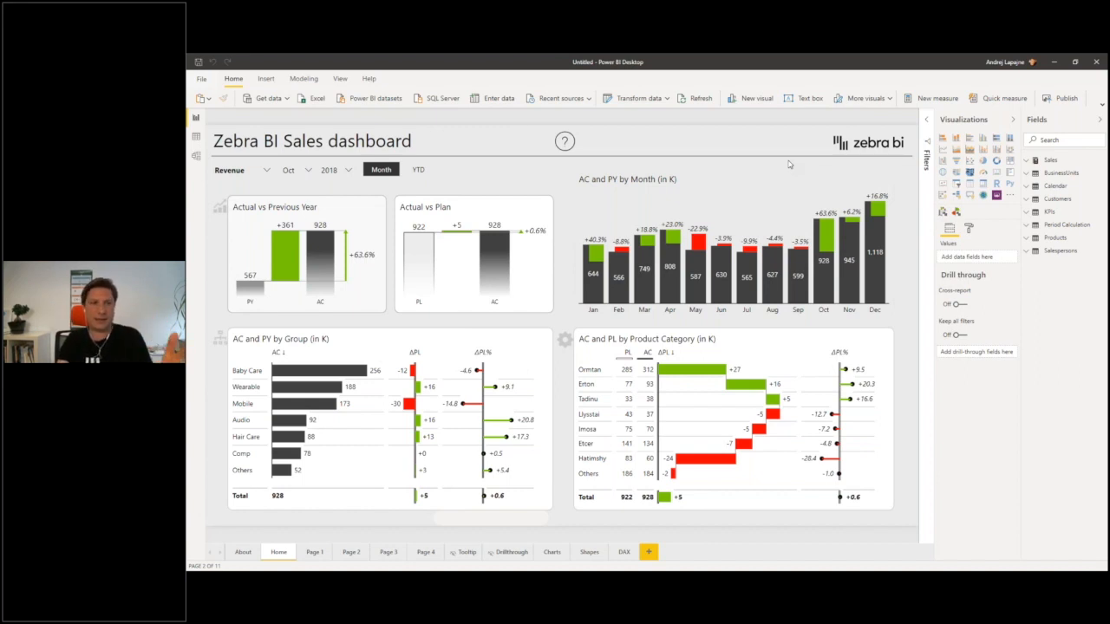
pyautogui.click(196, 156)
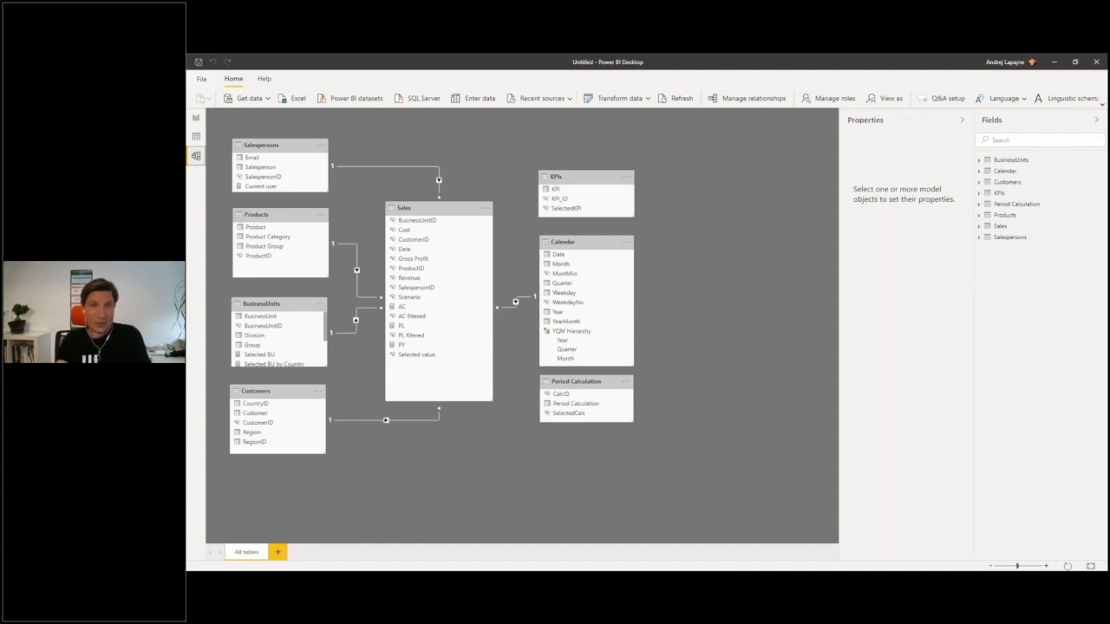
# - Switch to the full-screen Zebra BI - Dashboard Tips&Tricks v2 report on the by BU, multiples page
pyautogui.hotkey('alt', 'Tab')
pyautogui.hotkey('alt', 'Tab')
pyautogui.hotkey('alt', 'Tab')
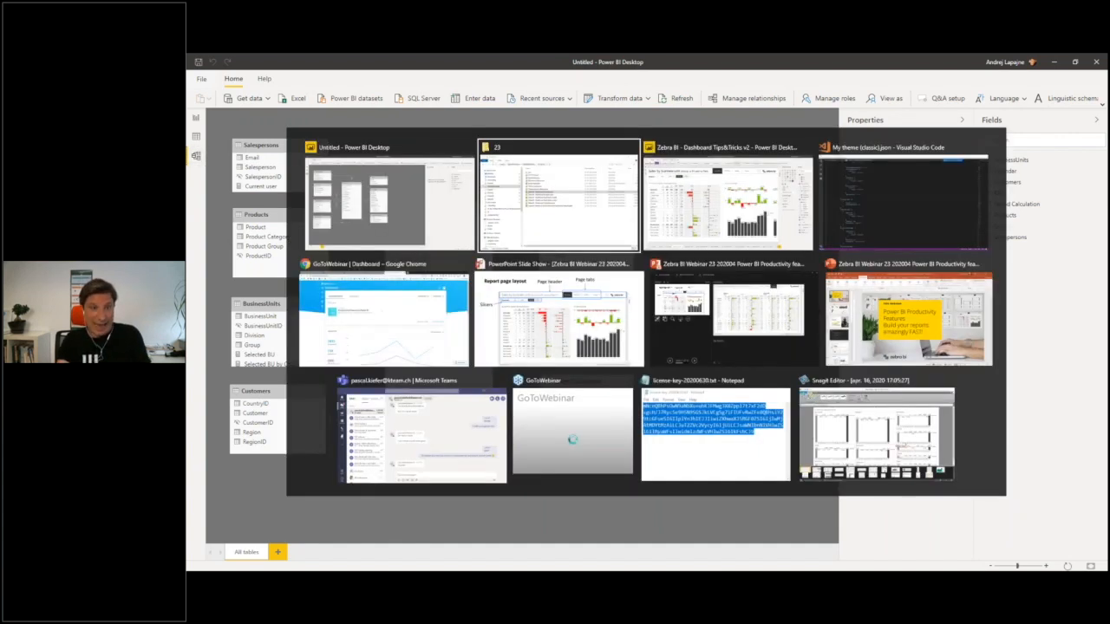
pyautogui.hotkey('alt', 'Tab')
pyautogui.hotkey('alt', 'Tab')
pyautogui.hotkey('alt', 'Tab')
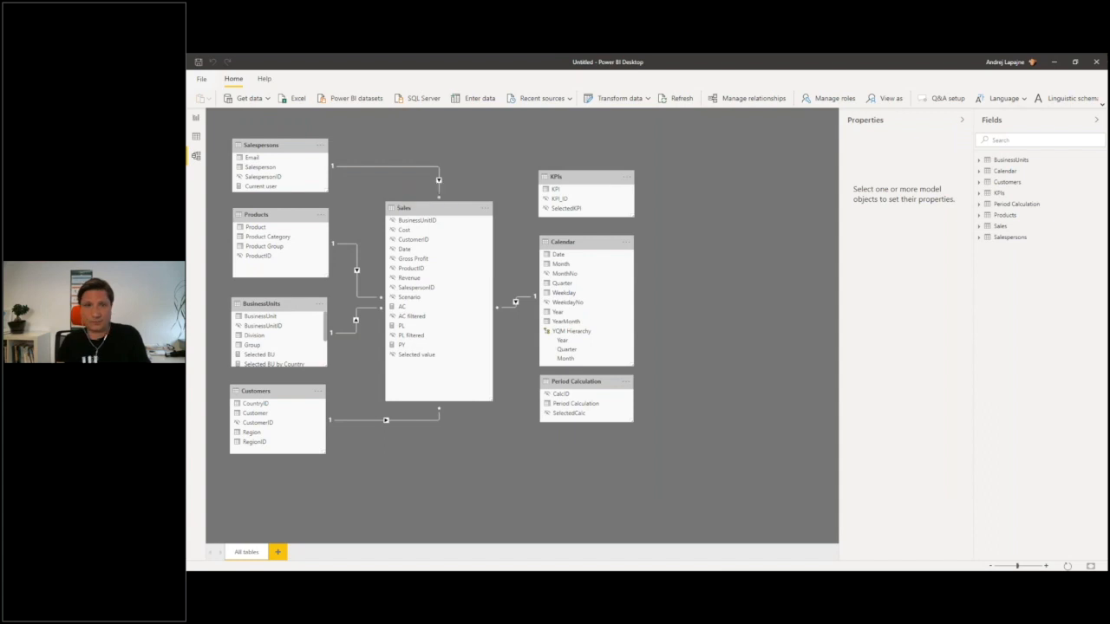
pyautogui.hotkey('alt', 'Tab')
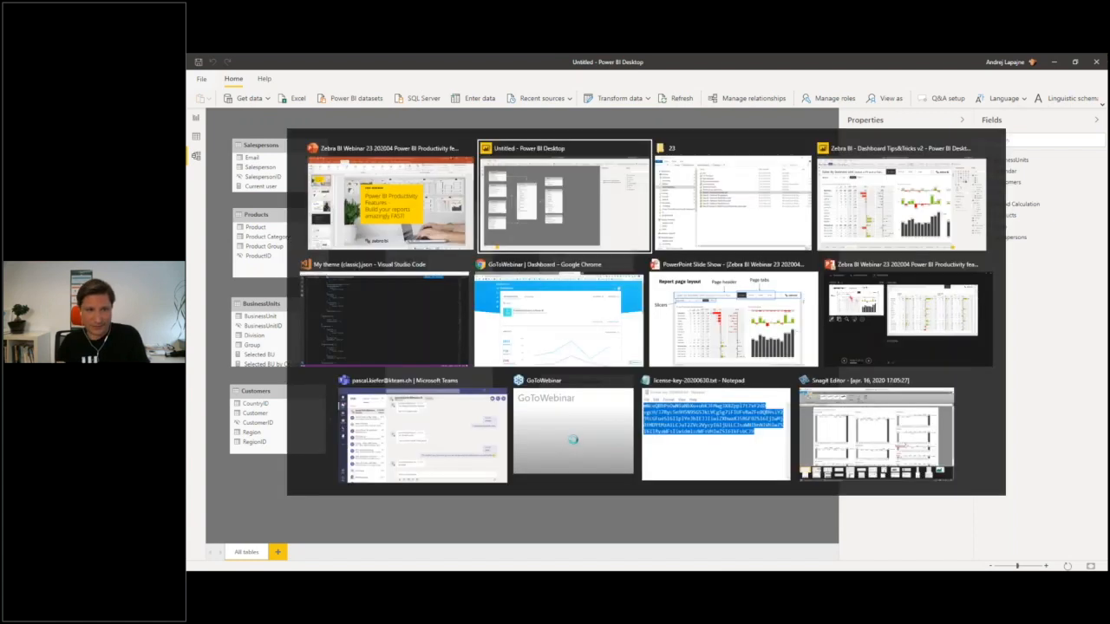
pyautogui.hotkey('alt', 'Tab')
pyautogui.hotkey('alt', 'Tab')
pyautogui.hotkey('alt', 'Tab')
pyautogui.hotkey('alt', 'Tab')
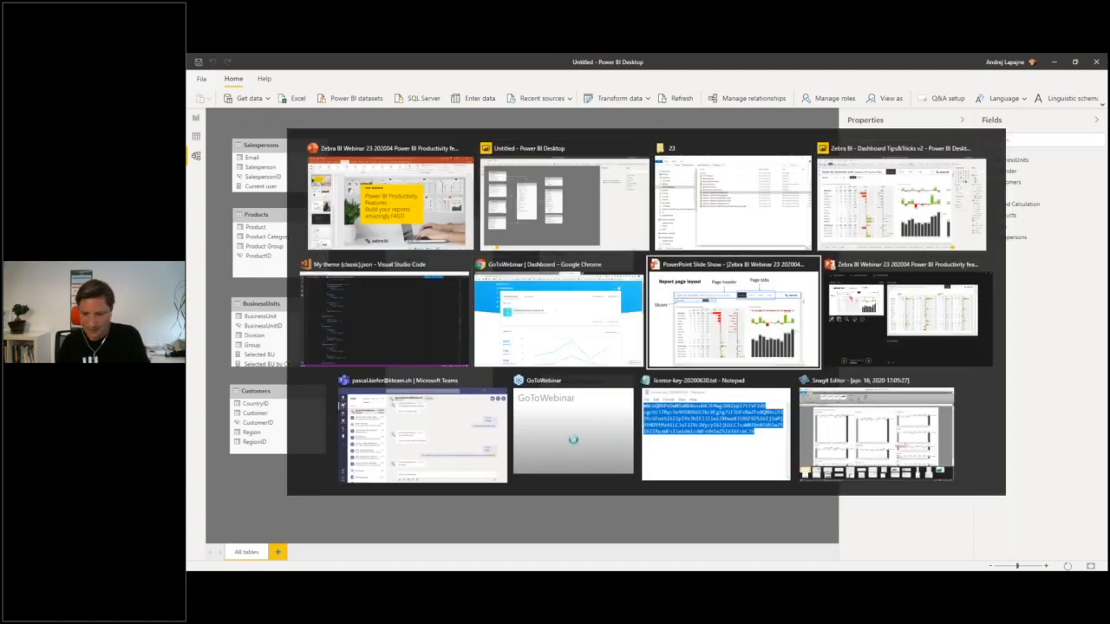
pyautogui.press('Right')
pyautogui.press('Right')
pyautogui.press('Right')
pyautogui.press('Right')
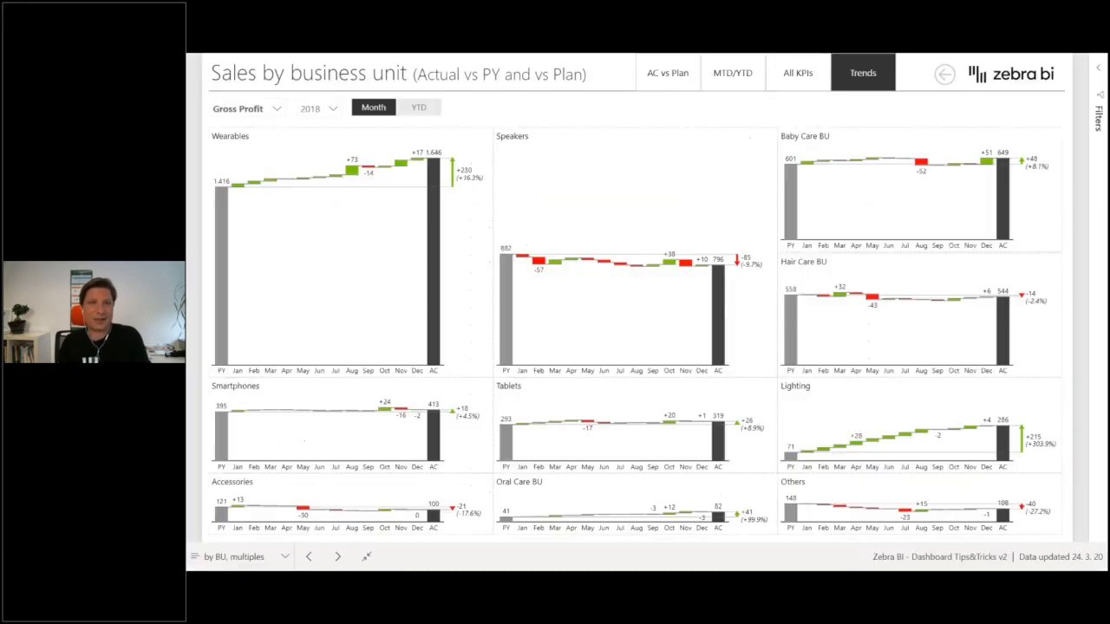
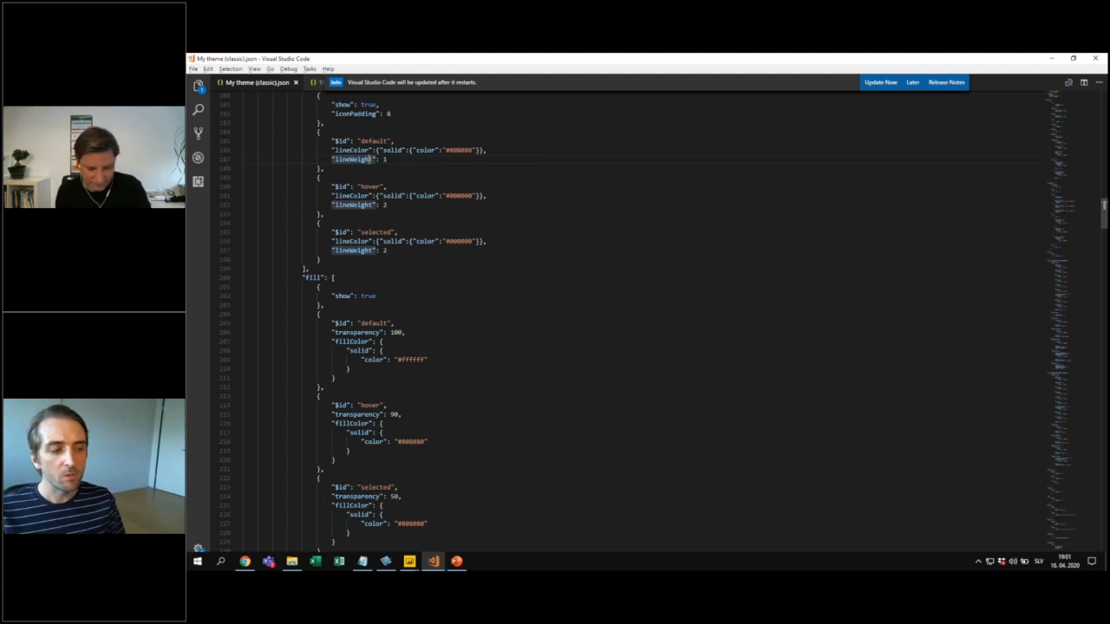
# - Switch to Chrome and show the upcoming webinar on the Zebra BI Webinars page
pyautogui.hotkey('alt', 'Tab')
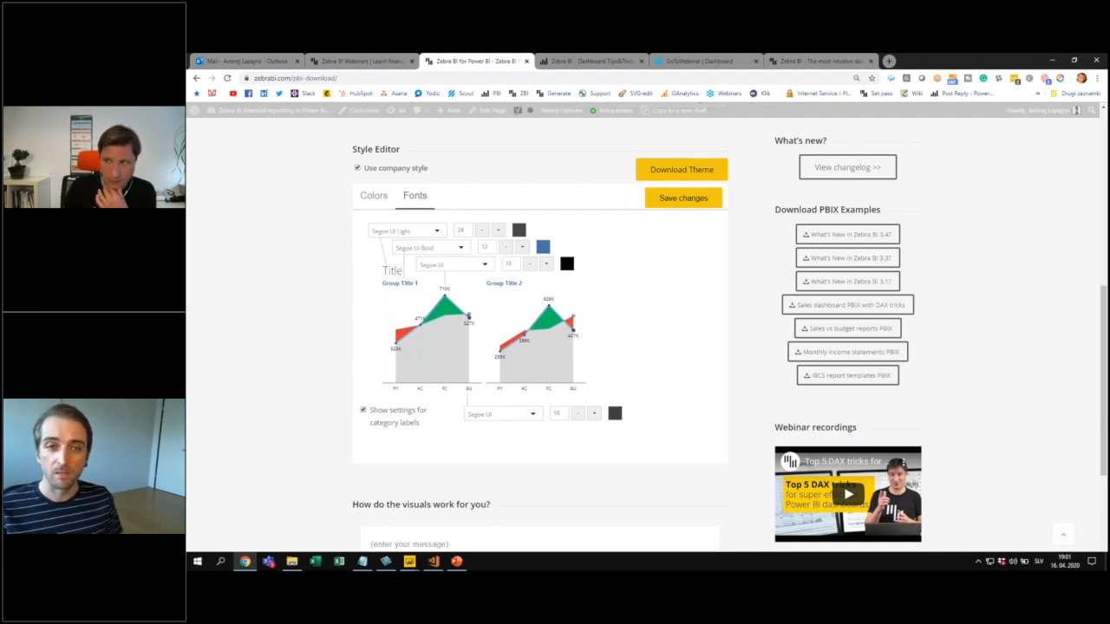
pyautogui.click(585, 62)
pyautogui.click(364, 61)
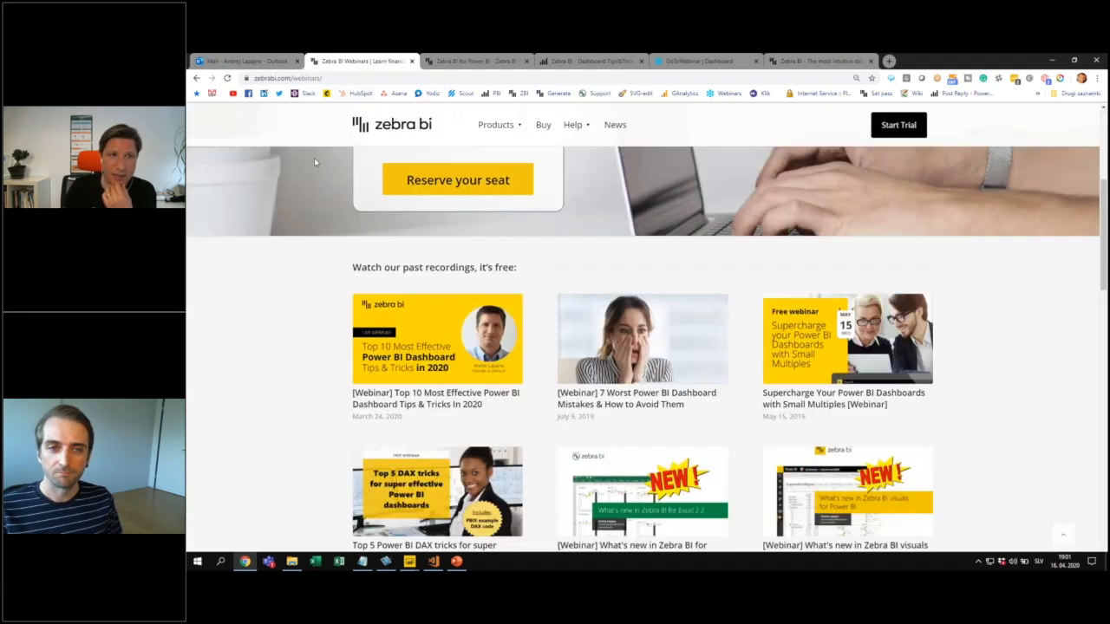
pyautogui.scroll(5, 306, 161)
# - Shorten the webinars page address to zebrabi.com and load the home page
pyautogui.click(299, 79)
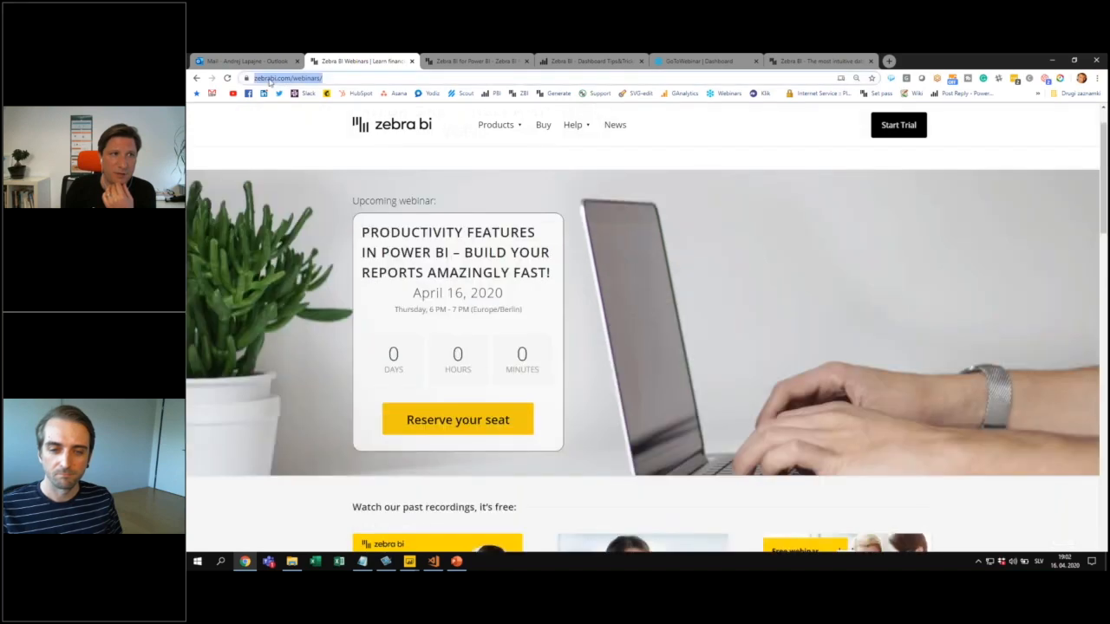
pyautogui.click(299, 79)
pyautogui.moveTo(315, 79); pyautogui.dragTo(353, 79)
pyautogui.press('BackSpace')
pyautogui.press('Return')
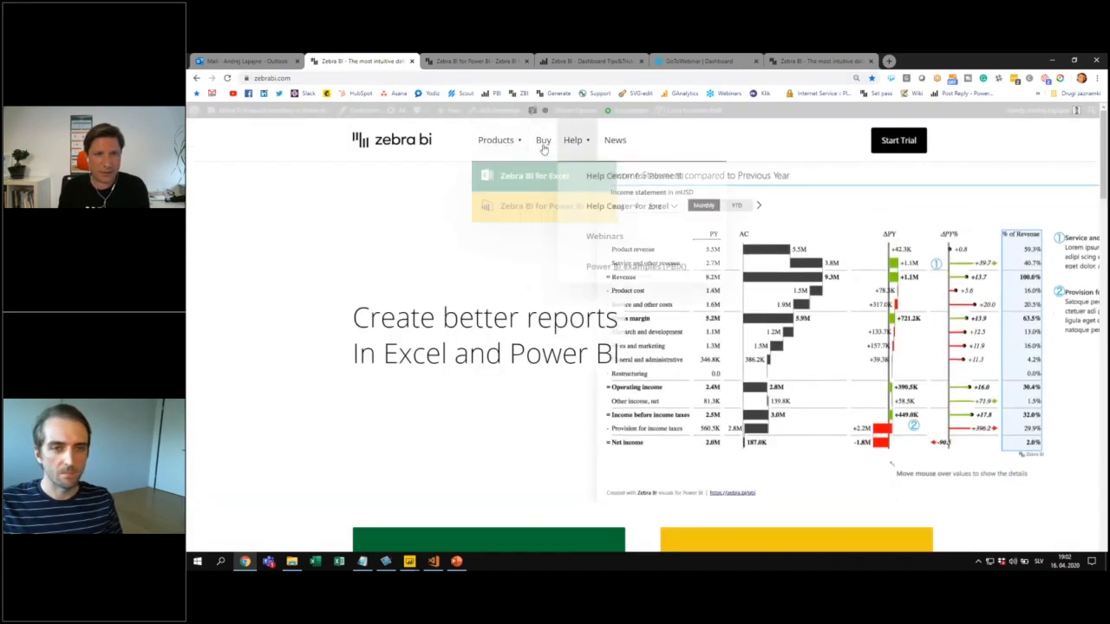
# - Open the Webinars page from the site's help resources and look through the free past recordings
pyautogui.moveTo(577, 141)
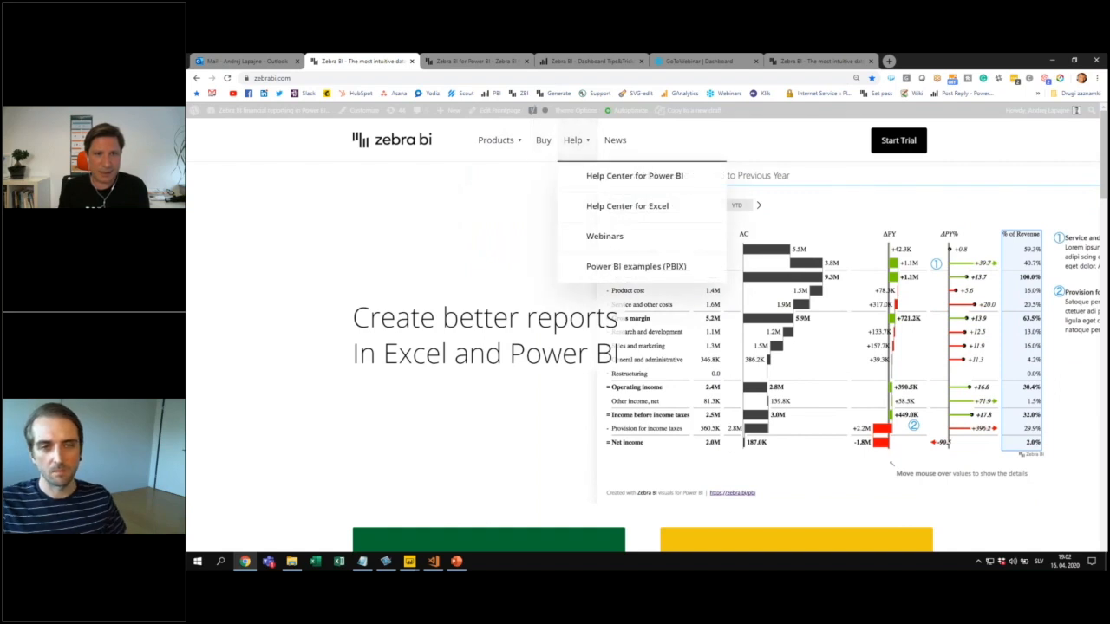
pyautogui.click(597, 238)
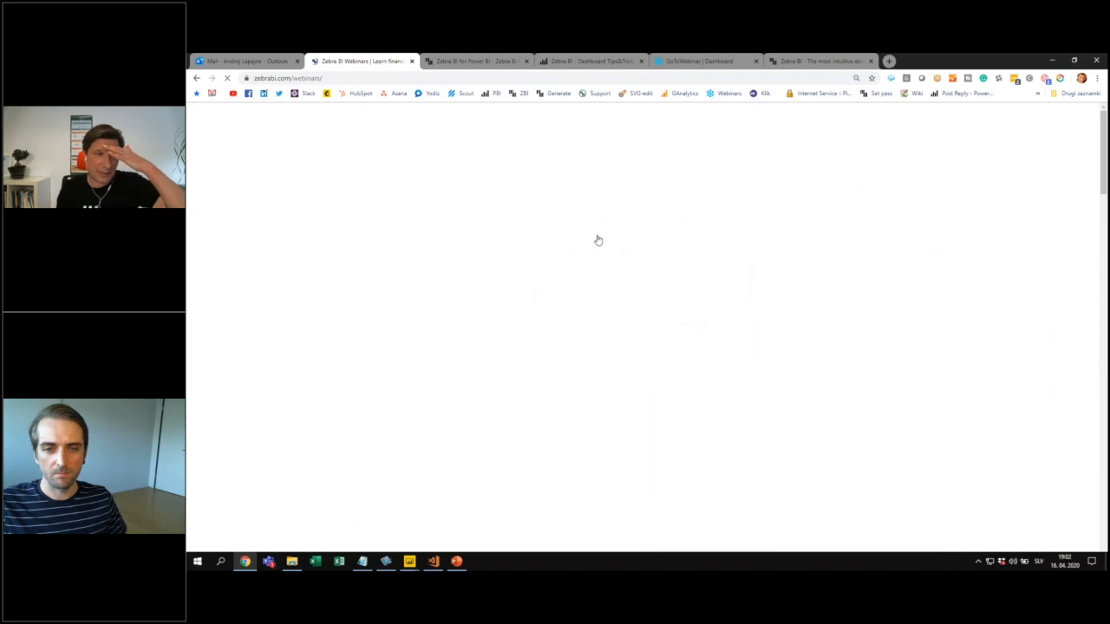
pyautogui.scroll(-2, 598, 277)
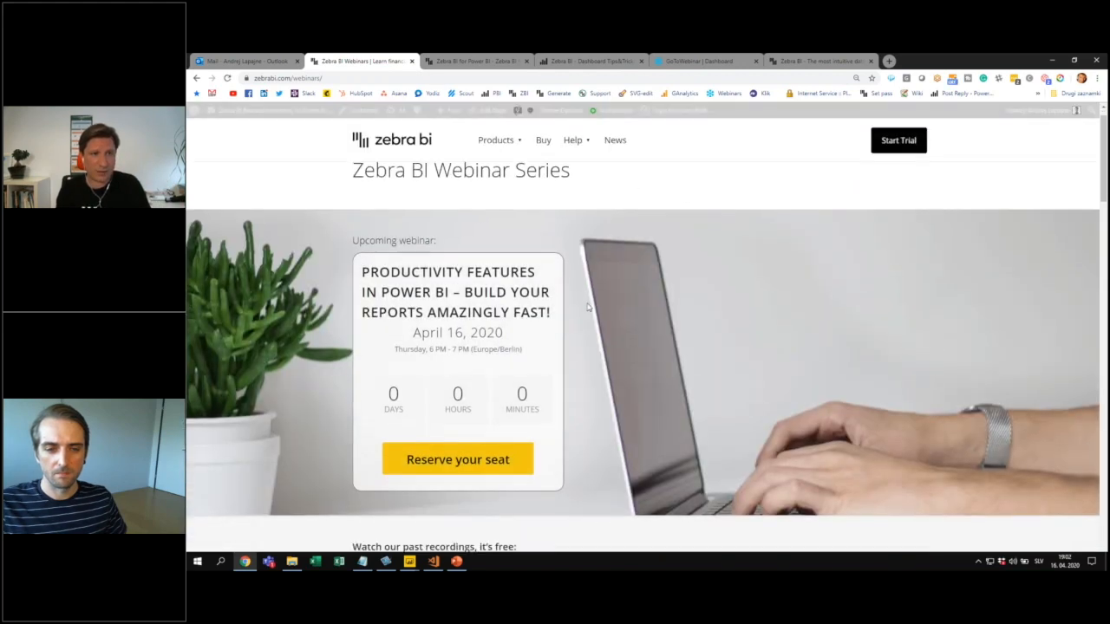
pyautogui.scroll(-3, 587, 307)
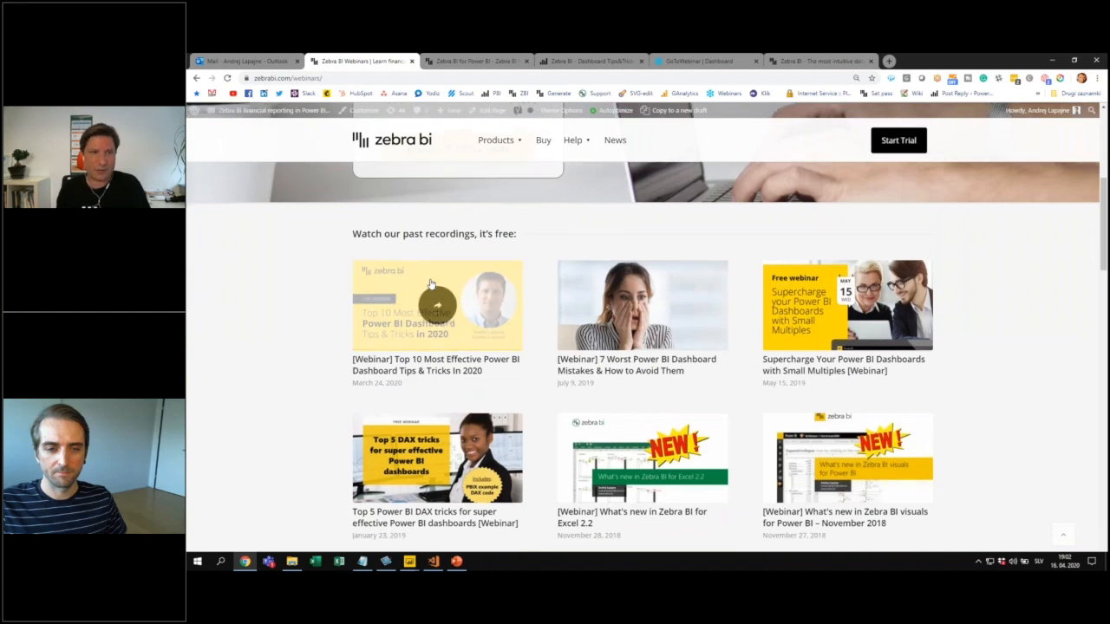
pyautogui.scroll(-1, 416, 299)
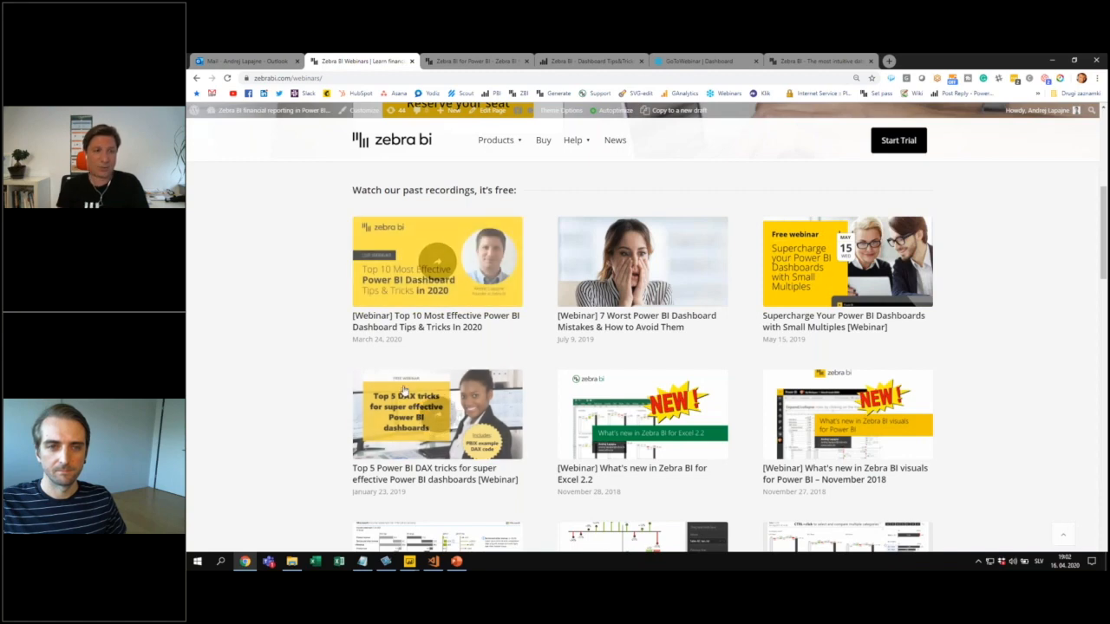
pyautogui.scroll(-1, 401, 394)
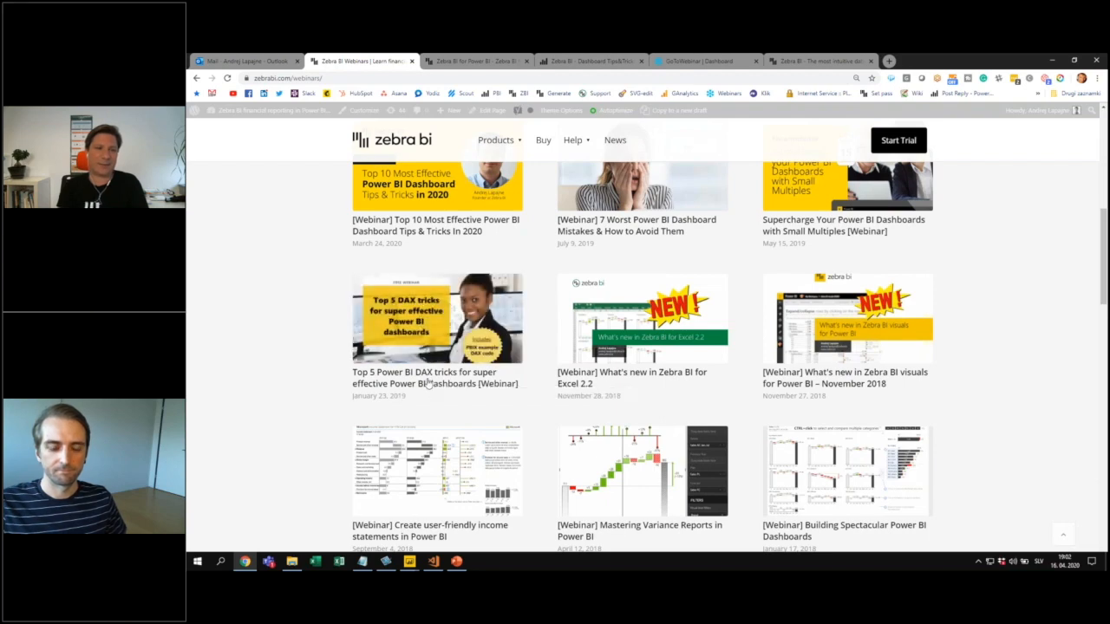
# - Switch to the untitled report in Power BI Desktop and filter the Zebra BI Sales dashboard to Gross Profit
pyautogui.hotkey('alt', 'Tab')
pyautogui.hotkey('alt', 'Tab')
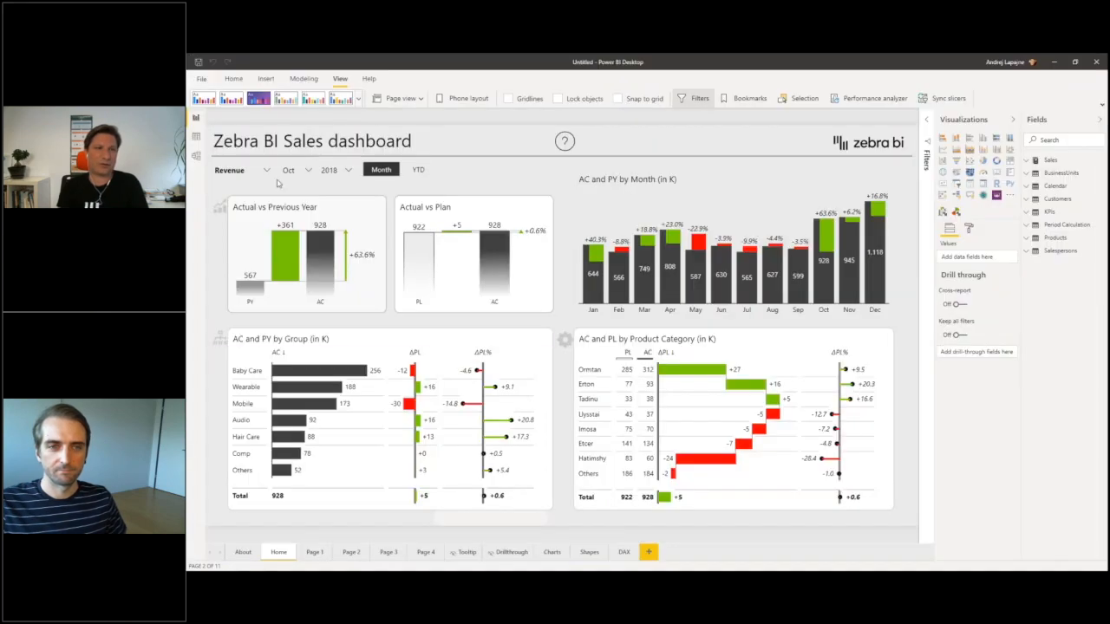
pyautogui.click(266, 171)
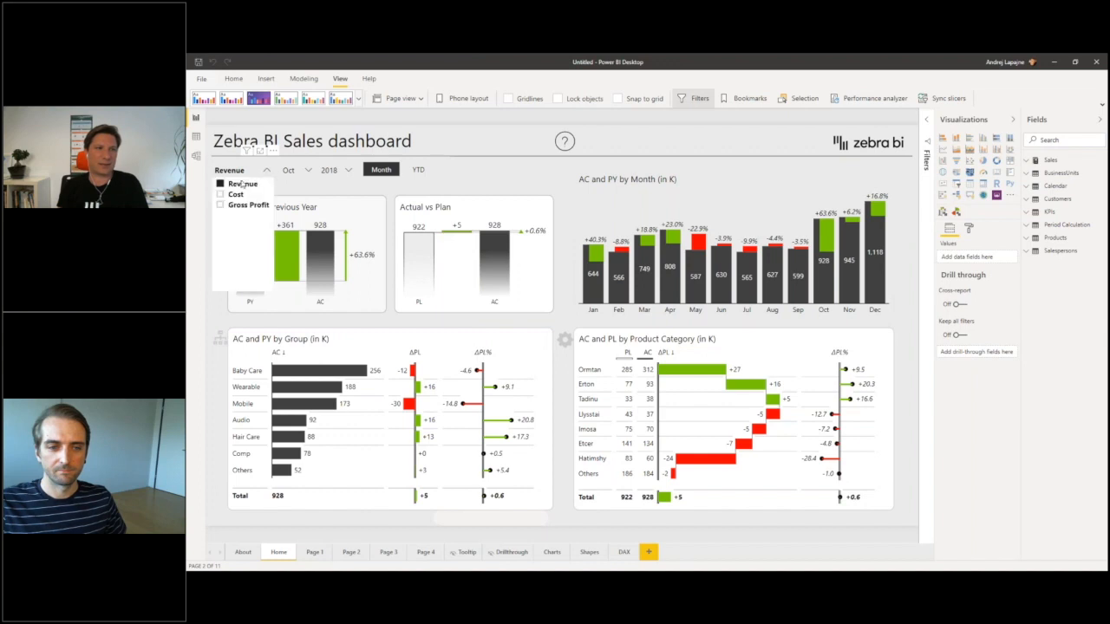
pyautogui.click(241, 206)
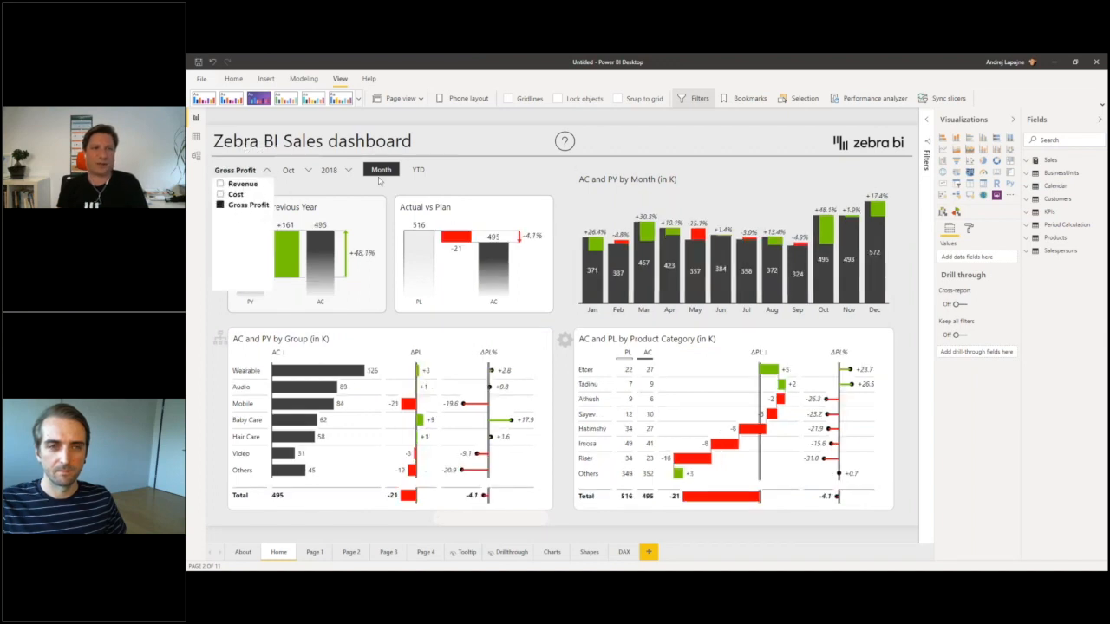
# - Show the dashboard's values as YTD and return the period calculation to Month
pyautogui.click(414, 173)
pyautogui.click(418, 170)
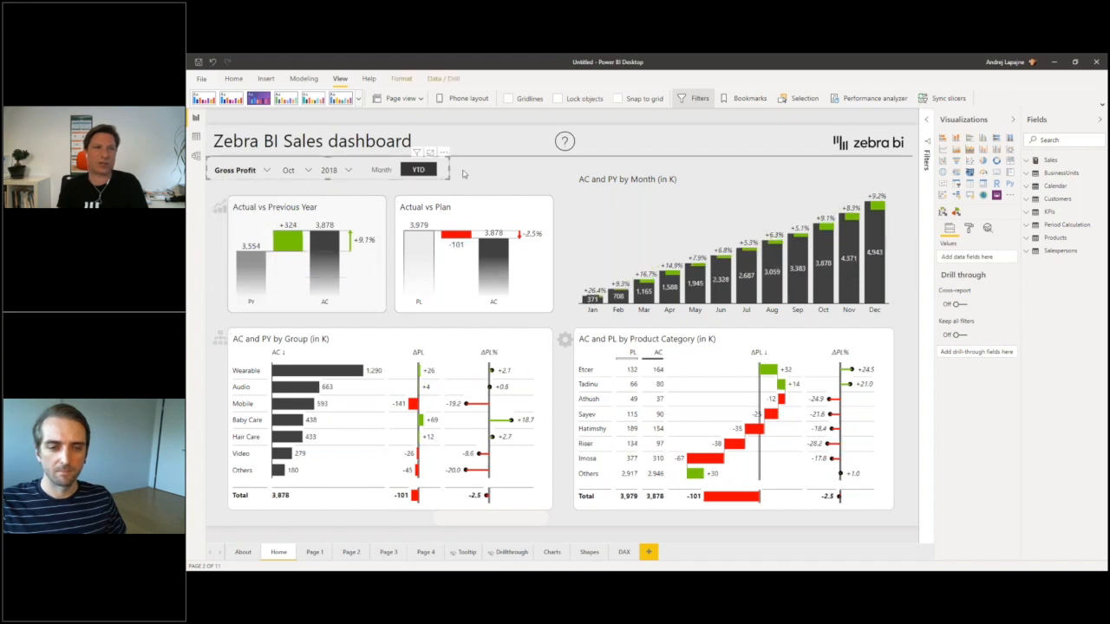
pyautogui.click(382, 170)
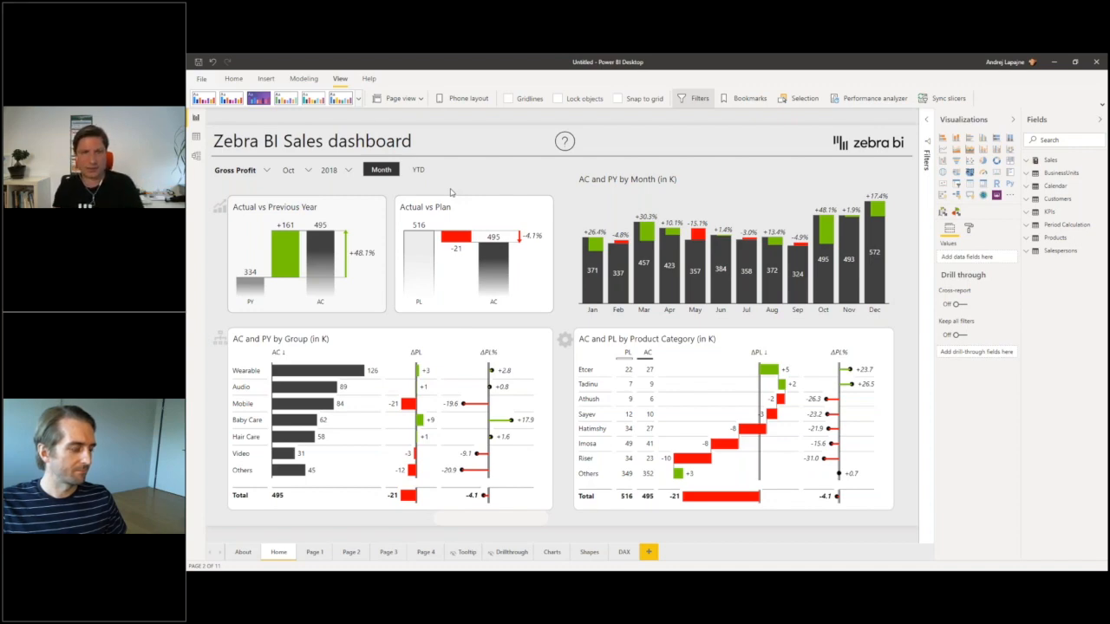
# - Switch to the browser and show the address and past recordings of the Zebra BI webinars page
pyautogui.hotkey('alt', 'Tab')
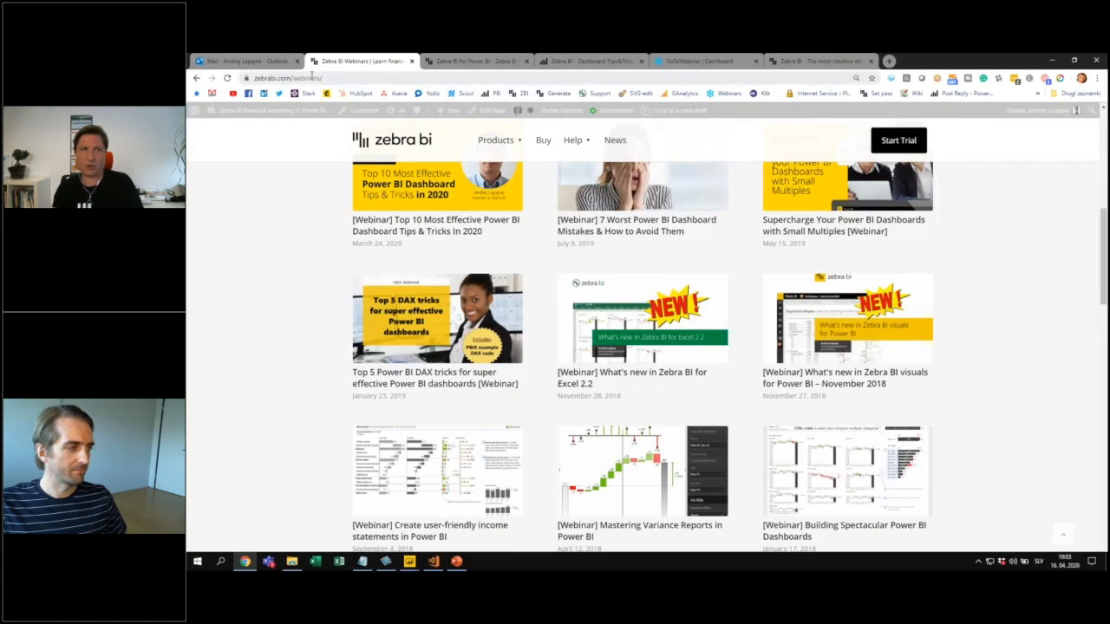
pyautogui.click(312, 77)
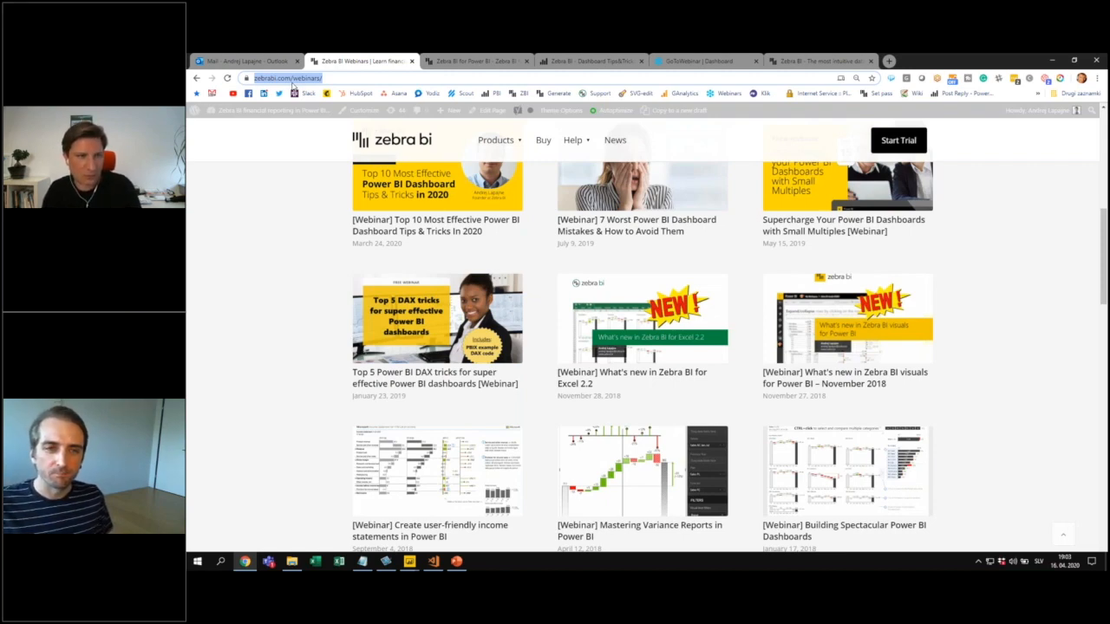
pyautogui.click(268, 192)
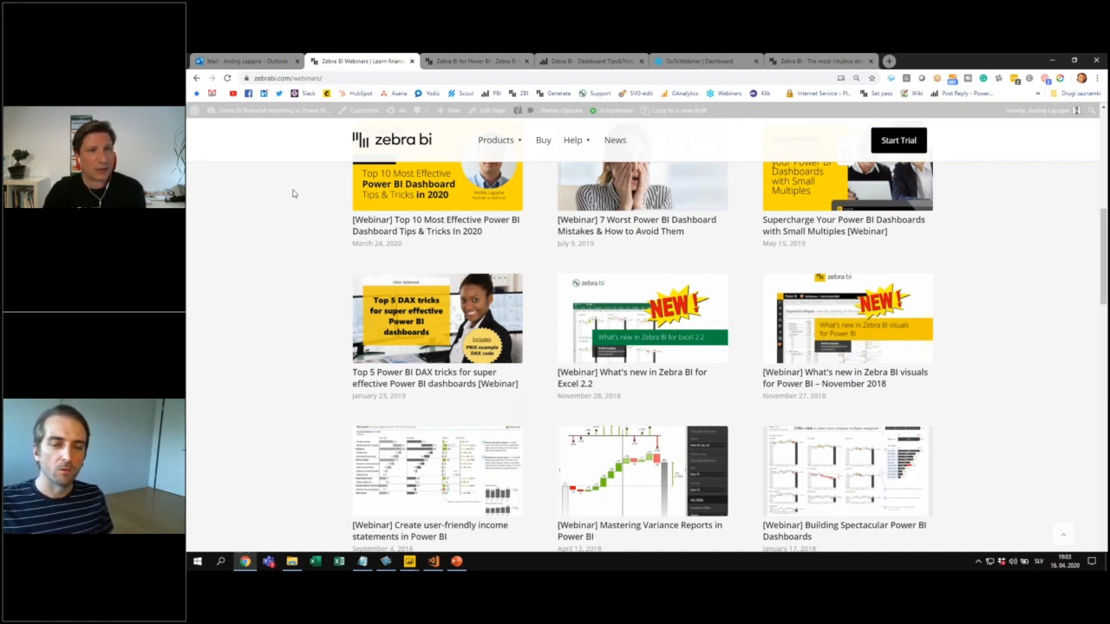
pyautogui.scroll(2, 293, 194)
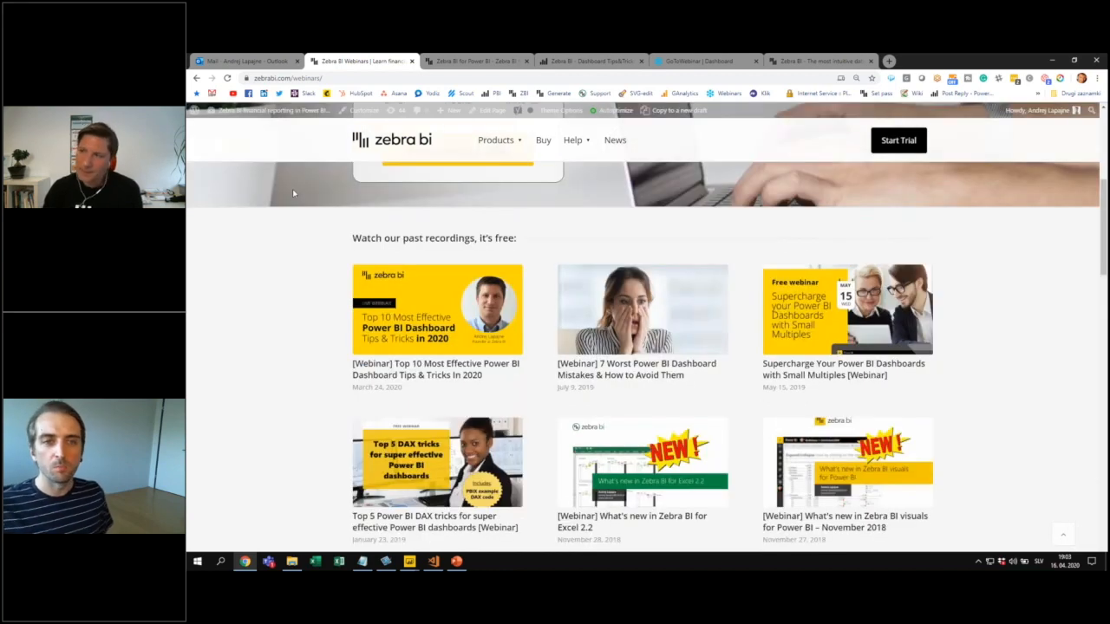
# - Return to the Power BI report and view the business unit charts on Page 4
pyautogui.hotkey('alt', 'Tab')
pyautogui.click(589, 152)
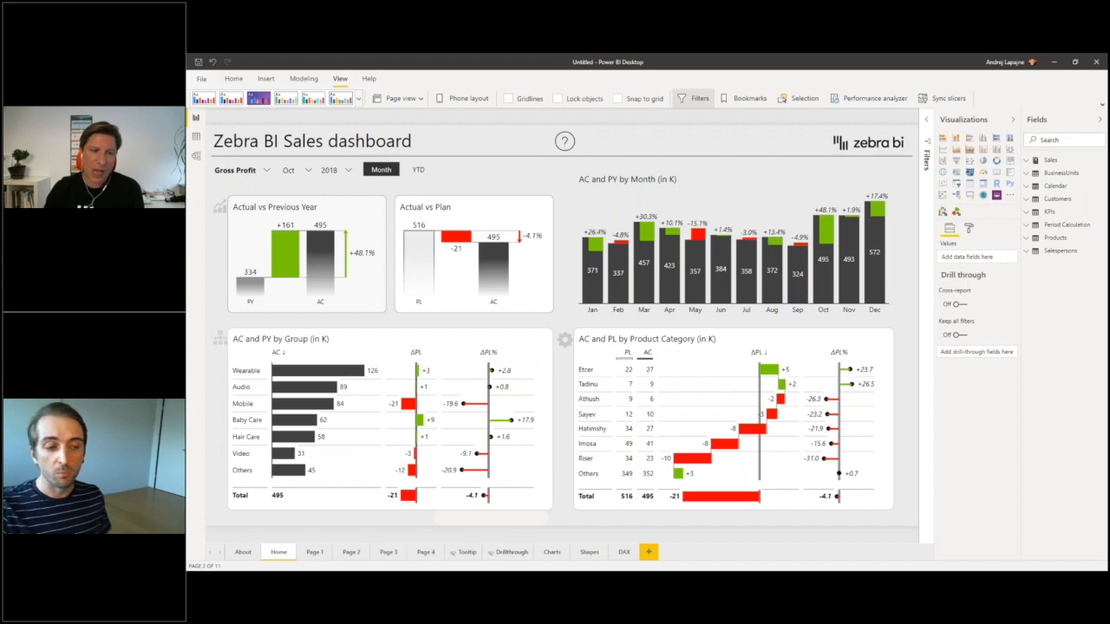
pyautogui.click(422, 554)
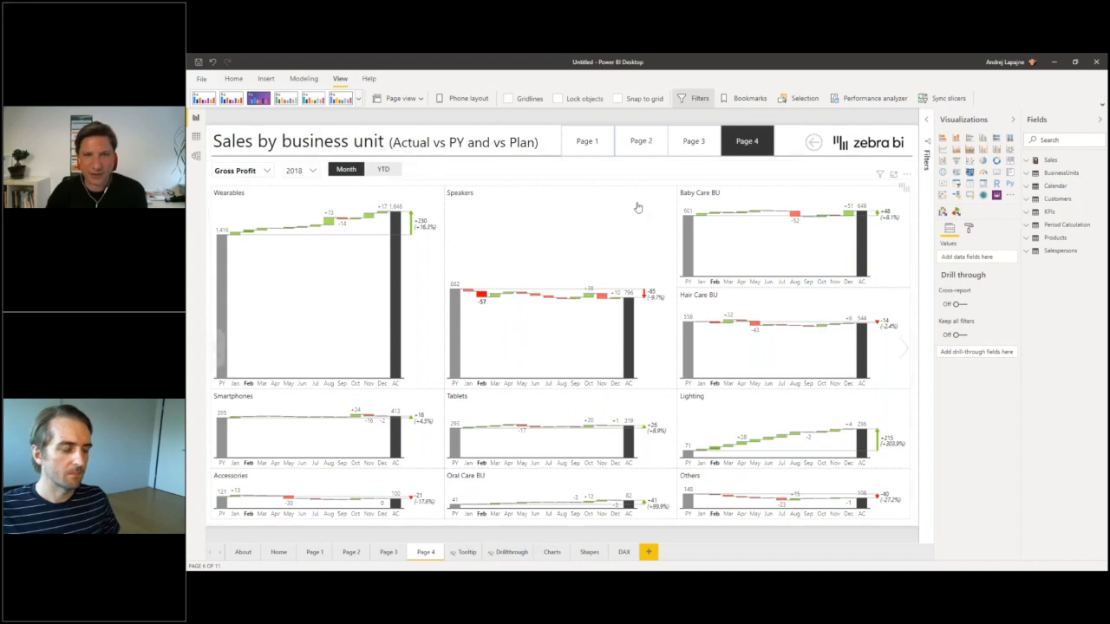
pyautogui.click(637, 161)
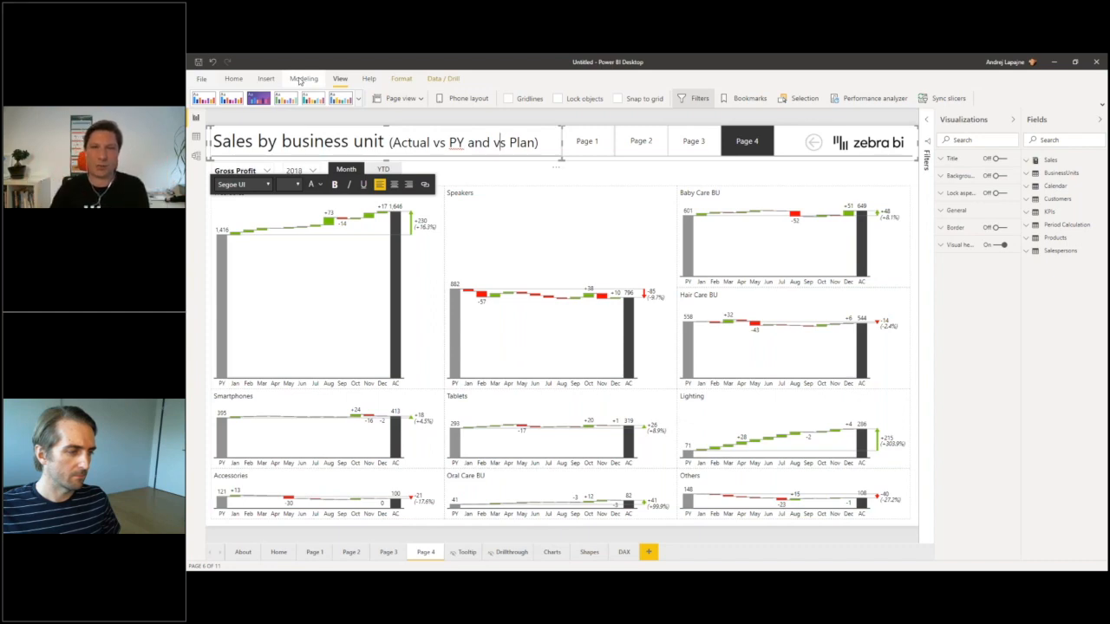
pyautogui.click(573, 178)
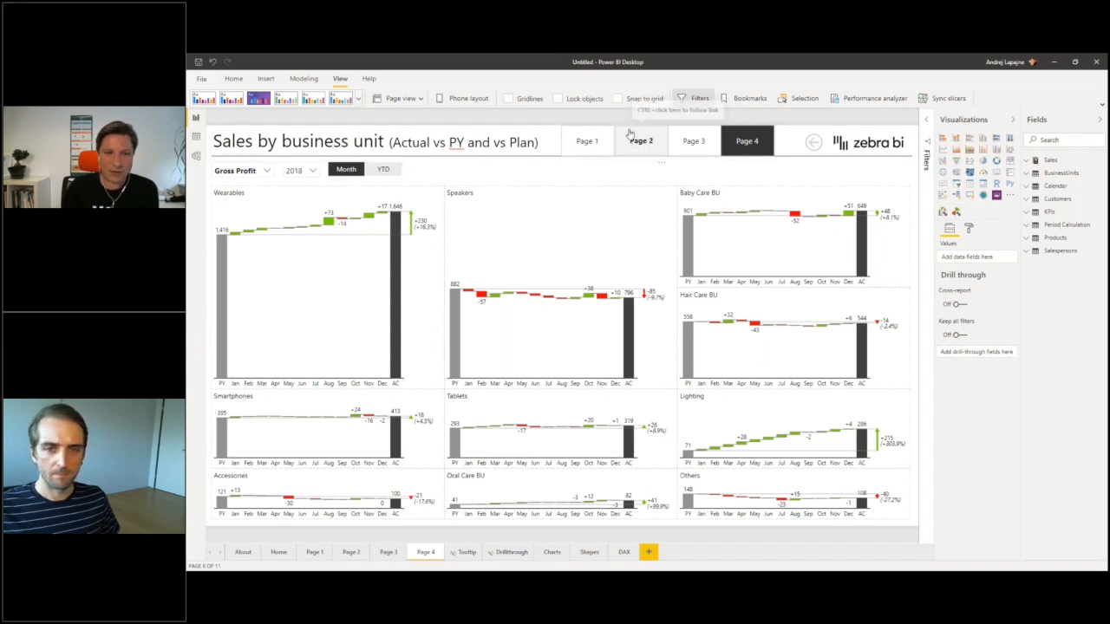
# - Duplicate Page 1 and remove the AC and PL by Month chart and the division table from the copy
pyautogui.click(587, 142)
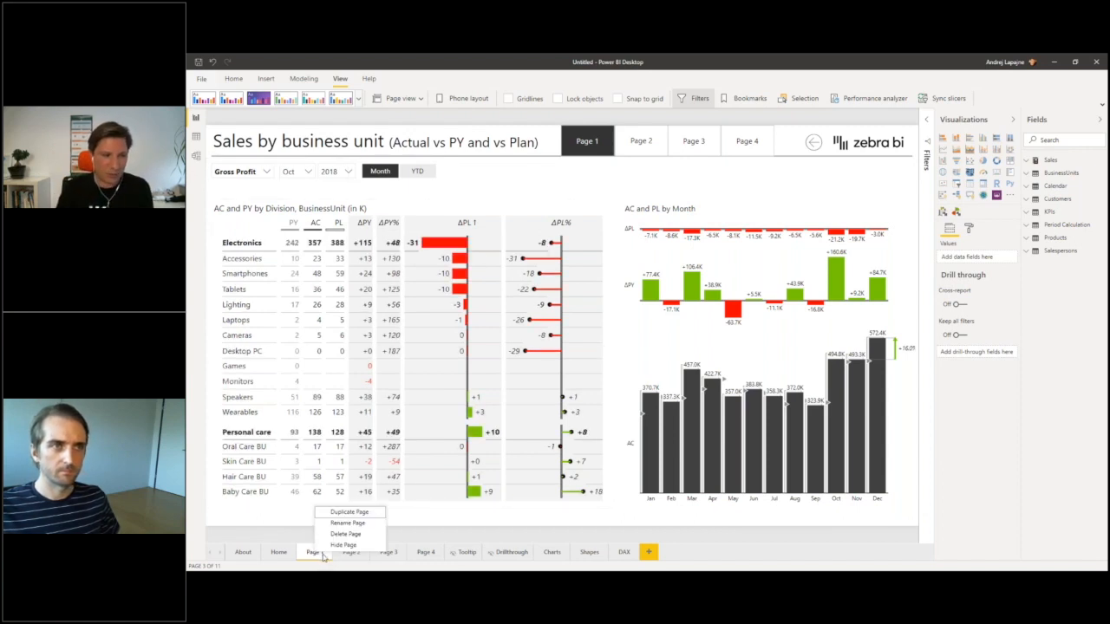
pyautogui.click(348, 514)
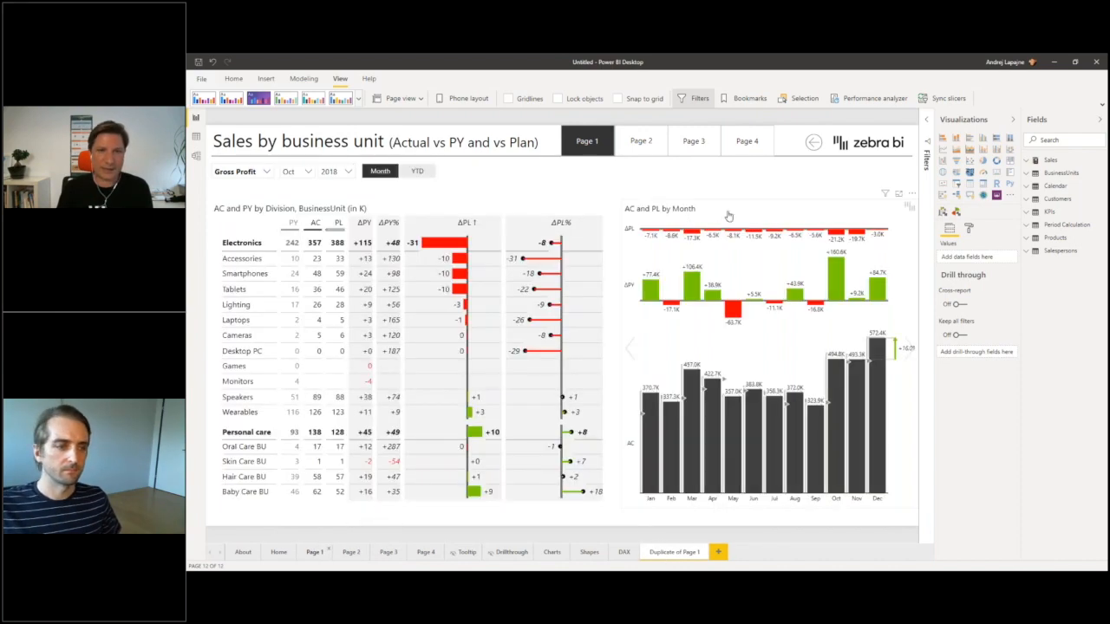
pyautogui.click(733, 213)
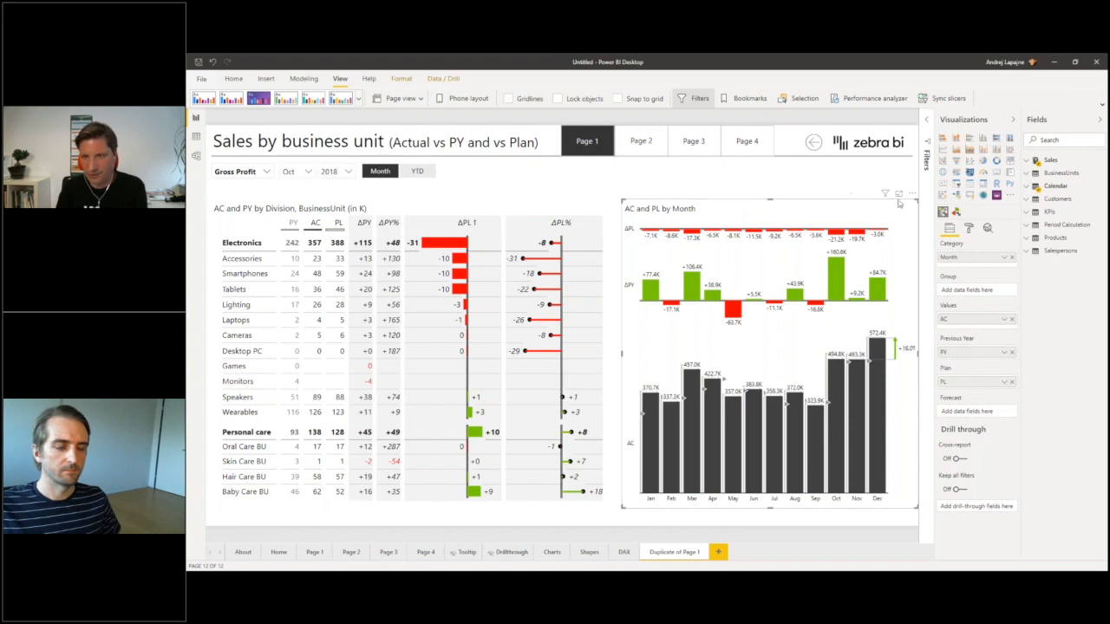
pyautogui.click(912, 192)
pyautogui.click(931, 228)
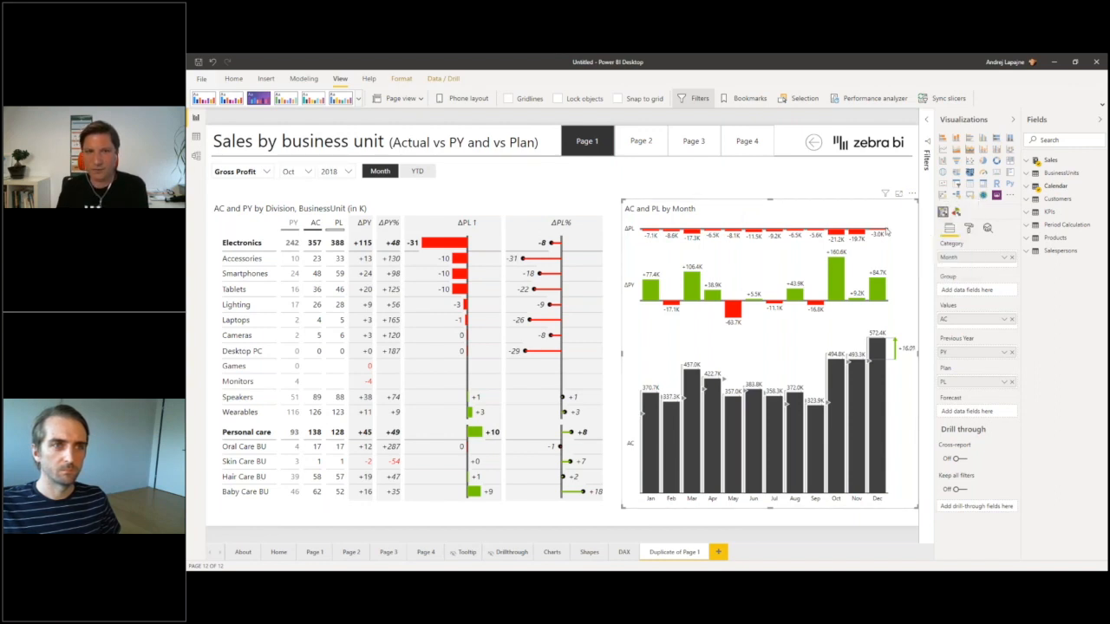
pyautogui.click(609, 194)
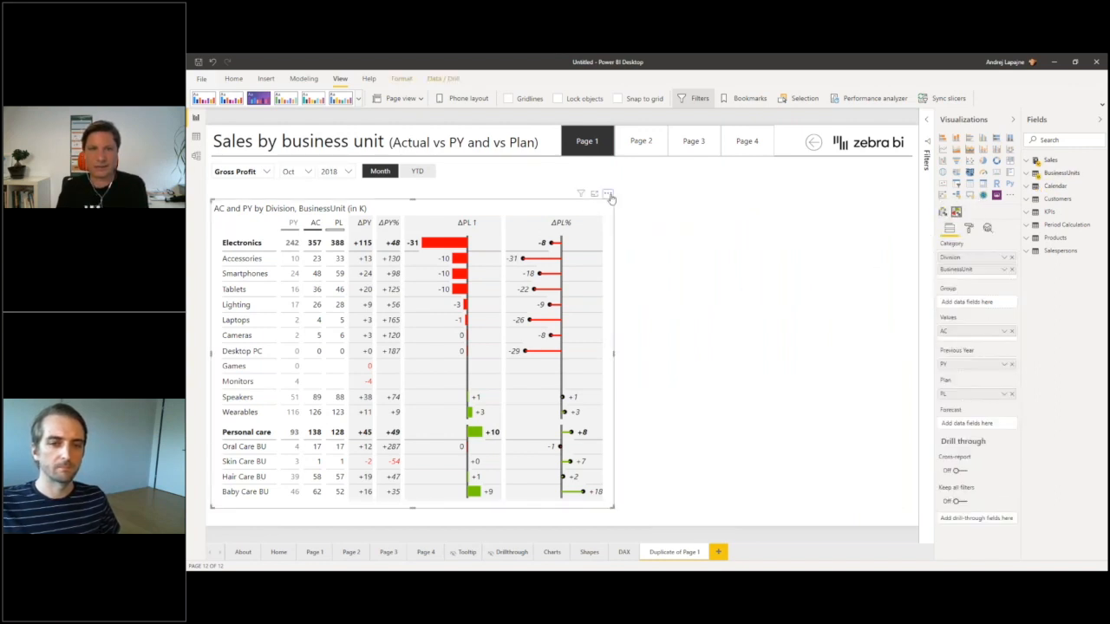
pyautogui.click(636, 230)
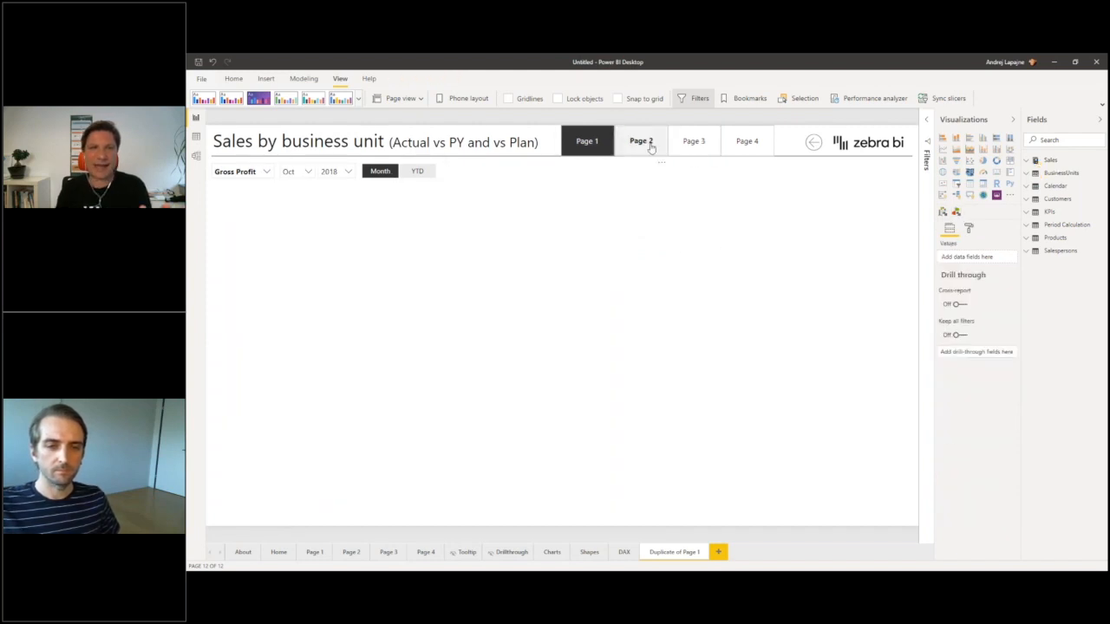
# - Add a Zebra BI Charts visual with the Sales measures AC, PL and PY, and convert it to Zebra BI Tables
pyautogui.click(943, 213)
pyautogui.moveTo(559, 303); pyautogui.dragTo(742, 431)
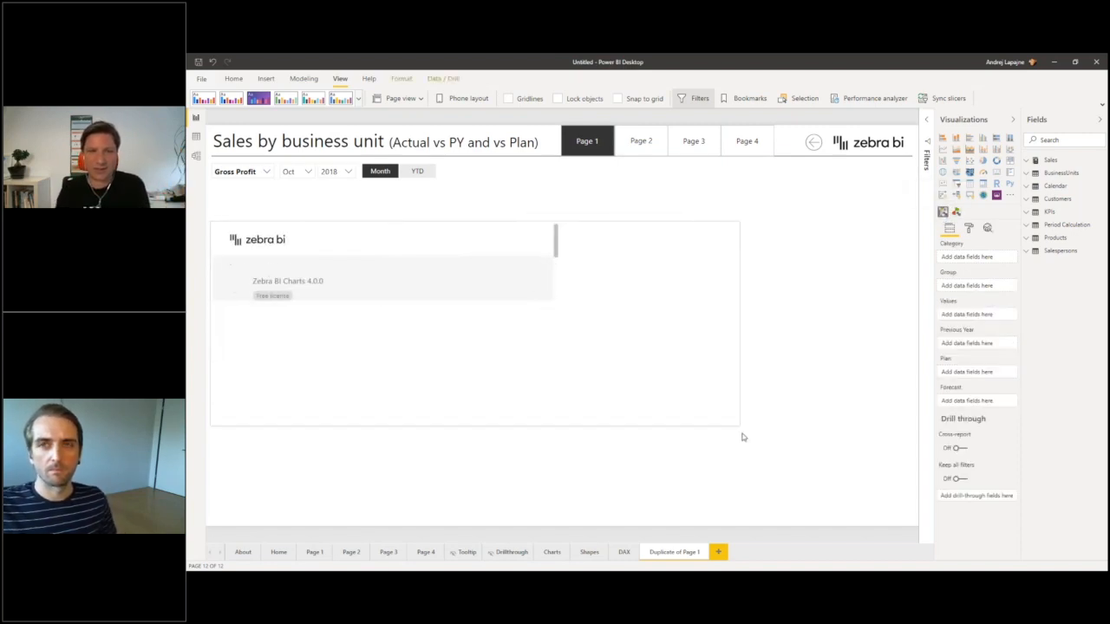
pyautogui.click(1030, 161)
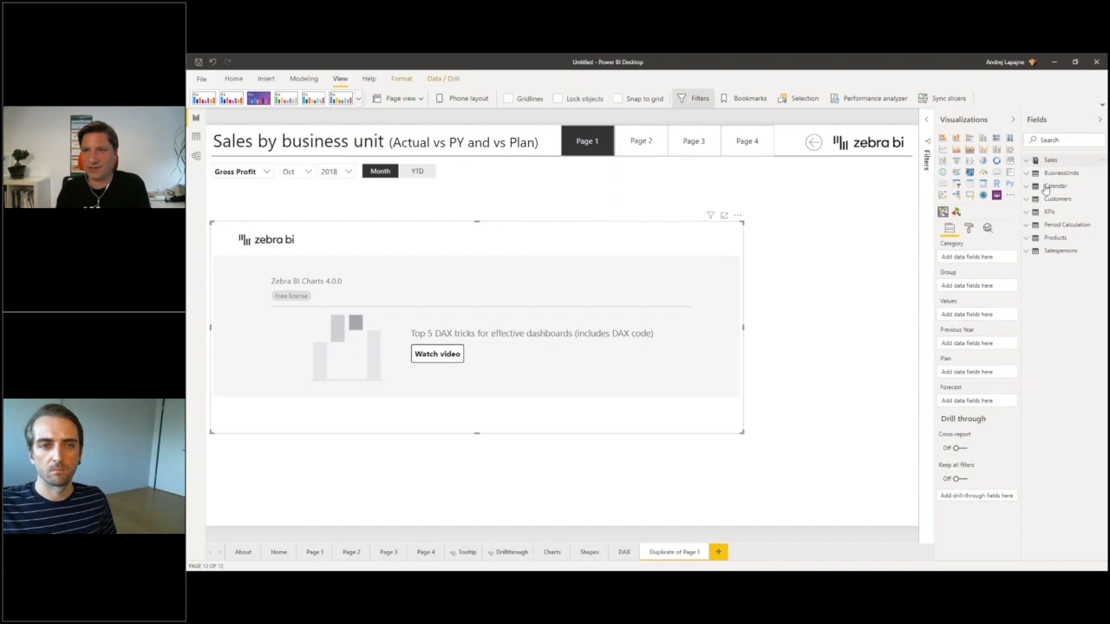
pyautogui.click(1040, 175)
pyautogui.click(1040, 185)
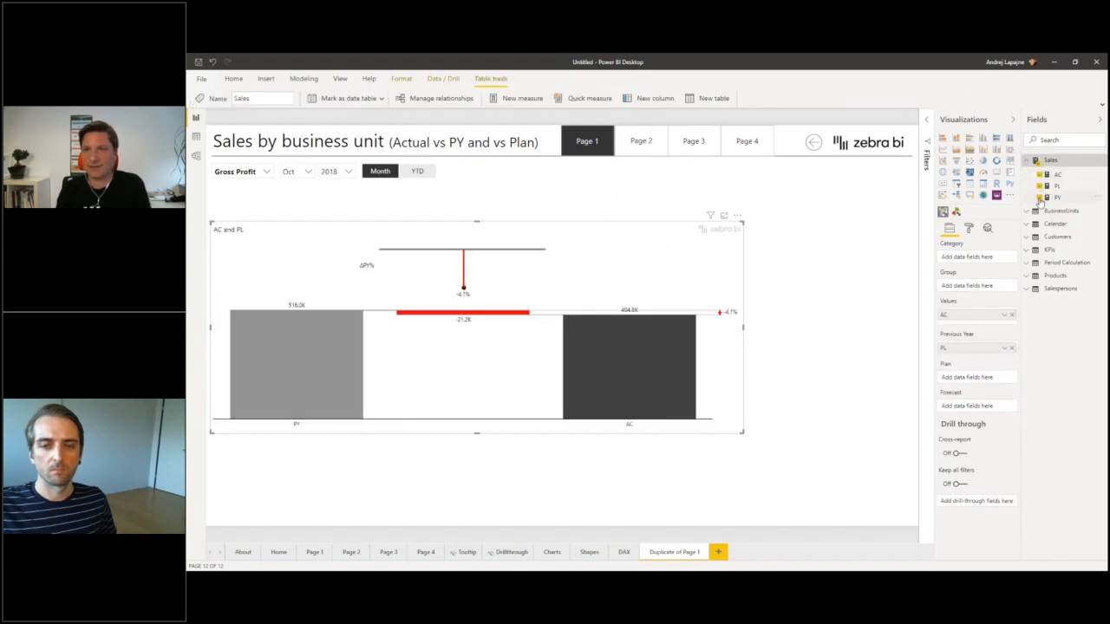
pyautogui.click(1041, 198)
pyautogui.click(955, 213)
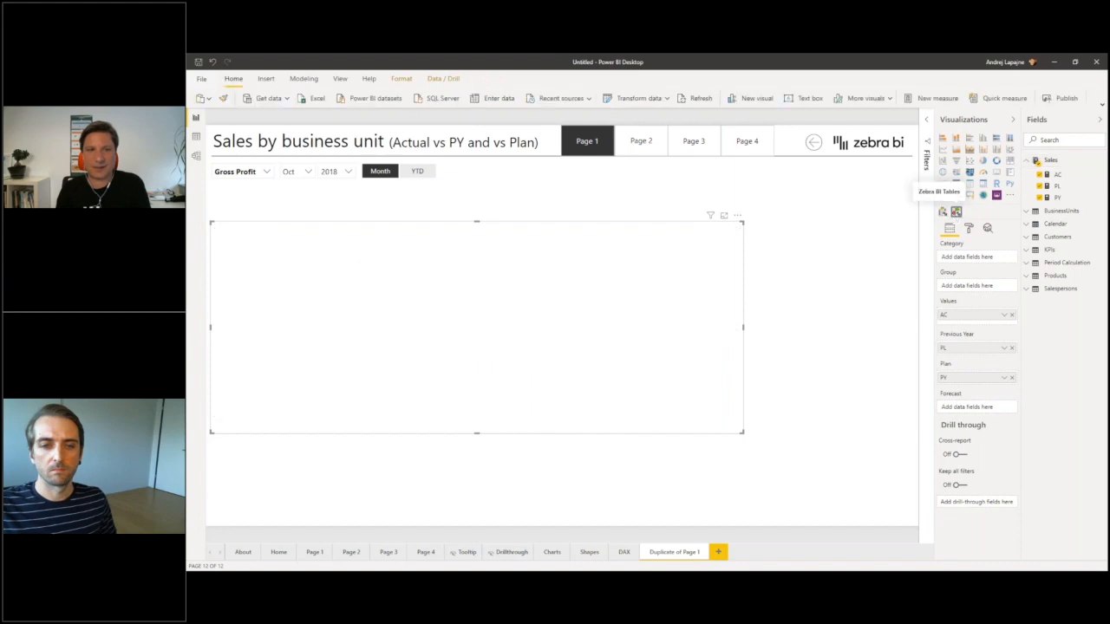
# - Switch to Notepad to get the license key from its text file, and return to the Power BI report
pyautogui.hotkey('alt', 'Tab')
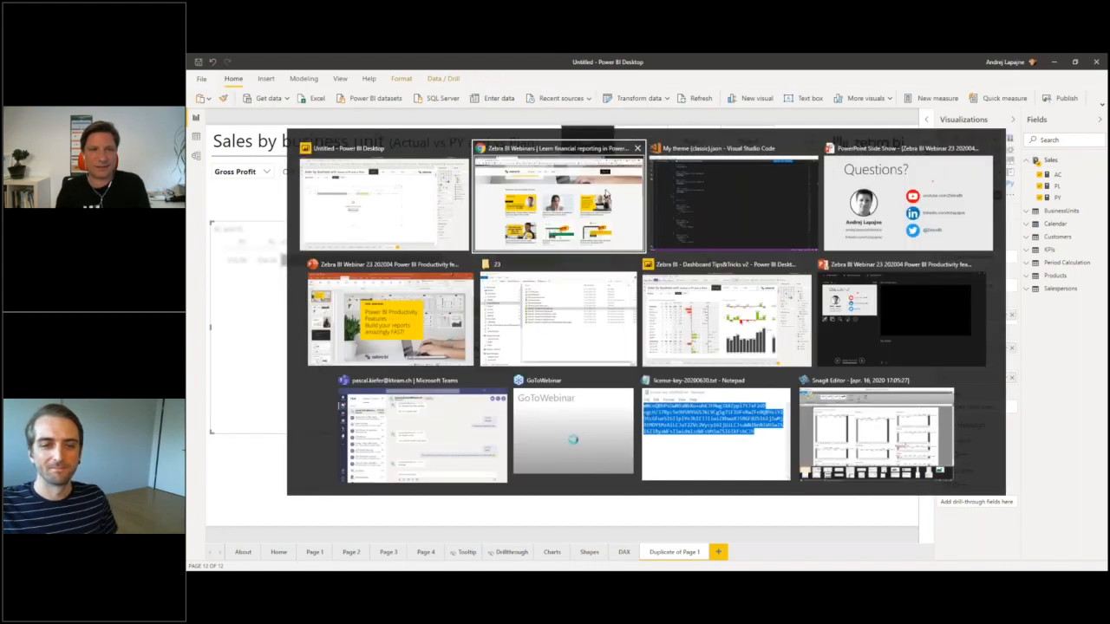
pyautogui.click(606, 193)
pyautogui.hotkey('alt', 'Tab')
pyautogui.hotkey('alt', 'Tab')
pyautogui.hotkey('alt', 'Tab')
pyautogui.hotkey('alt', 'Tab')
pyautogui.hotkey('alt', 'Tab')
pyautogui.hotkey('alt', 'Tab')
pyautogui.hotkey('alt', 'Tab')
pyautogui.hotkey('alt', 'Tab')
pyautogui.hotkey('alt', 'Tab')
pyautogui.hotkey('alt', 'Tab')
pyautogui.hotkey('alt', 'Tab')
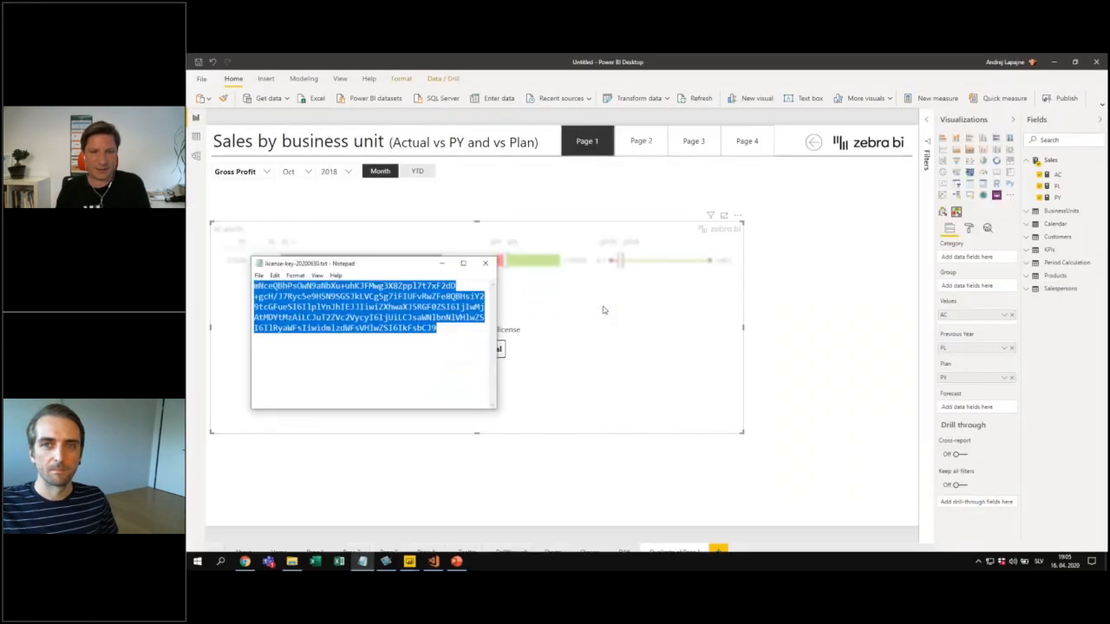
pyautogui.click(579, 297)
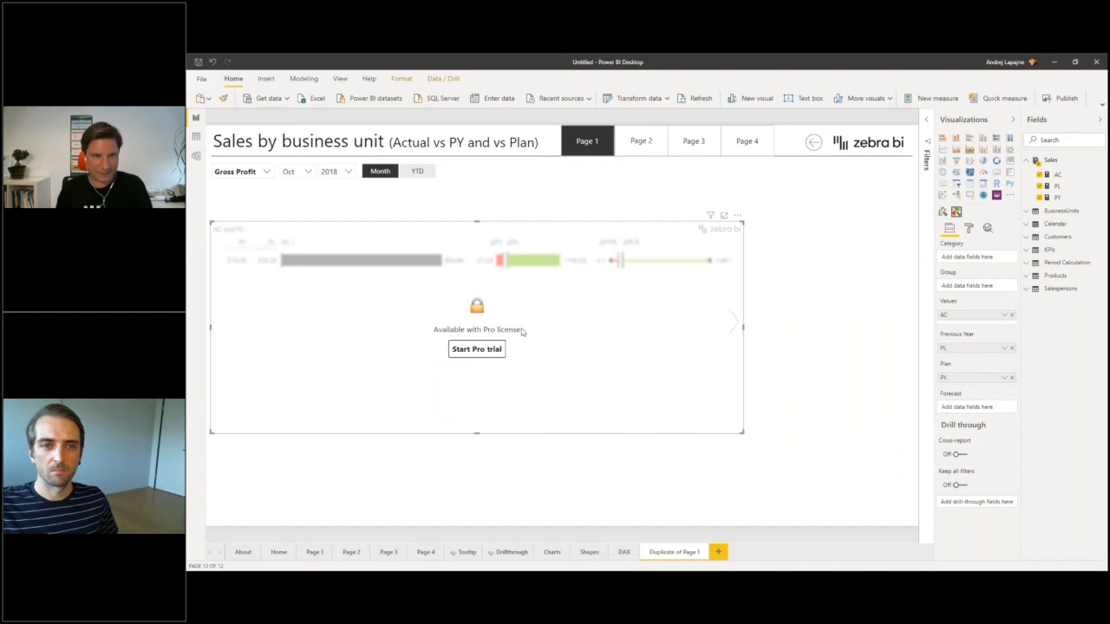
# - Activate Zebra BI Tables Pro by pasting the license key into the visual's license key field
pyautogui.click(502, 346)
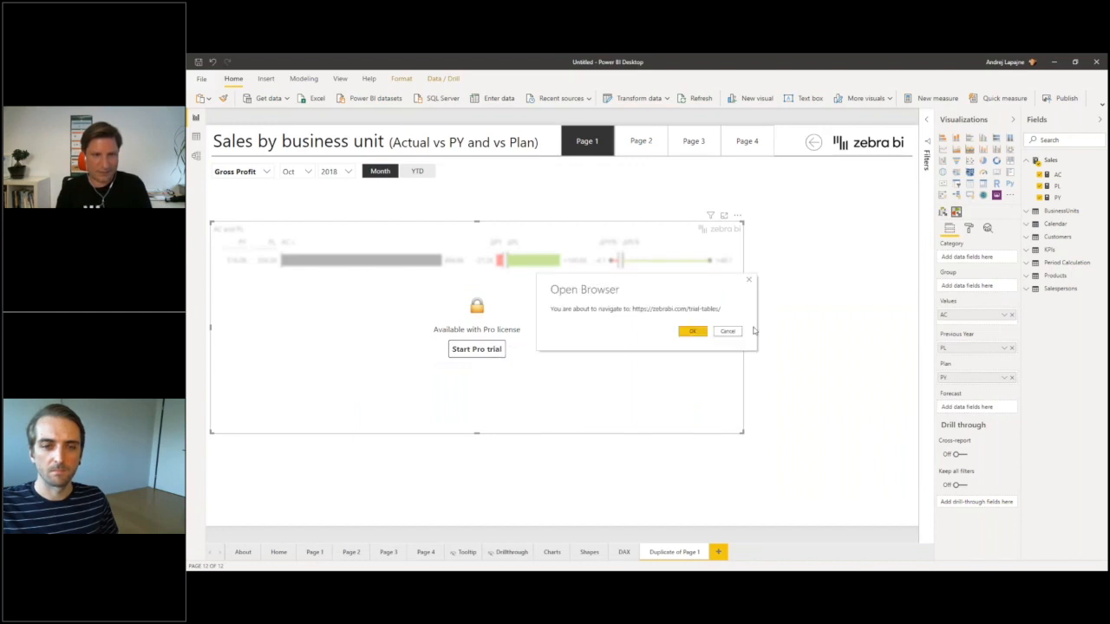
pyautogui.click(729, 332)
pyautogui.click(707, 243)
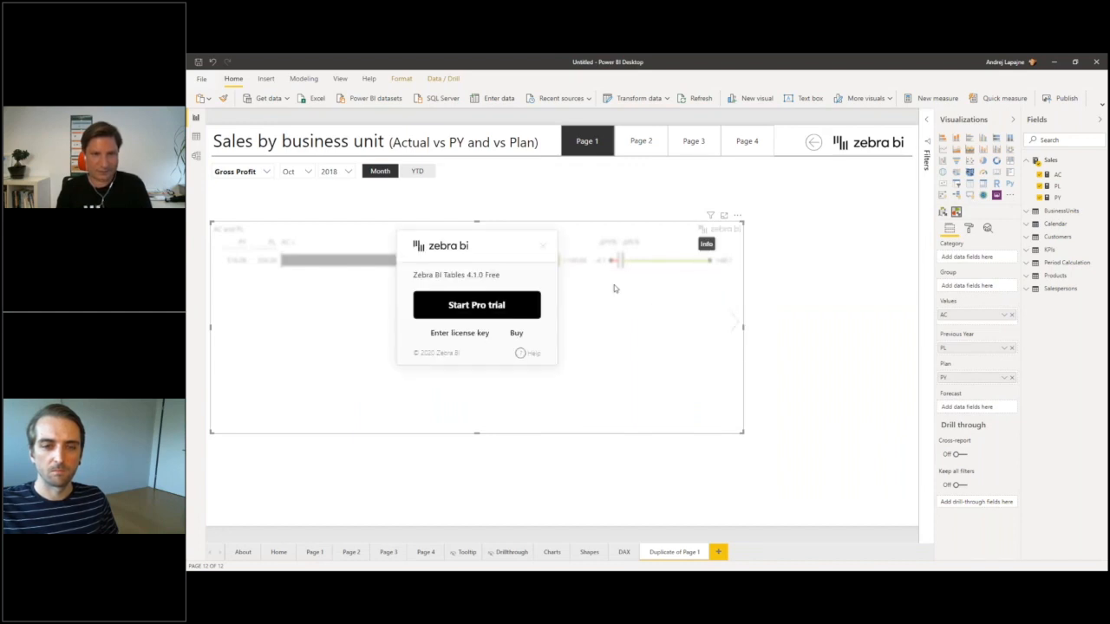
pyautogui.click(471, 335)
pyautogui.click(470, 329)
pyautogui.hotkey('ctrl', 'v')
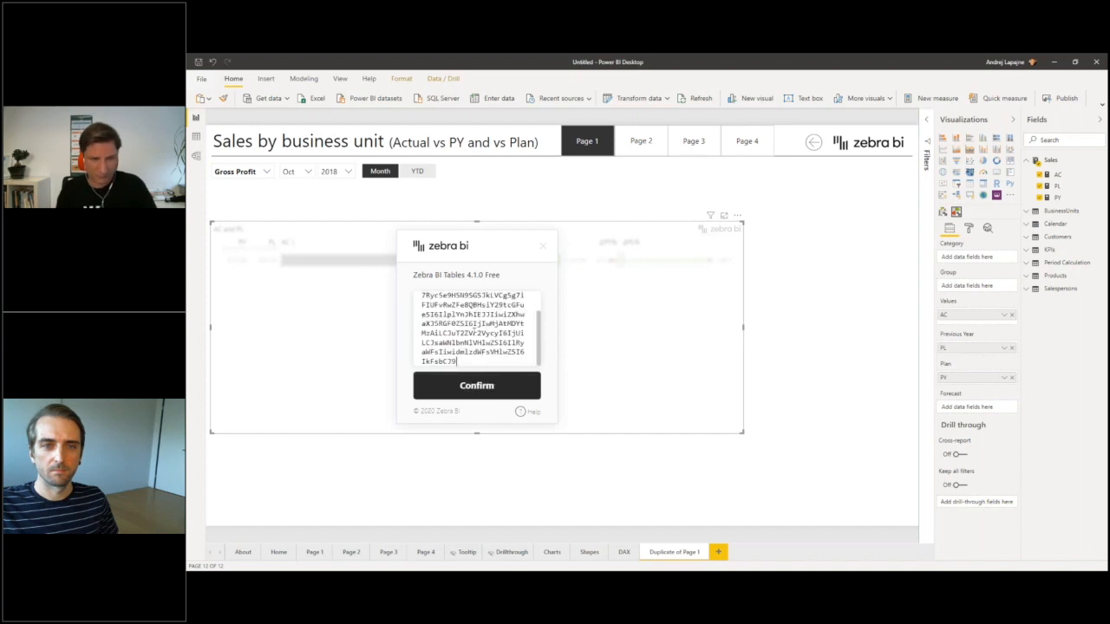
pyautogui.click(502, 385)
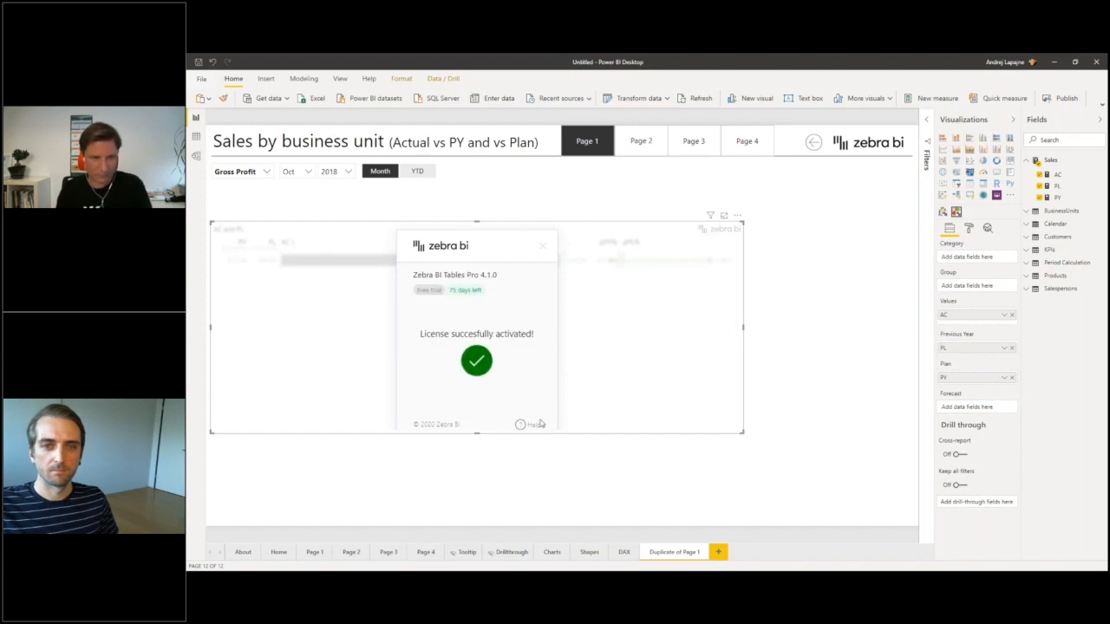
pyautogui.click(495, 374)
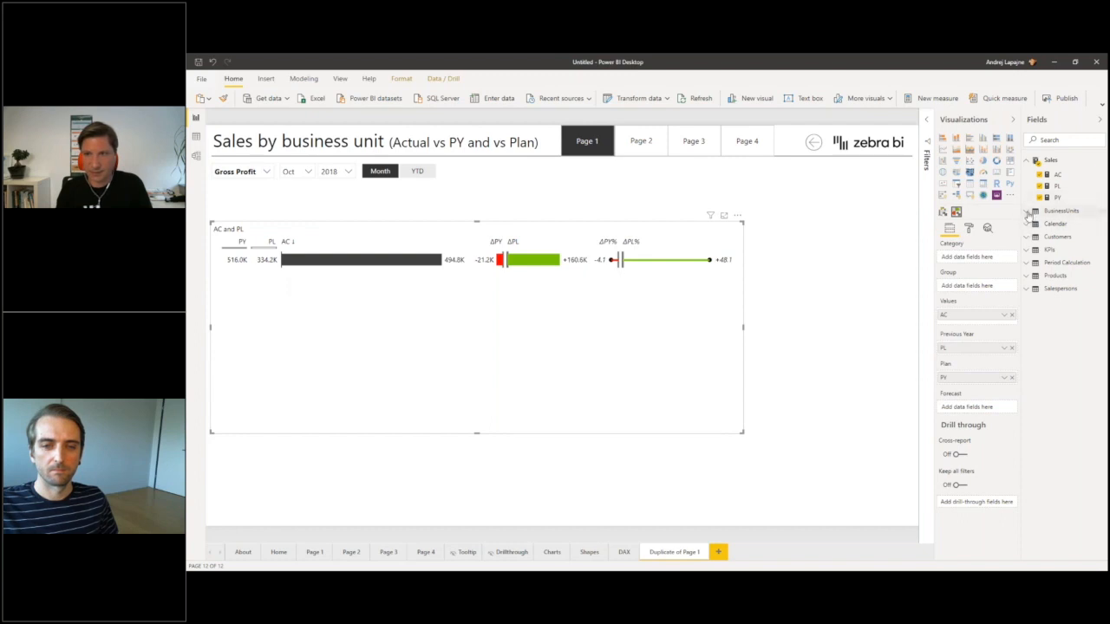
# - Add BusinessUnit and Division from the BusinessUnits table as the visual's categories, with Division as the upper level
pyautogui.click(1027, 214)
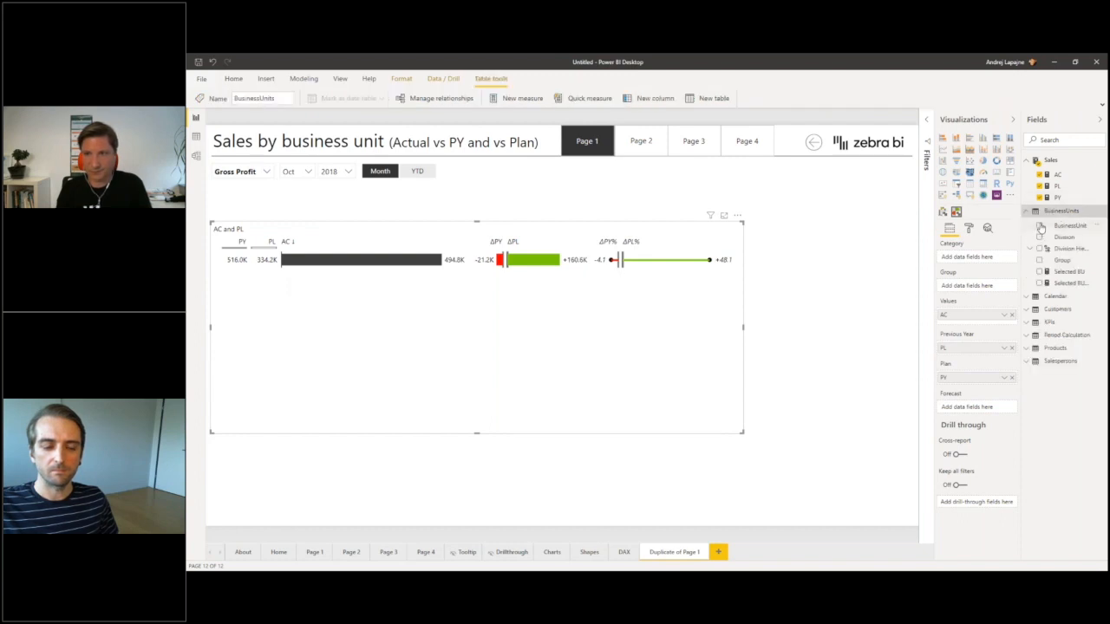
pyautogui.click(1041, 226)
pyautogui.moveTo(1063, 237); pyautogui.dragTo(979, 258)
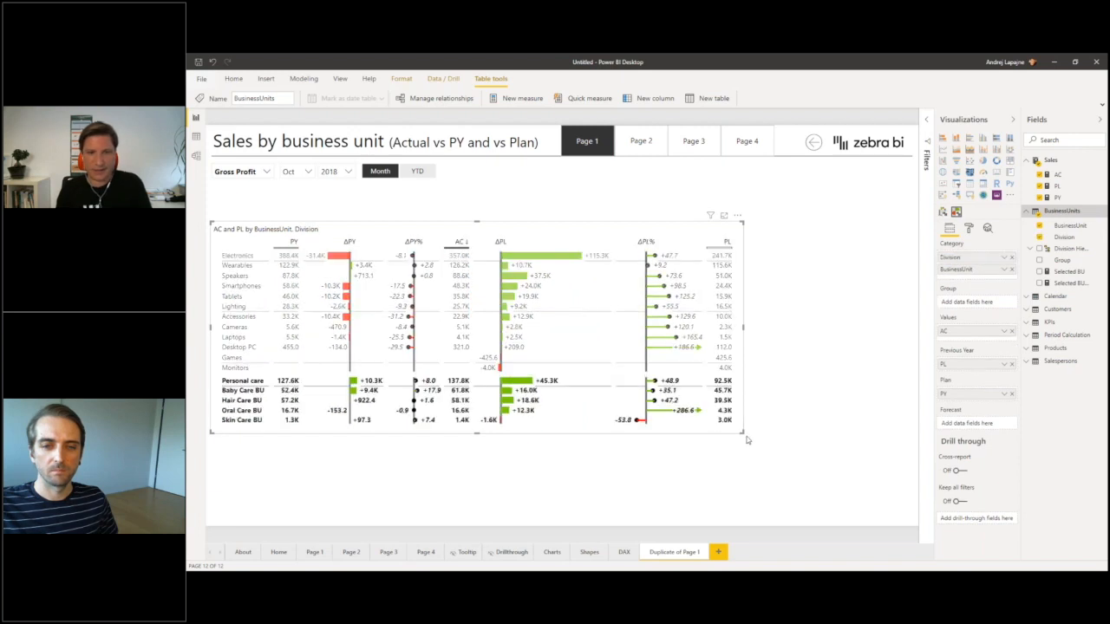
# - Enlarge the business unit table and move it up to sit directly below the slicers, filling the page height
pyautogui.moveTo(741, 433); pyautogui.dragTo(791, 508)
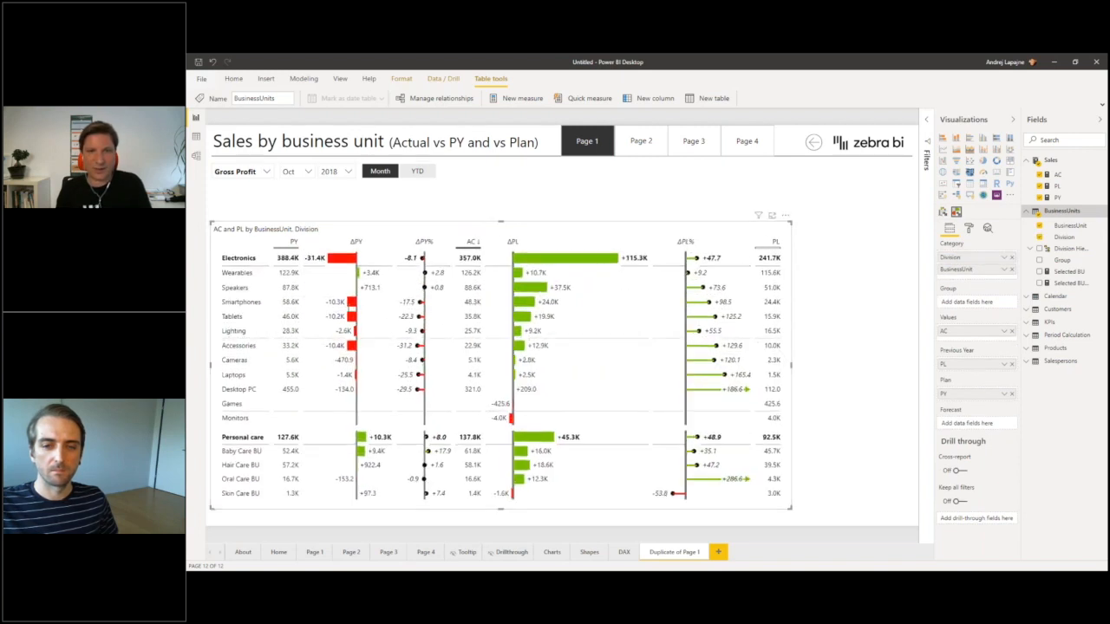
pyautogui.moveTo(786, 224); pyautogui.dragTo(787, 192)
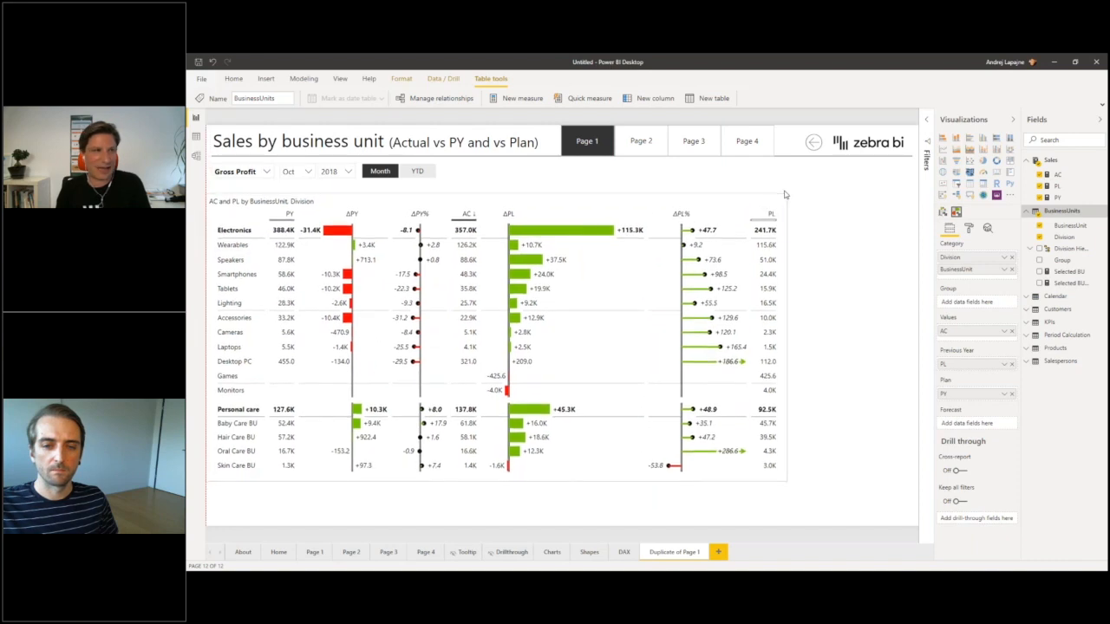
pyautogui.click(790, 479)
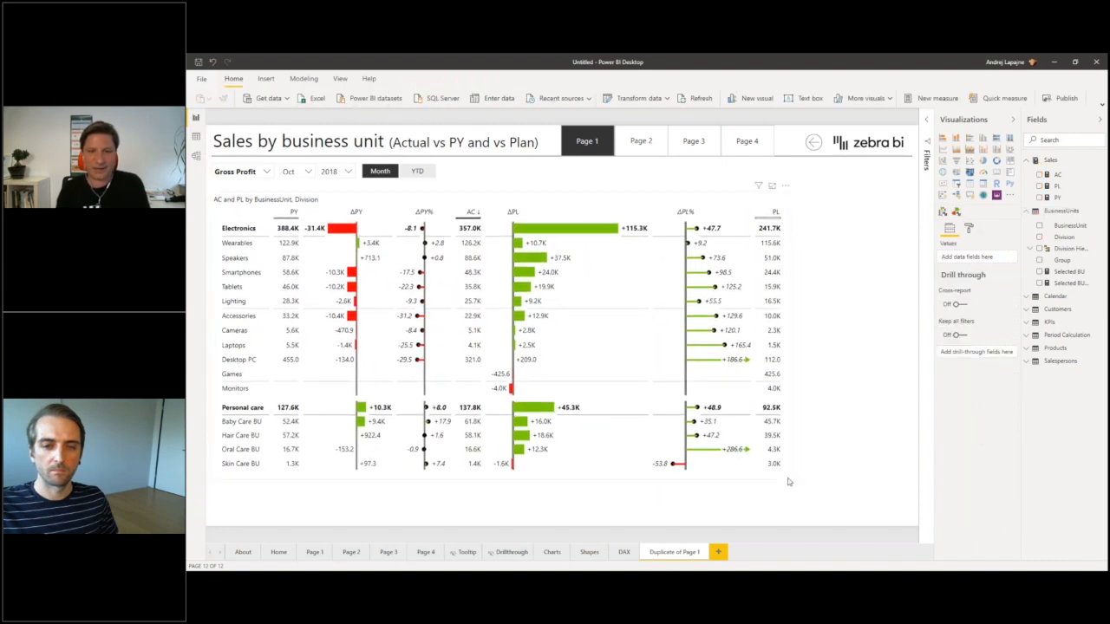
pyautogui.moveTo(791, 480); pyautogui.dragTo(783, 520)
pyautogui.click(855, 439)
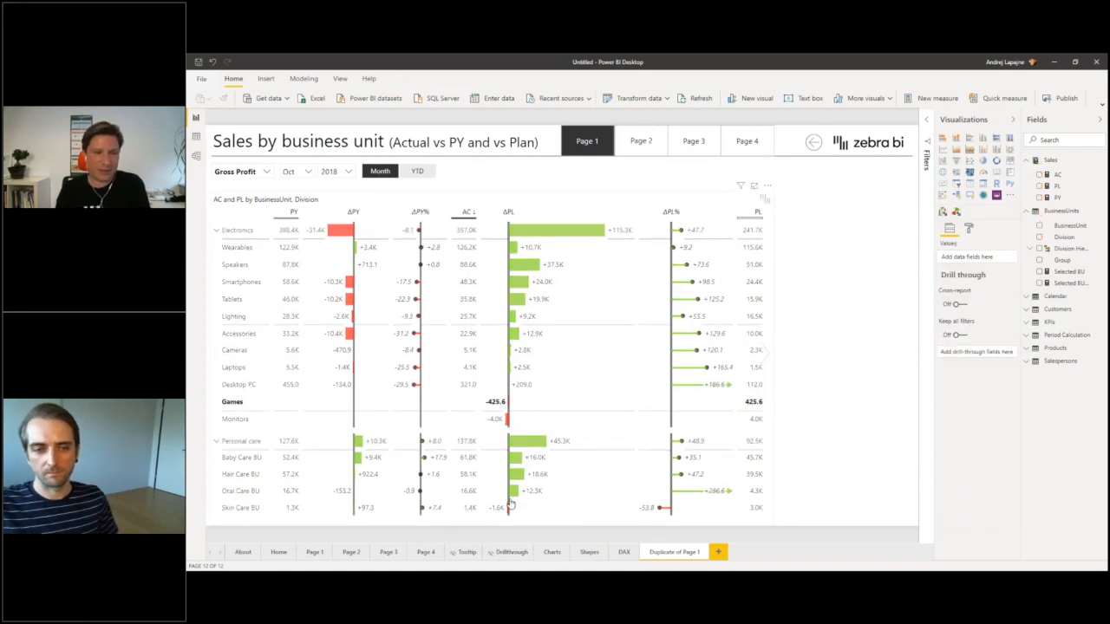
# - Duplicate the page holding the new business unit table and select the table on the copy
pyautogui.rightClick(667, 557)
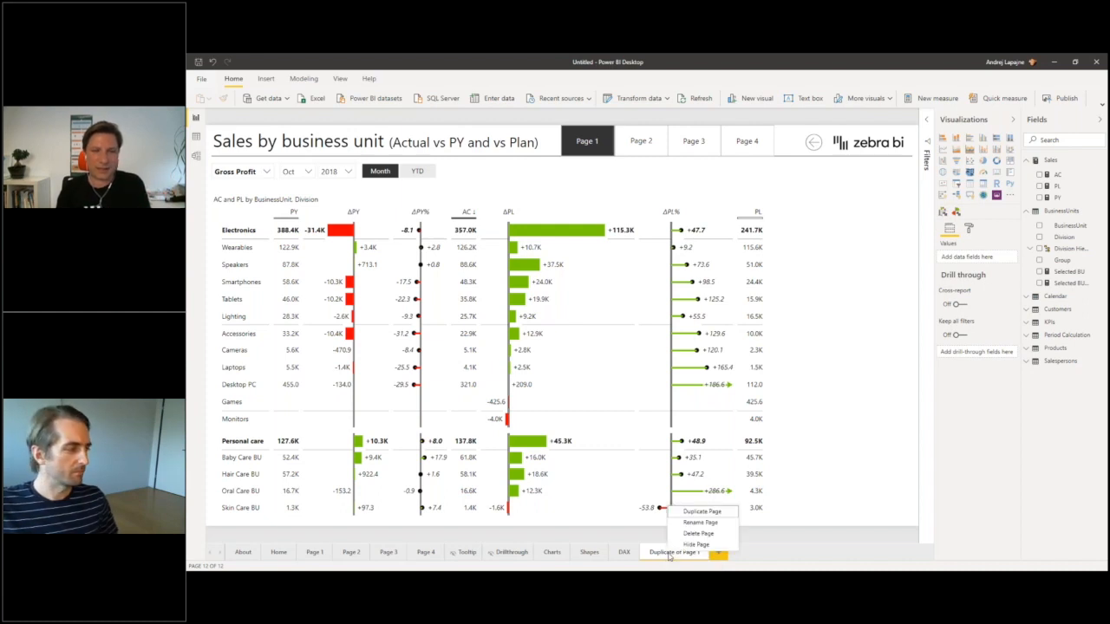
pyautogui.click(703, 514)
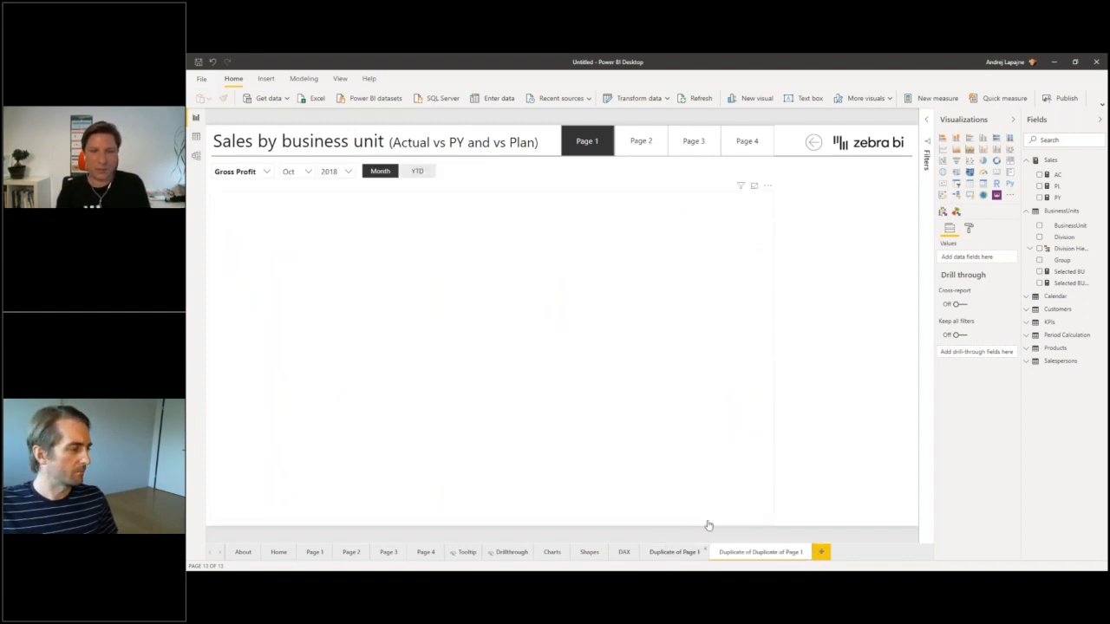
pyautogui.click(697, 205)
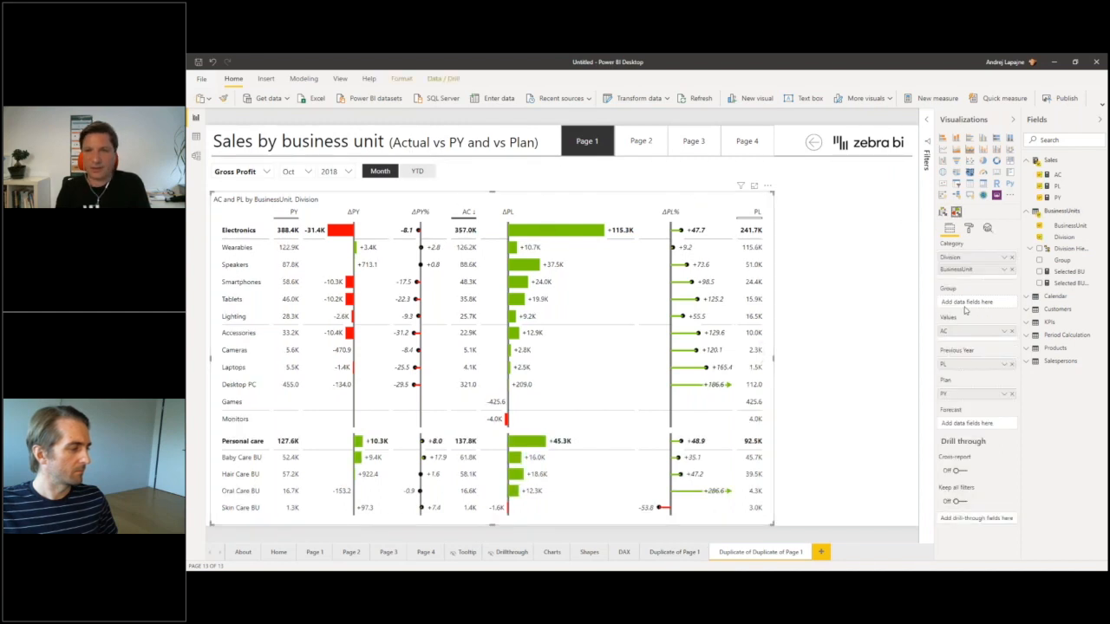
# - Remove the PY field from the business unit table's Plan values and expand the KPIs and Calendar tables in the field list
pyautogui.click(1011, 394)
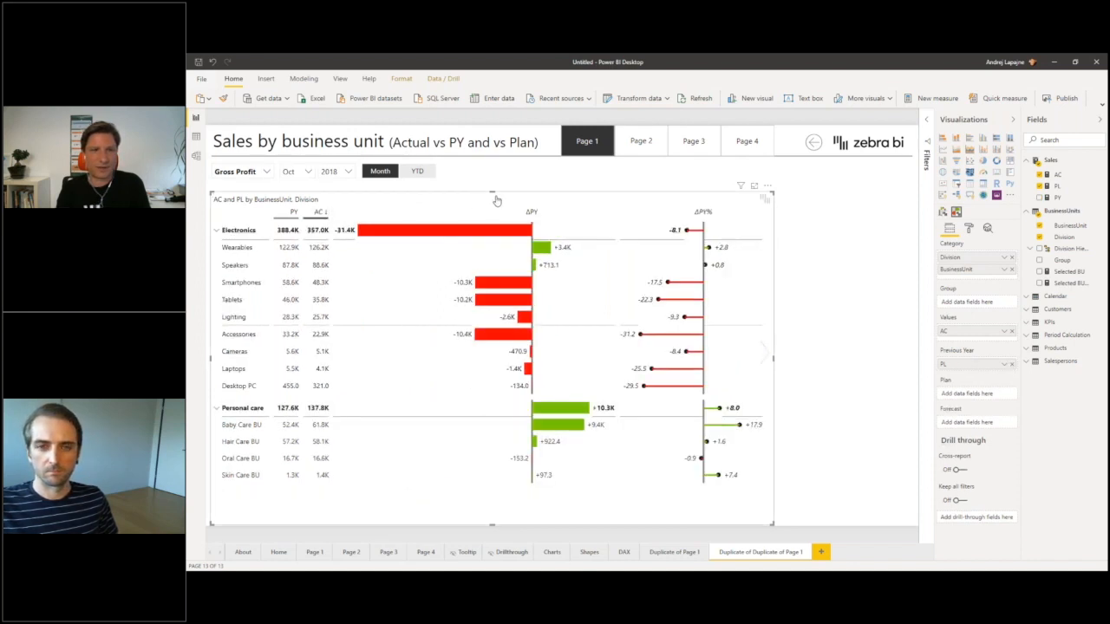
pyautogui.click(1032, 323)
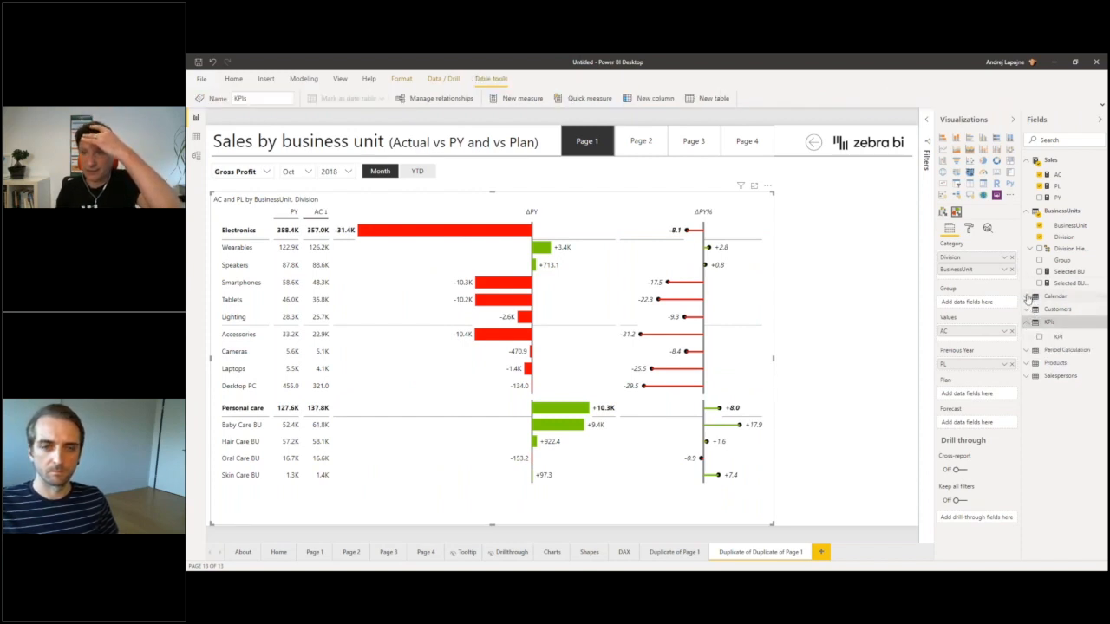
pyautogui.click(1029, 298)
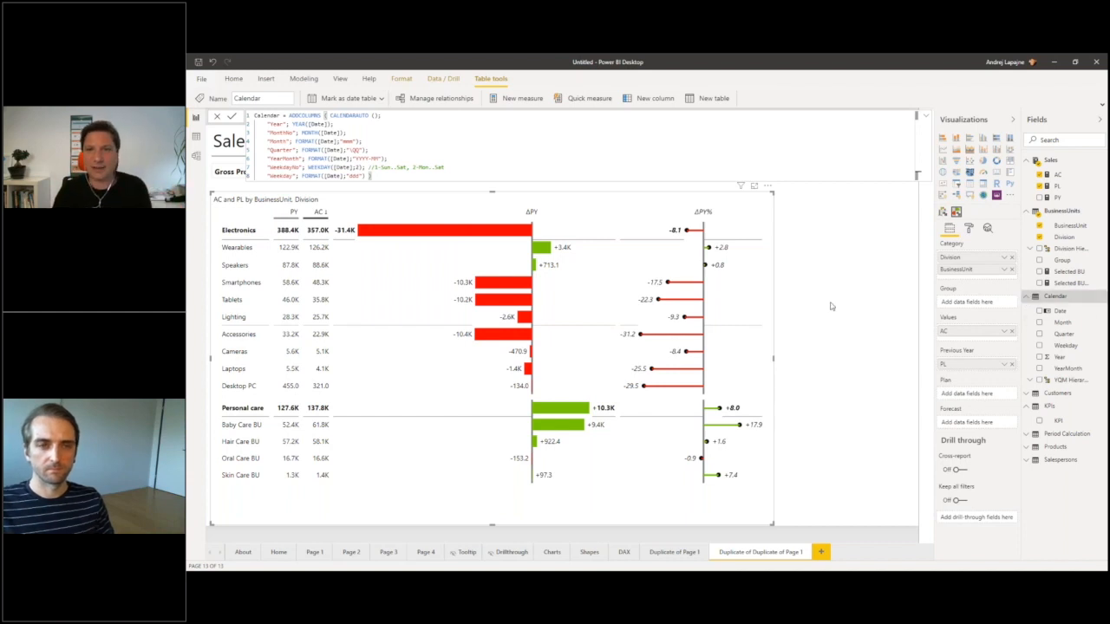
pyautogui.click(805, 270)
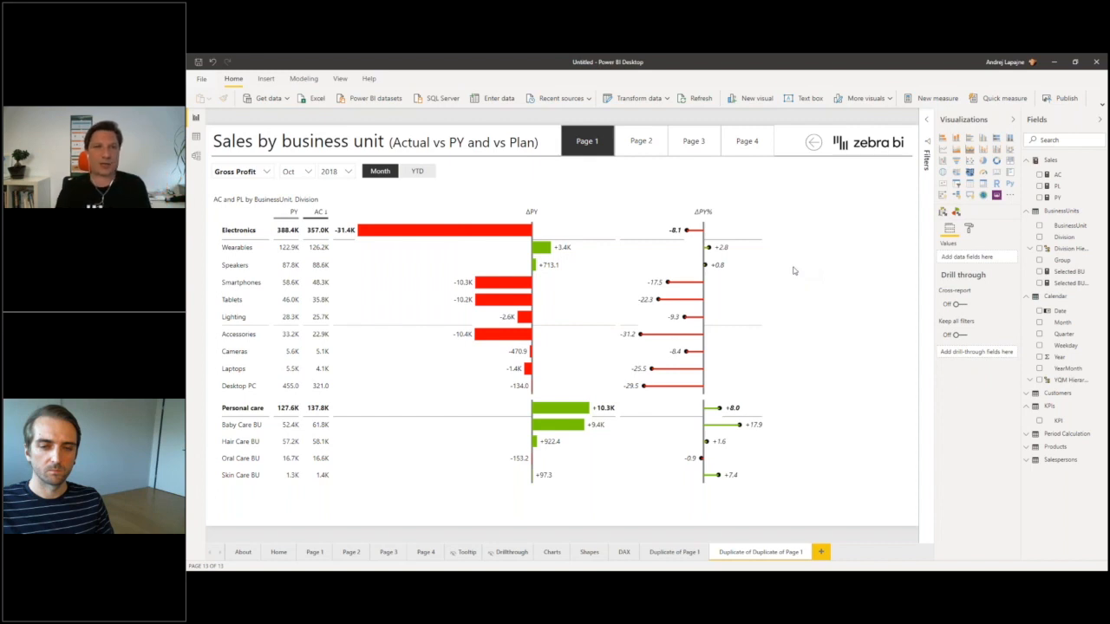
pyautogui.click(450, 202)
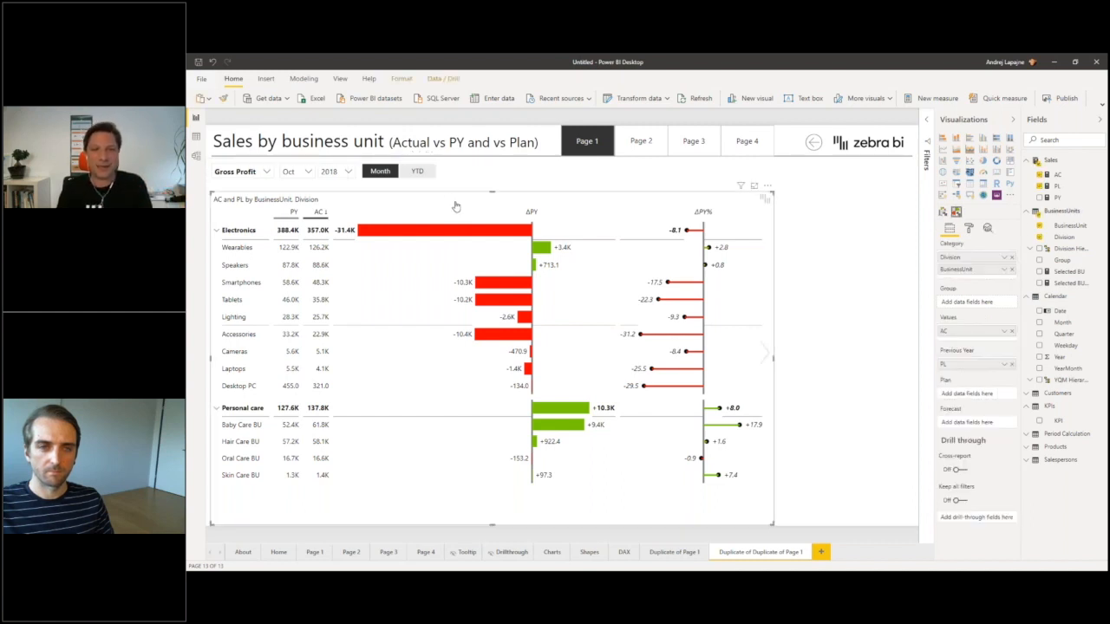
# - Group the business unit table on the newest page copy by Quarter from the Calendar table and clear Oct in the month slicer
pyautogui.click(667, 552)
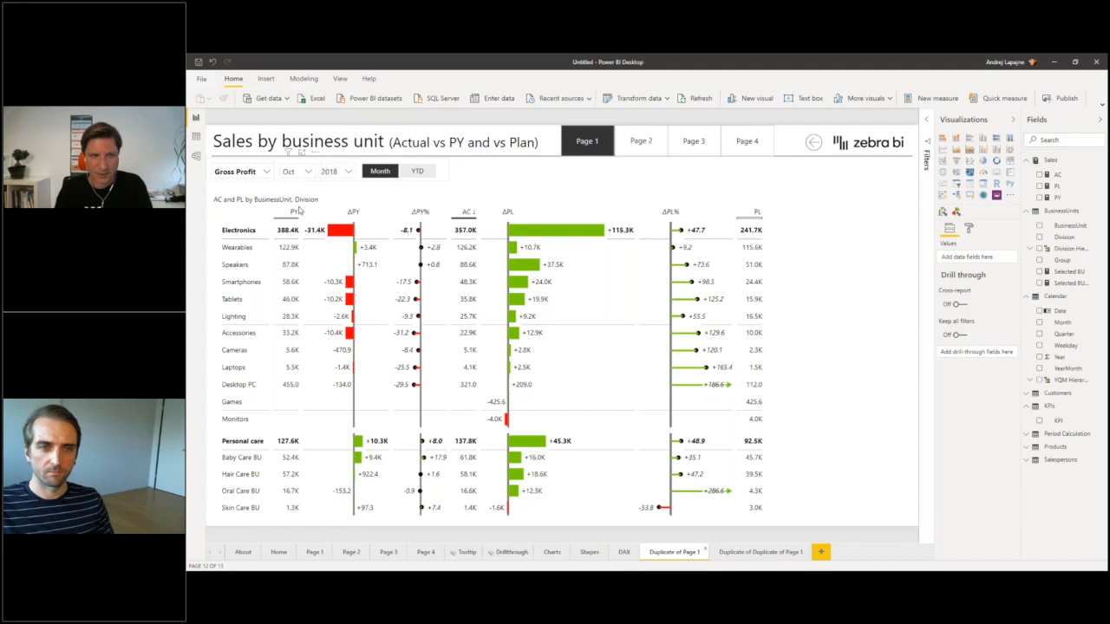
pyautogui.click(757, 554)
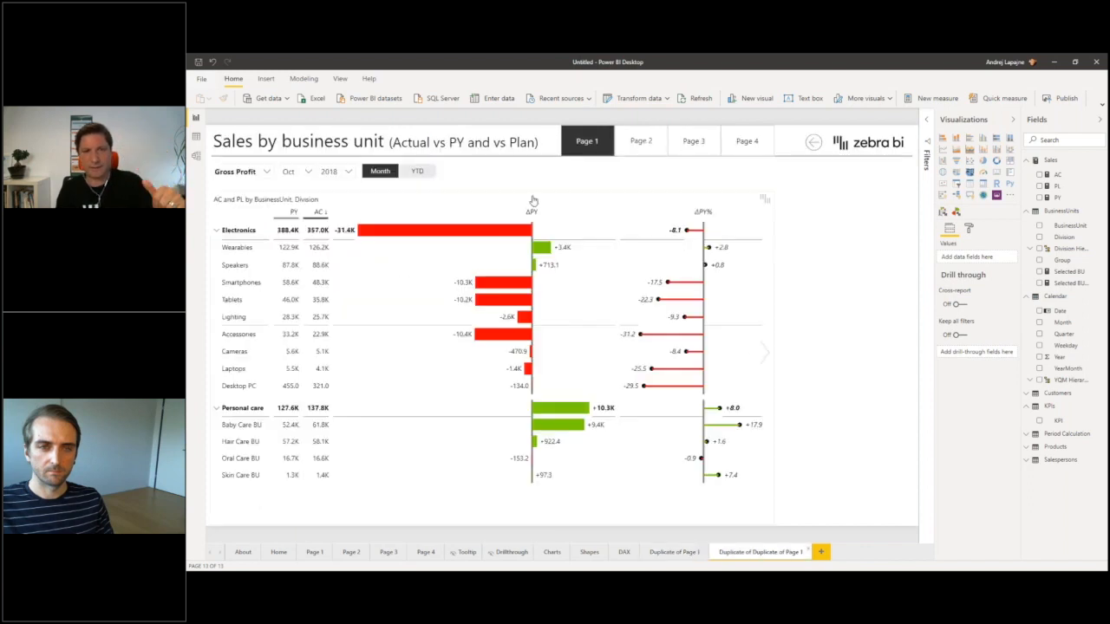
pyautogui.click(555, 202)
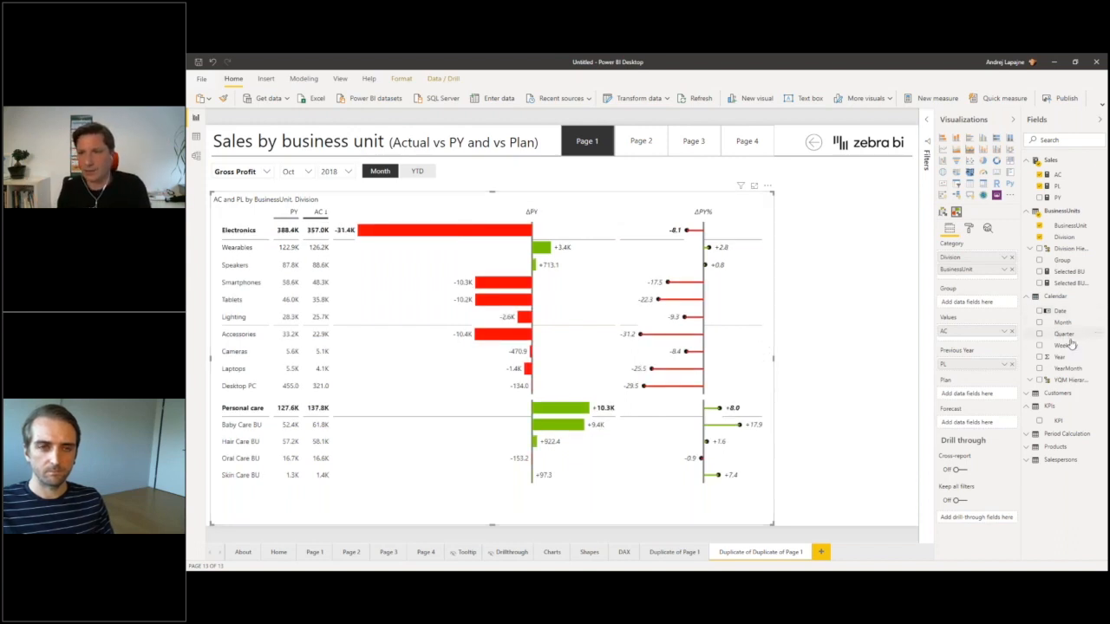
pyautogui.moveTo(1060, 333); pyautogui.dragTo(978, 303)
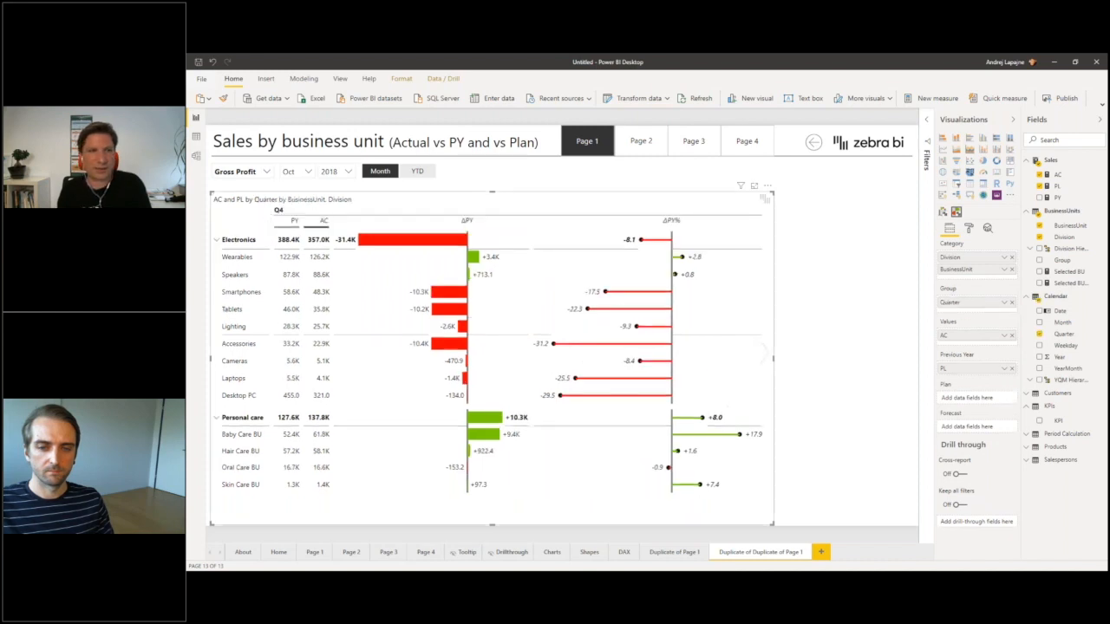
pyautogui.click(309, 172)
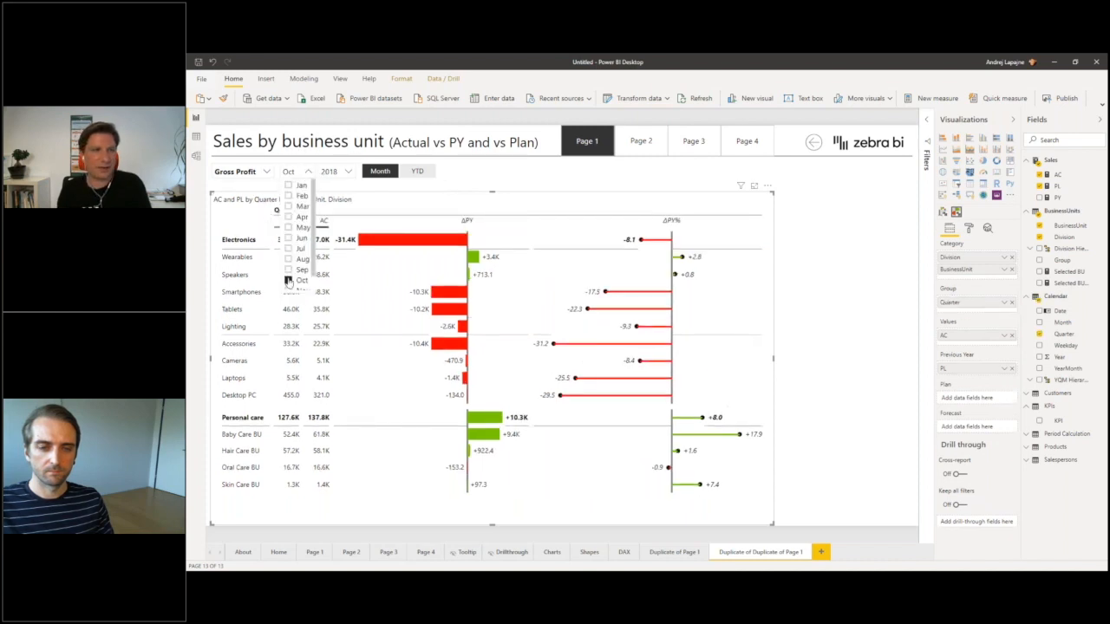
pyautogui.click(290, 281)
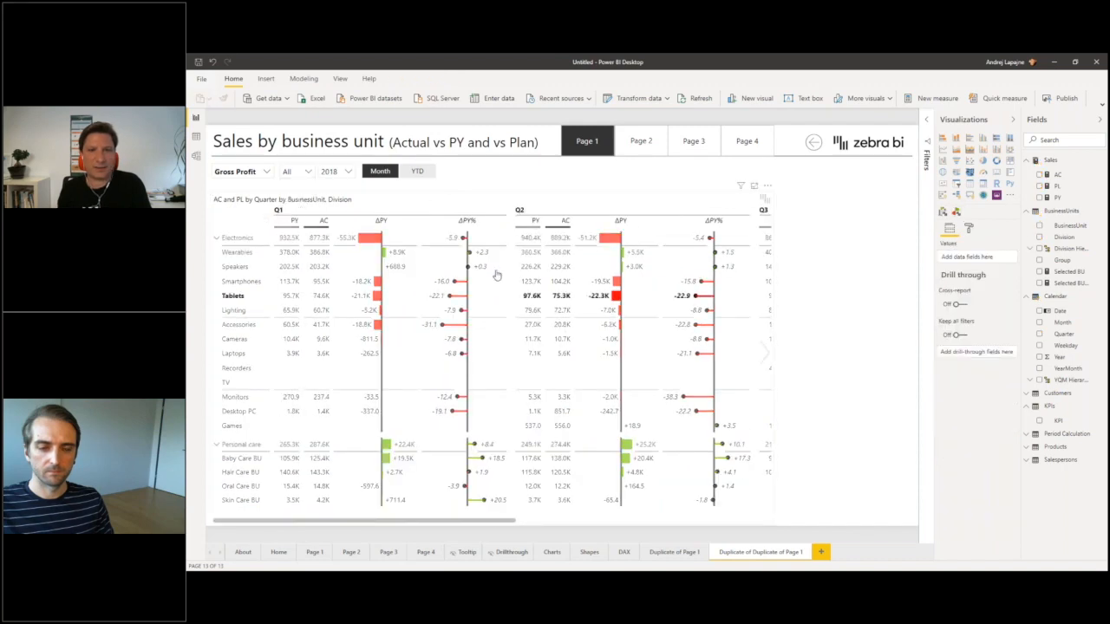
# - Switch the quarterly table to its numbers-only layout and widen it to the page's right edge
pyautogui.click(764, 359)
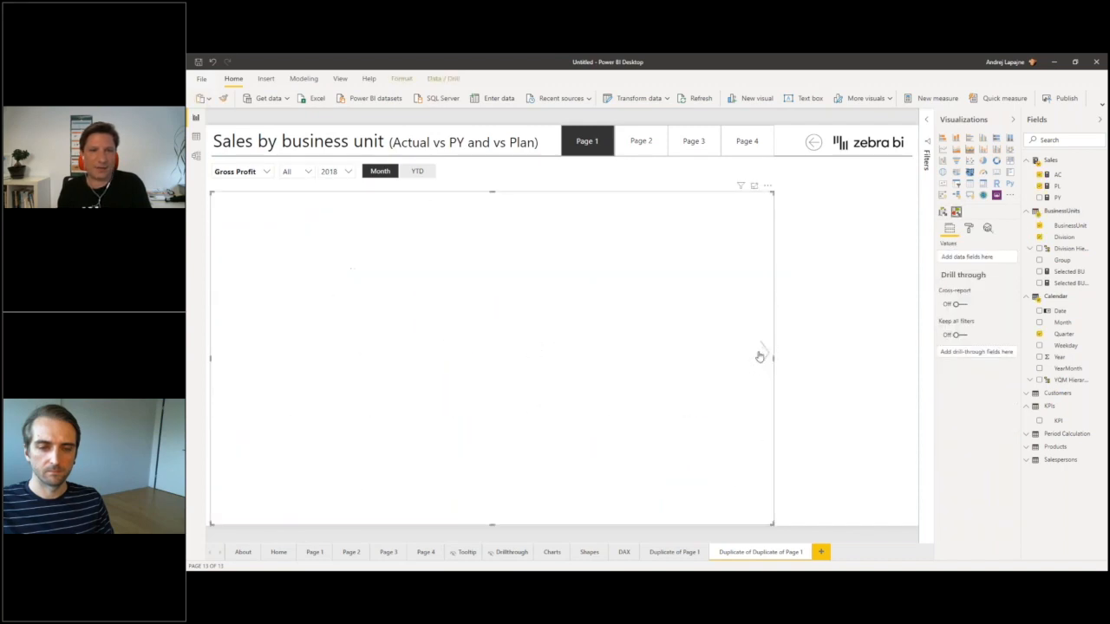
pyautogui.click(267, 221)
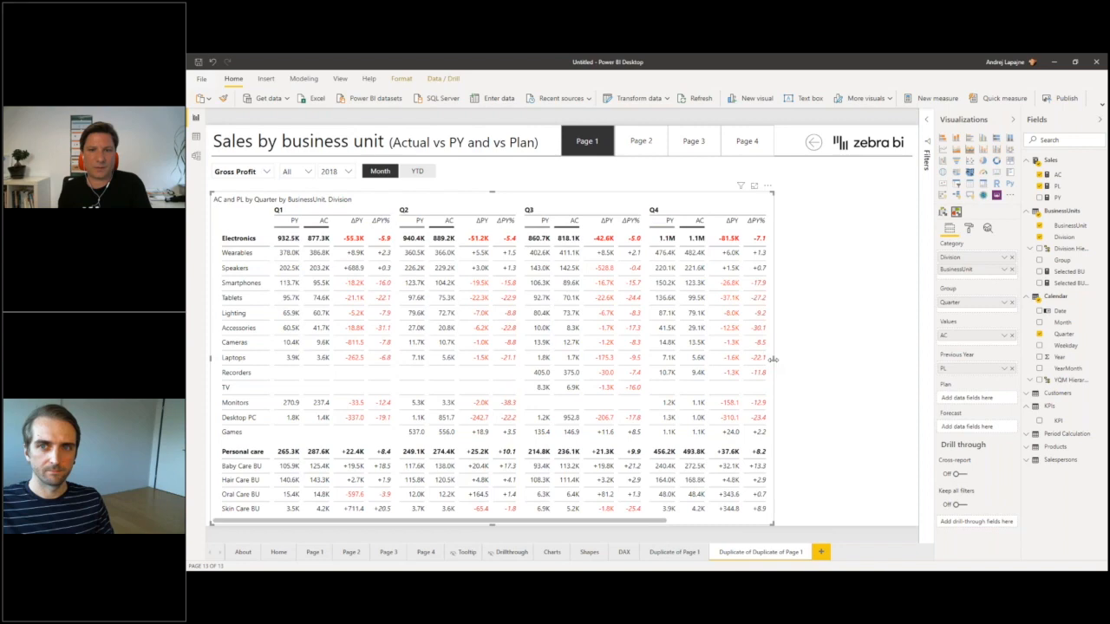
pyautogui.moveTo(772, 364); pyautogui.dragTo(917, 356)
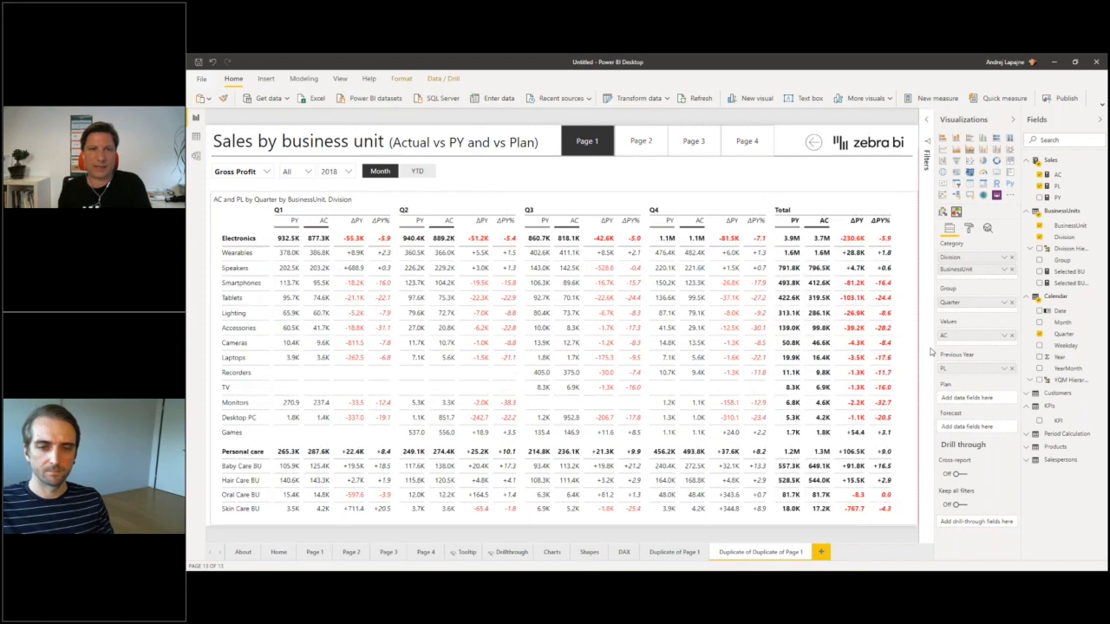
pyautogui.click(686, 179)
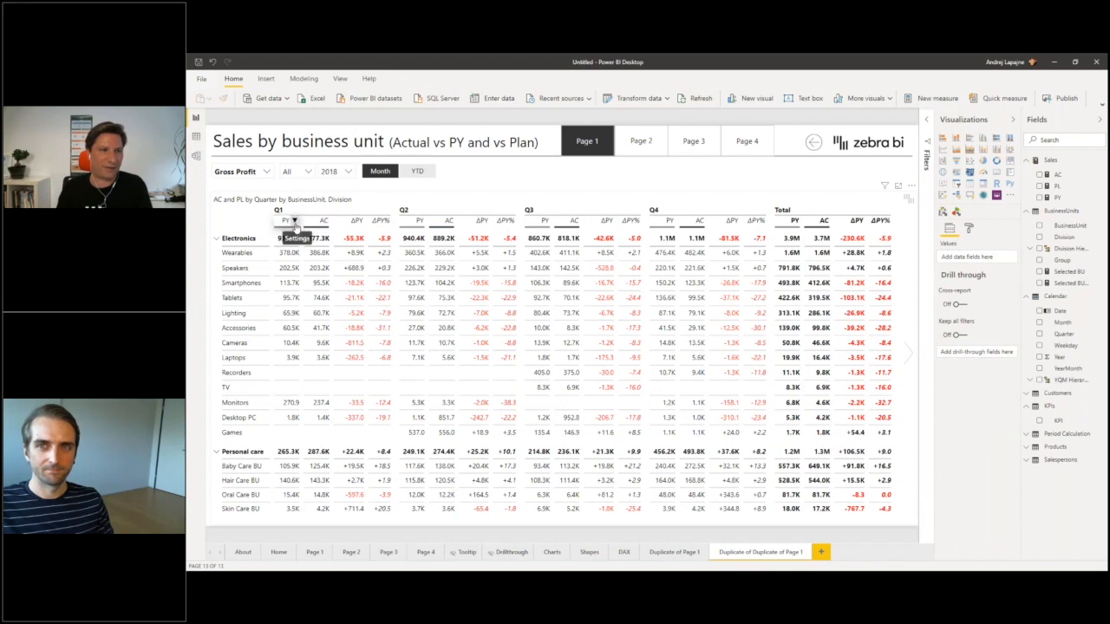
# - Hide the PY column from all quarter groups of the table
pyautogui.click(295, 221)
pyautogui.click(326, 296)
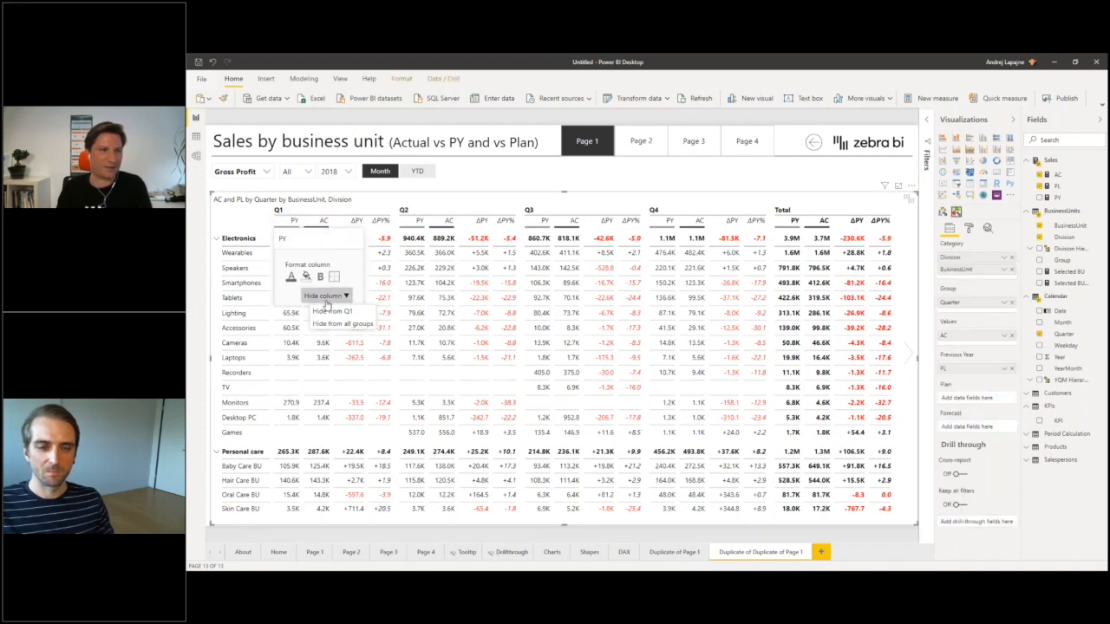
pyautogui.click(341, 323)
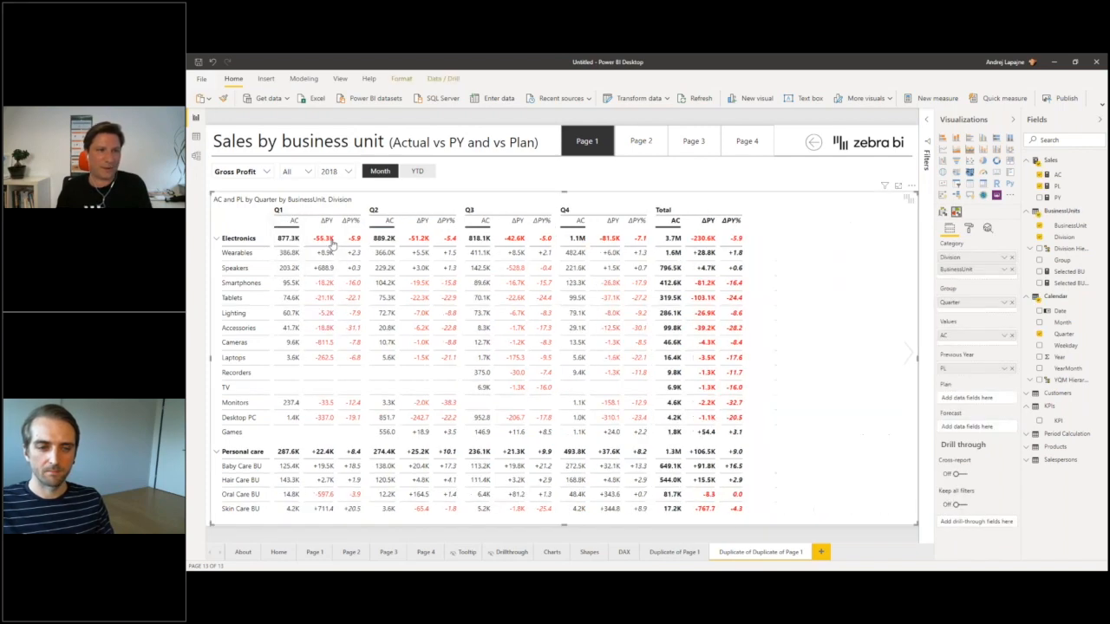
# - Display the ΔPY column as variance bars and hide the ΔPY% column from all groups
pyautogui.click(328, 222)
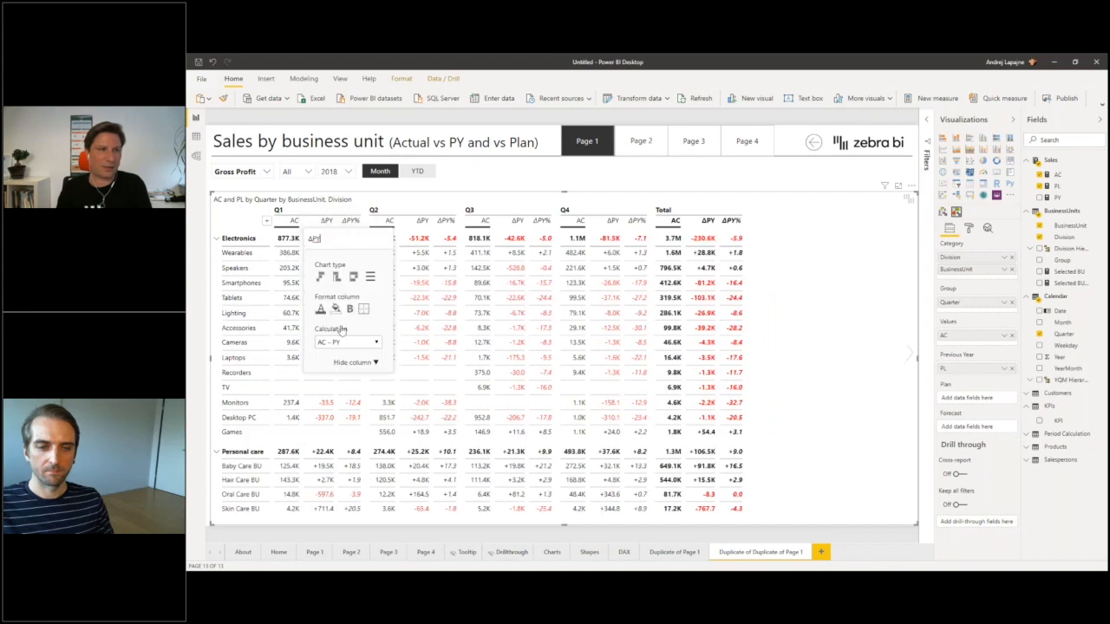
pyautogui.click(320, 277)
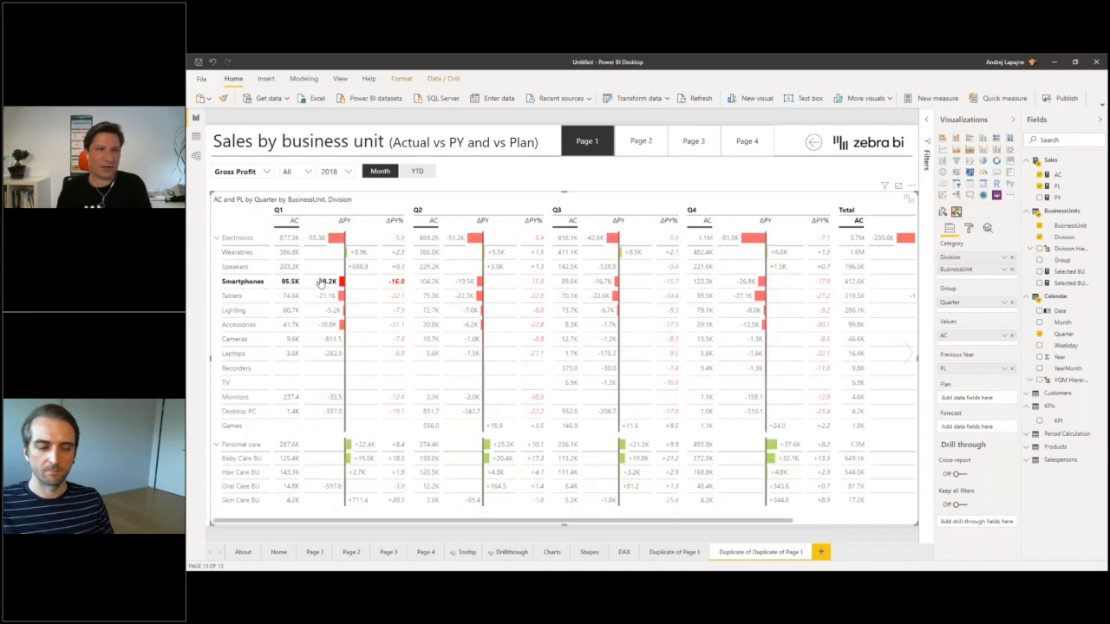
pyautogui.click(408, 221)
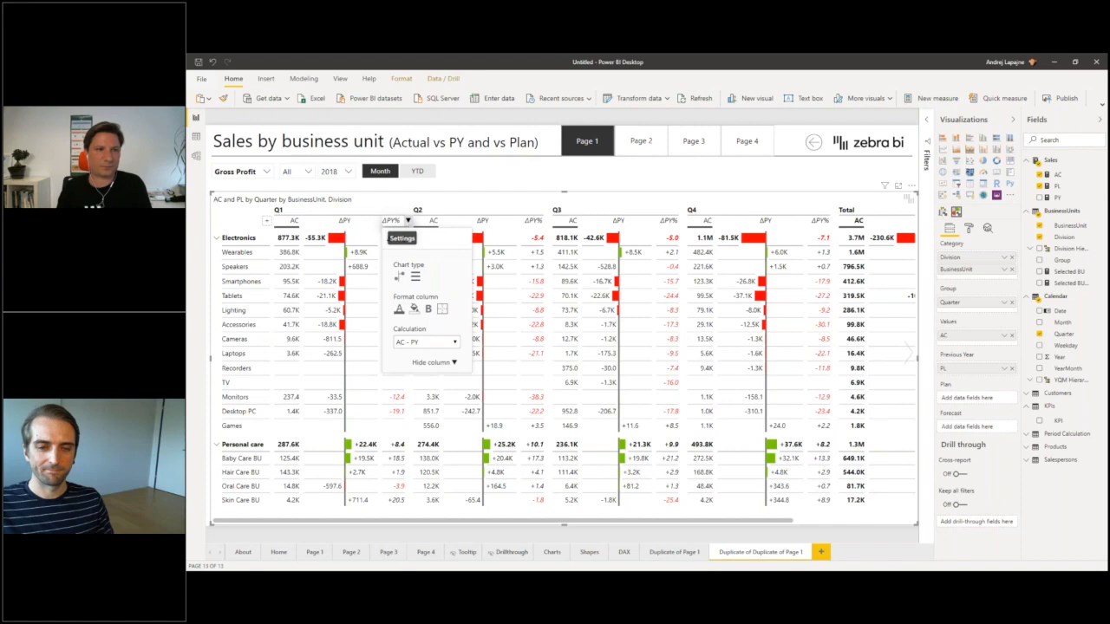
pyautogui.click(432, 362)
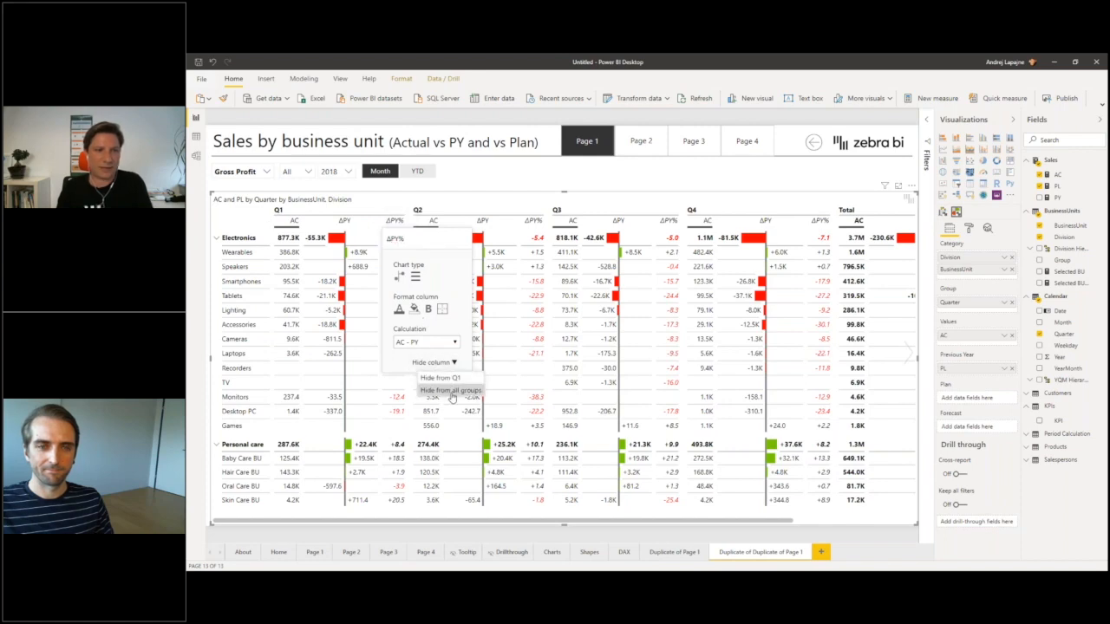
pyautogui.click(451, 390)
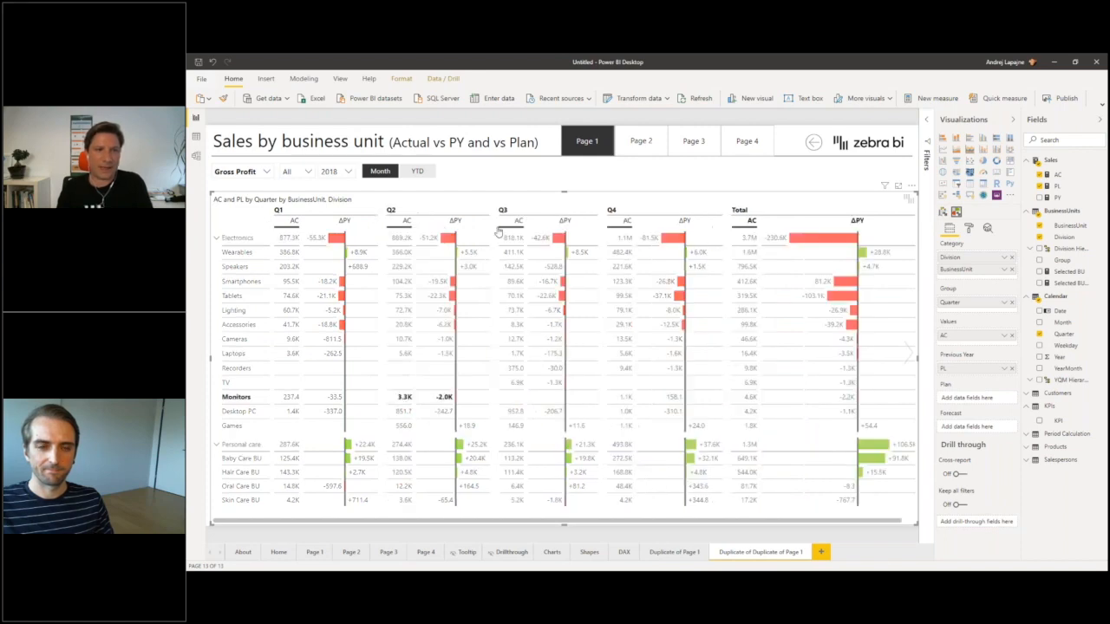
pyautogui.click(508, 186)
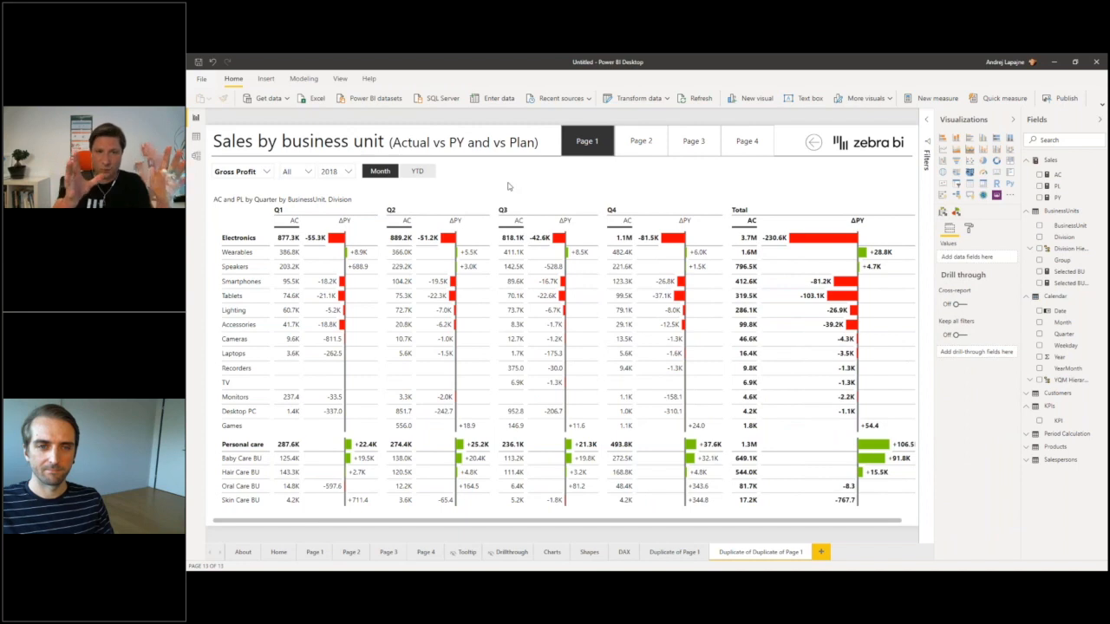